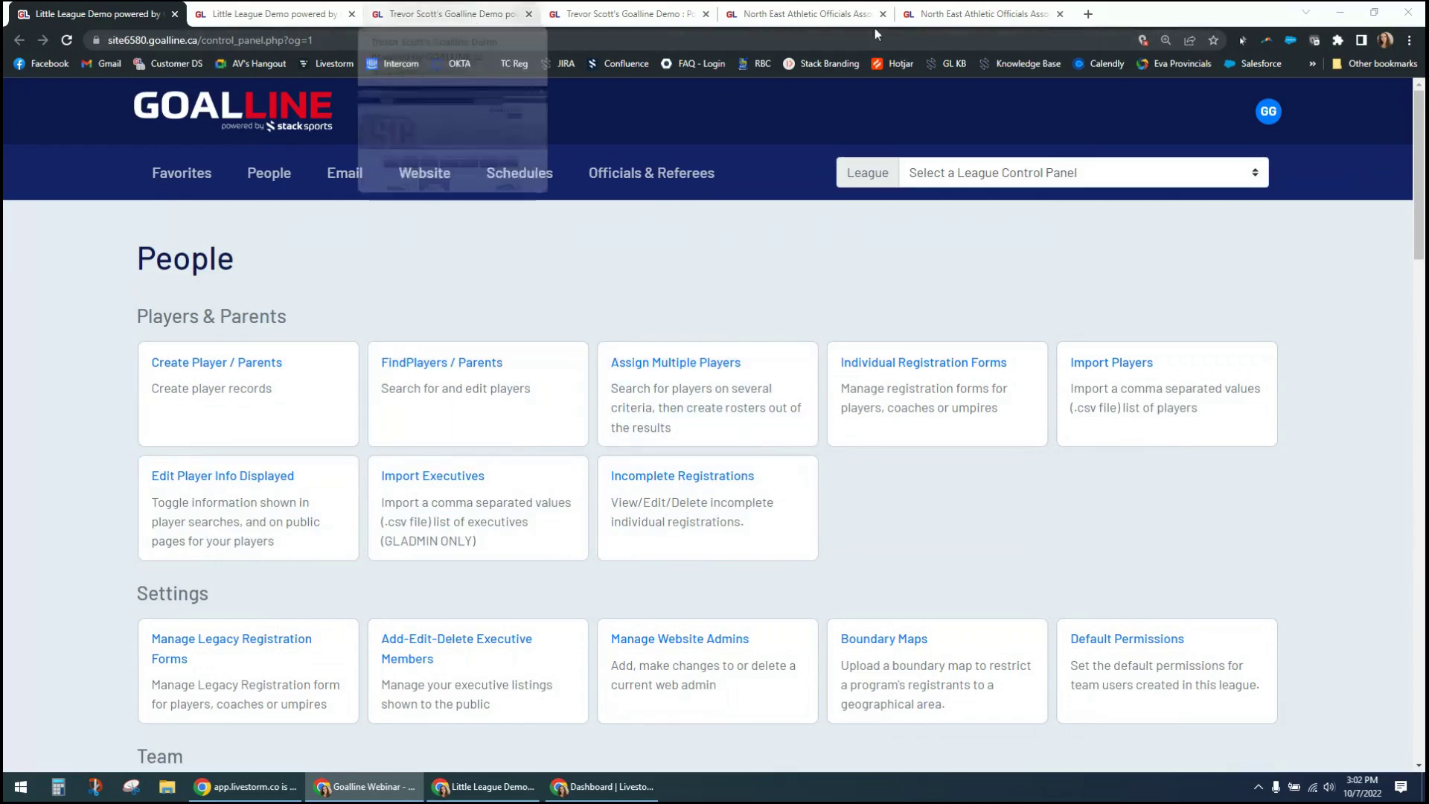
Step: Switch to the North East Athletic Officials Association public site and examine its Divisions, Standings, Tournaments and Referee Corner navigation options
click(802, 13)
click(944, 13)
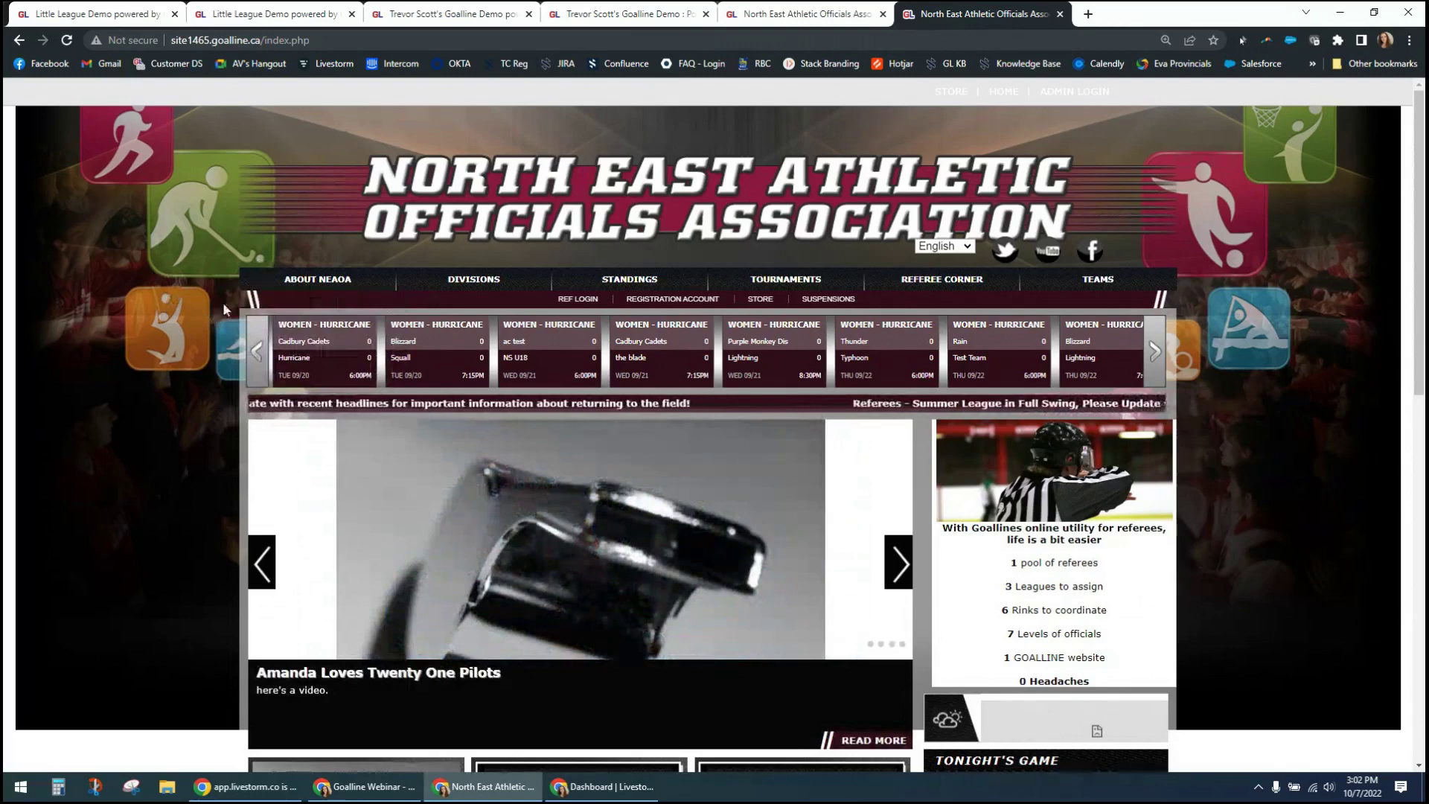
mouse_move(313, 285)
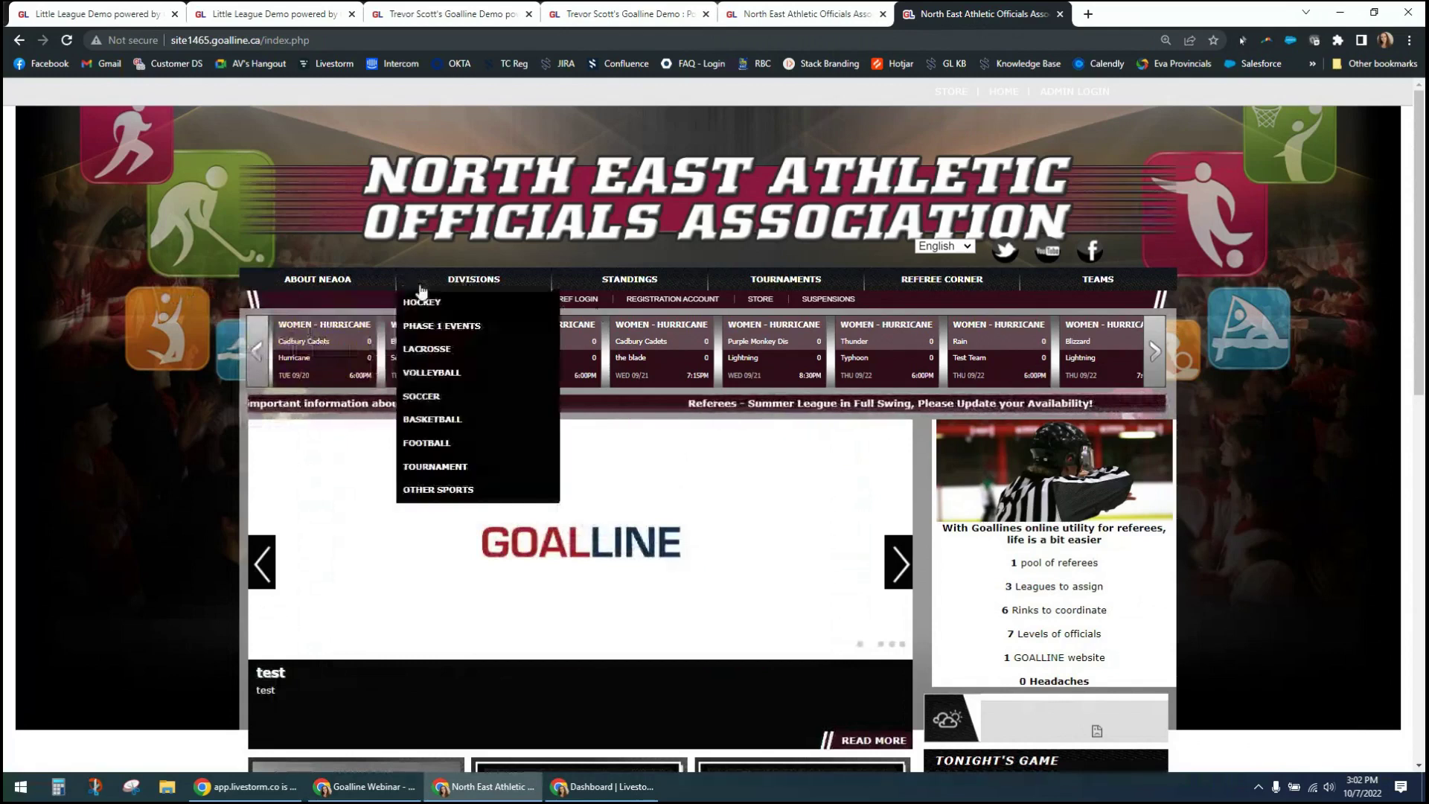
mouse_move(377, 286)
mouse_move(527, 287)
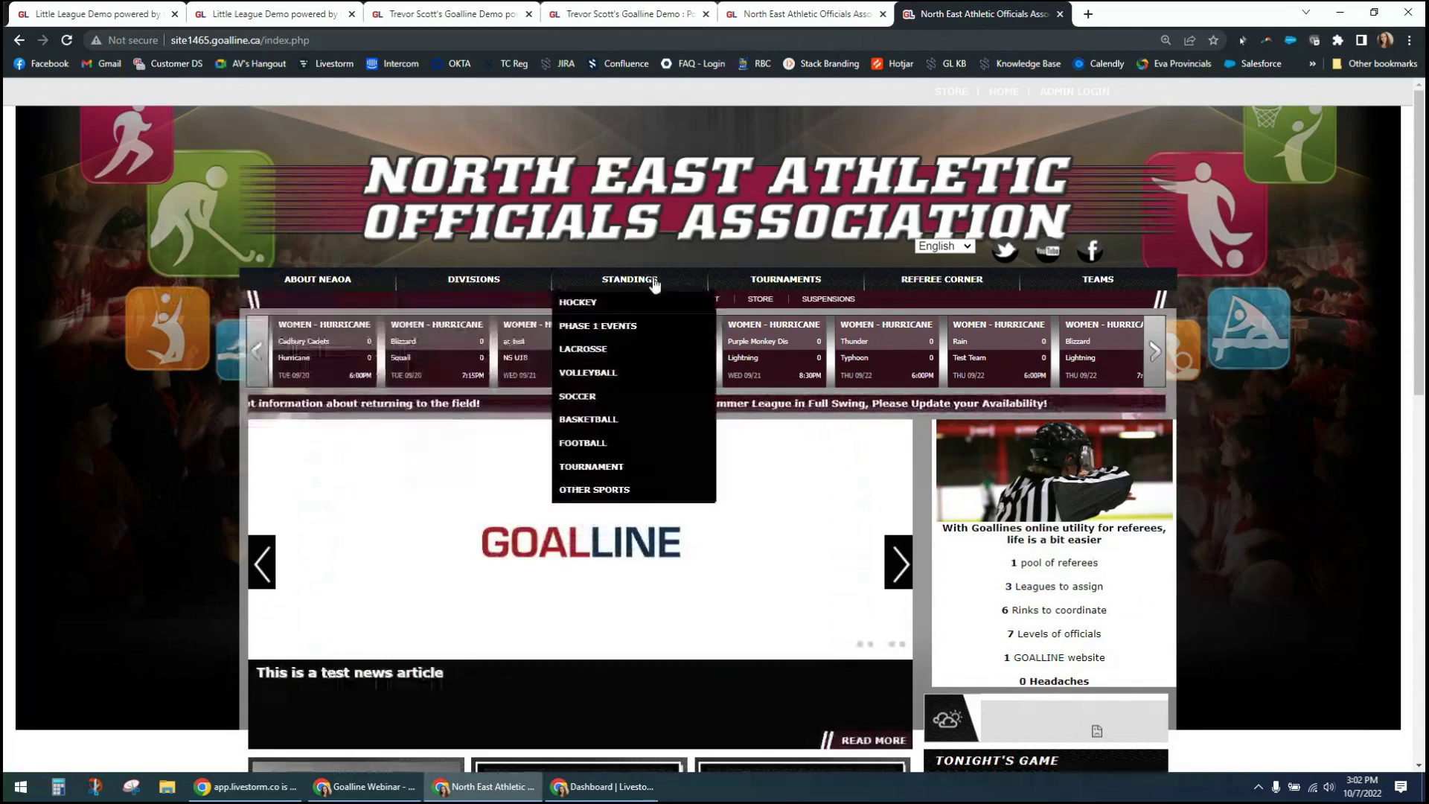
mouse_move(824, 287)
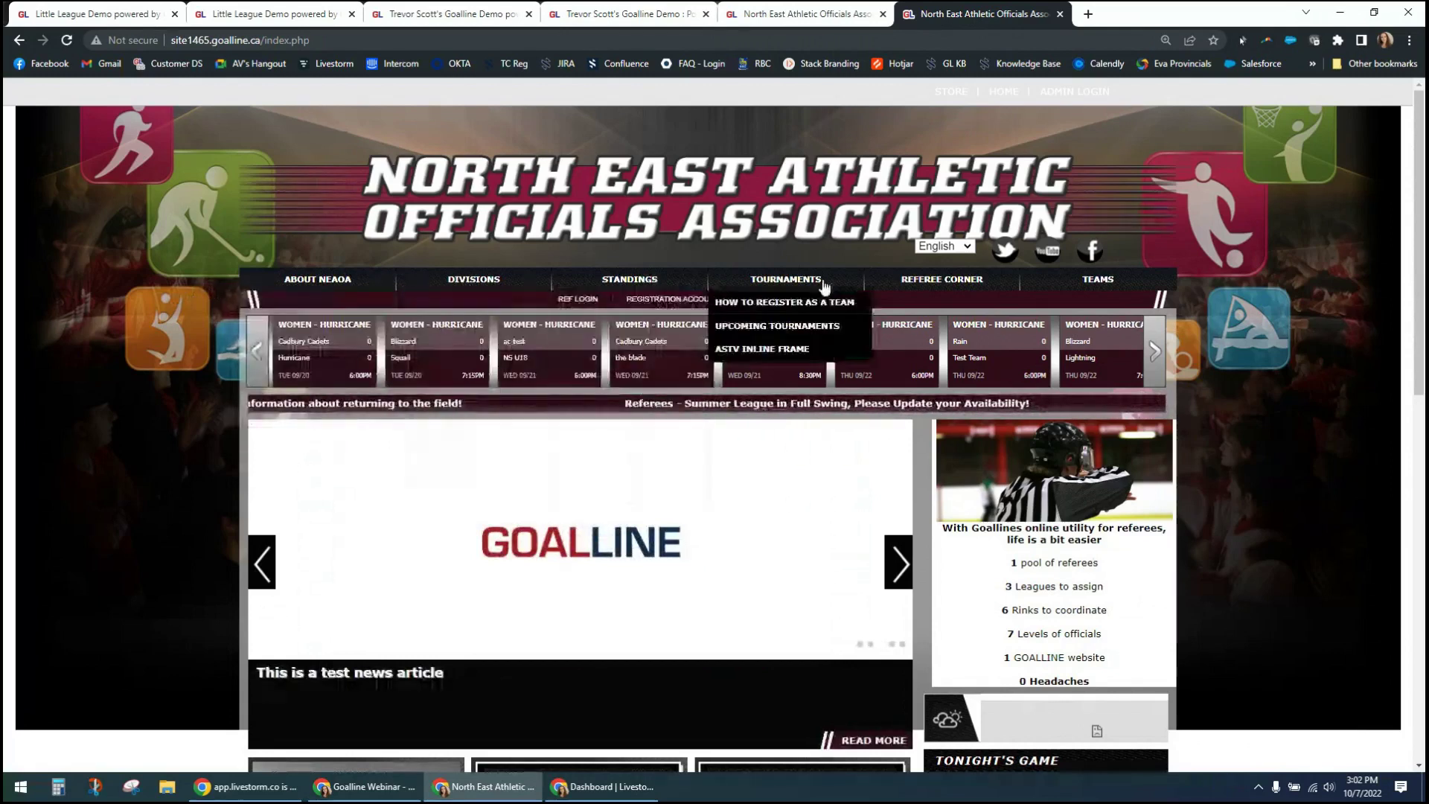
mouse_move(894, 287)
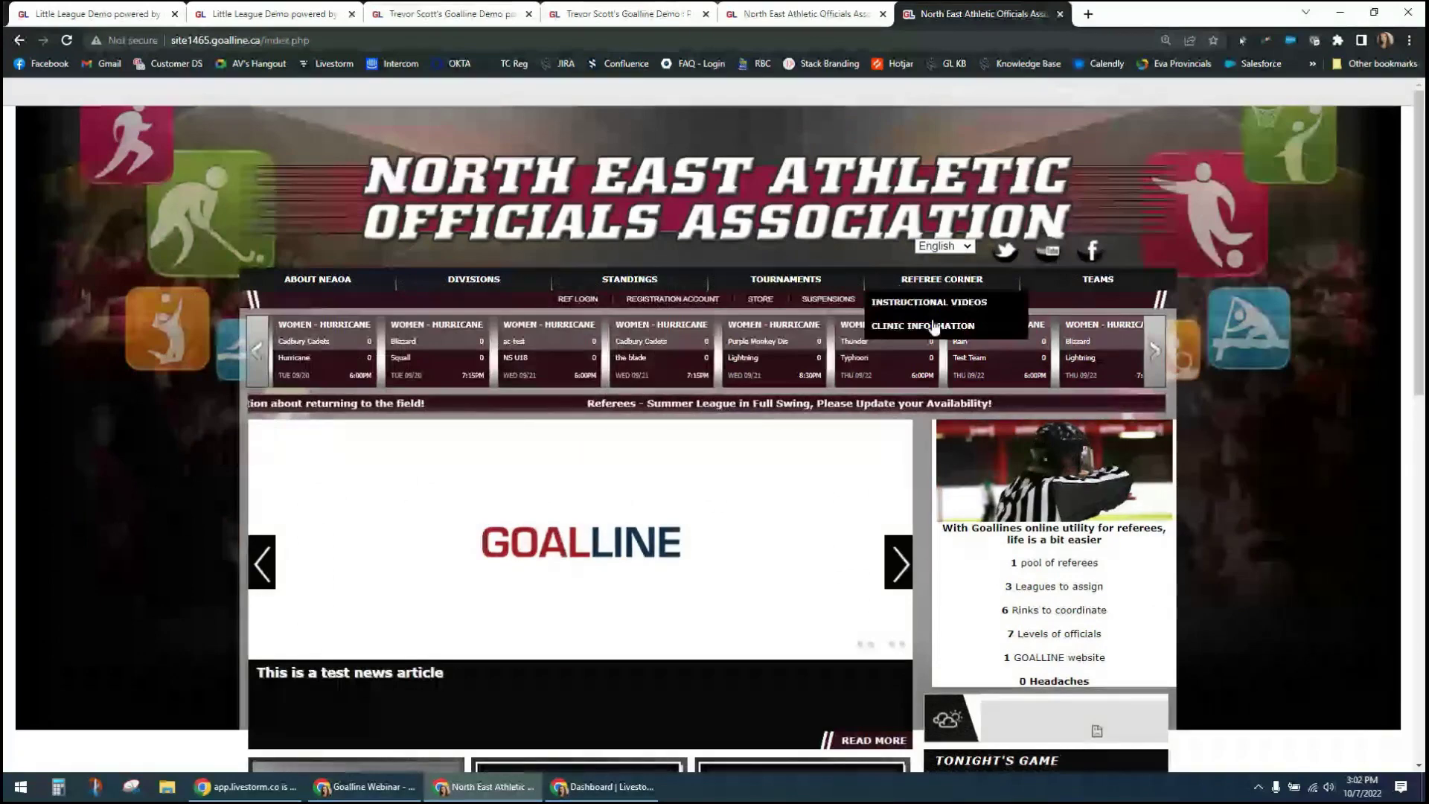
mouse_move(778, 291)
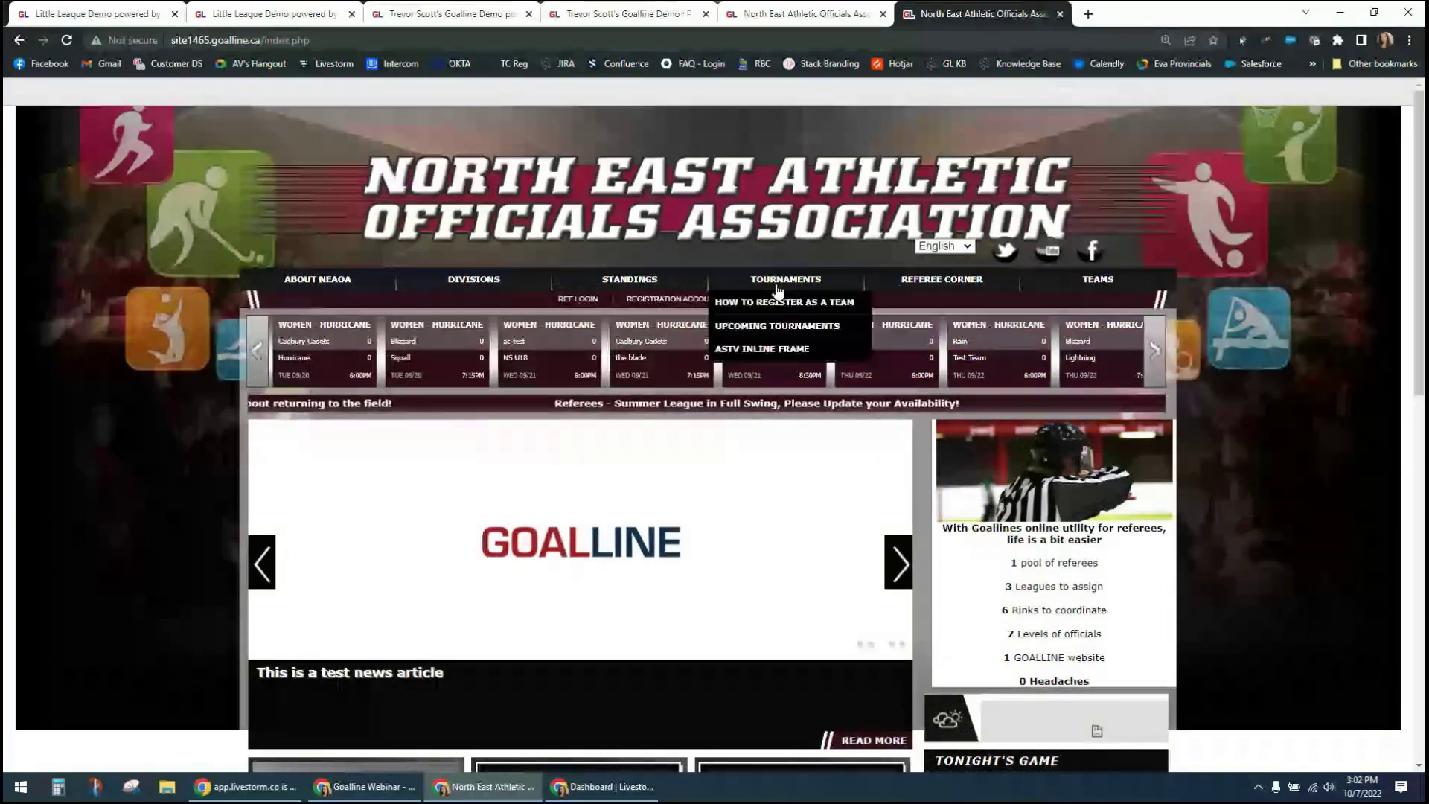
mouse_move(470, 292)
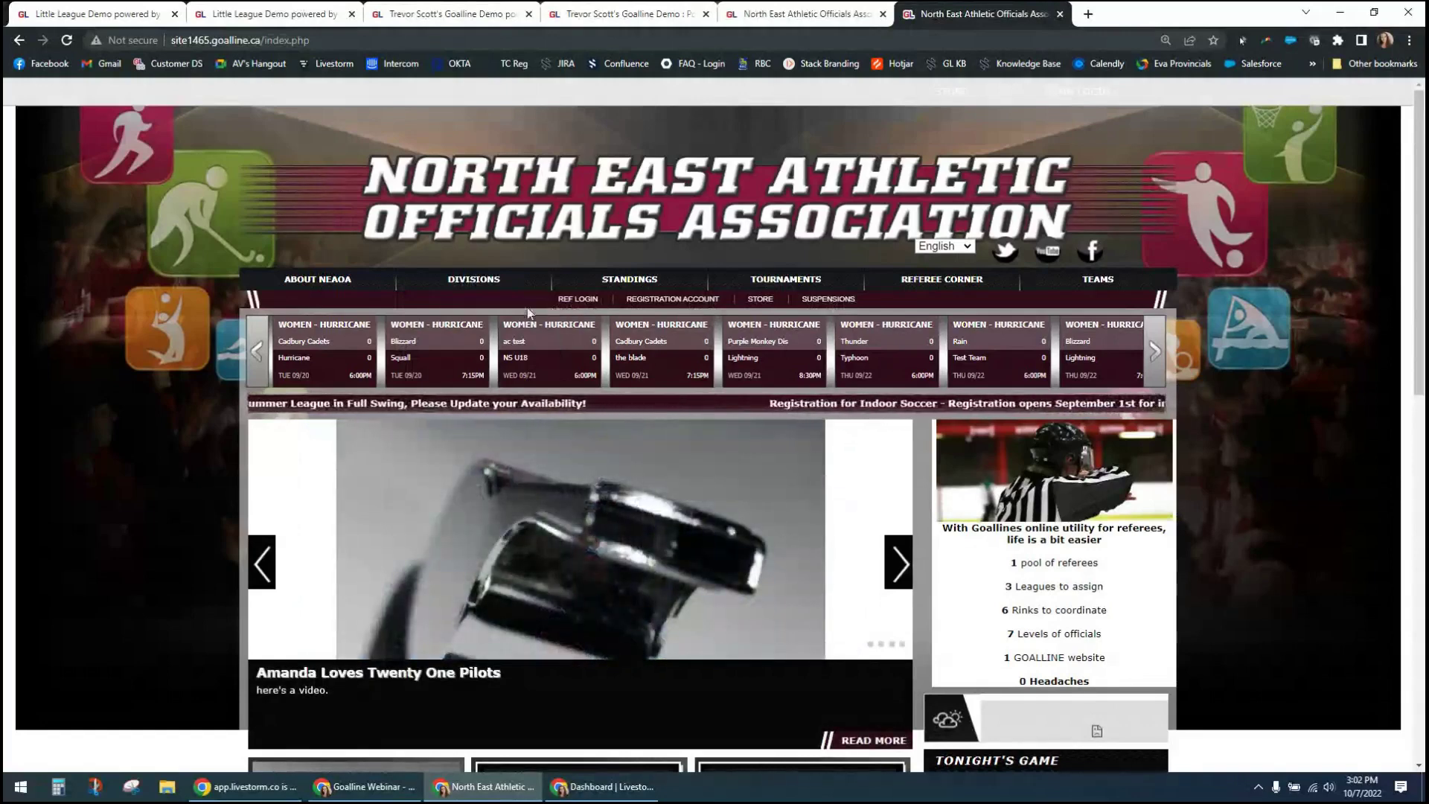
Step: Open the About NEAOA page to view its content and subpages, and return to the site's home page
click(320, 283)
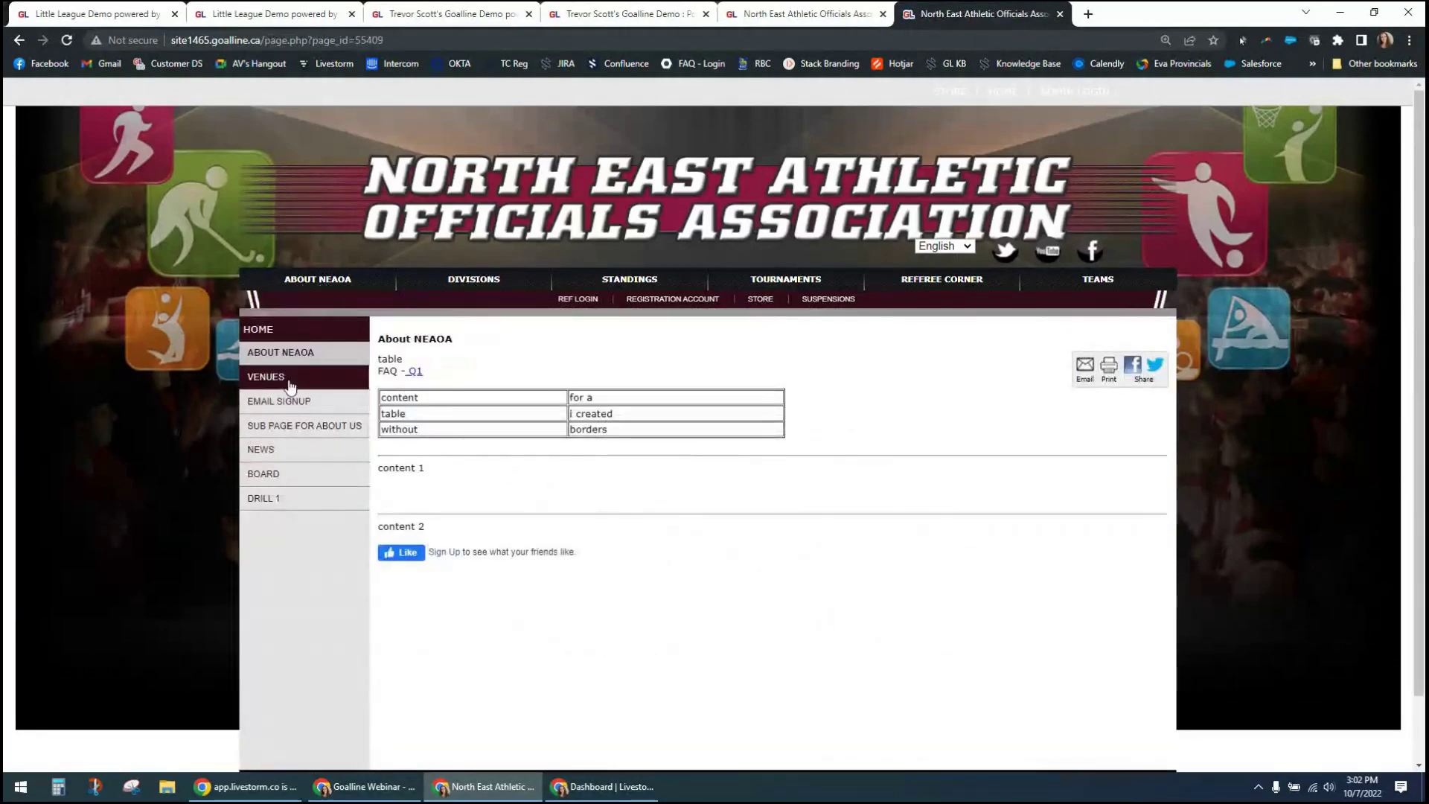
mouse_move(355, 284)
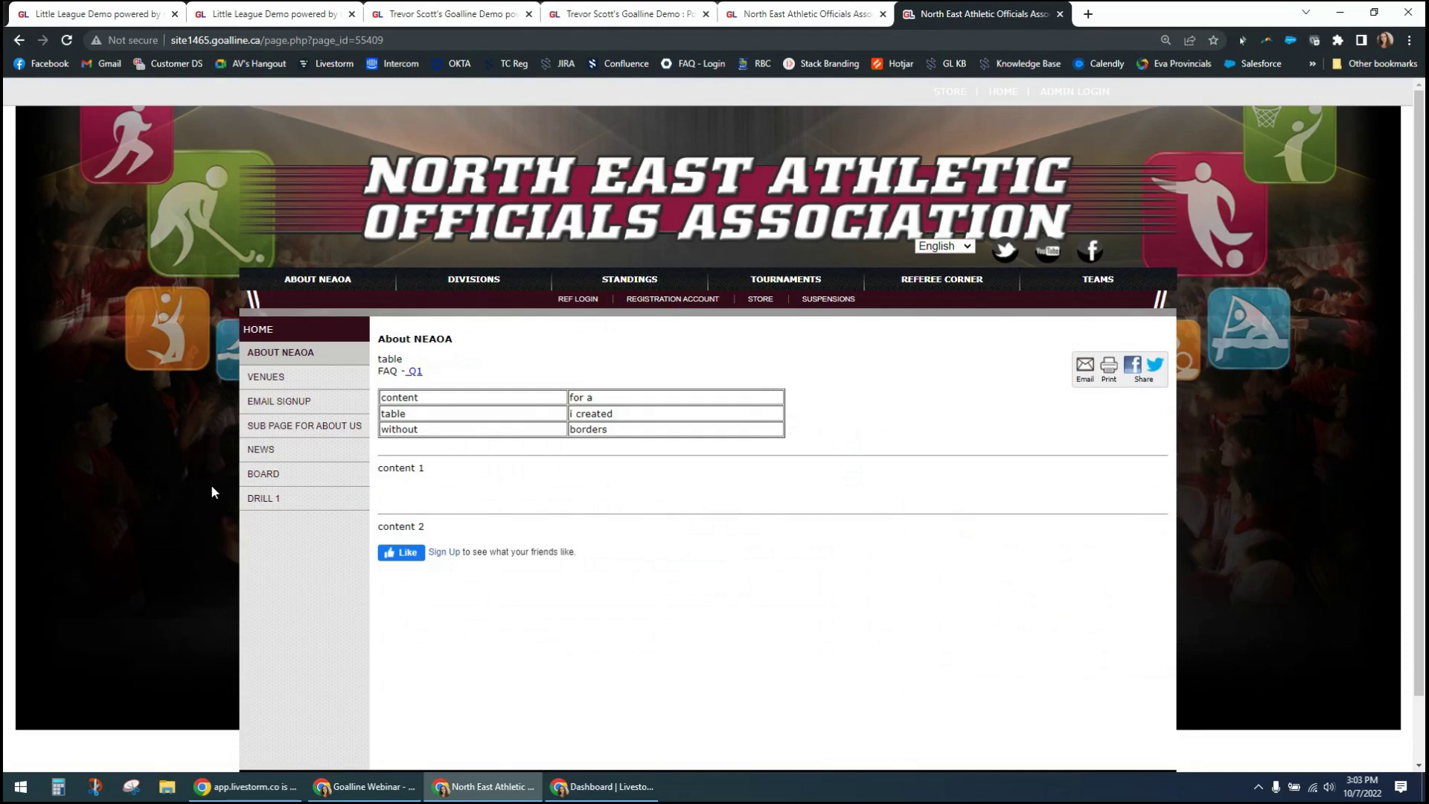
mouse_move(322, 283)
click(700, 188)
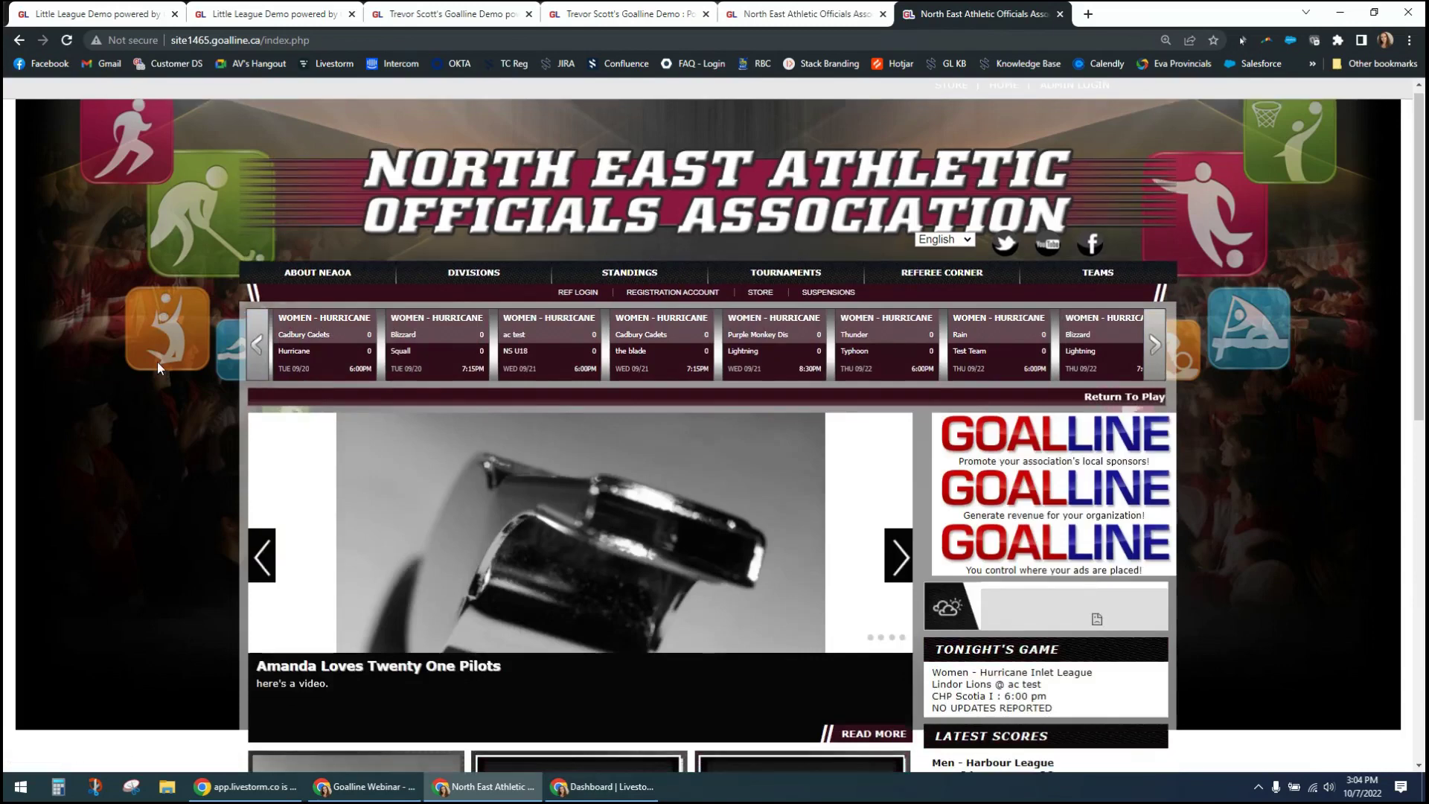
Step: Go back through two articles in the home page's news slideshow
scroll(158, 362, down, 2)
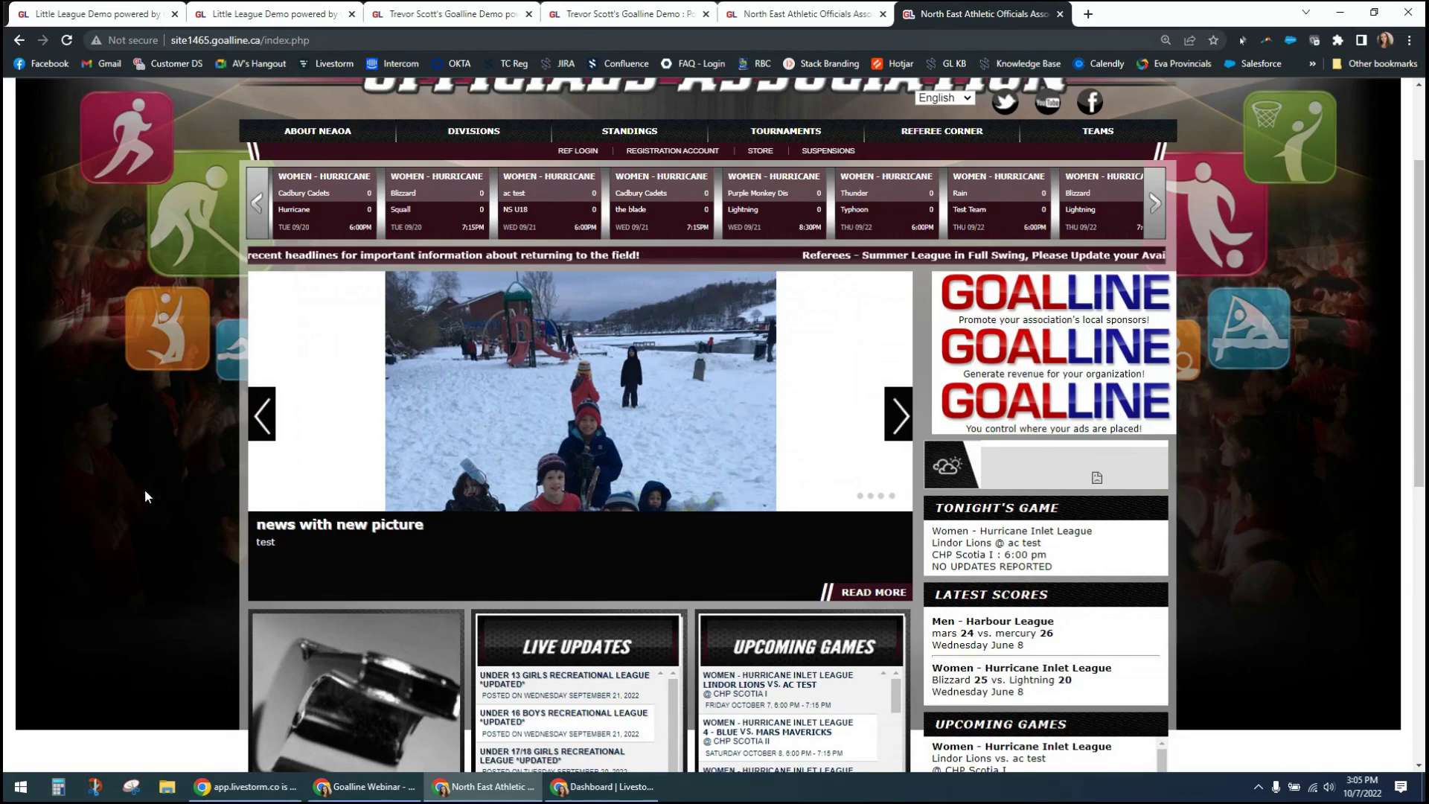
click(262, 424)
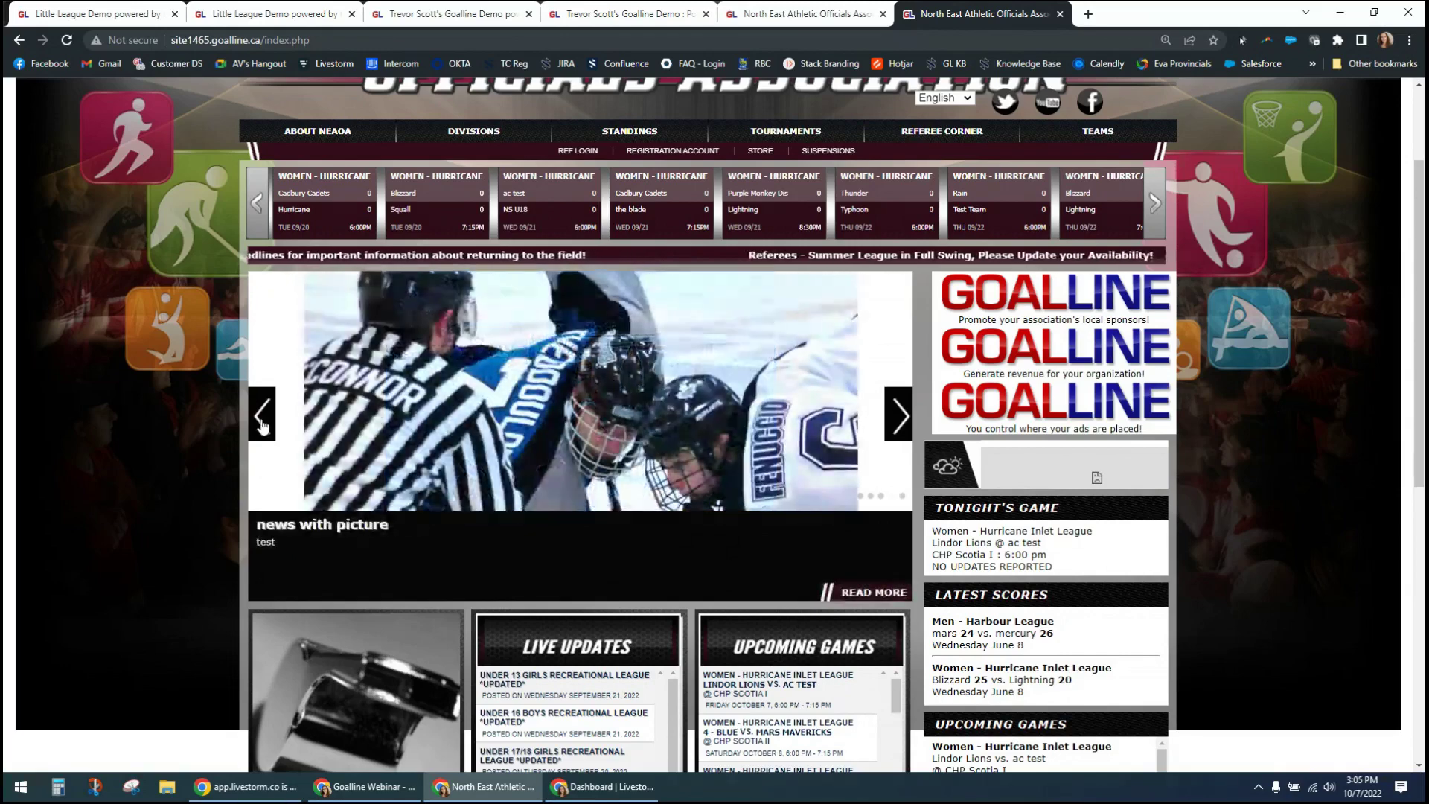
click(263, 410)
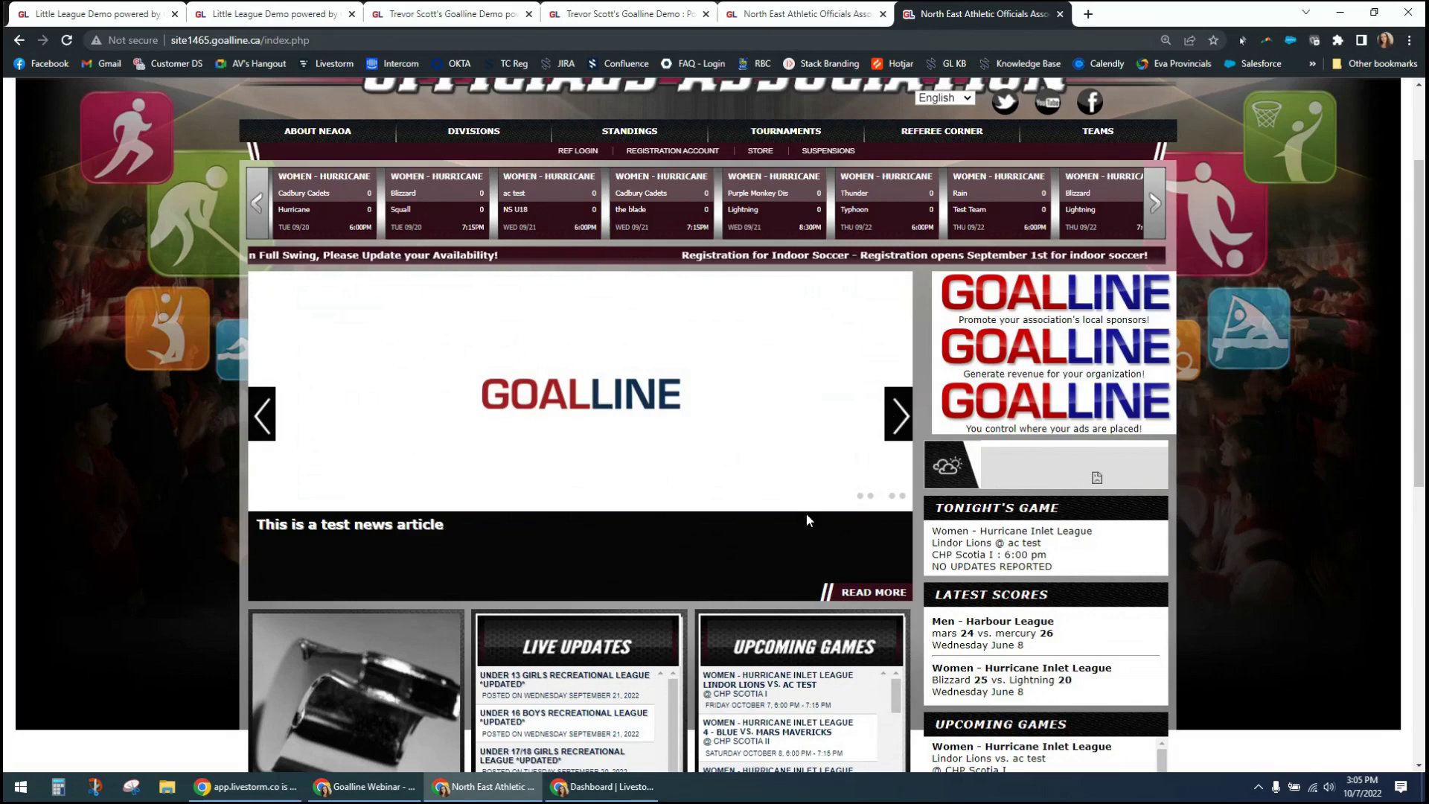
Step: Open the Under 13 Girls Recreational League article from Live Updates, and return to the North East Athletic Officials Association home page
scroll(575, 509, down, 2)
scroll(574, 508, down, 4)
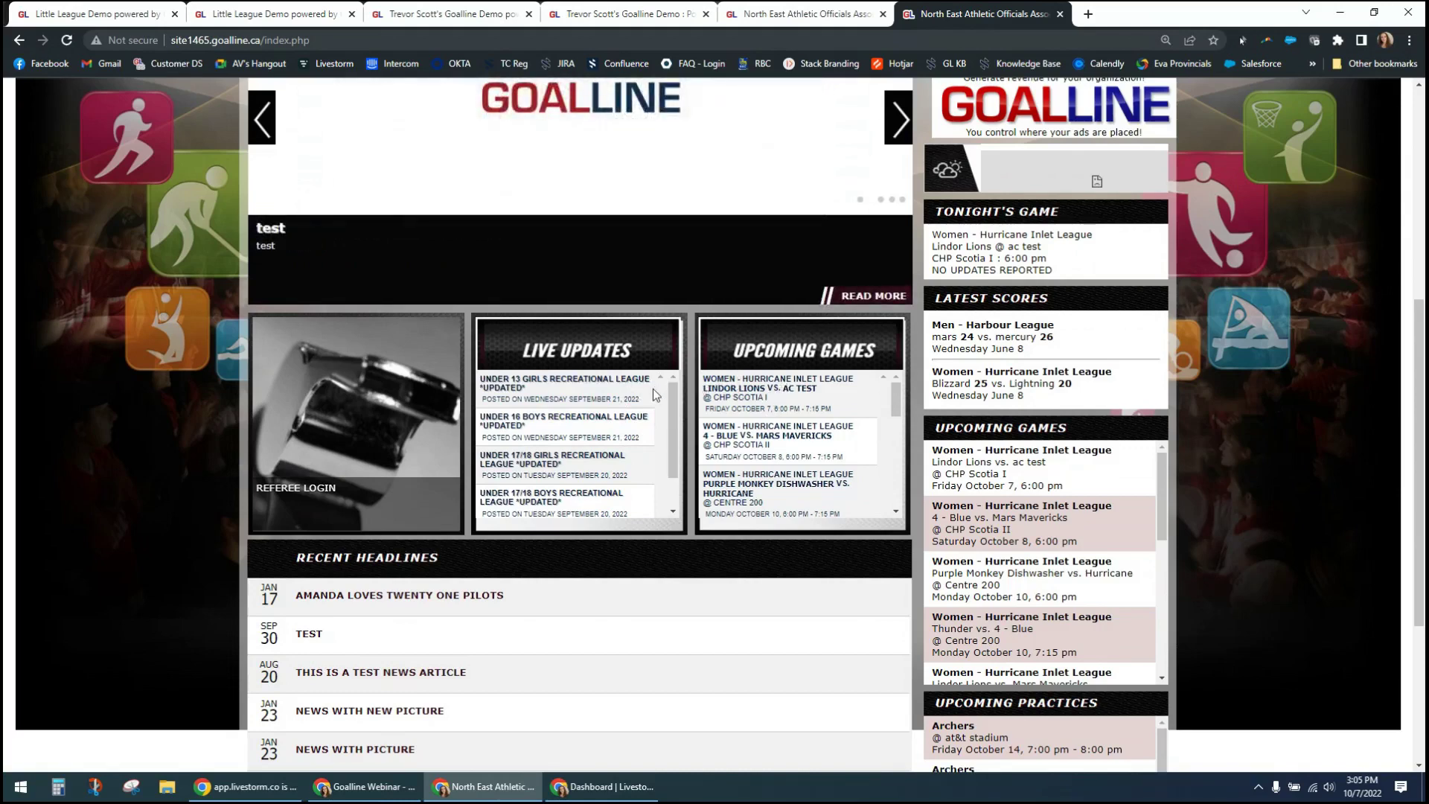
click(588, 386)
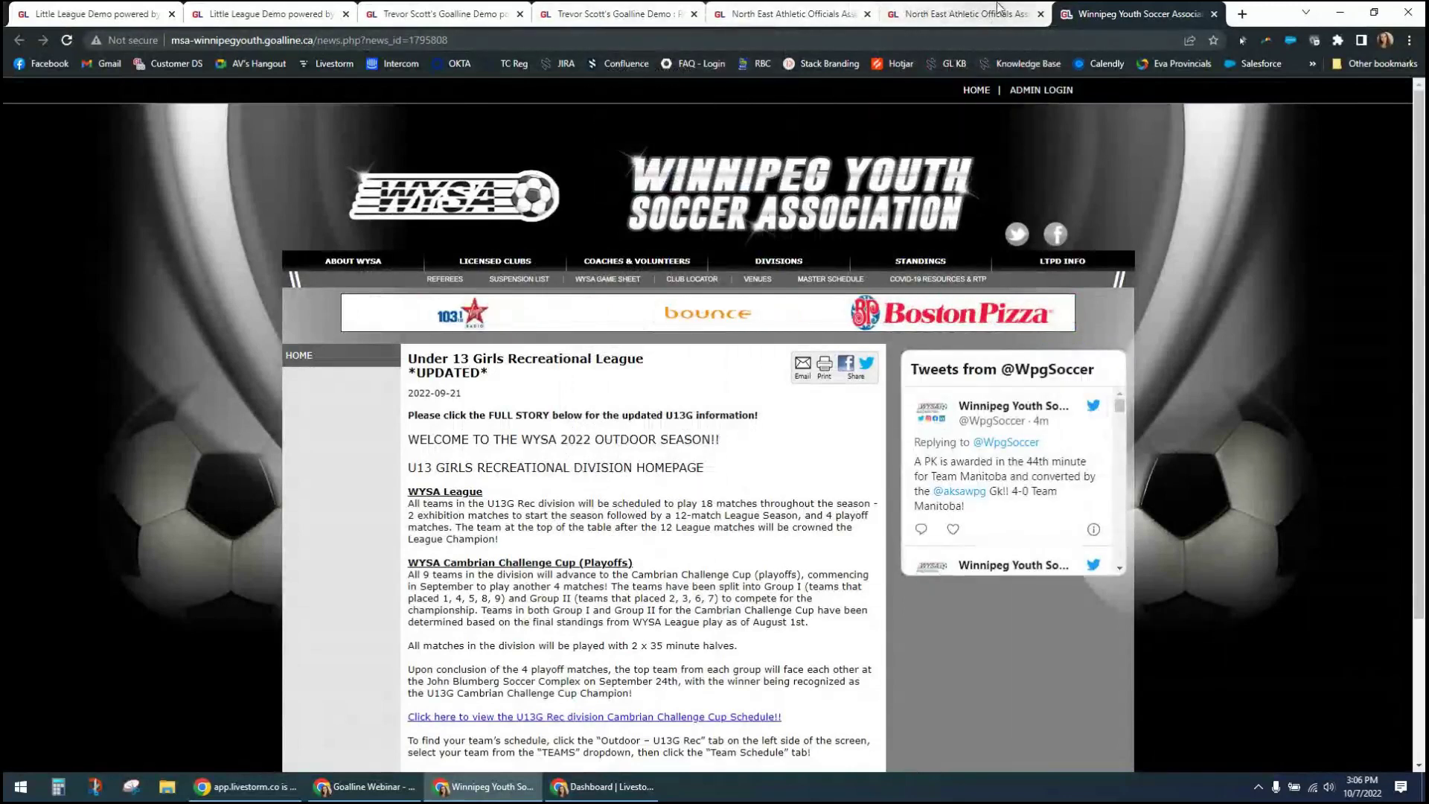
click(956, 16)
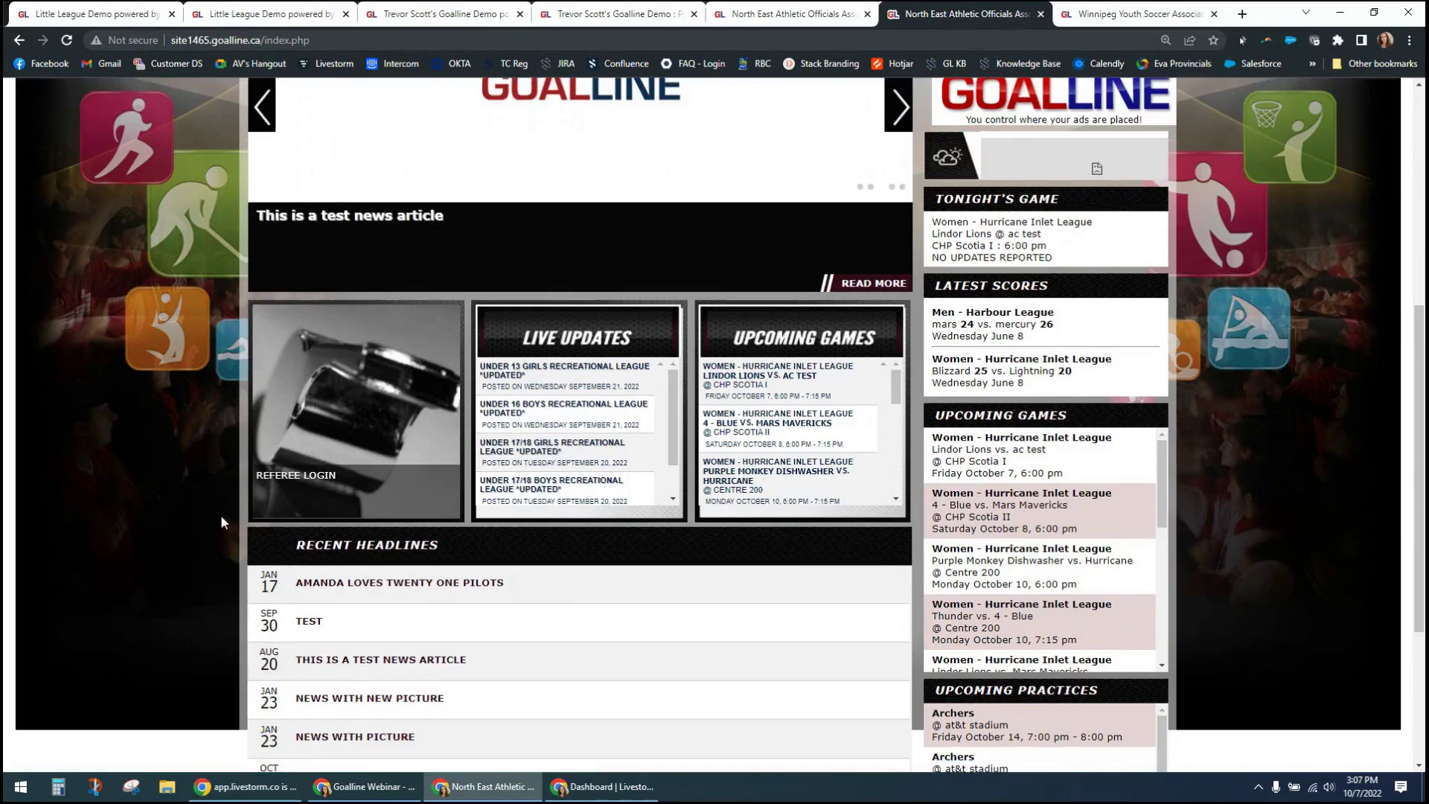
Step: Review the home page's recent headlines, upcoming games and upcoming practices
scroll(221, 521, down, 4)
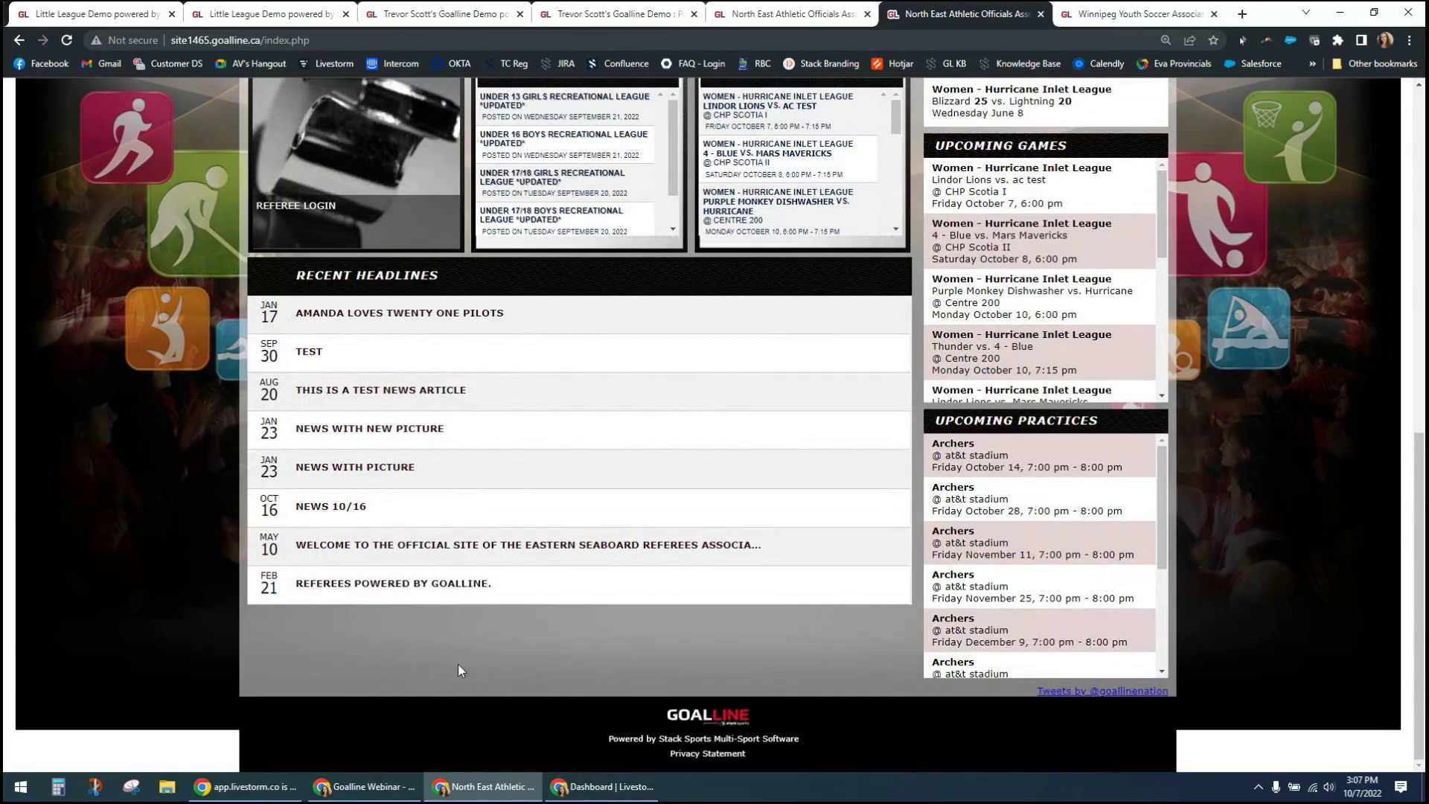
scroll(458, 670, up, 4)
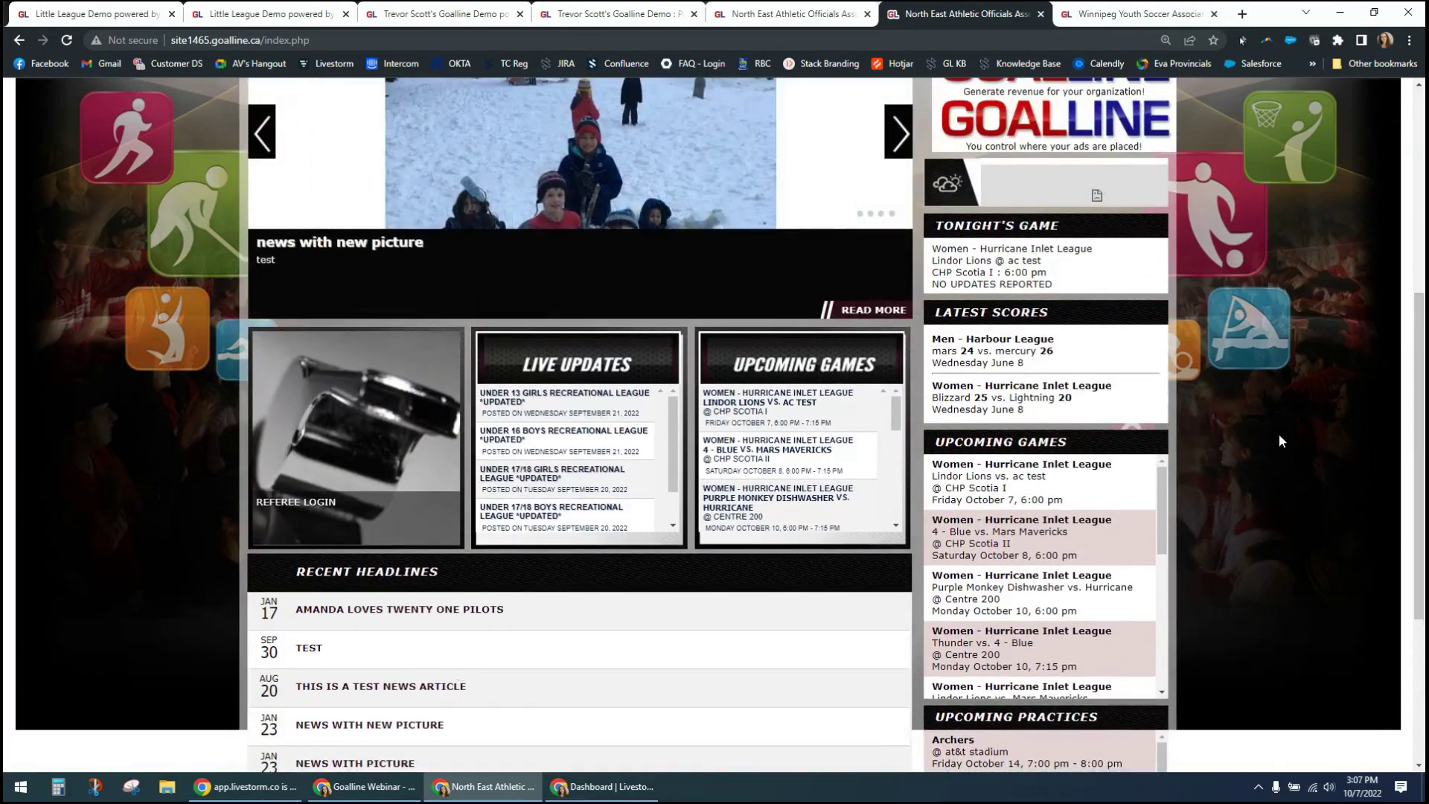
scroll(1279, 438, up, 4)
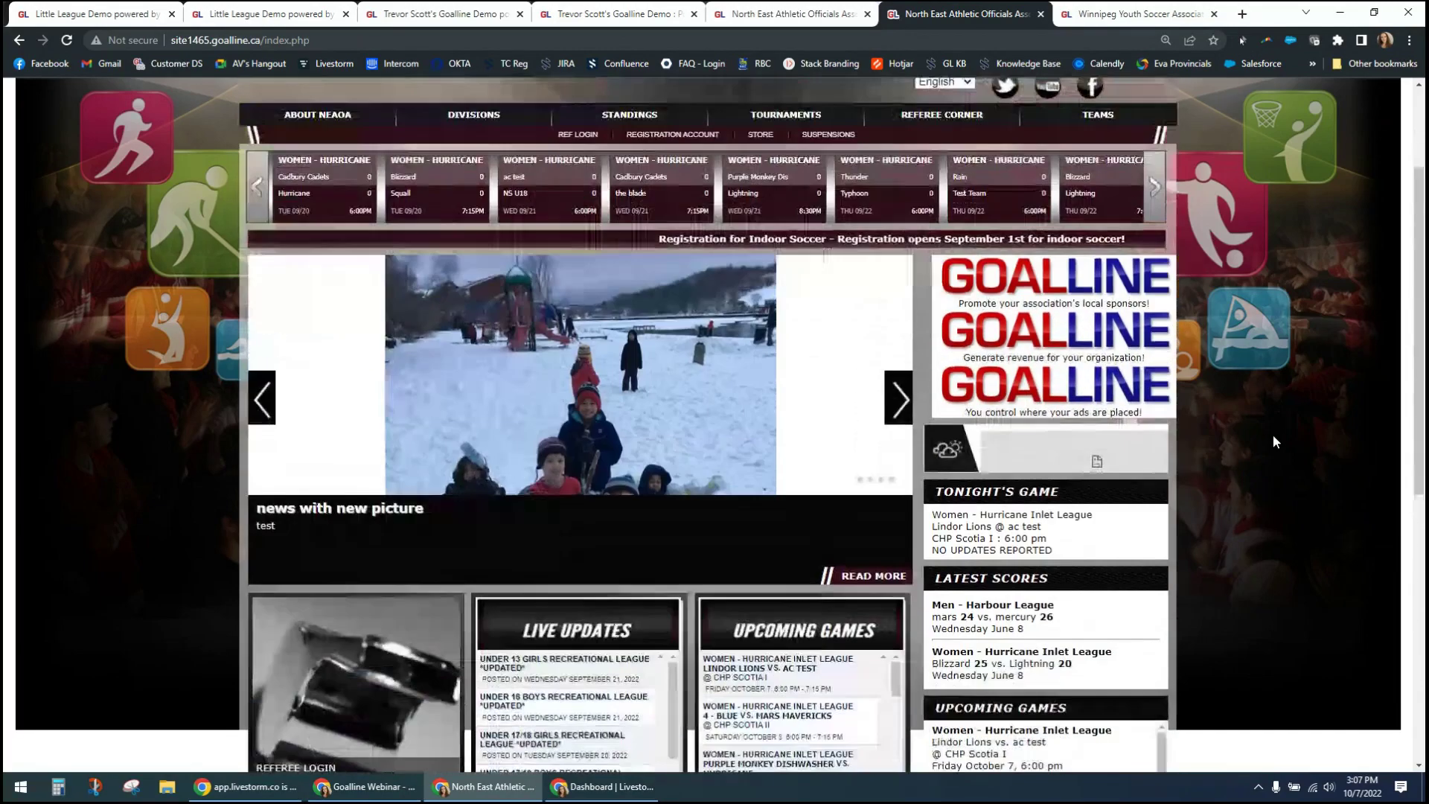
Step: Reload the home page twice to check how the ad space beside the news slideshow rotates
scroll(1272, 438, down, 4)
scroll(1128, 226, up, 3)
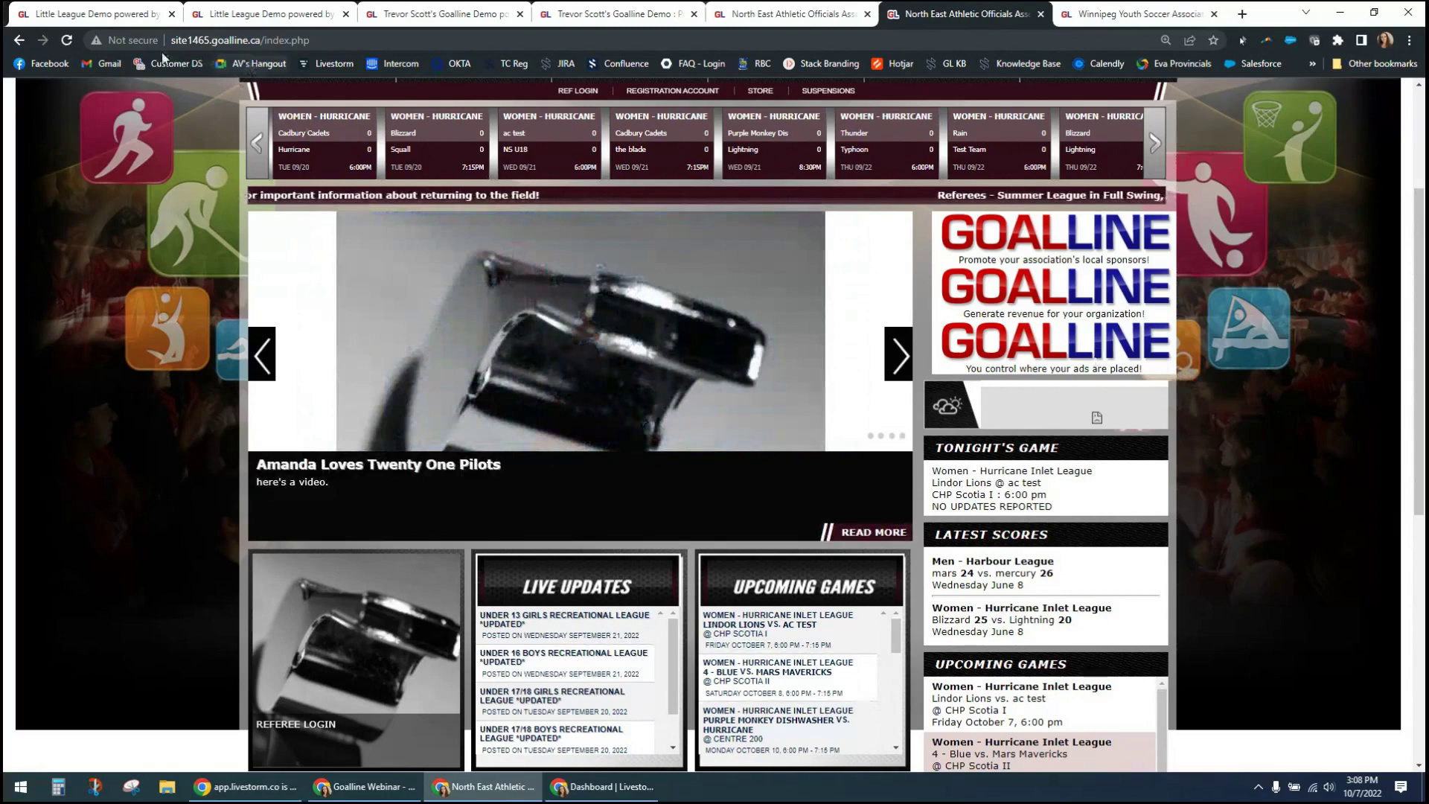
click(66, 42)
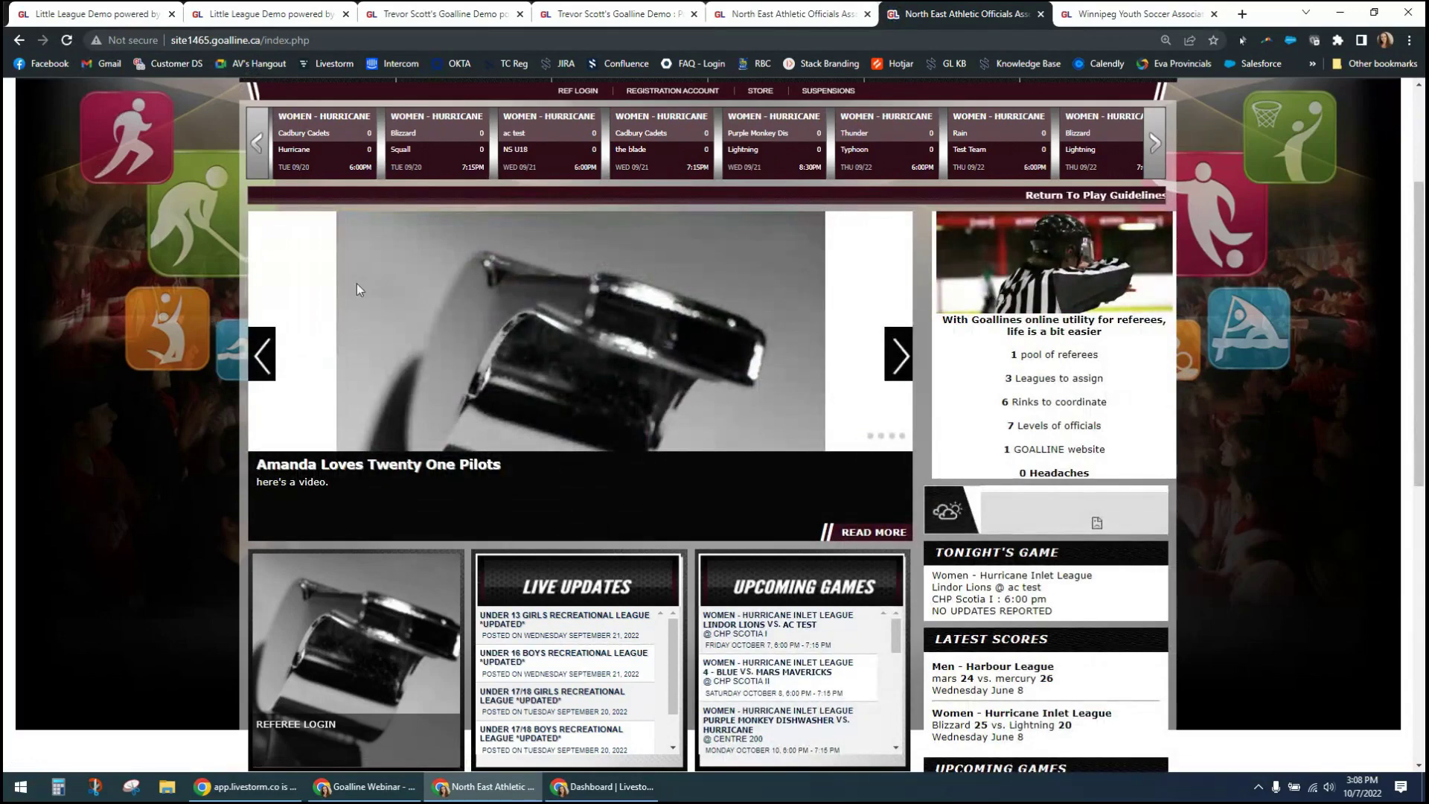
click(66, 40)
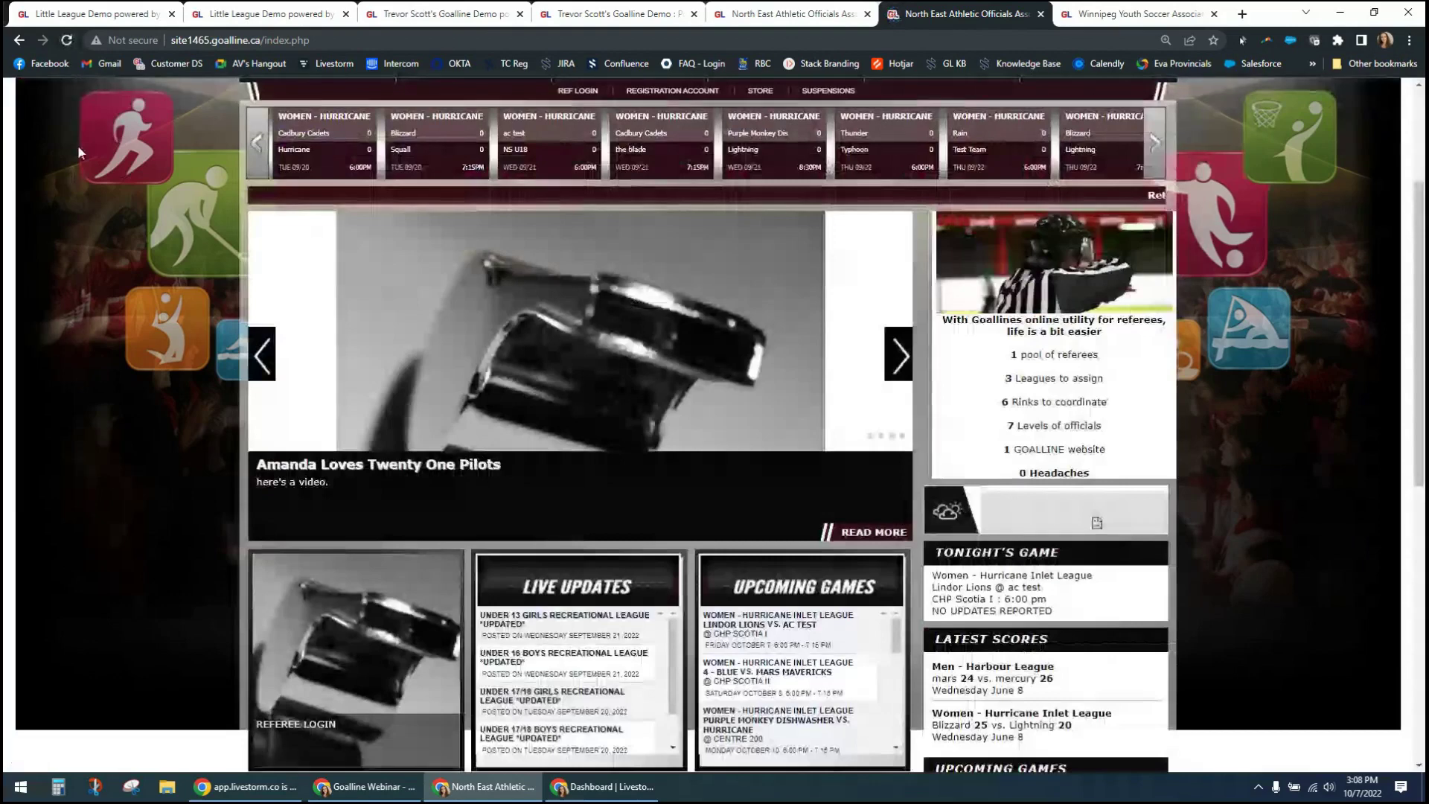
Step: Examine the full home page layout, from the scores ticker and slideshow down to the headlines and upcoming practices
scroll(1347, 463, down, 3)
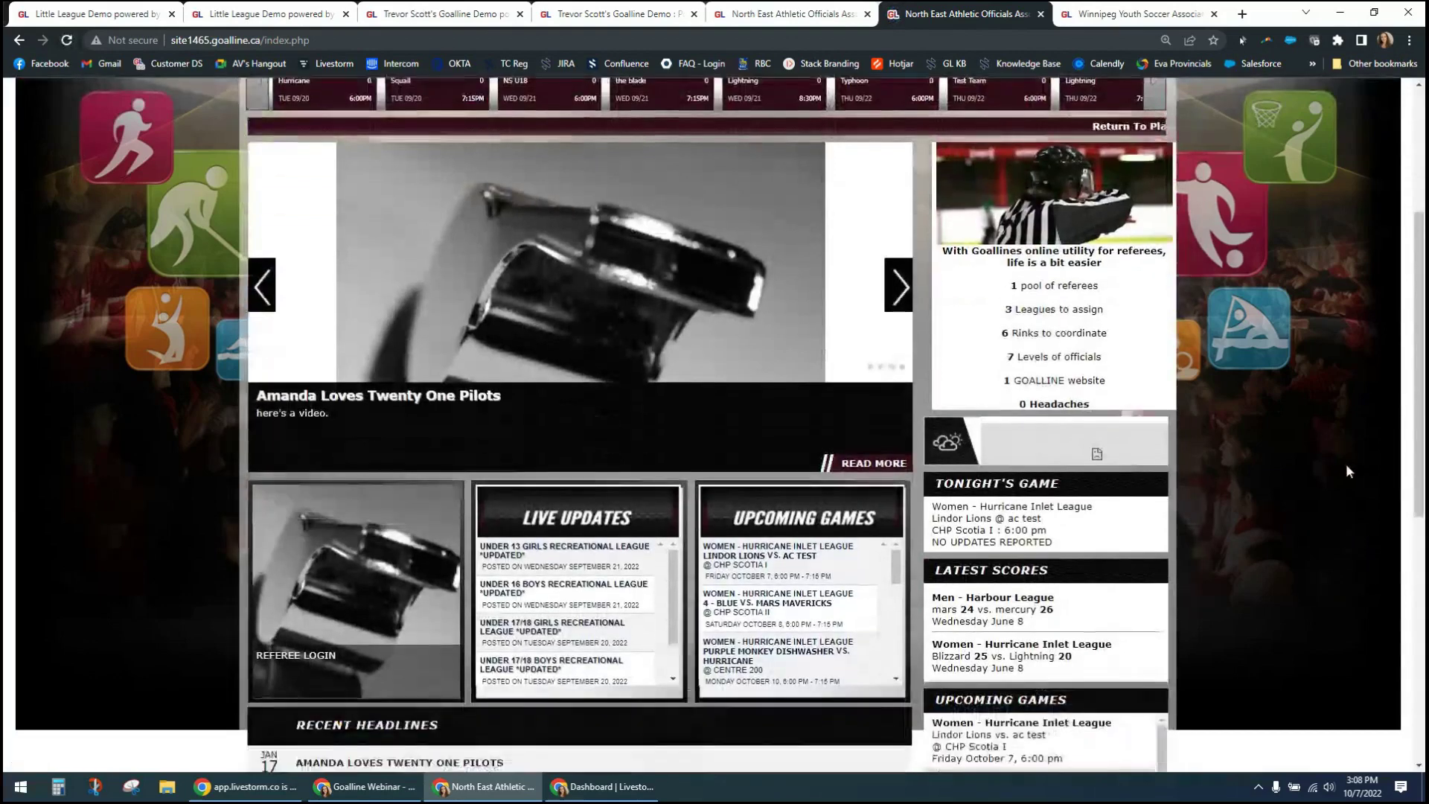
scroll(1347, 465, down, 4)
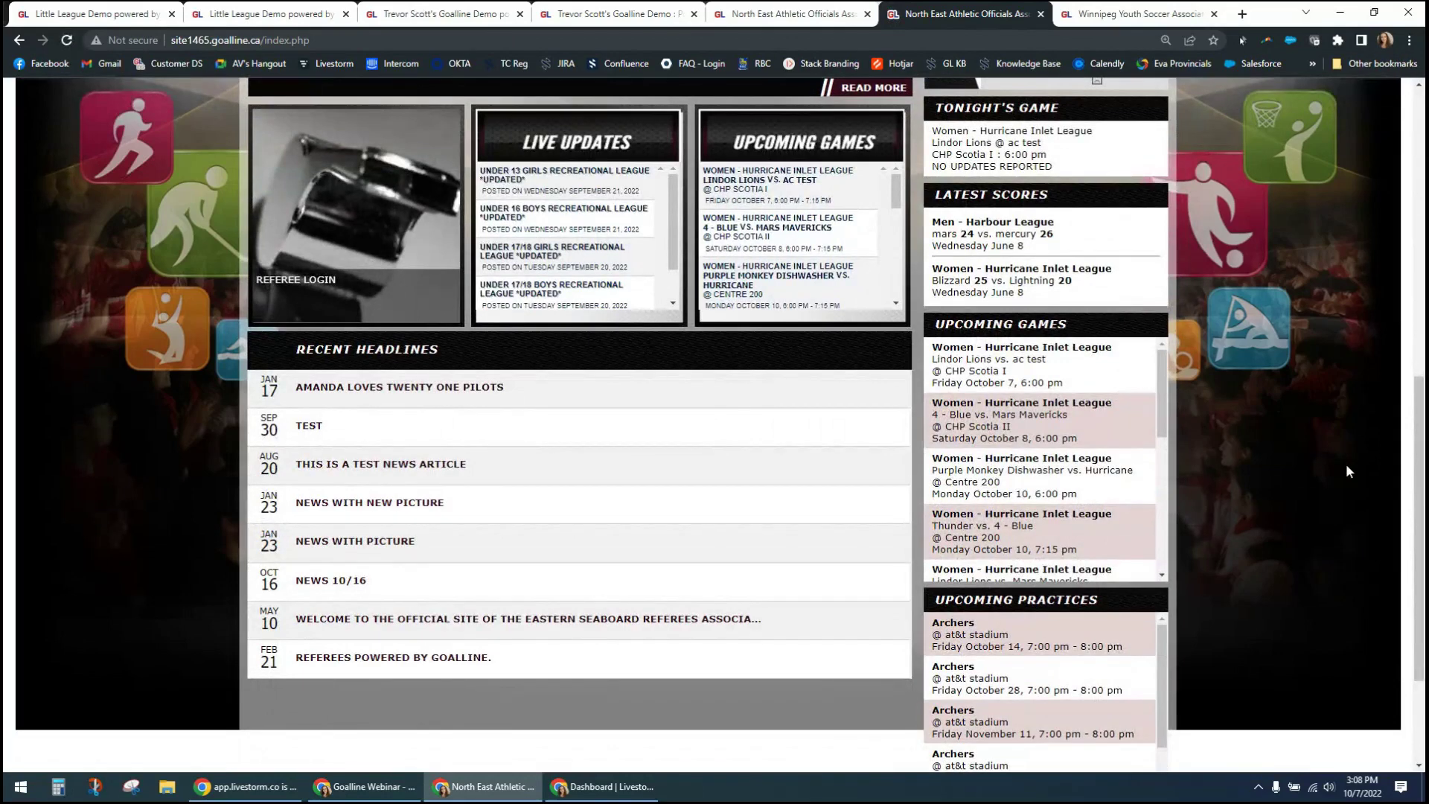
scroll(1346, 466, down, 3)
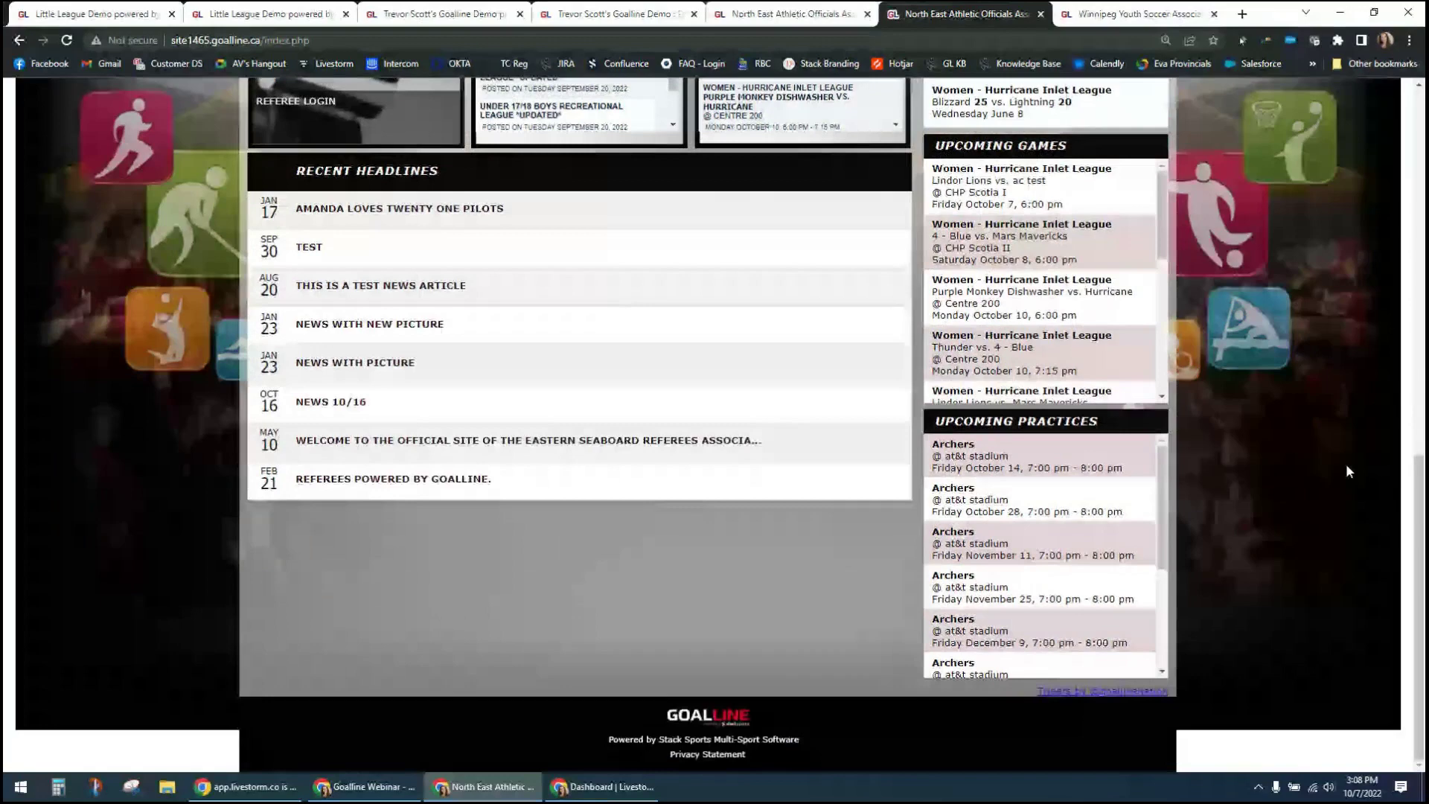
scroll(1348, 470, up, 7)
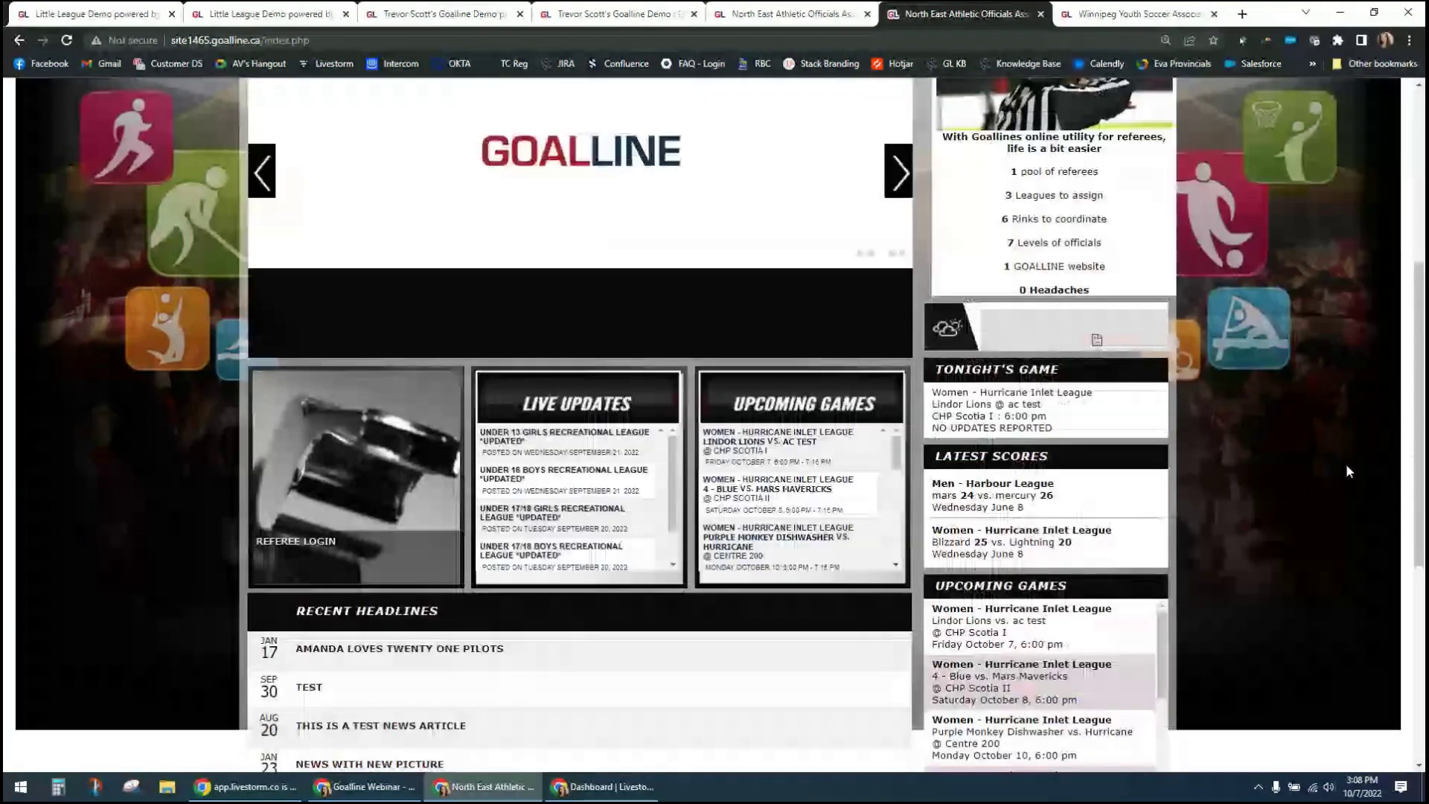
scroll(1346, 467, up, 4)
scroll(1244, 422, up, 3)
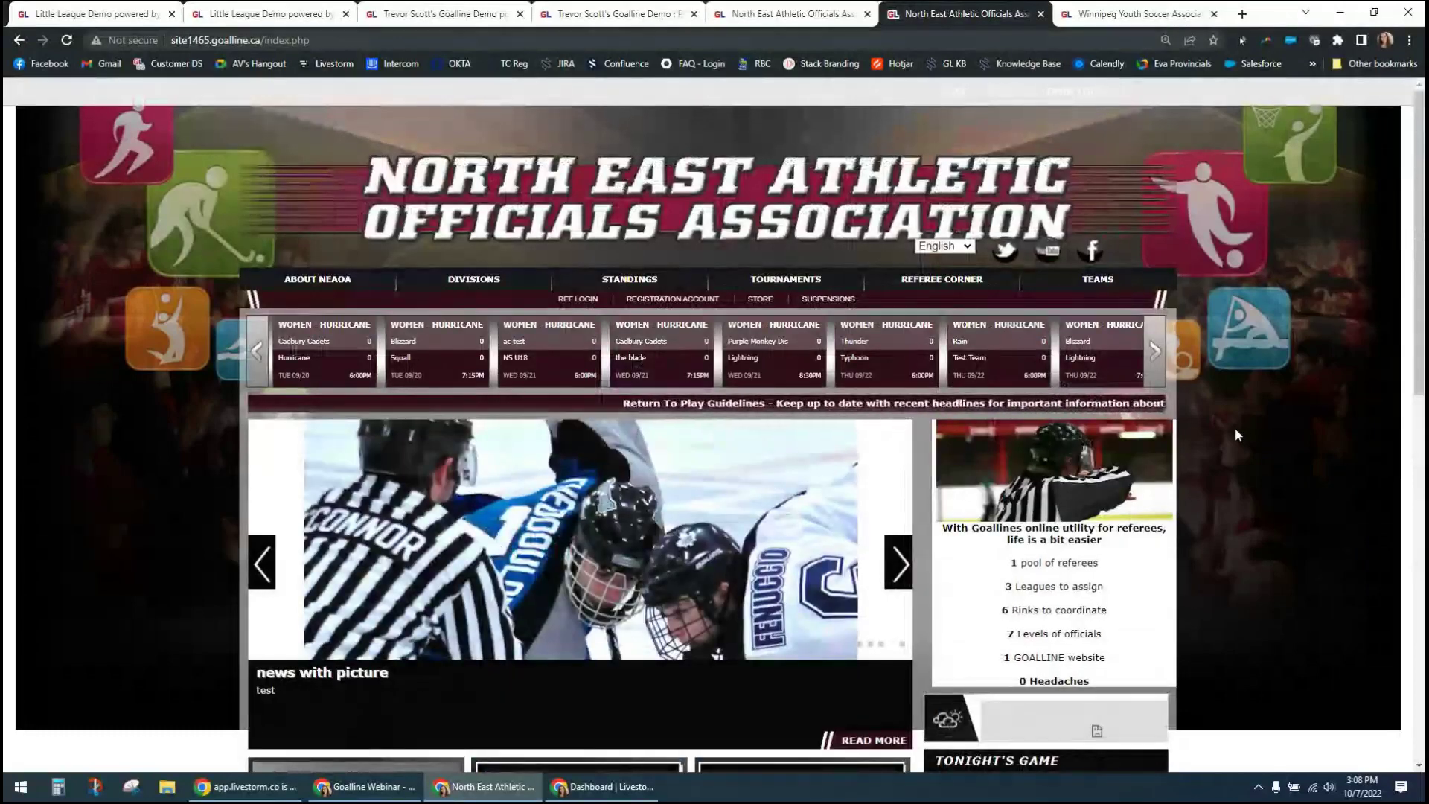
scroll(1235, 435, down, 1)
scroll(1236, 434, down, 7)
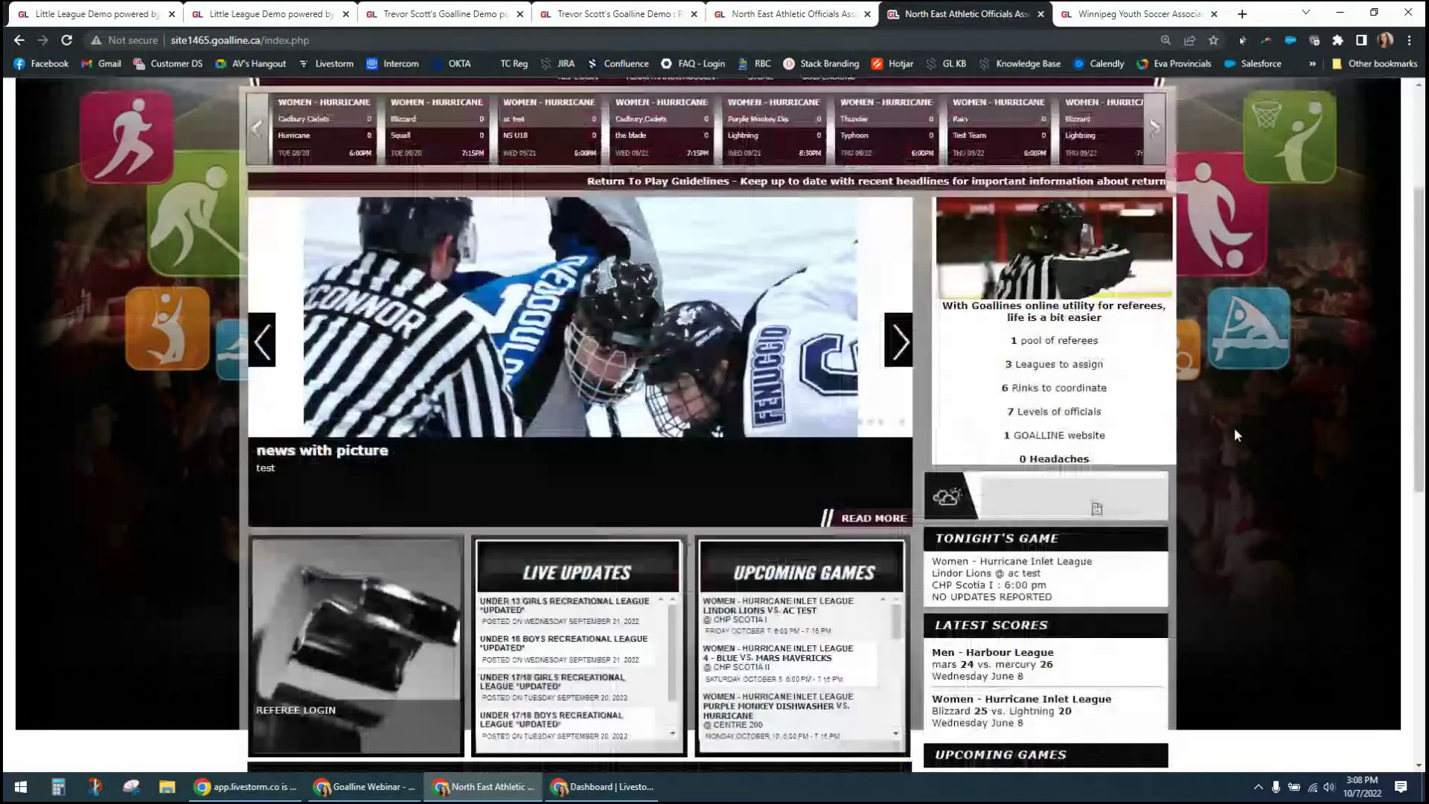
scroll(1234, 428, up, 8)
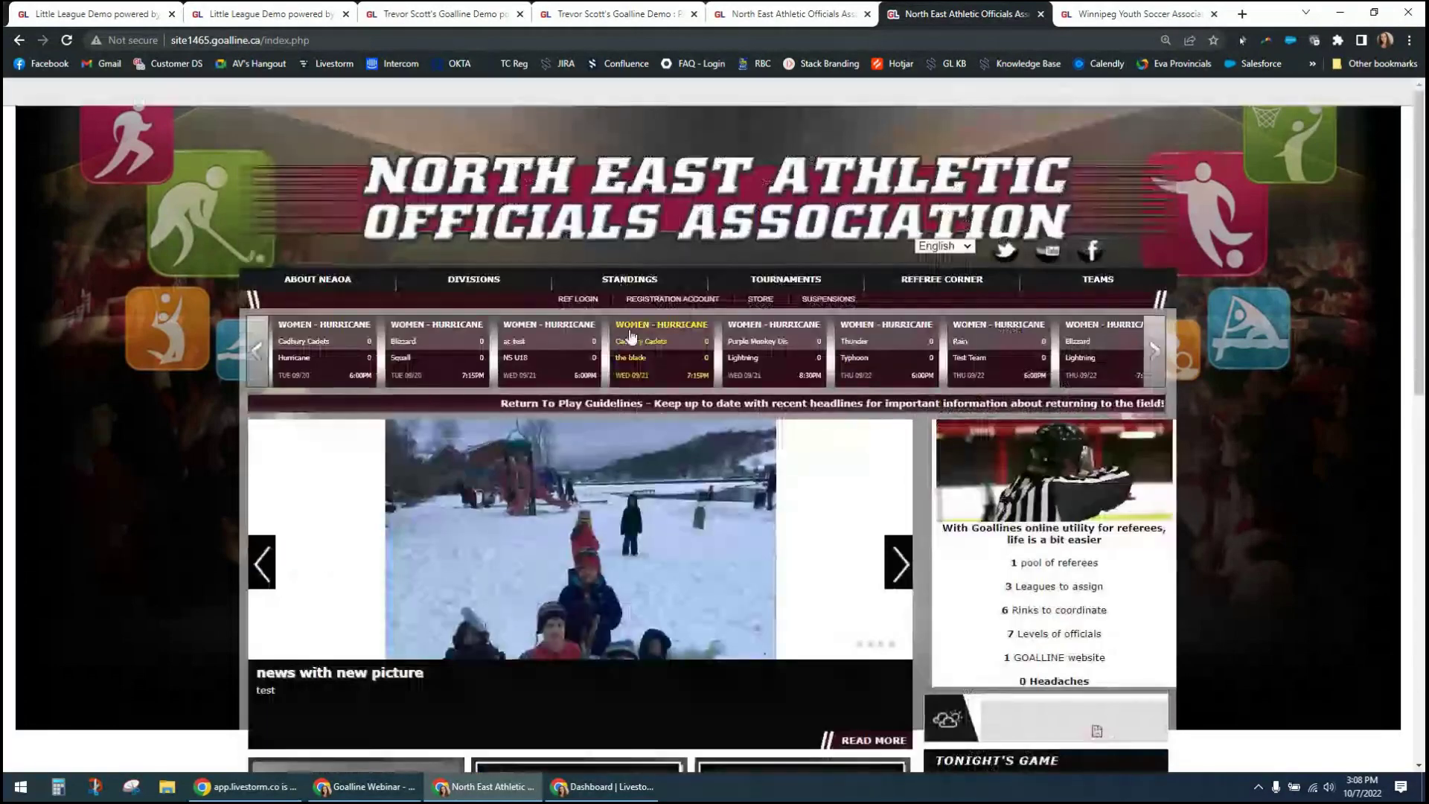
Step: Open the Hockey division page from the site's divisions
mouse_move(596, 291)
mouse_move(469, 286)
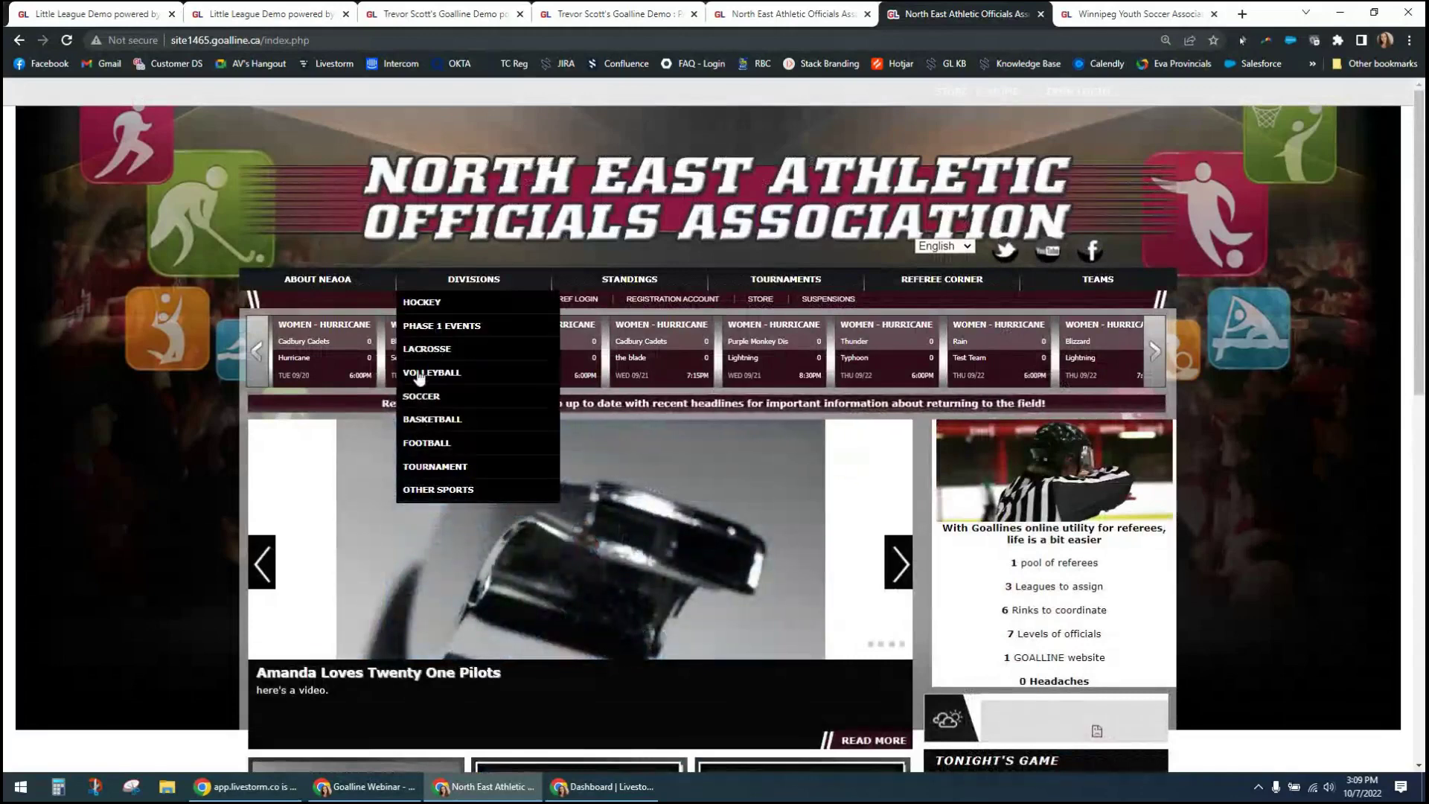
click(410, 305)
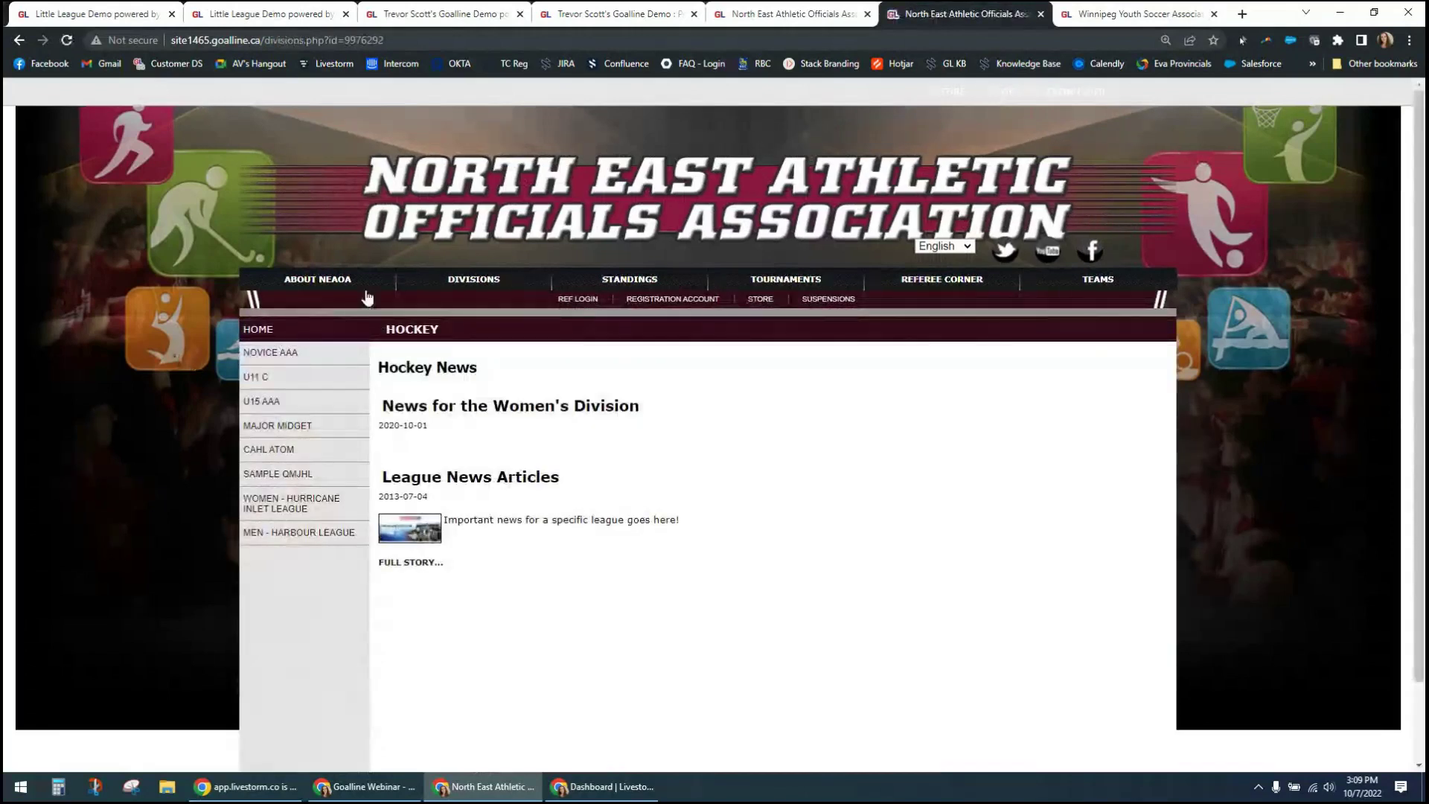
Step: Open the Women - Hurricane Inlet League page from the Hockey division's leagues to view its standings
mouse_move(440, 301)
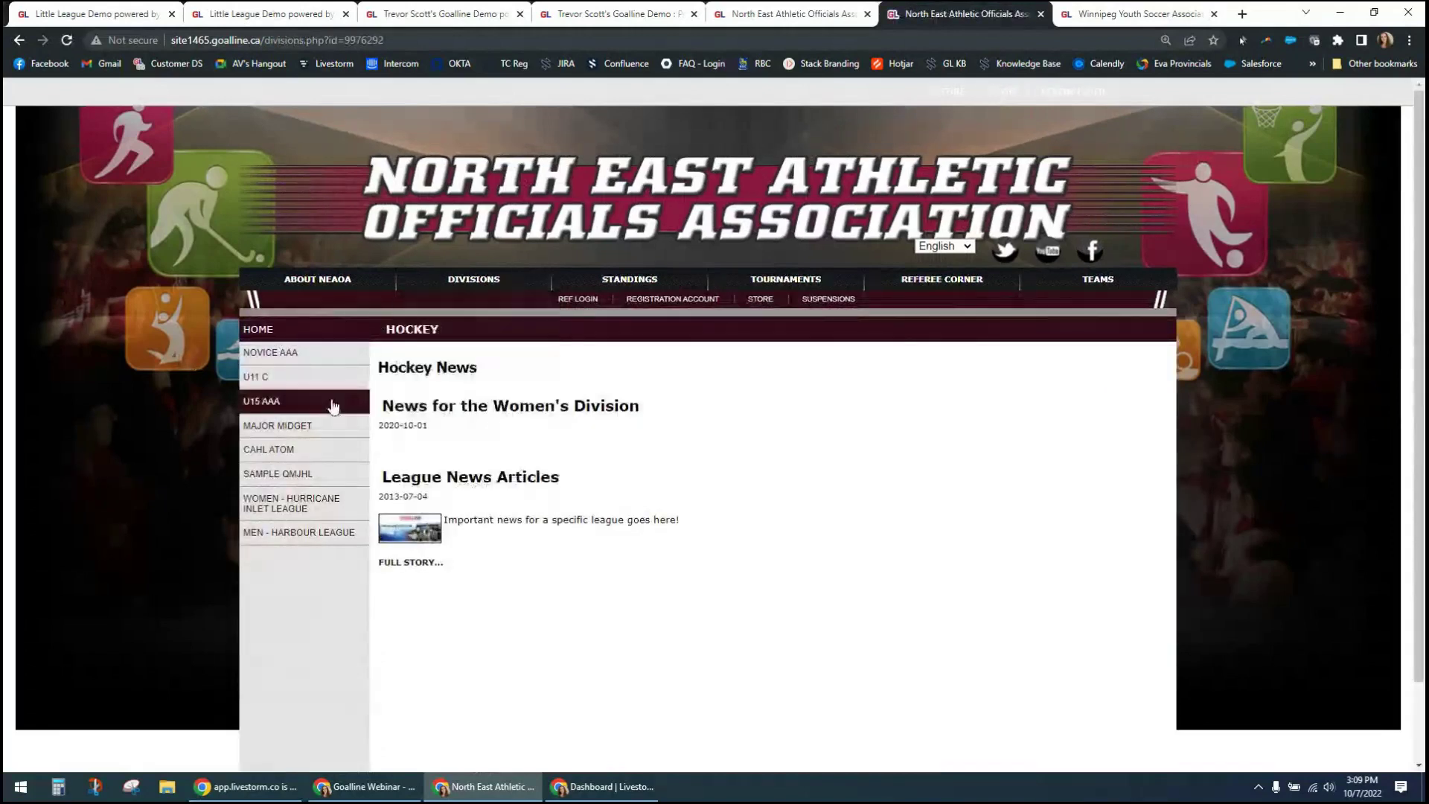
mouse_move(484, 296)
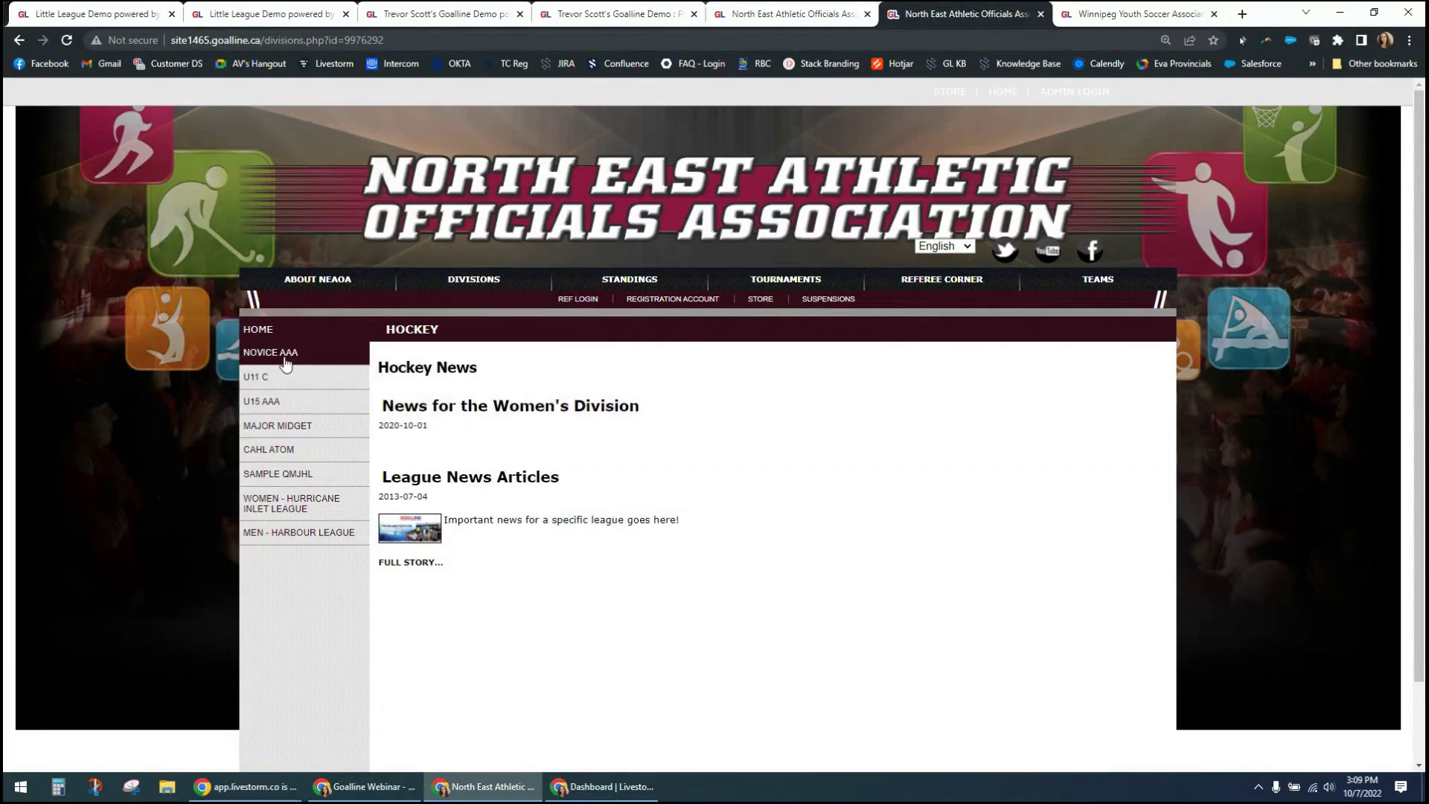
click(290, 501)
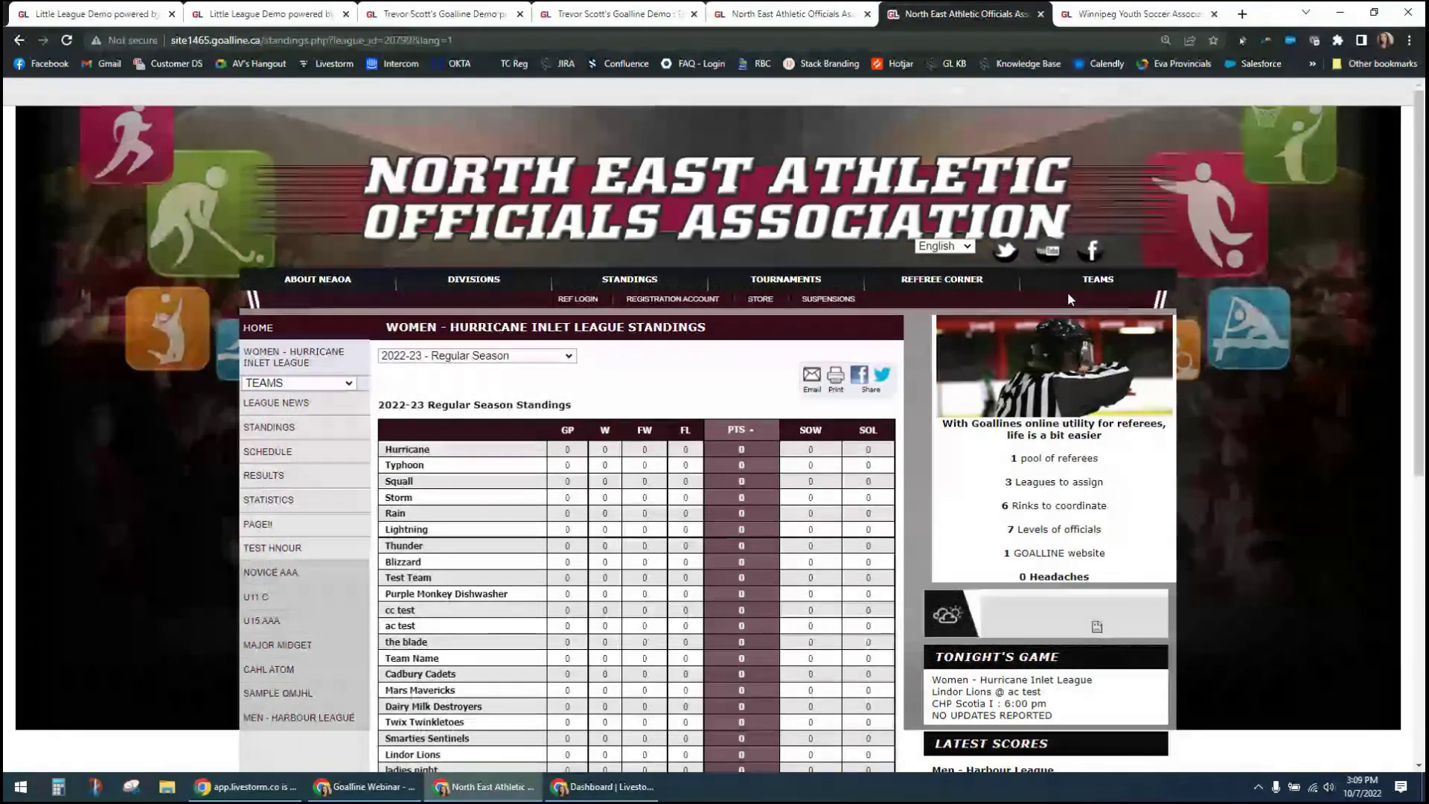
mouse_move(1056, 338)
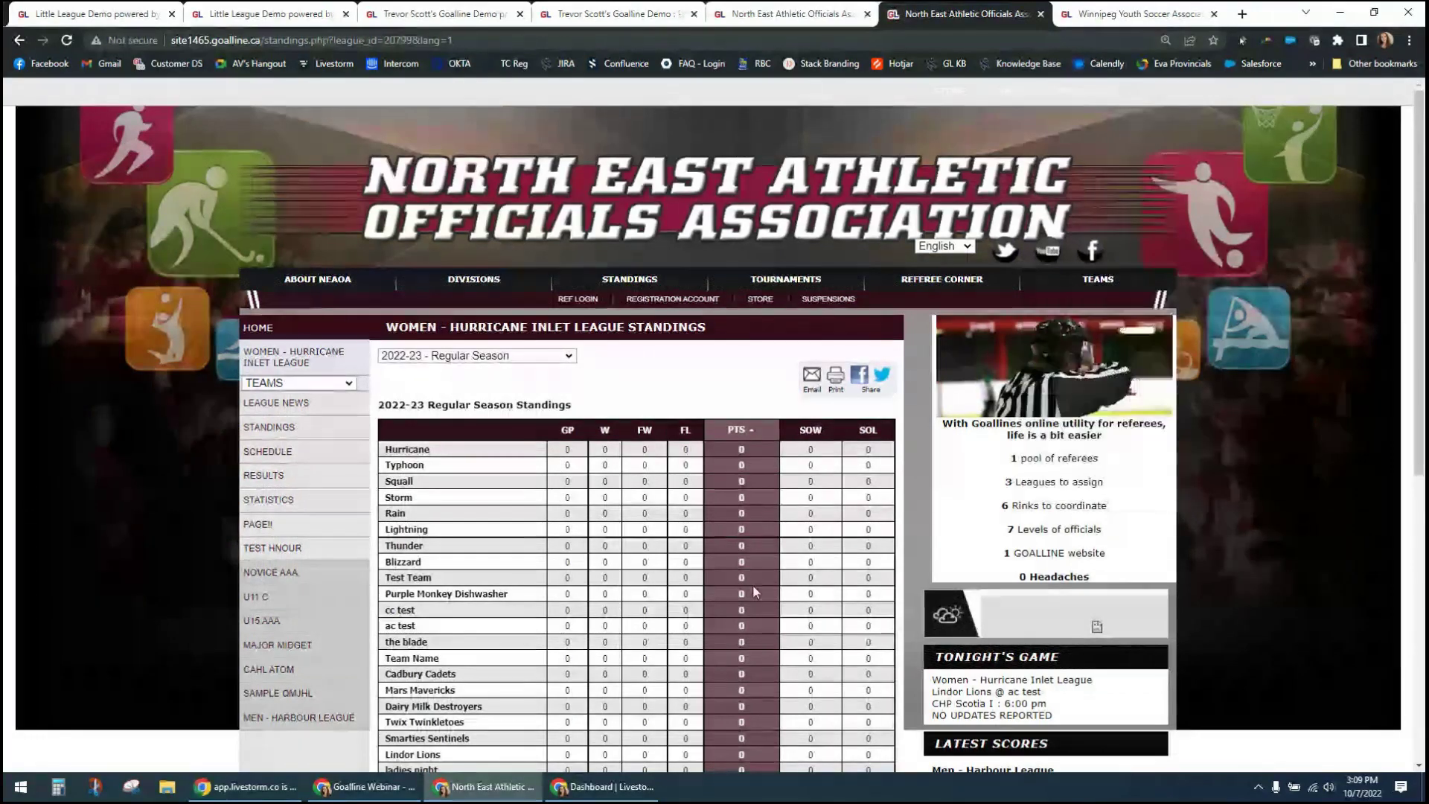
Step: Open a team's schedule page on the officials association site, and switch to the School Sport Canada demo site
click(1051, 491)
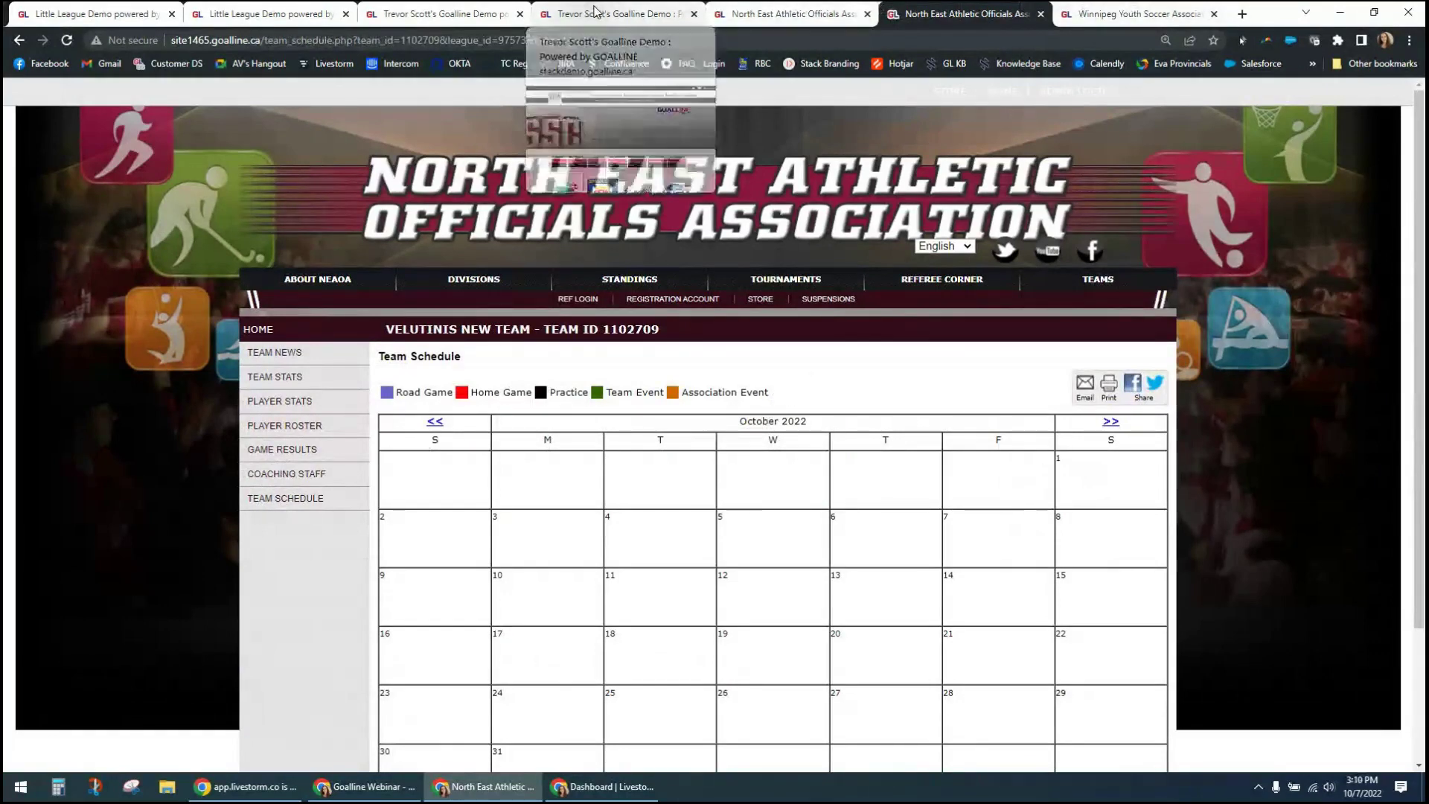
click(595, 11)
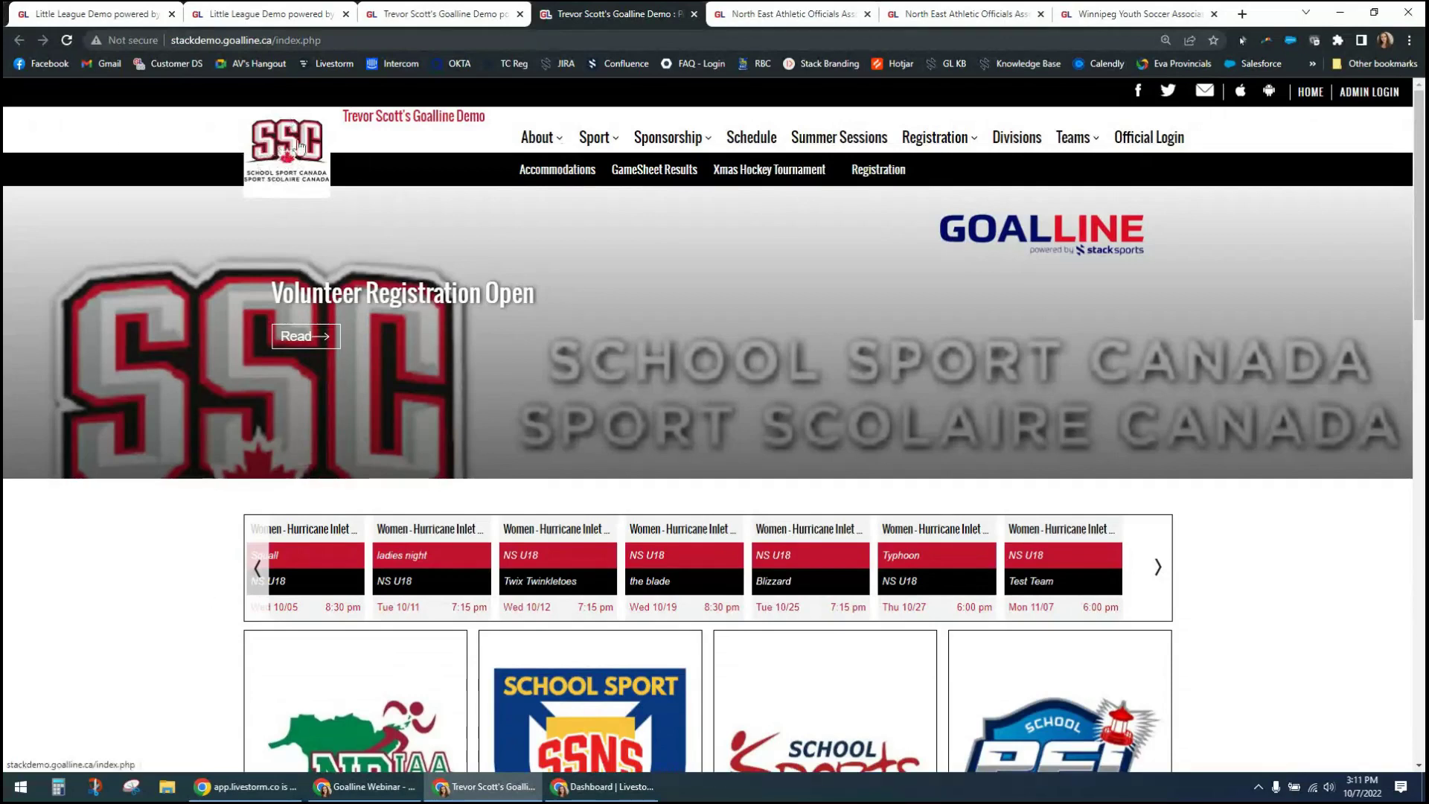
Step: View the School Sport Canada site's About page and return to the home page
click(564, 138)
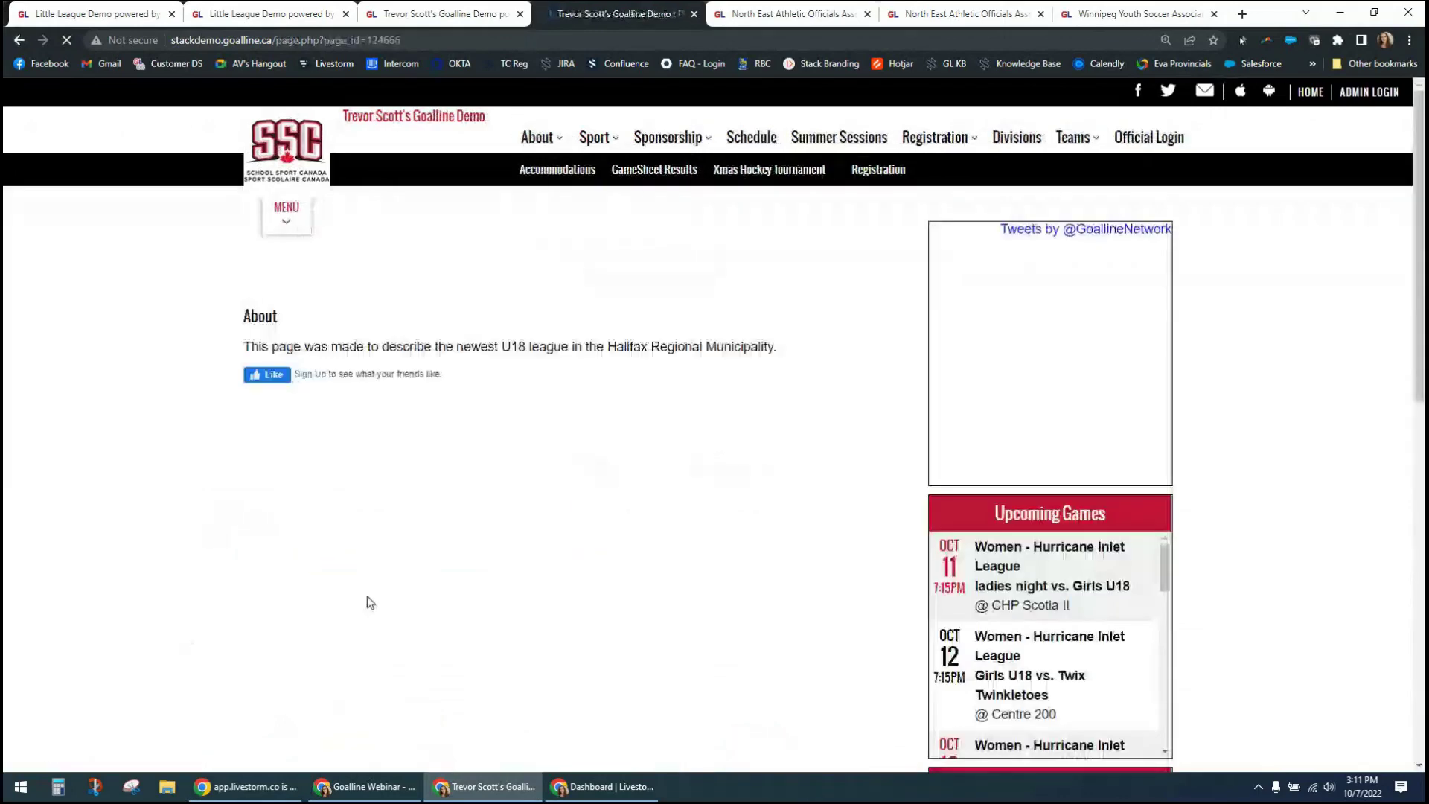
click(286, 143)
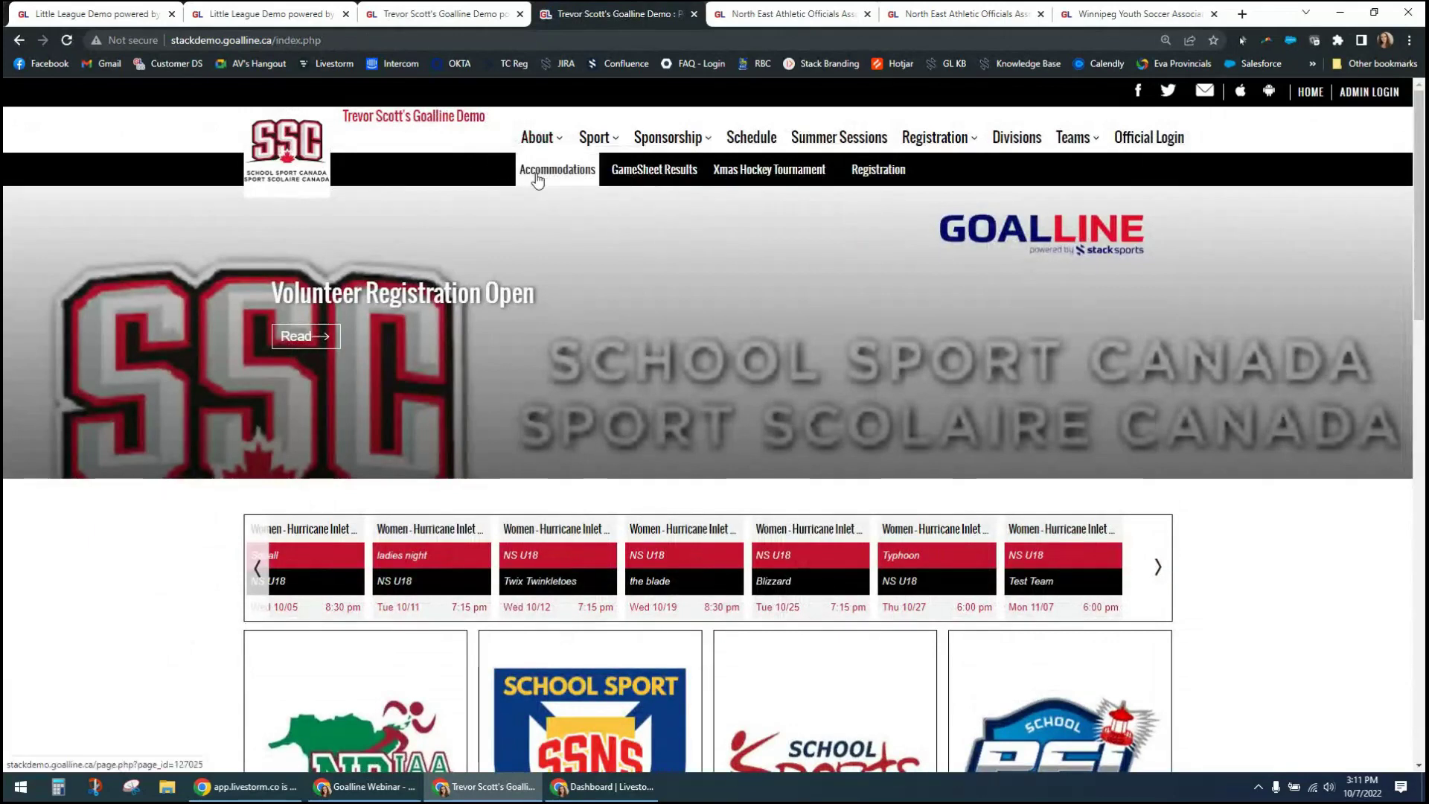
Step: Look over the subpages offered under Xmas Hockey Tournament and Sport, and open one of the Baseball subpages
mouse_move(726, 177)
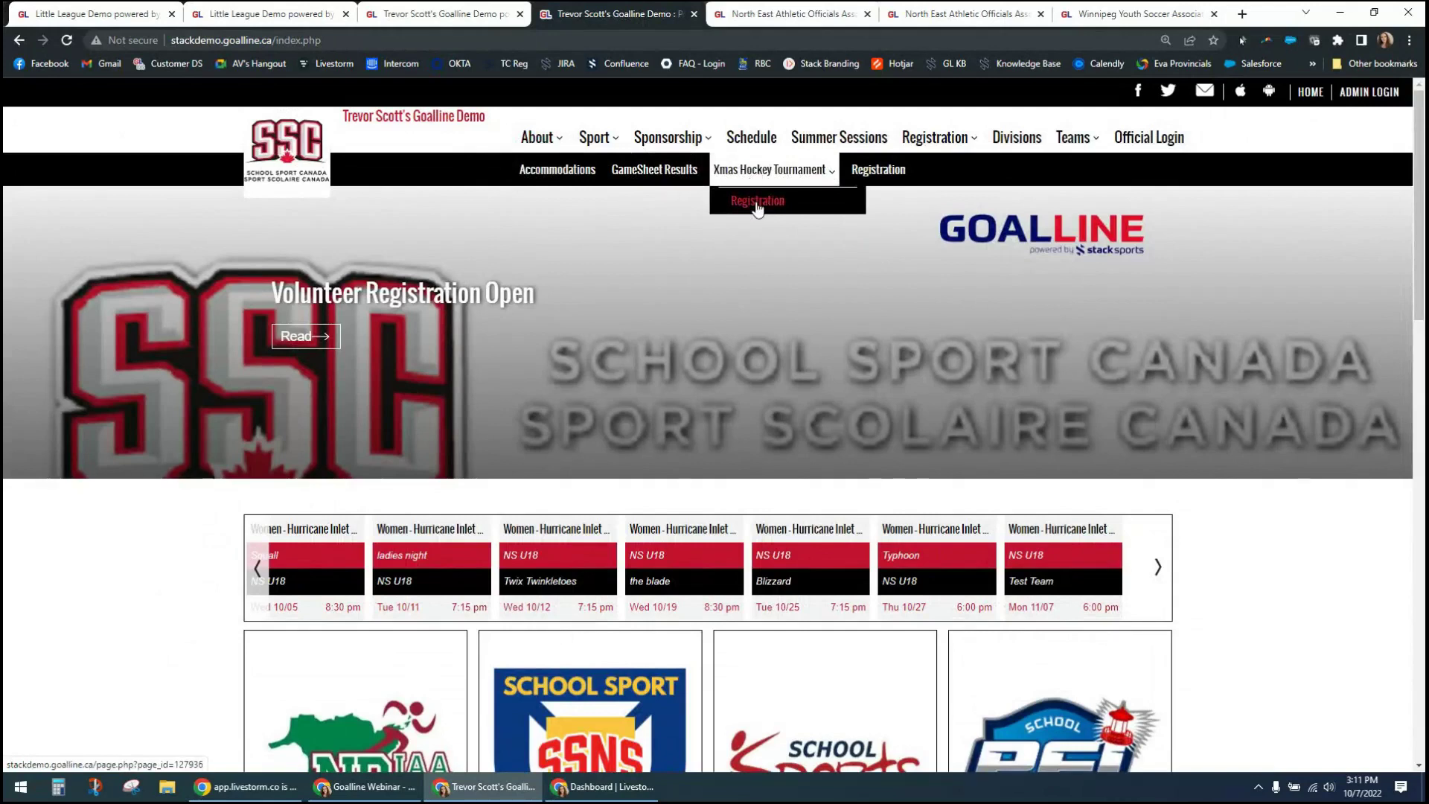
mouse_move(599, 140)
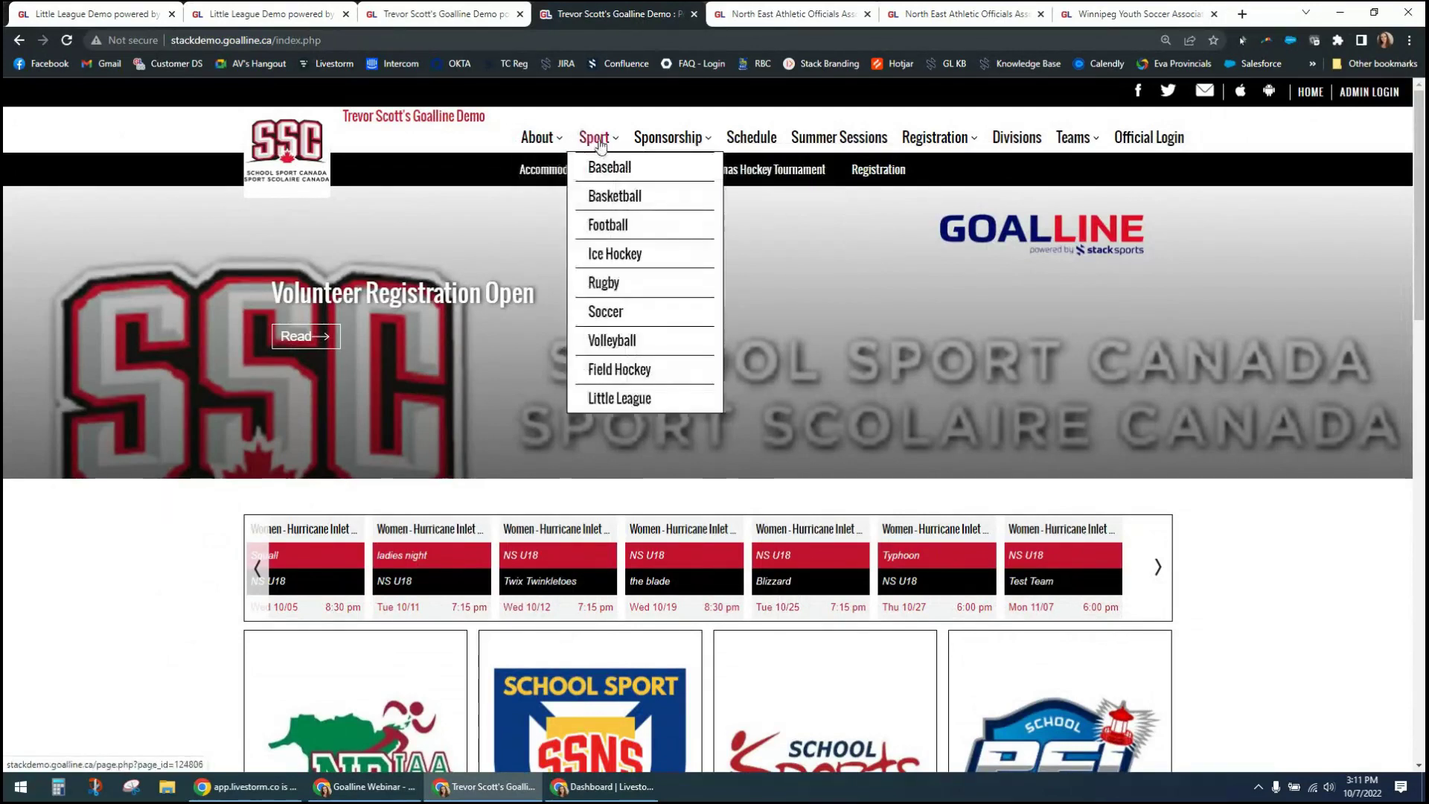
mouse_move(606, 196)
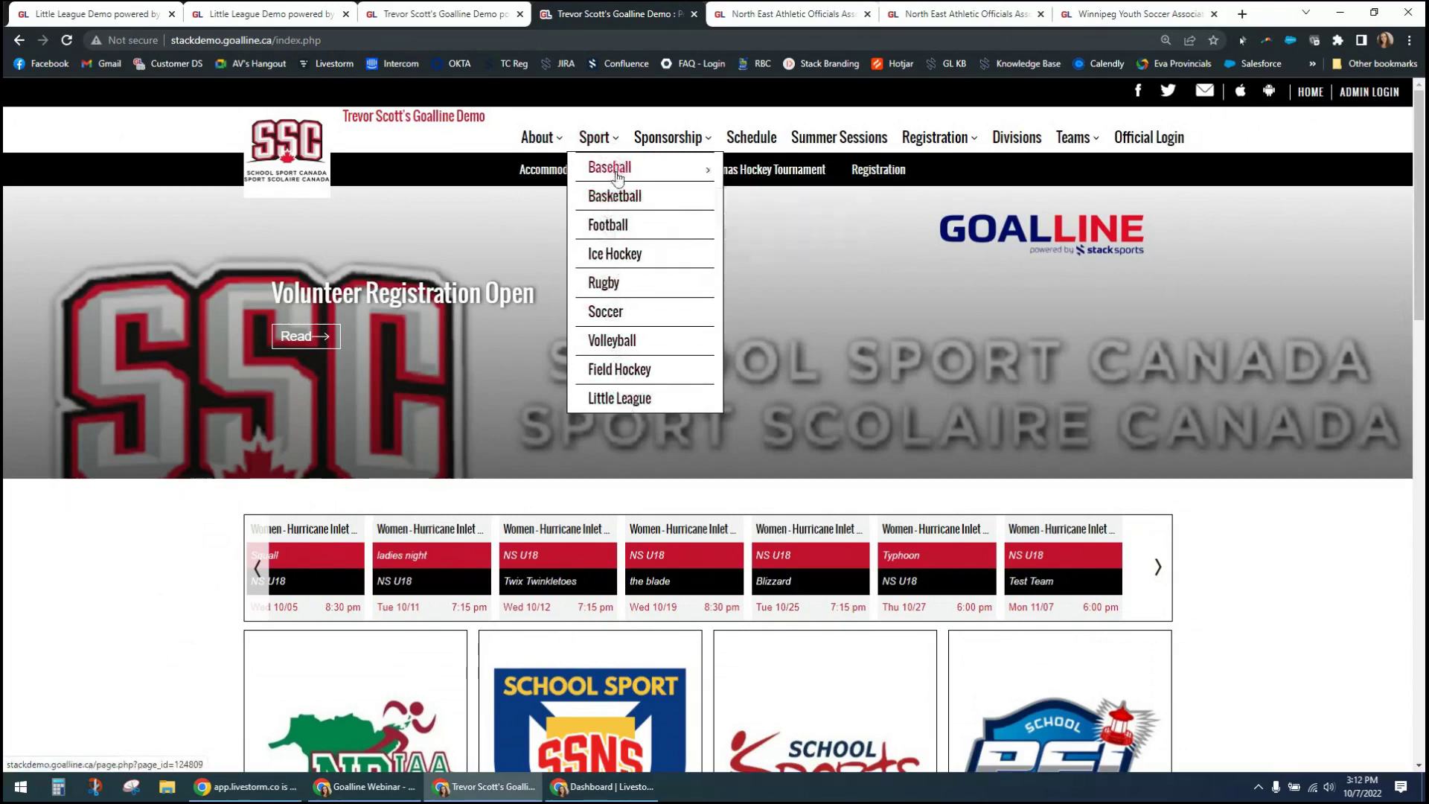
mouse_move(768, 205)
mouse_down()
mouse_move(702, 208)
mouse_move(741, 212)
mouse_up()
click(744, 213)
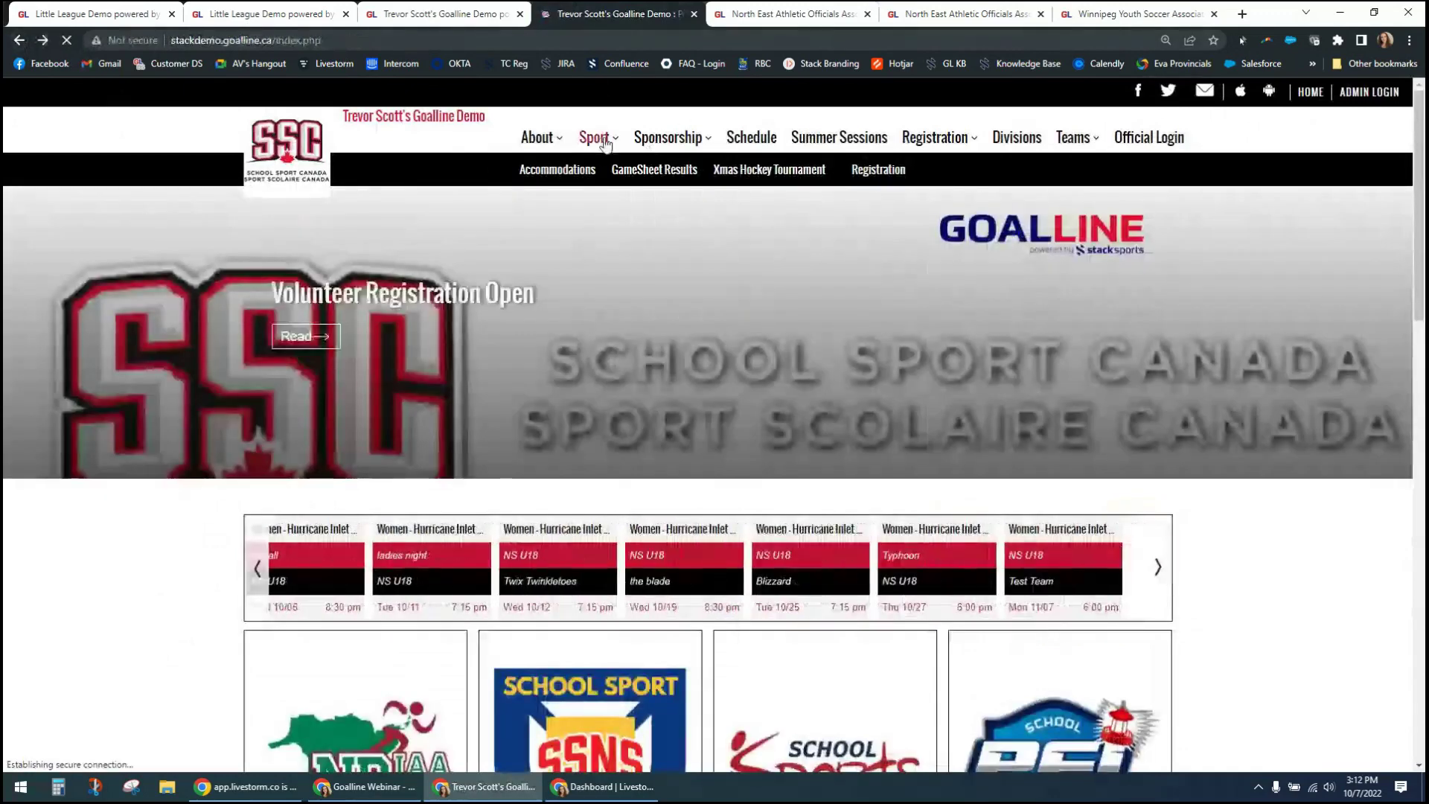
Step: Open the Georgian Bay U18 league news page from the Basketball section under Sport
click(606, 140)
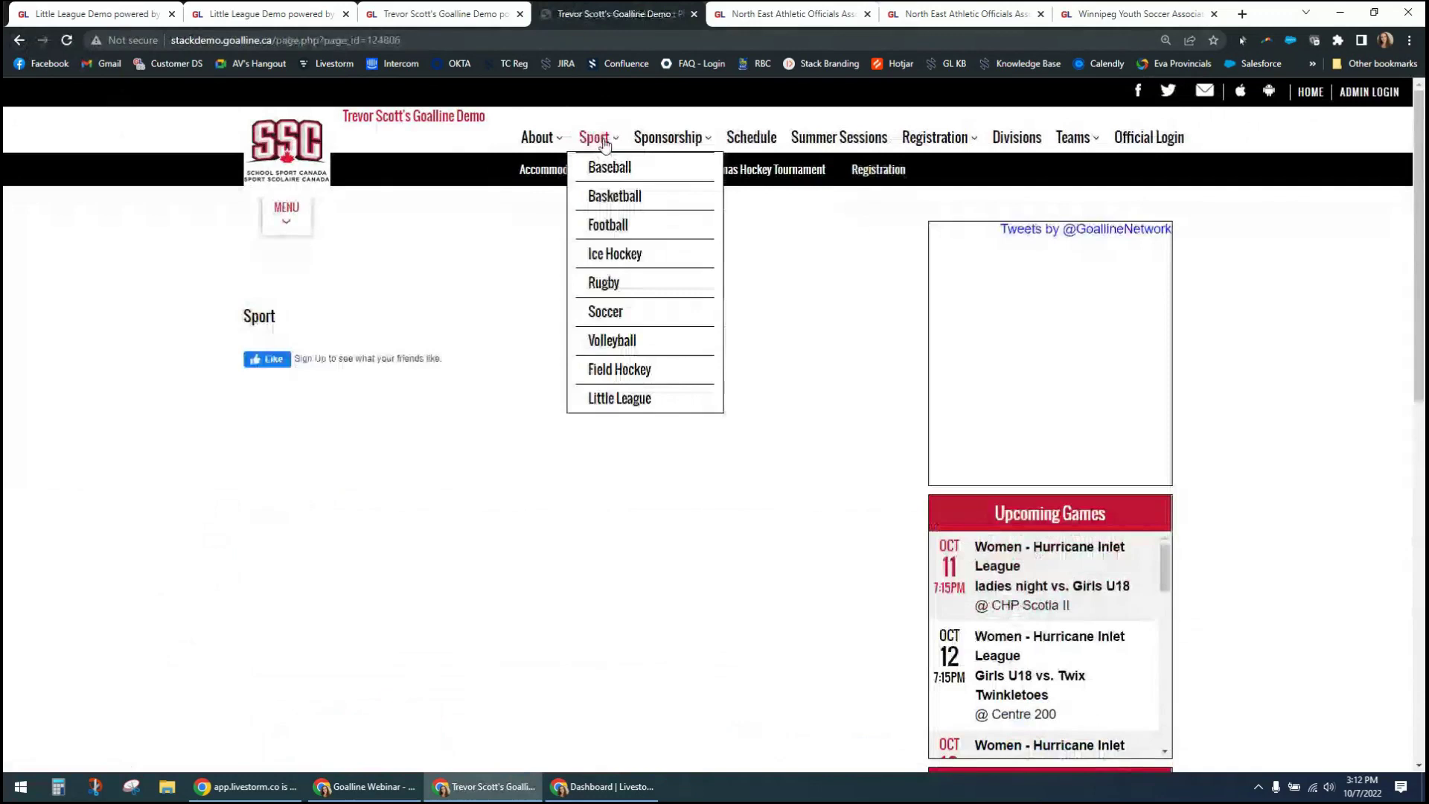
mouse_move(685, 198)
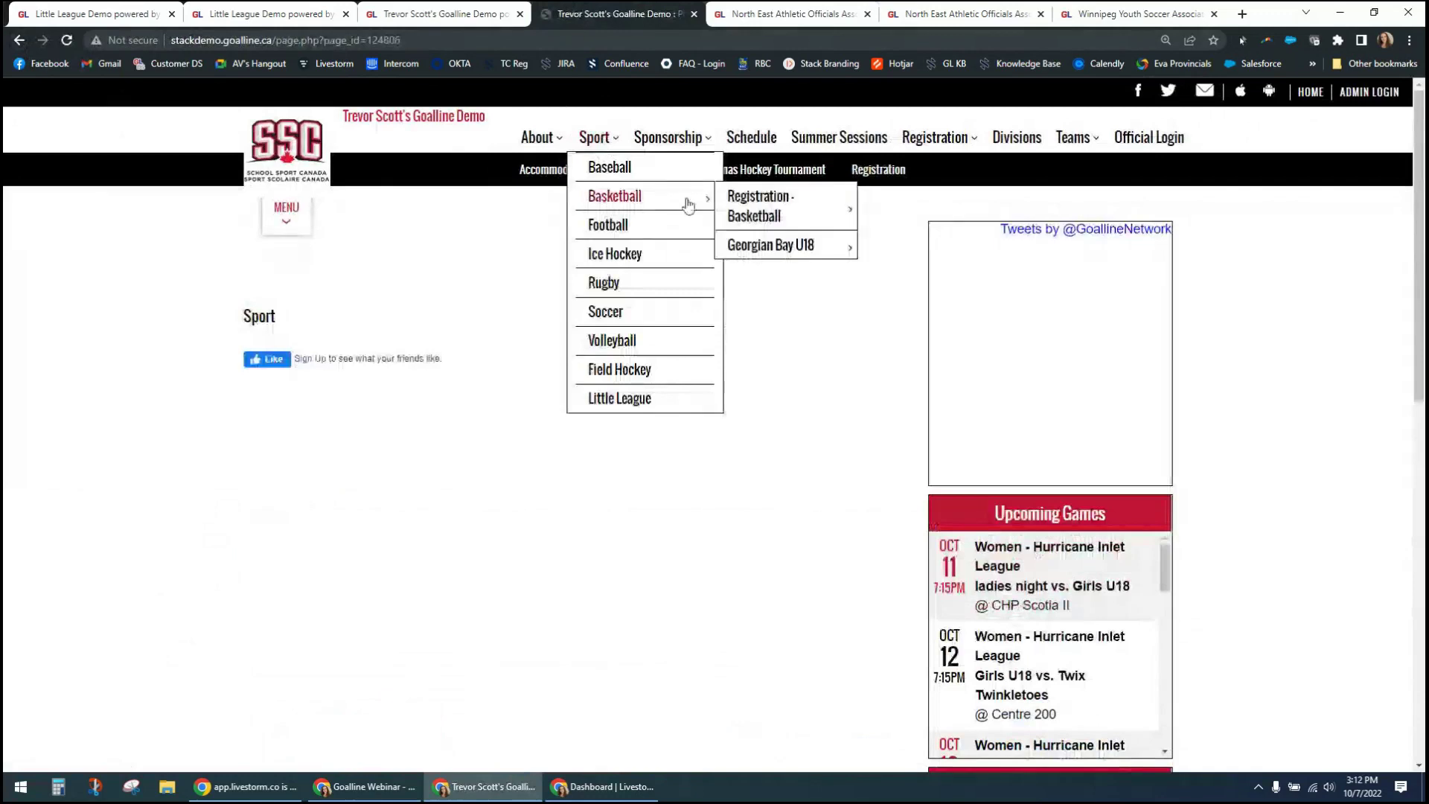
click(766, 247)
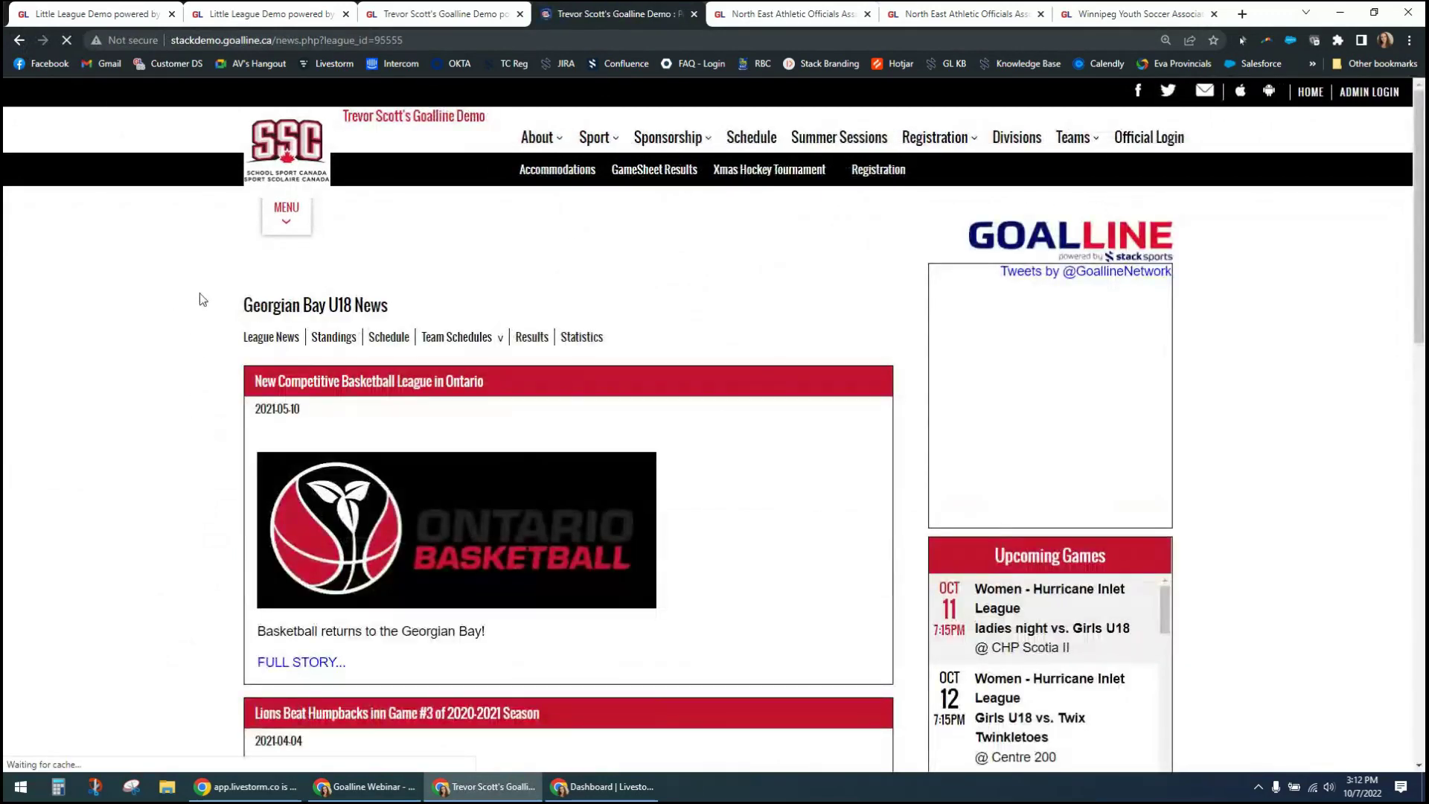
scroll(155, 328, down, 1)
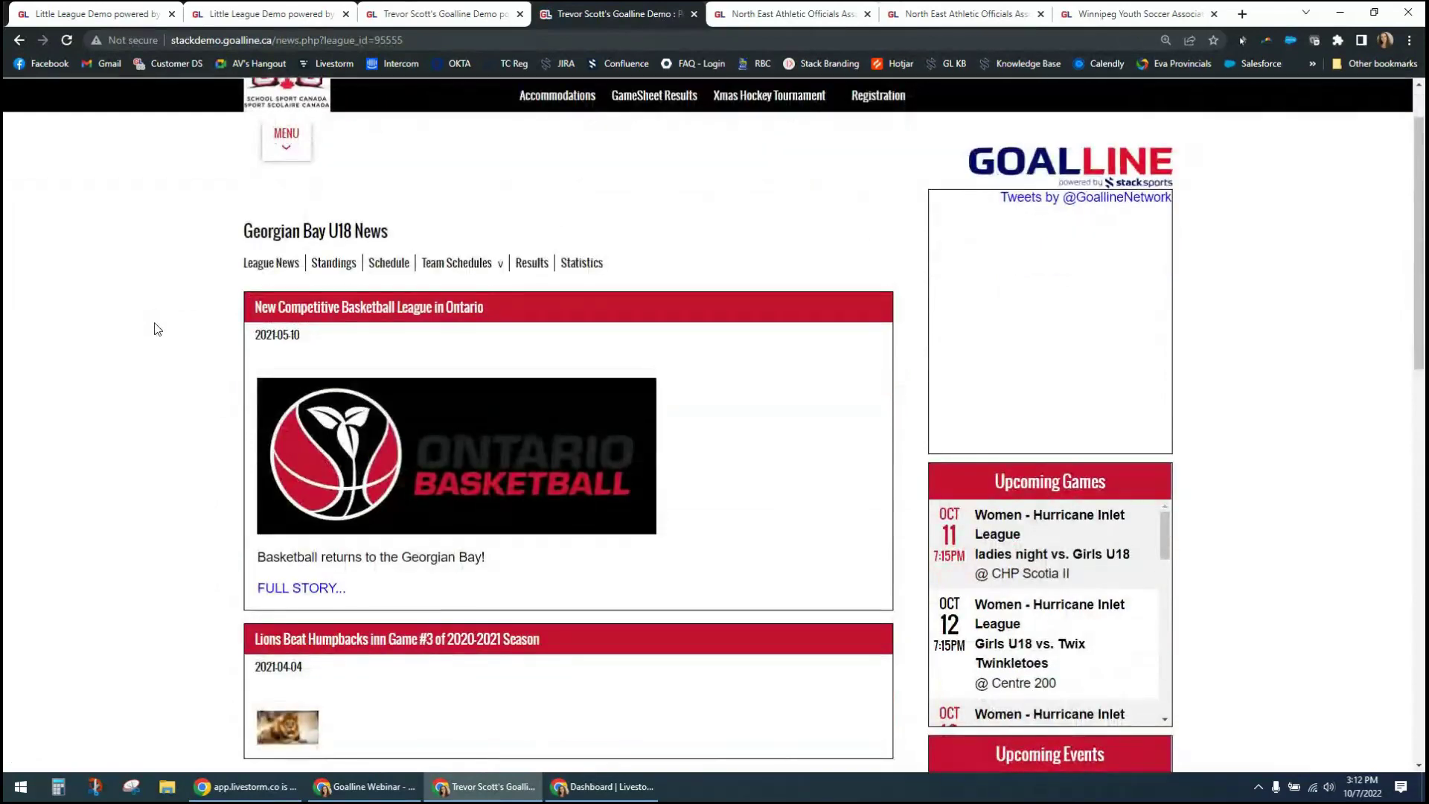
Step: Examine the Georgian Bay U18 league's navigation options, including its page links and the list of team schedules
click(289, 156)
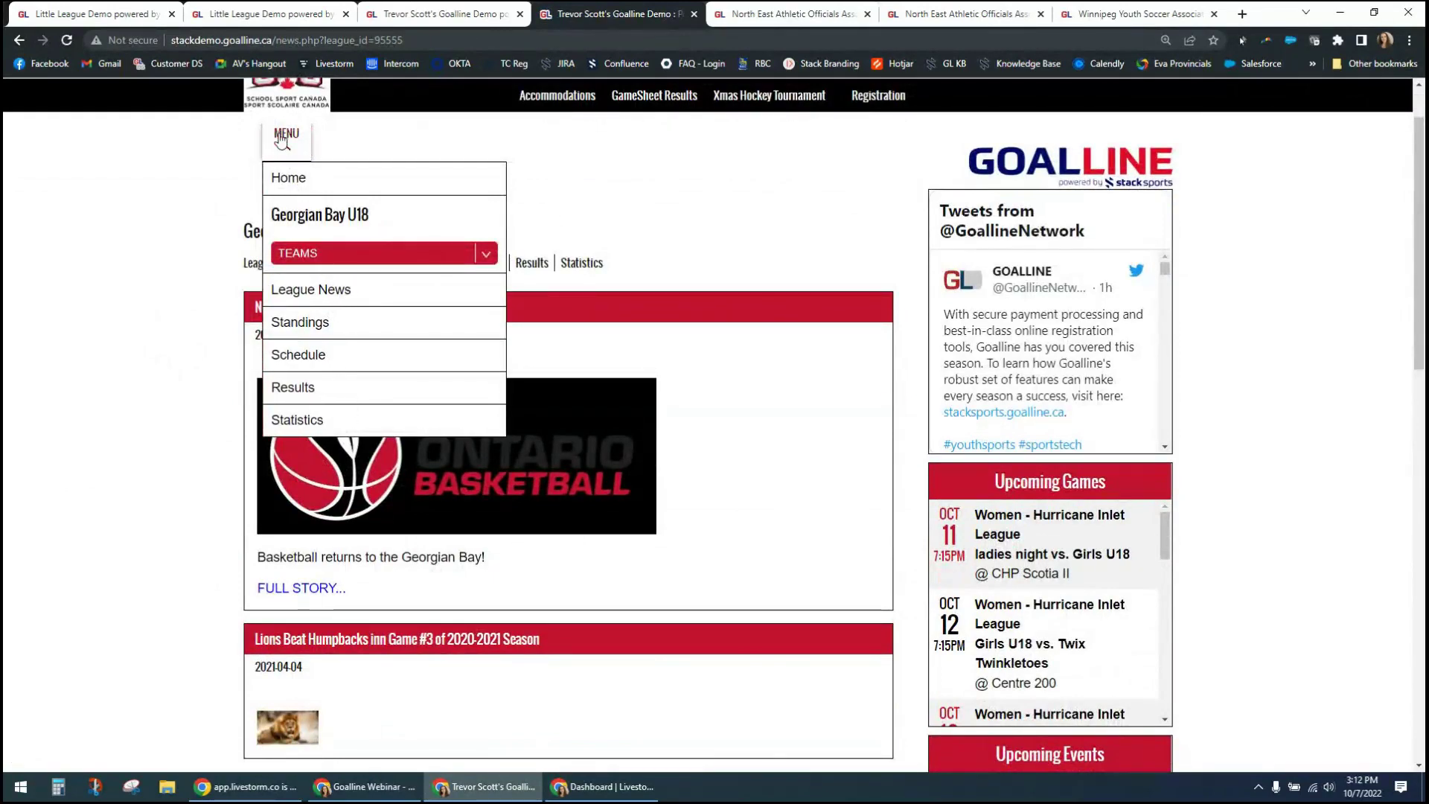
click(166, 341)
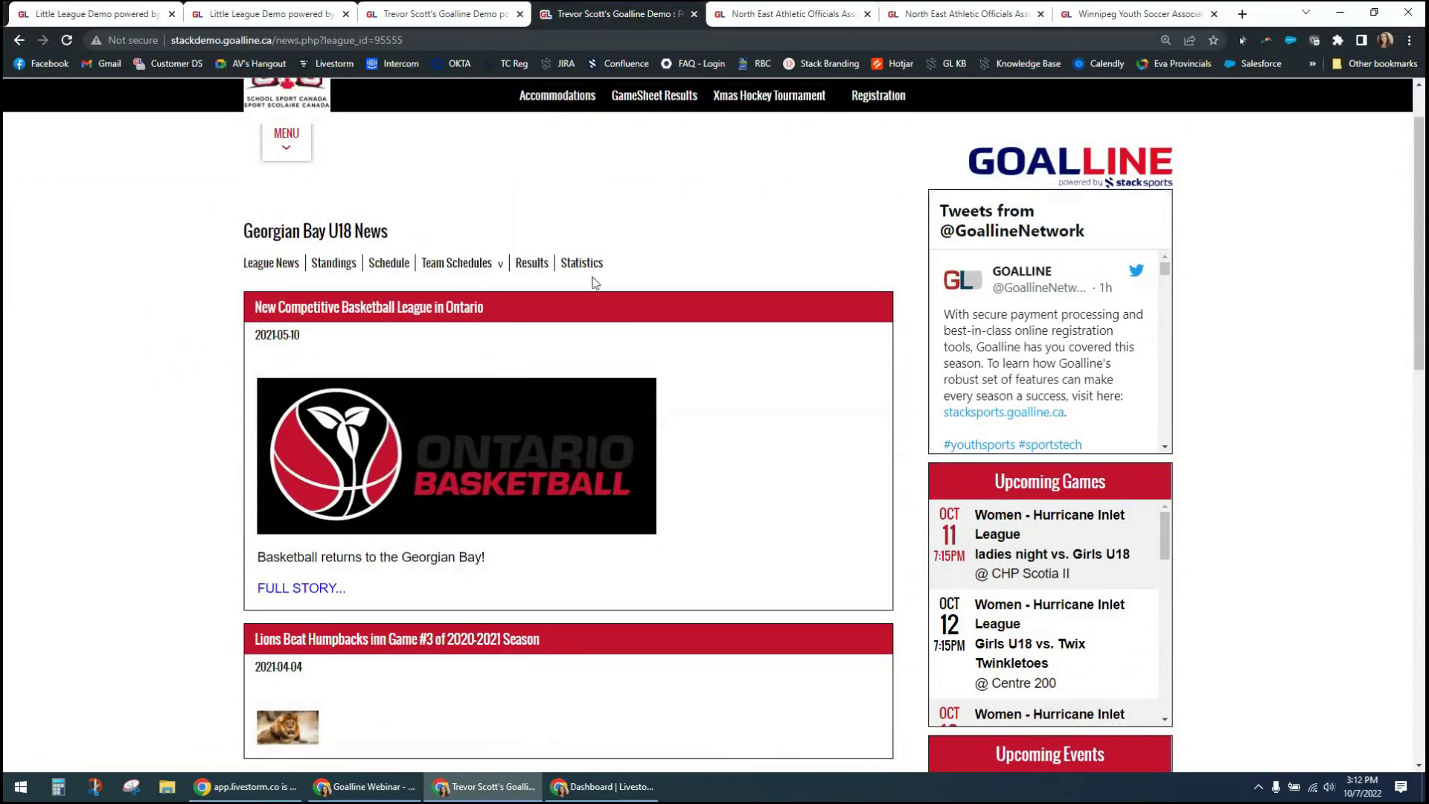
click(473, 269)
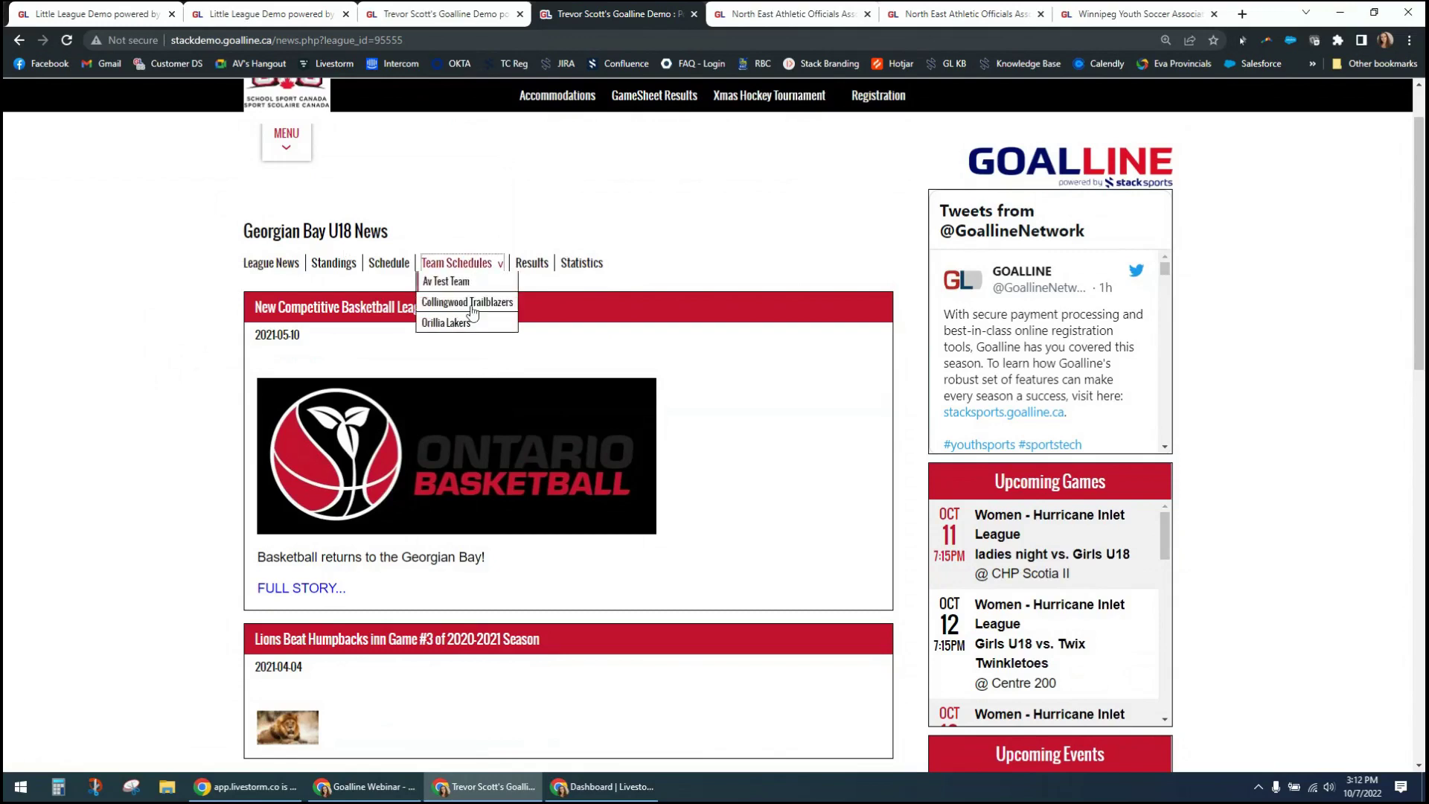
click(638, 268)
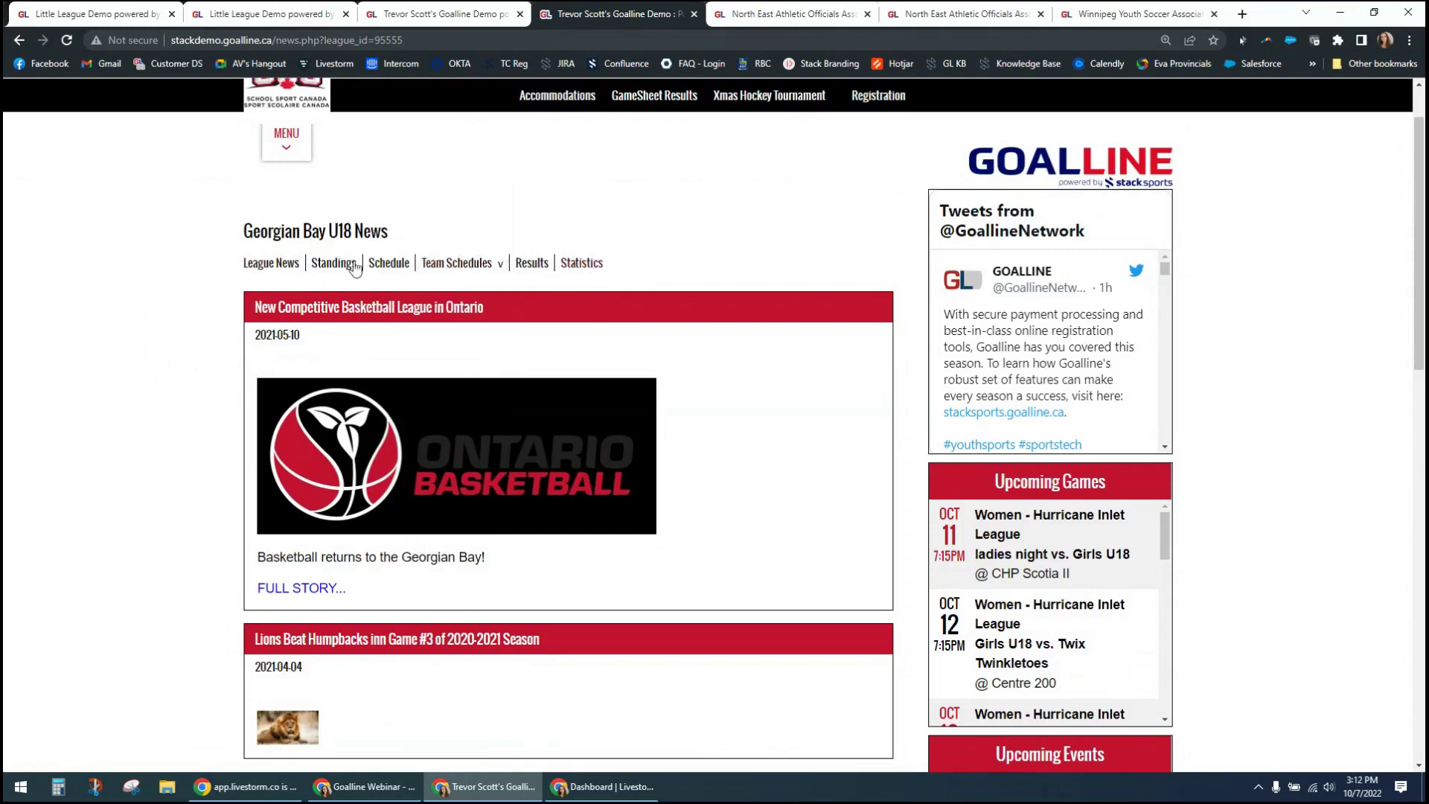
click(387, 268)
scroll(320, 152, up, 1)
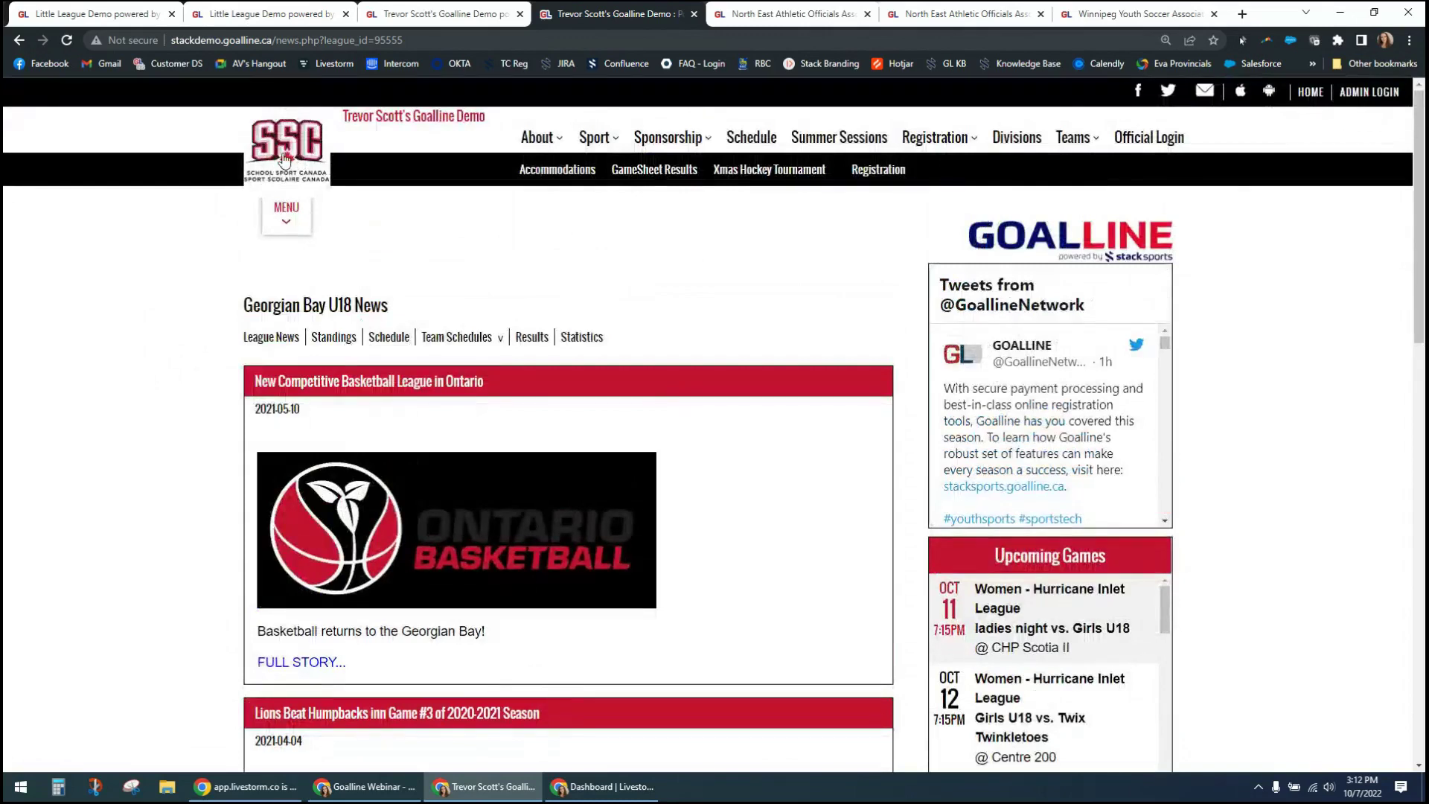
Step: Return to the demo site's home page by loading the address stackdemo.goalline.ca
click(268, 179)
click(282, 149)
drag(268, 39, 663, 37)
key(BackSpace)
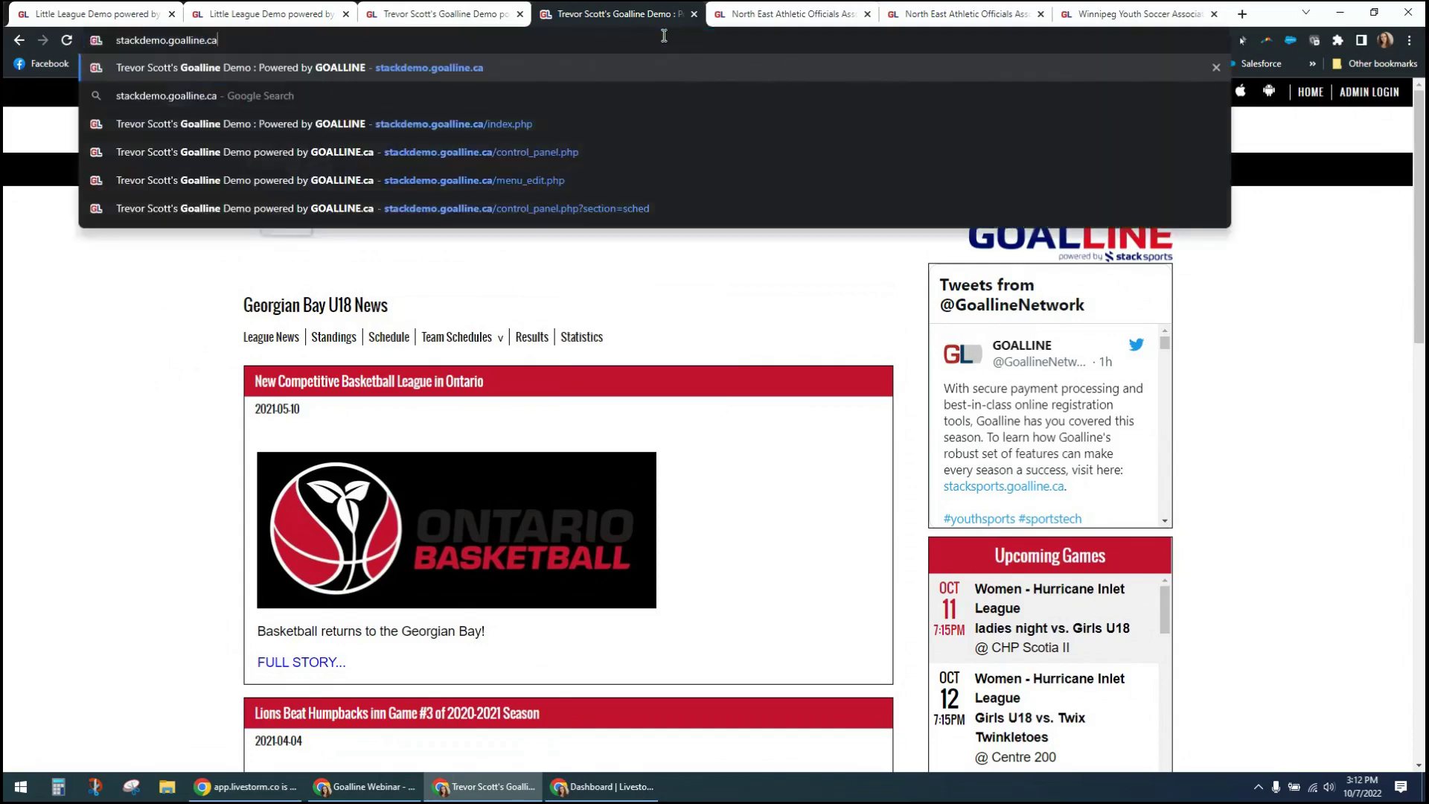
key(Return)
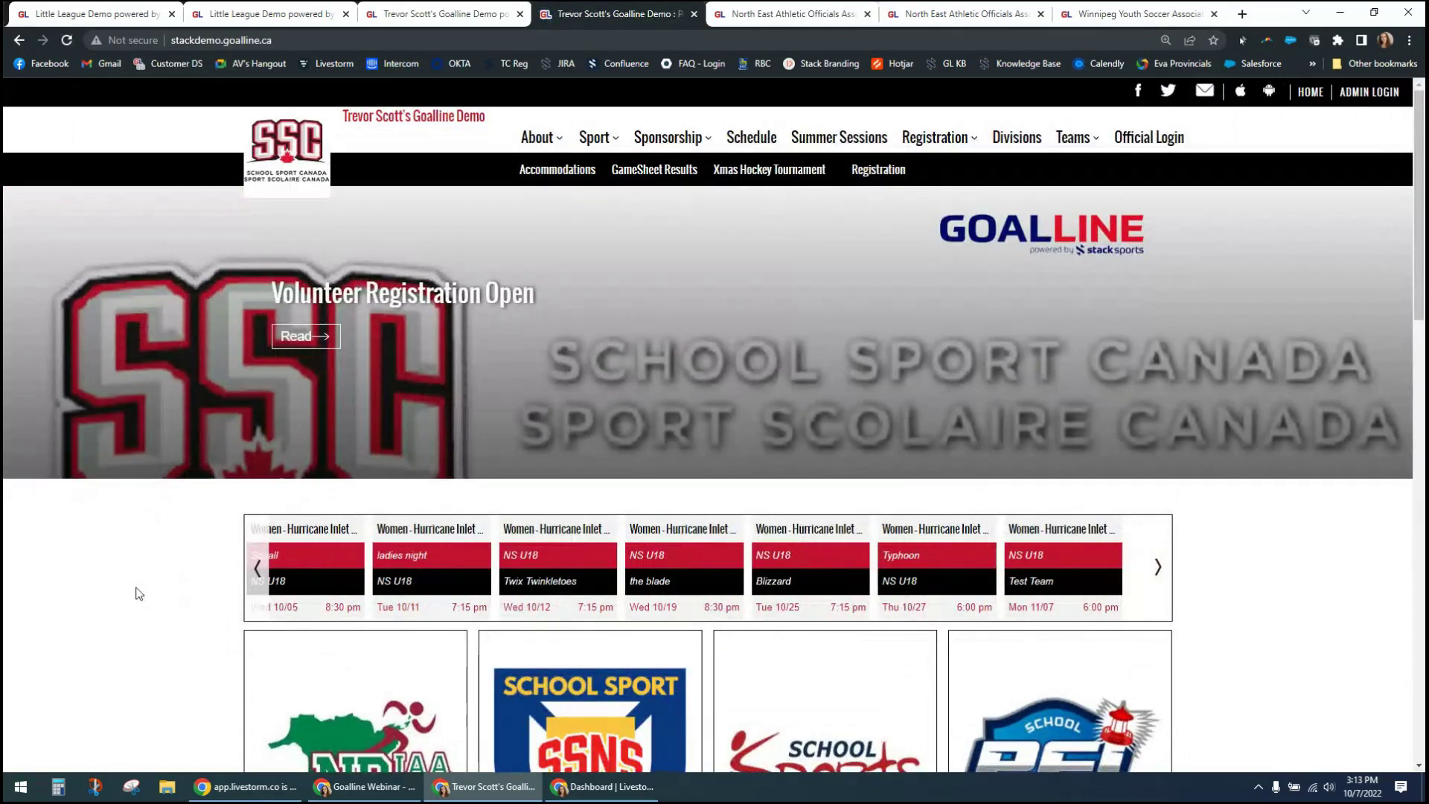
Step: Examine the home page from the banner and games ticker down through the four association logos and the news headlines
scroll(136, 593, down, 1)
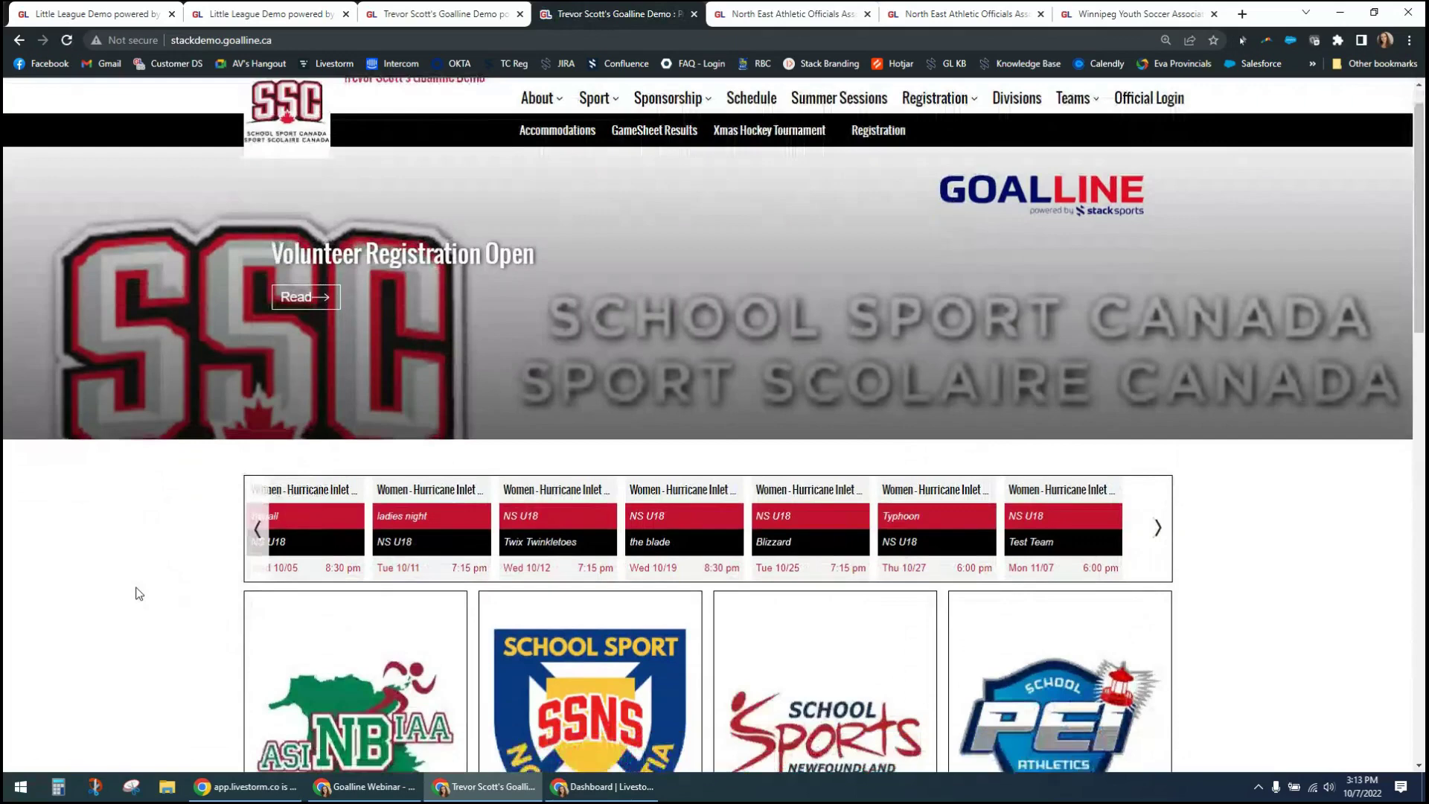
scroll(136, 593, down, 3)
scroll(136, 594, up, 4)
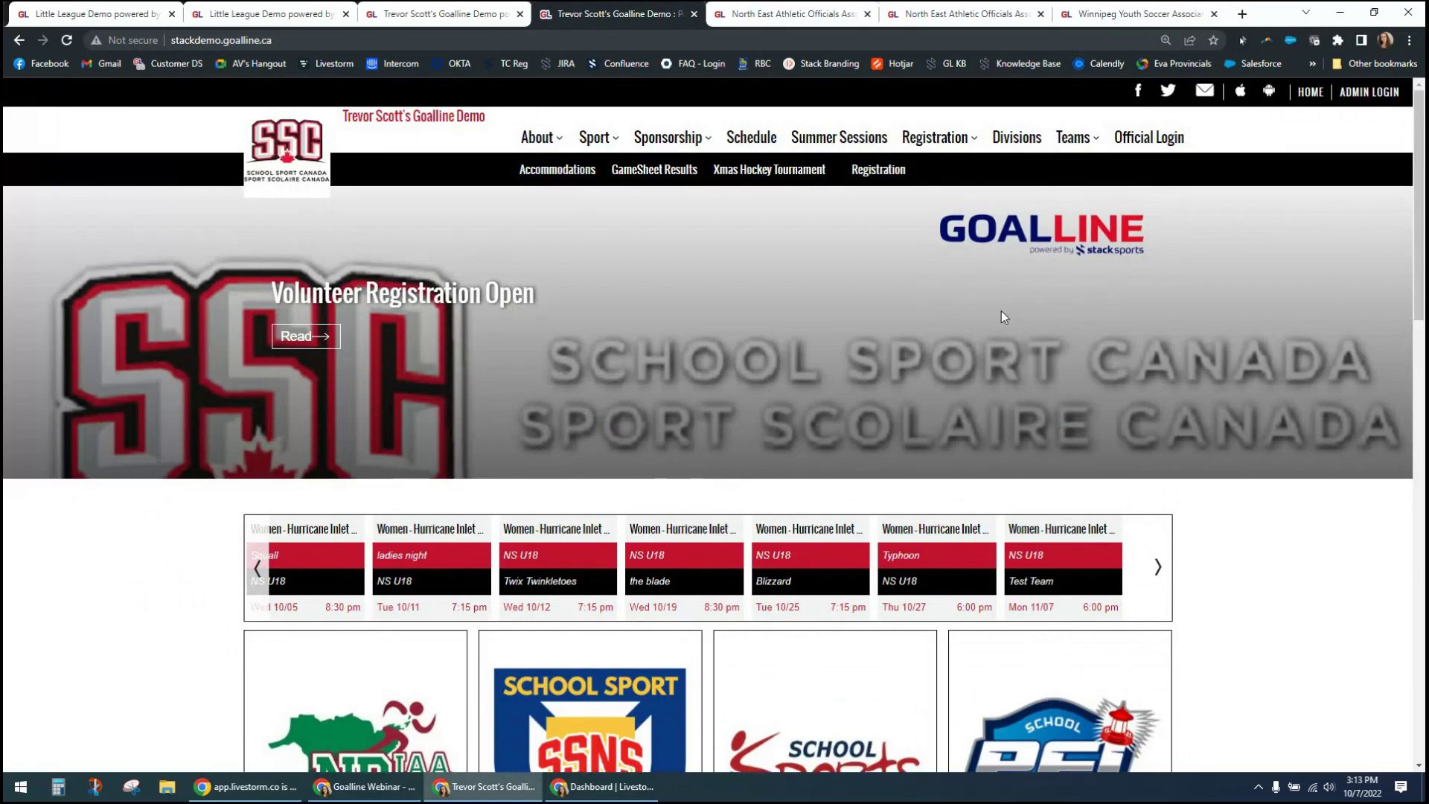
scroll(195, 596, down, 3)
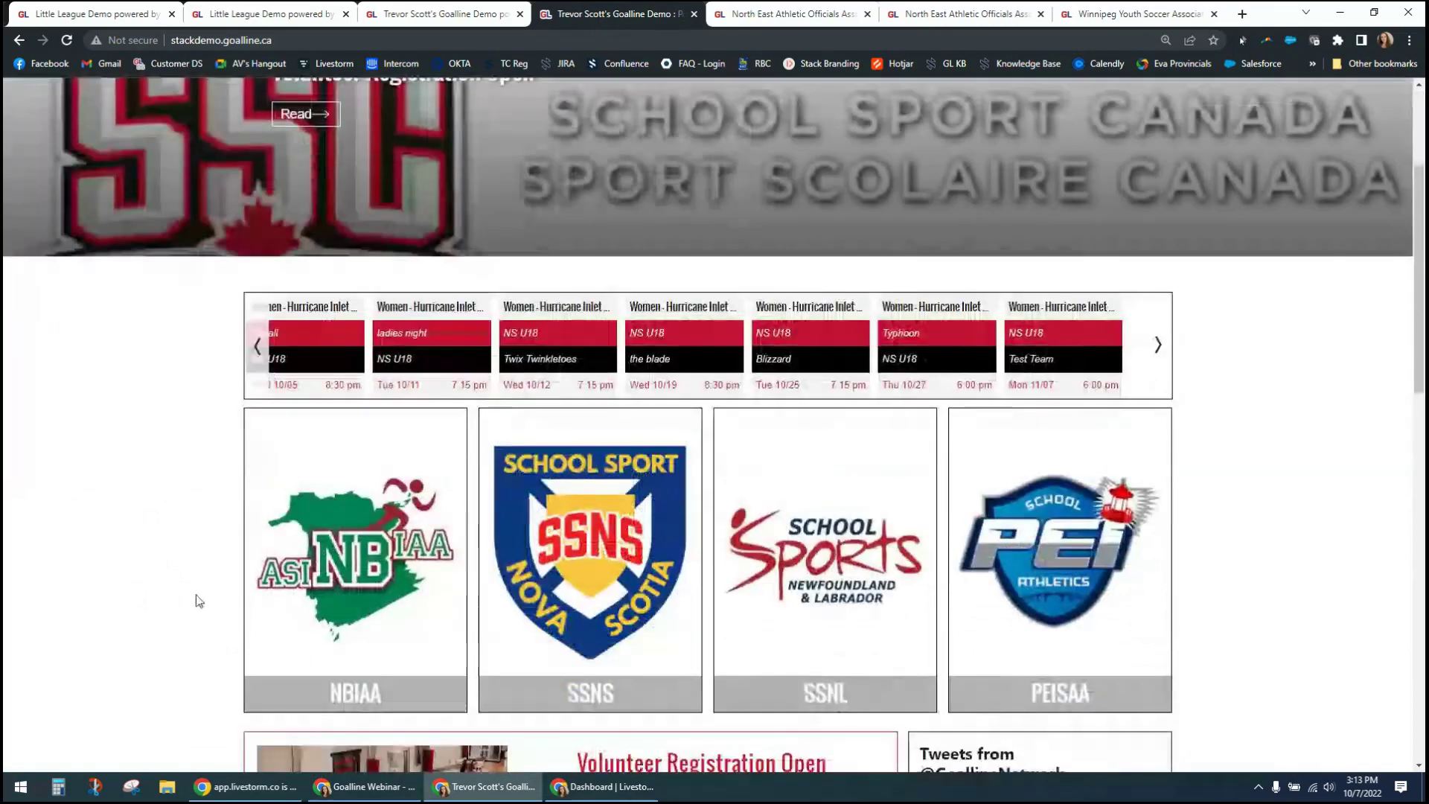
scroll(282, 370, down, 1)
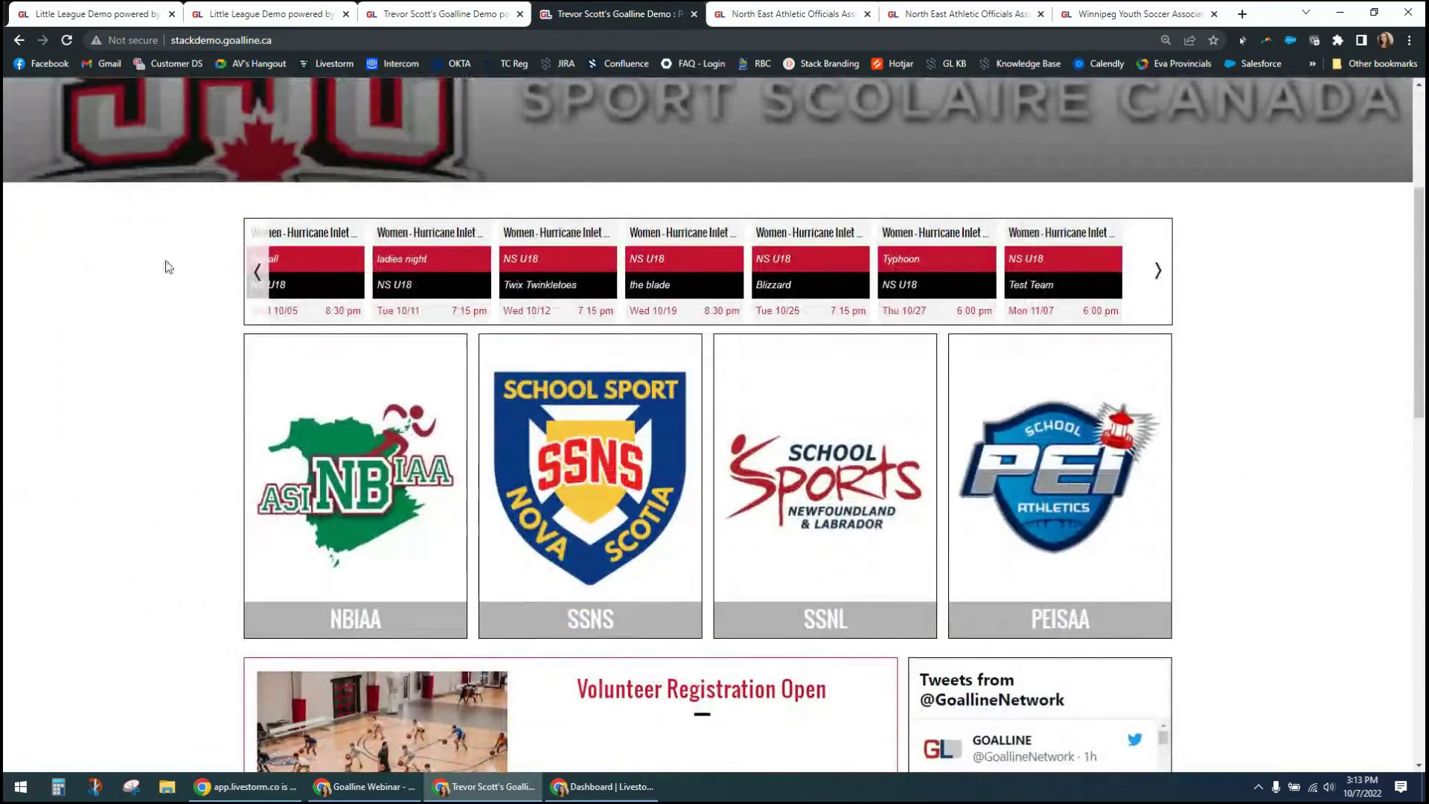
scroll(216, 600, down, 3)
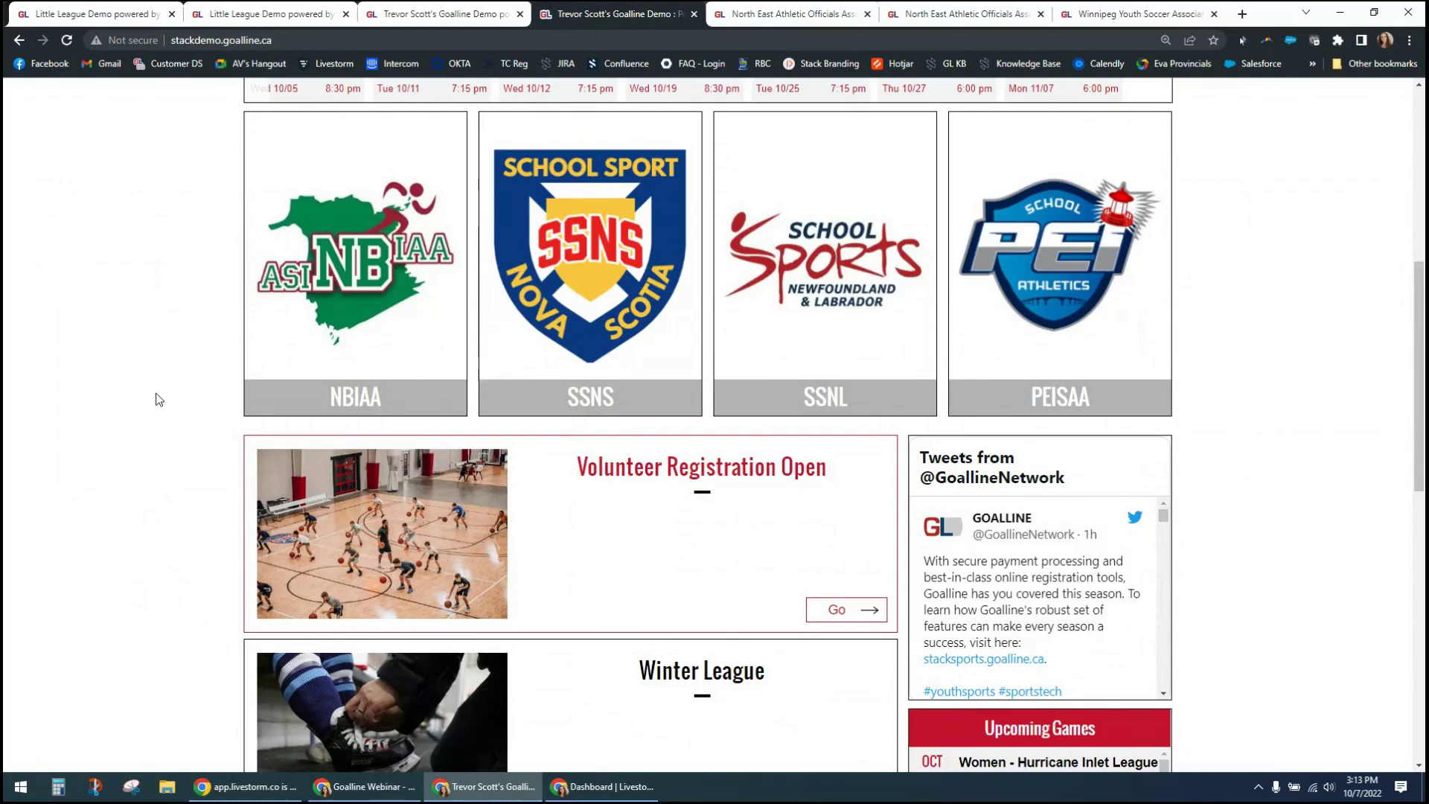
scroll(166, 434, down, 4)
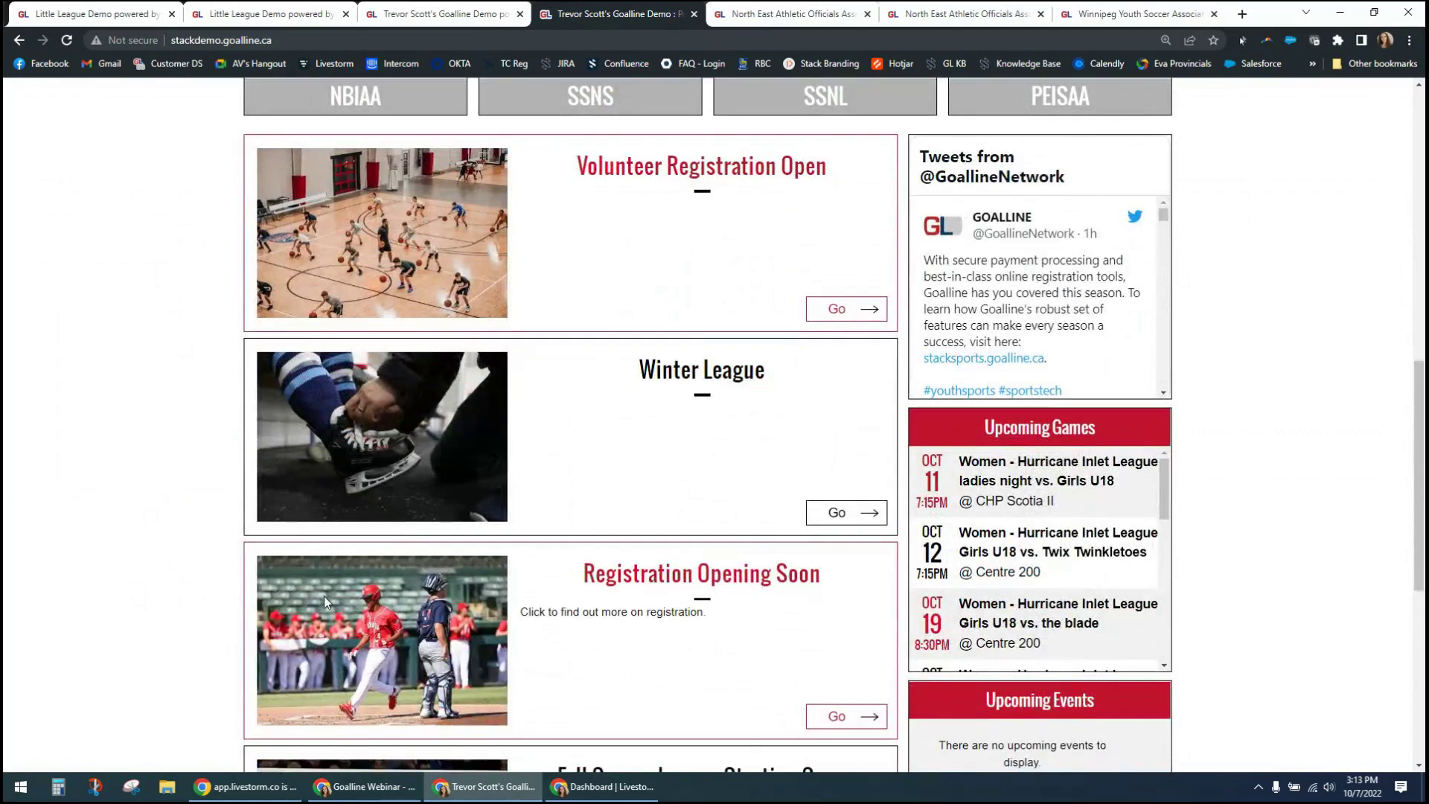
scroll(324, 595, down, 3)
scroll(568, 268, up, 2)
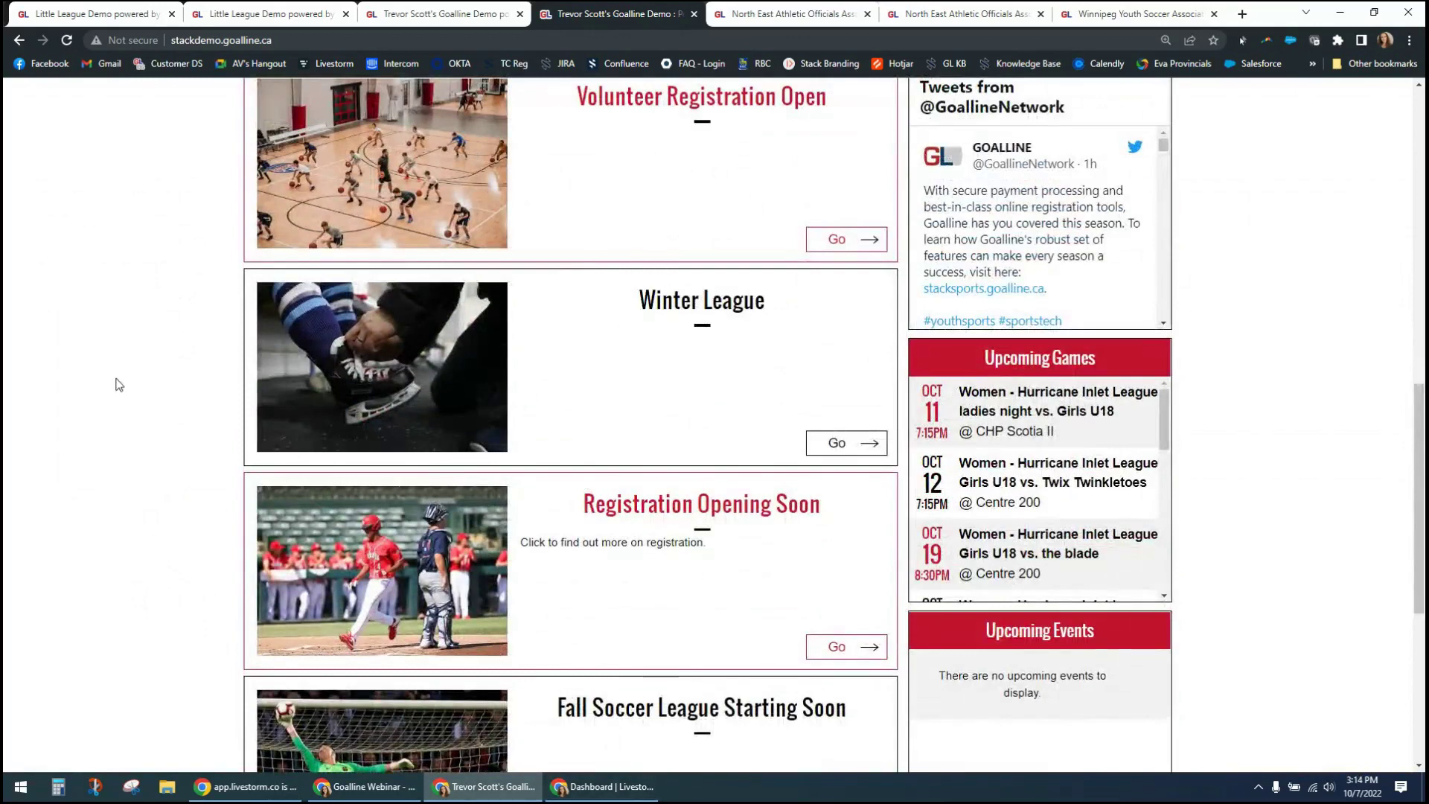
scroll(149, 487, up, 1)
scroll(149, 487, up, 2)
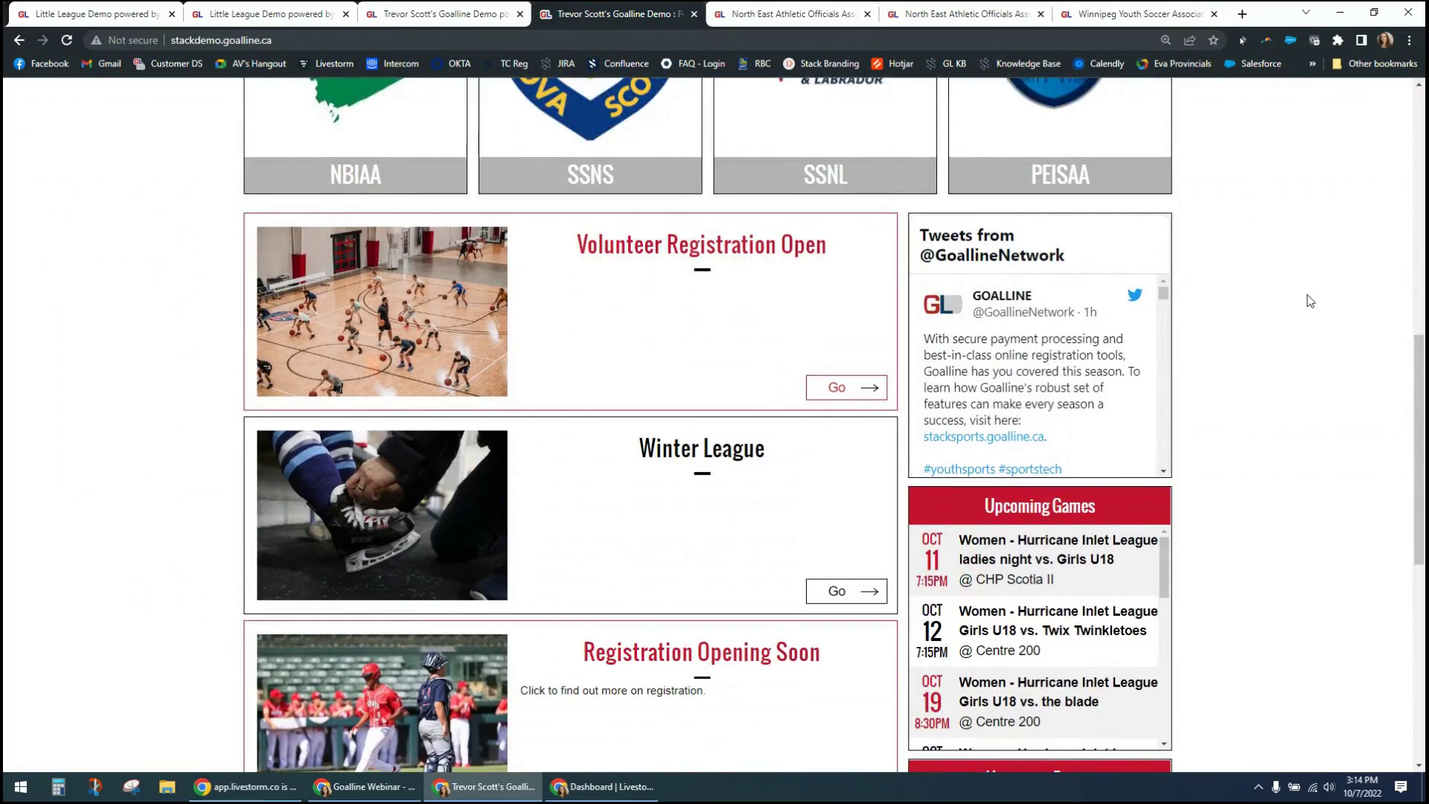
Step: Examine the tweets, Upcoming Games and Upcoming Events sections beside the headlines, and go back up to the association logos
scroll(1310, 301, down, 1)
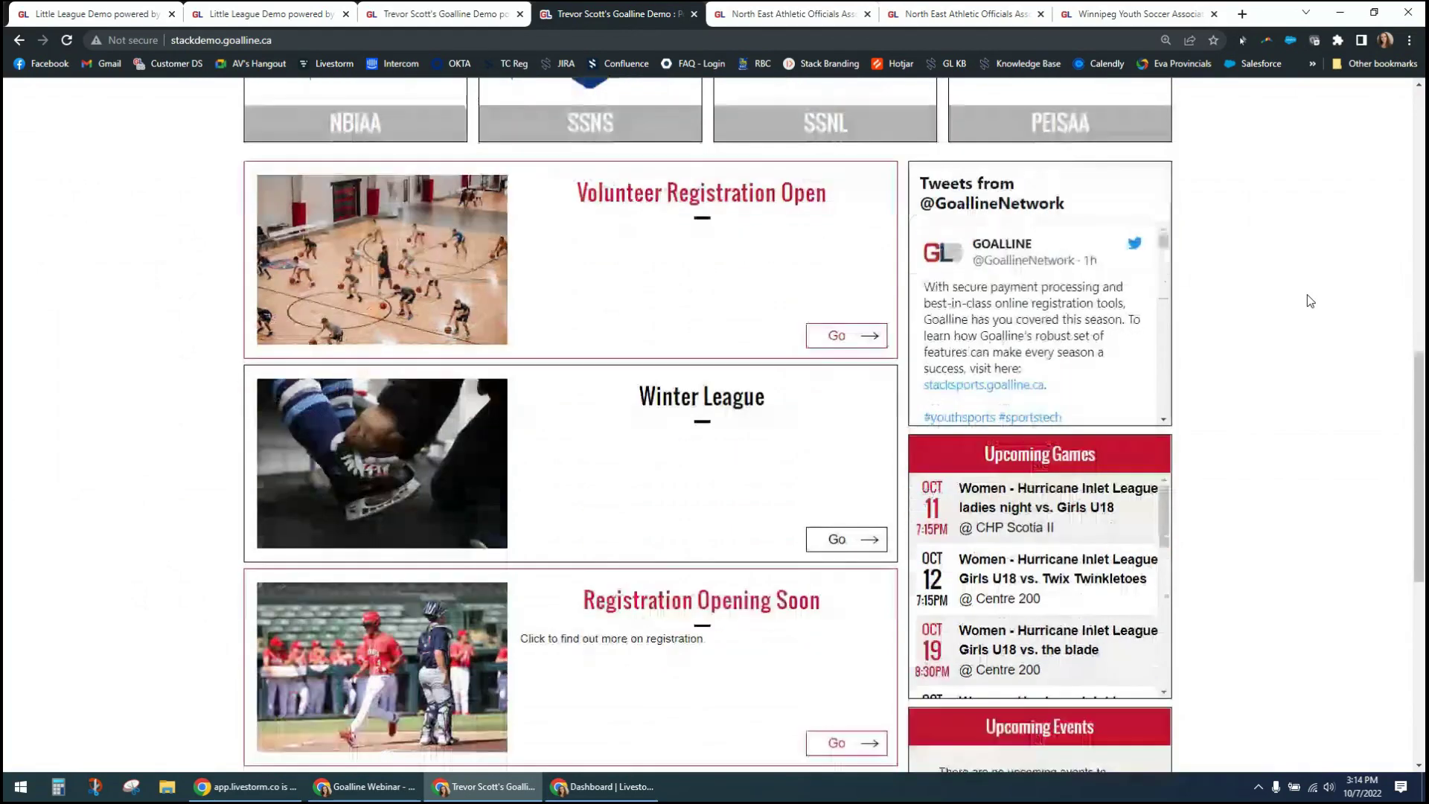
scroll(1310, 301, down, 1)
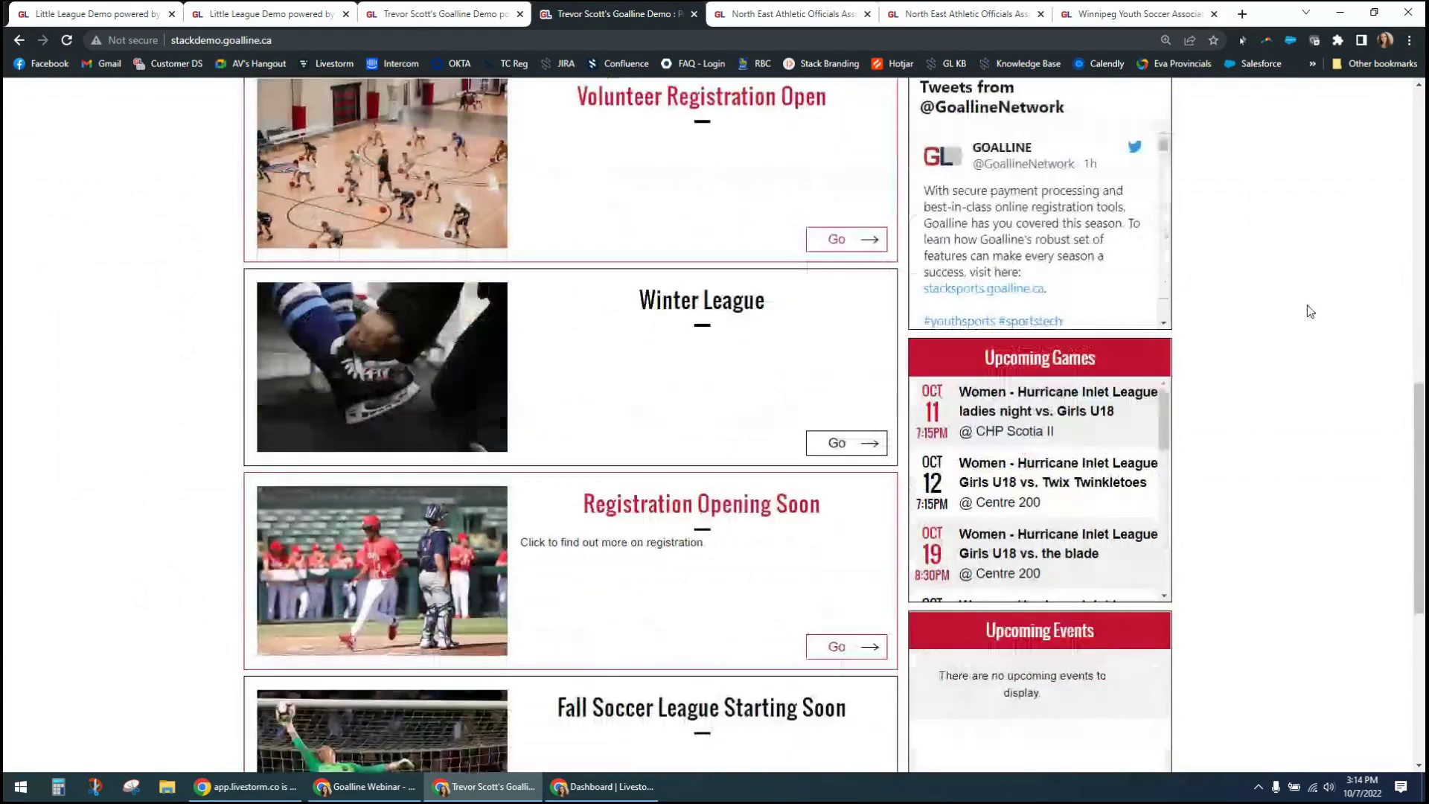
scroll(1310, 311, up, 1)
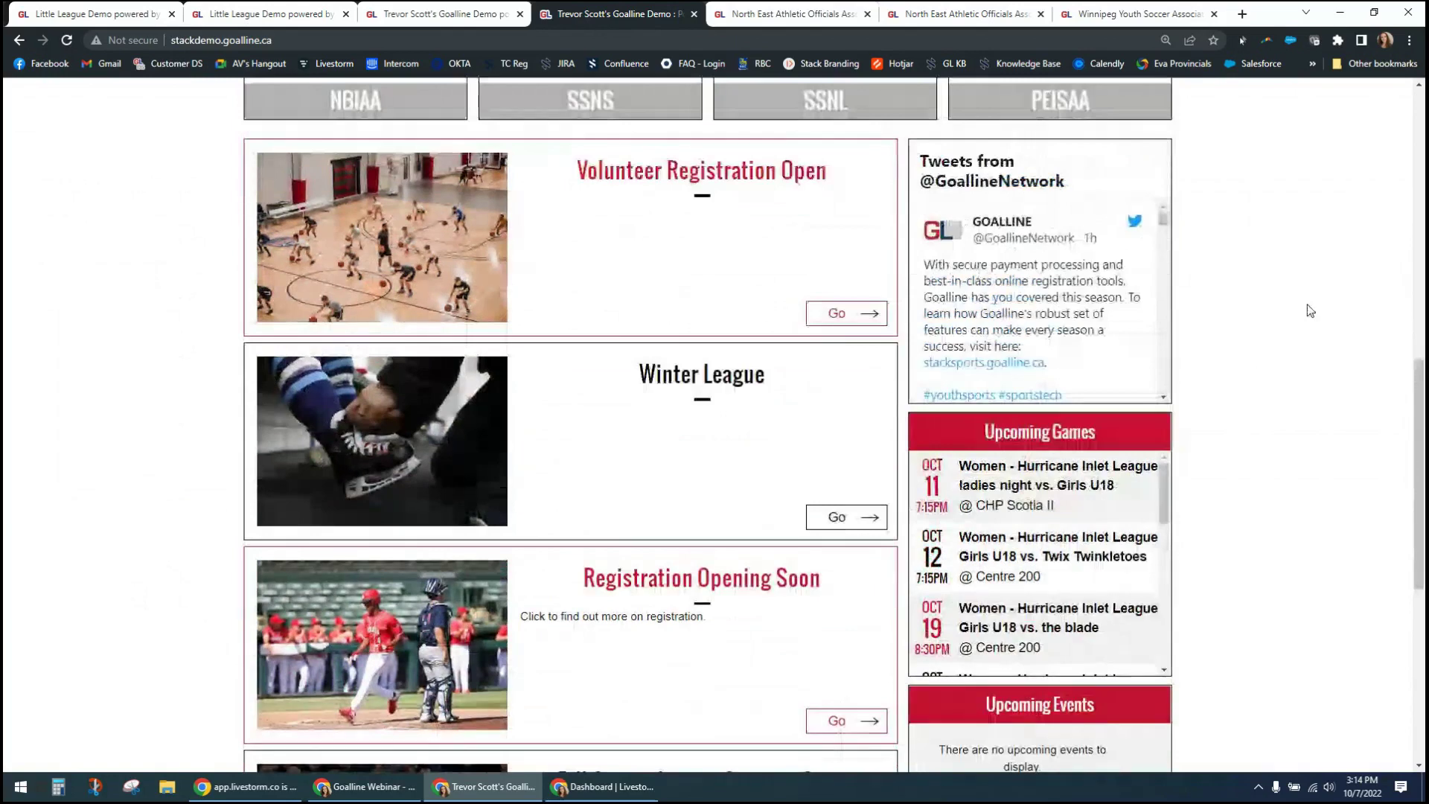
scroll(1310, 311, down, 1)
scroll(1304, 316, down, 3)
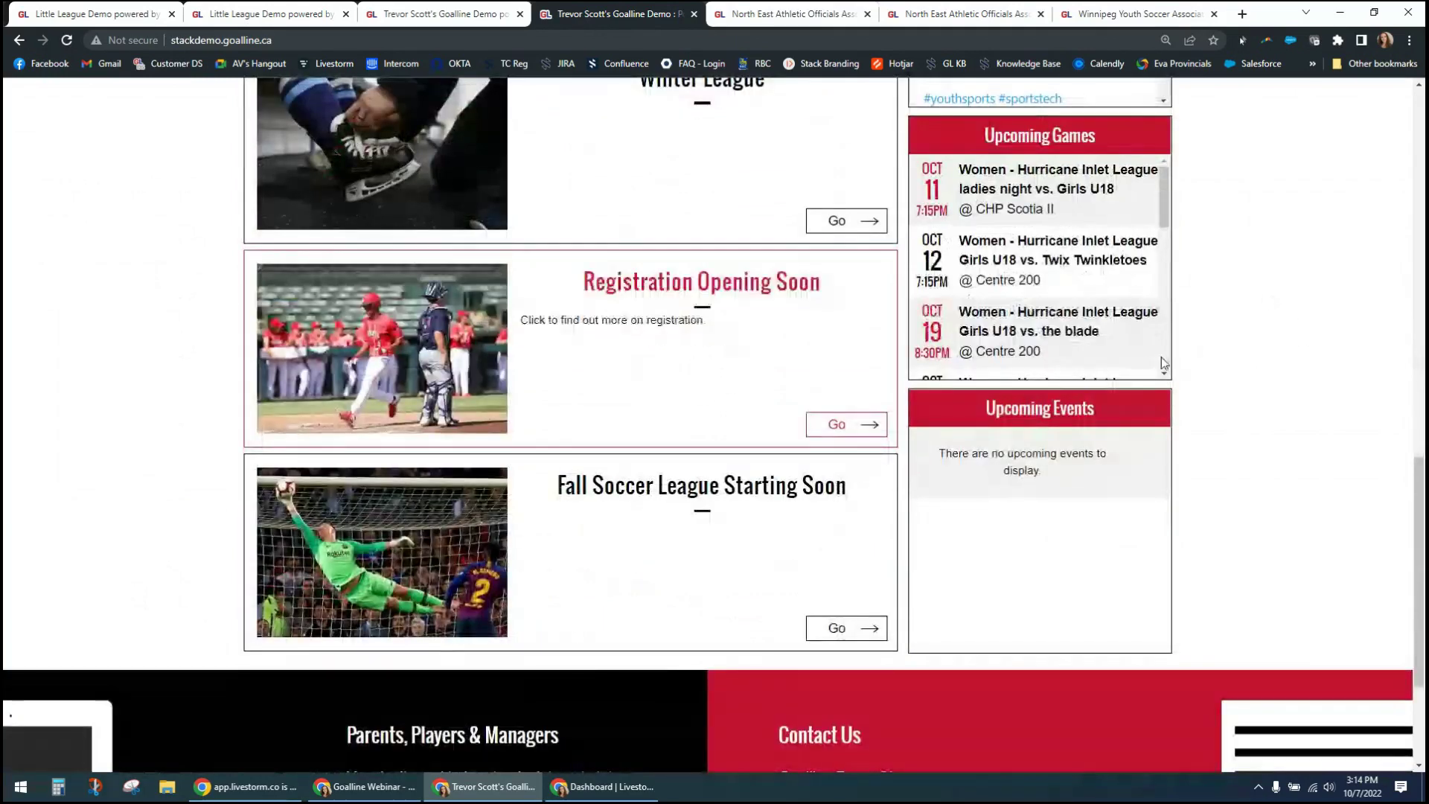
scroll(1313, 482, up, 1)
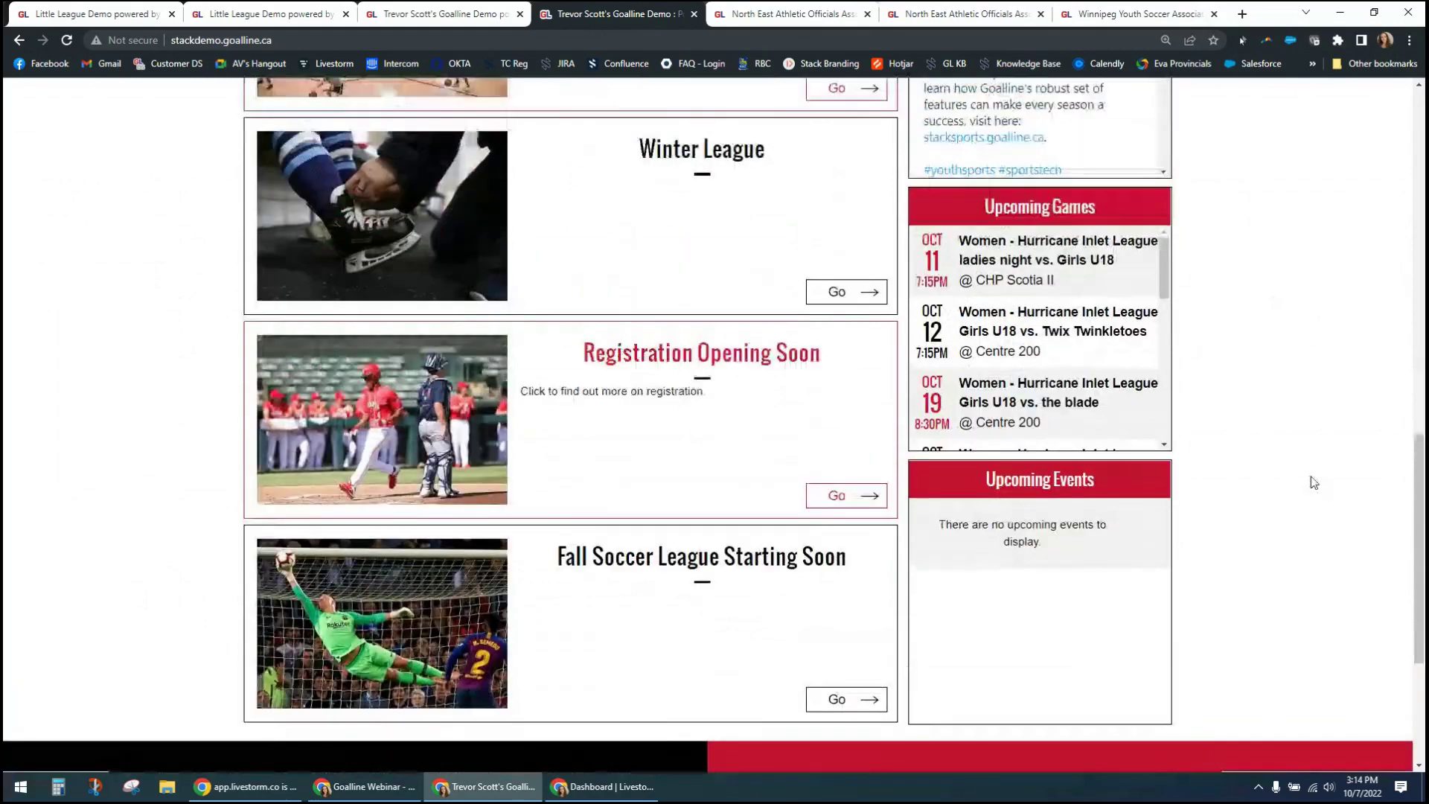
scroll(1313, 482, up, 1)
scroll(1314, 483, up, 3)
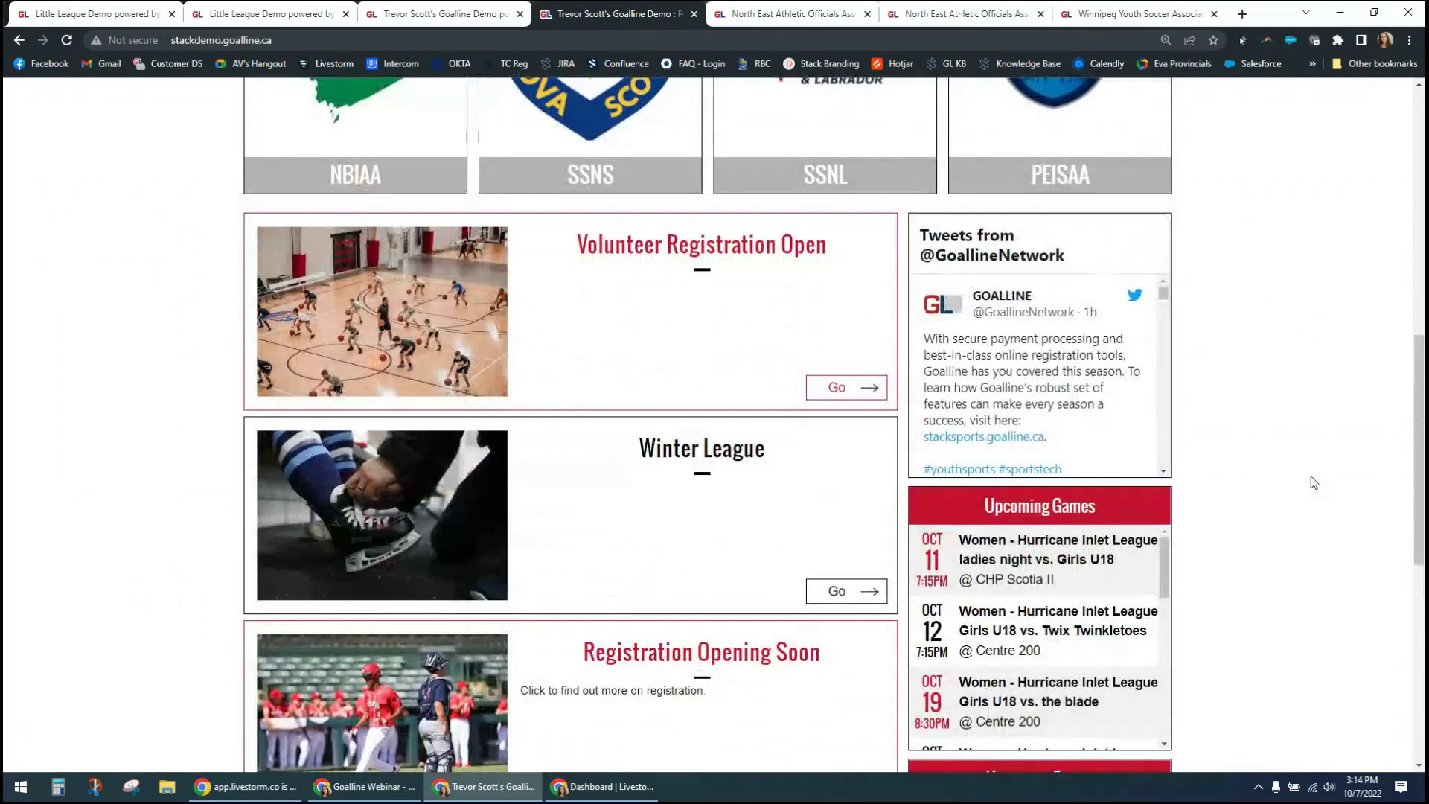
scroll(1314, 482, up, 1)
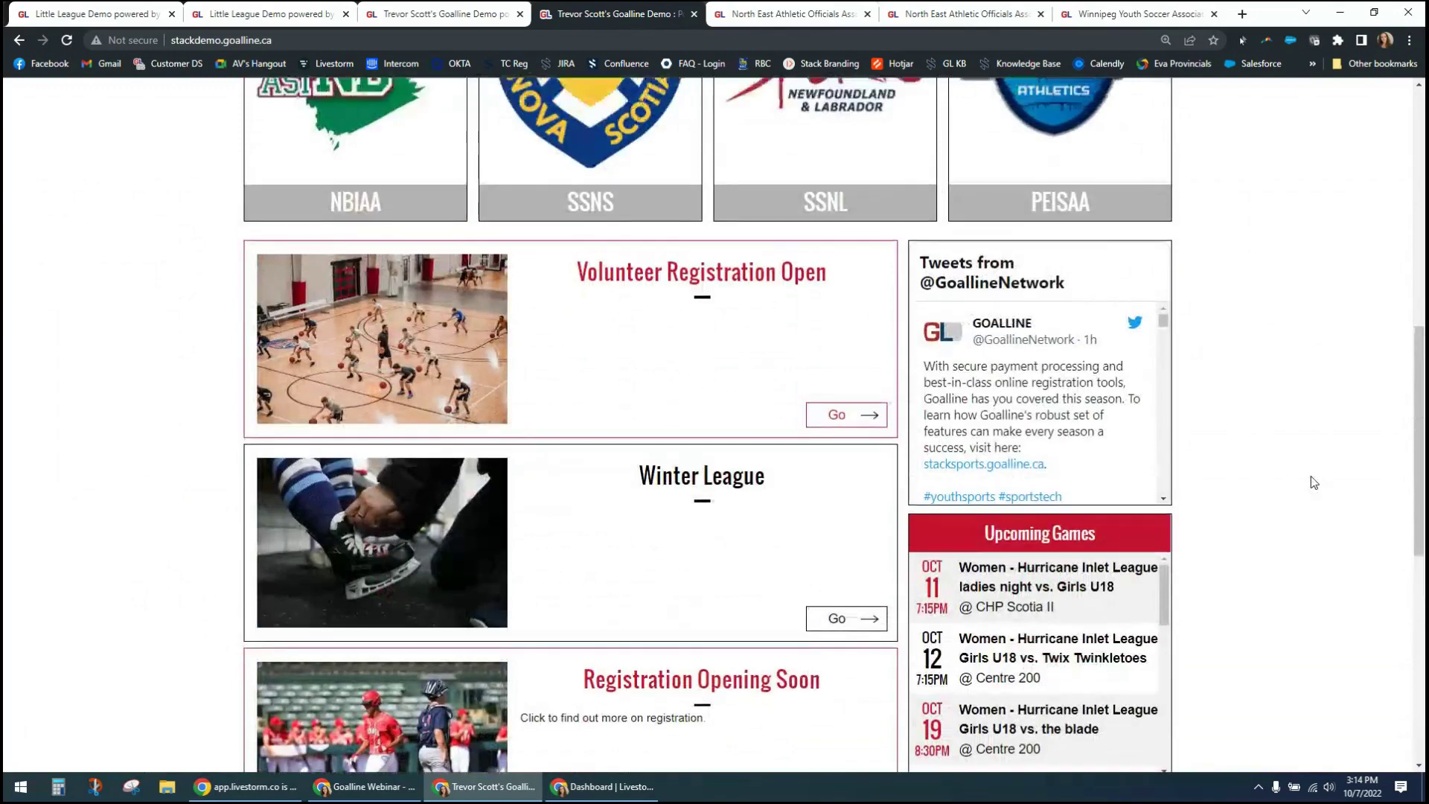
scroll(1313, 483, up, 3)
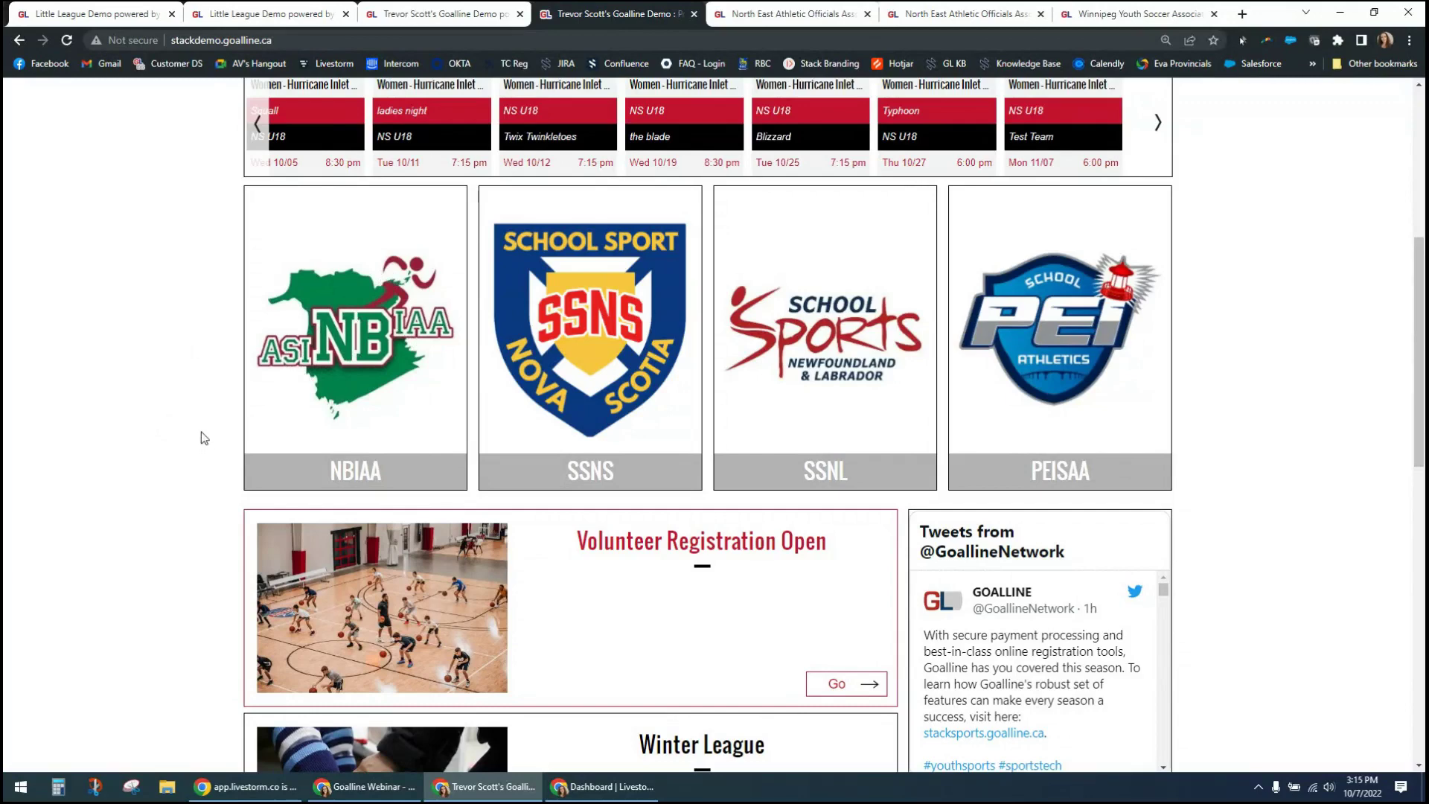
Step: Compare the page headers of the School Sport Canada demo, Little League demo, North East Athletic Officials Association and Winnipeg Youth Soccer Association sites
scroll(1222, 444, up, 6)
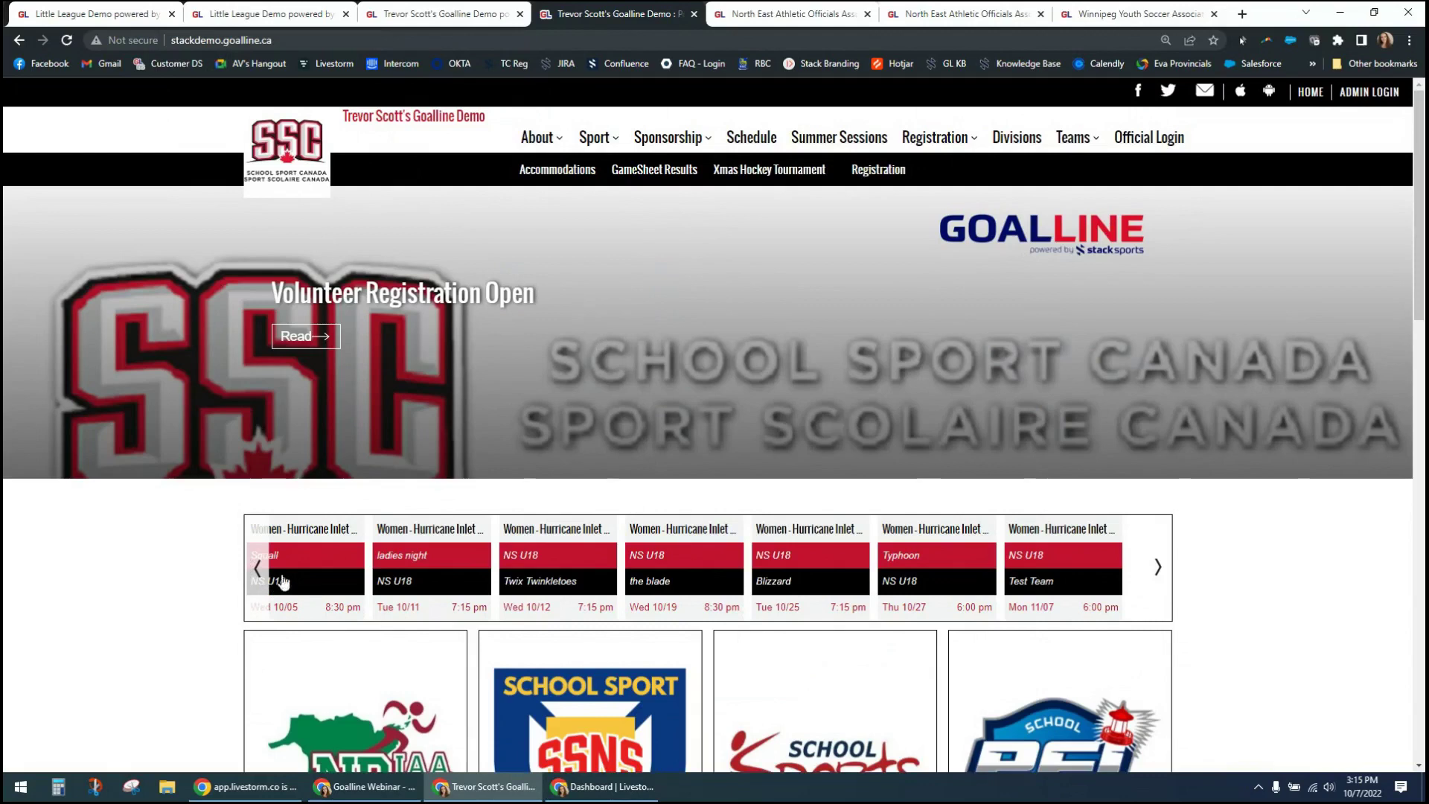
click(245, 16)
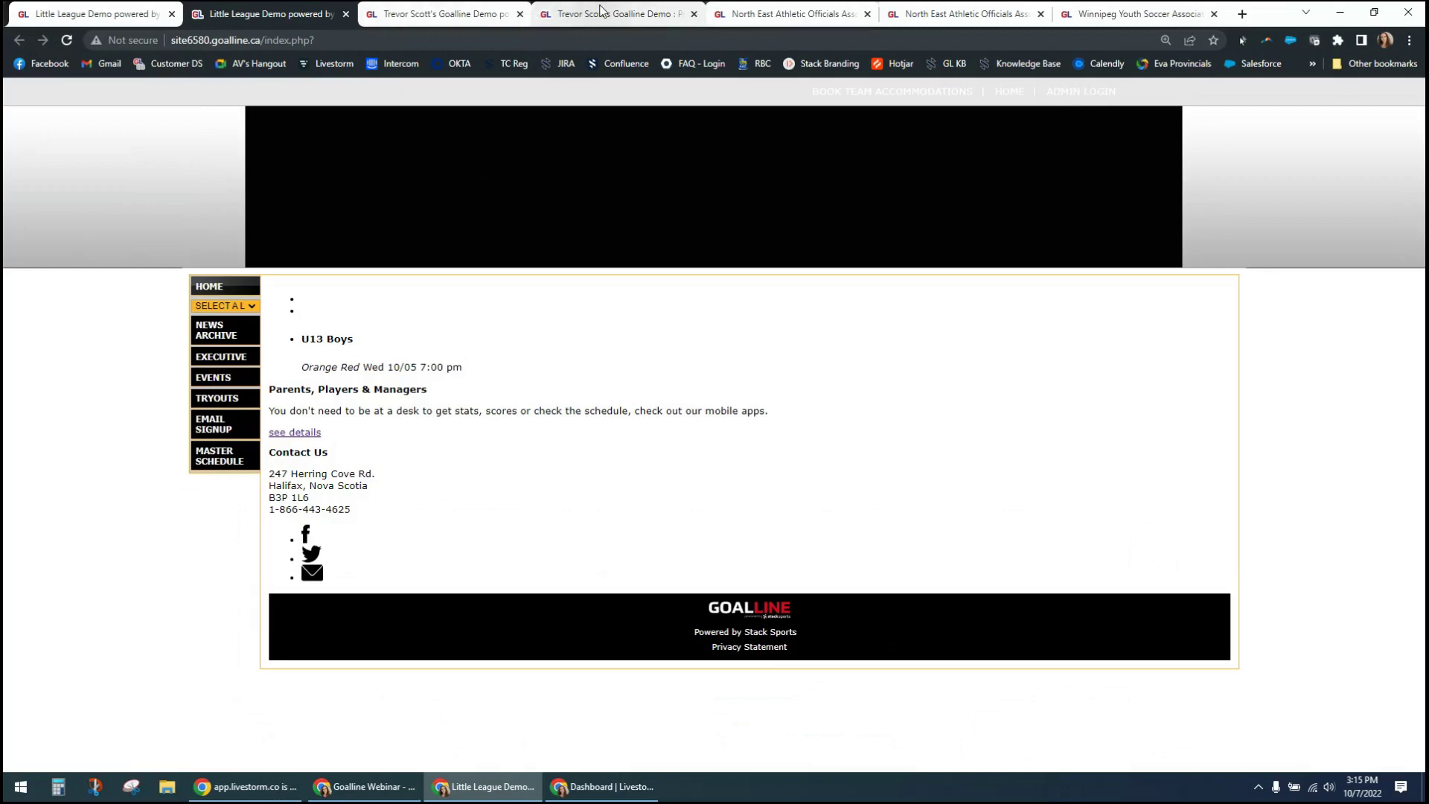
click(602, 10)
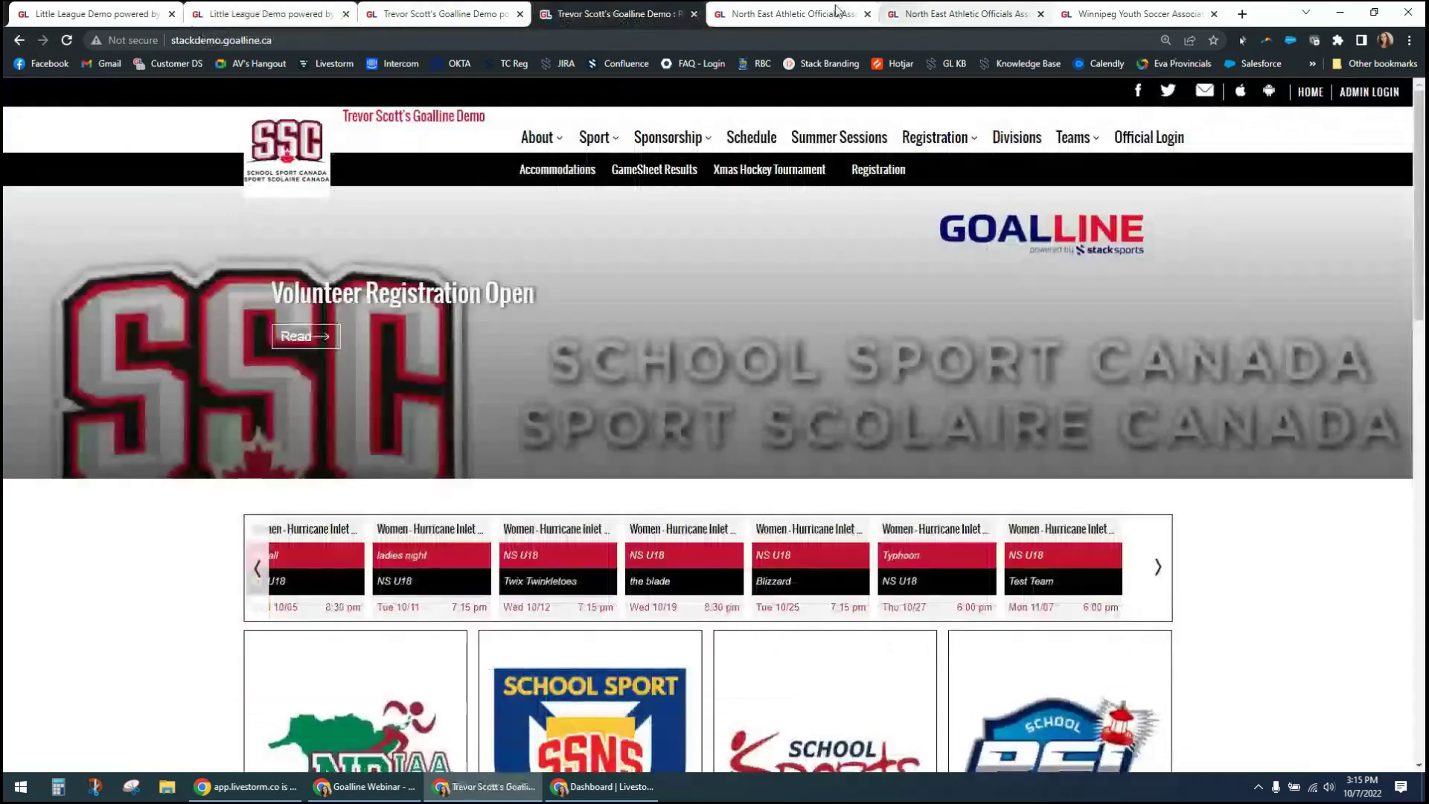
click(958, 9)
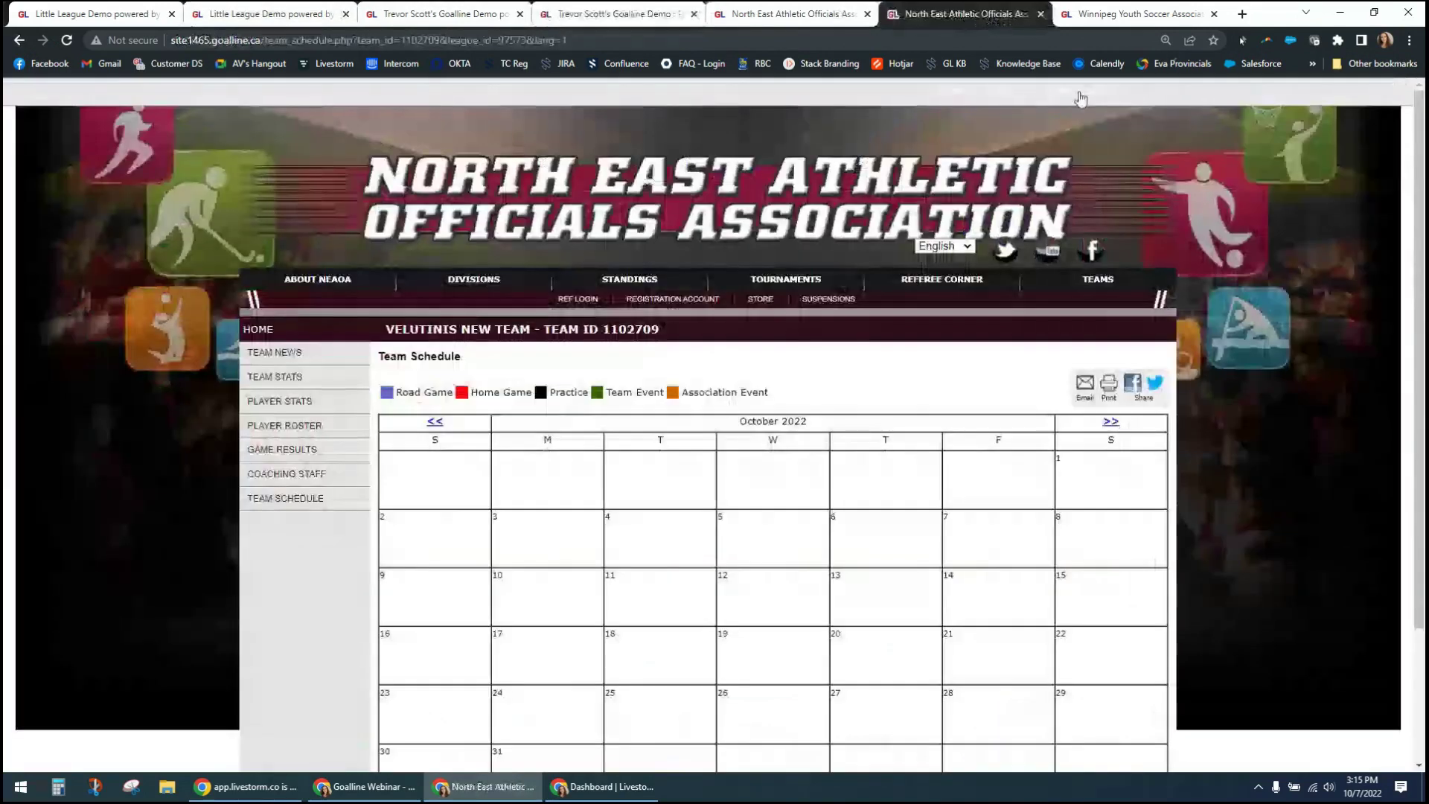
click(1119, 14)
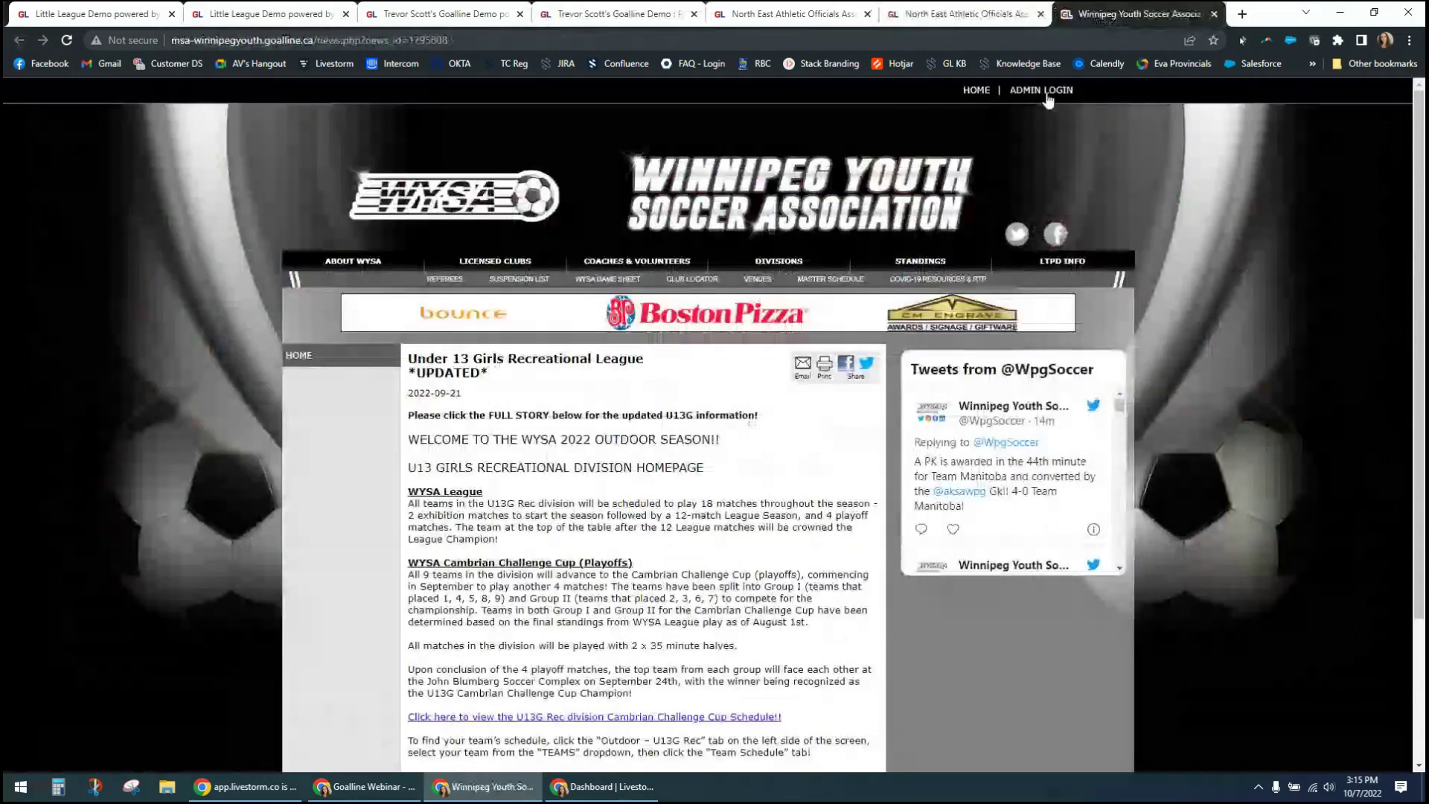
Step: Open the Website section of the Little League demo's control panel and examine its Content and Settings options
click(149, 11)
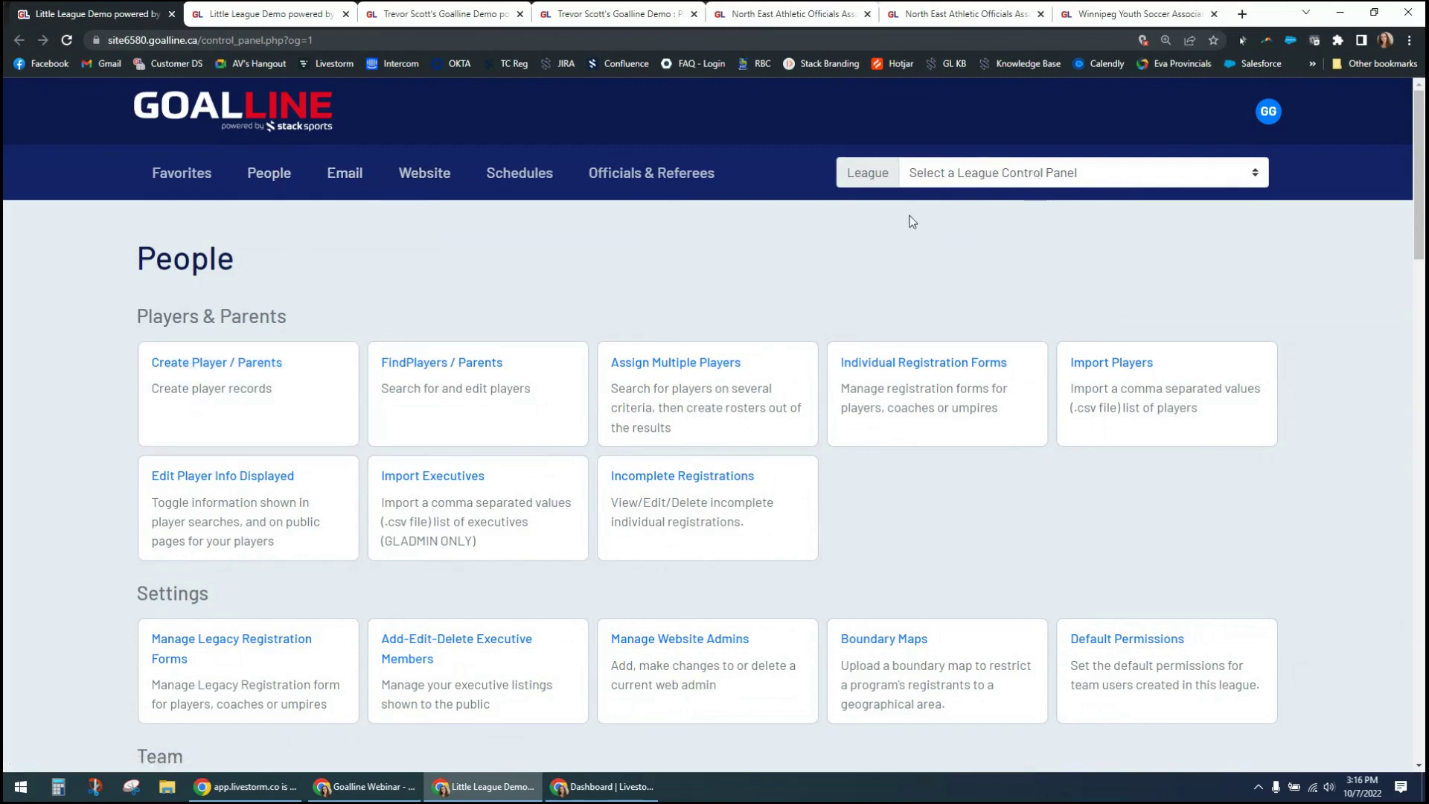
click(414, 174)
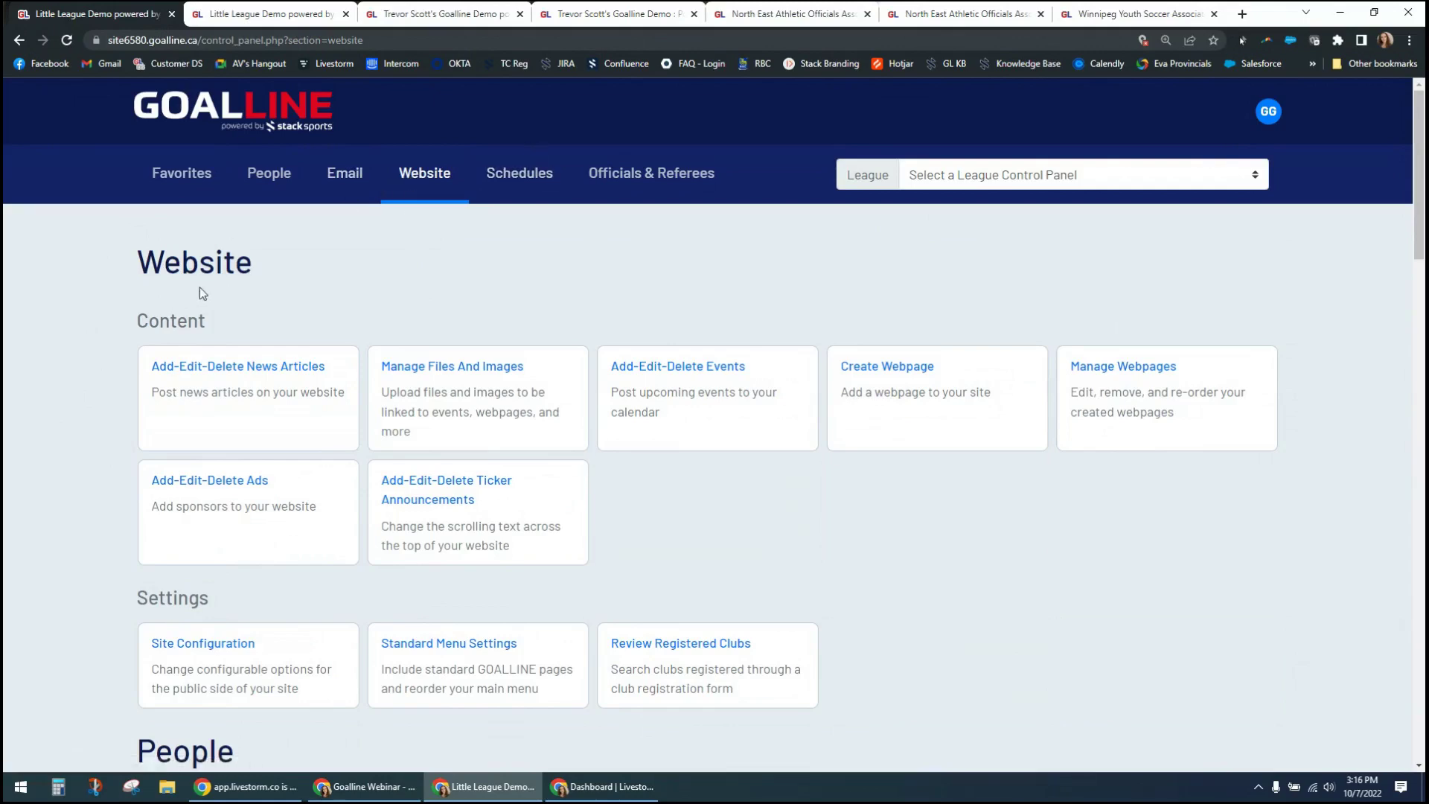
scroll(87, 374, down, 1)
scroll(83, 382, down, 1)
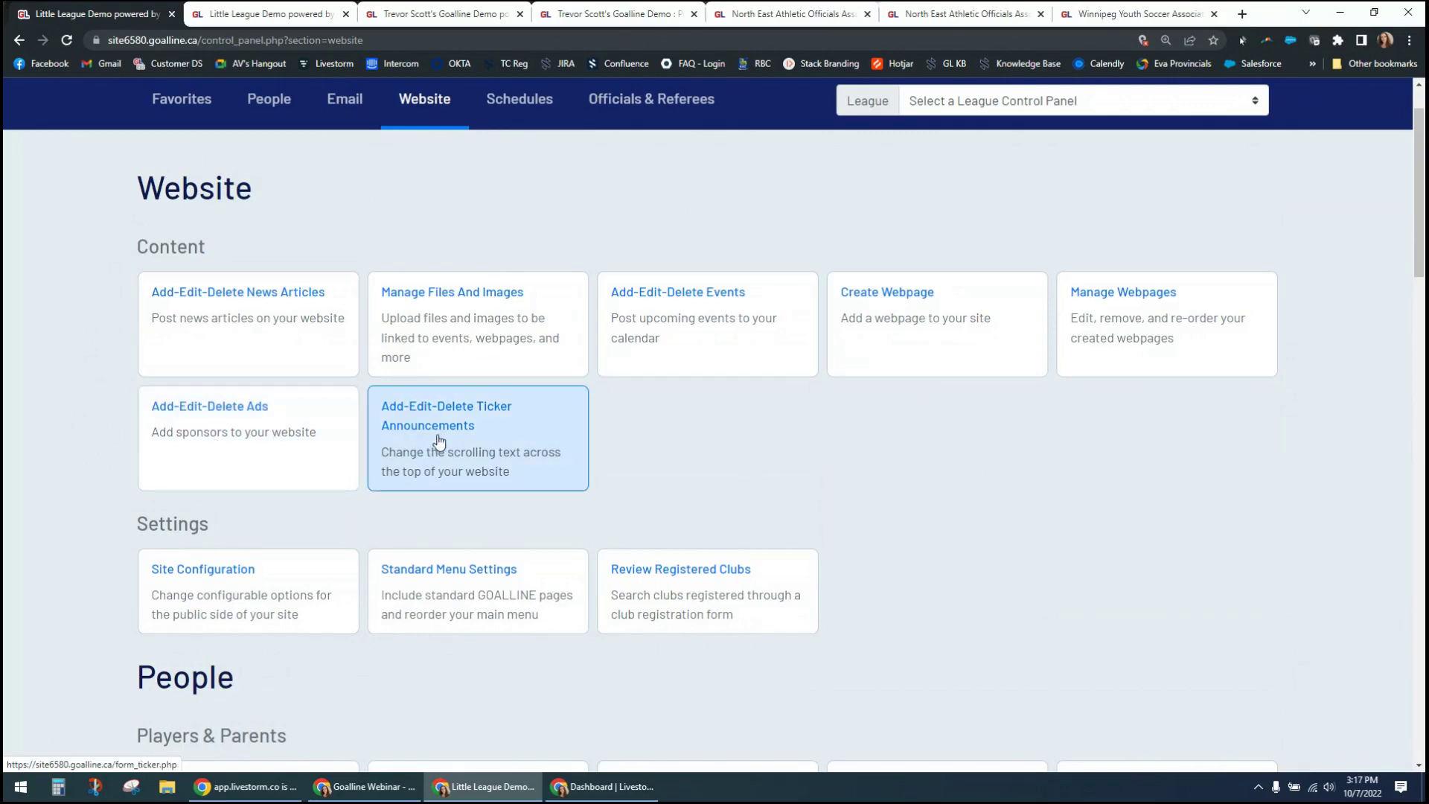
Step: Open the North East Athletic Officials Association's public home page to view the scrolling ticker announcement
click(483, 13)
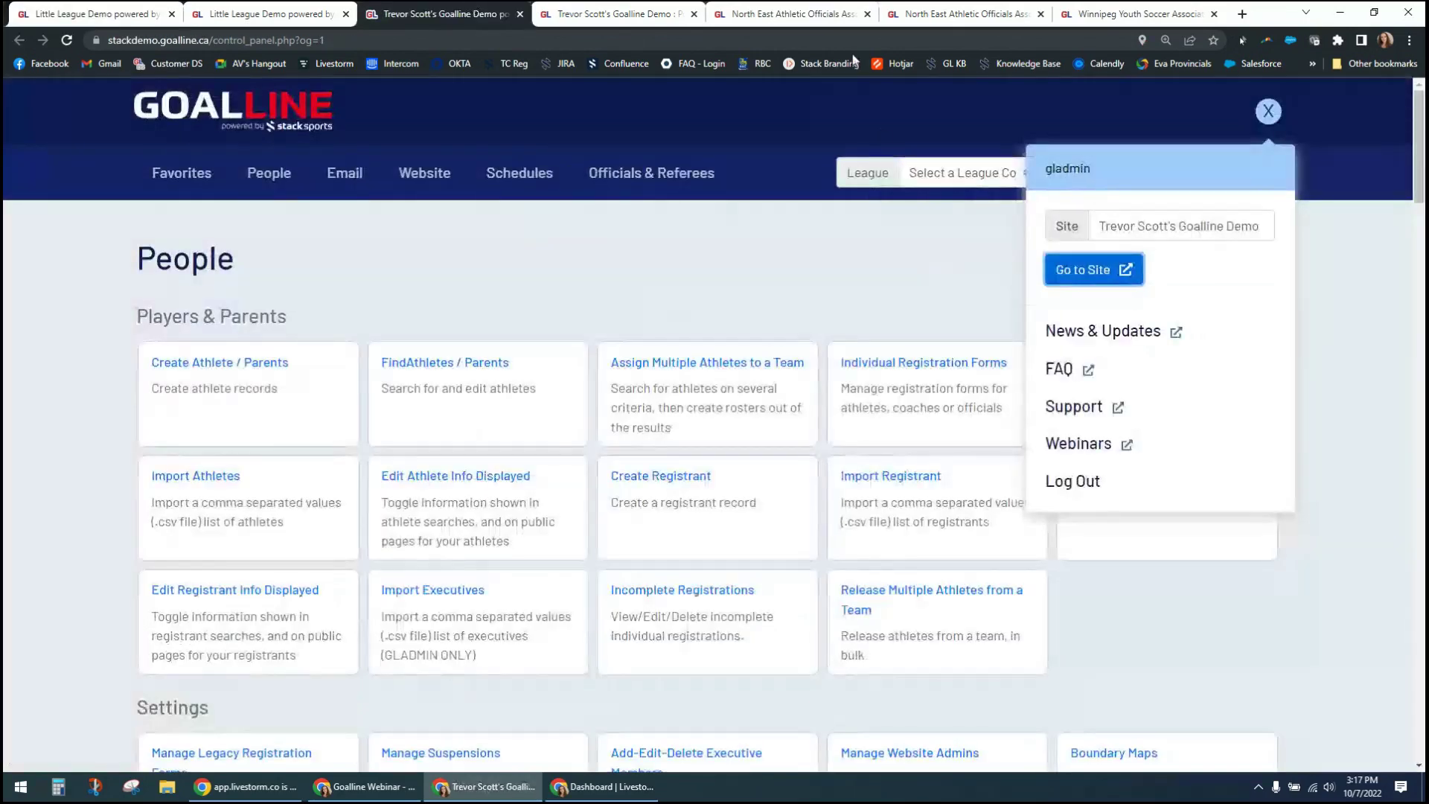
click(630, 11)
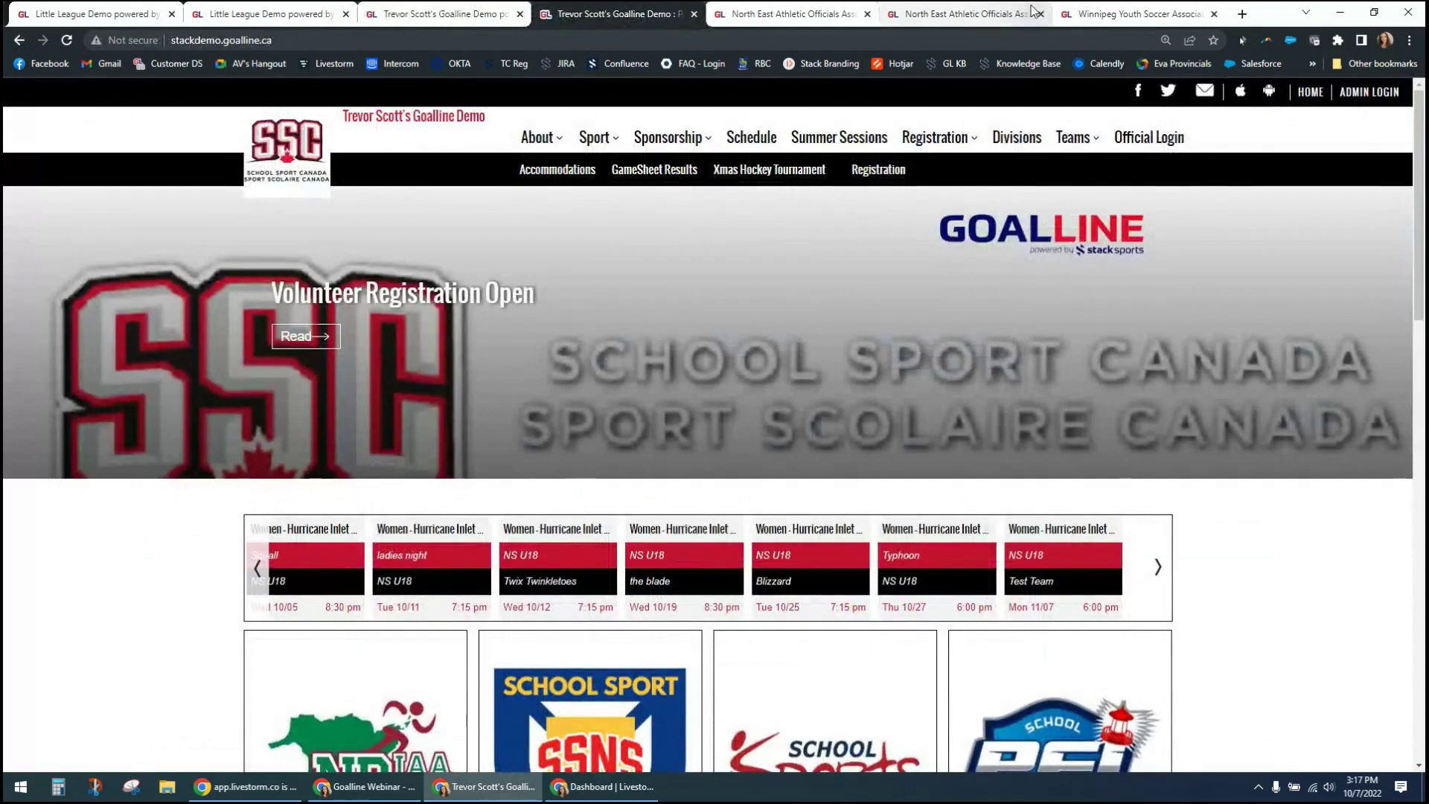
click(1001, 12)
click(259, 329)
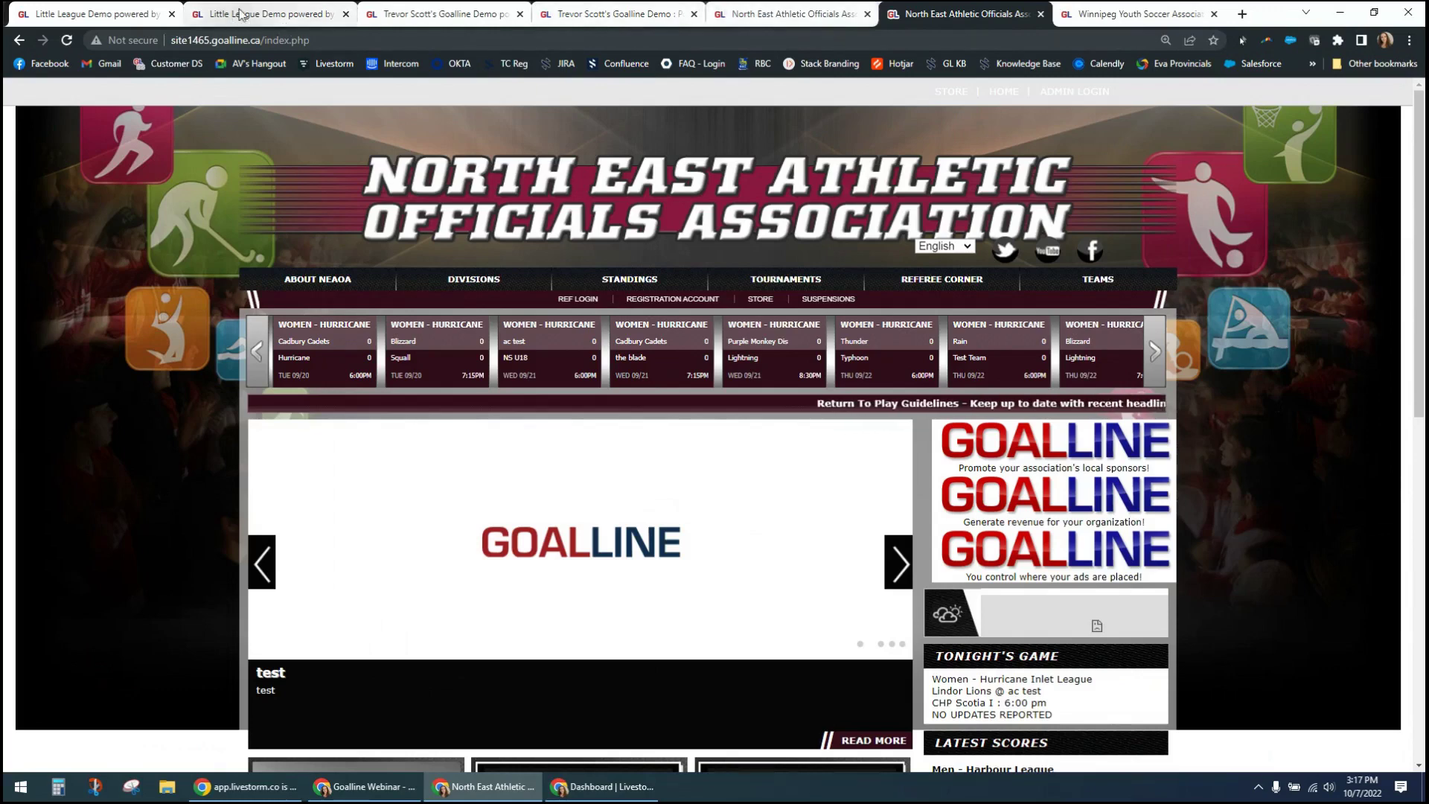
Step: Bring up the North East Athletic Officials Association's Site Configuration page and examine its Menu, Layout and Schedule settings
click(104, 11)
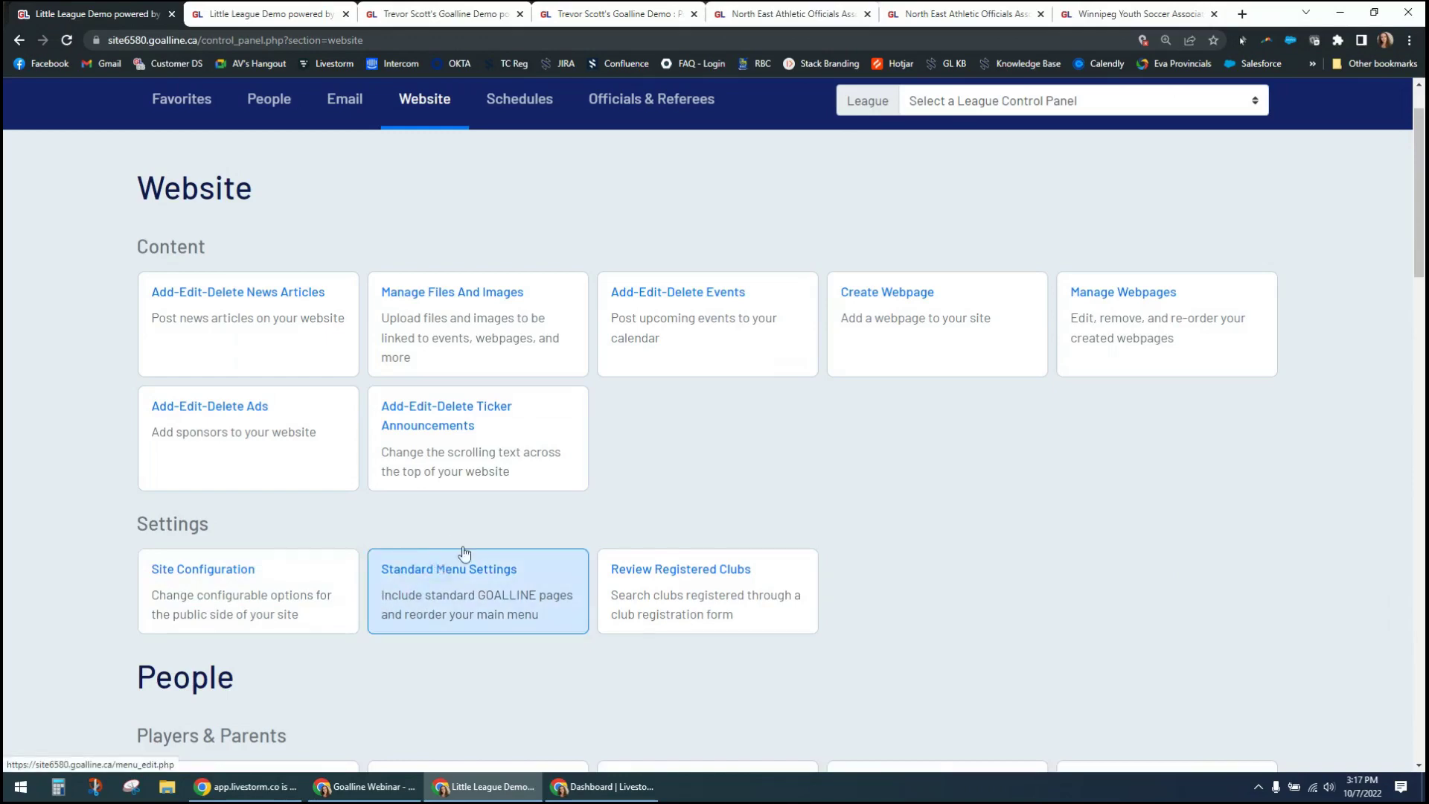
click(753, 12)
drag(149, 264, 426, 266)
click(569, 267)
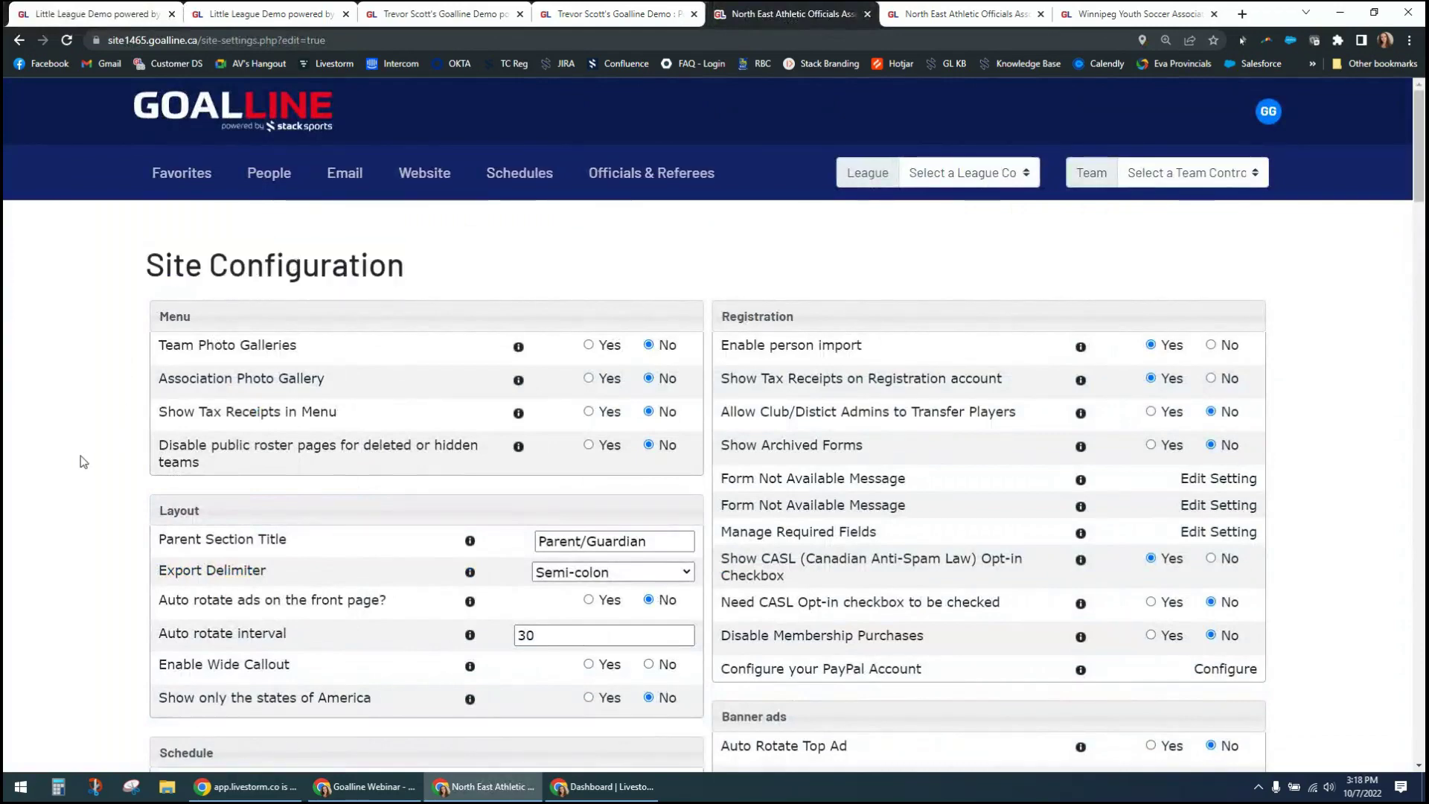
scroll(85, 467, down, 2)
scroll(84, 468, down, 1)
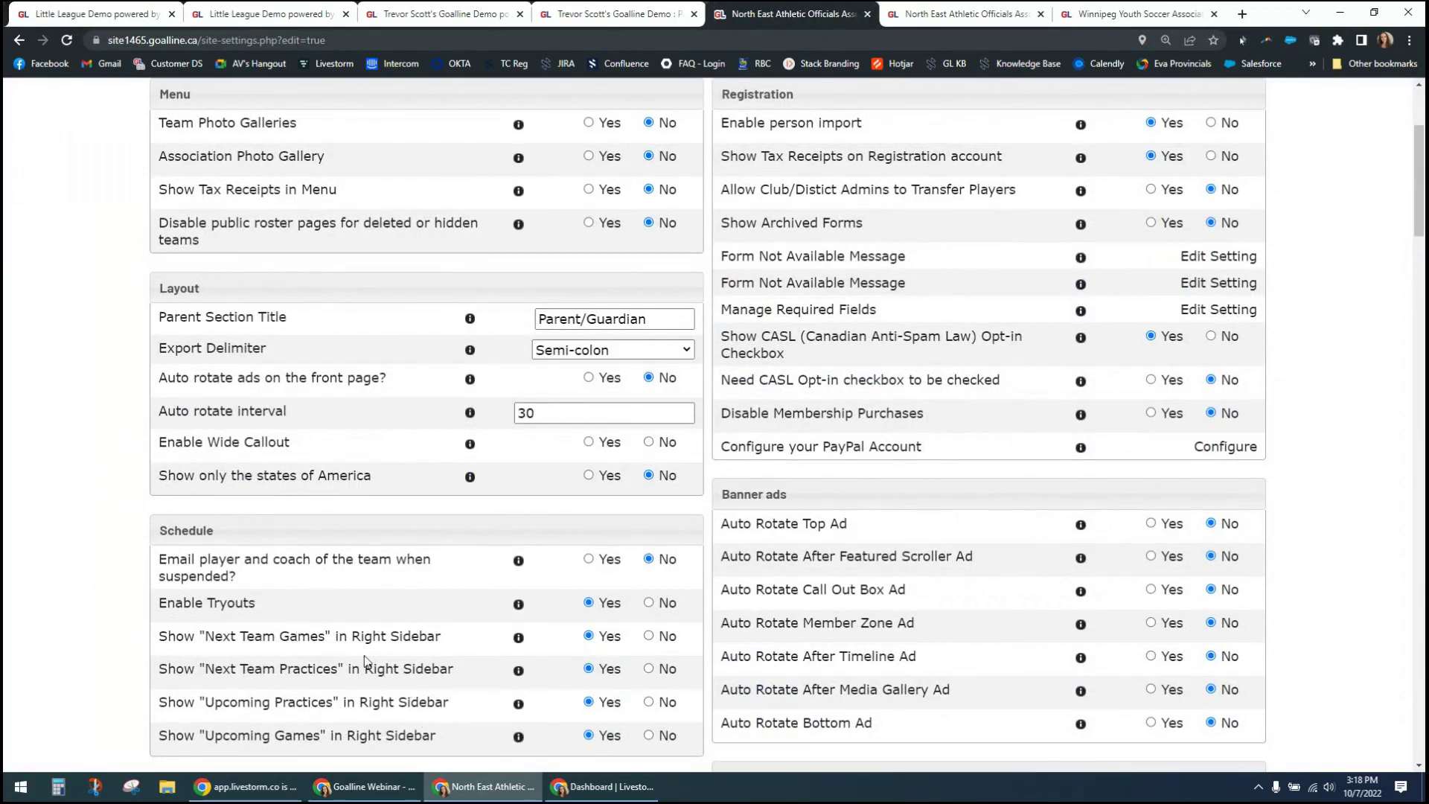
Step: Set the Schedule option Show "Upcoming Games" in Right Sidebar to No
scroll(97, 638, down, 2)
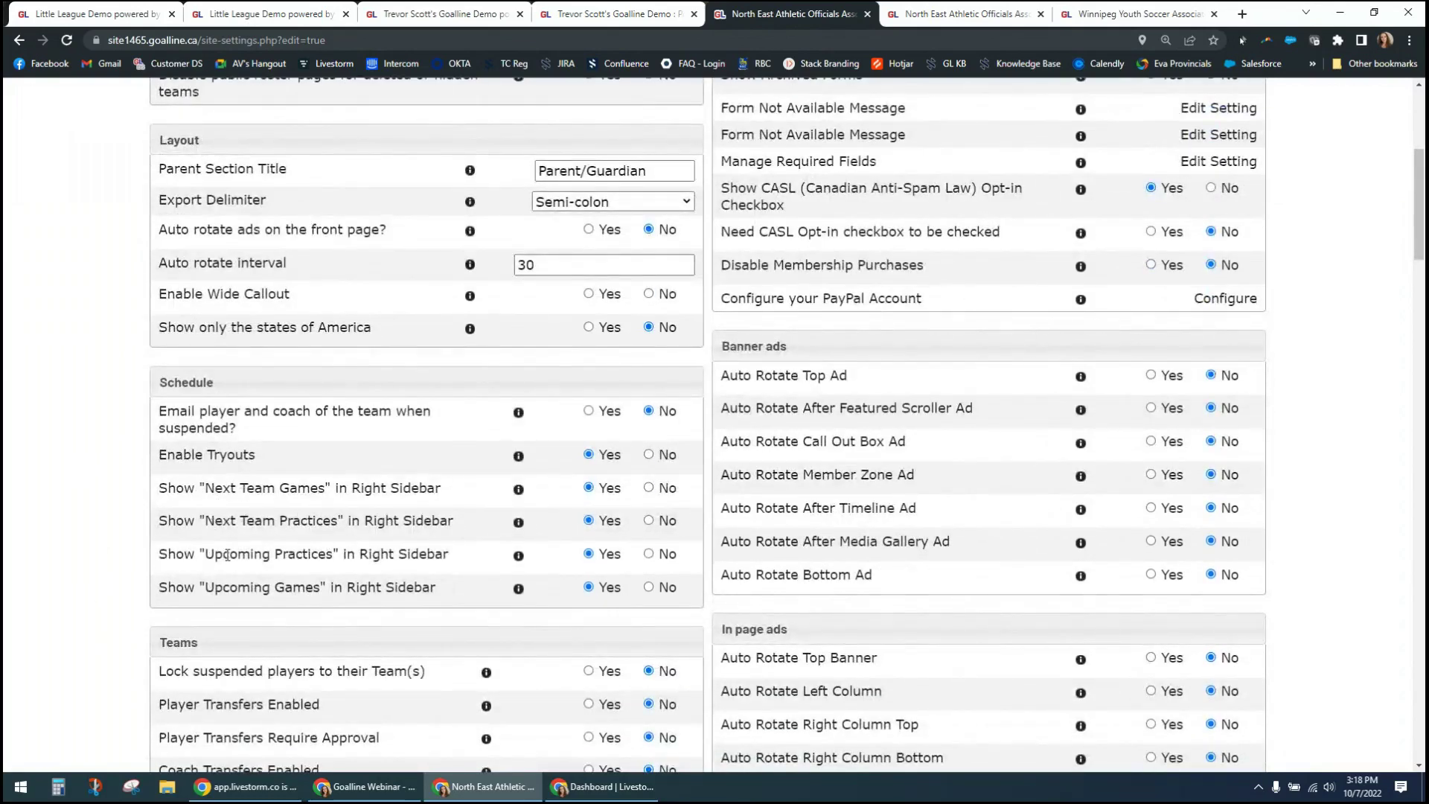
drag(222, 587, 394, 588)
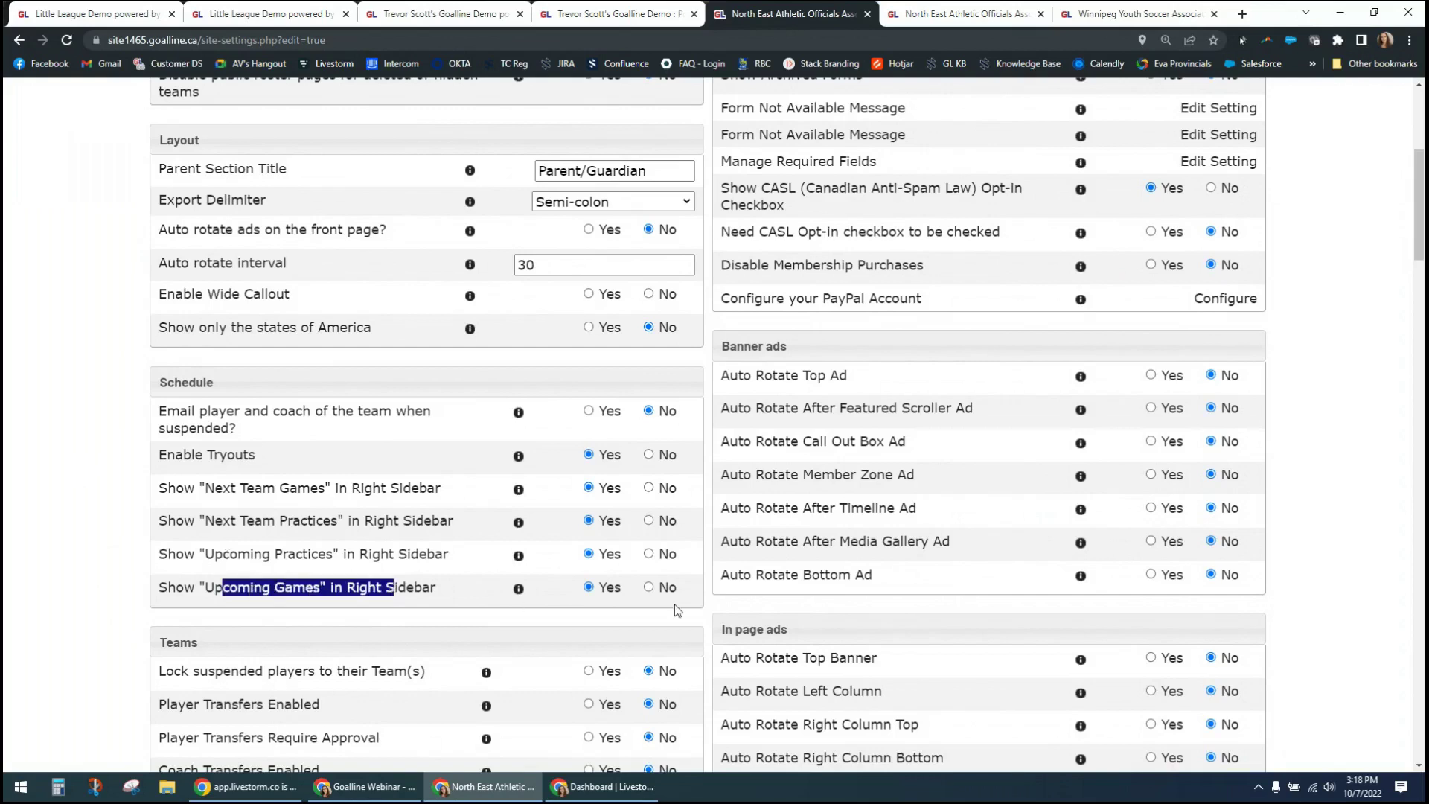
click(649, 587)
Step: Examine the remaining right sidebar options and the Teams settings, and go back up to the start of Site Configuration
click(177, 490)
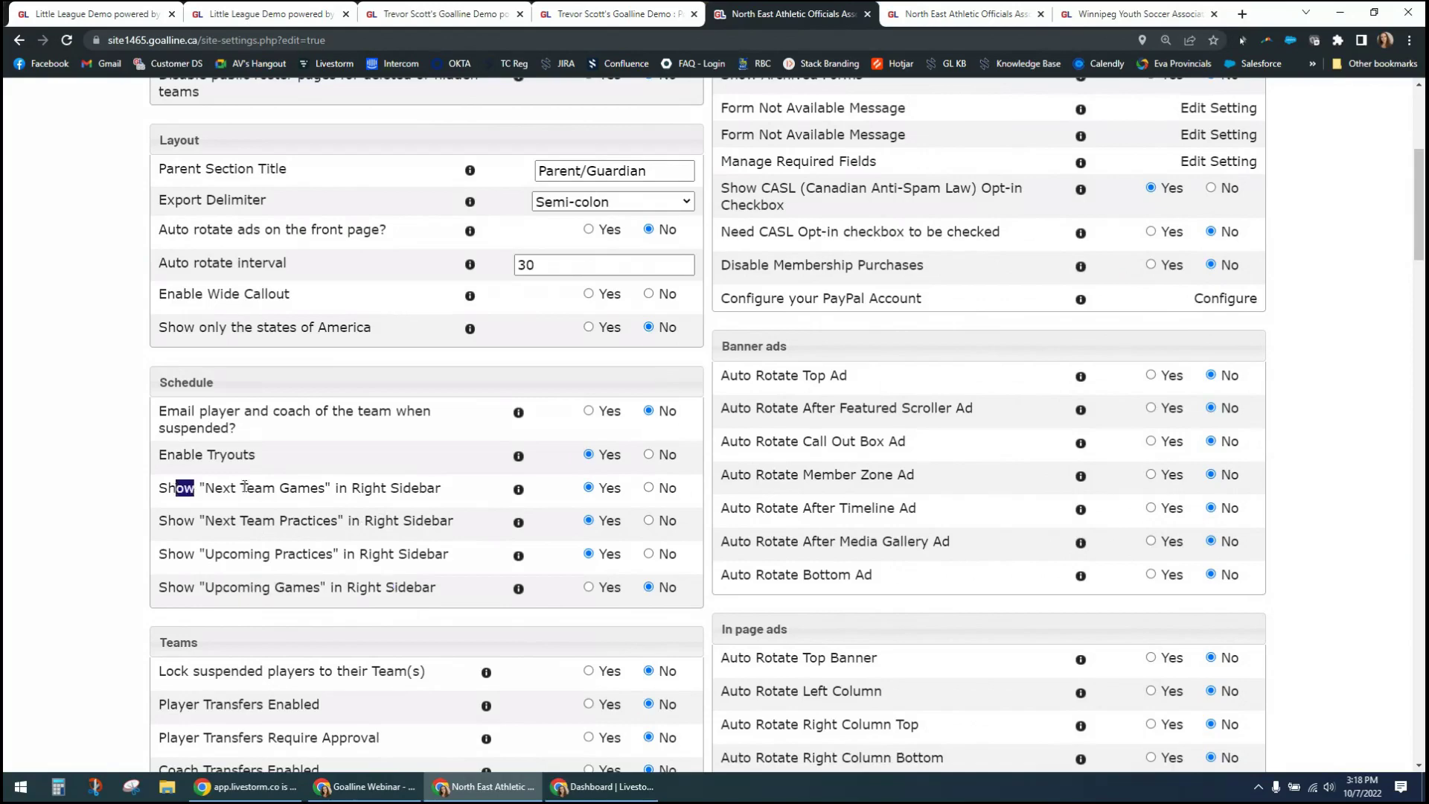
scroll(141, 531, down, 1)
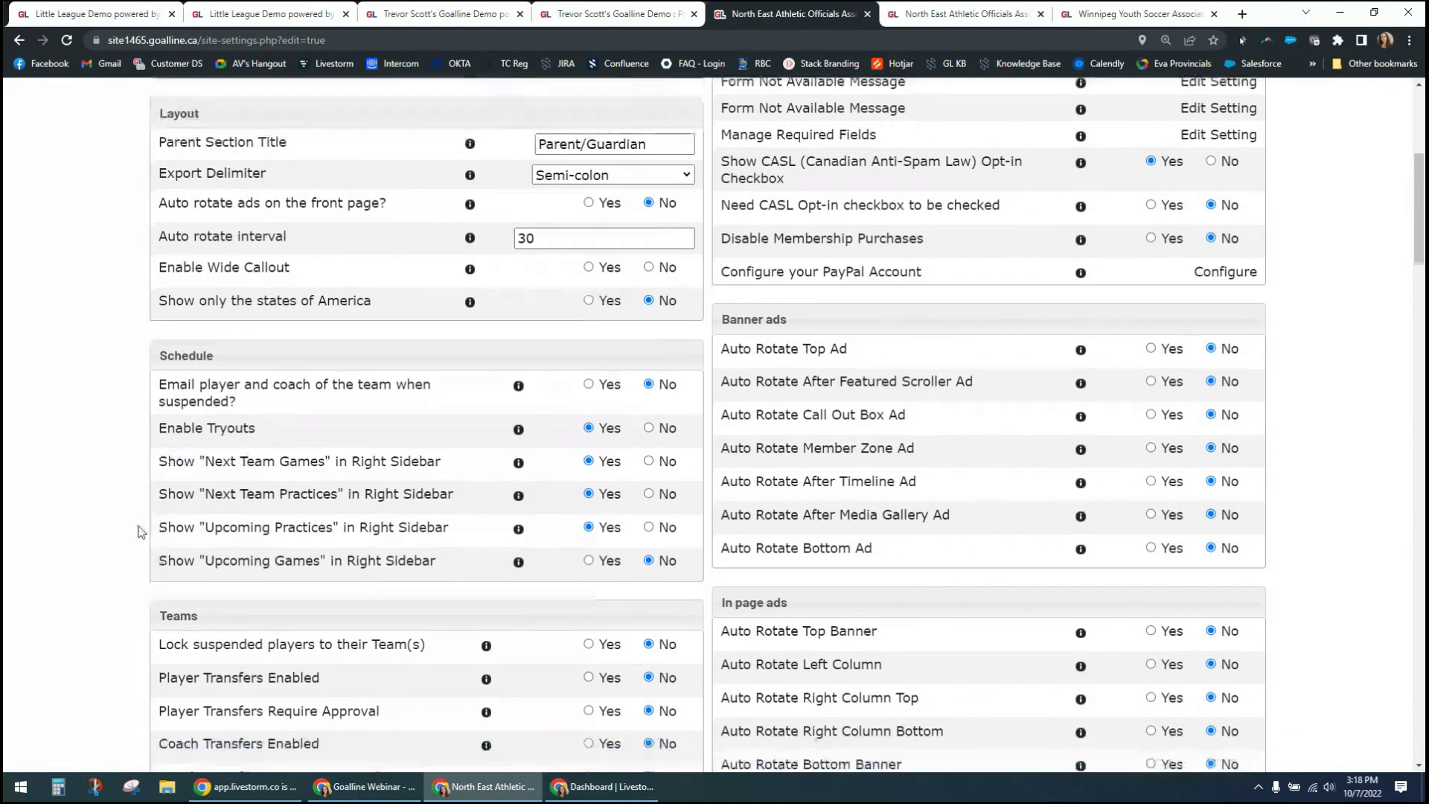
scroll(139, 531, down, 3)
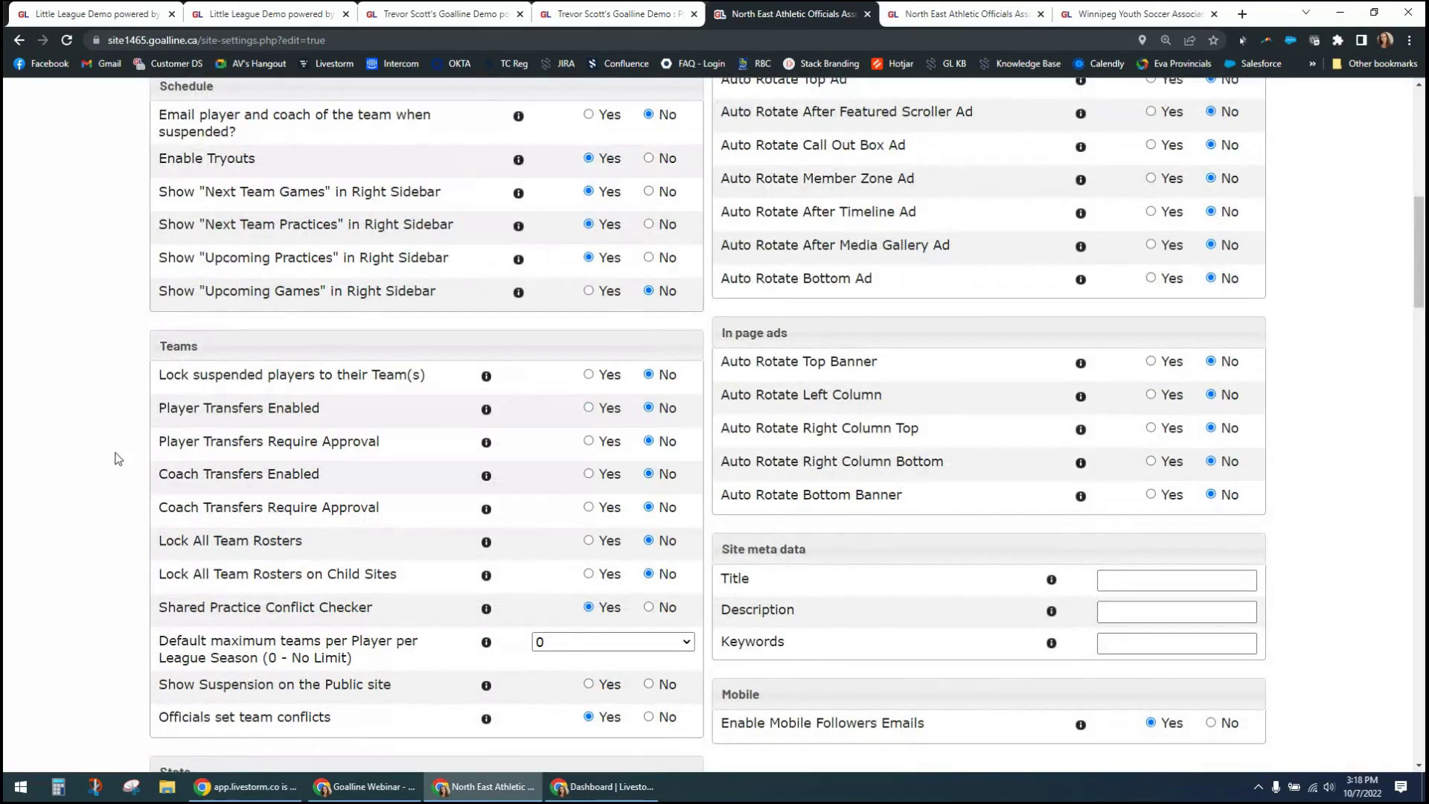
scroll(115, 458, up, 2)
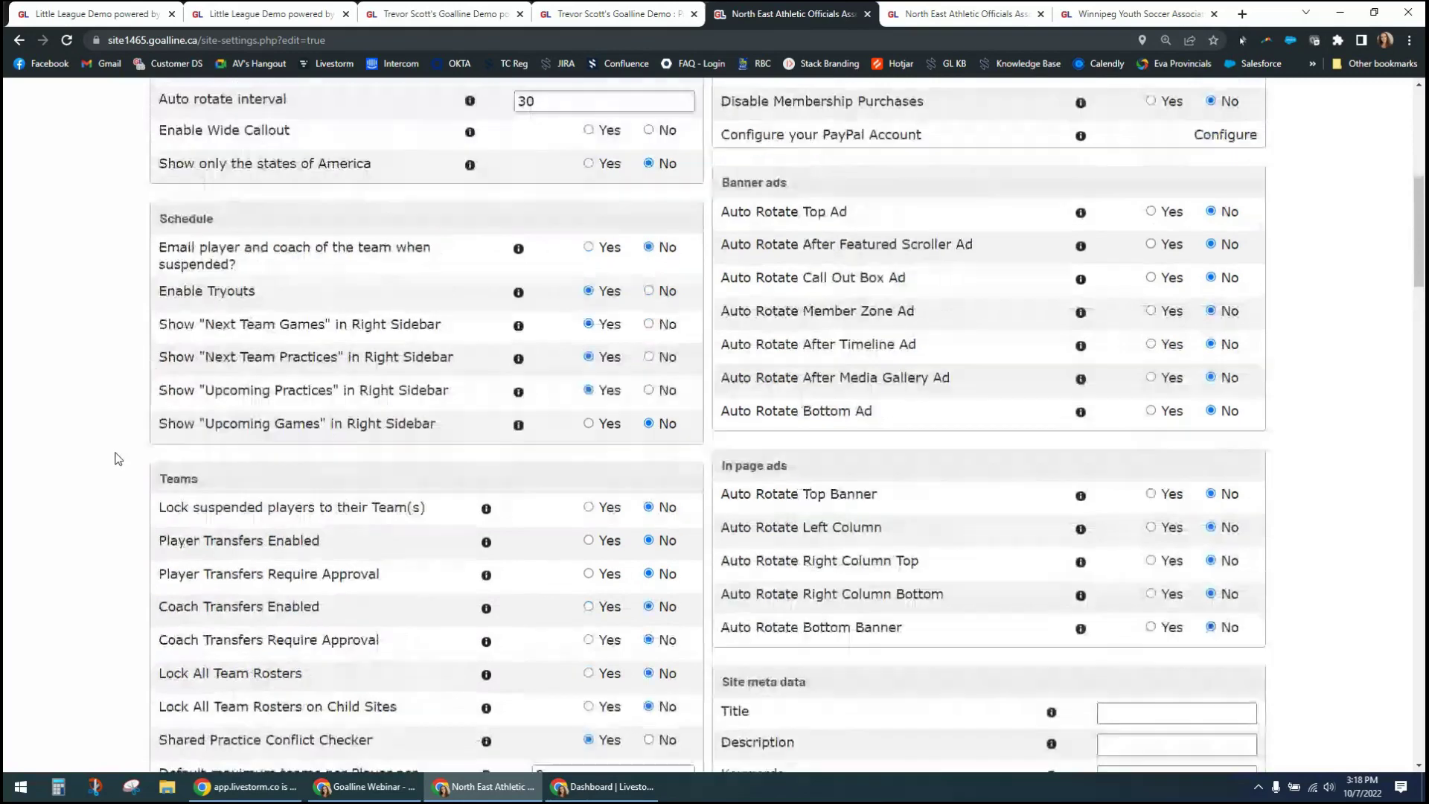
scroll(115, 458, up, 7)
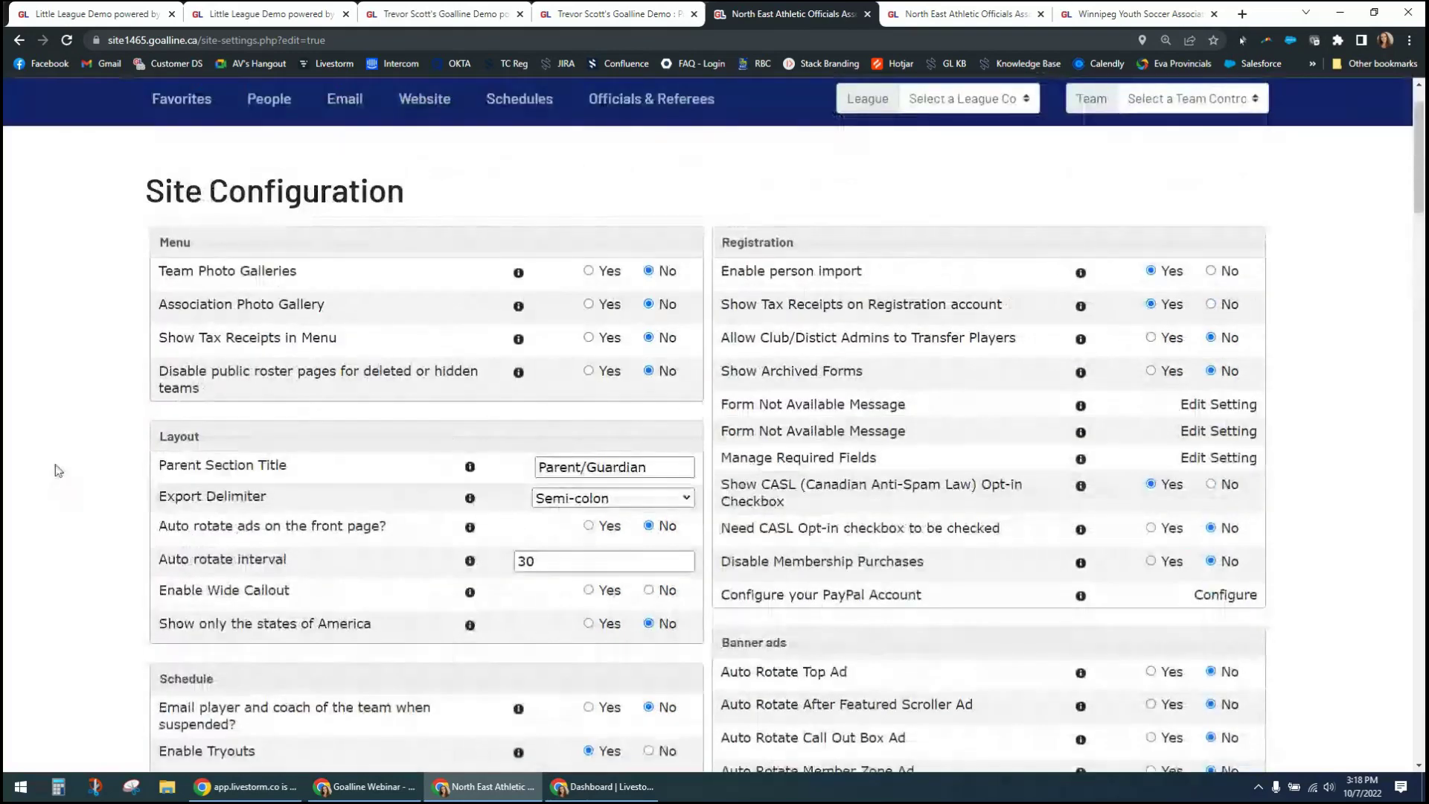
Step: Search the Site Configuration page for "suspension" and locate the Enable Suspensions option in the Stats settings
key(ctrl+f)
text(suspen)
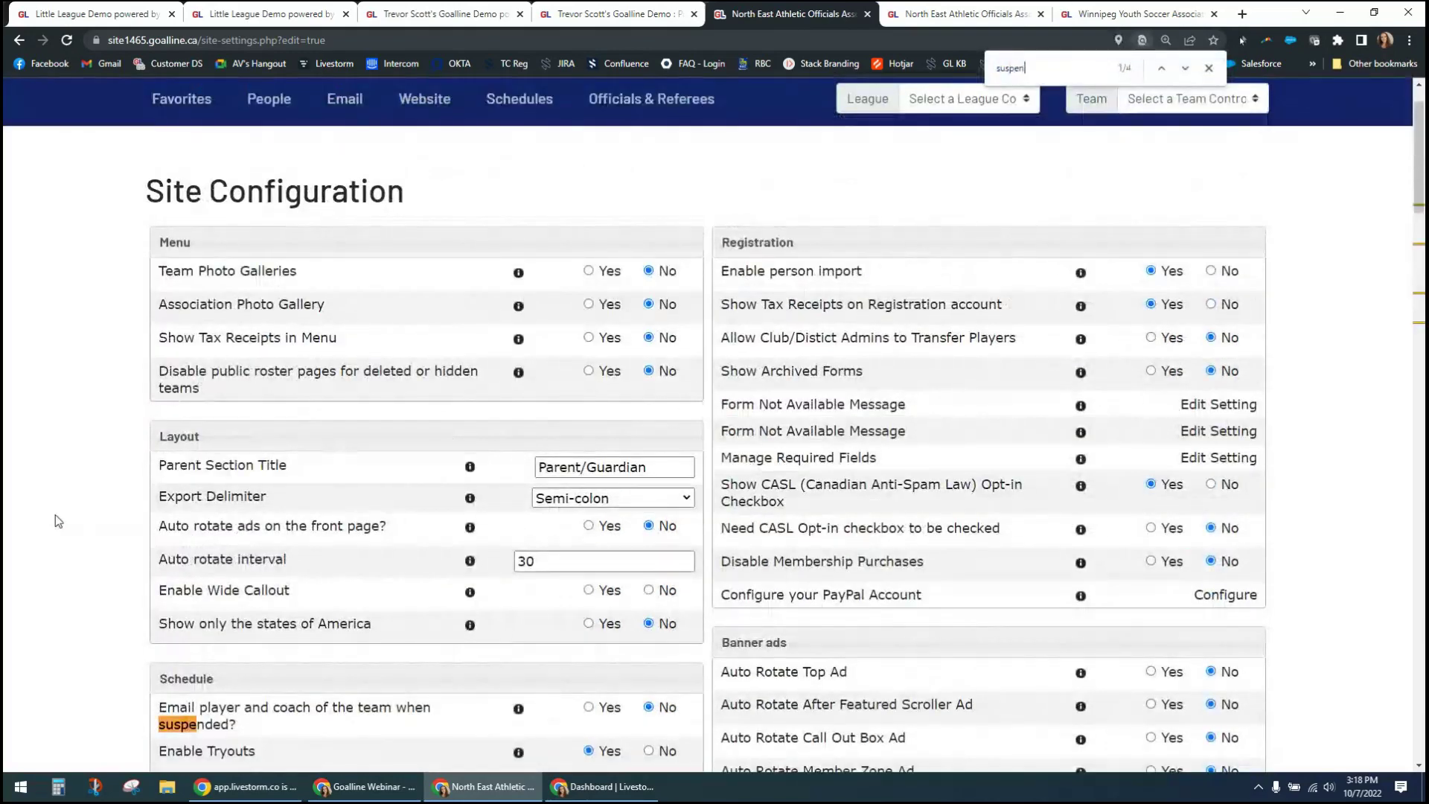
text(sion)
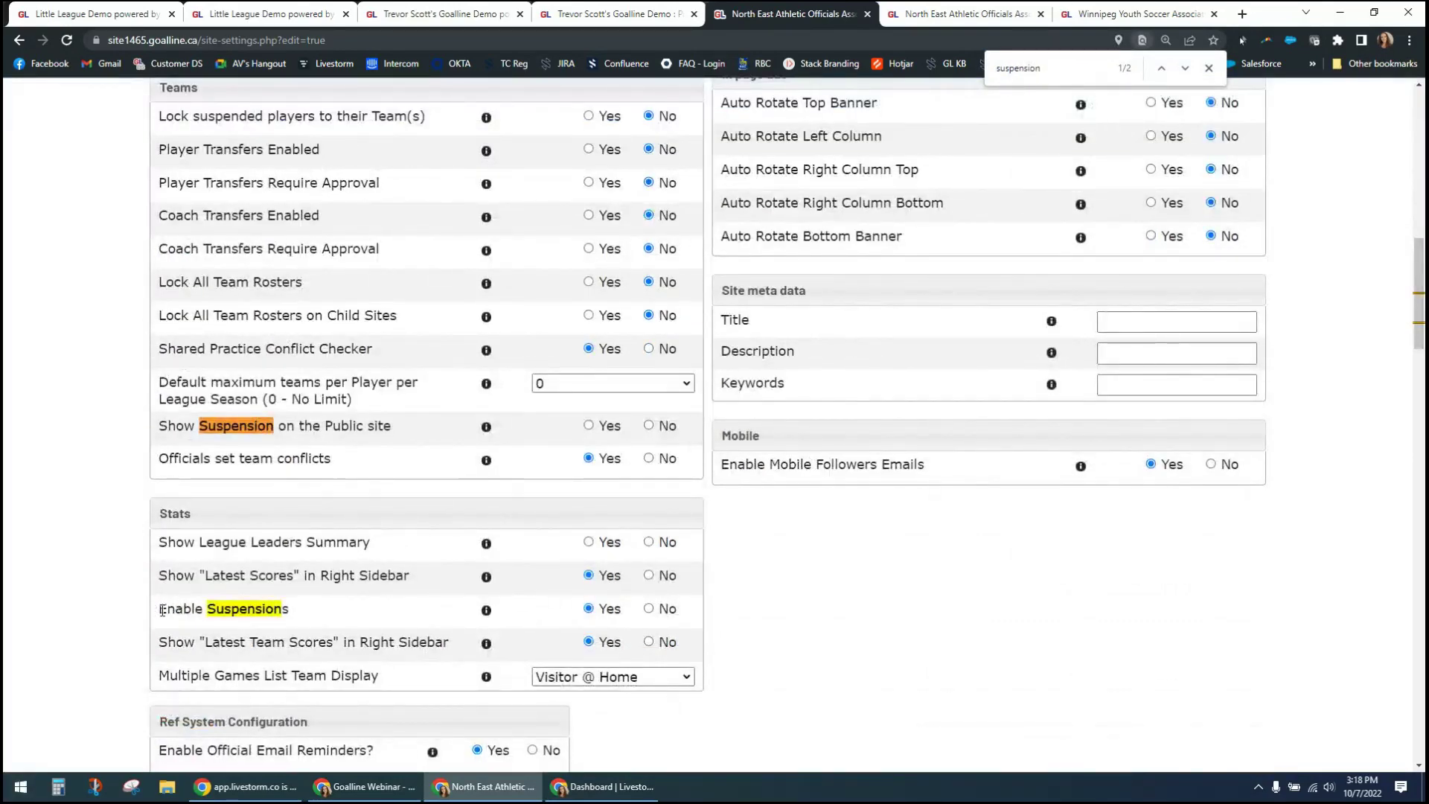
drag(160, 608, 296, 618)
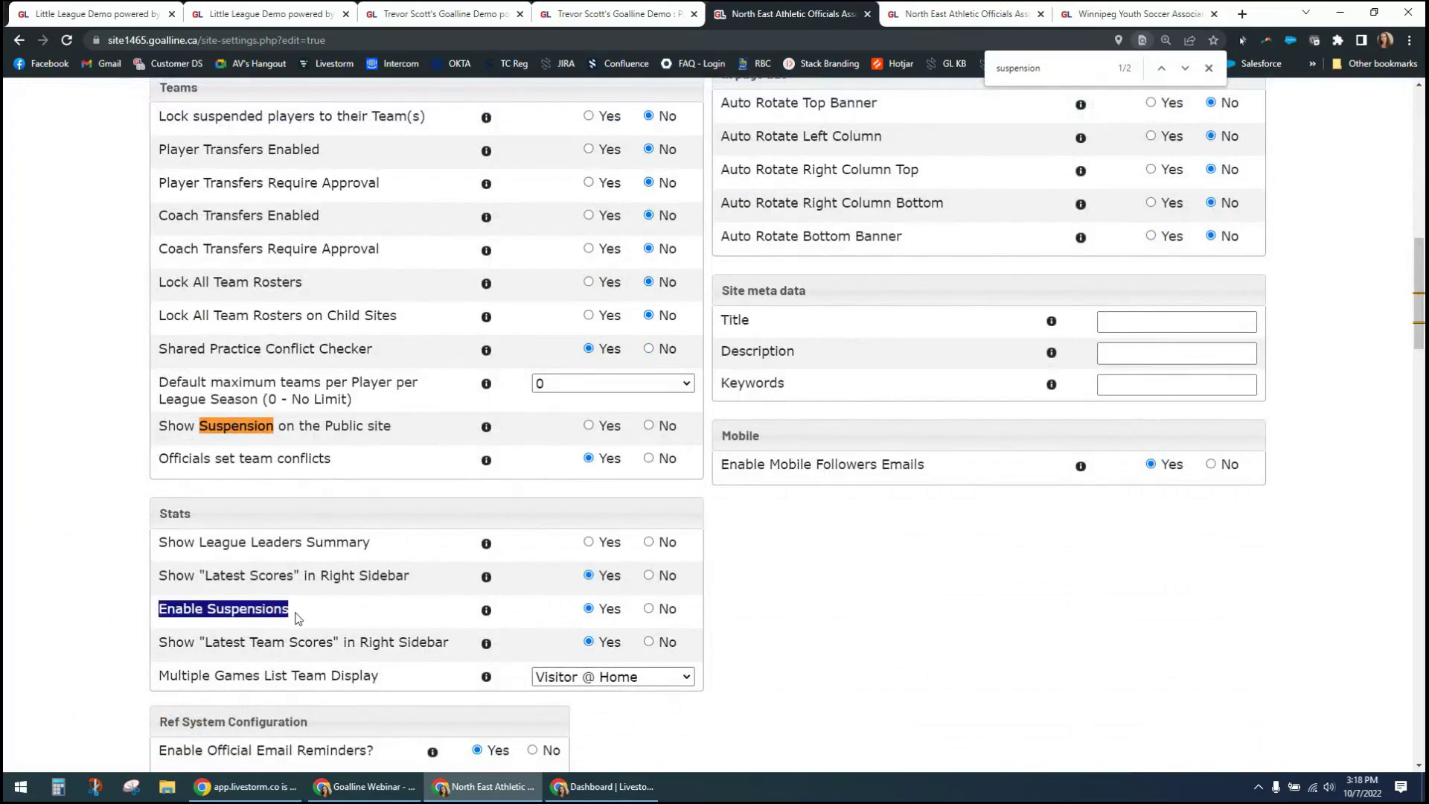
click(161, 612)
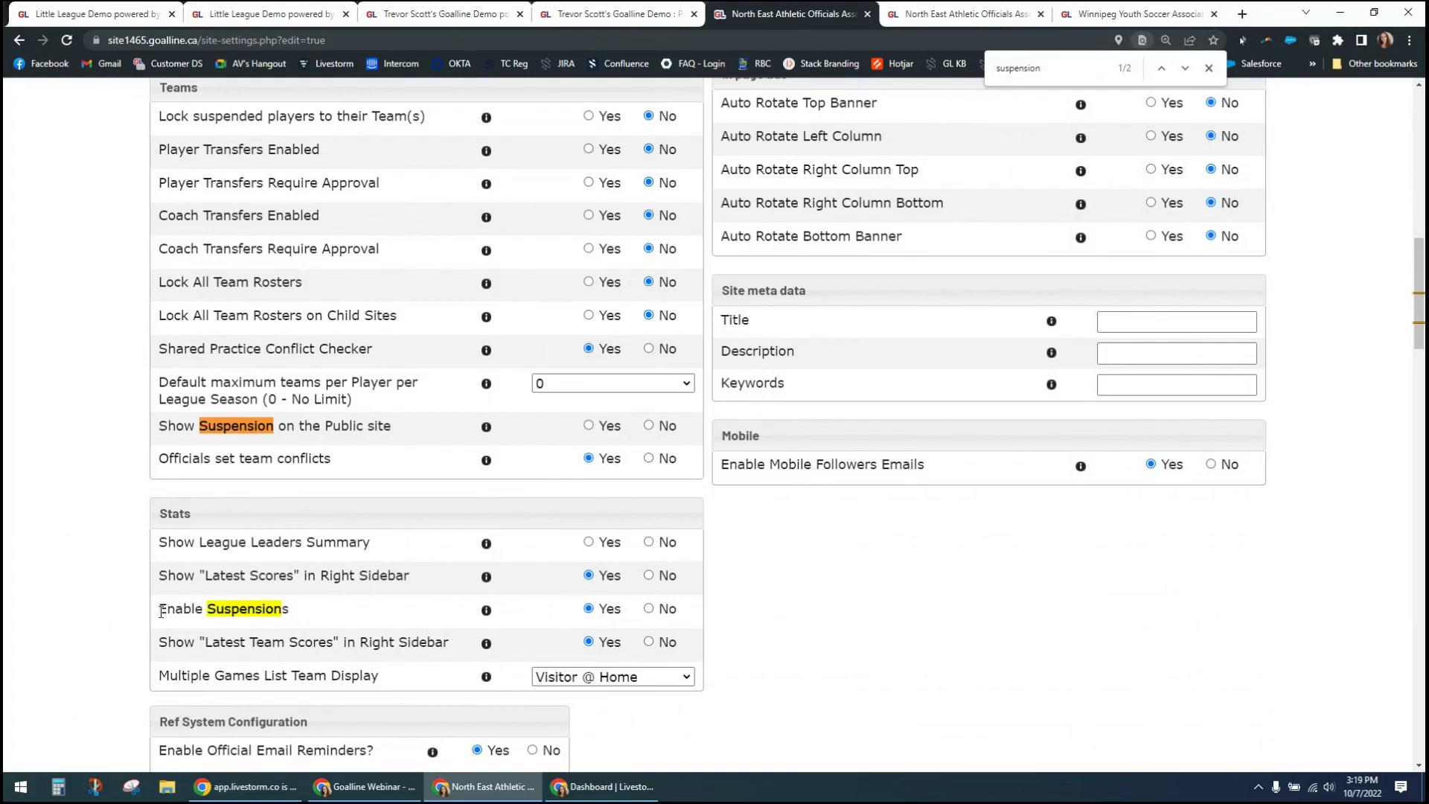
drag(161, 612, 298, 624)
click(120, 614)
Step: Look through the Ref System Configuration and Front Page Display settings to find the League Home Page option
scroll(92, 627, down, 7)
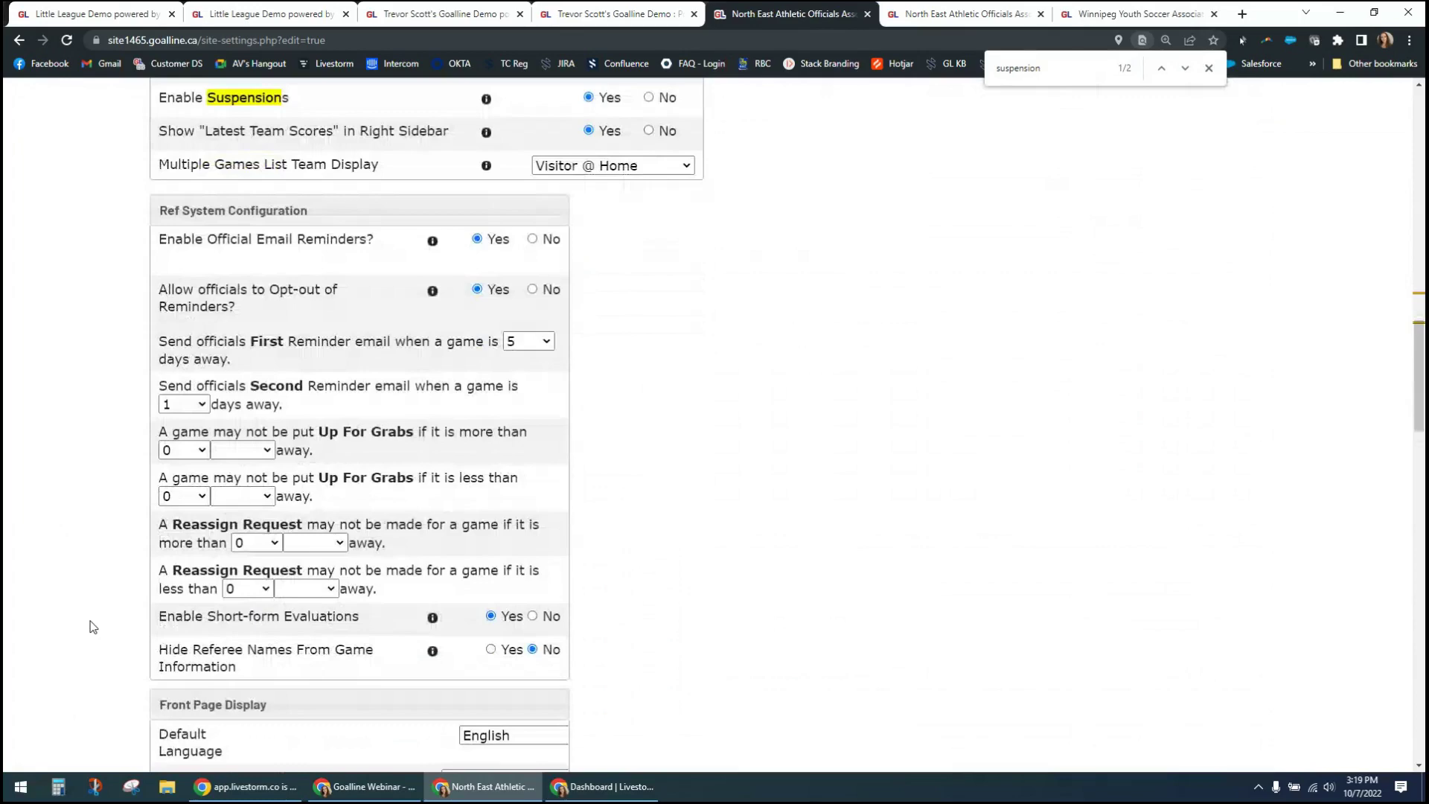
scroll(93, 627, down, 1)
scroll(92, 627, down, 3)
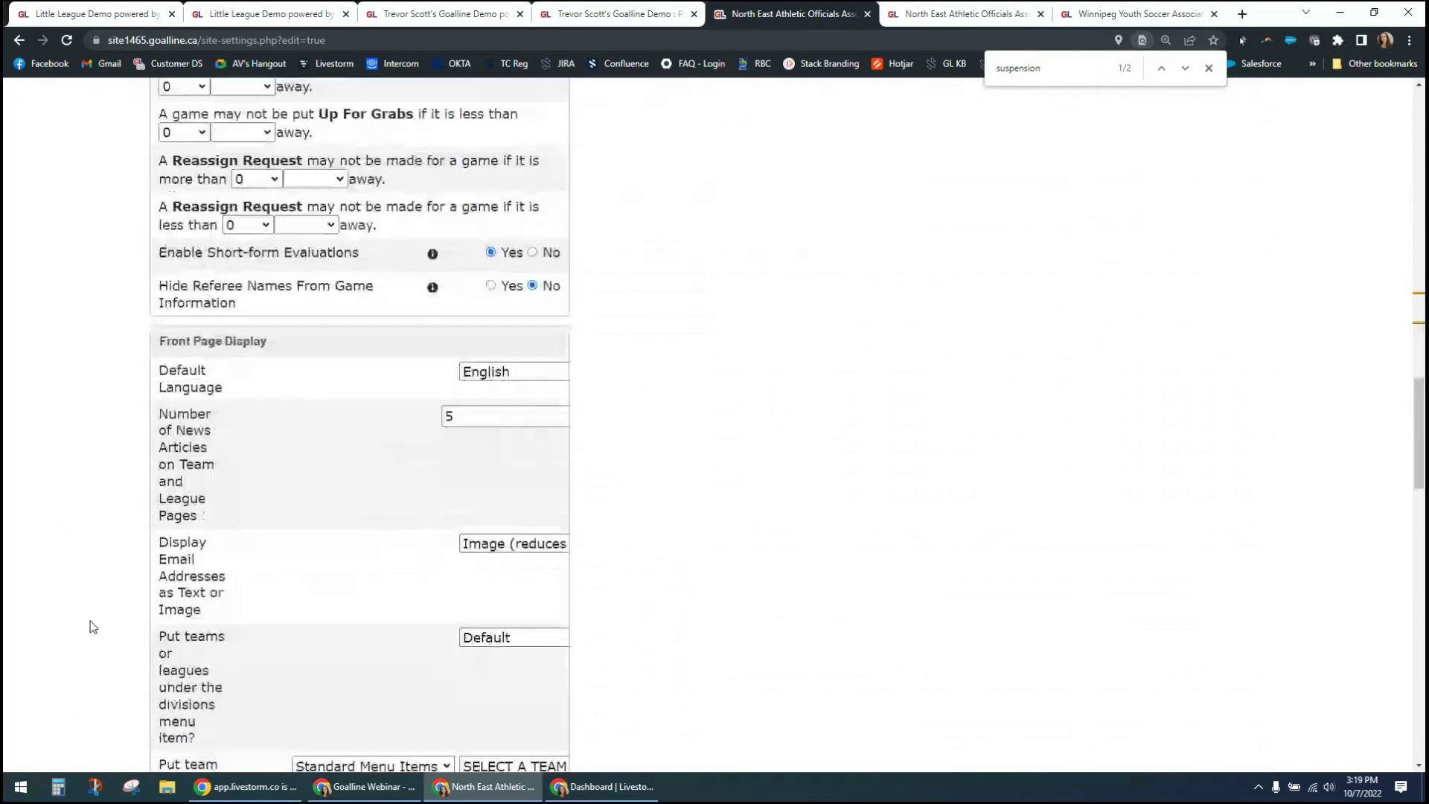
scroll(92, 627, down, 8)
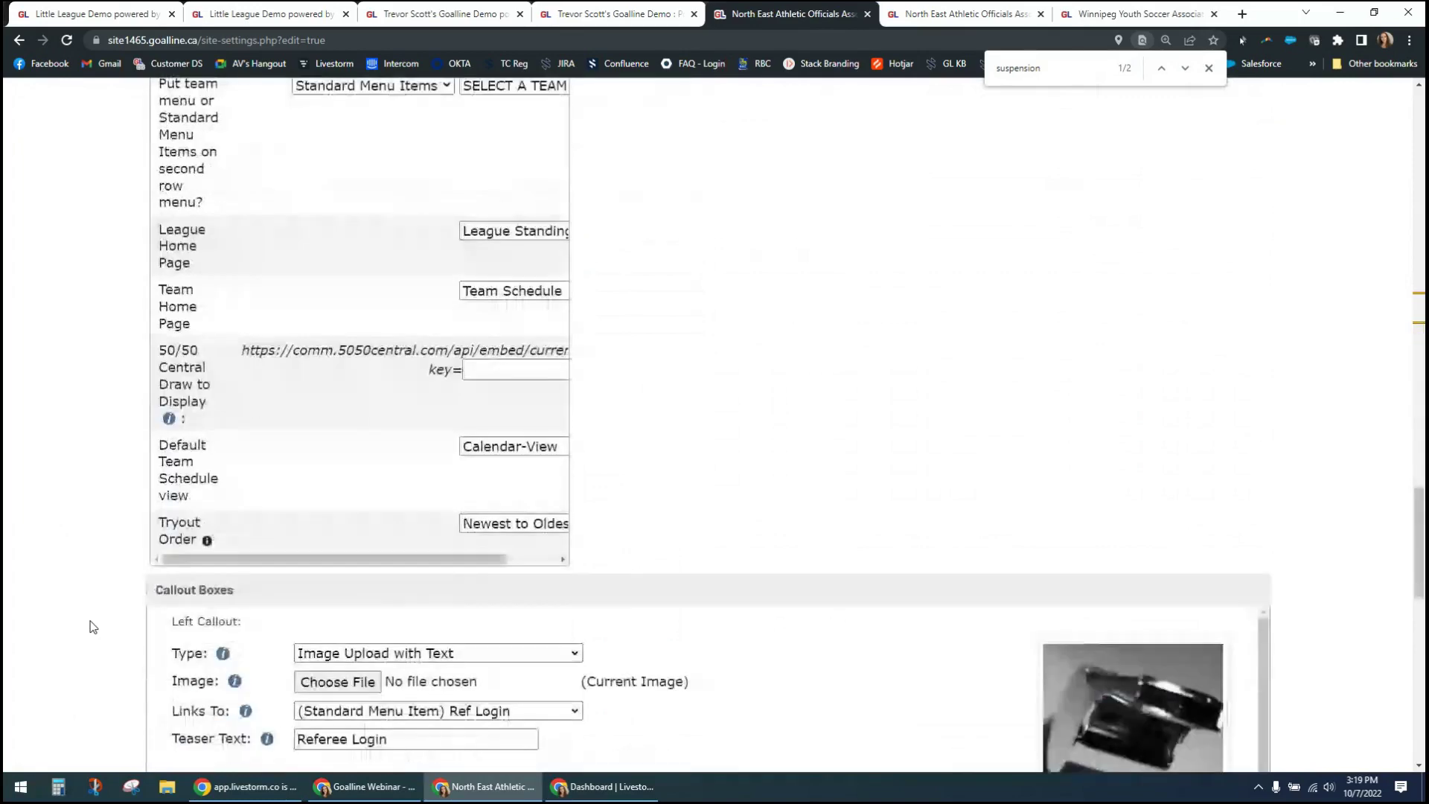
scroll(93, 626, up, 2)
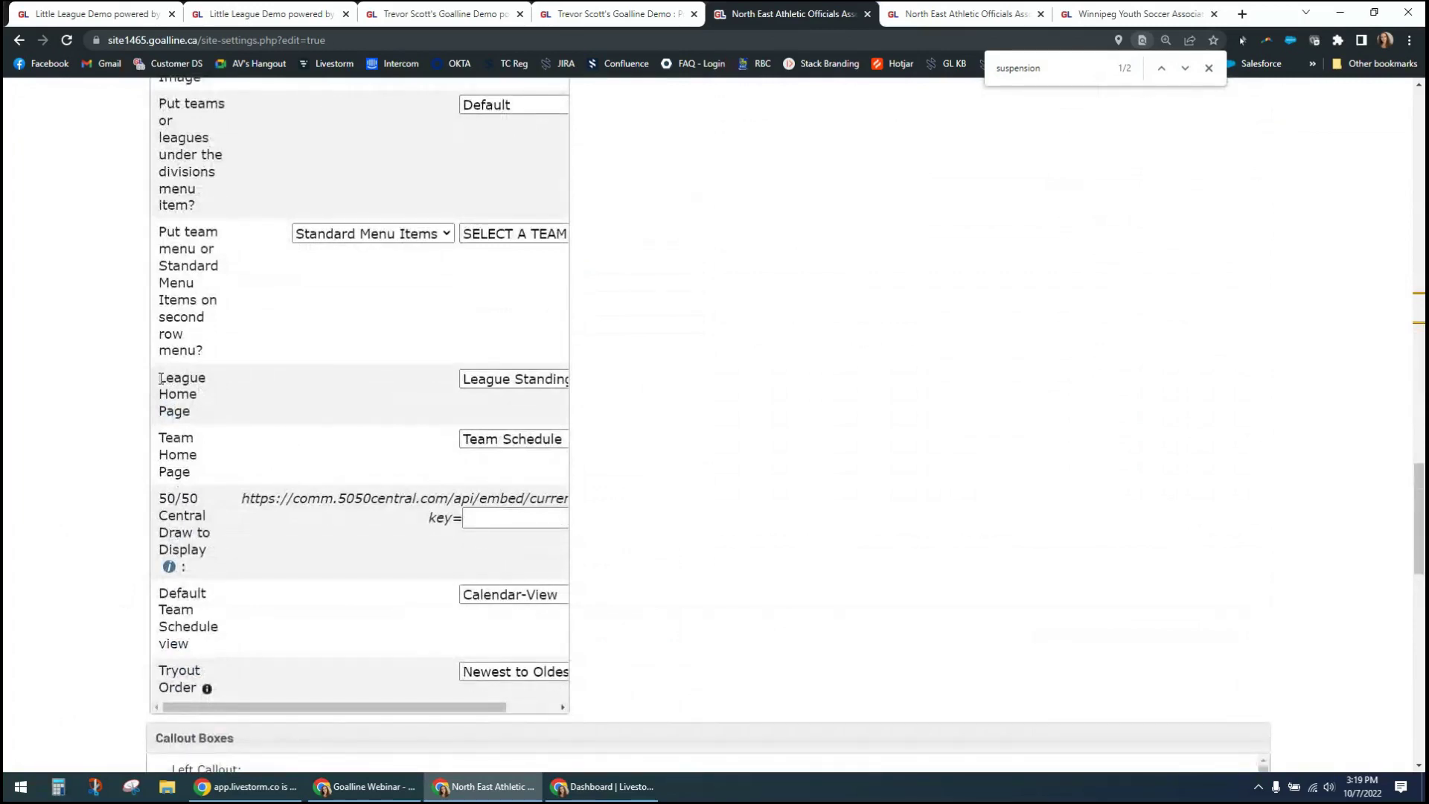
Step: Try Schedule as the League Home Page, and put the setting back to League Standings
drag(161, 379, 202, 415)
click(673, 399)
click(566, 384)
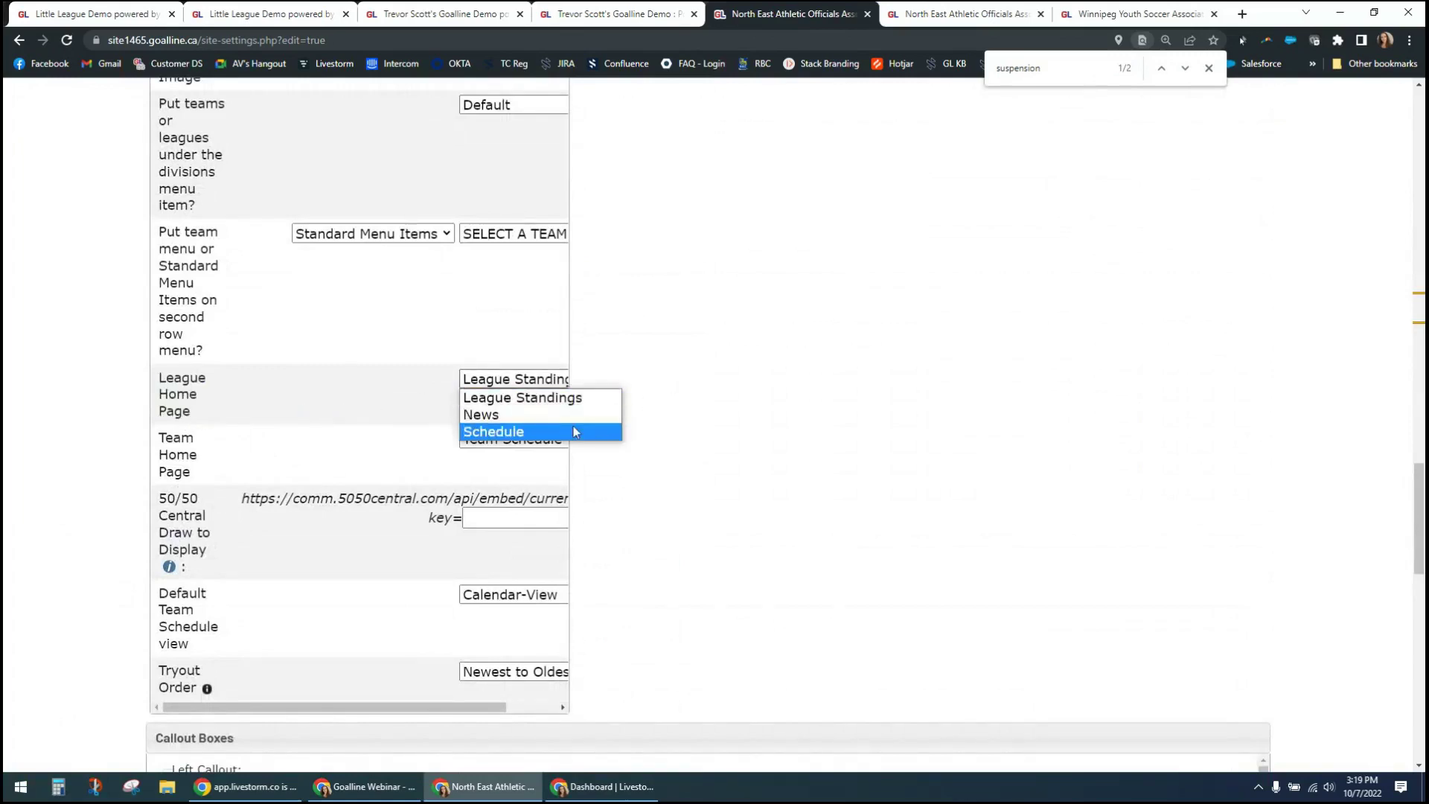
click(530, 434)
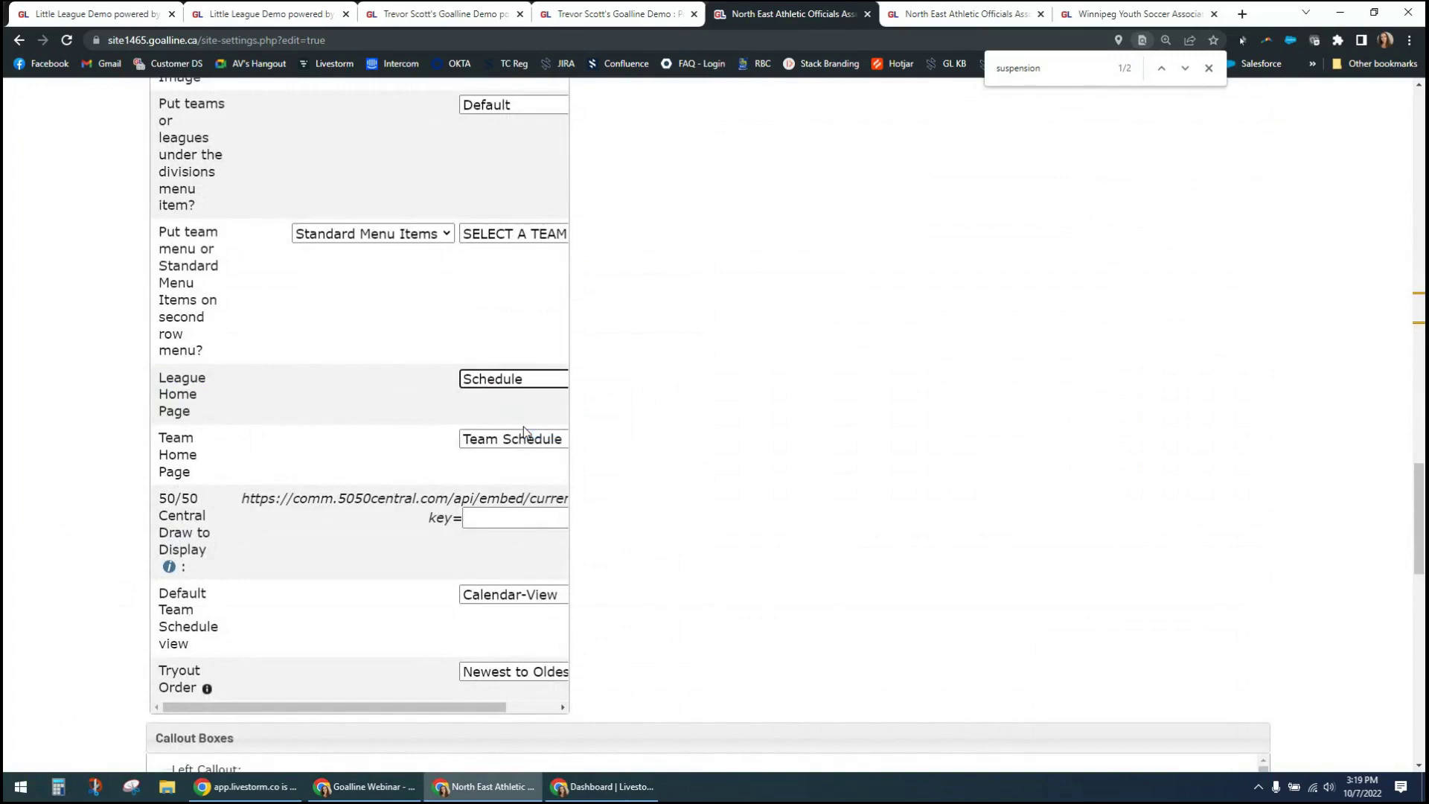
click(537, 381)
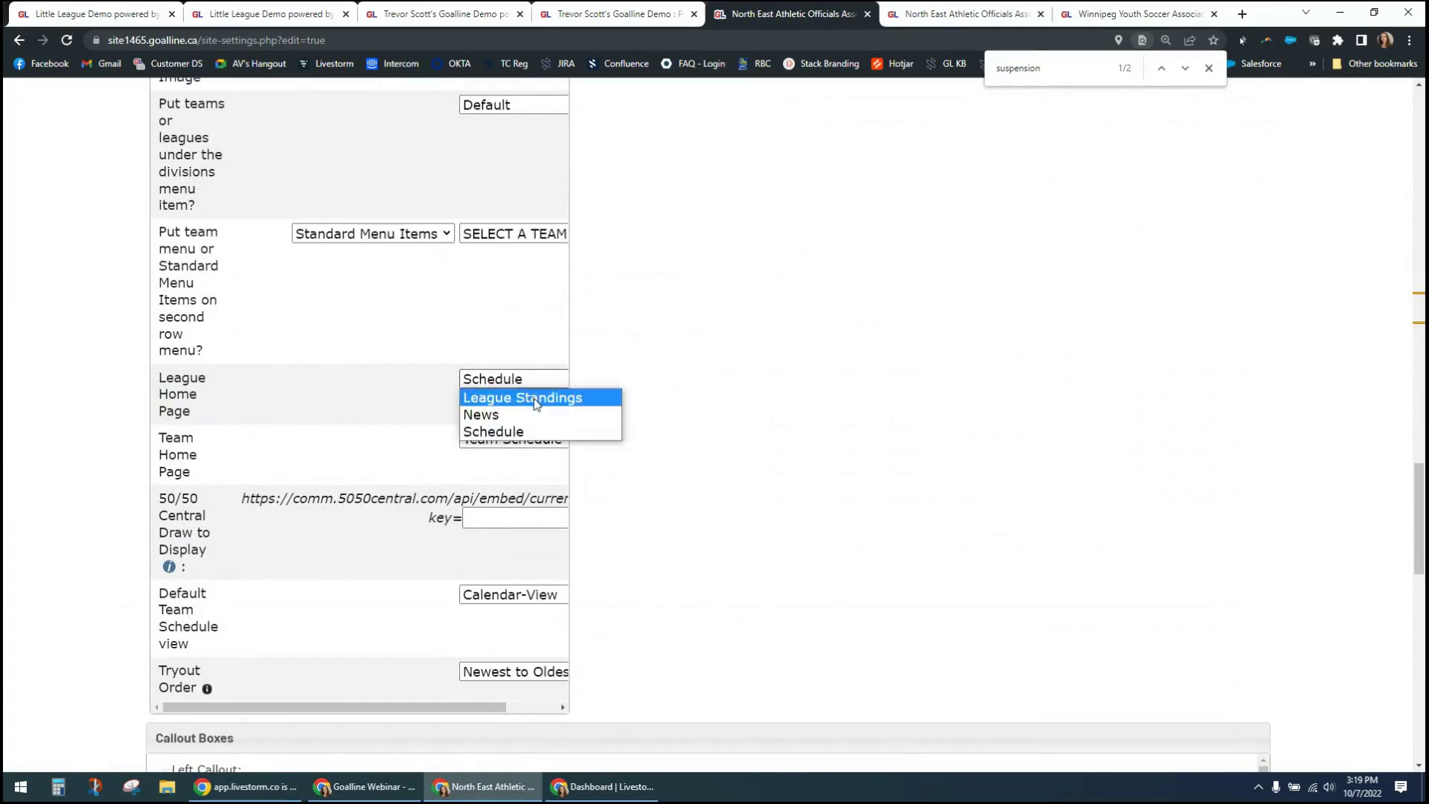
click(535, 399)
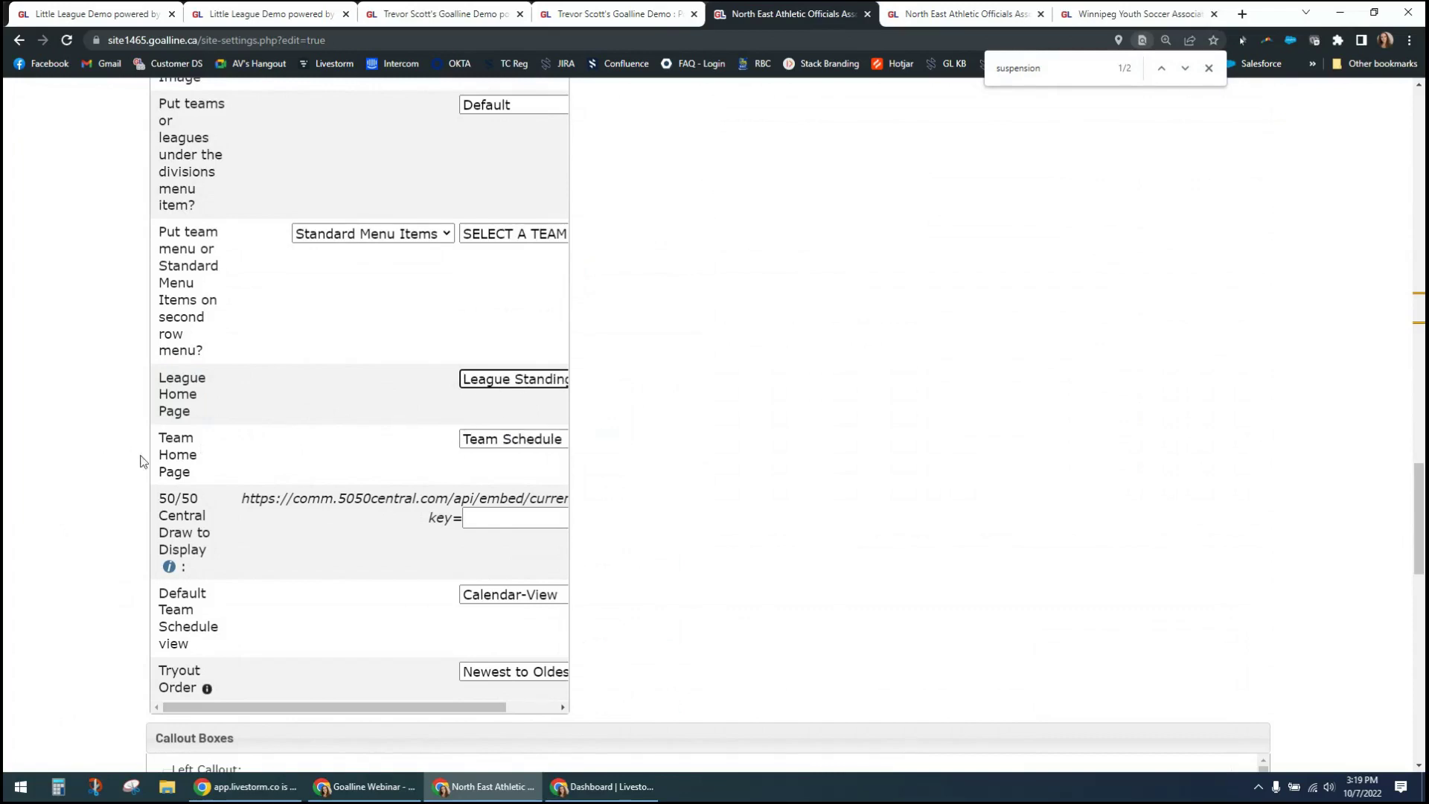
Step: Check which pages are available for the Team Home Page setting, leaving Team Schedule selected
click(545, 441)
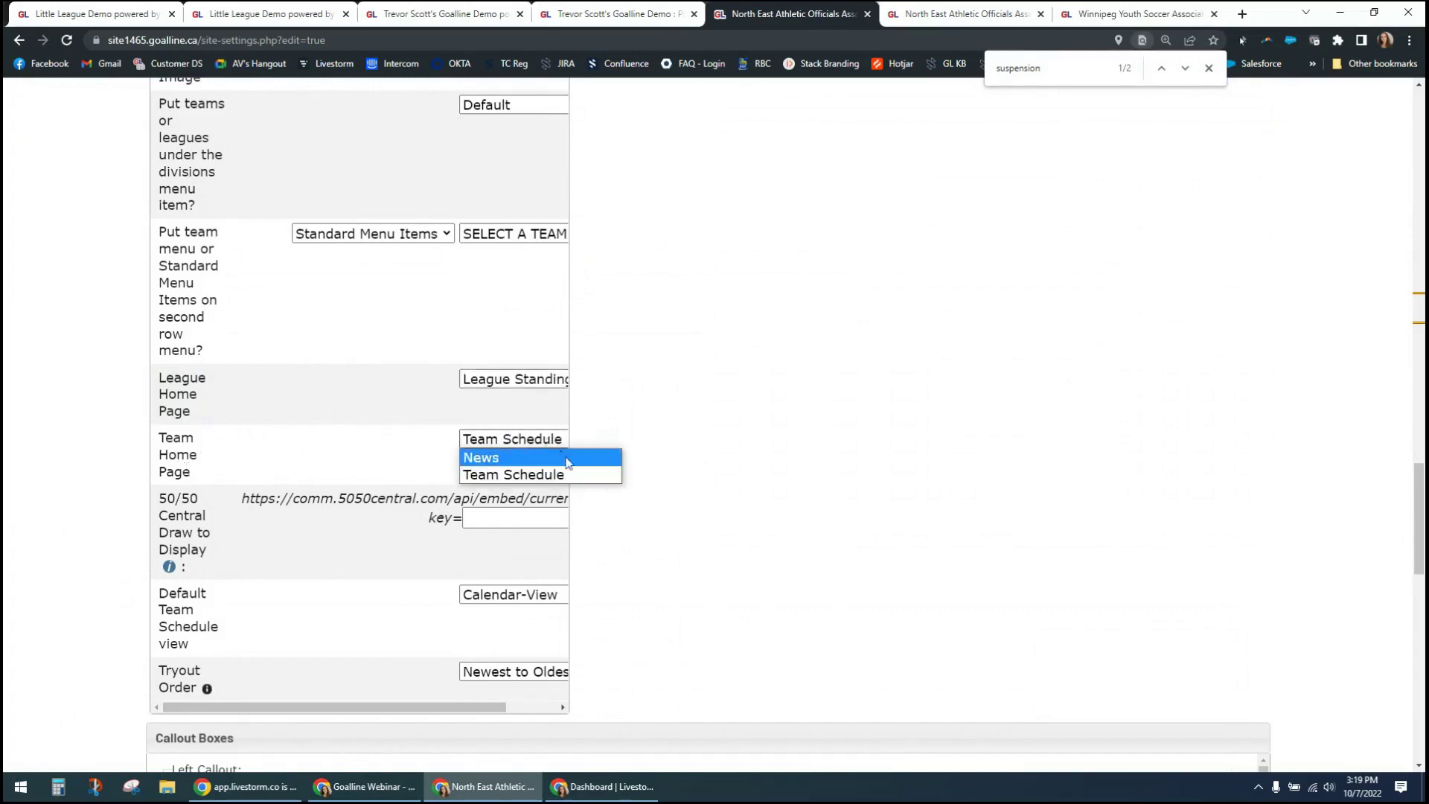
click(670, 495)
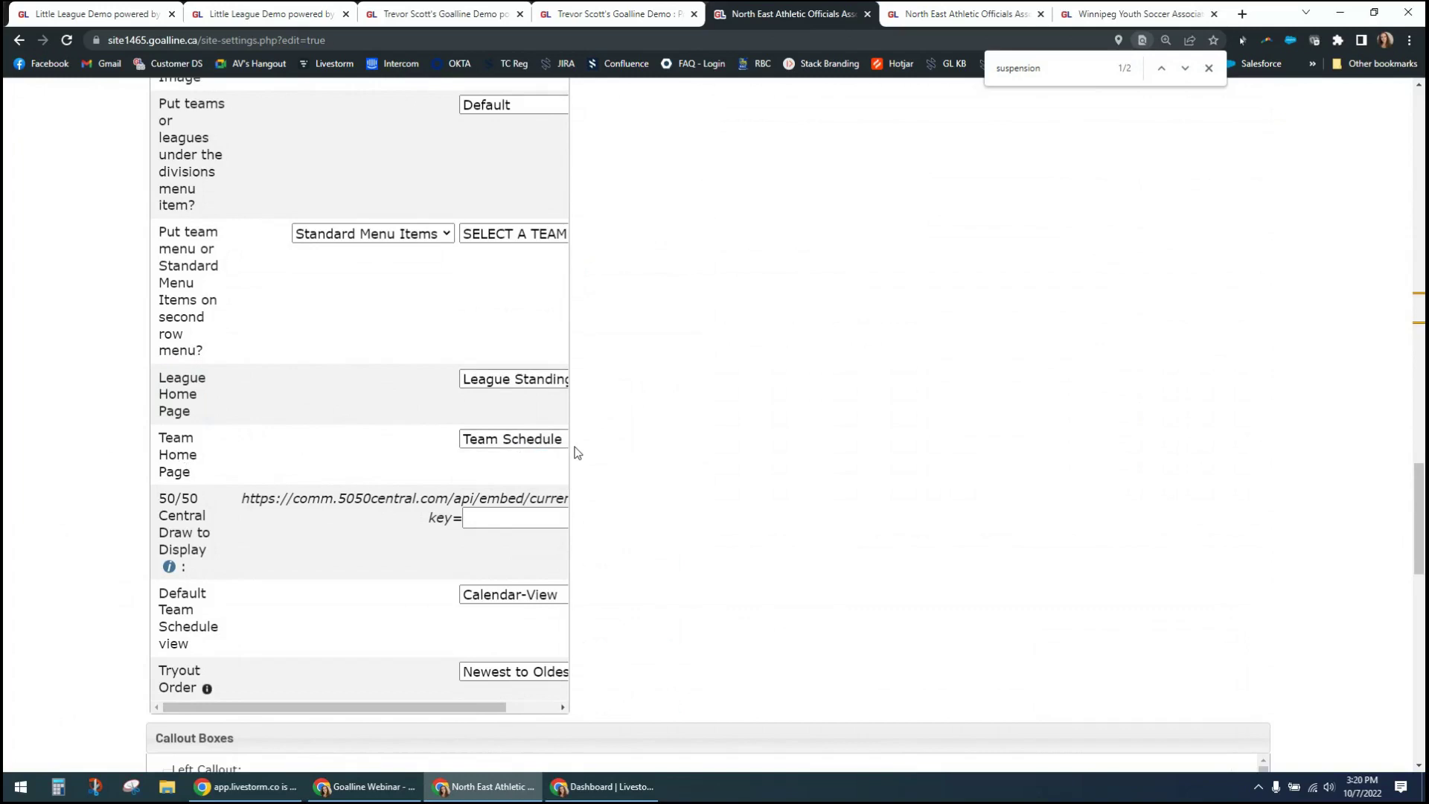
Step: Review the choices for Team Home Page and for putting teams or leagues under the divisions menu item, leaving both settings as they are
click(545, 440)
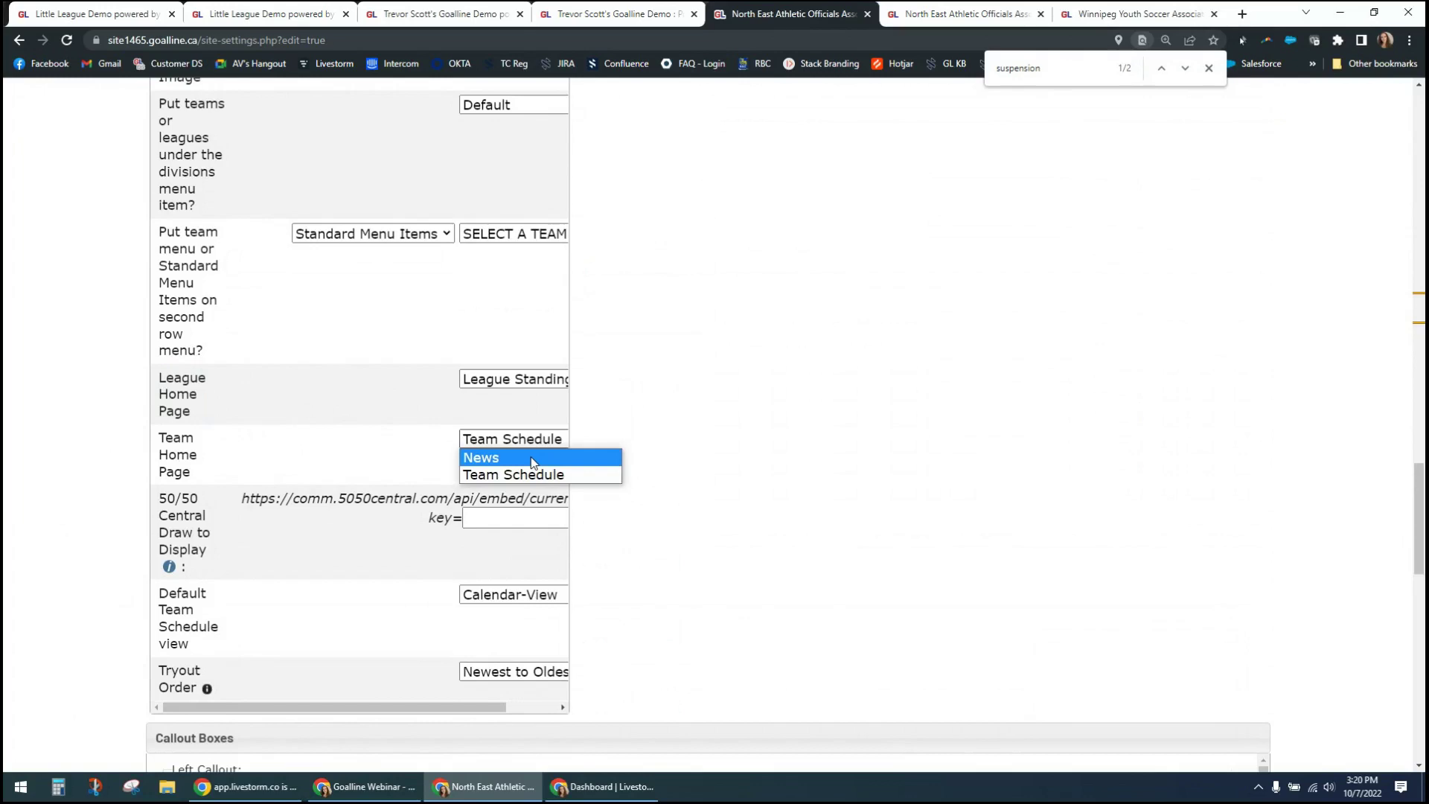
click(603, 446)
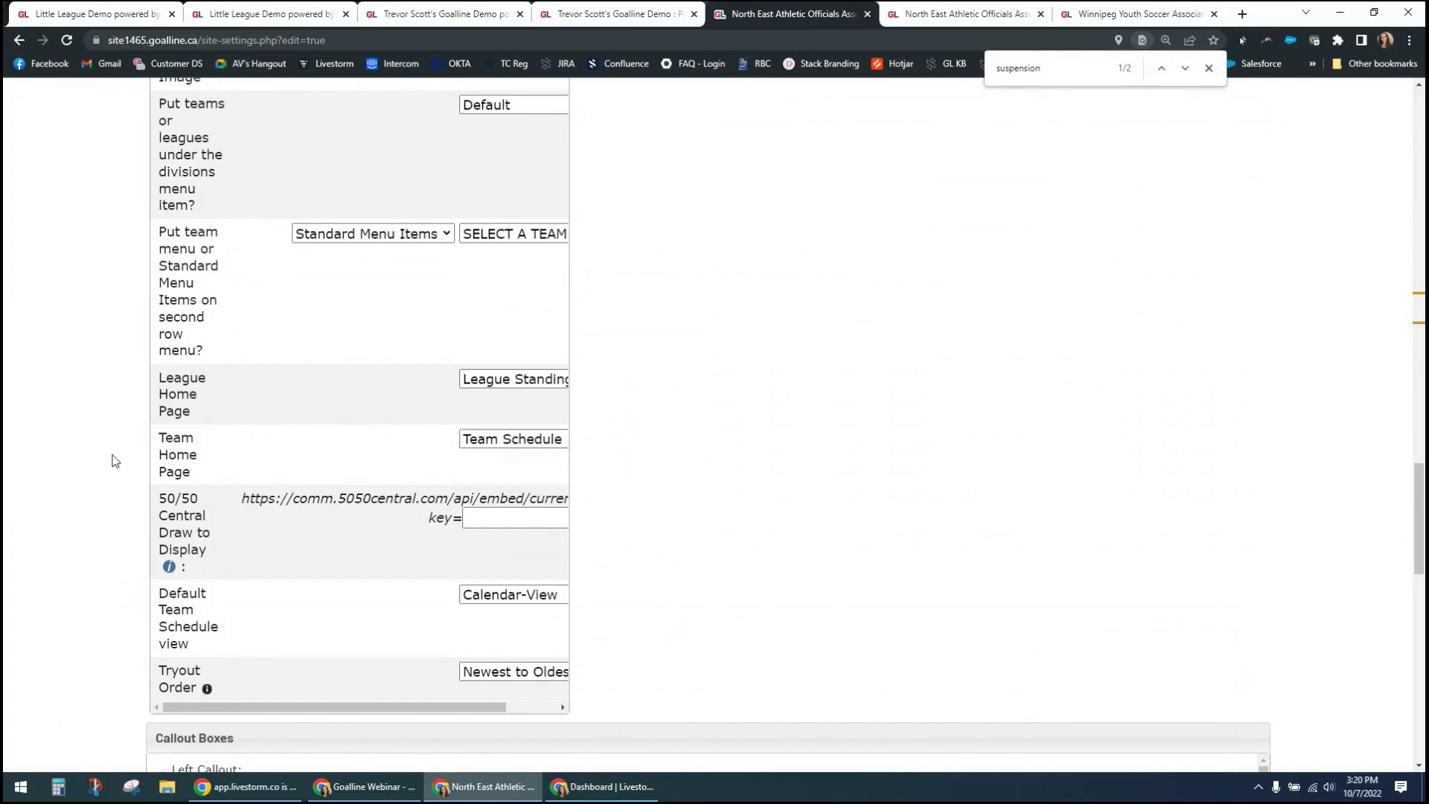
scroll(116, 462, up, 1)
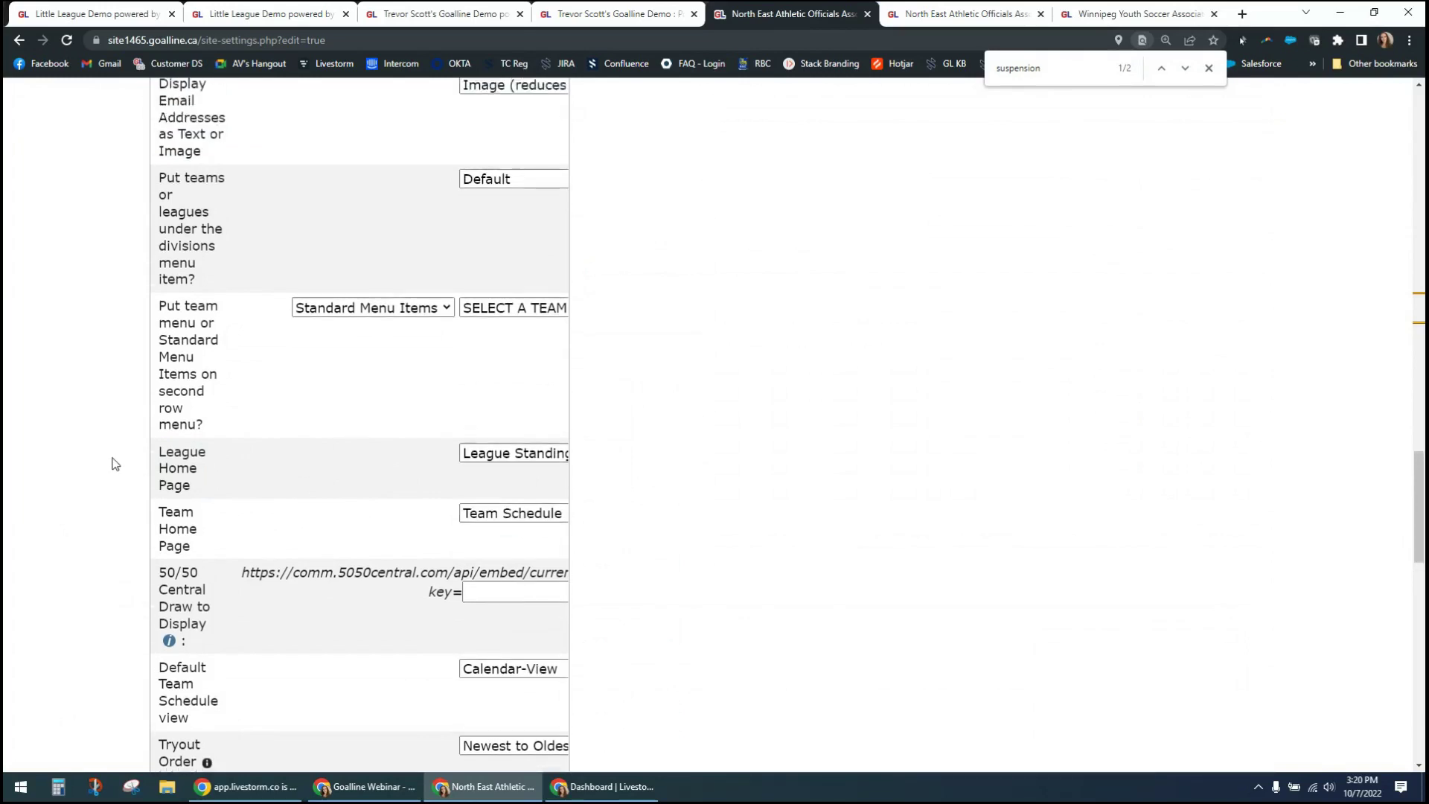
scroll(114, 461, up, 3)
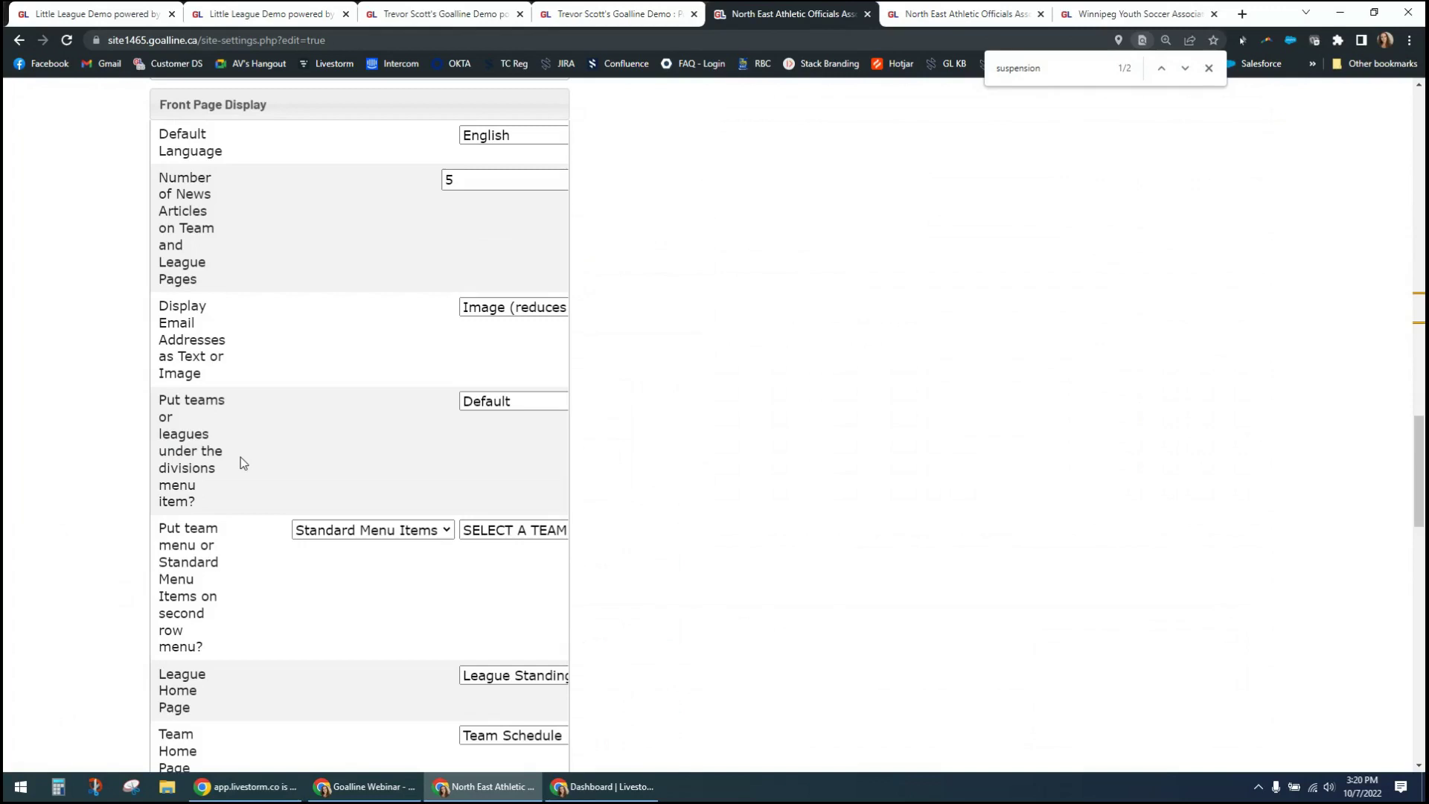
click(534, 406)
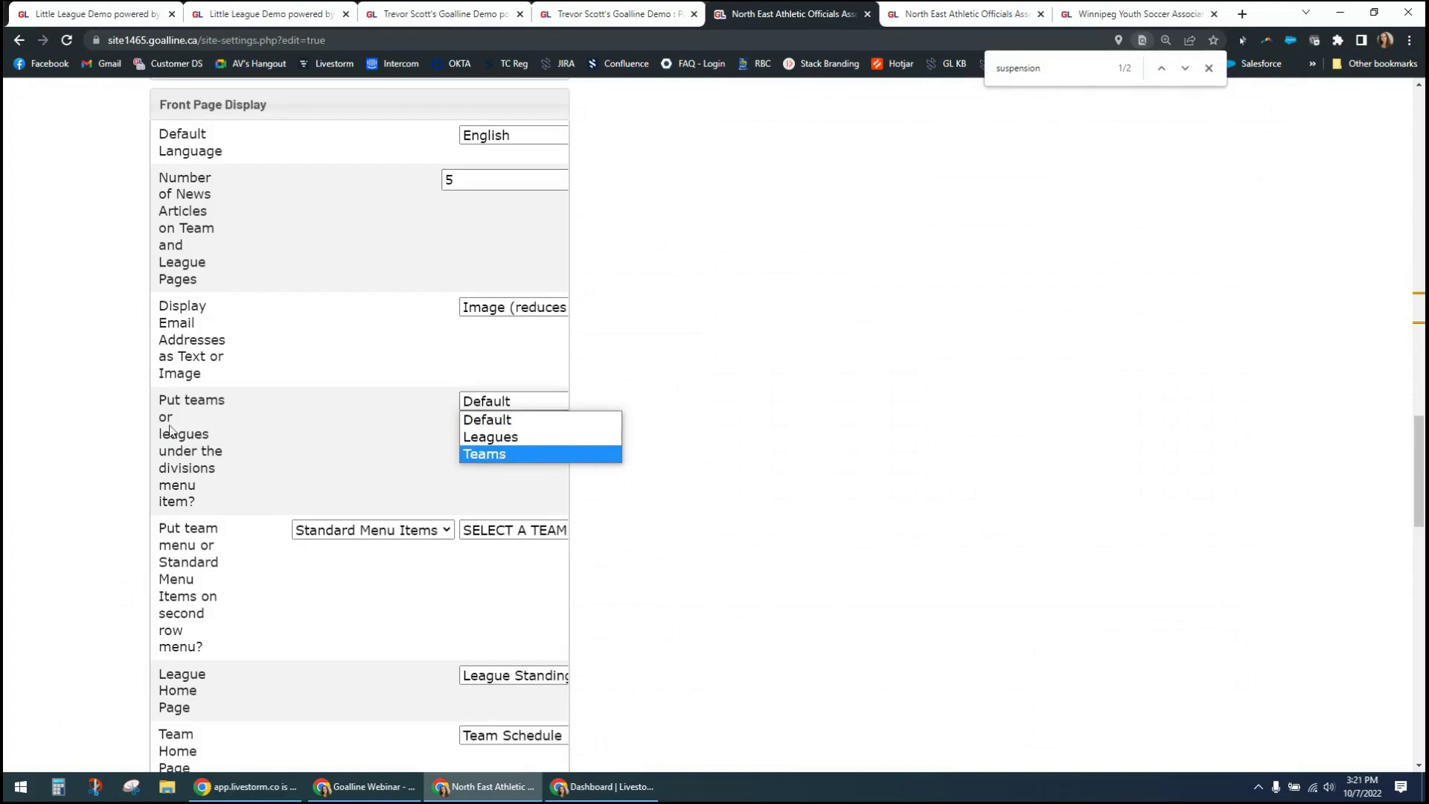
click(160, 469)
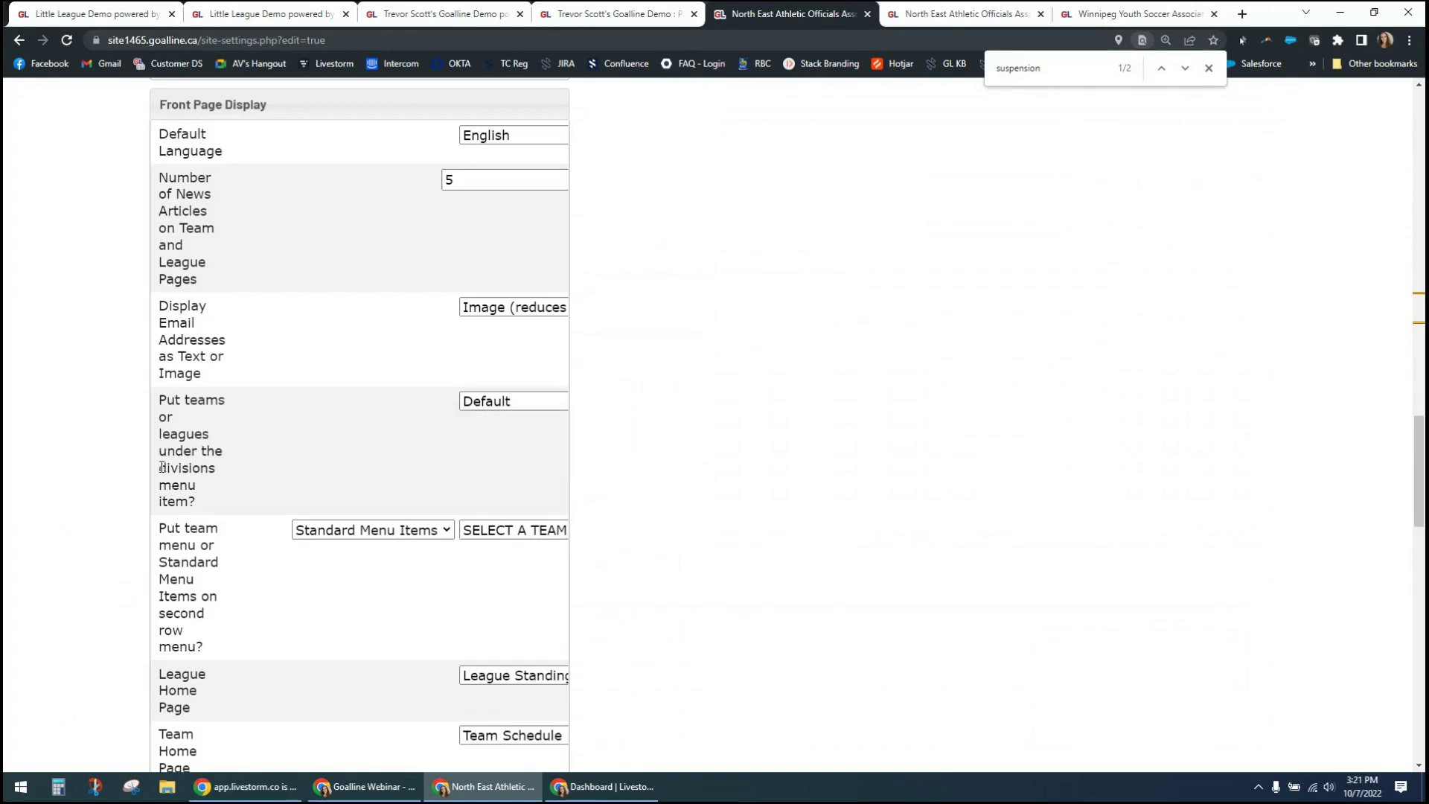
drag(160, 469, 221, 474)
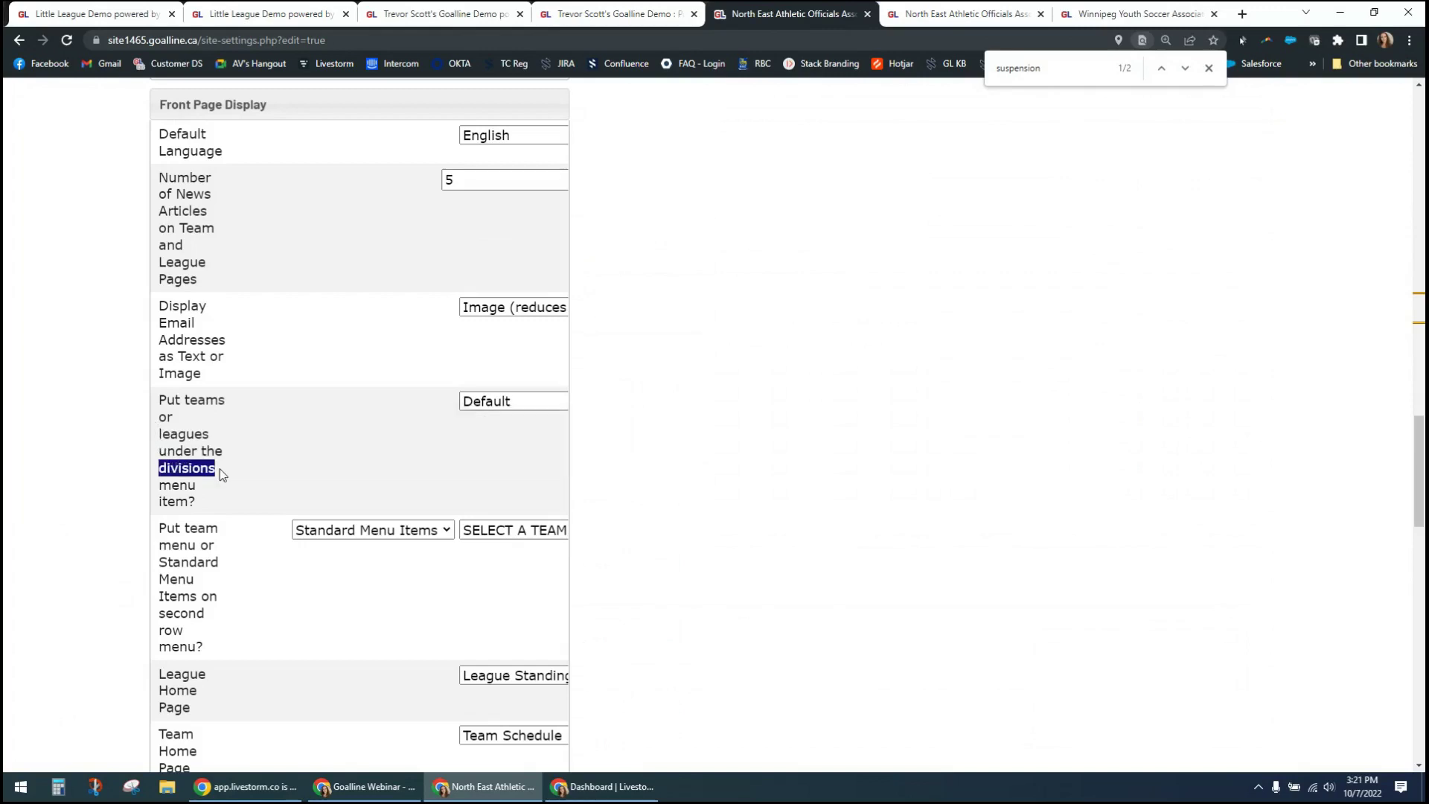
click(134, 495)
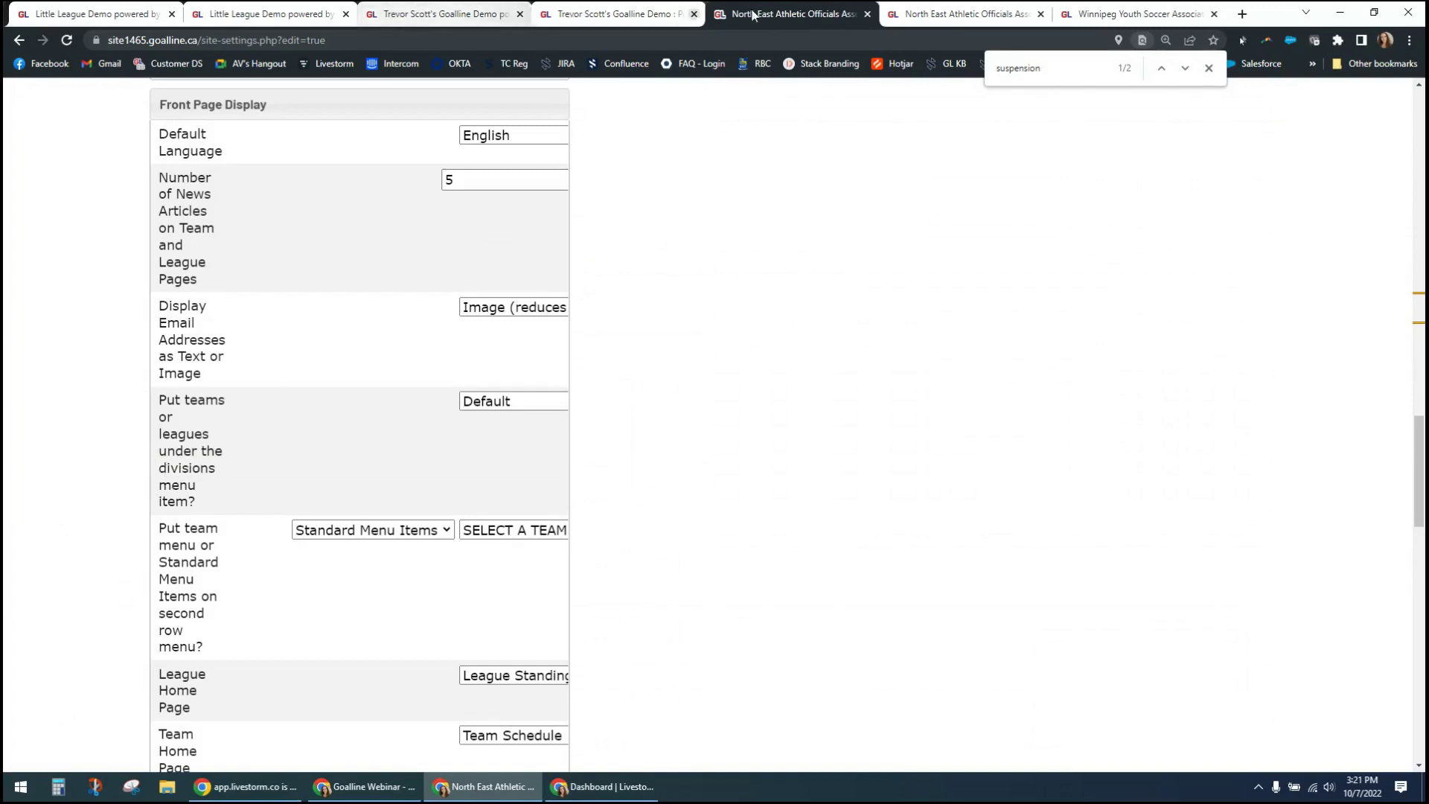
Step: Open the Hockey division page on the public North East Athletic Officials Association site and look over the Divisions and Teams menus
click(948, 15)
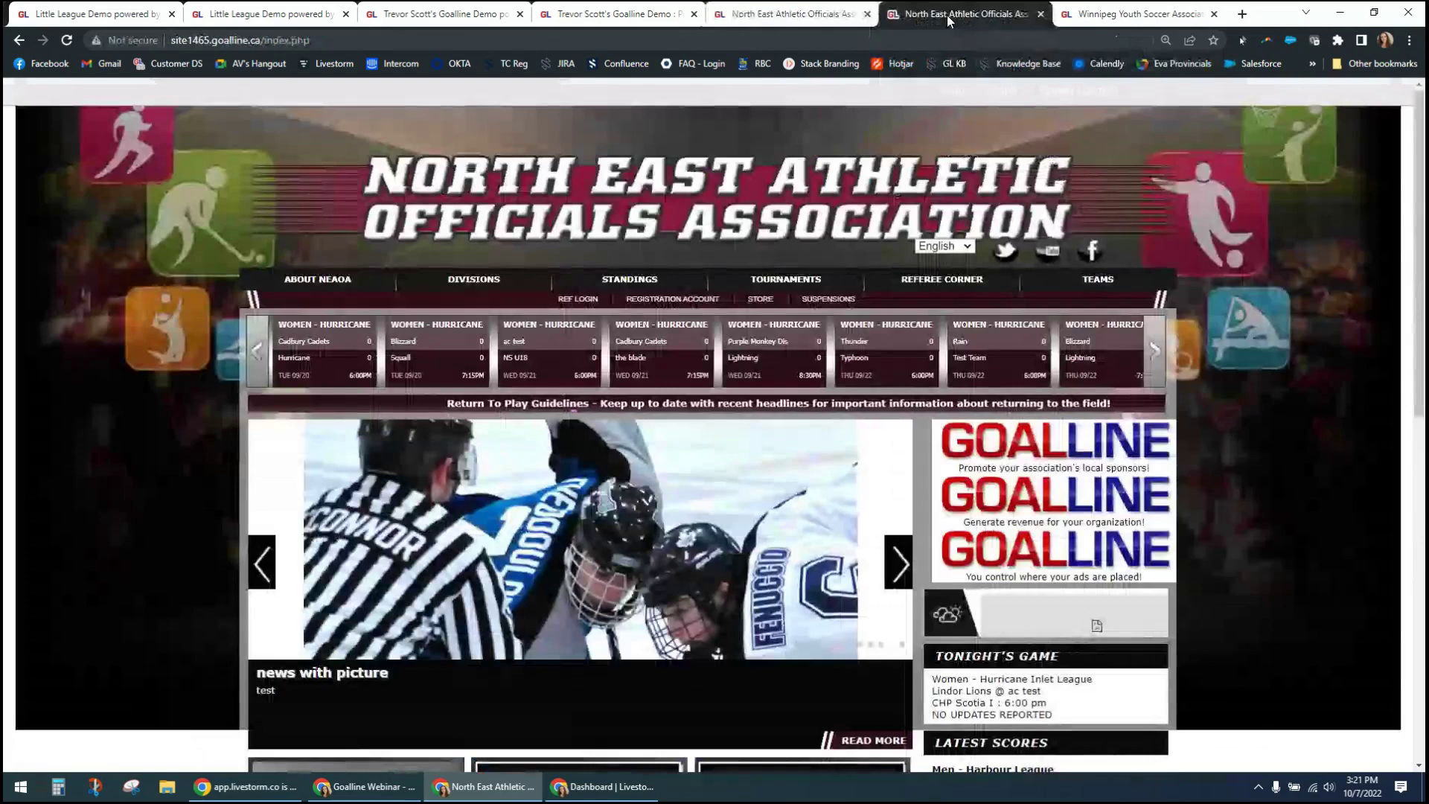
mouse_move(471, 286)
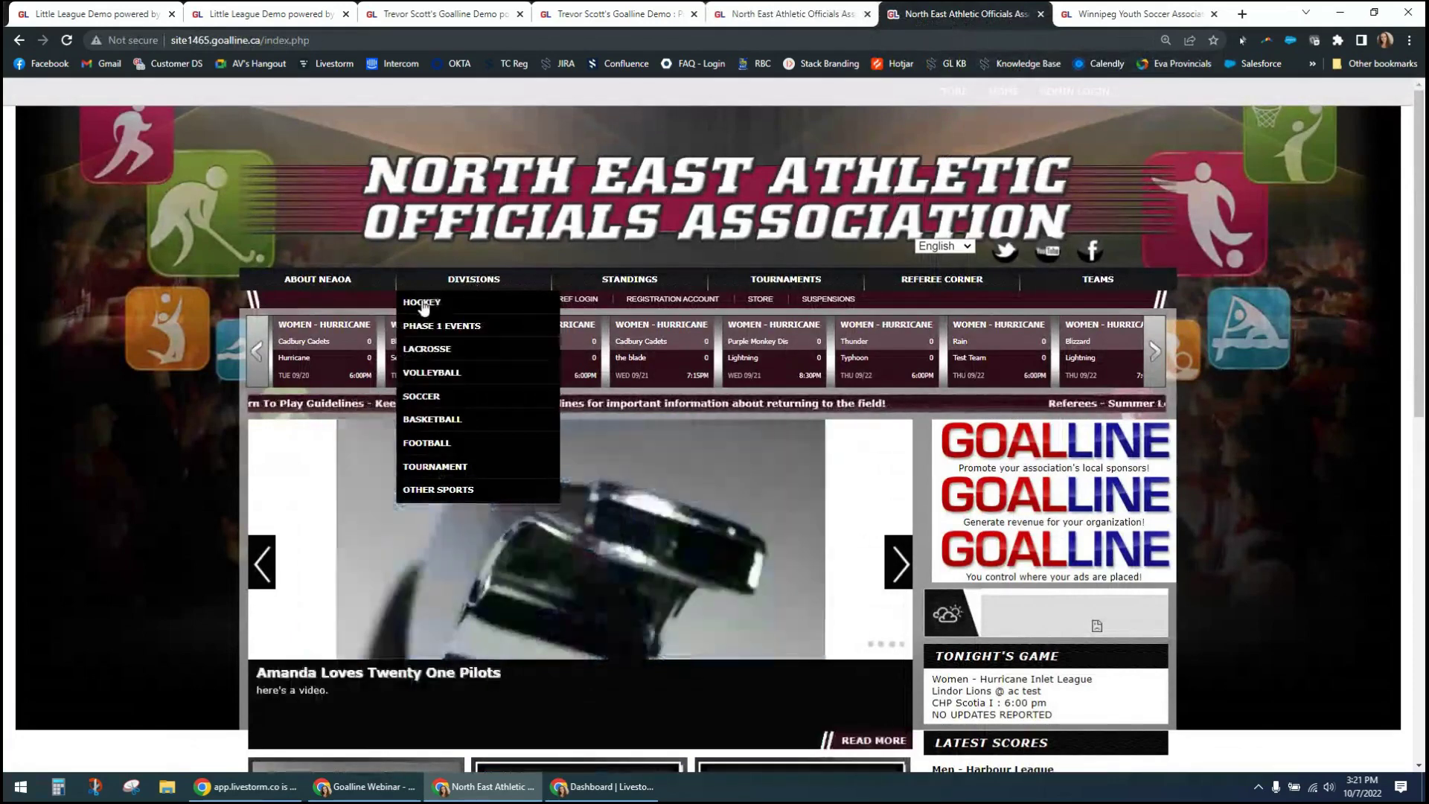
click(422, 304)
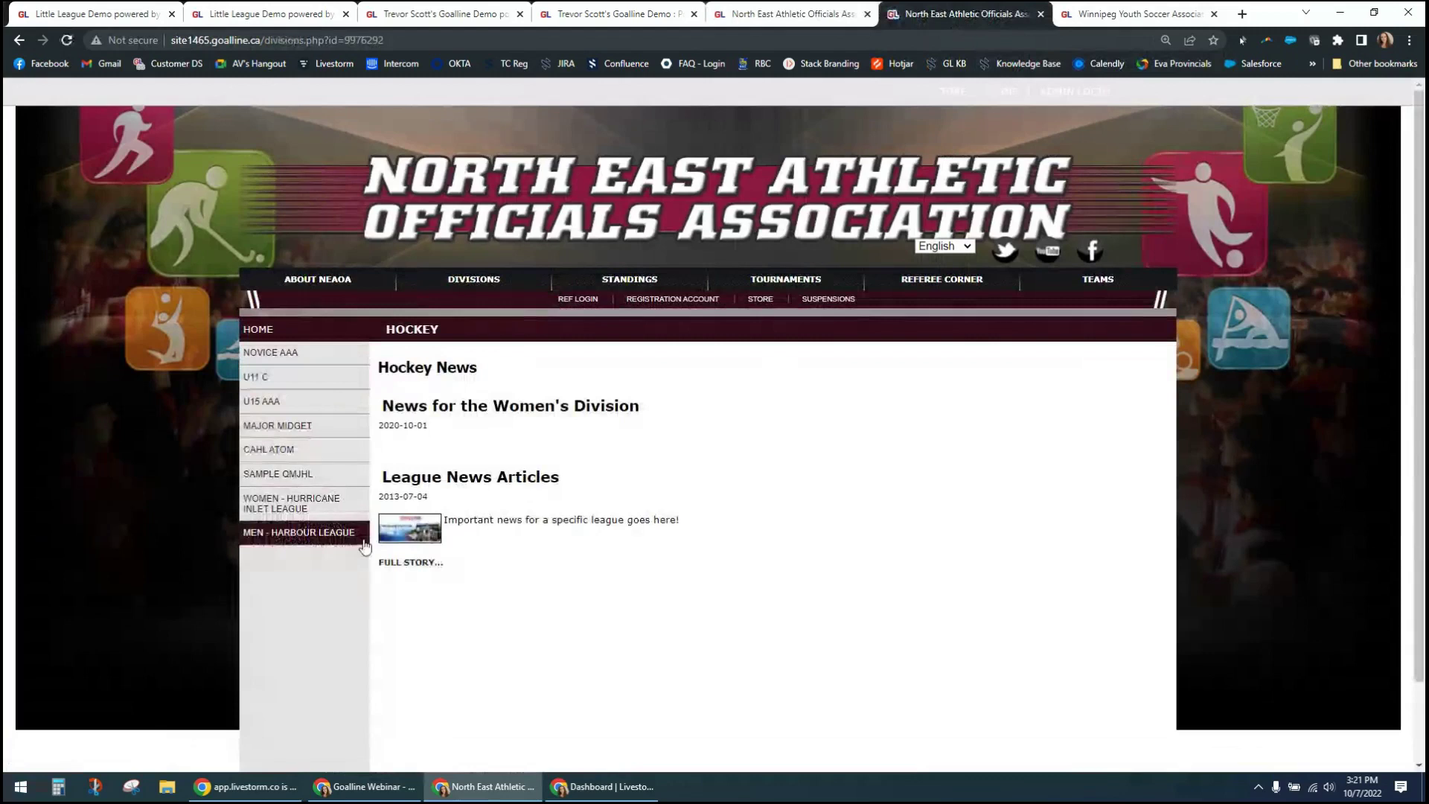
mouse_move(1094, 285)
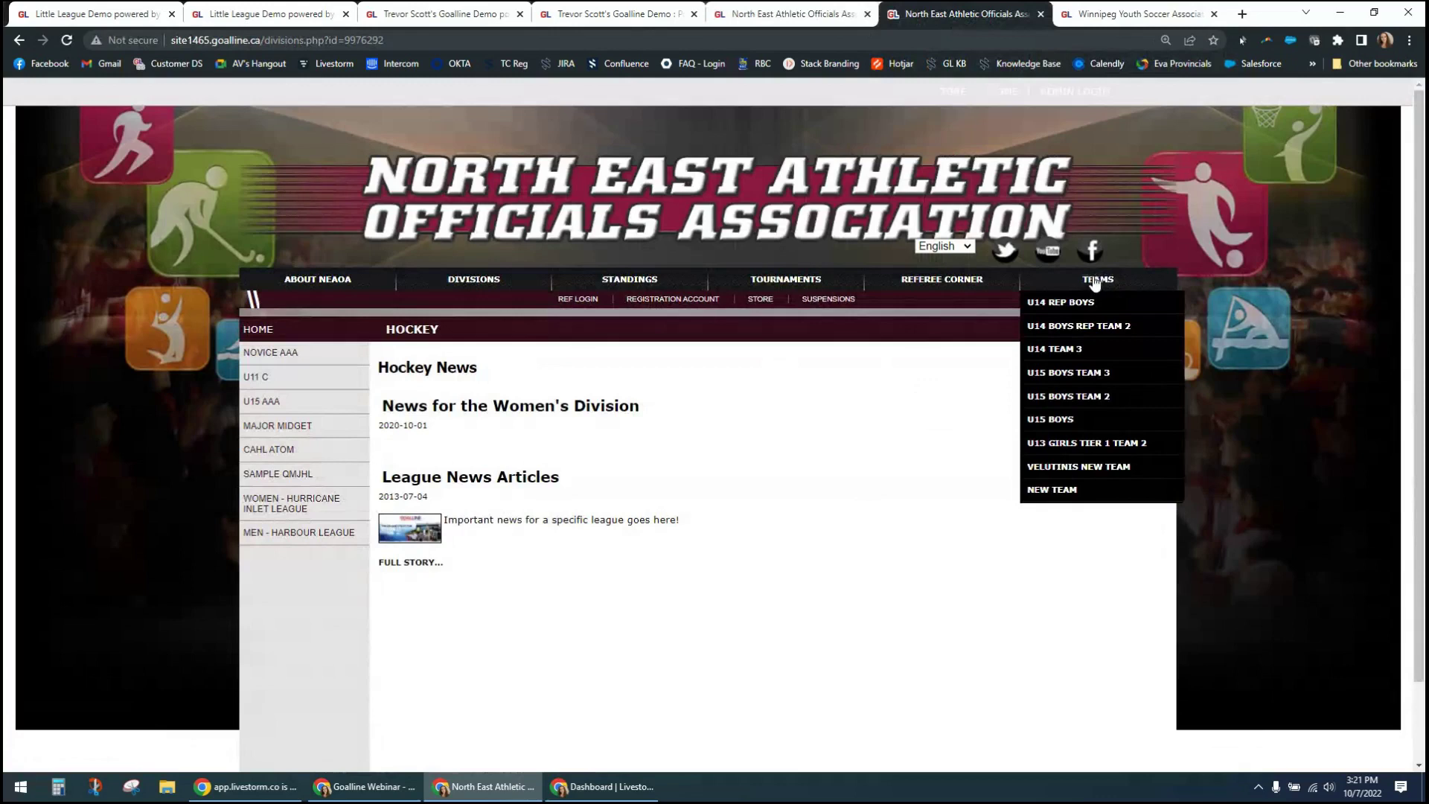
mouse_move(473, 282)
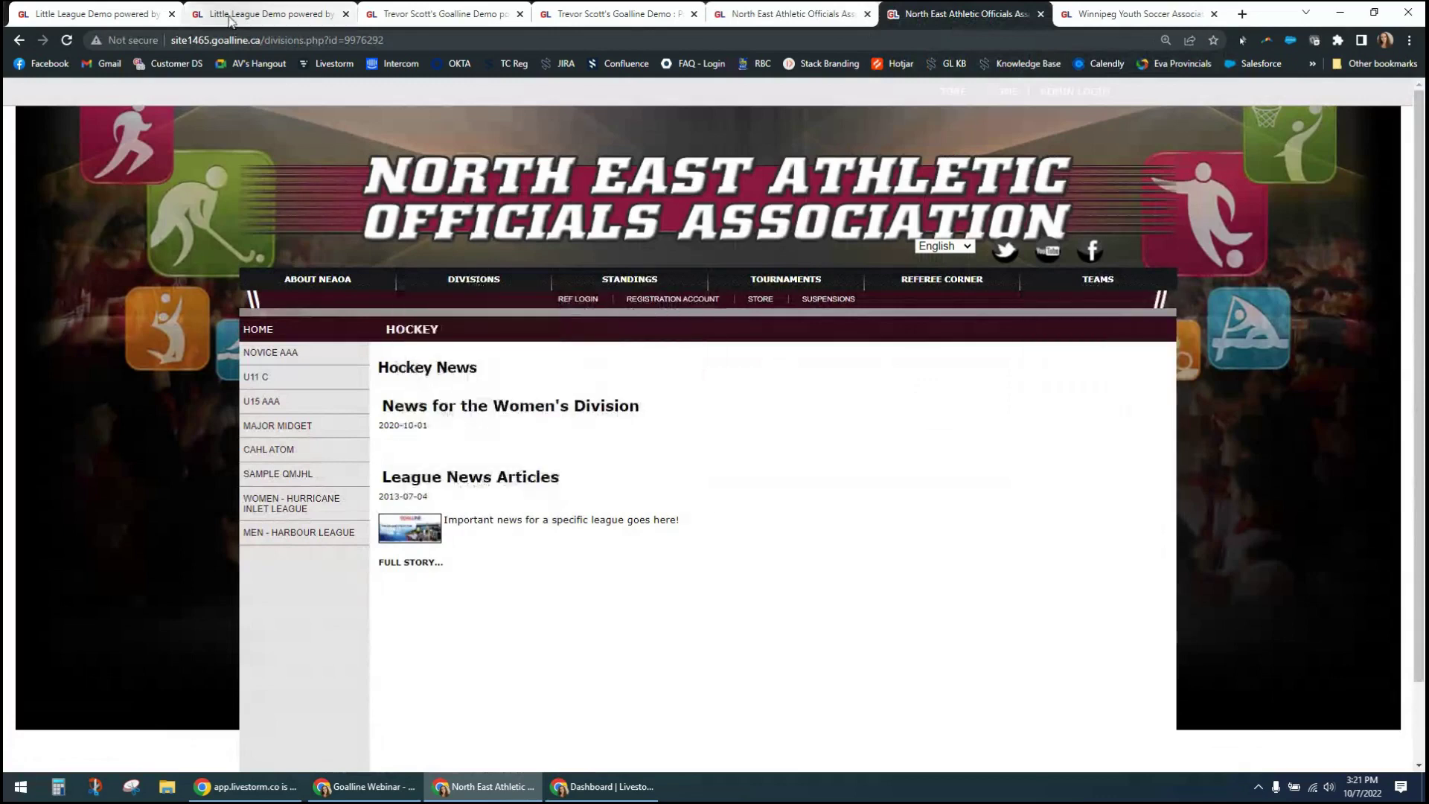
Step: Return to the association's site settings and recheck the choices for what goes under the divisions menu item, keeping Default
click(135, 9)
click(785, 13)
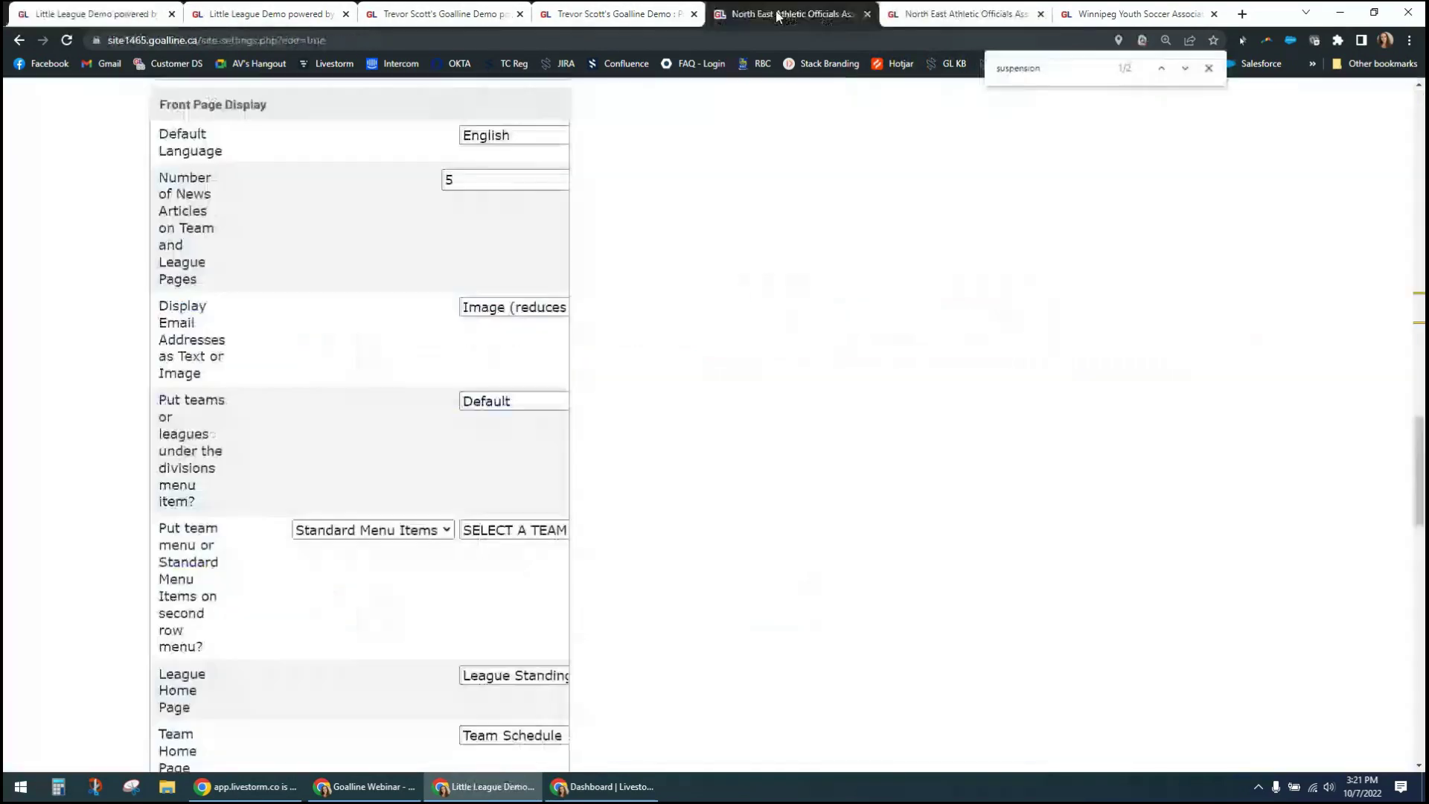
click(486, 403)
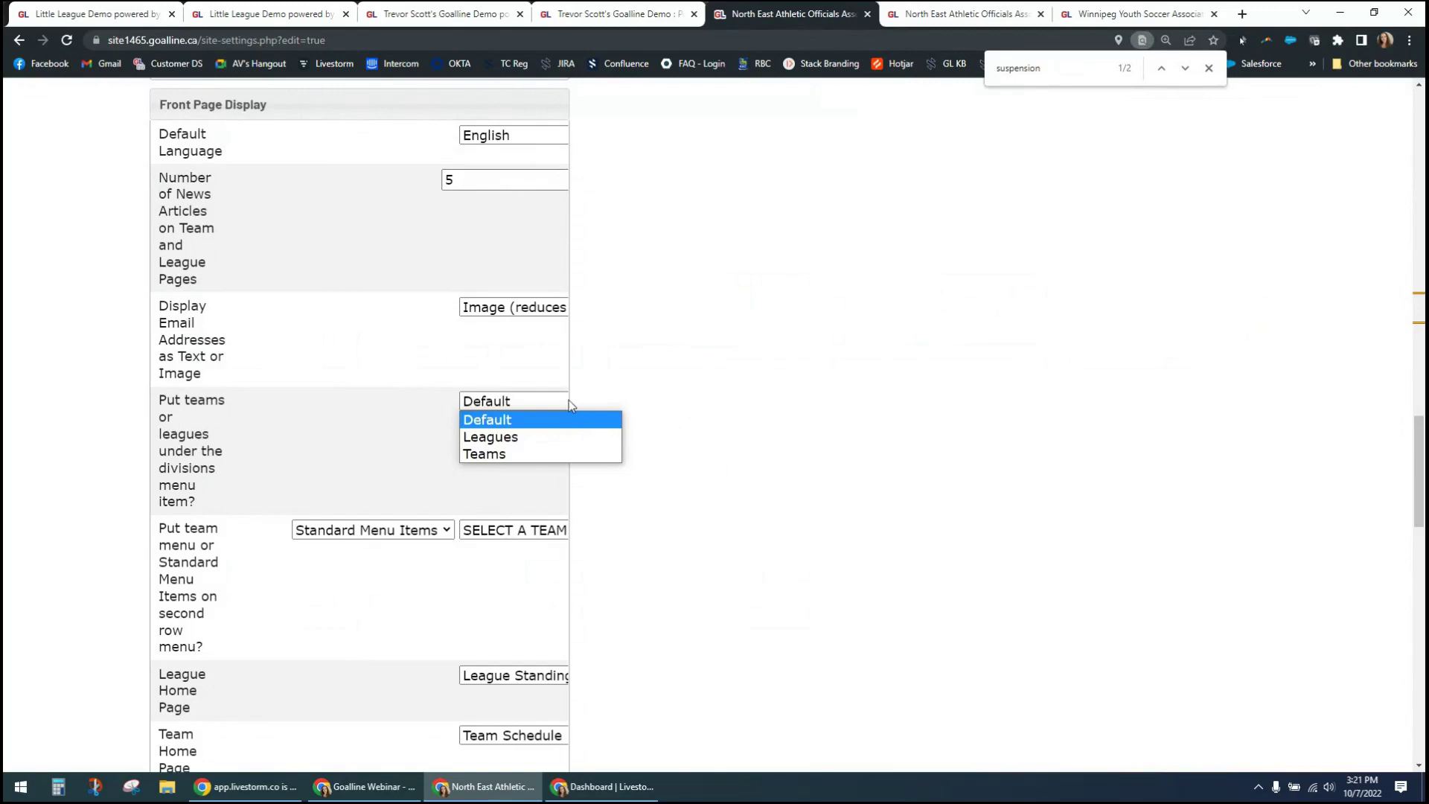
click(713, 430)
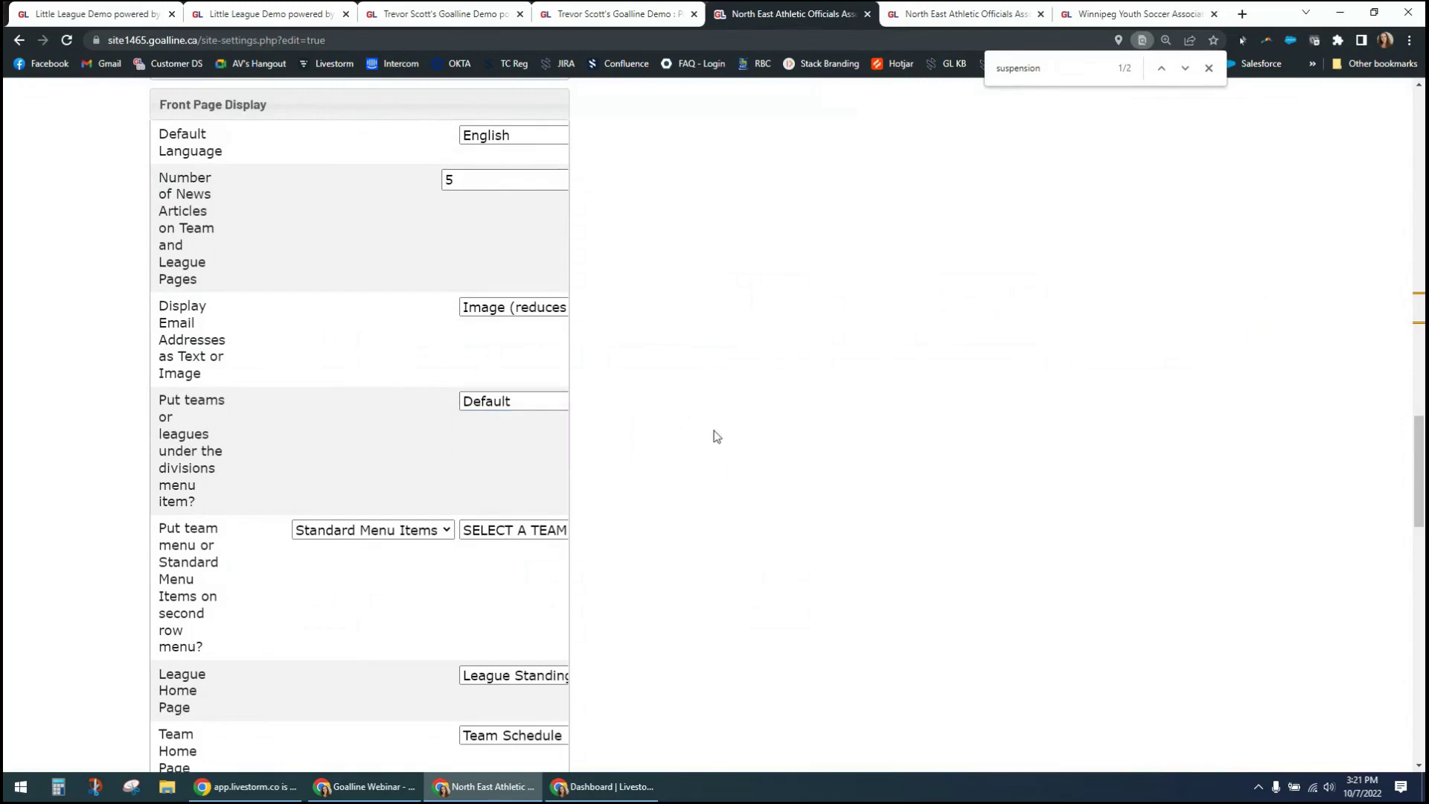
Step: Find the Callout Boxes settings and review the content types available for the Left Callout, keeping Image Upload with Text
scroll(709, 431, down, 1)
scroll(711, 444, down, 10)
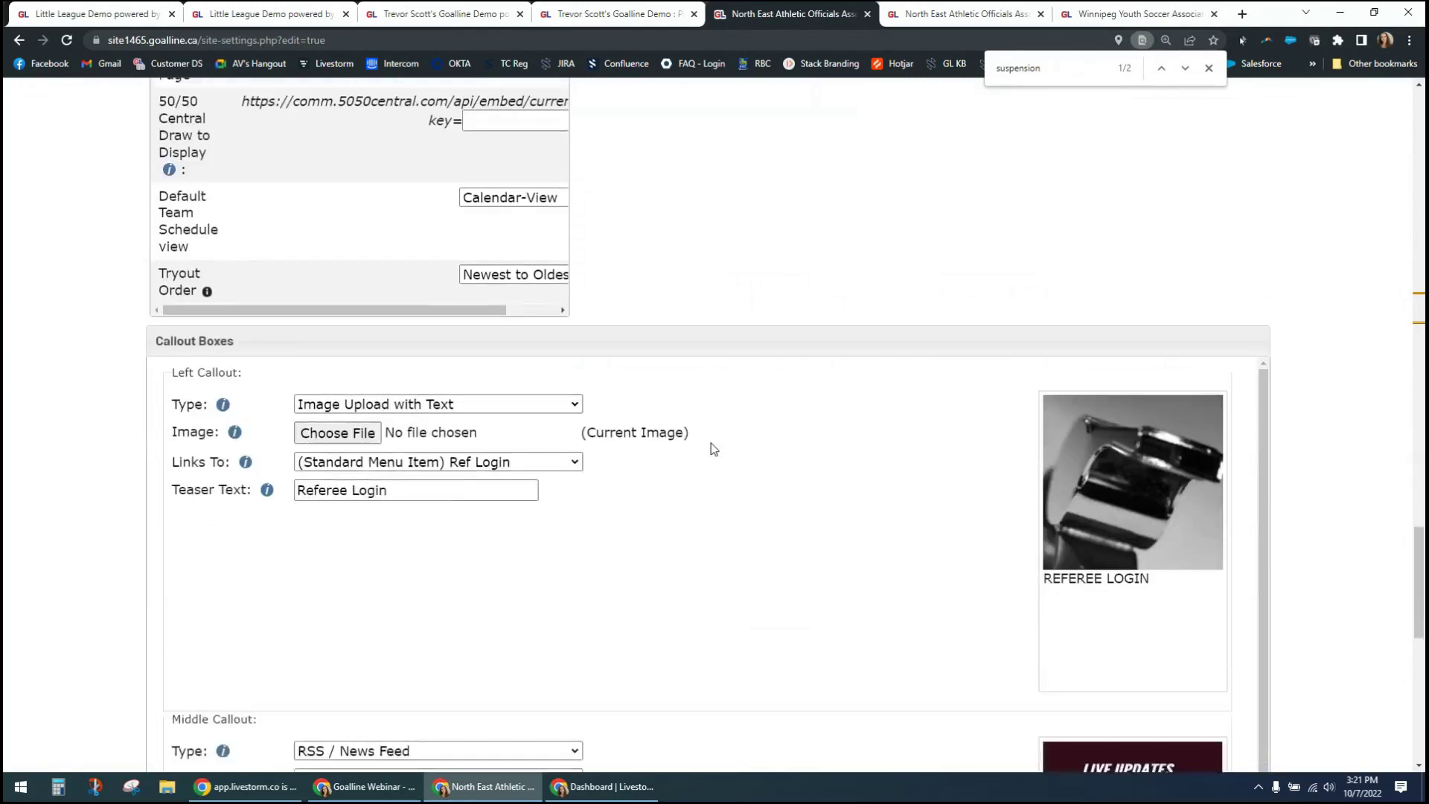
scroll(712, 444, up, 2)
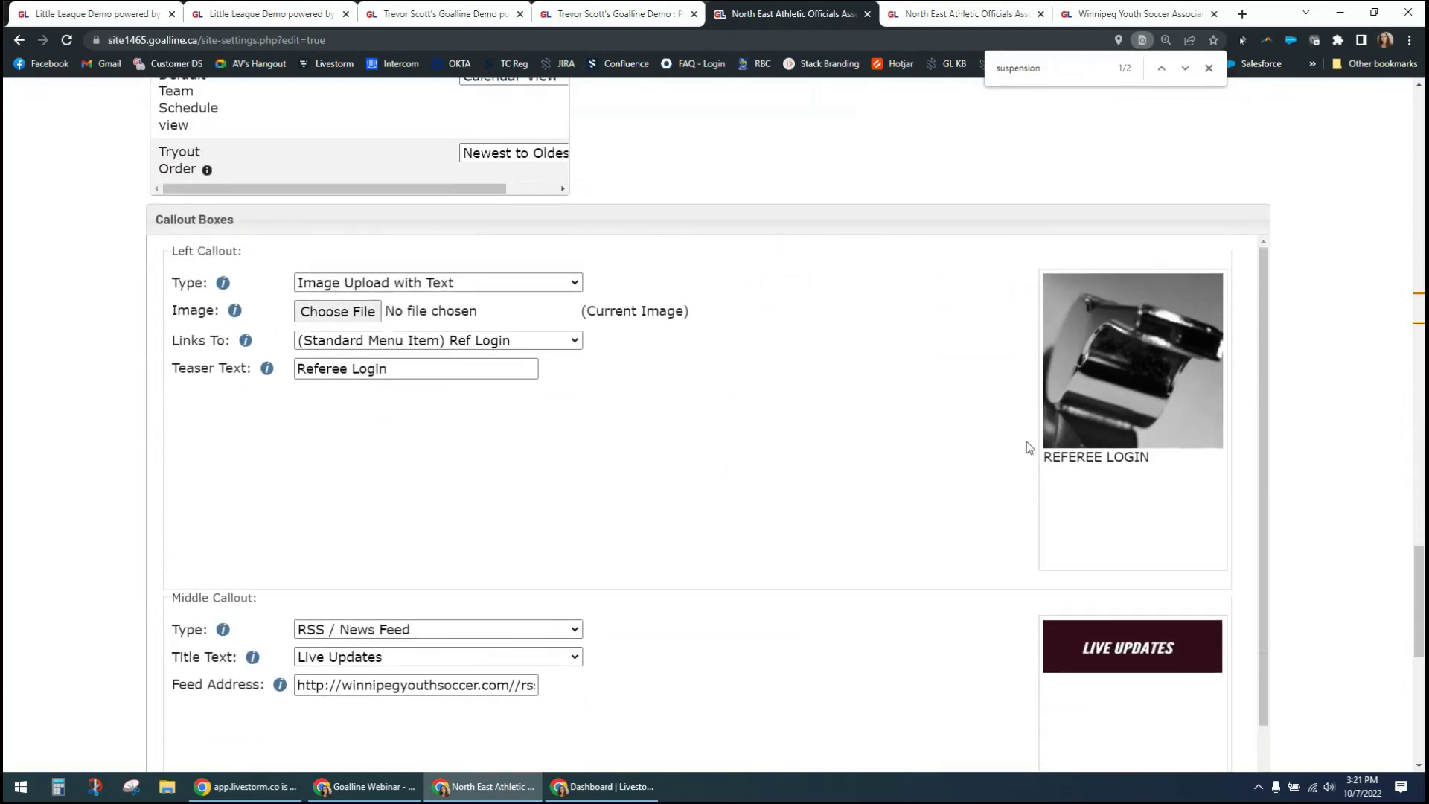
scroll(1342, 455, up, 1)
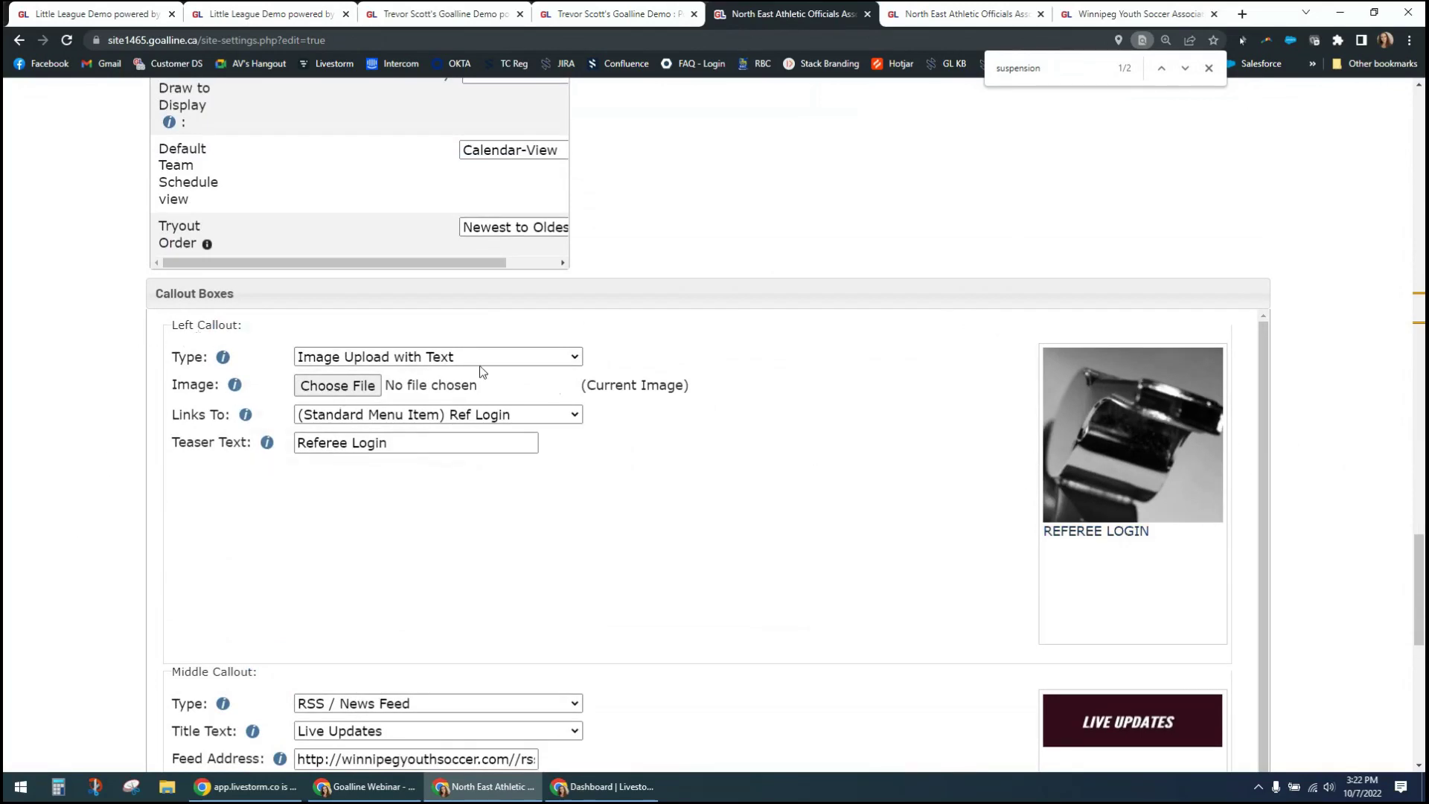
click(572, 358)
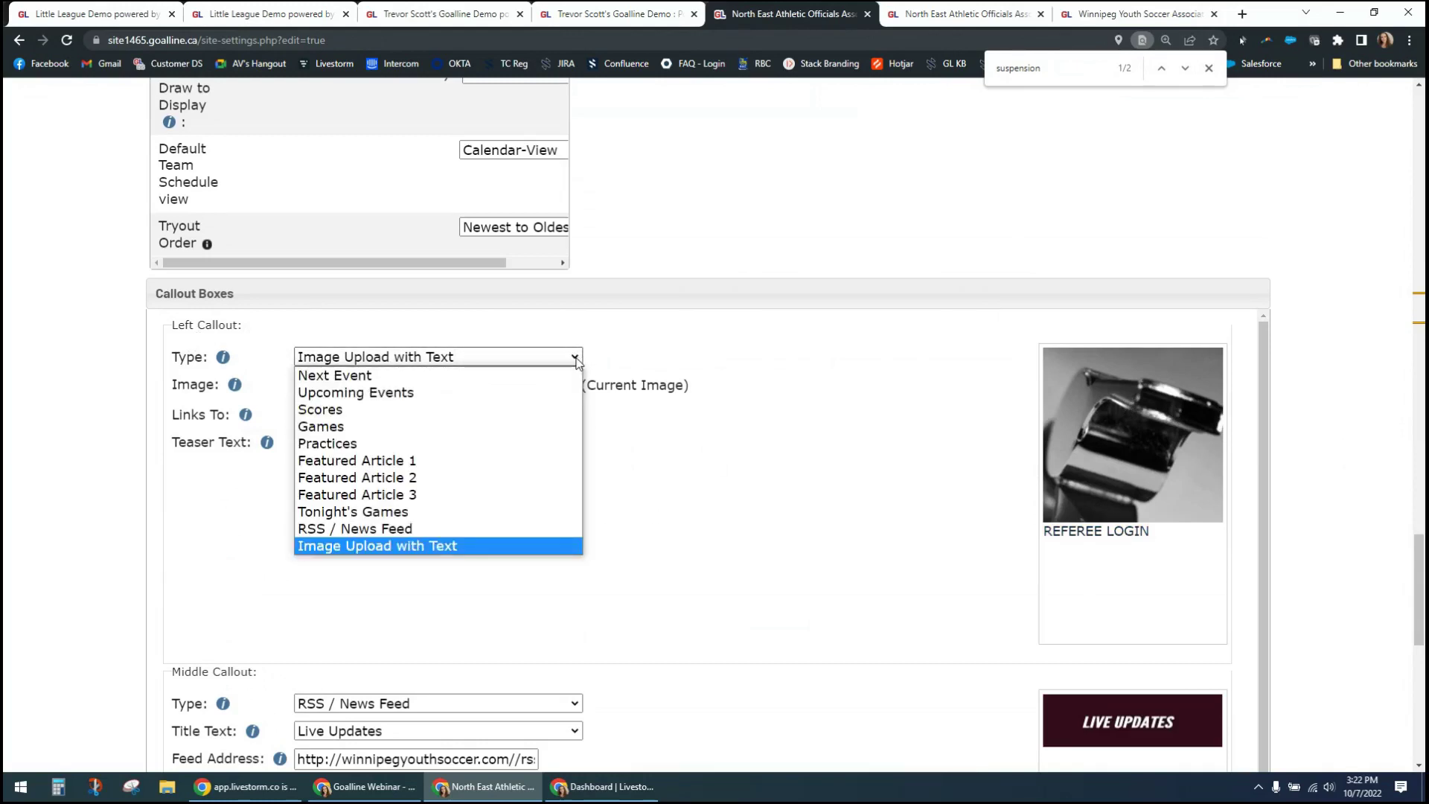
click(577, 363)
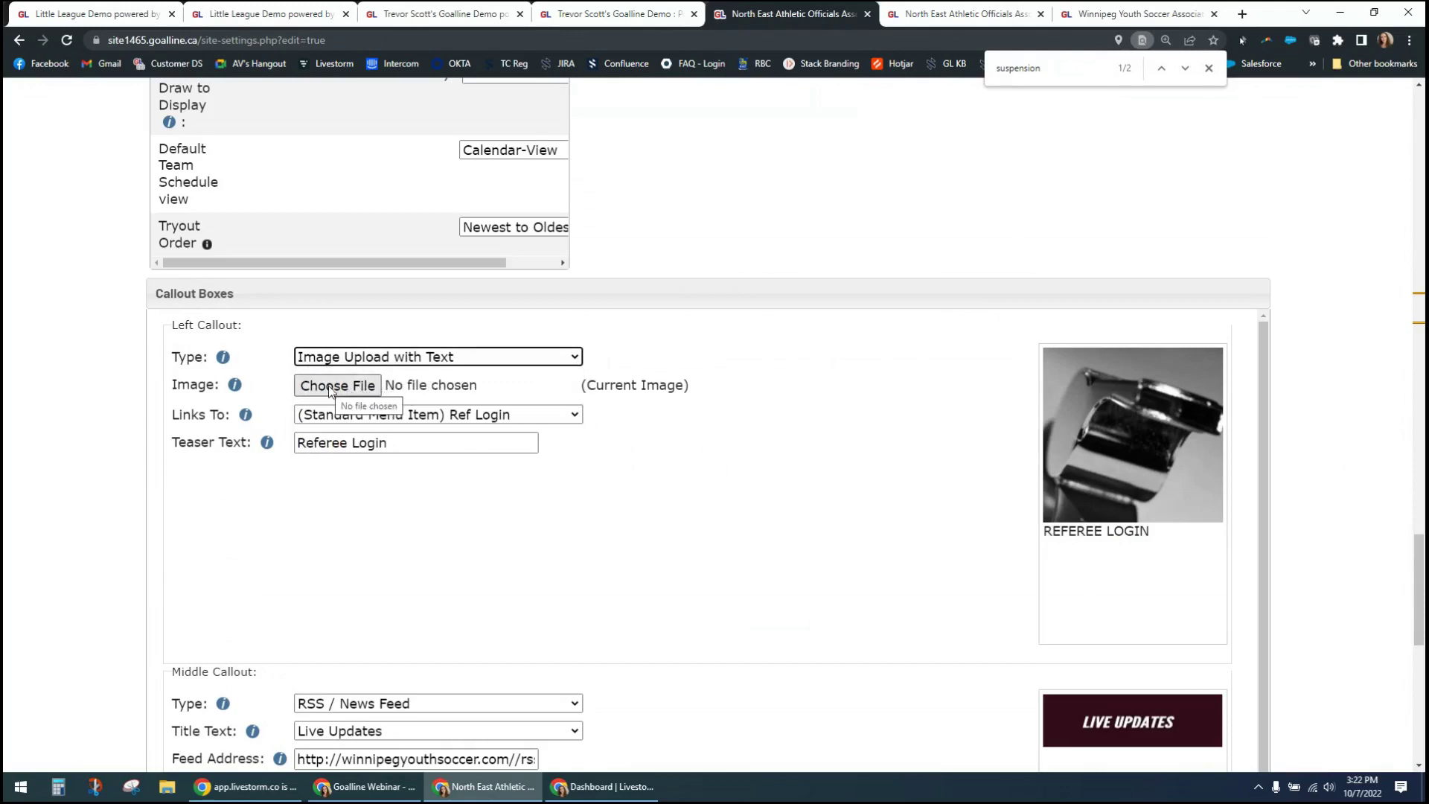
Step: Look through the pages and standard menu items the Left Callout can link to, keeping Ref Login
click(185, 418)
triple_click(186, 417)
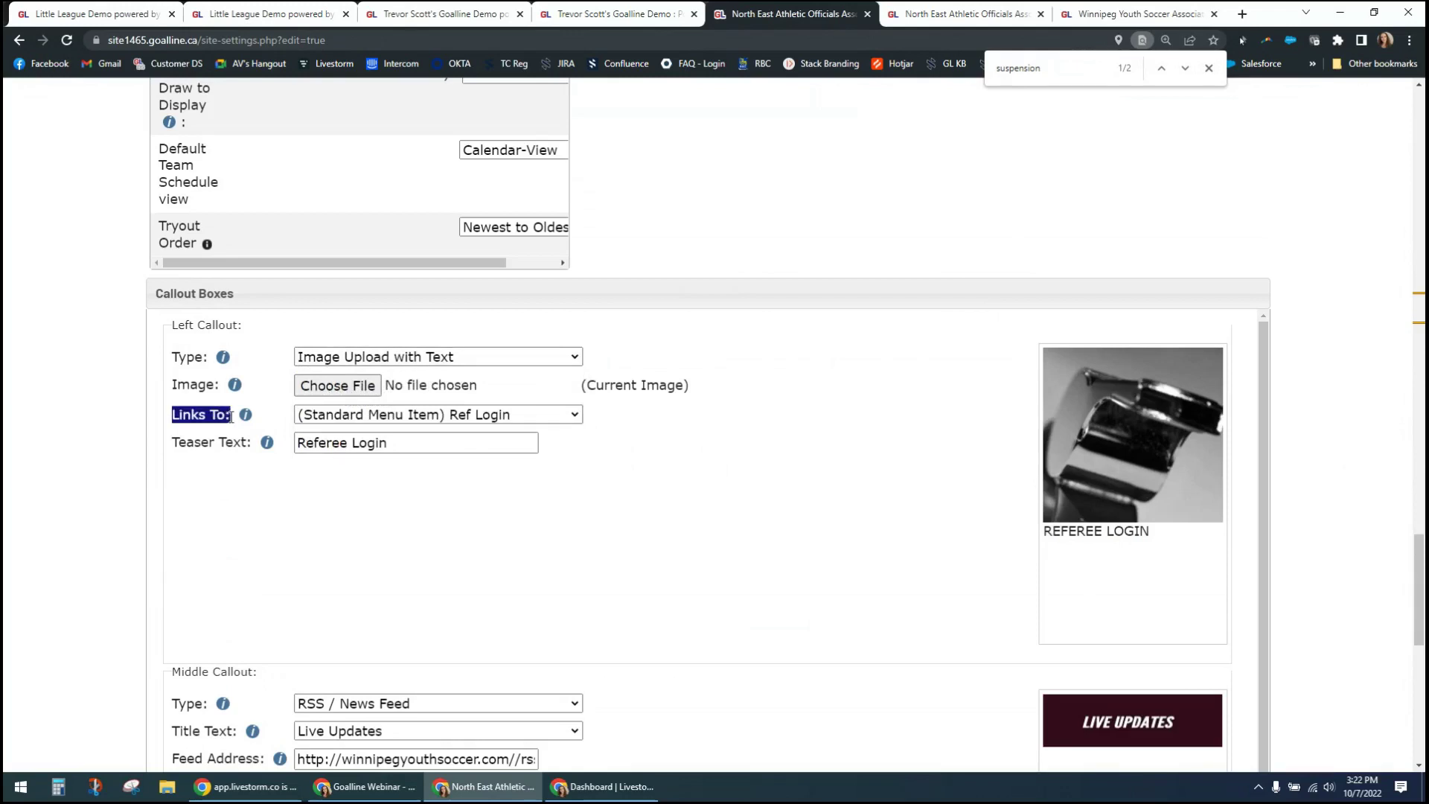
click(635, 431)
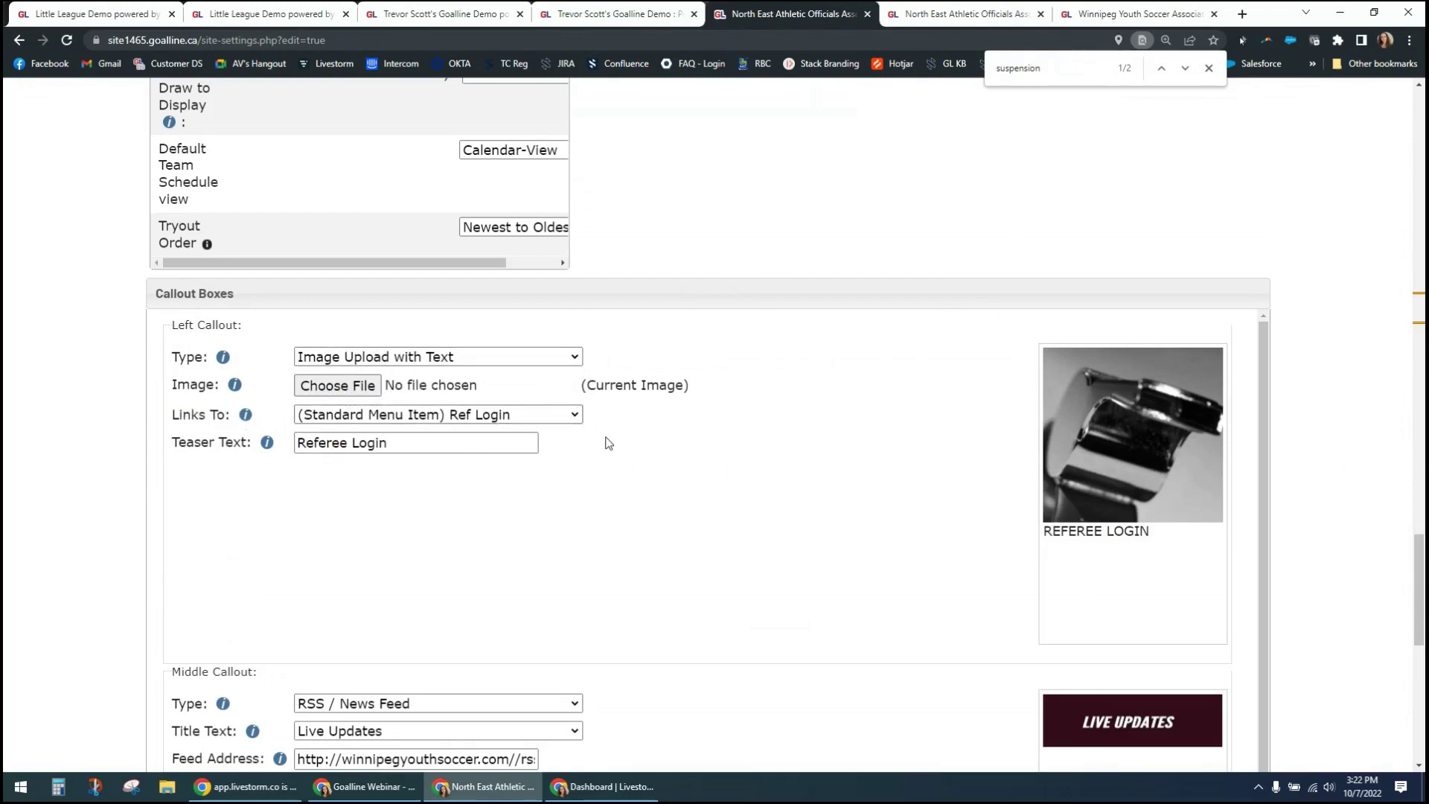
click(575, 416)
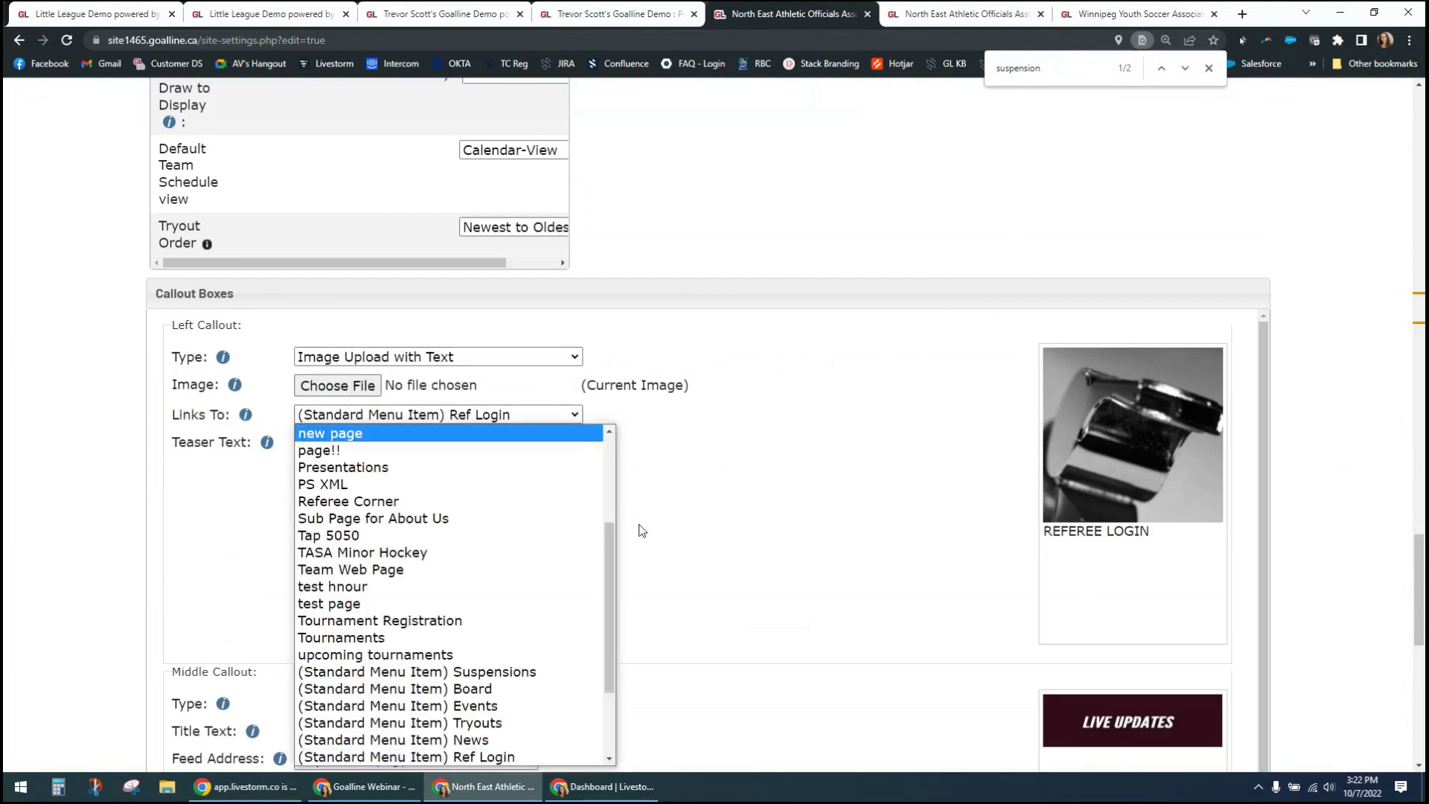
drag(610, 558, 620, 633)
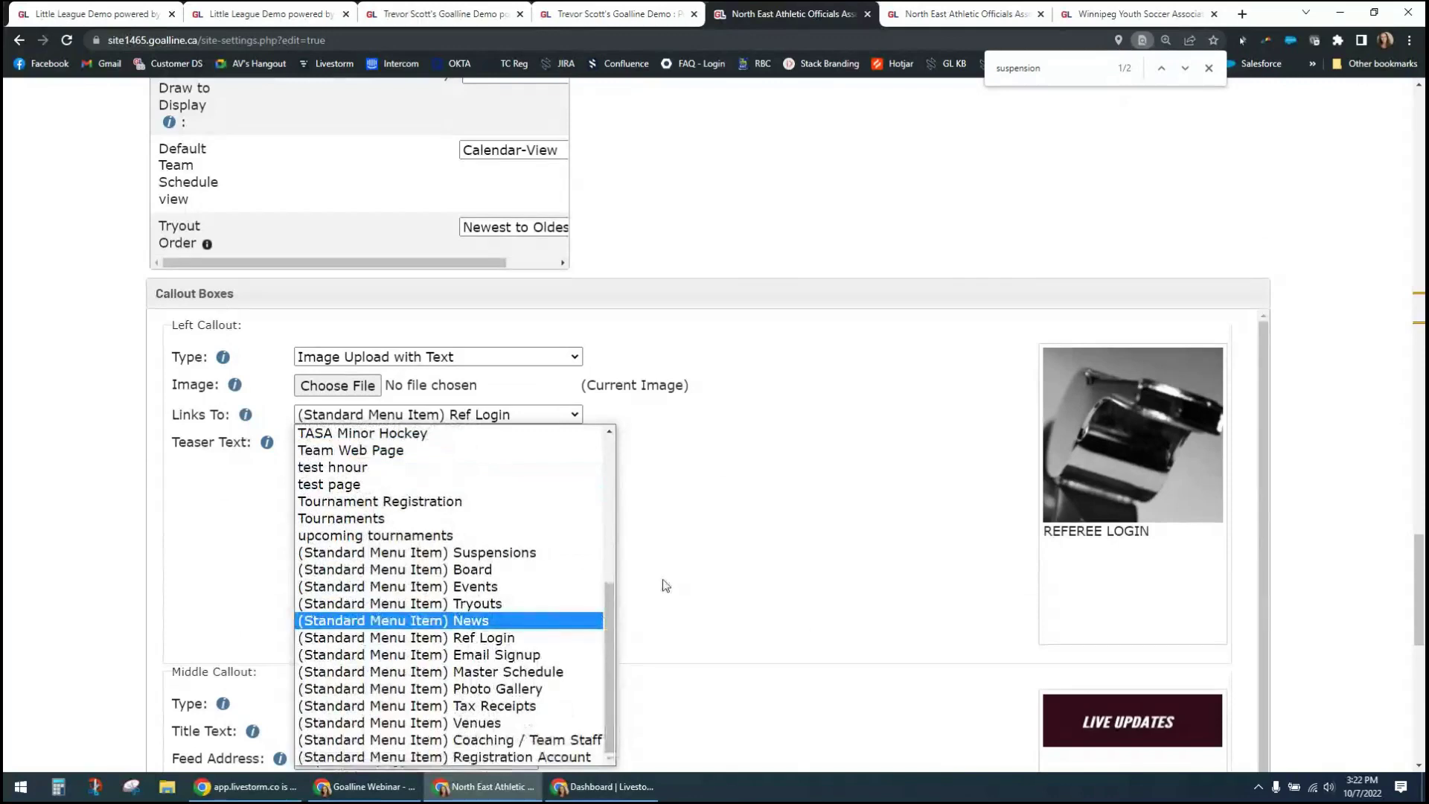
click(767, 553)
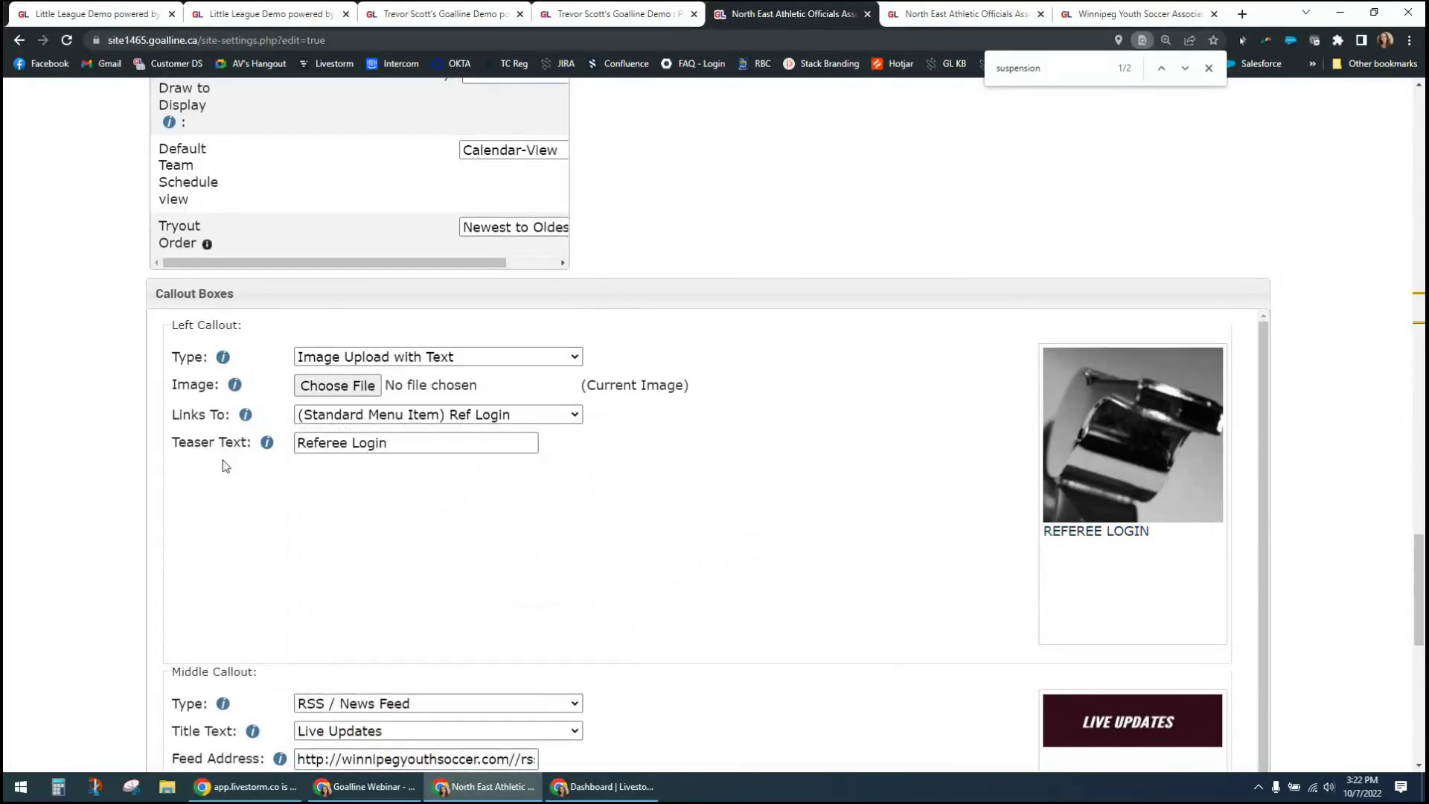
Step: Examine the Left Callout's Teaser Text and how it appears under the image in the preview
drag(194, 443, 233, 441)
drag(533, 443, 277, 449)
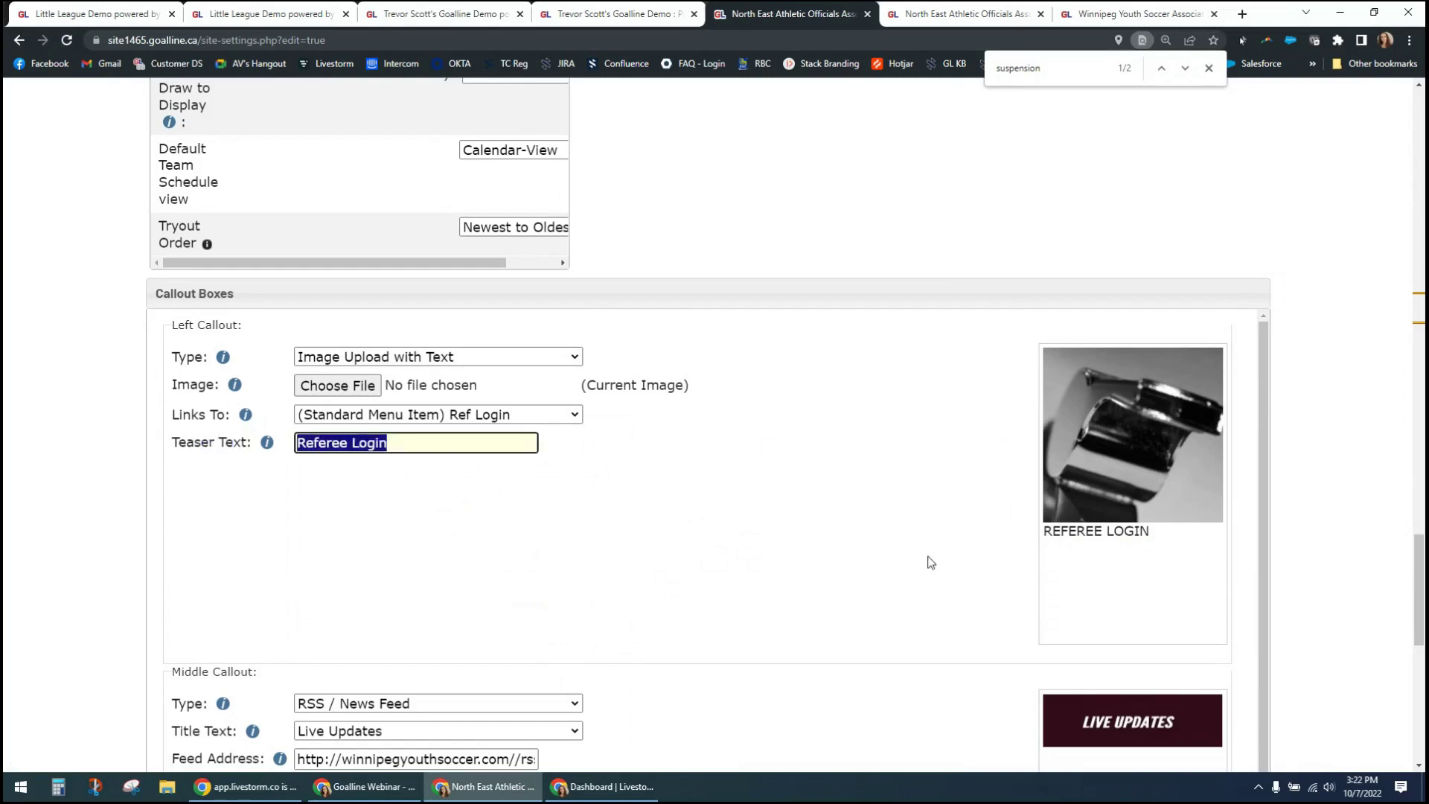
click(751, 547)
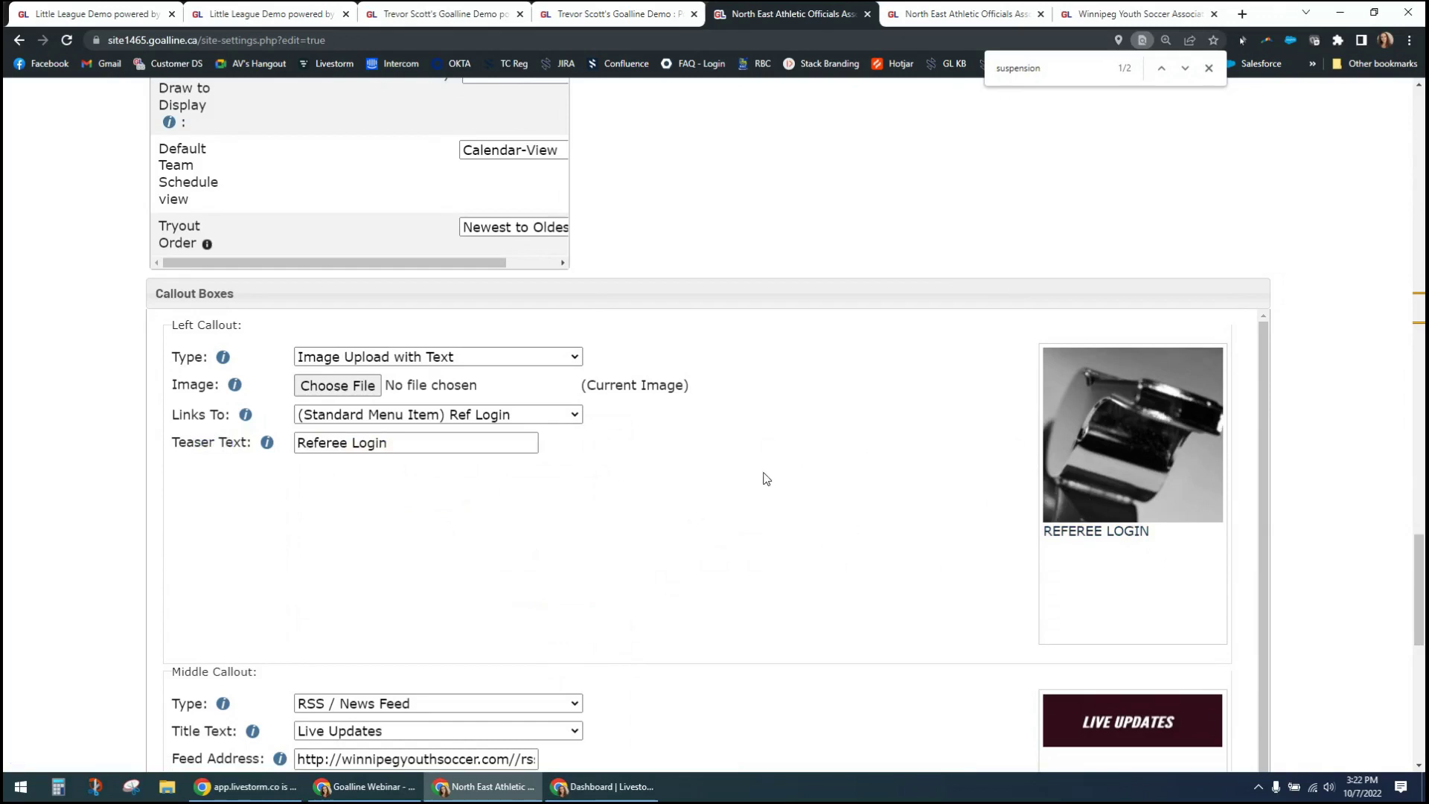
Step: Review the Middle Callout's content types, keeping RSS / News Feed, and examine the full Feed Address it uses
scroll(759, 475, down, 5)
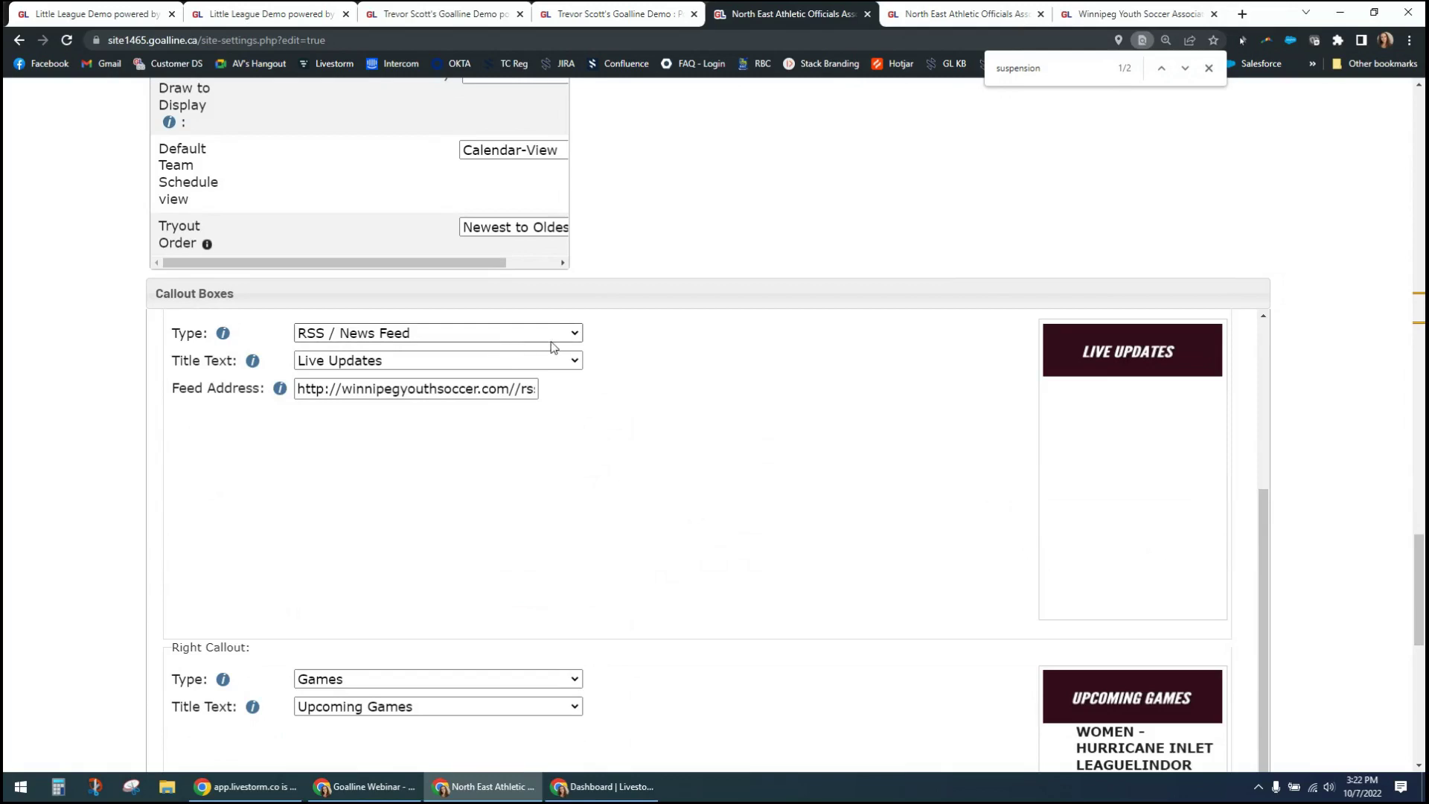
click(495, 339)
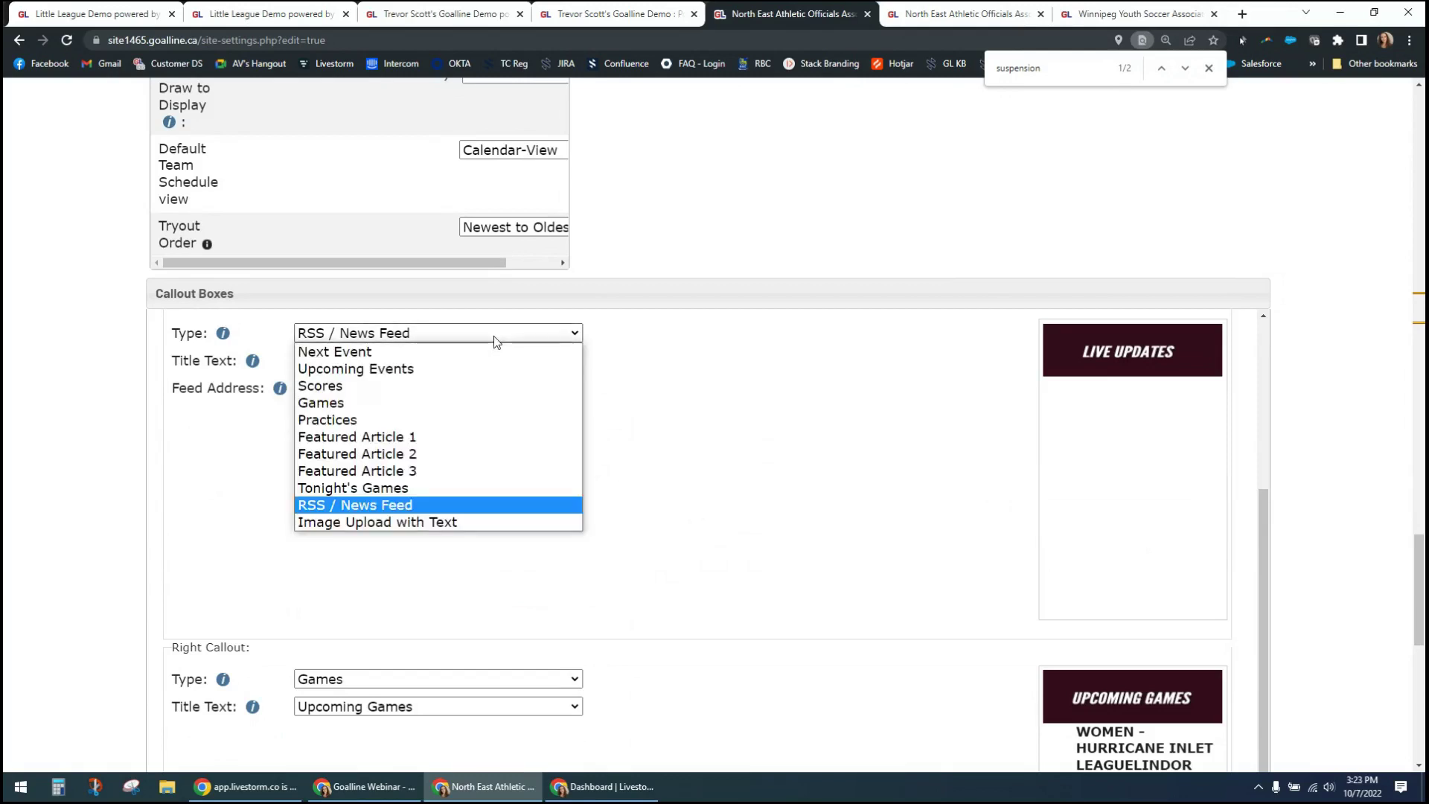
click(503, 336)
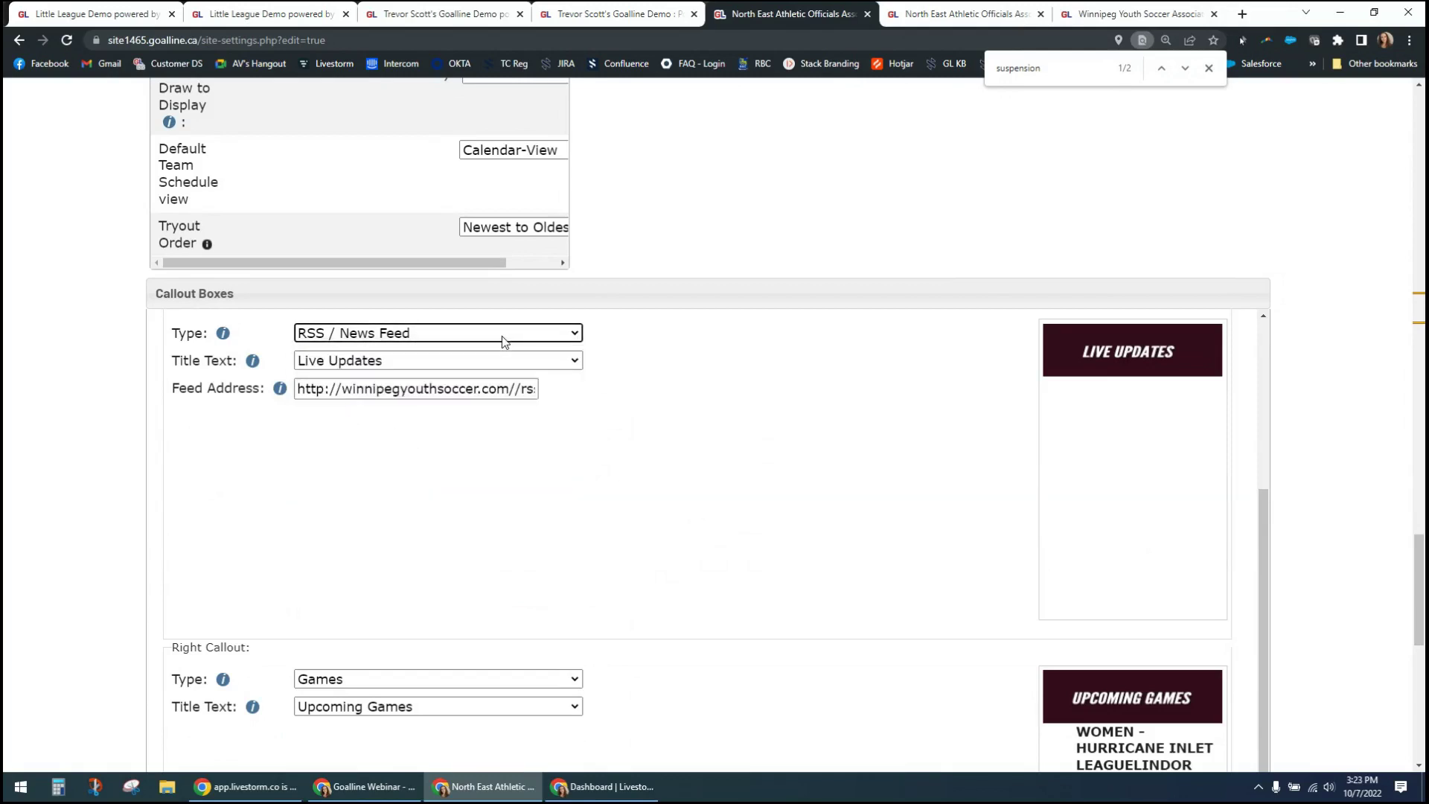
click(502, 336)
click(303, 388)
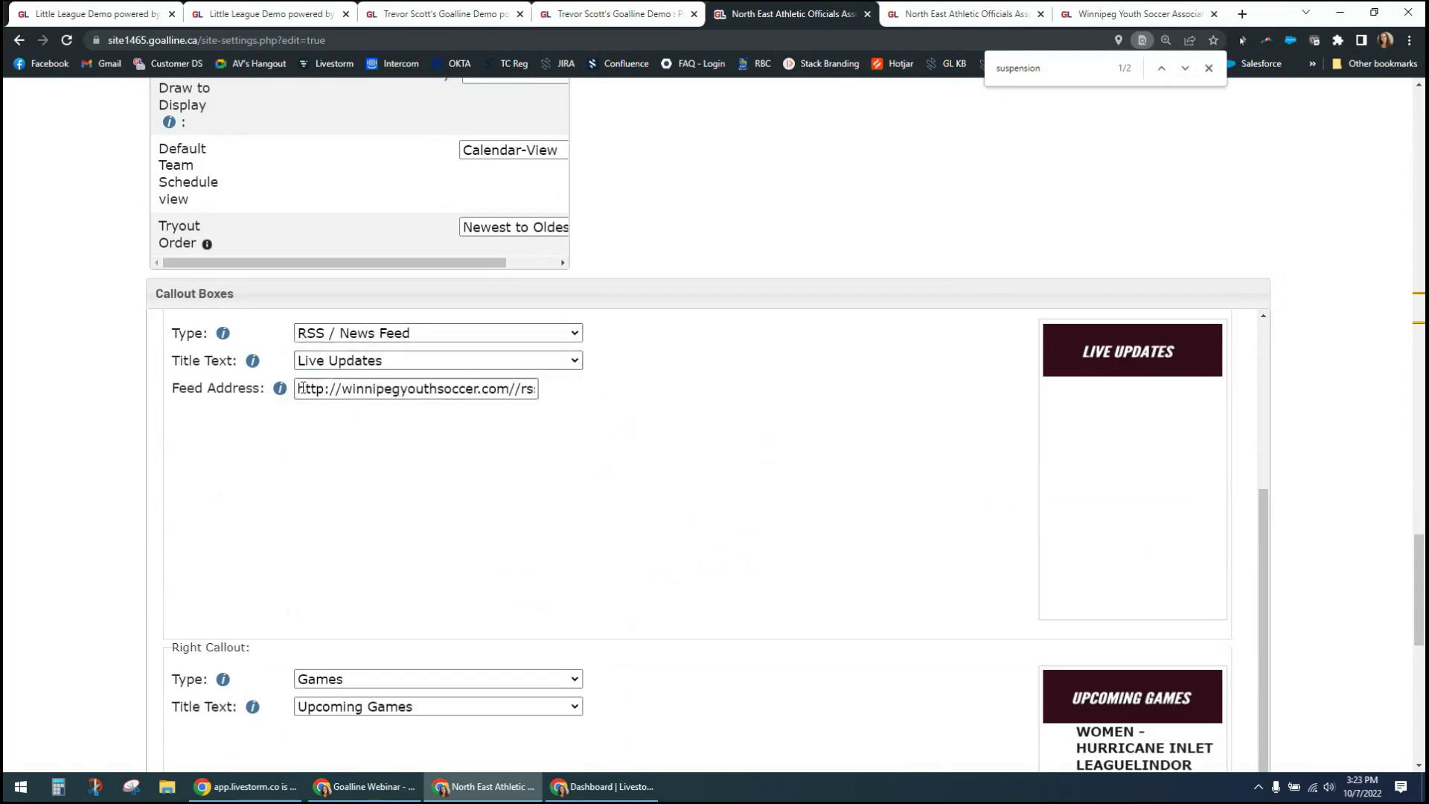
drag(303, 387, 618, 393)
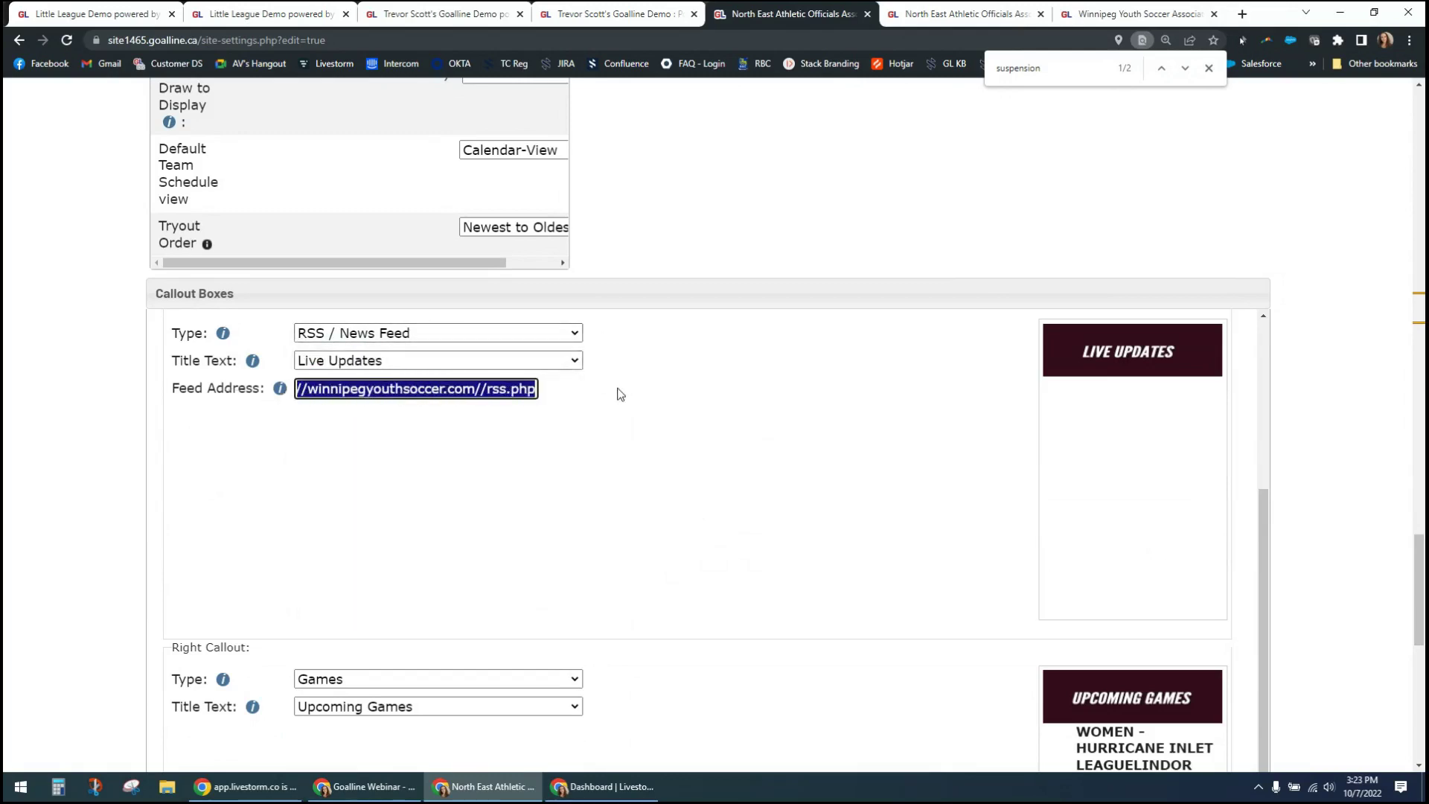
click(573, 395)
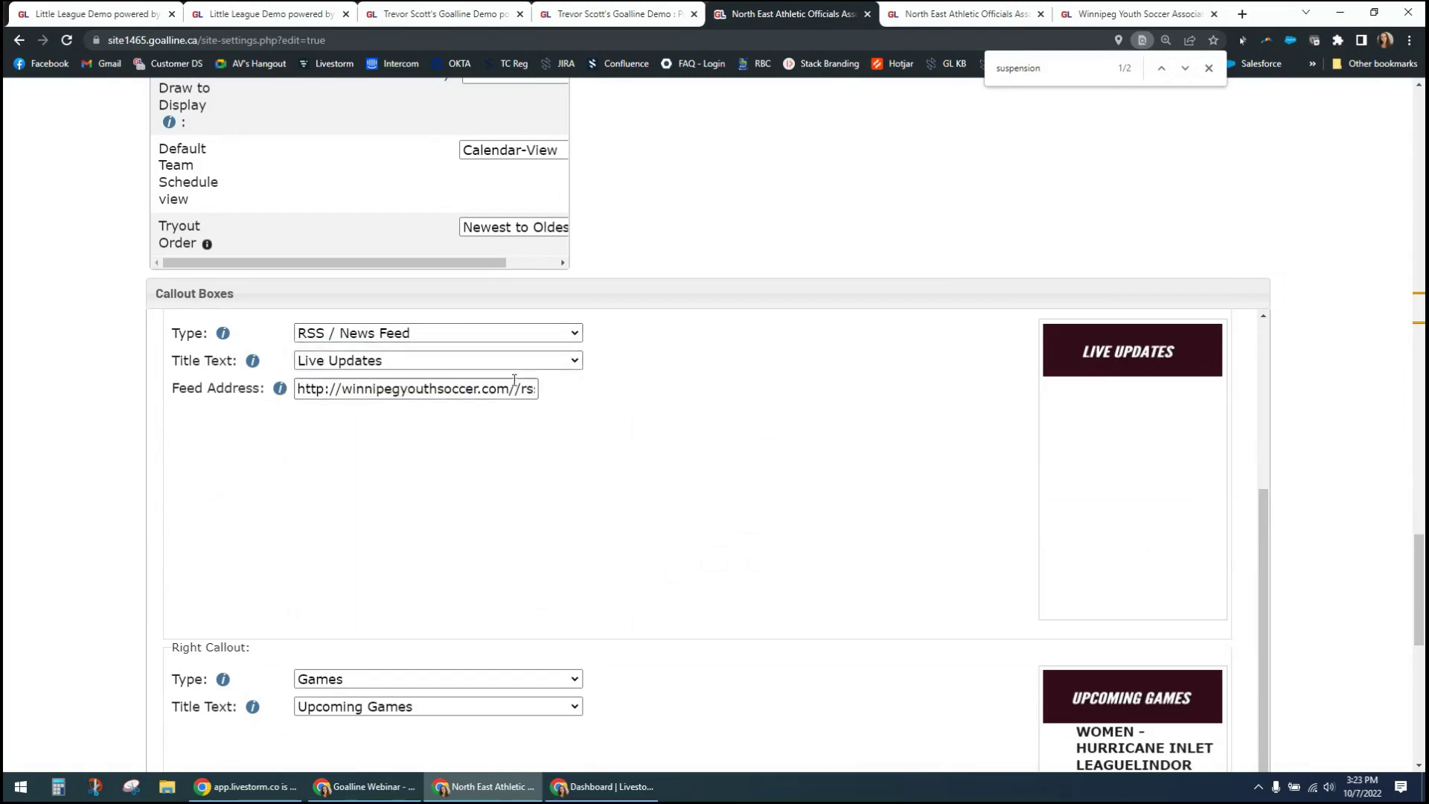
Step: Recheck the featured article options among the Middle Callout's types without changing it, and view the Right Callout's games preview
click(568, 335)
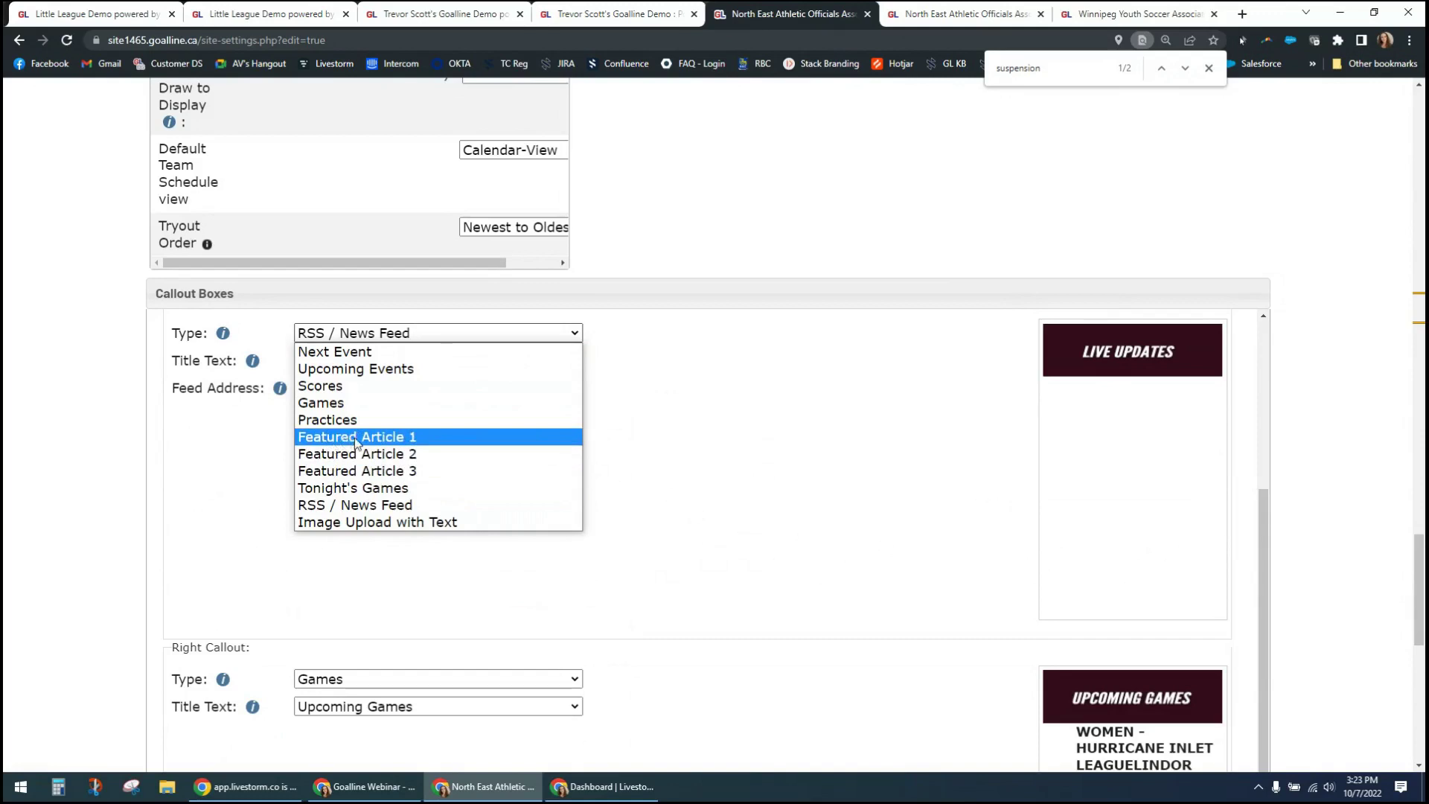
click(237, 490)
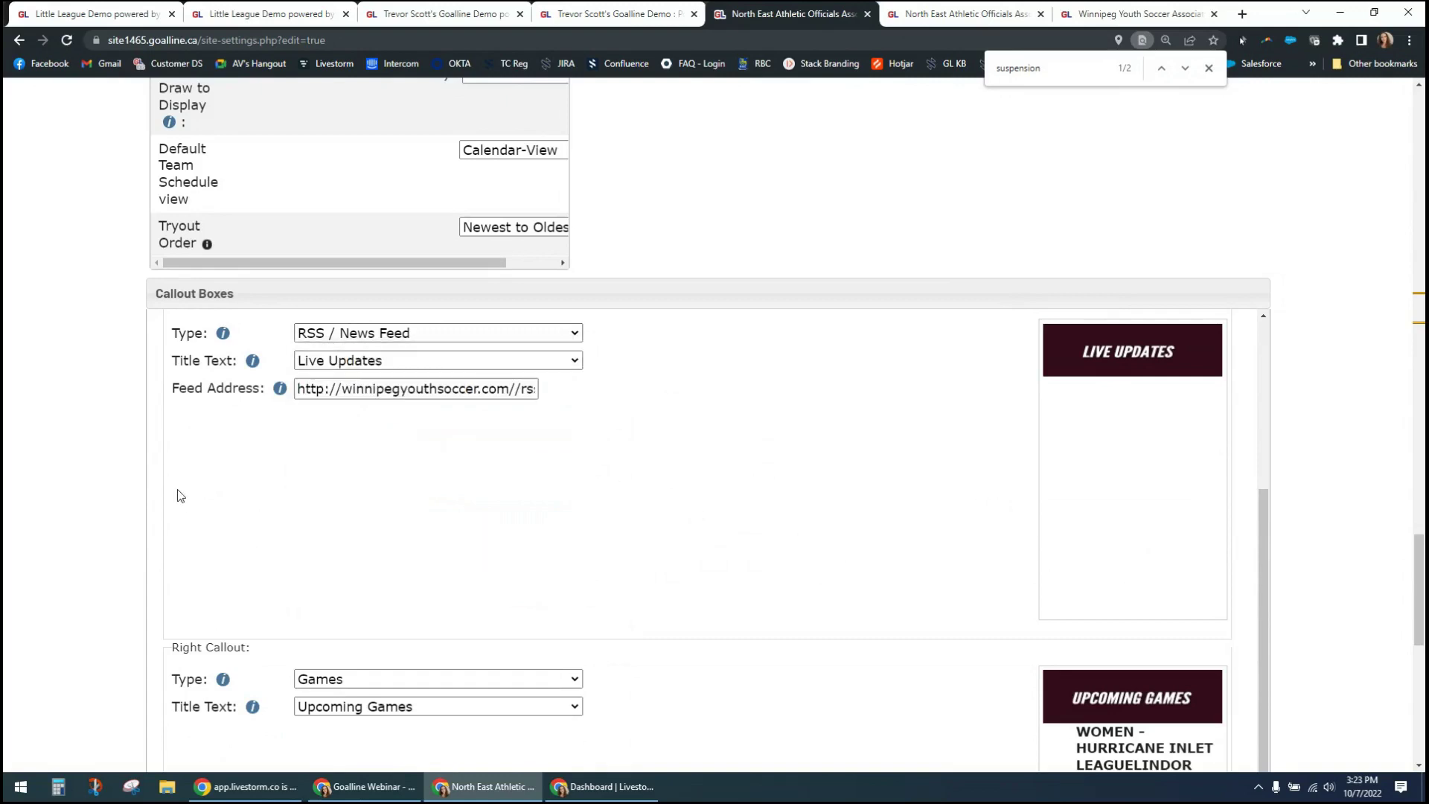
scroll(63, 513, down, 4)
scroll(61, 508, down, 5)
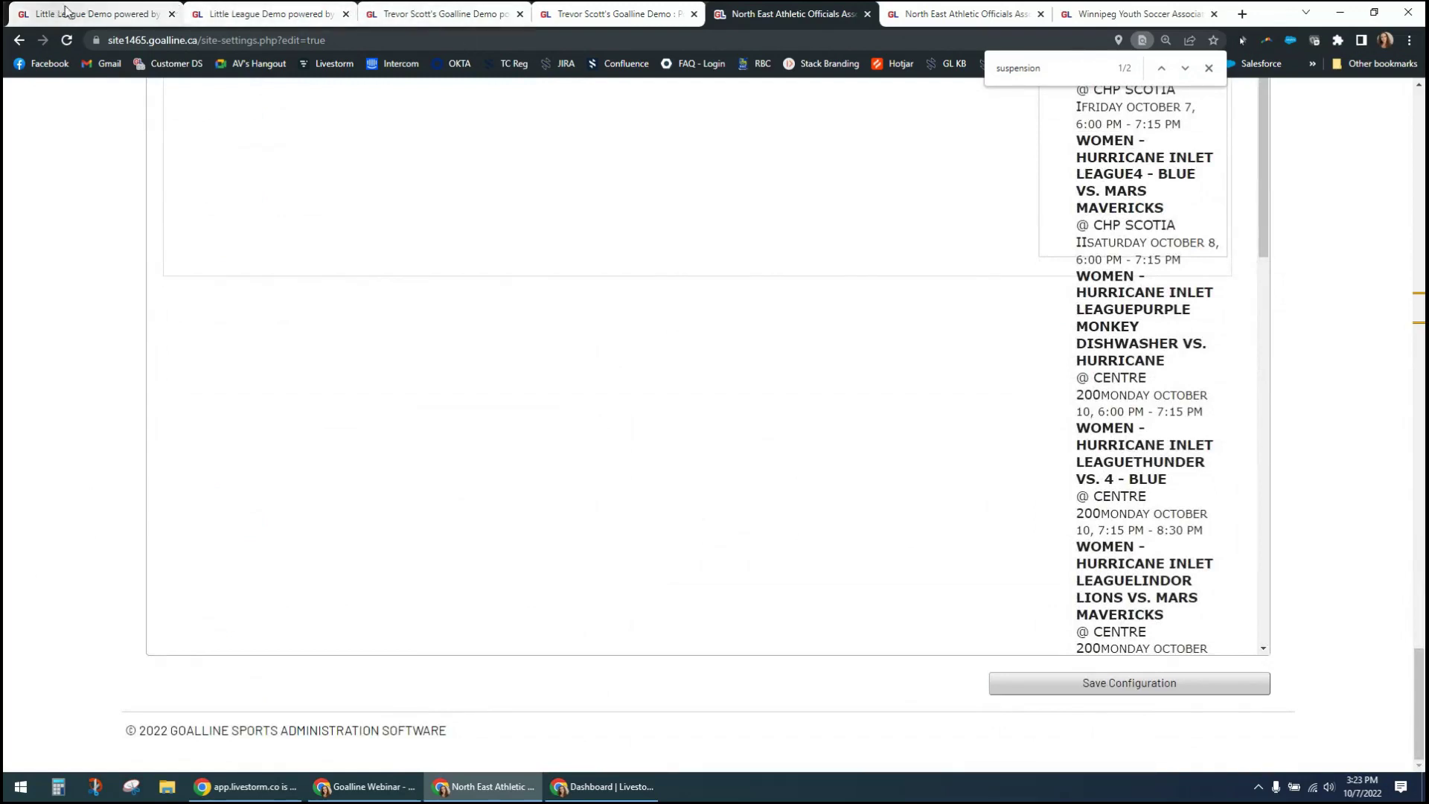
Step: Switch to the Little League Demo control panel, look through its Site Configuration, and launch the Home Page Customization Tool
click(105, 15)
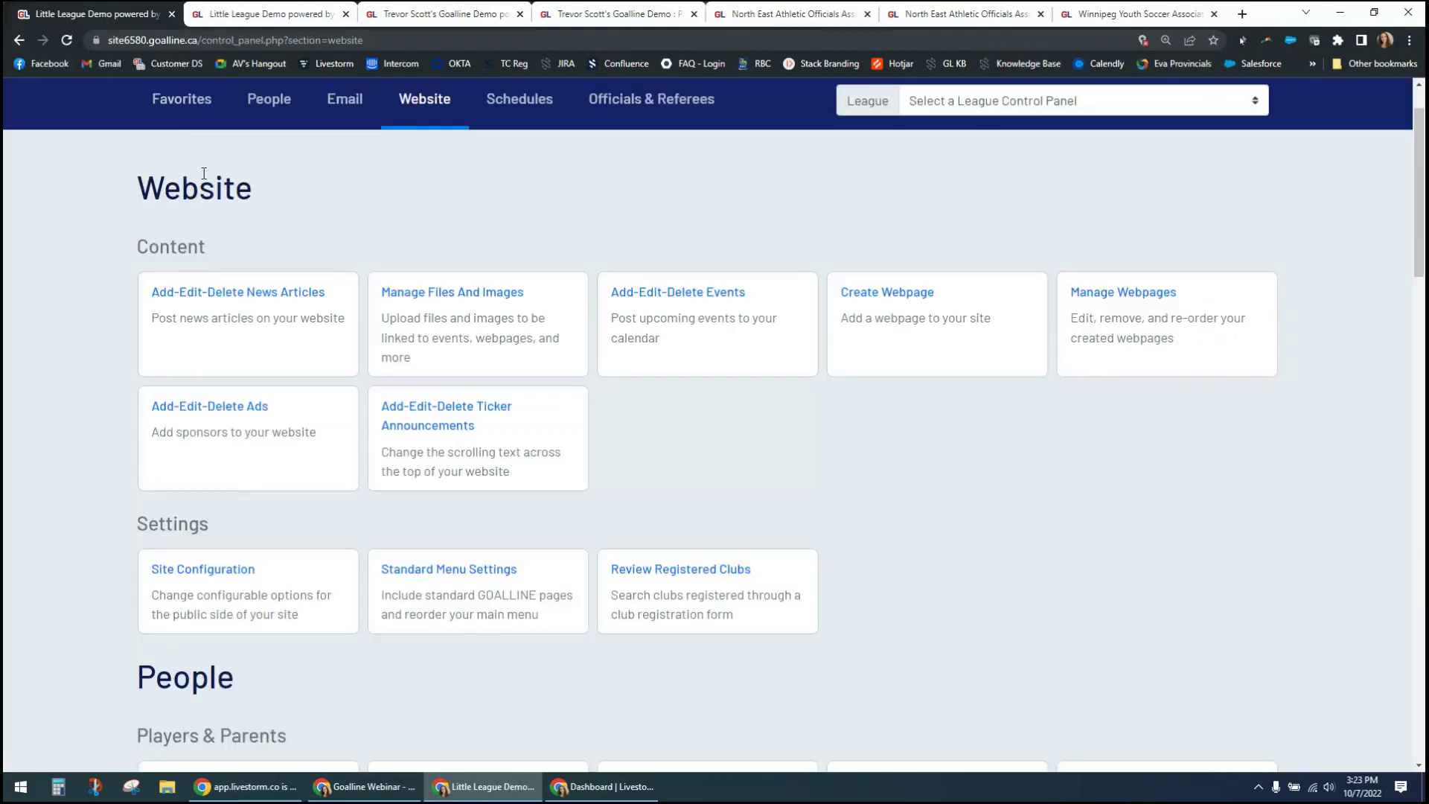
click(224, 584)
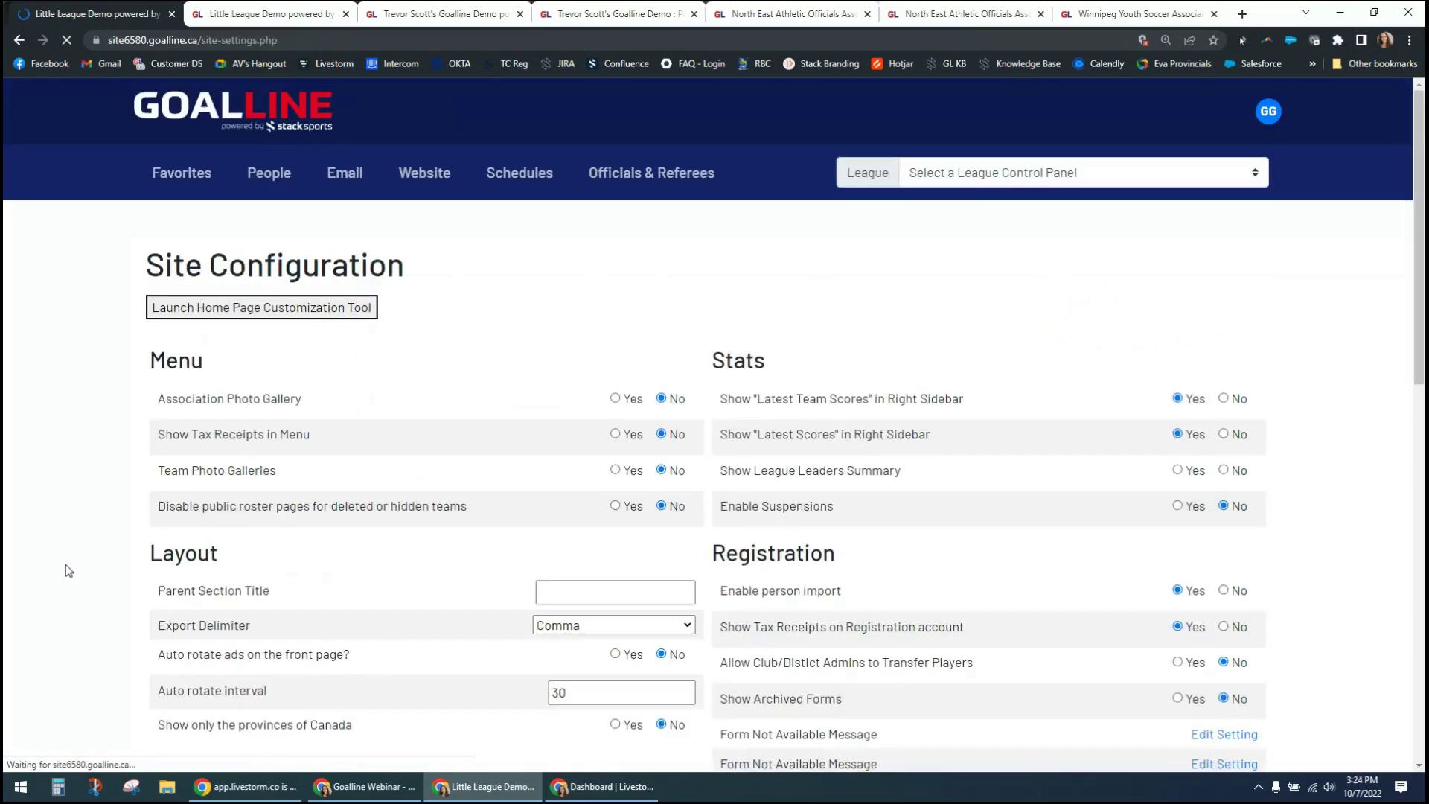
scroll(69, 416, down, 9)
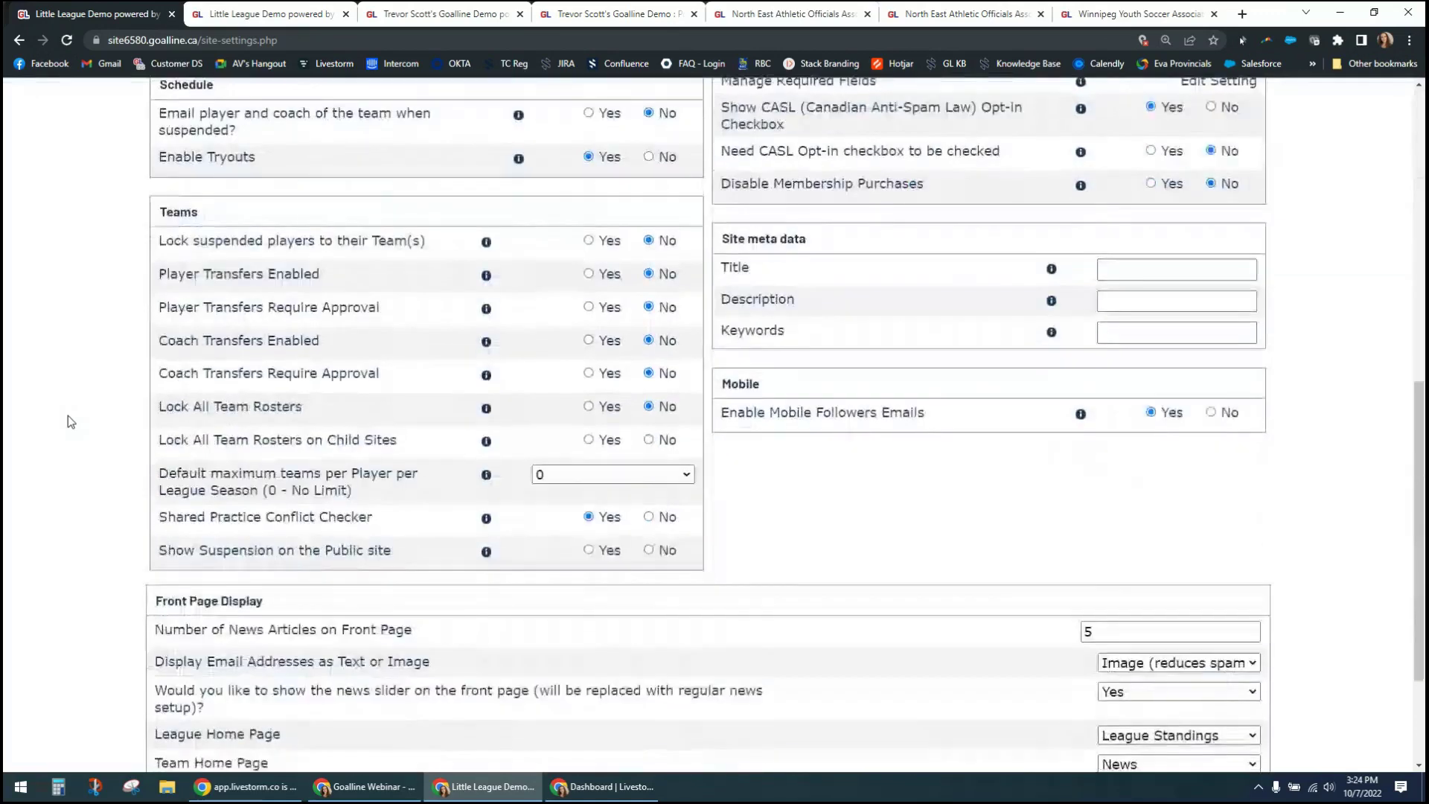
scroll(68, 415, down, 3)
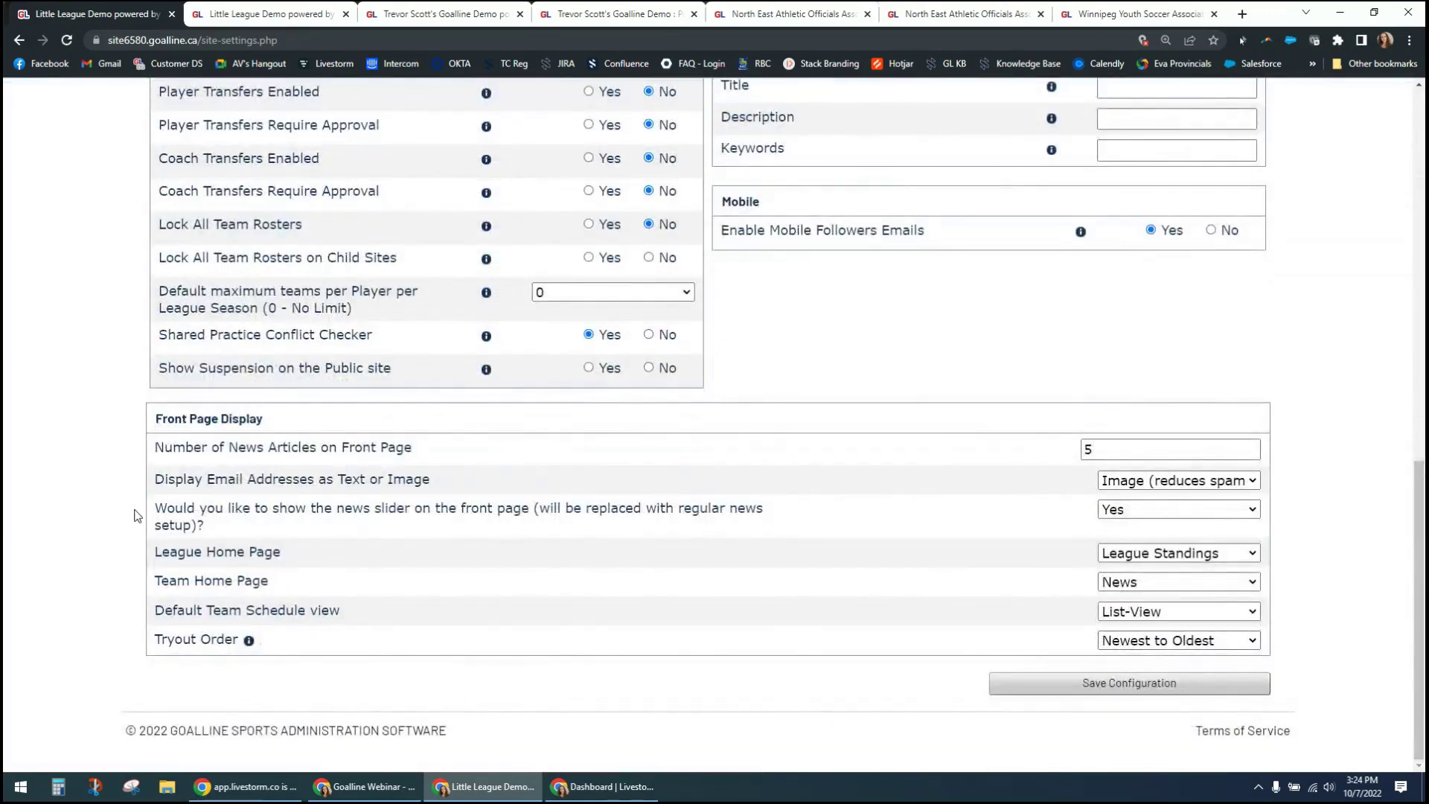
scroll(134, 515, up, 12)
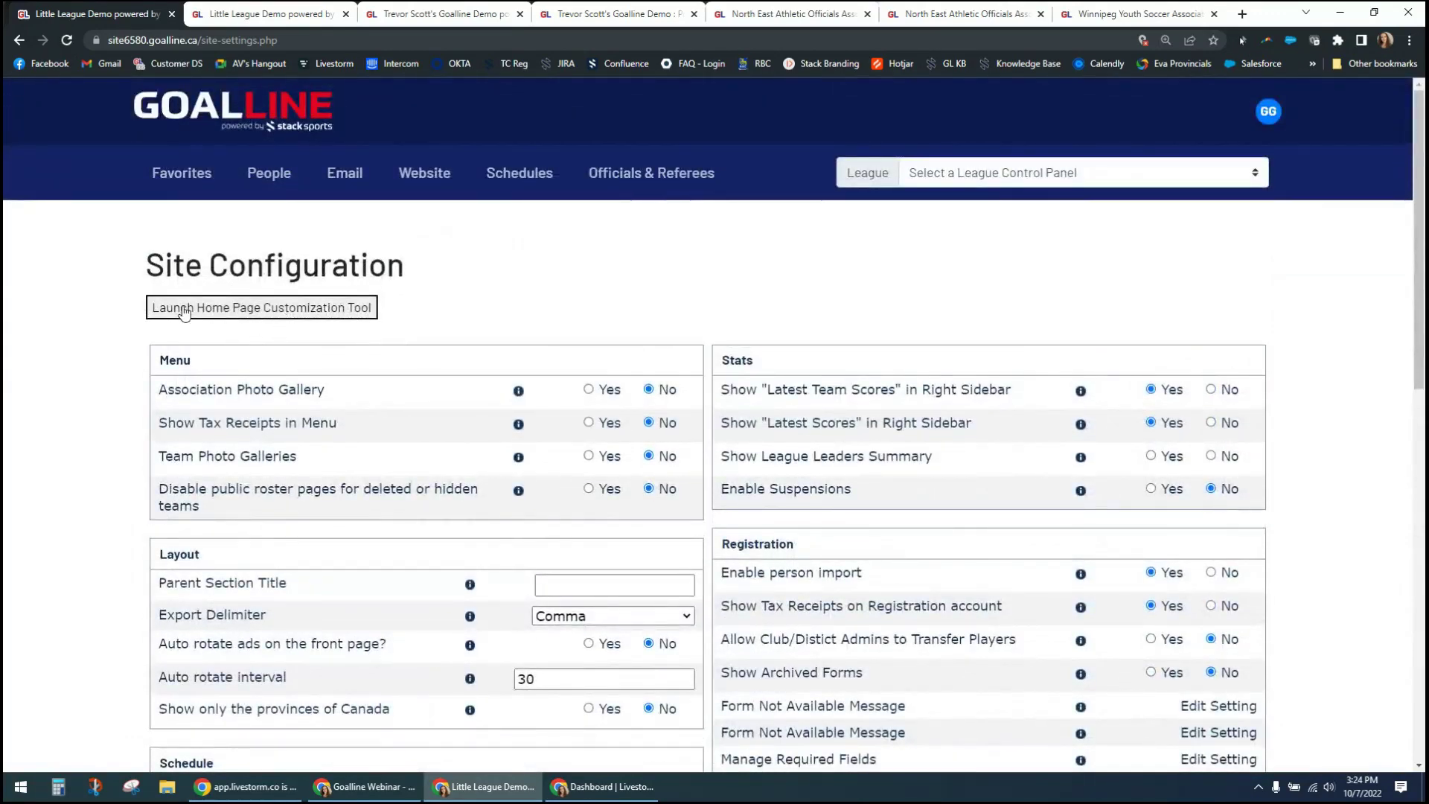
click(338, 315)
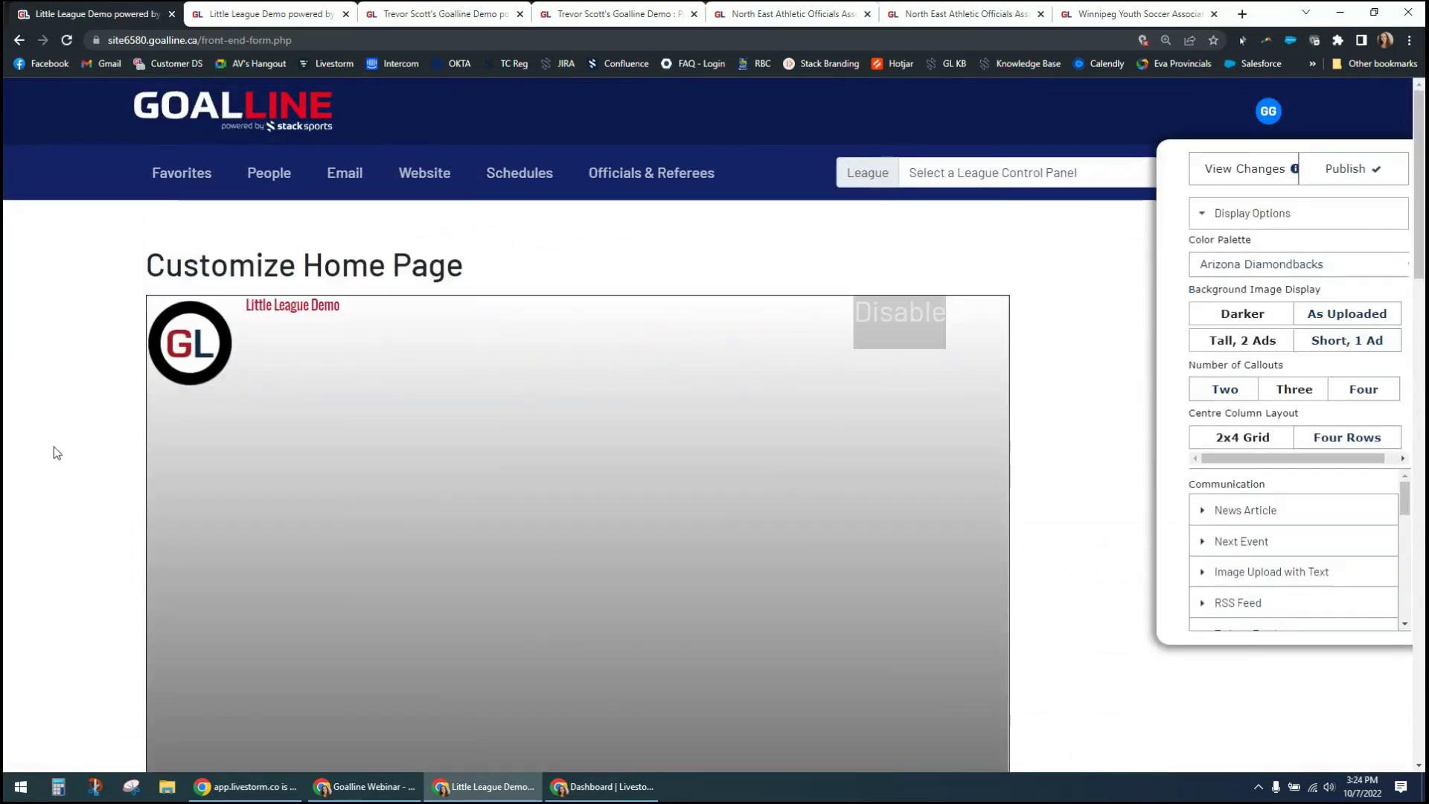
Step: Examine the Customize Home Page layout, including the background header, games ticker, callouts, news article blocks and sidebar widgets
scroll(54, 452, down, 2)
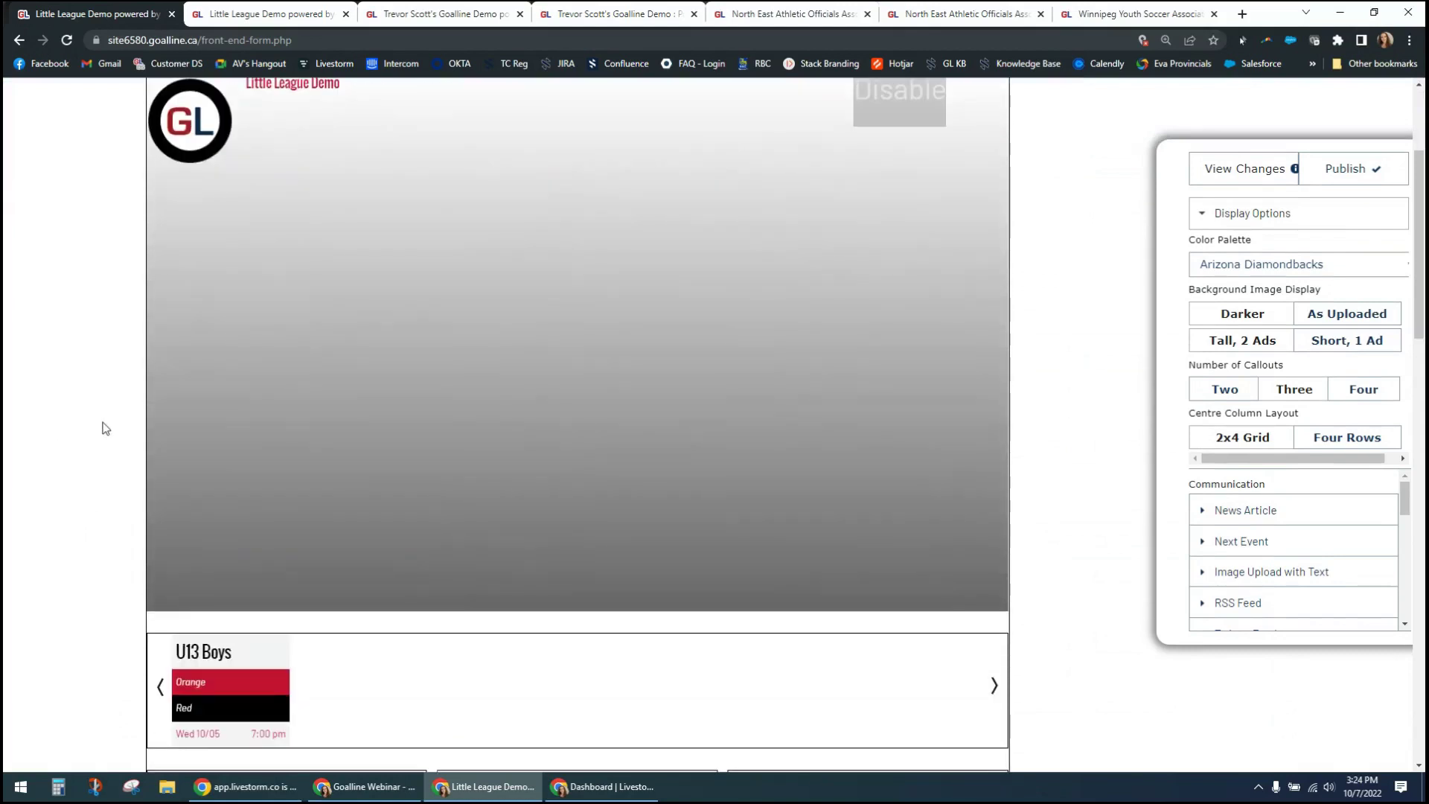
mouse_move(957, 539)
scroll(1087, 423, up, 2)
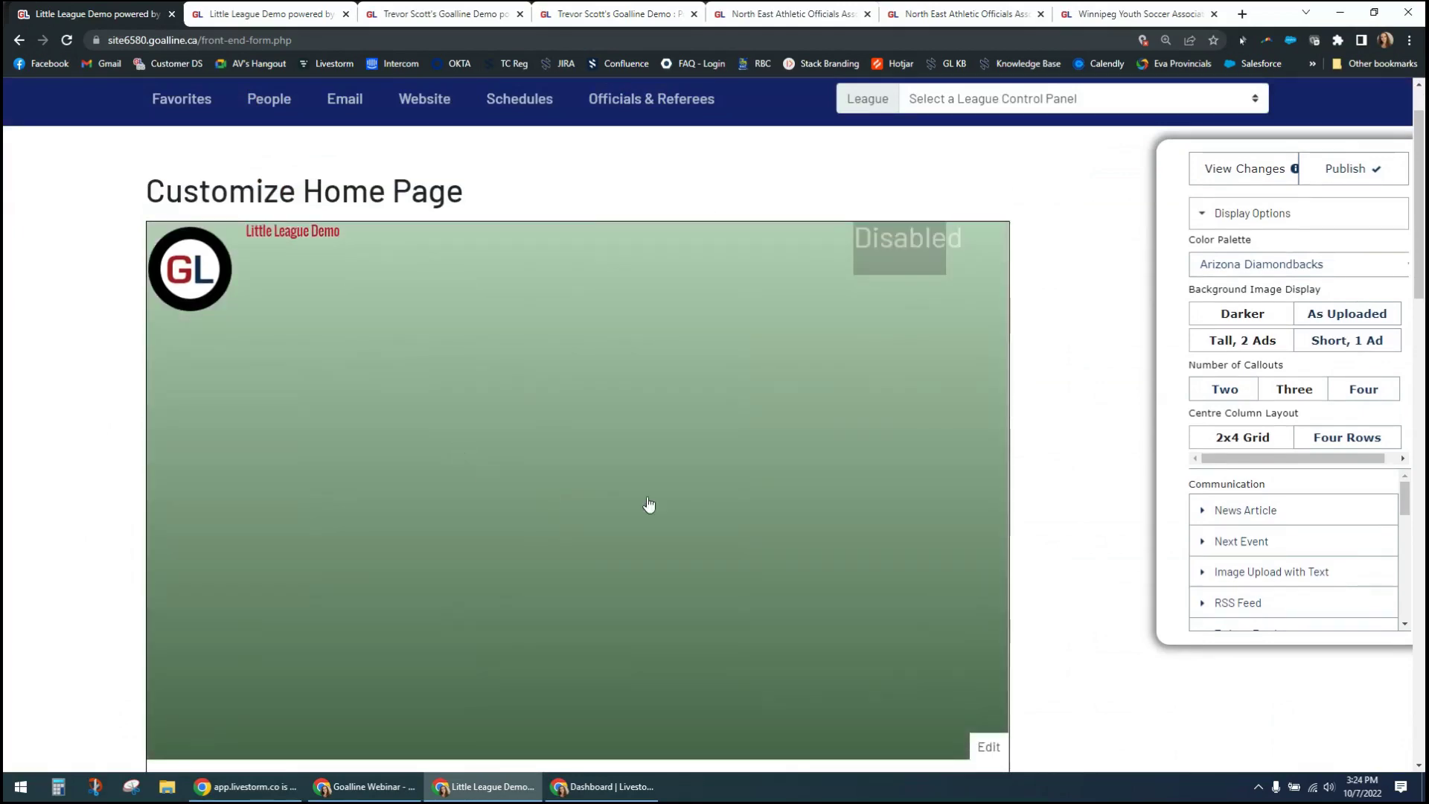
scroll(1079, 550, down, 2)
scroll(1082, 558, down, 8)
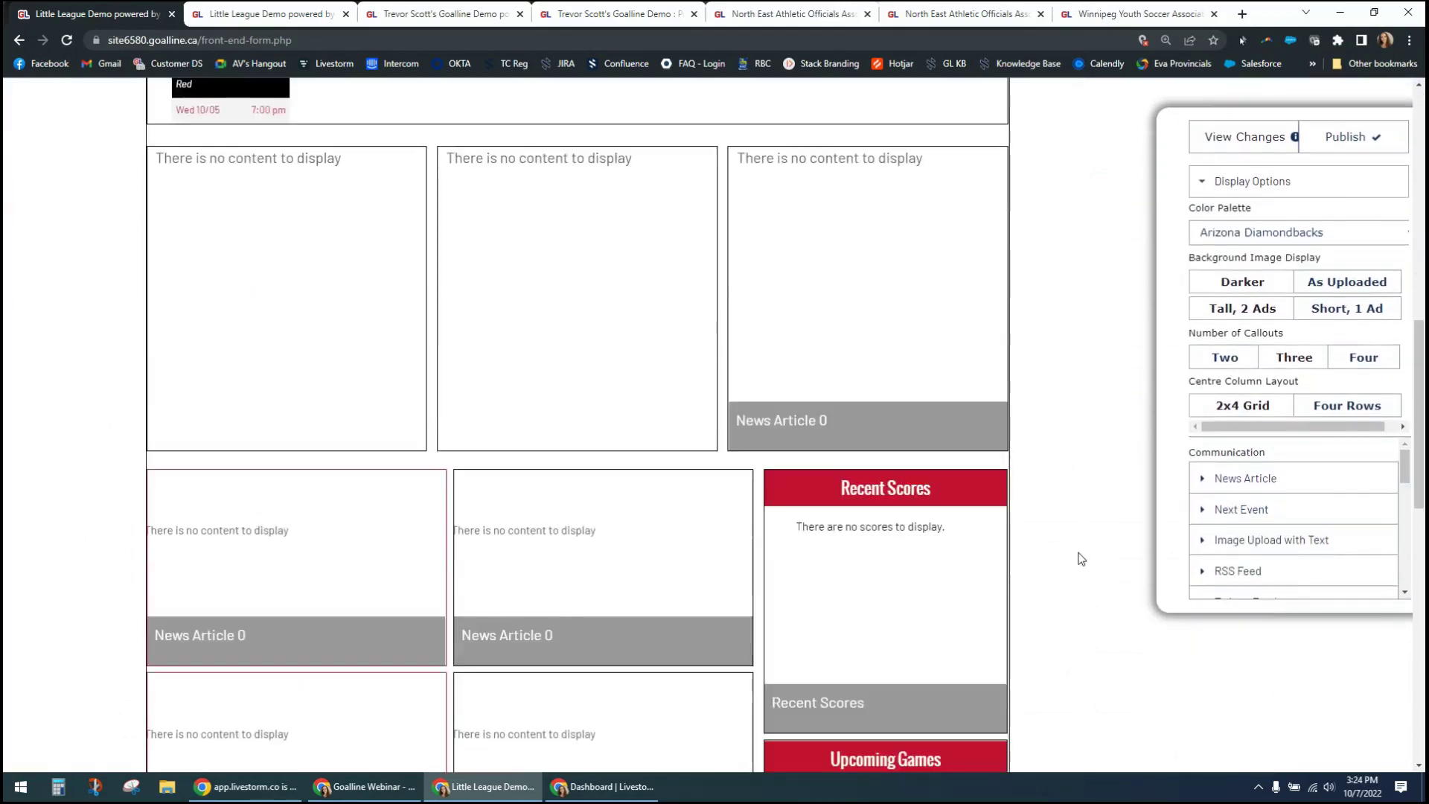
scroll(1082, 558, down, 7)
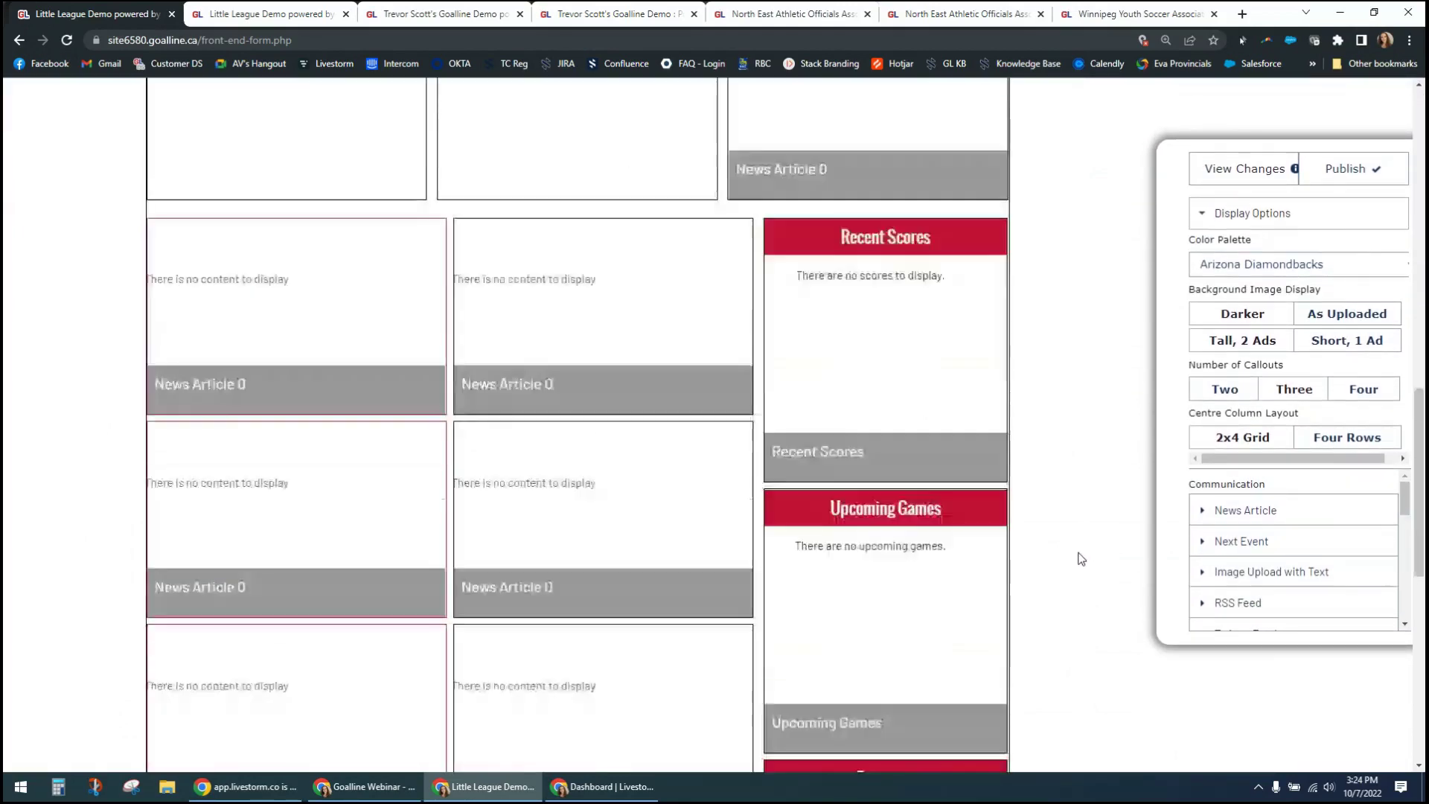
scroll(1082, 558, down, 3)
scroll(1082, 558, up, 20)
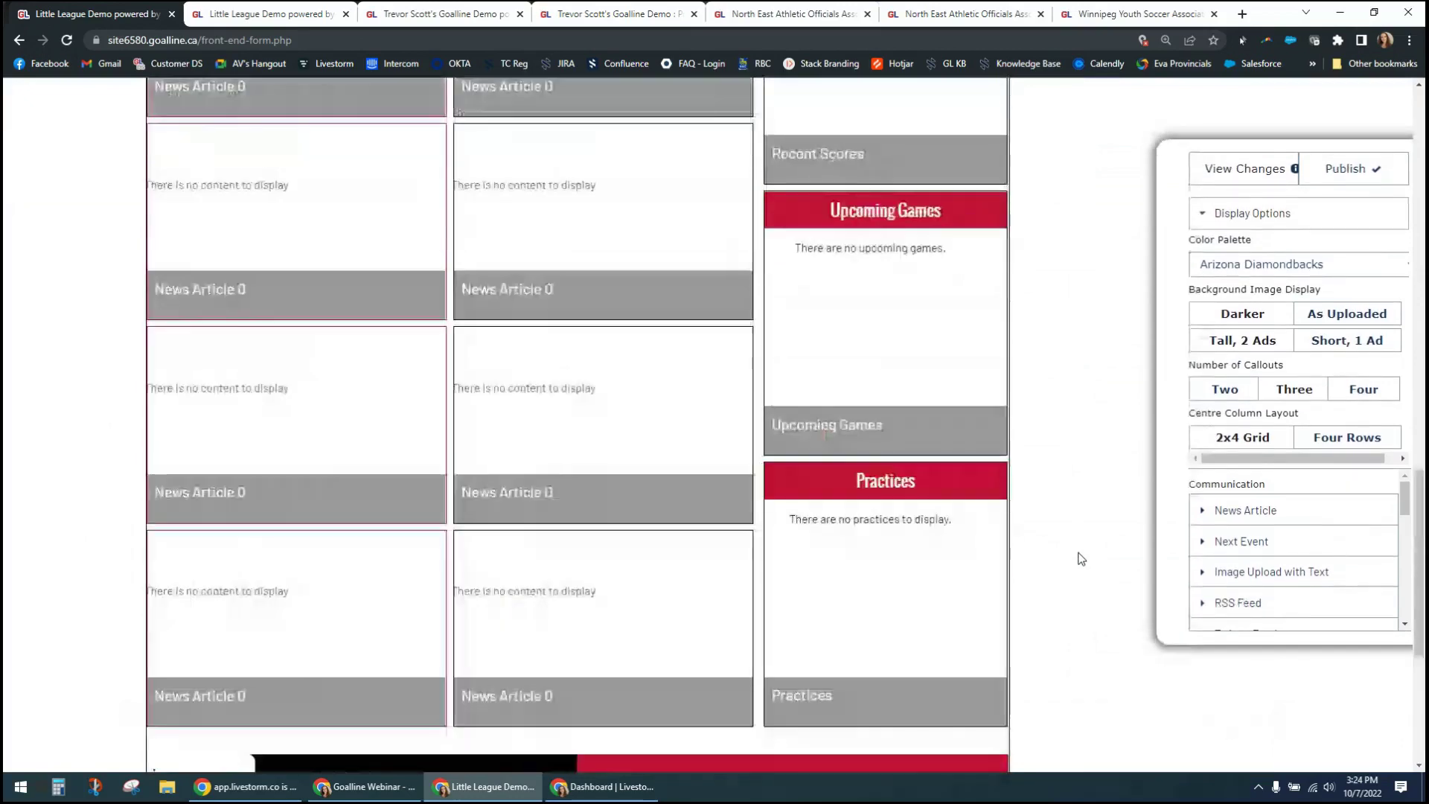
scroll(1082, 558, up, 2)
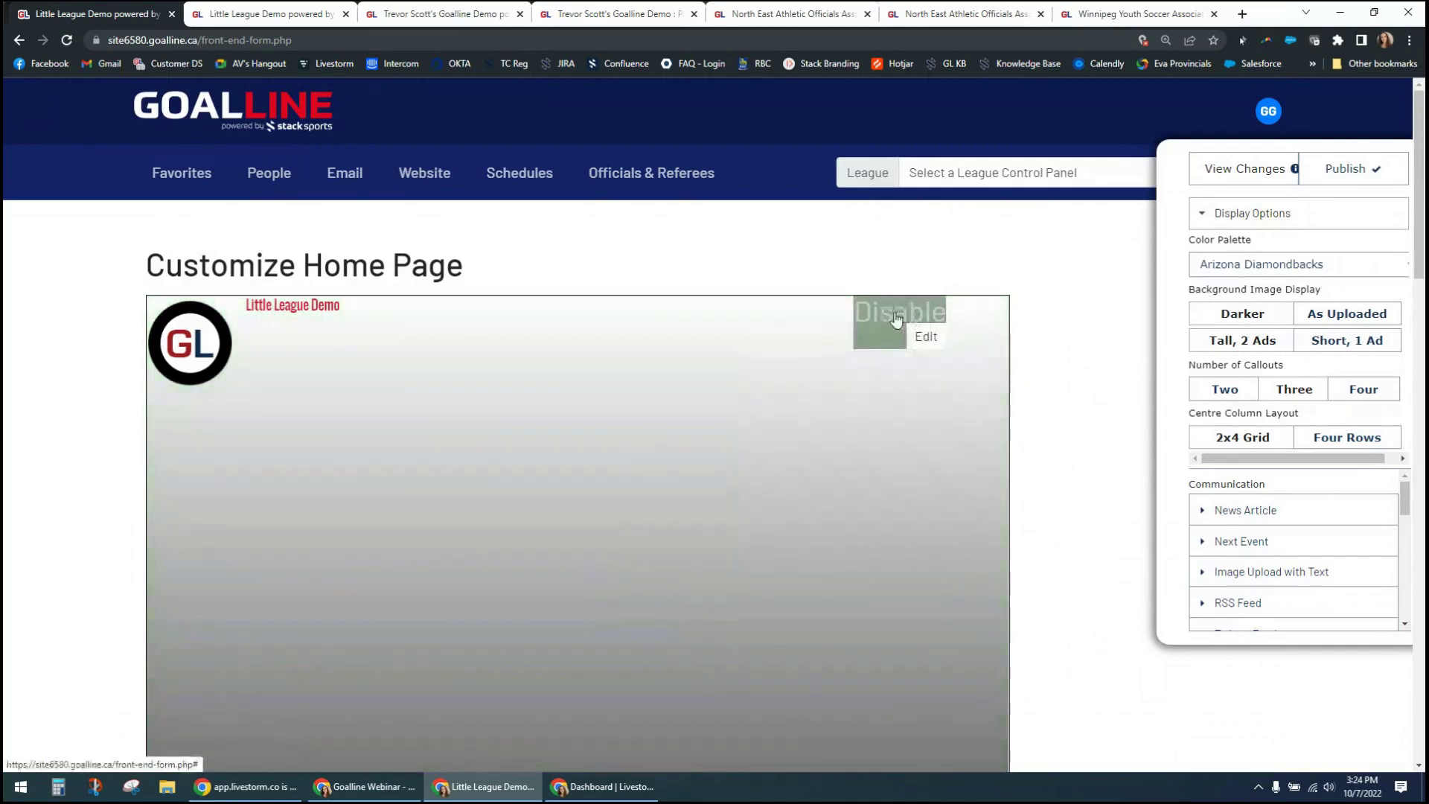
Step: Enable Display Weather in the home page's Weather Widget for Halifax, NS, and save the widget
click(879, 319)
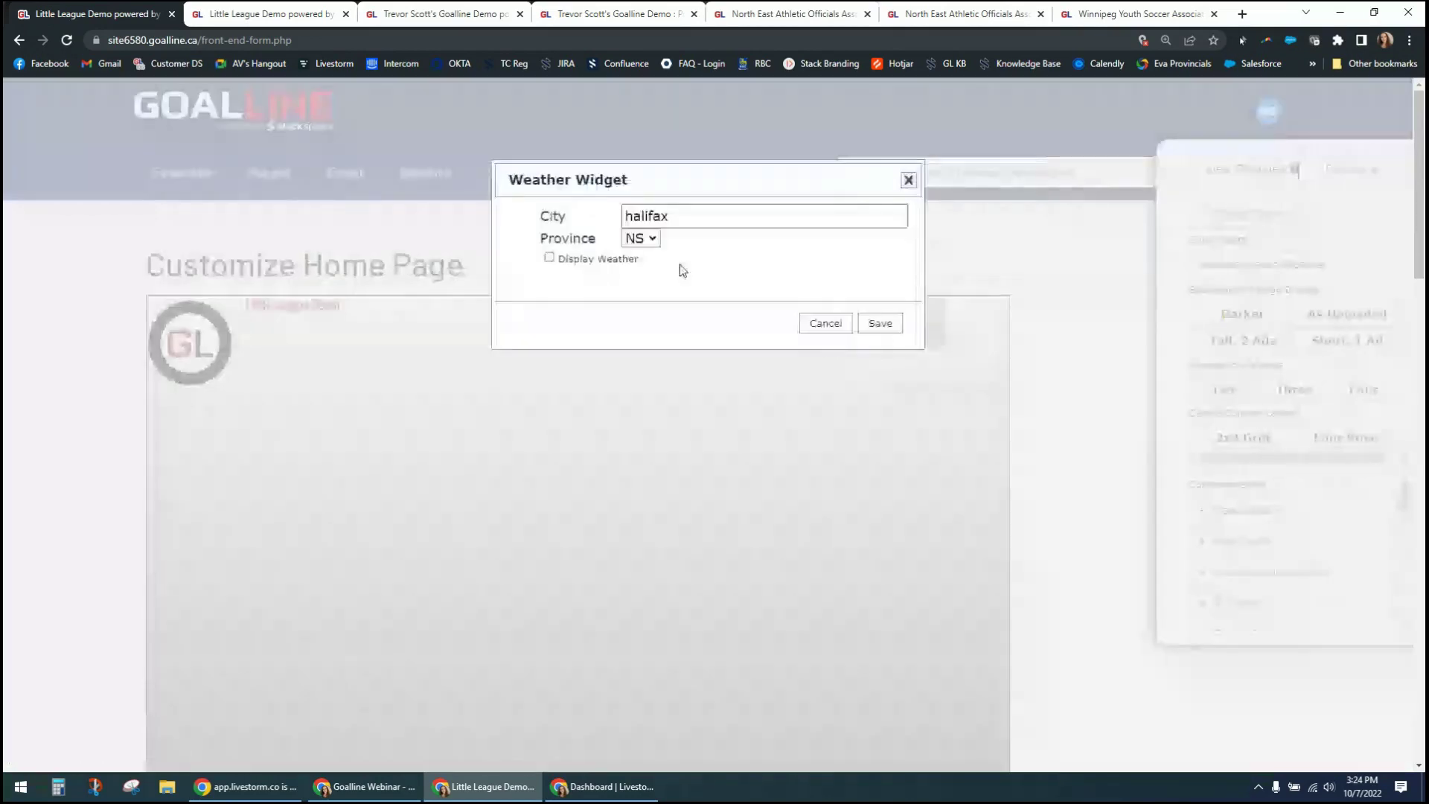
click(551, 258)
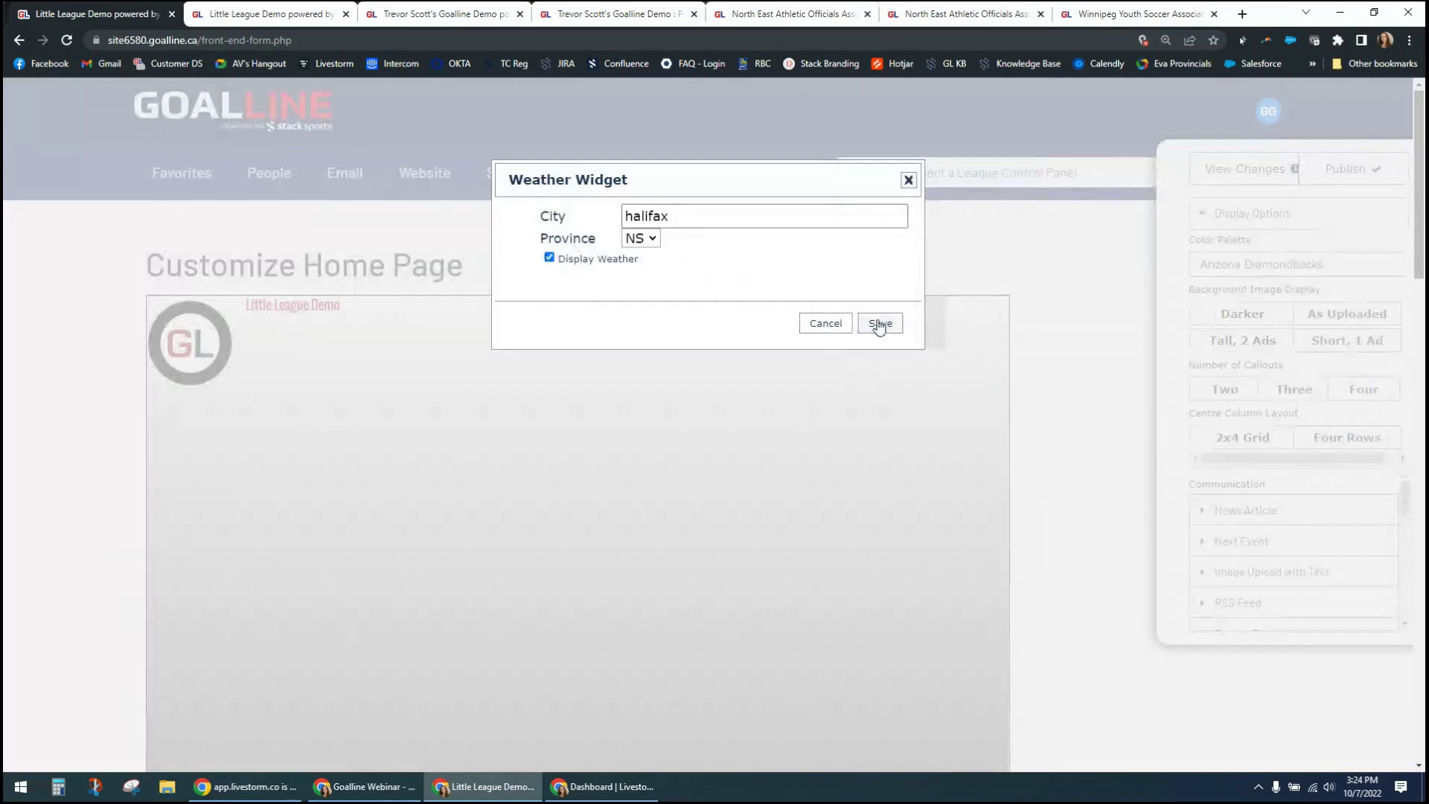
click(673, 216)
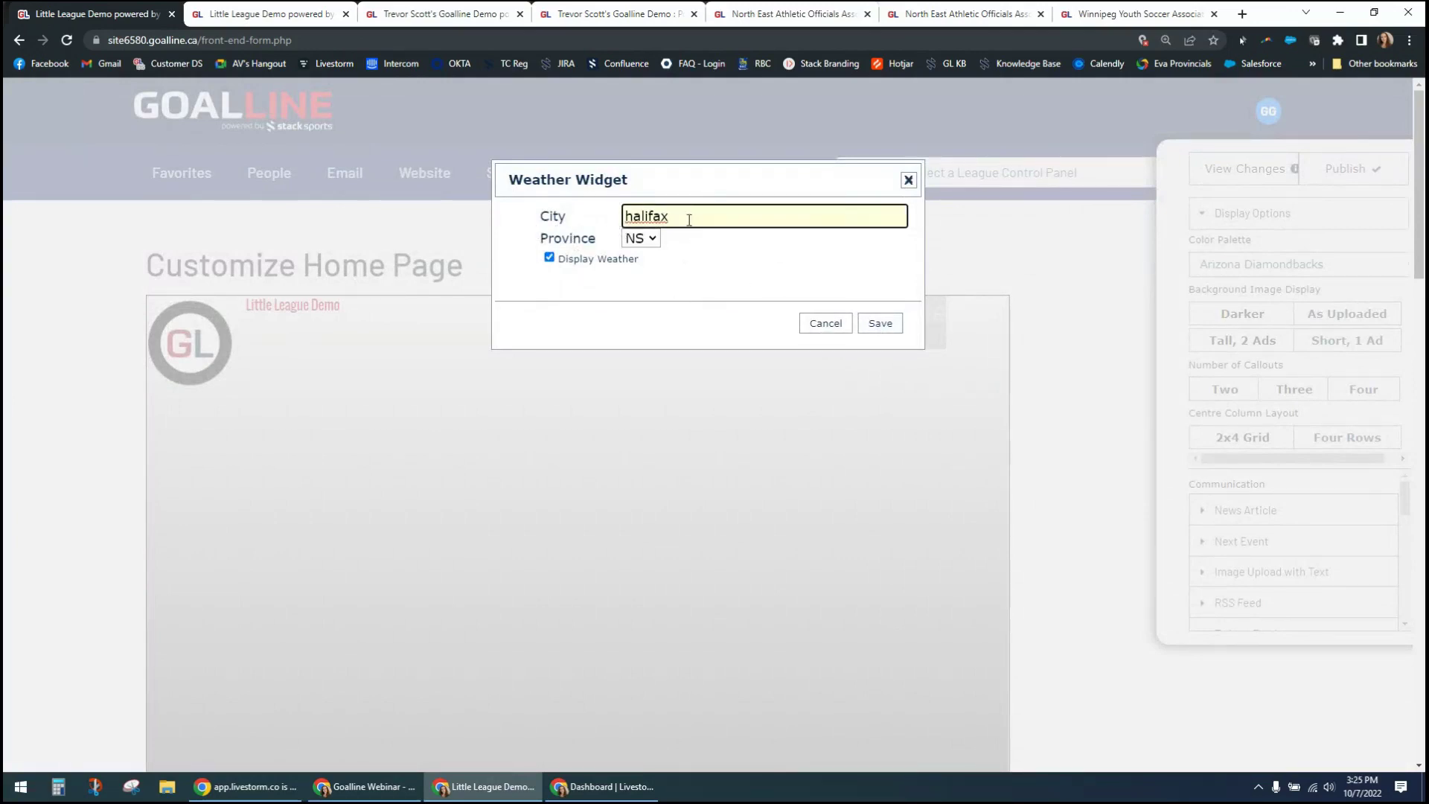
click(880, 323)
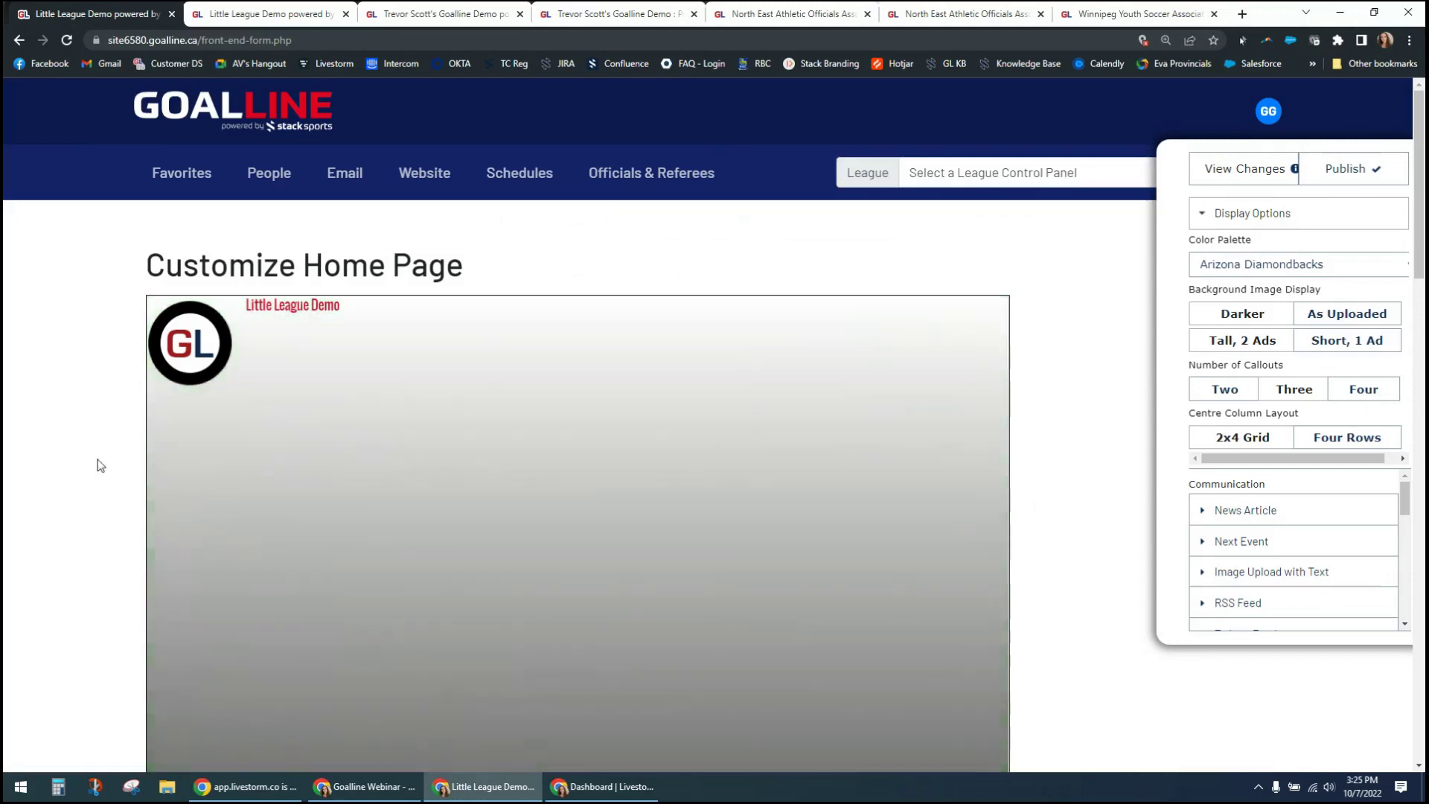
Step: Check the minimum size for uploaded background photos and apply the Baseball Mens Team photo as the home page background
scroll(78, 426, down, 3)
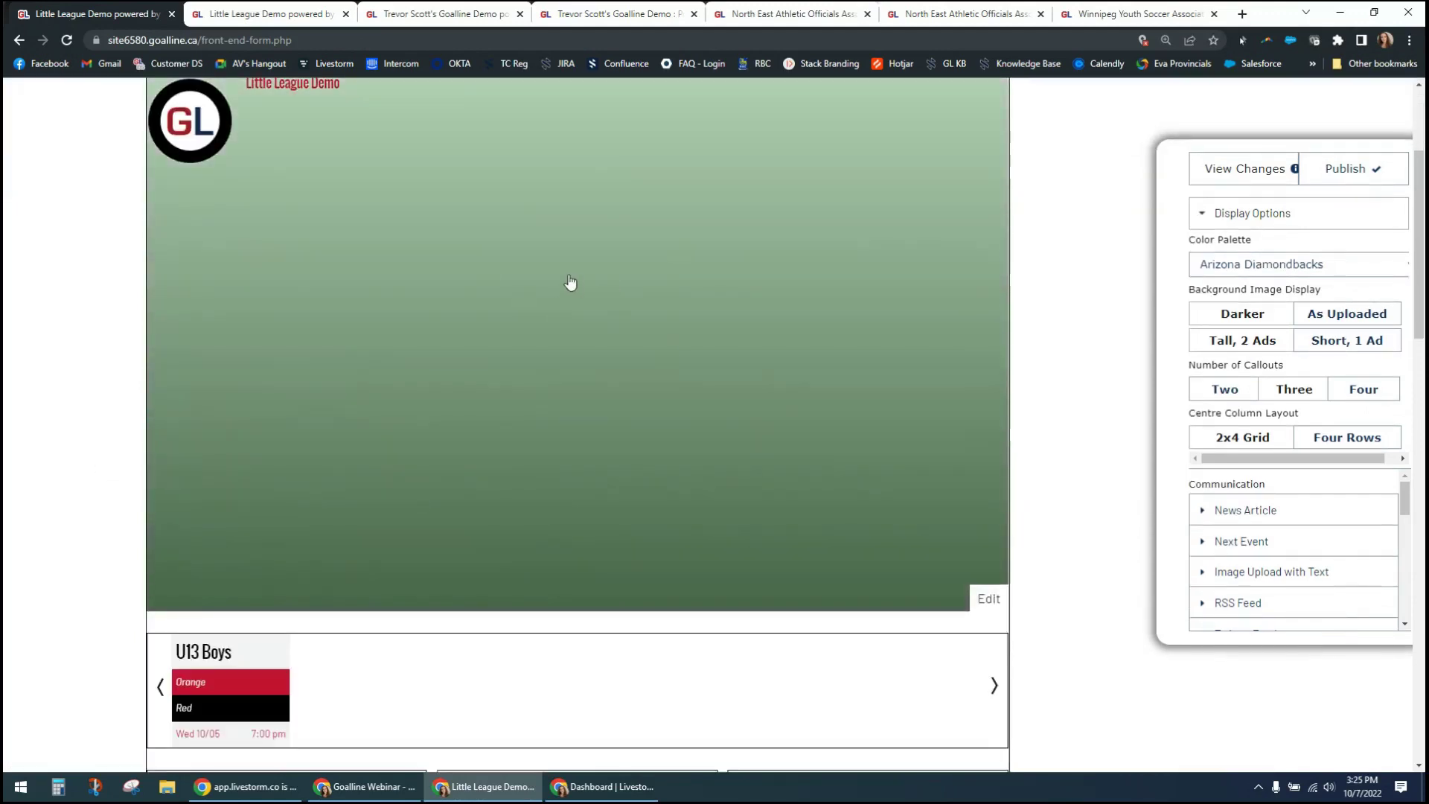
click(610, 294)
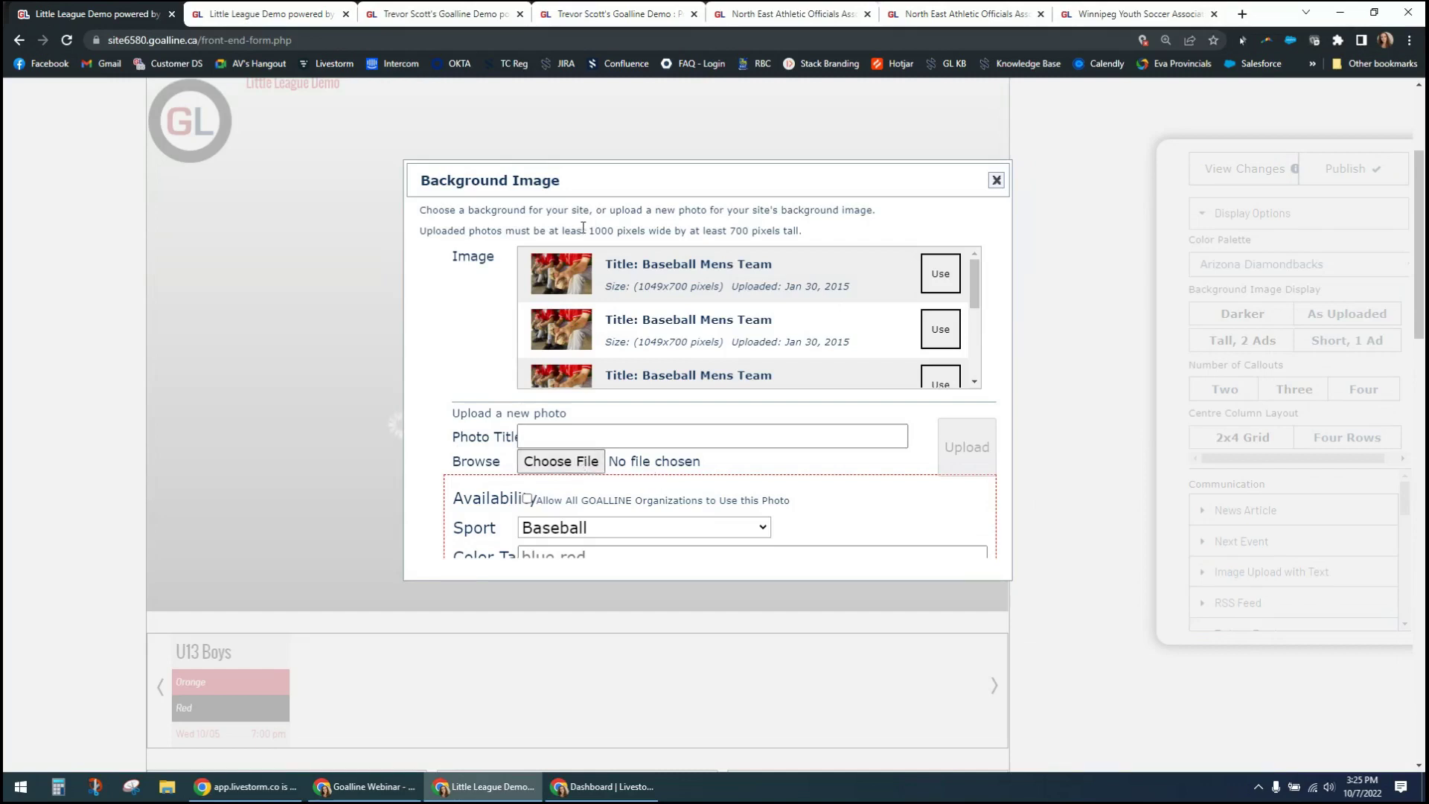
drag(593, 230, 760, 231)
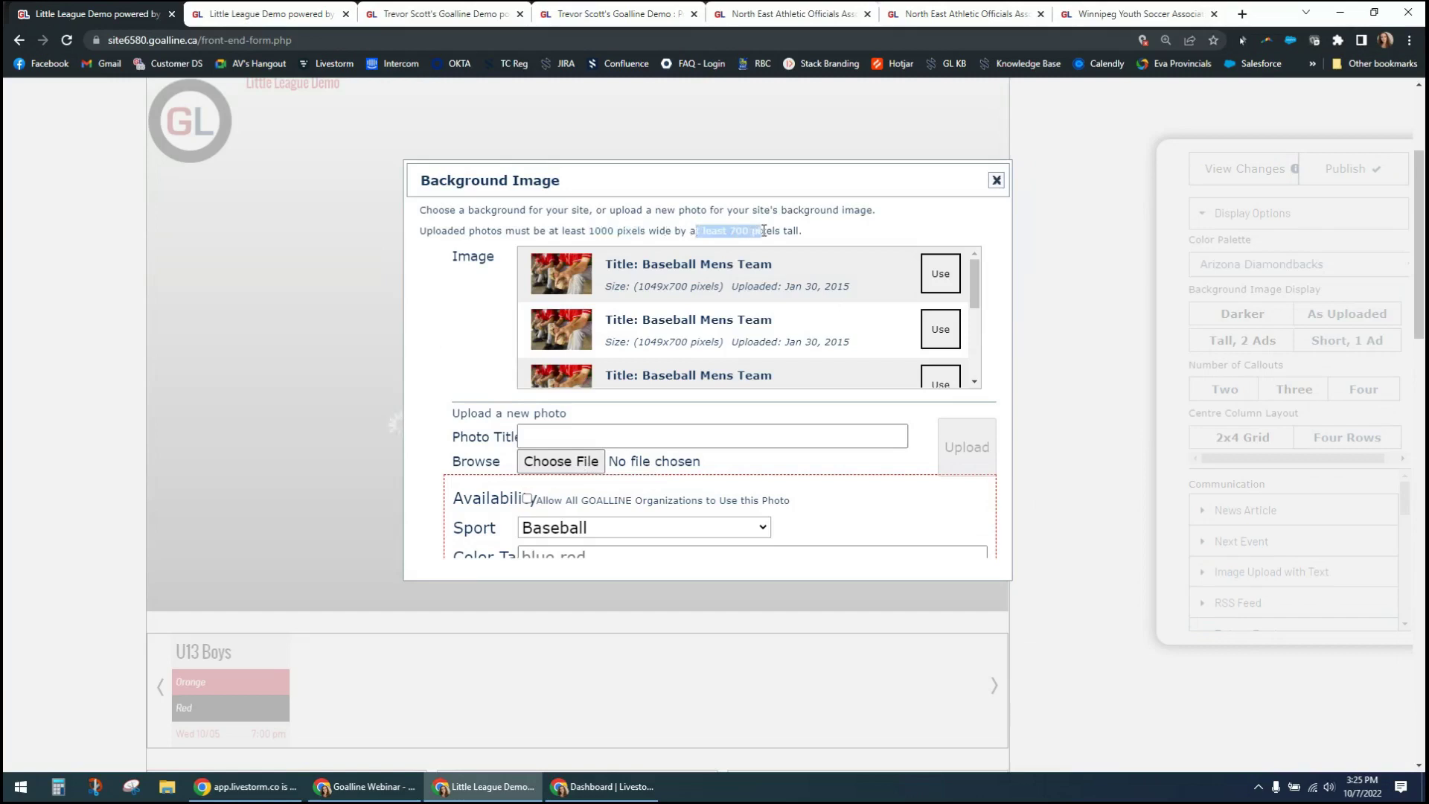
click(780, 231)
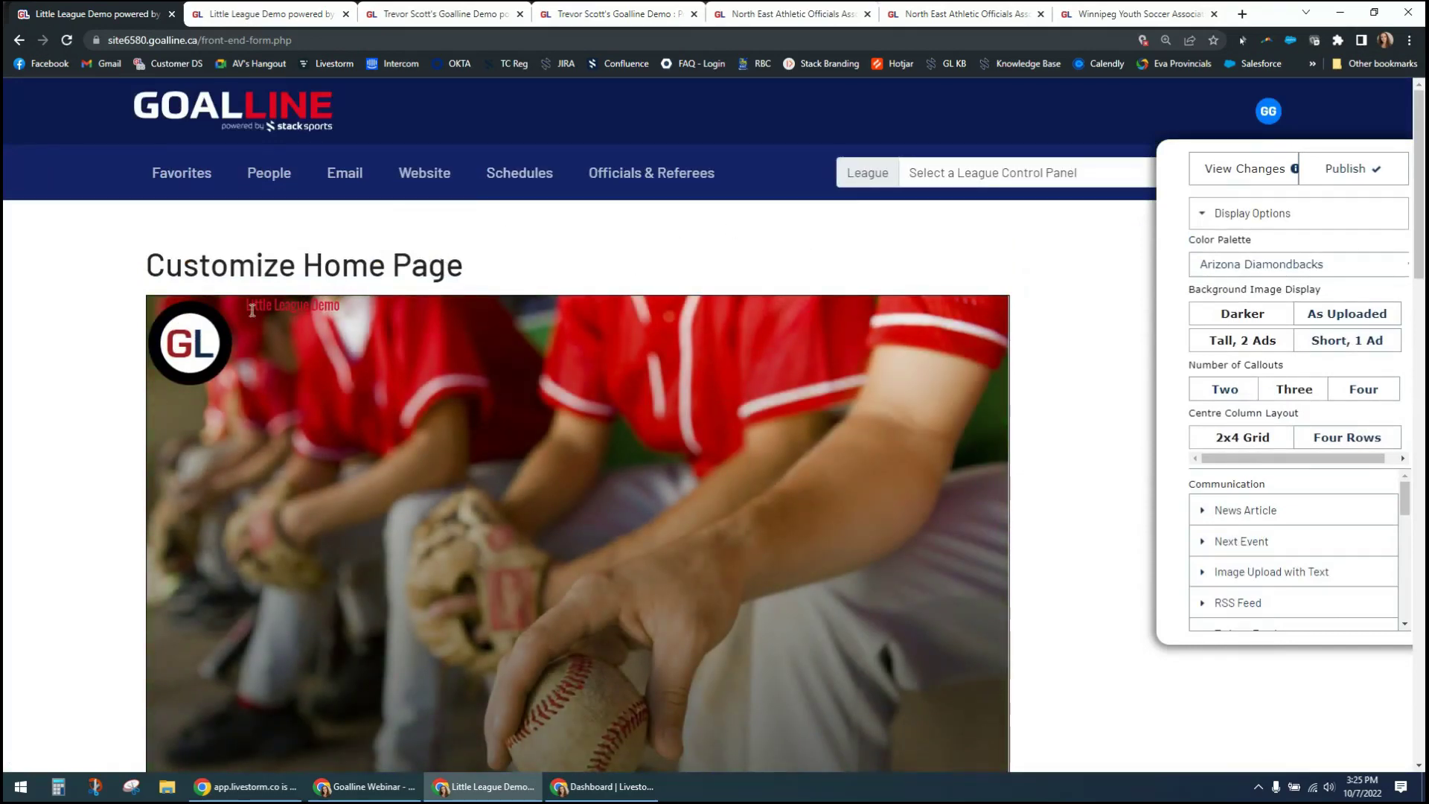
Step: Review the Number of Articles choices for the header's News Slider and save it with 5 articles
scroll(53, 527, down, 3)
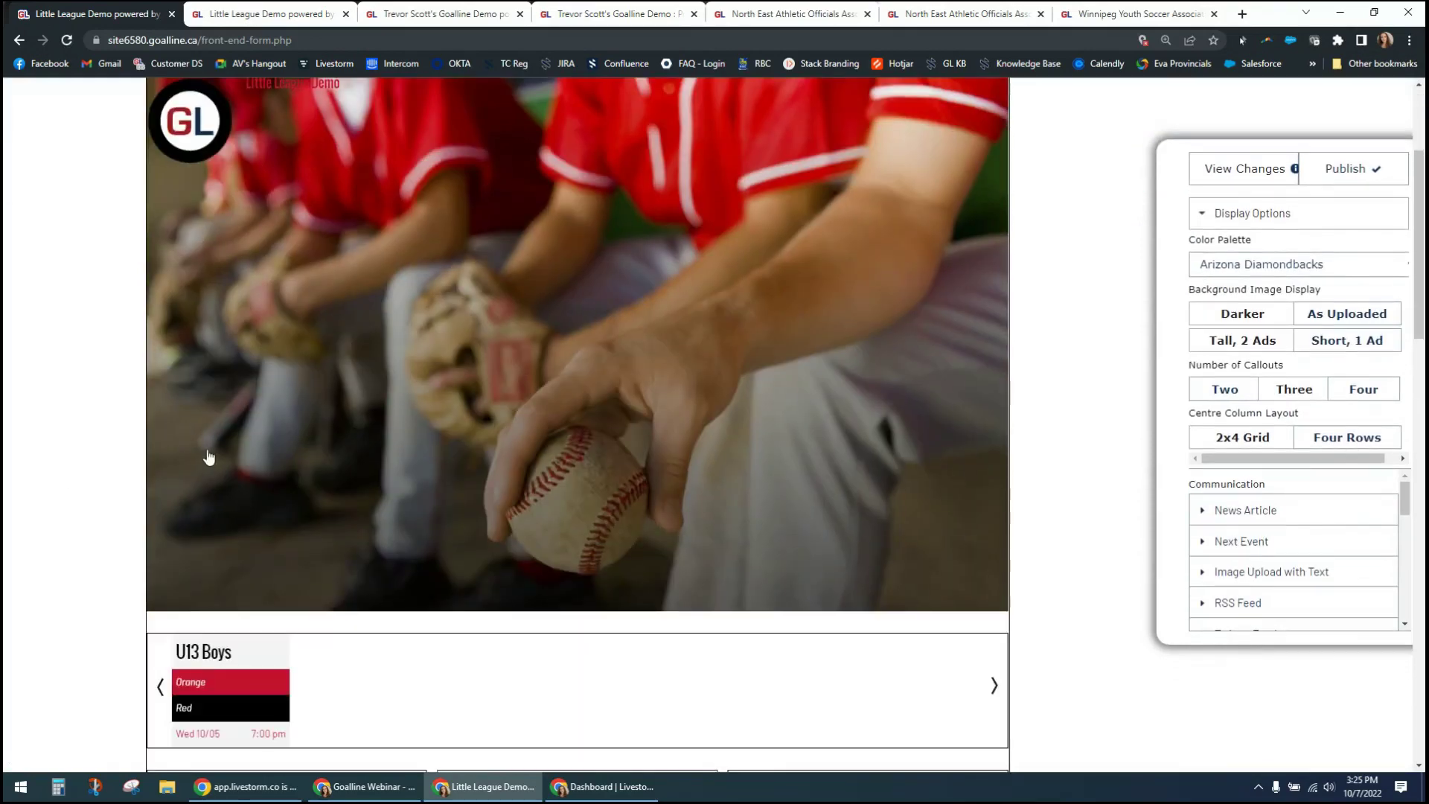
mouse_move(395, 526)
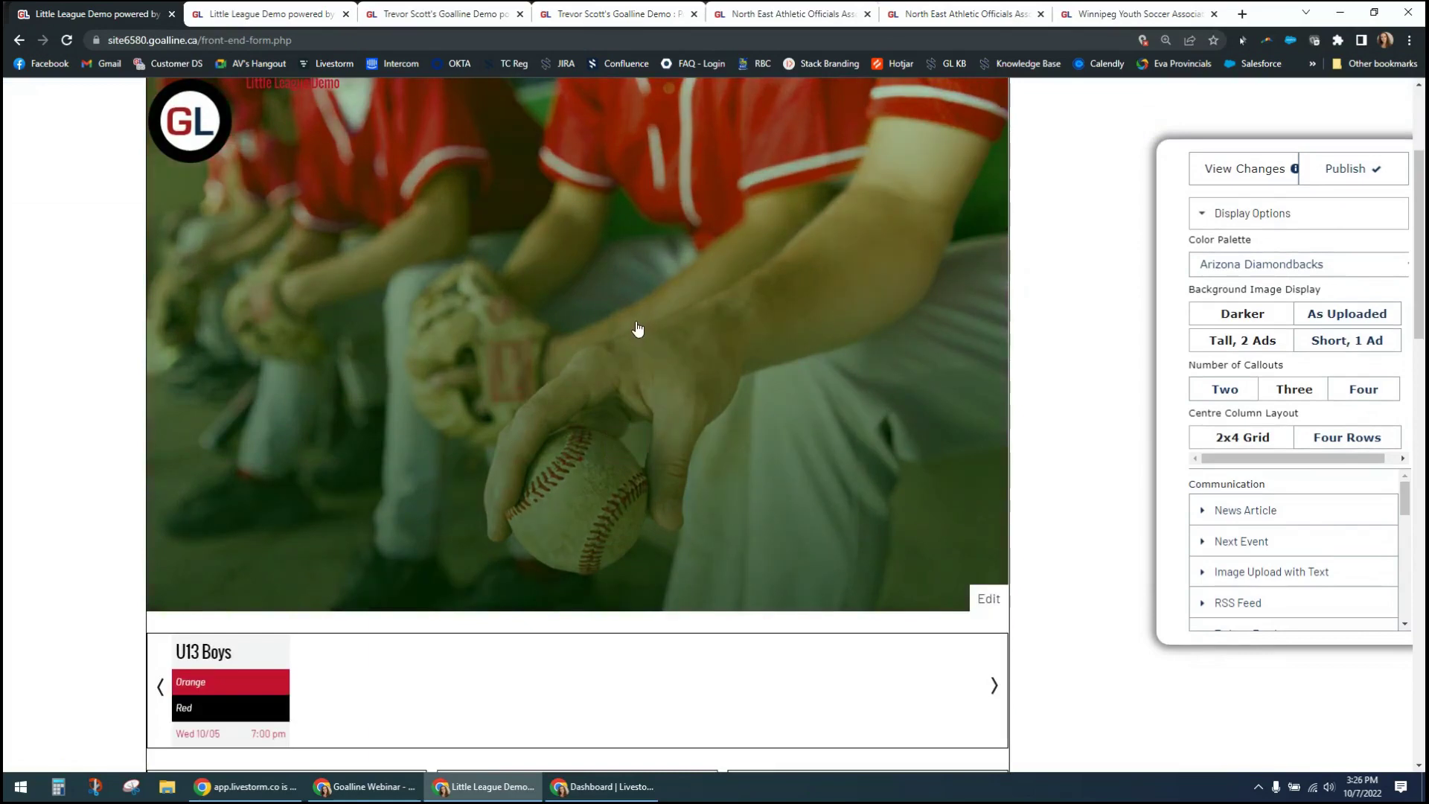
scroll(655, 454, up, 3)
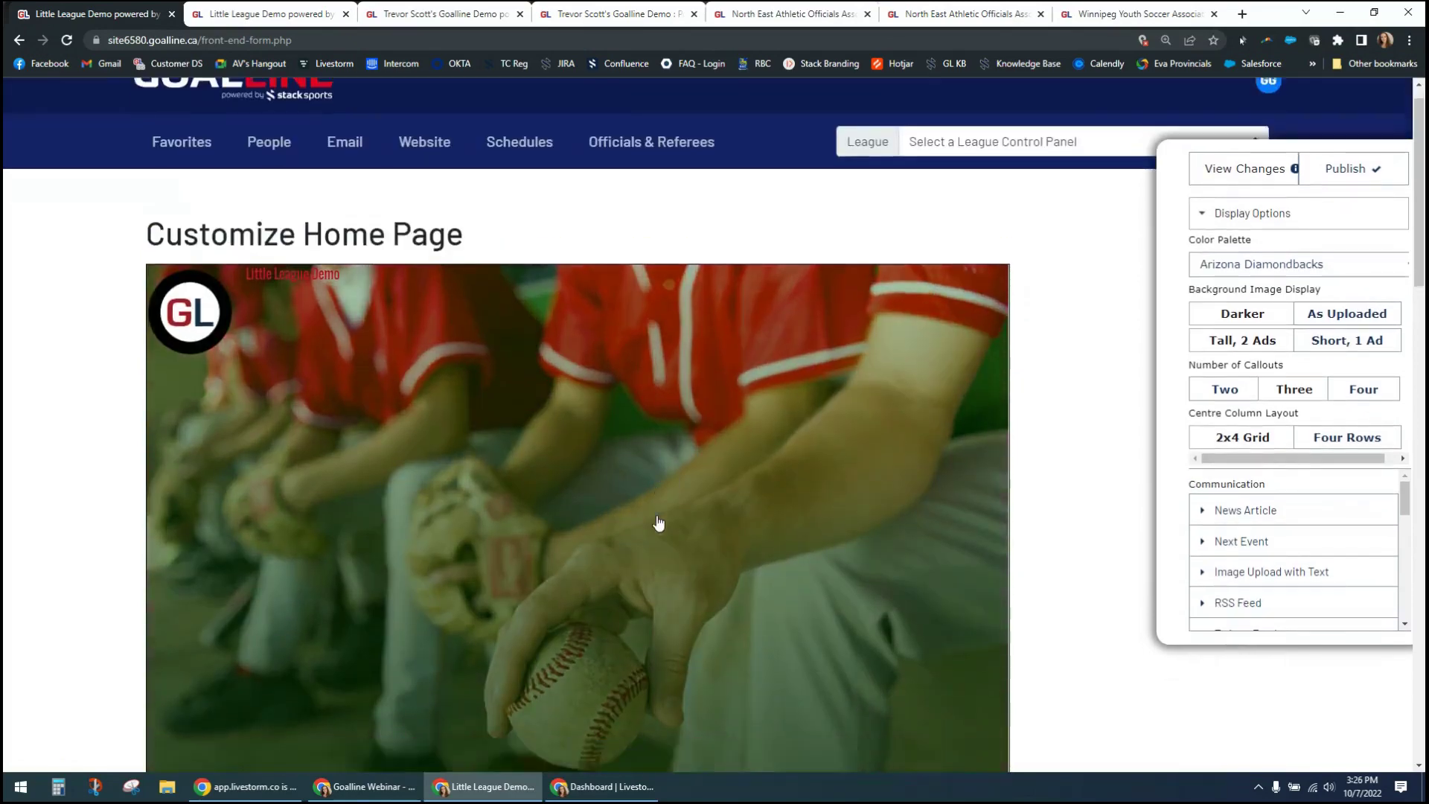
scroll(658, 523, down, 2)
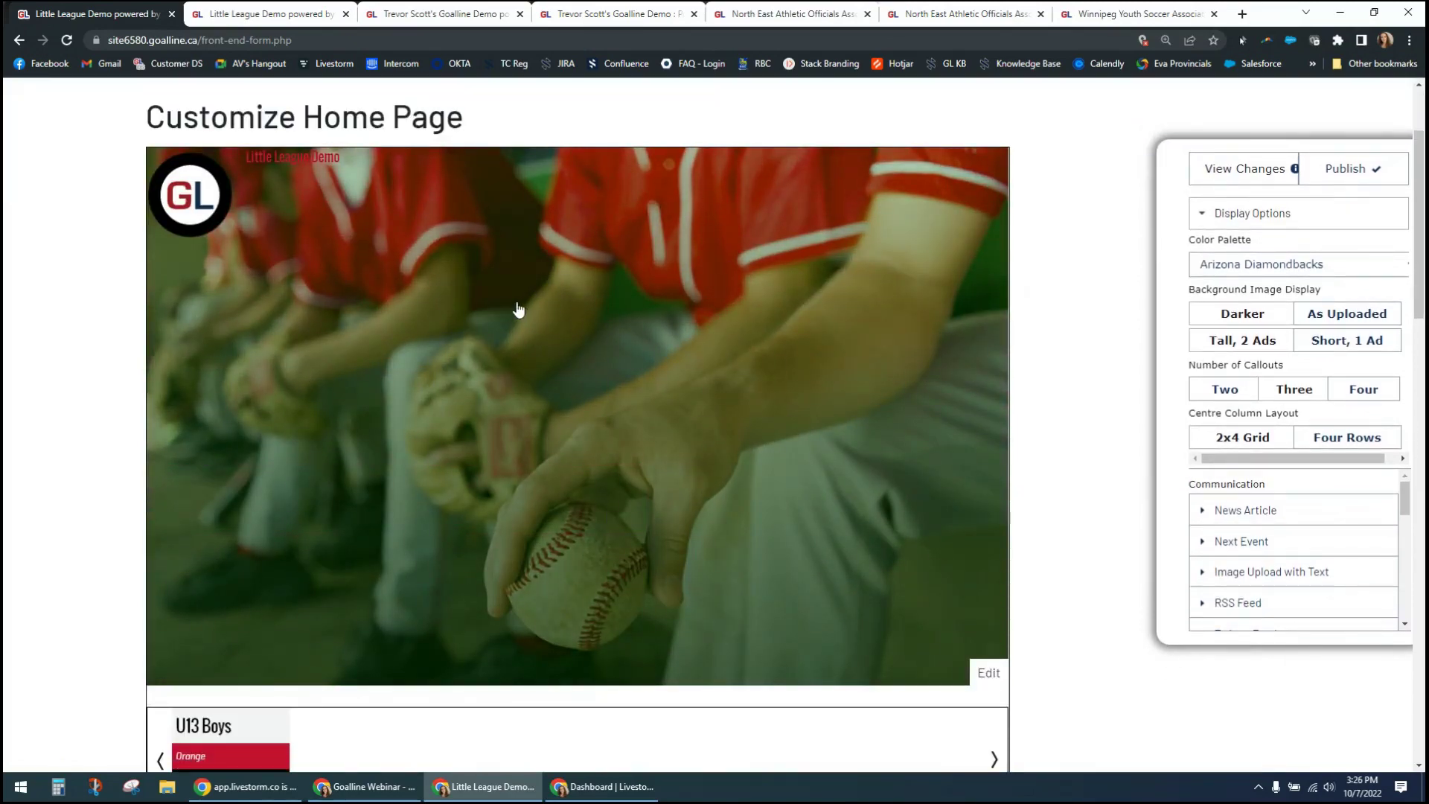
mouse_move(303, 488)
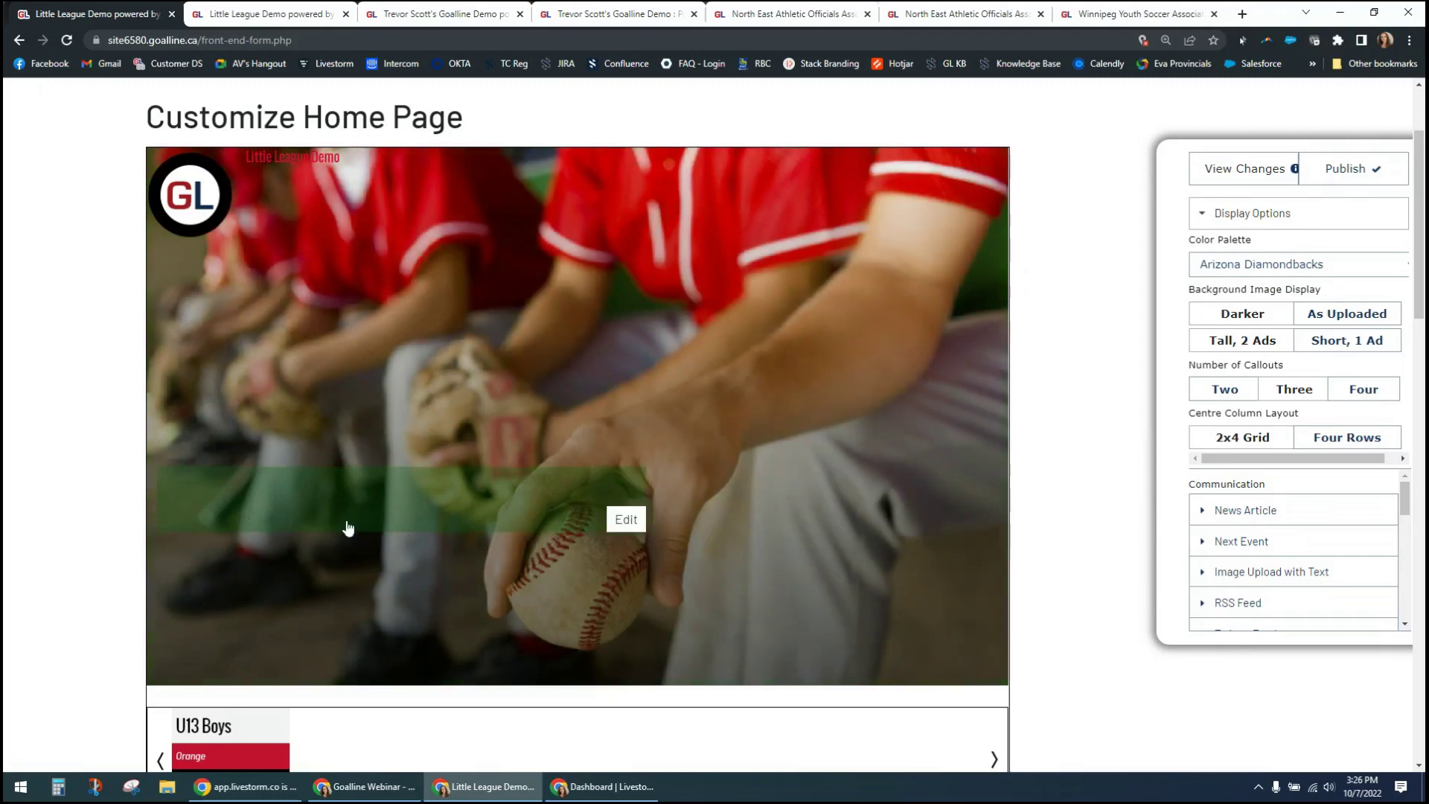
click(347, 499)
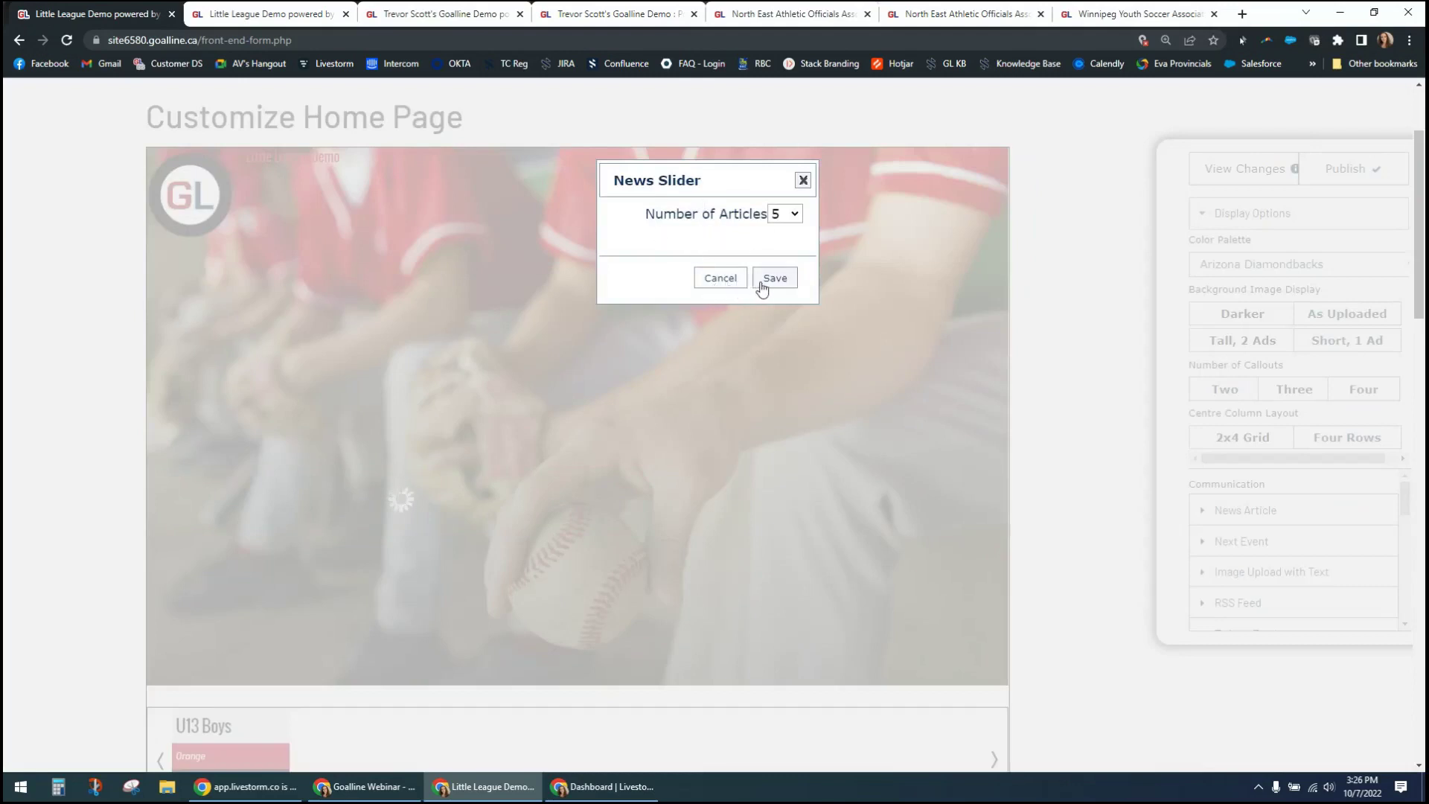
click(791, 218)
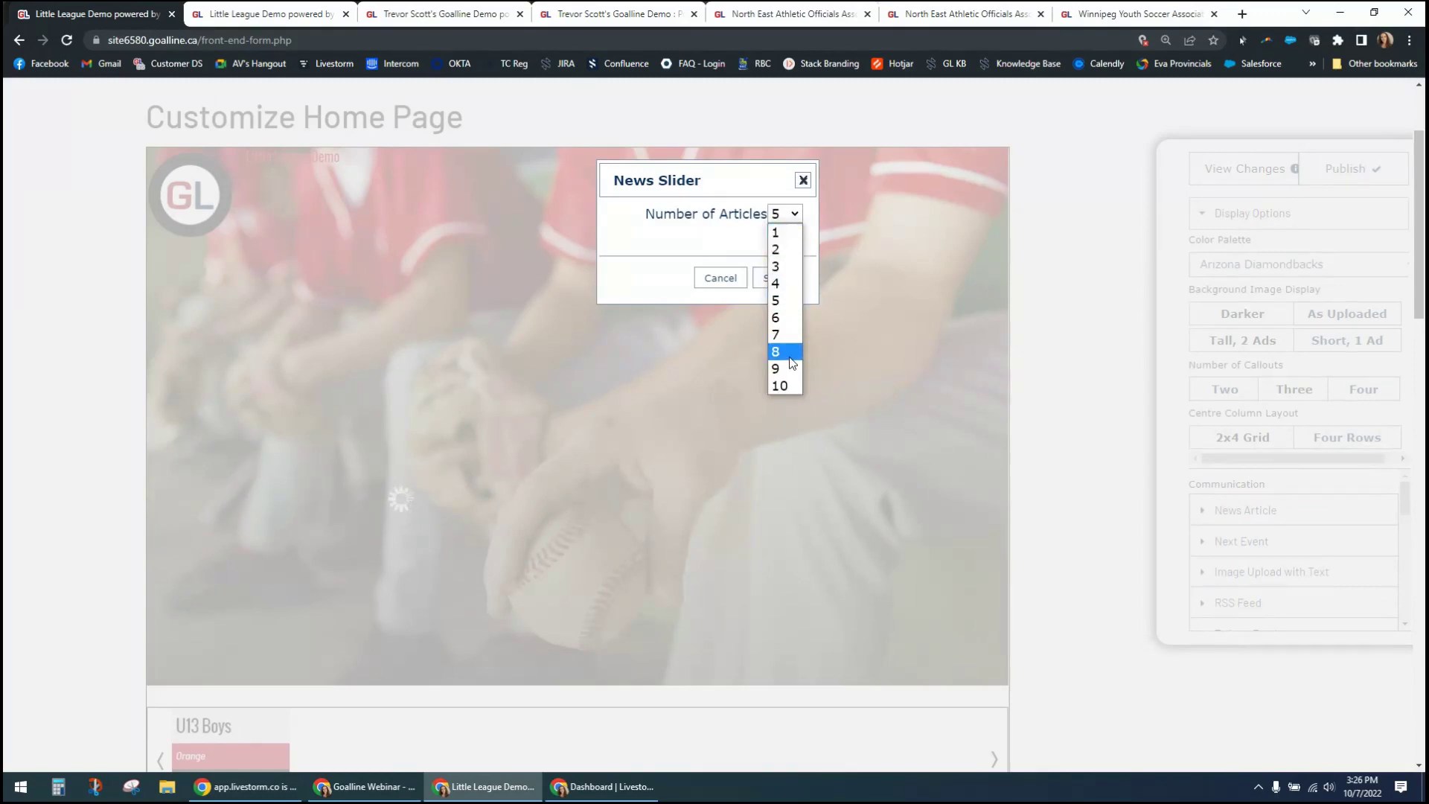
click(700, 252)
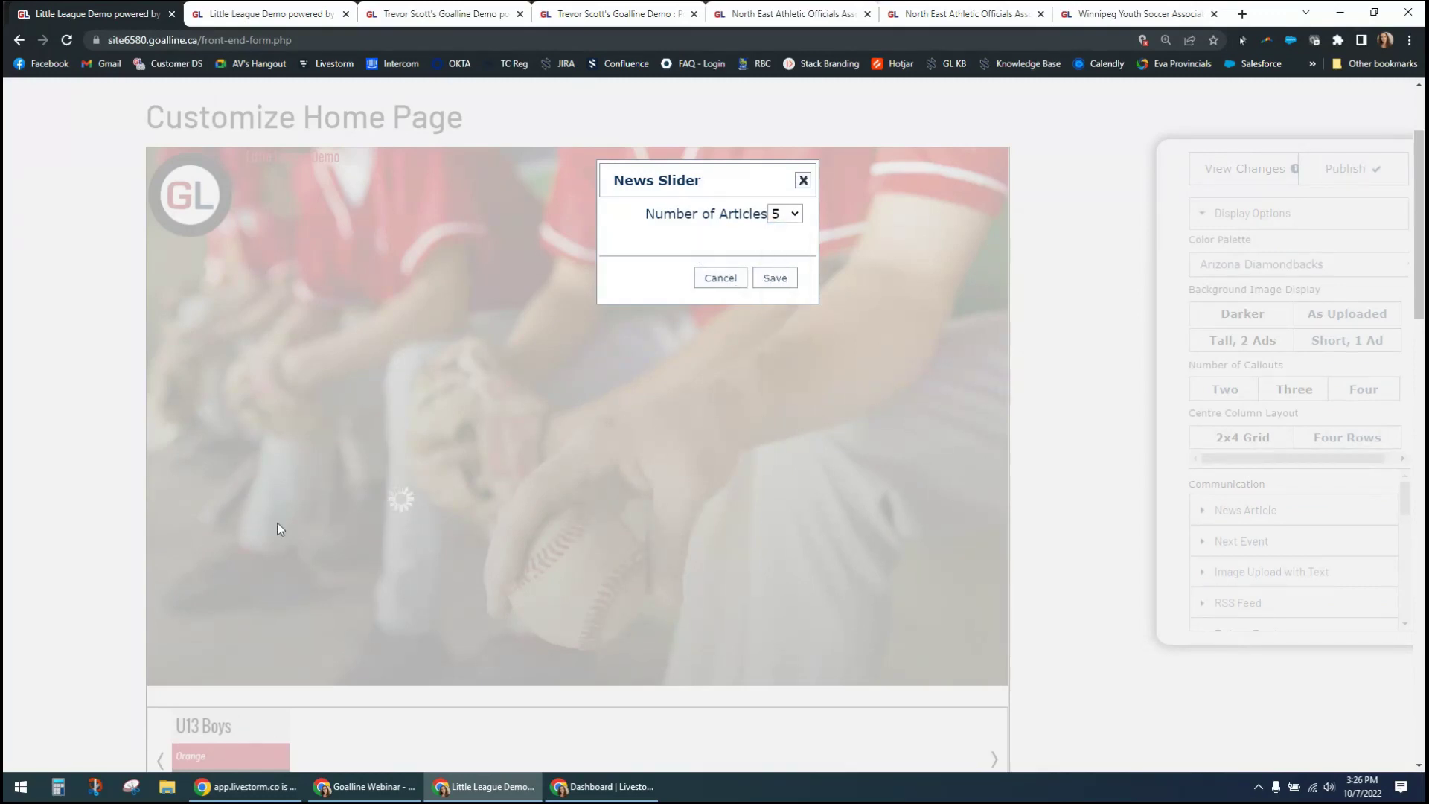
click(775, 278)
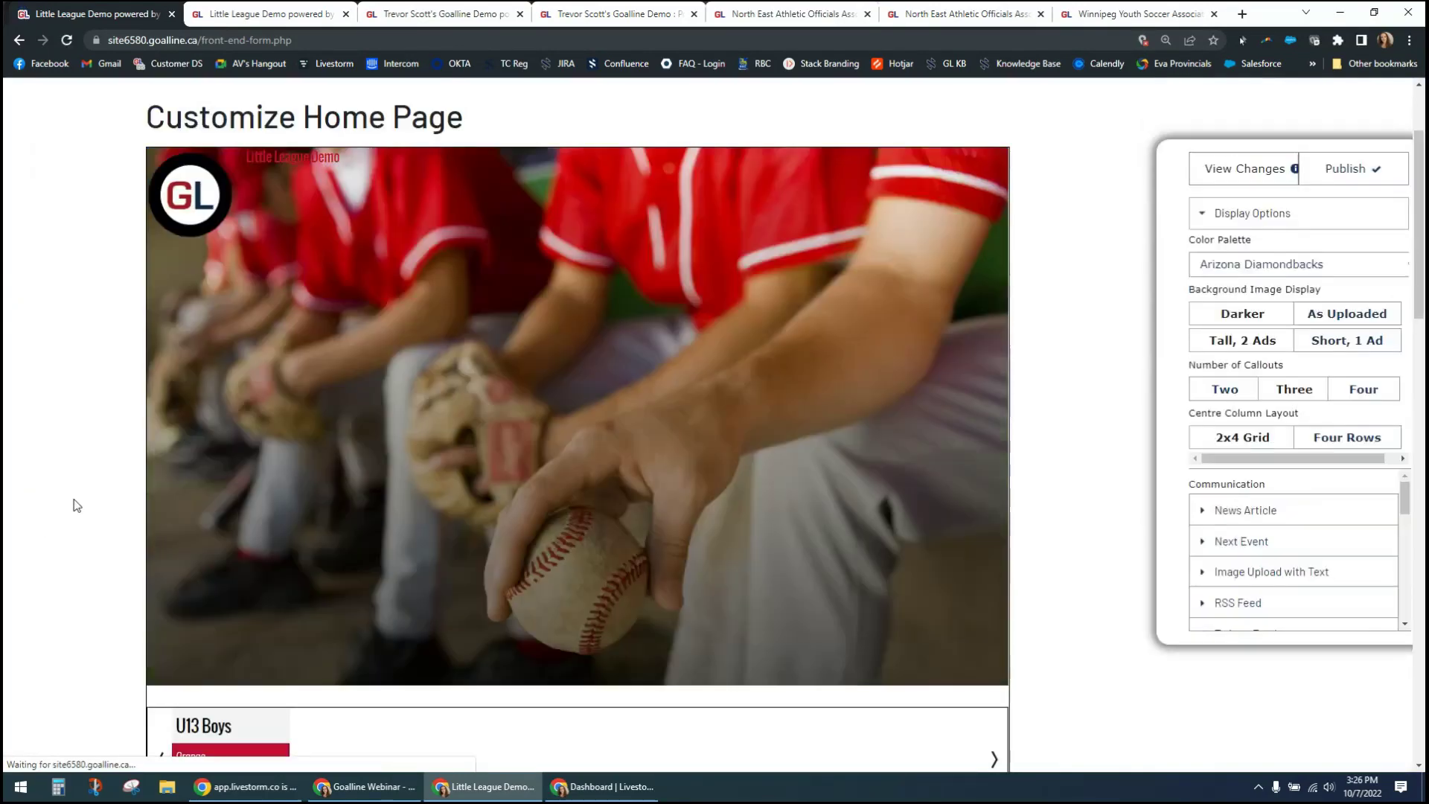
Step: Check which display options the Scrolling Game Centre offers for the games ticker, and leave without saving
scroll(72, 514, down, 4)
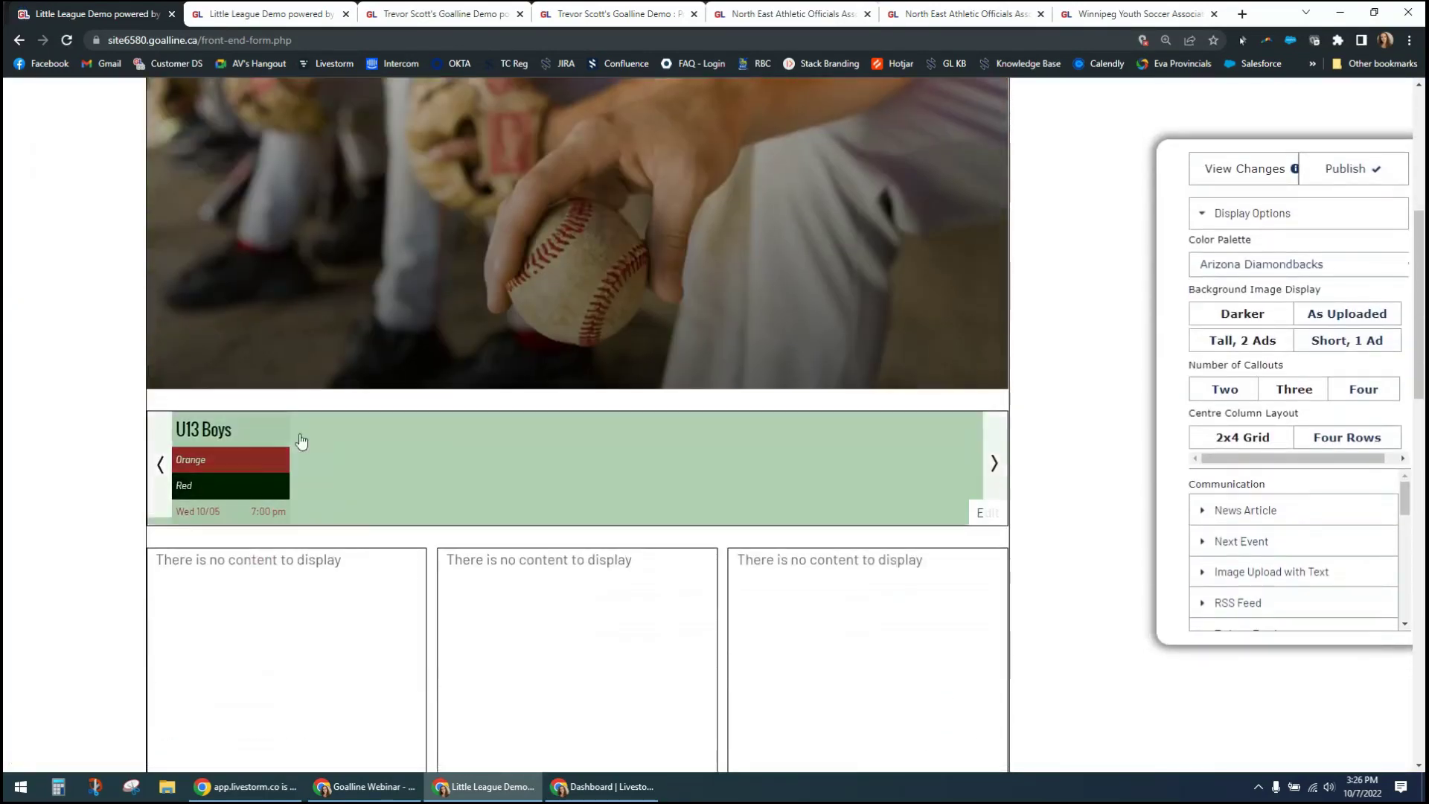
click(982, 513)
click(707, 234)
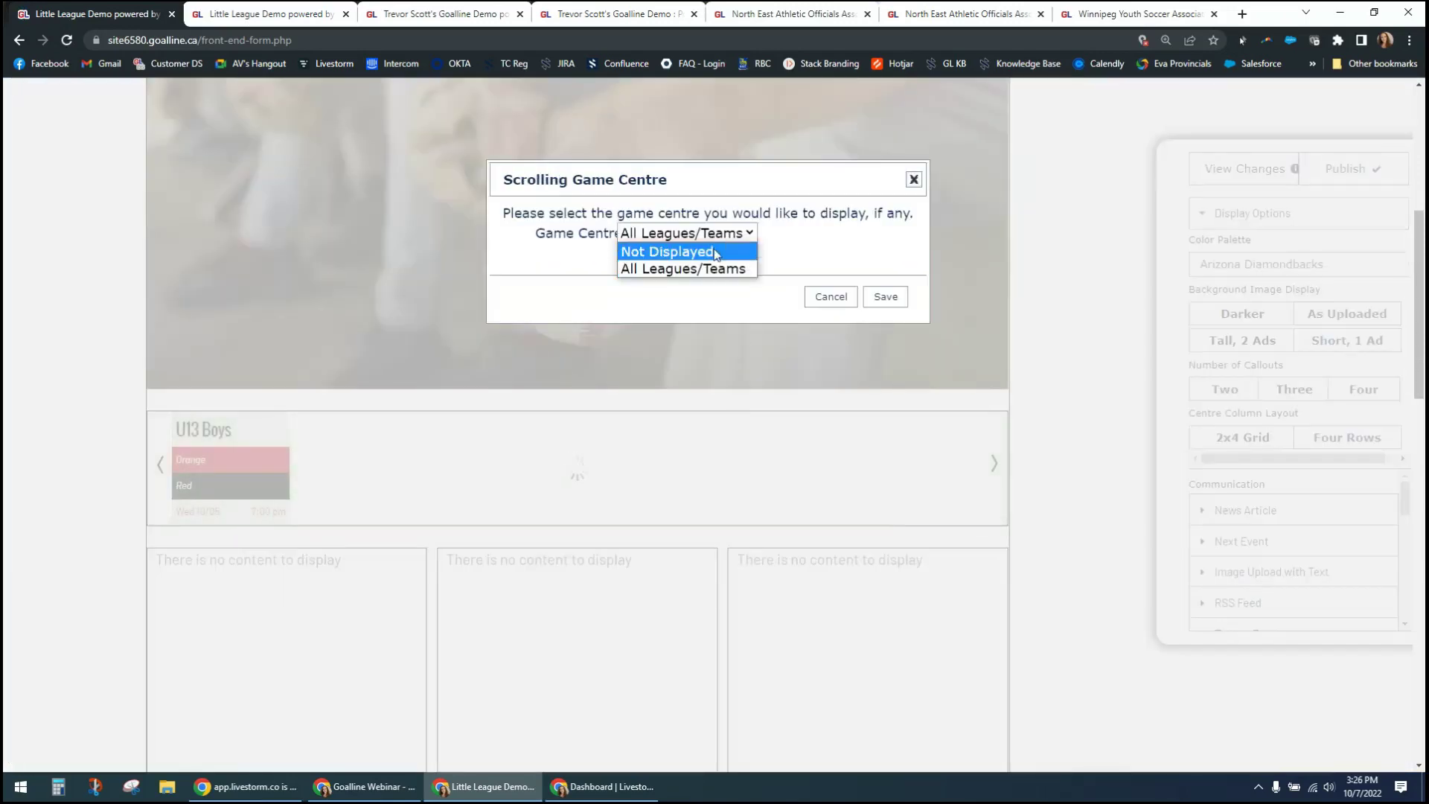
click(833, 298)
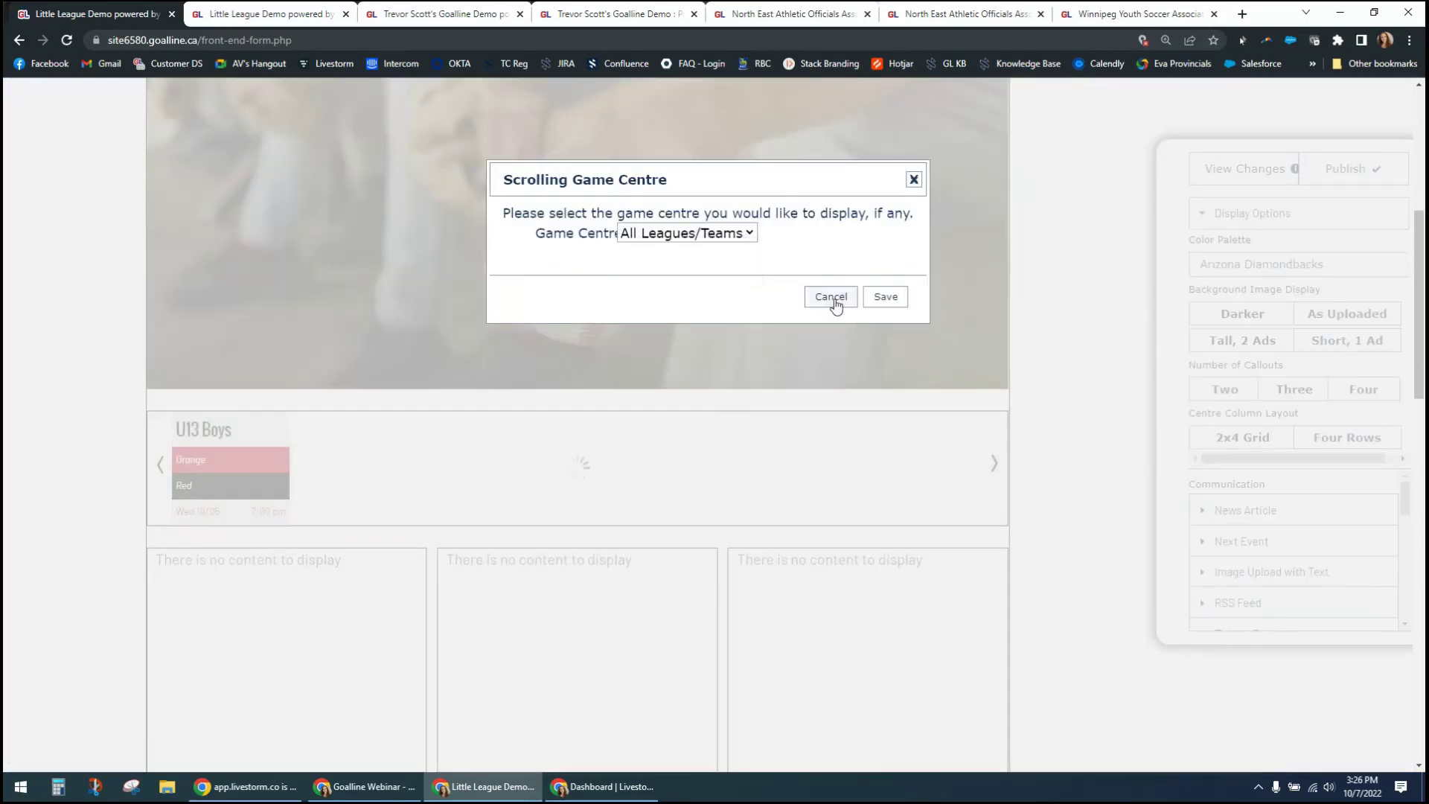
click(833, 298)
Step: Try the home page with two and four callouts, and return the Number of Callouts to Three
scroll(122, 488, down, 4)
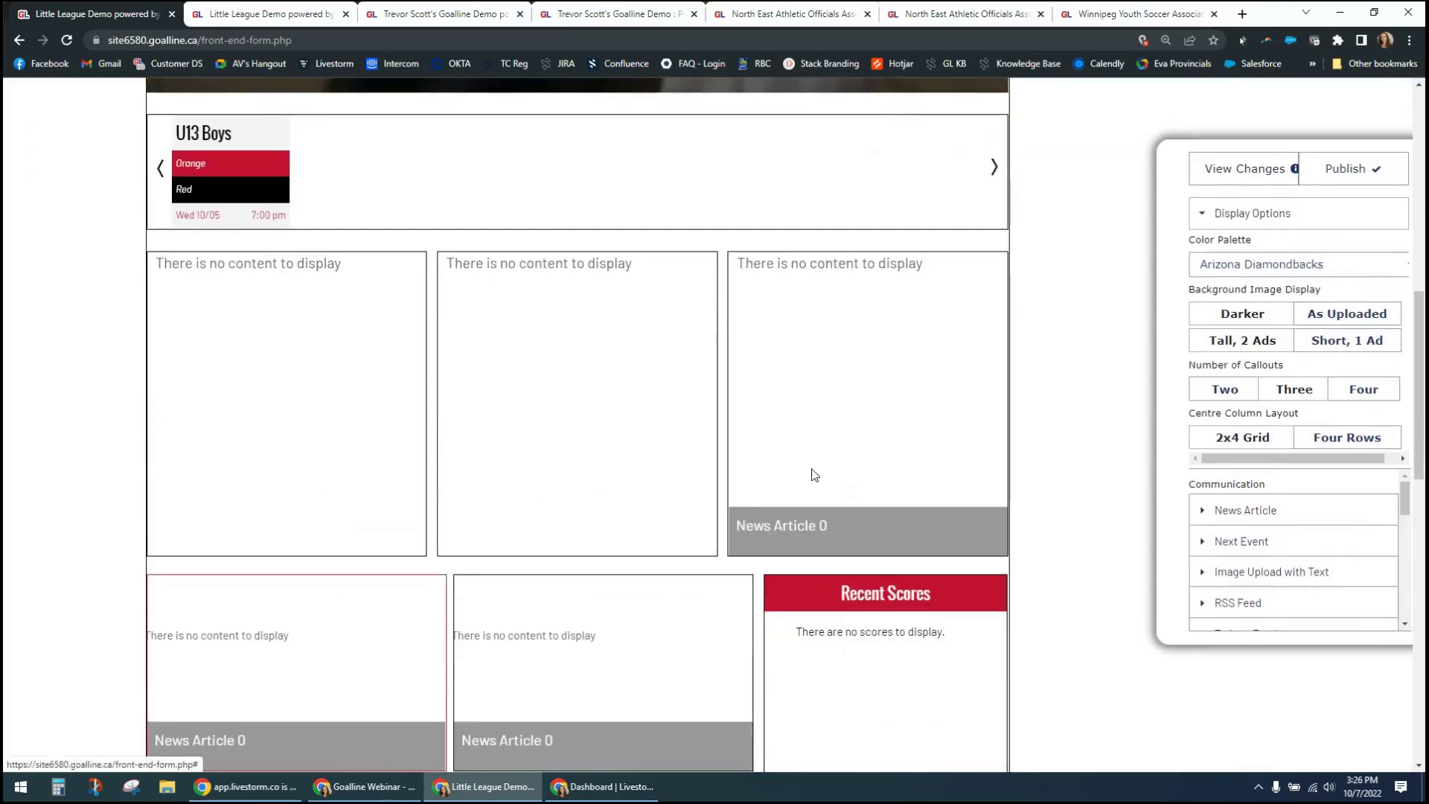
scroll(815, 475, down, 2)
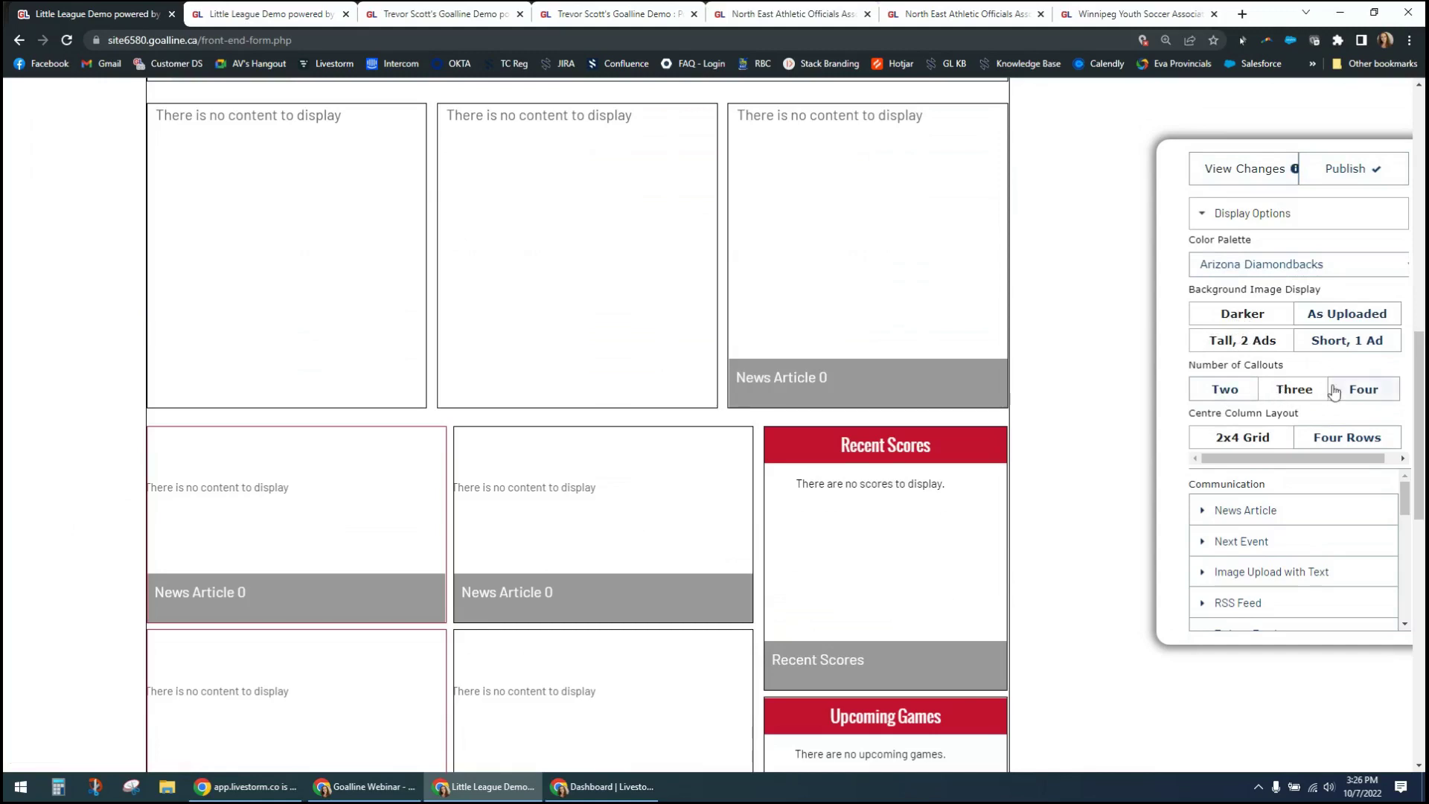
click(1214, 390)
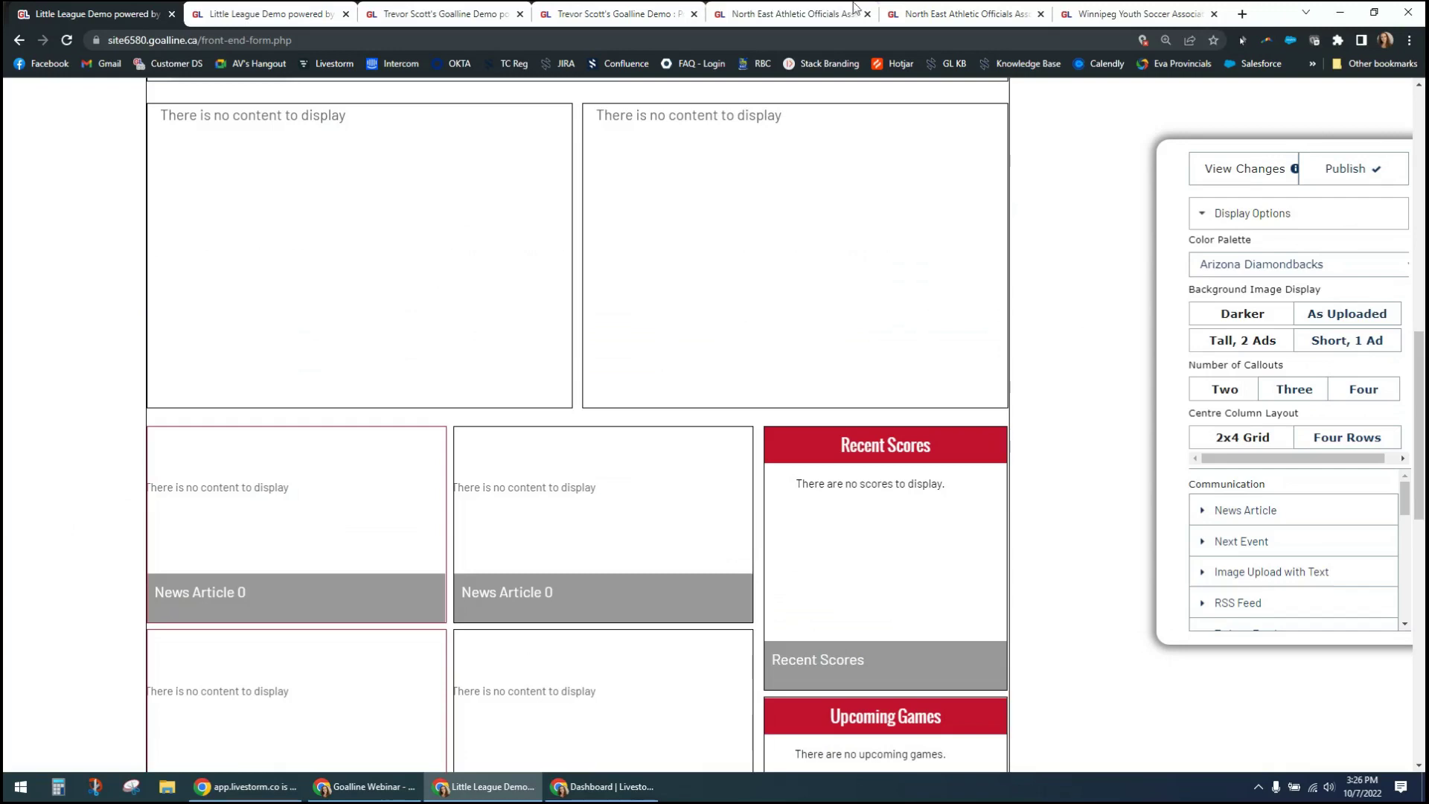
click(1373, 388)
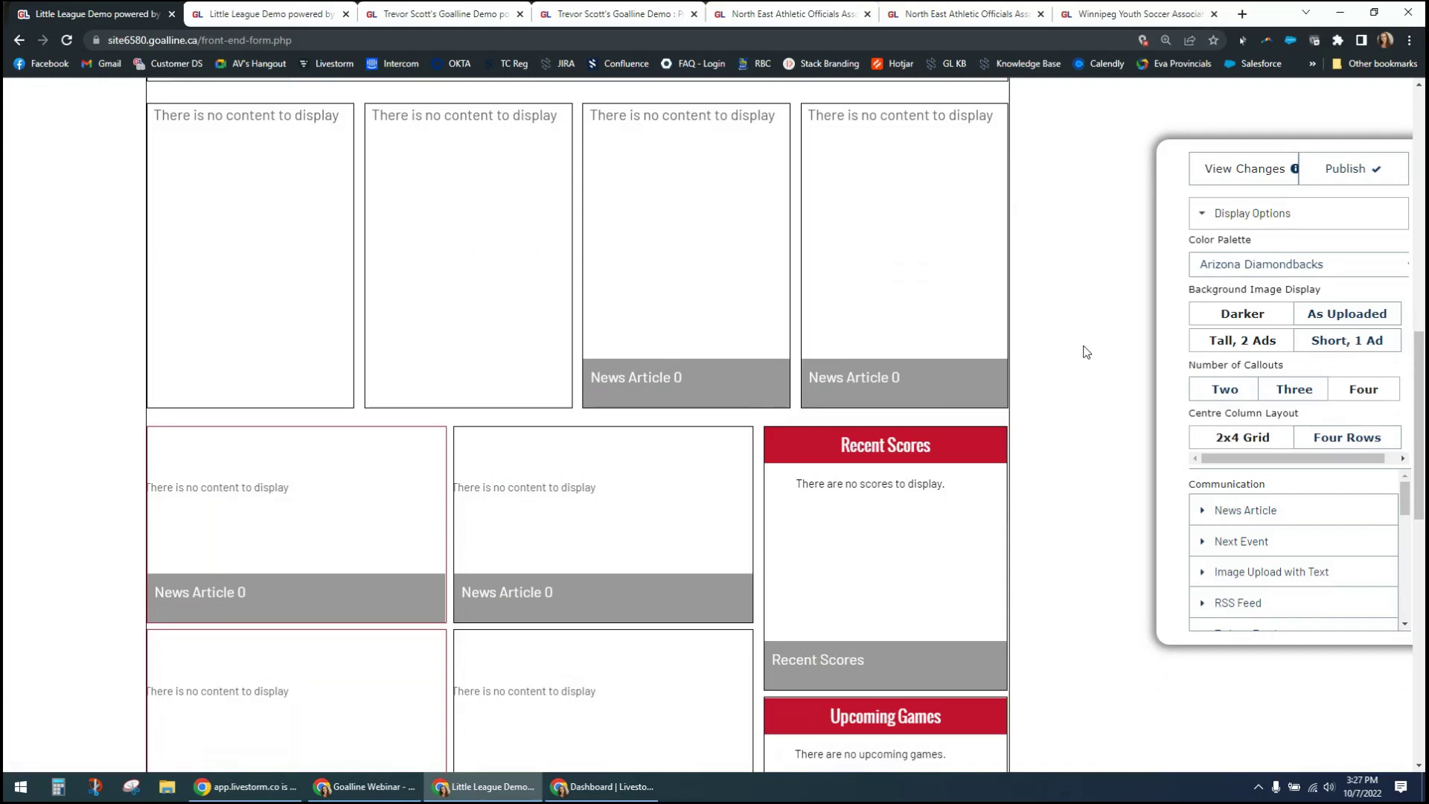
click(1294, 389)
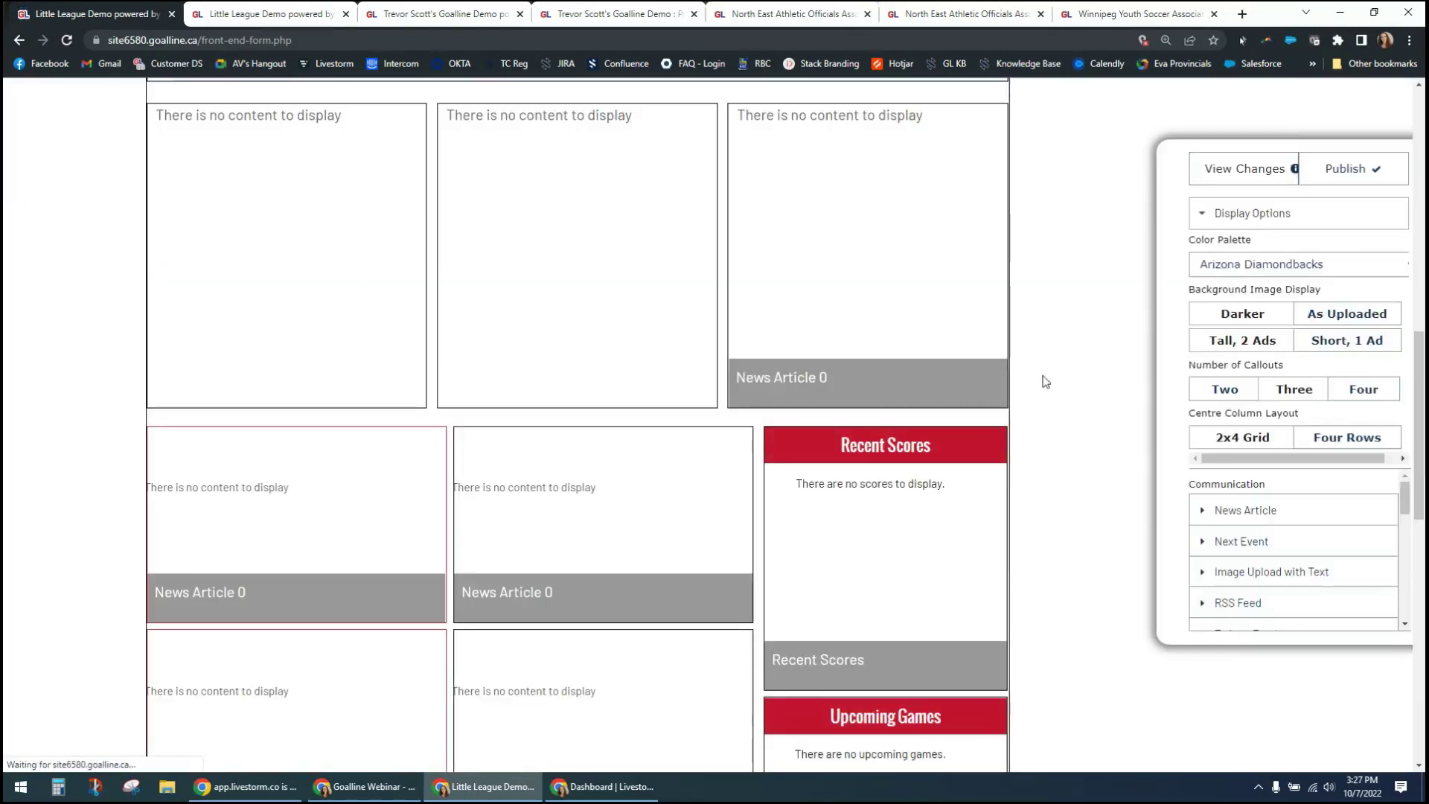
Step: Set the Centre Column Layout to Four Rows and look over the news article blocks down the page
scroll(733, 461, down, 4)
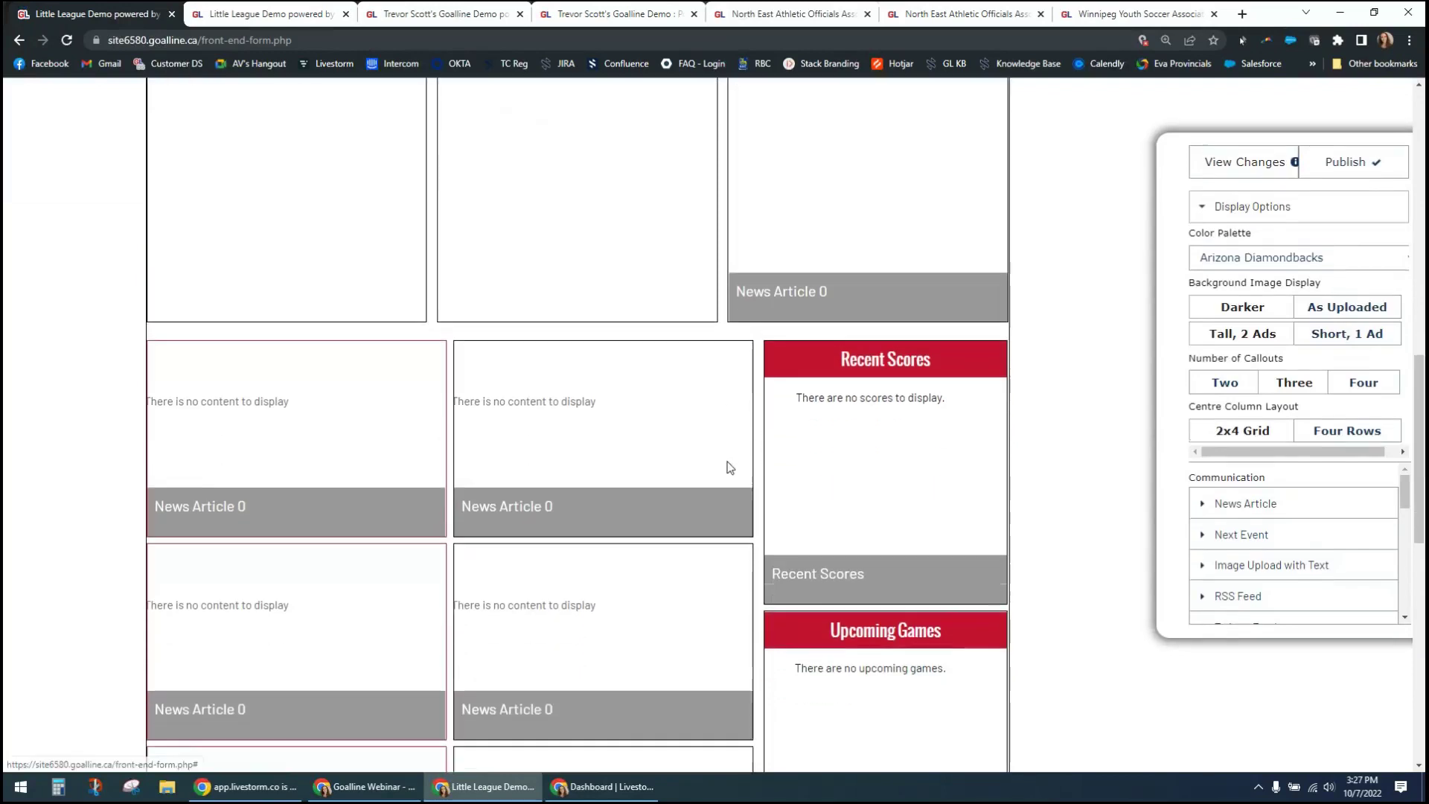
scroll(476, 518, down, 3)
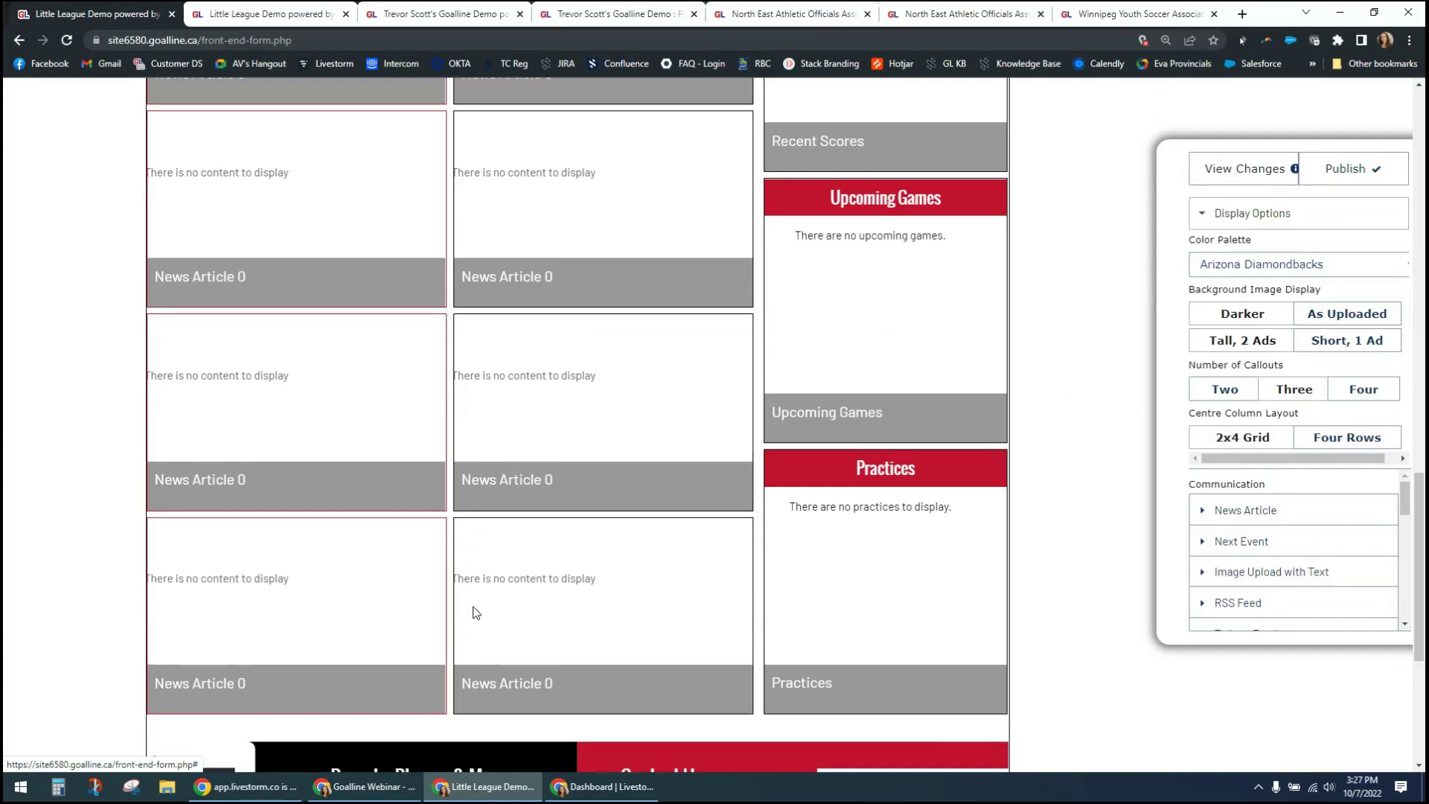
scroll(507, 587, up, 3)
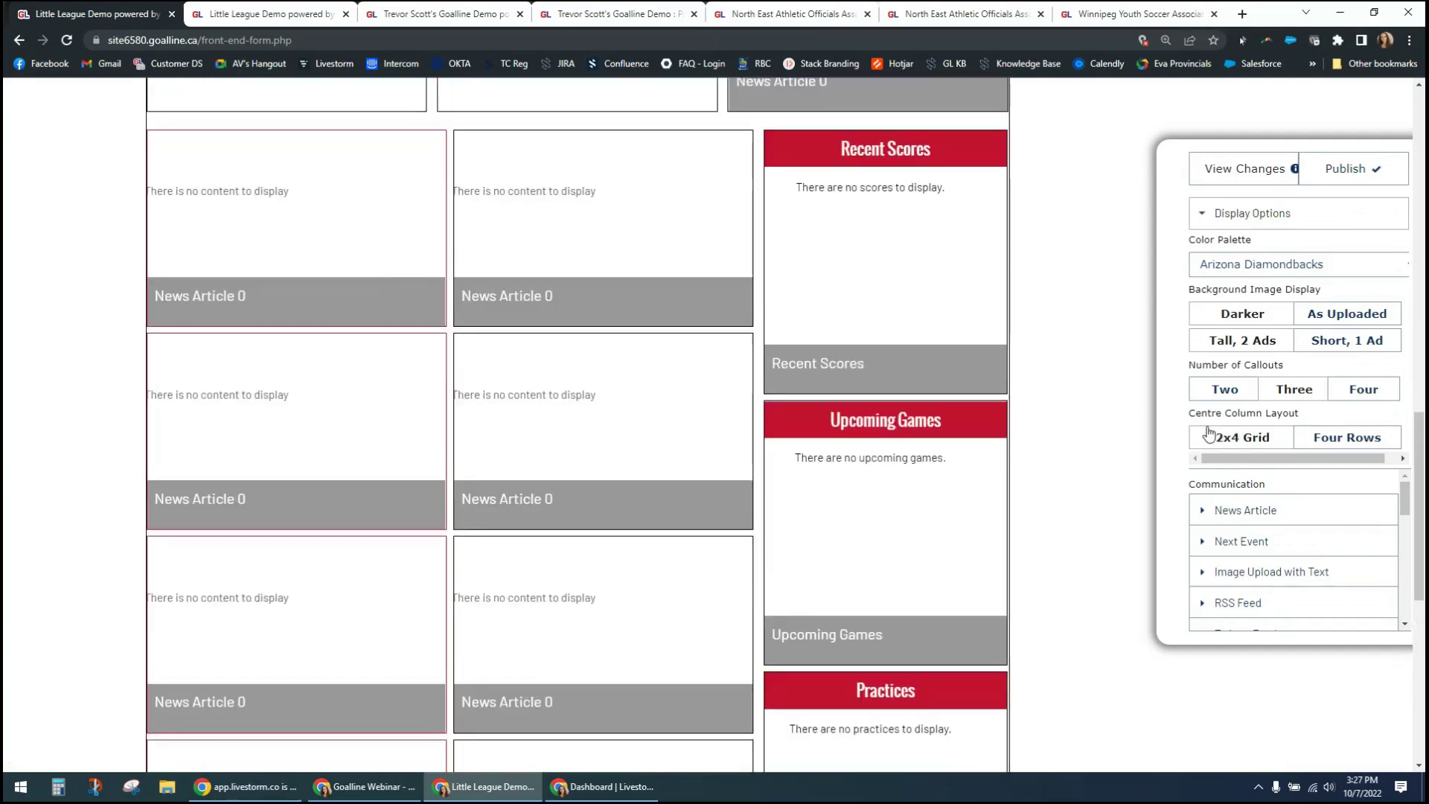
click(1301, 437)
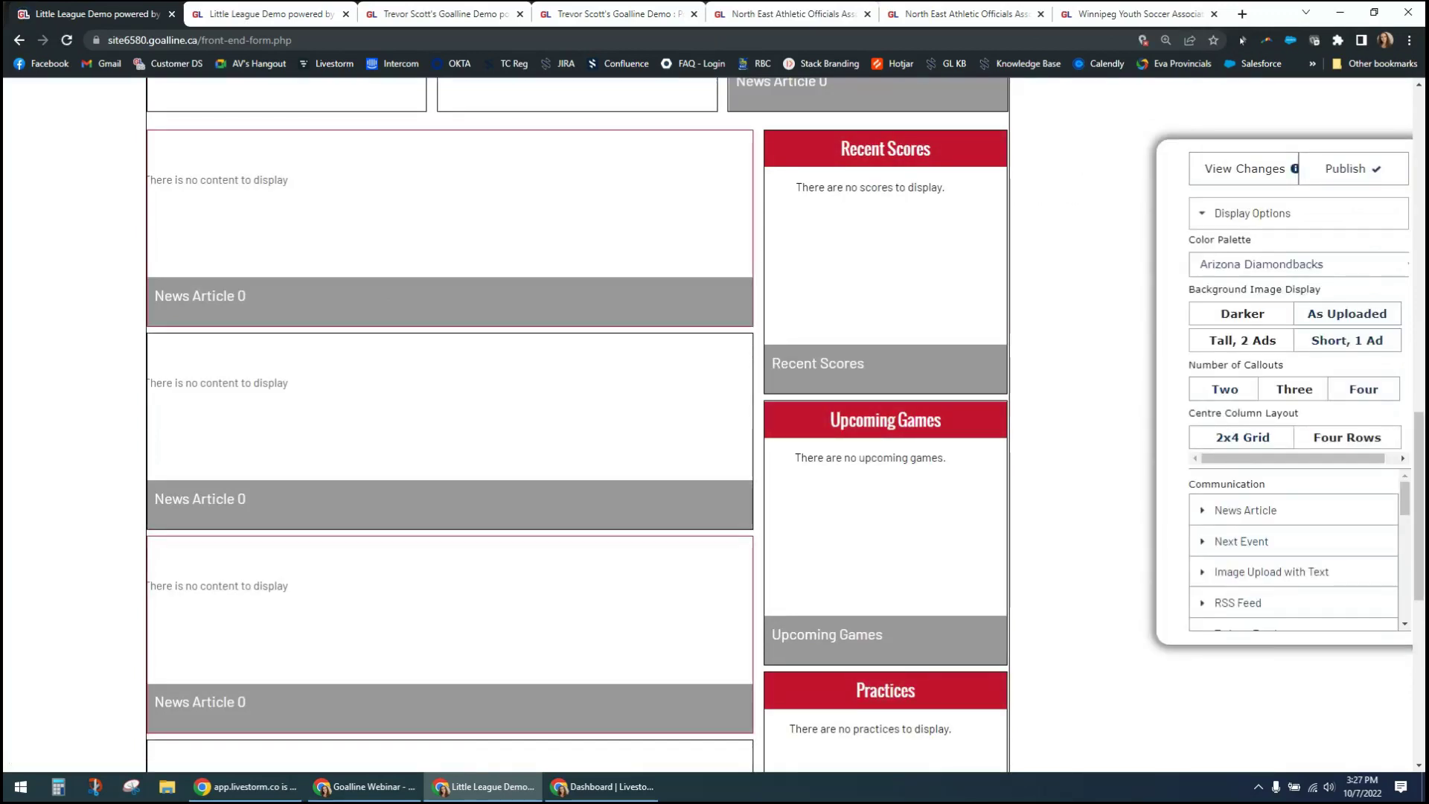
scroll(93, 402, down, 1)
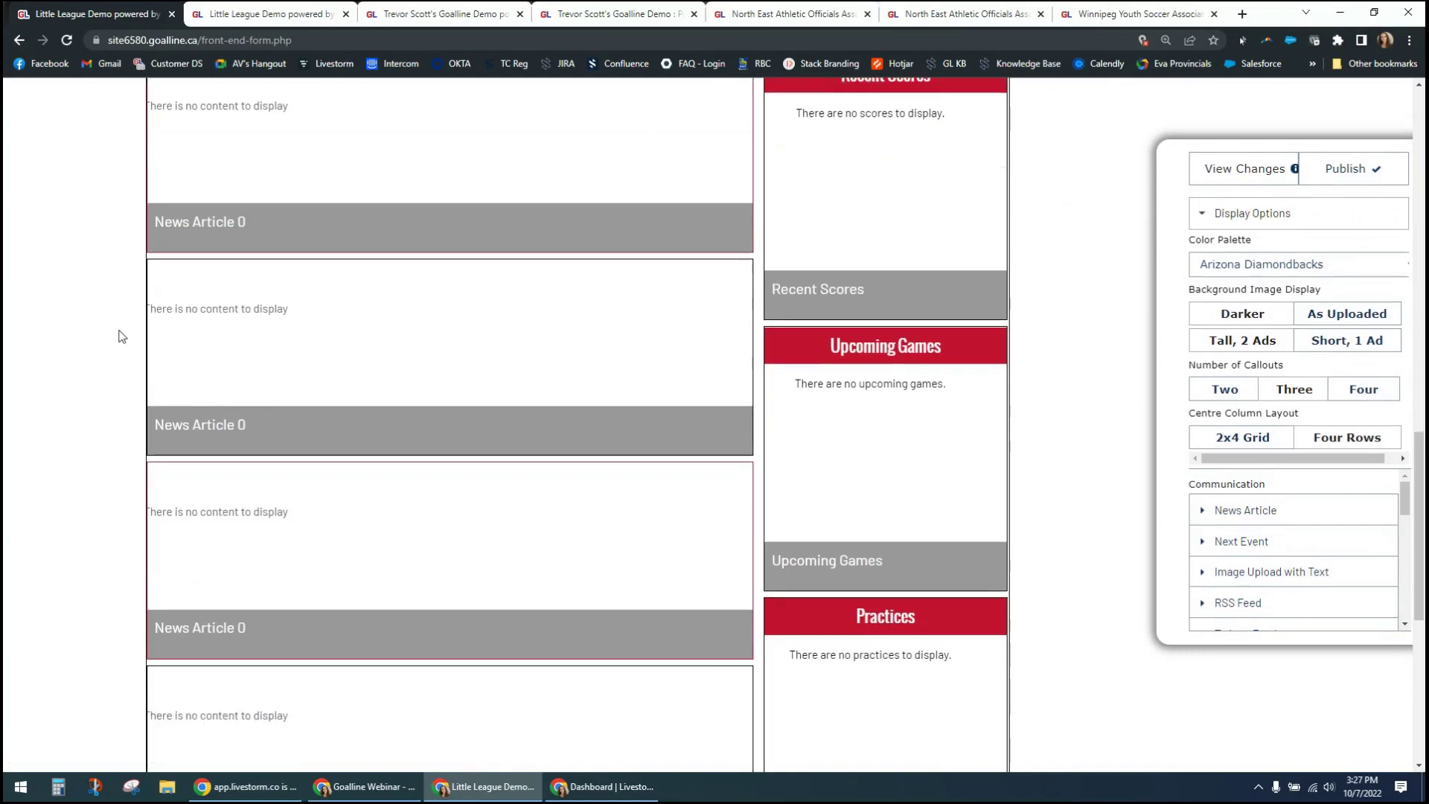
scroll(417, 700, down, 3)
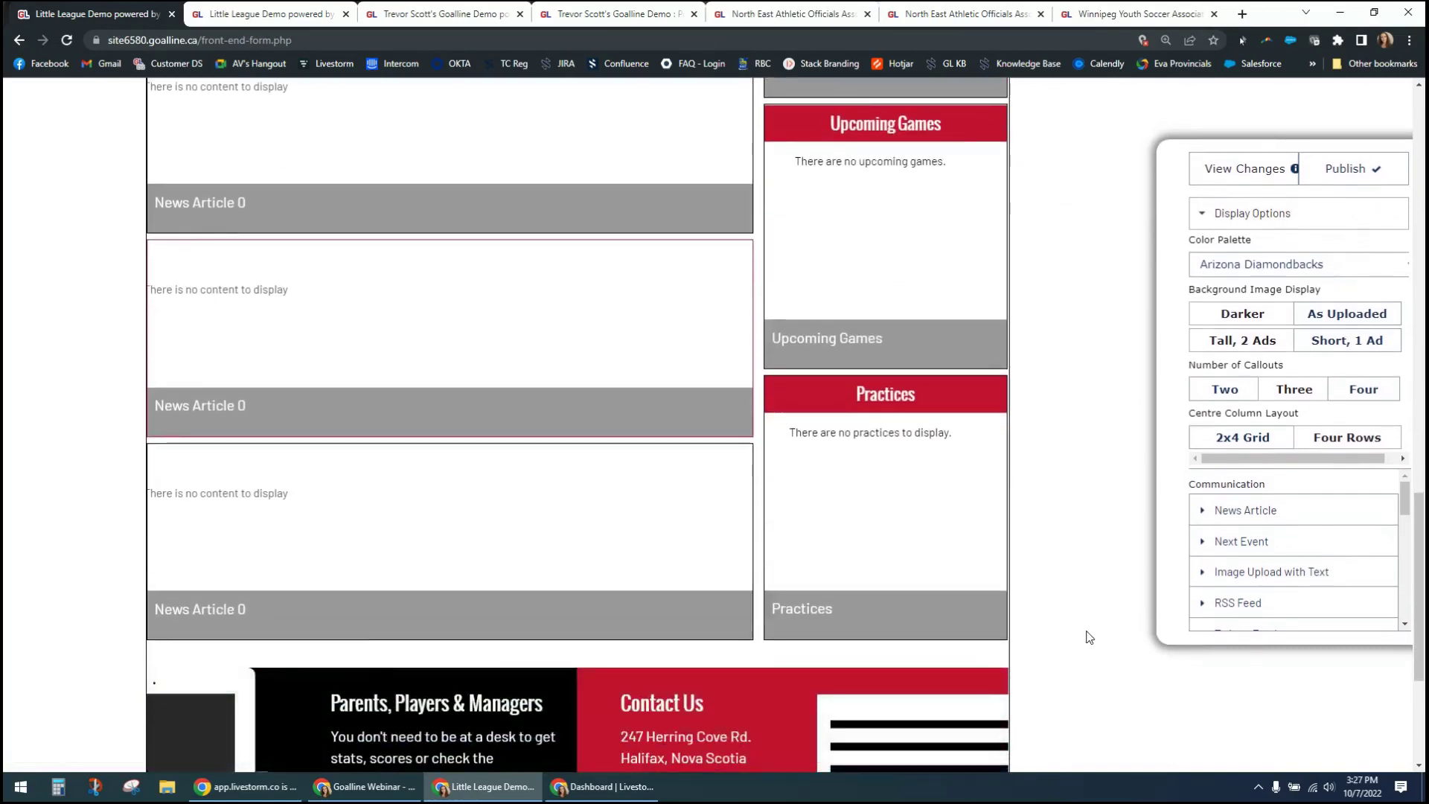
scroll(1089, 637, up, 3)
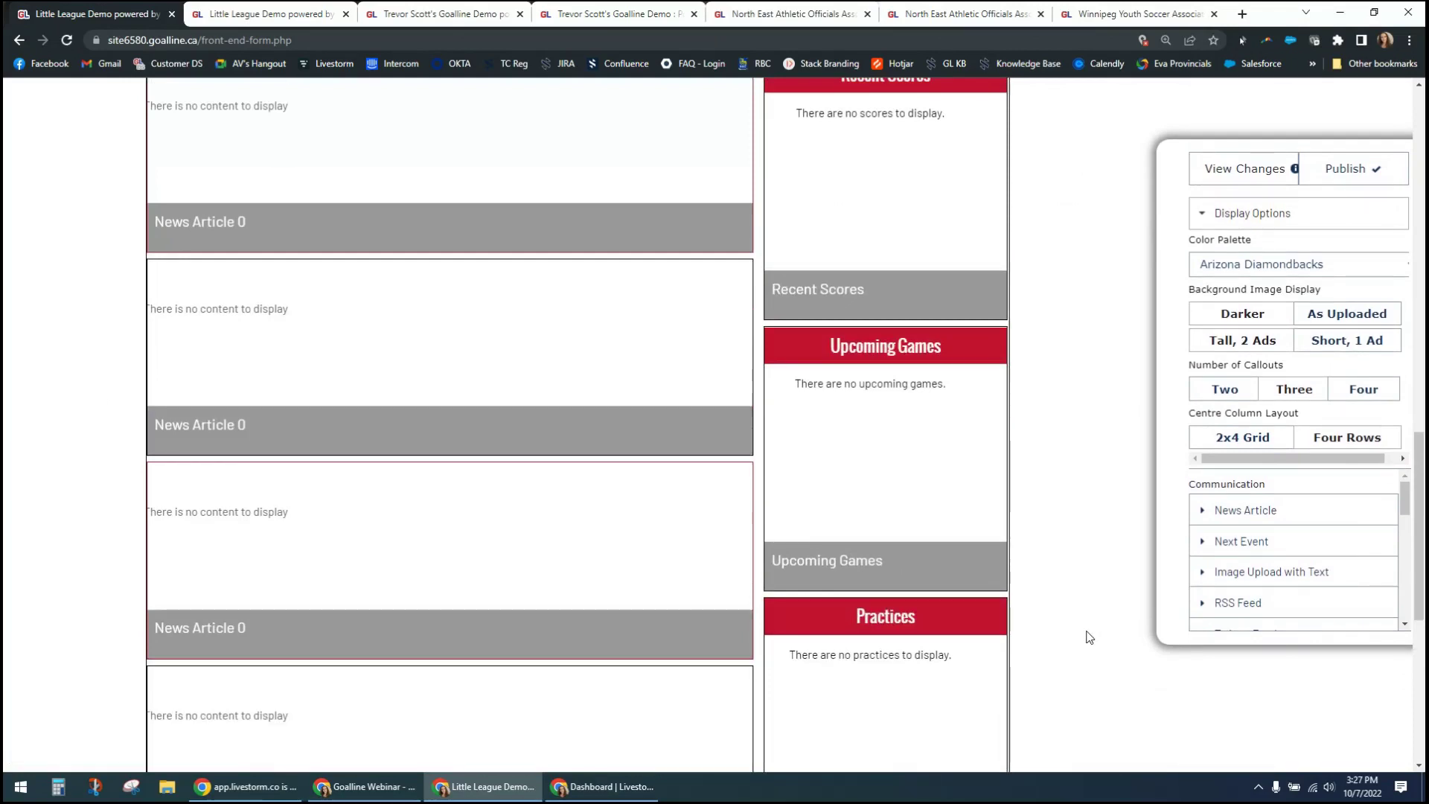
scroll(1090, 637, up, 1)
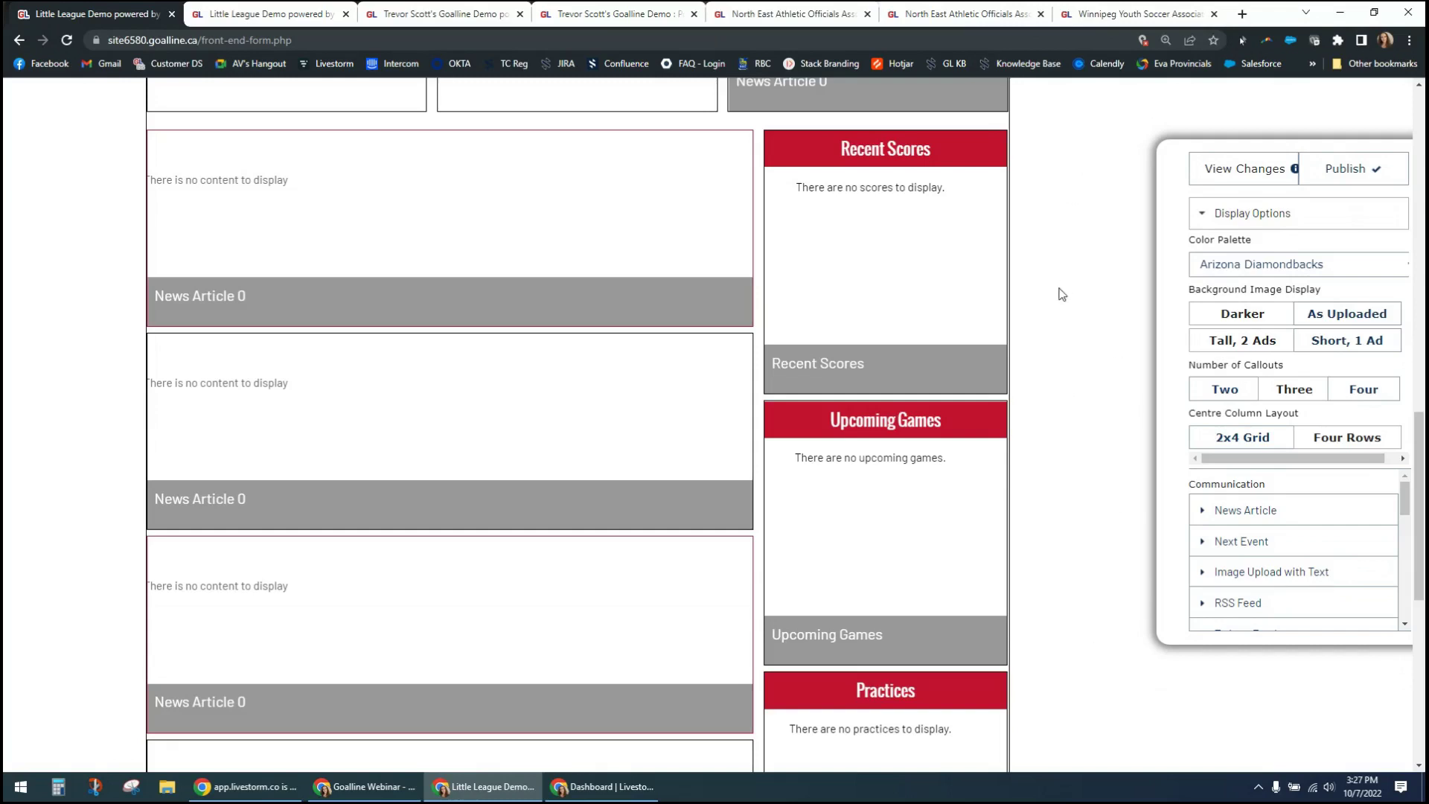
scroll(772, 270, down, 1)
scroll(773, 268, up, 1)
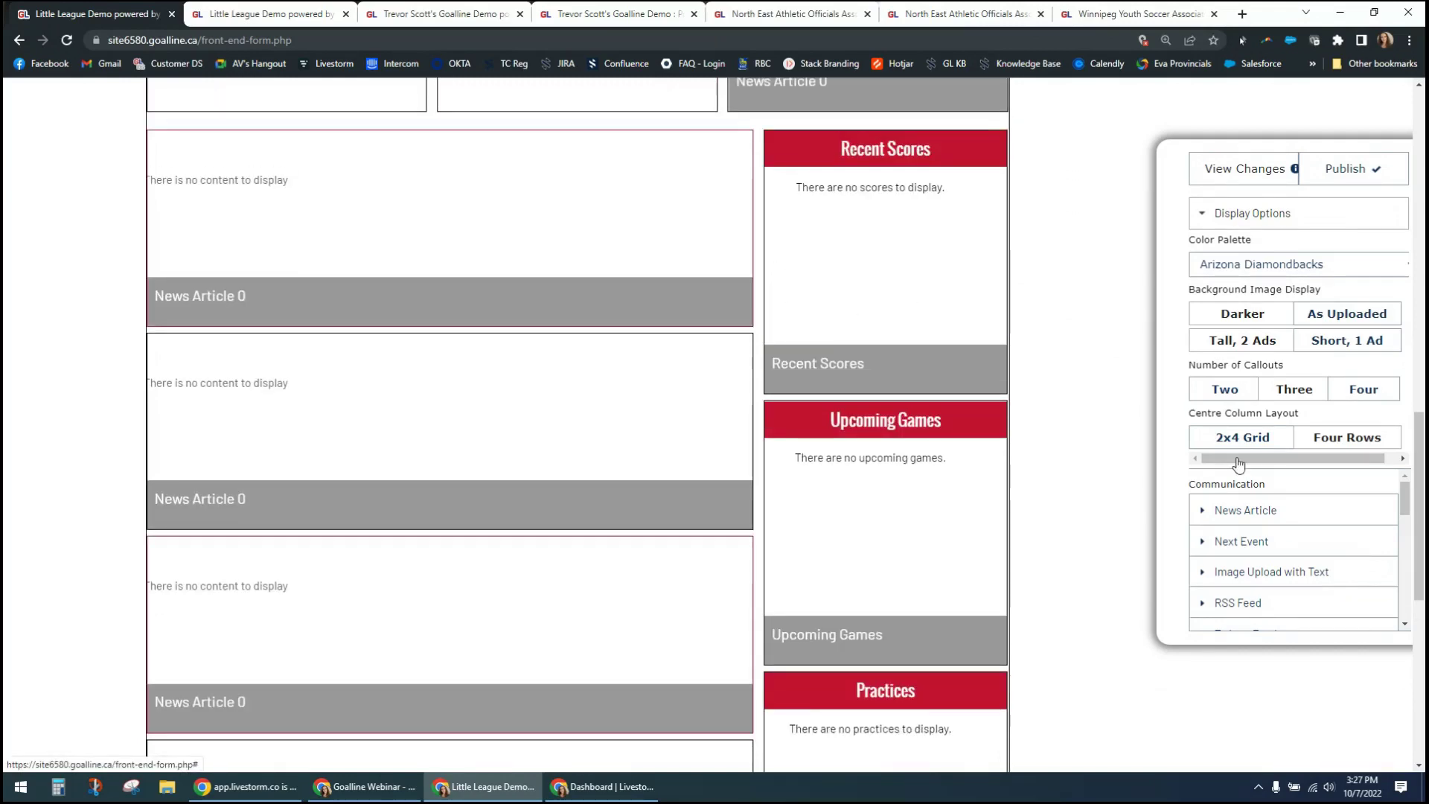
Step: Collapse the Display Options and replace the sidebar's Recent Scores block with the Next Event widget
click(1200, 217)
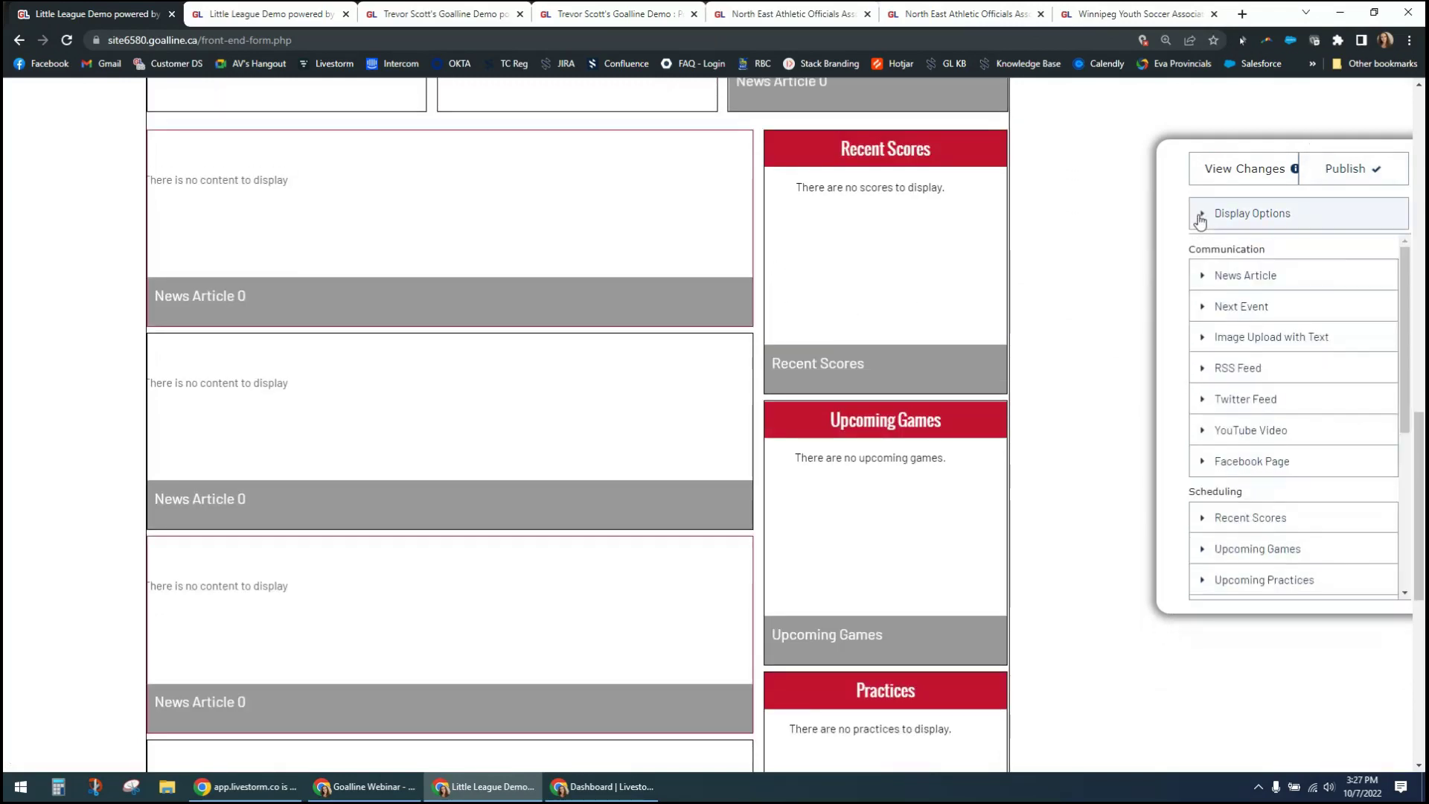
click(1204, 307)
drag(1251, 351, 1263, 348)
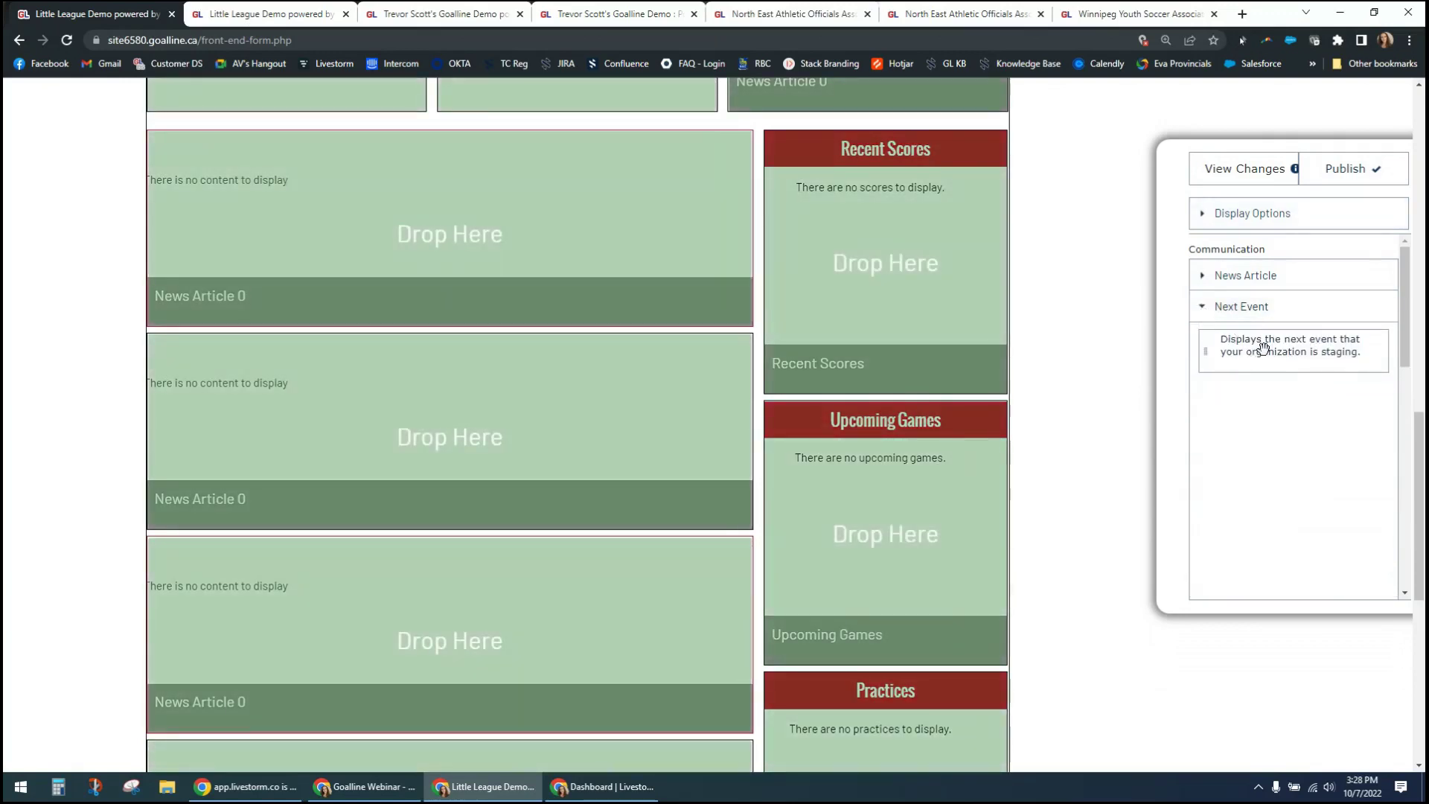
drag(1263, 350, 886, 259)
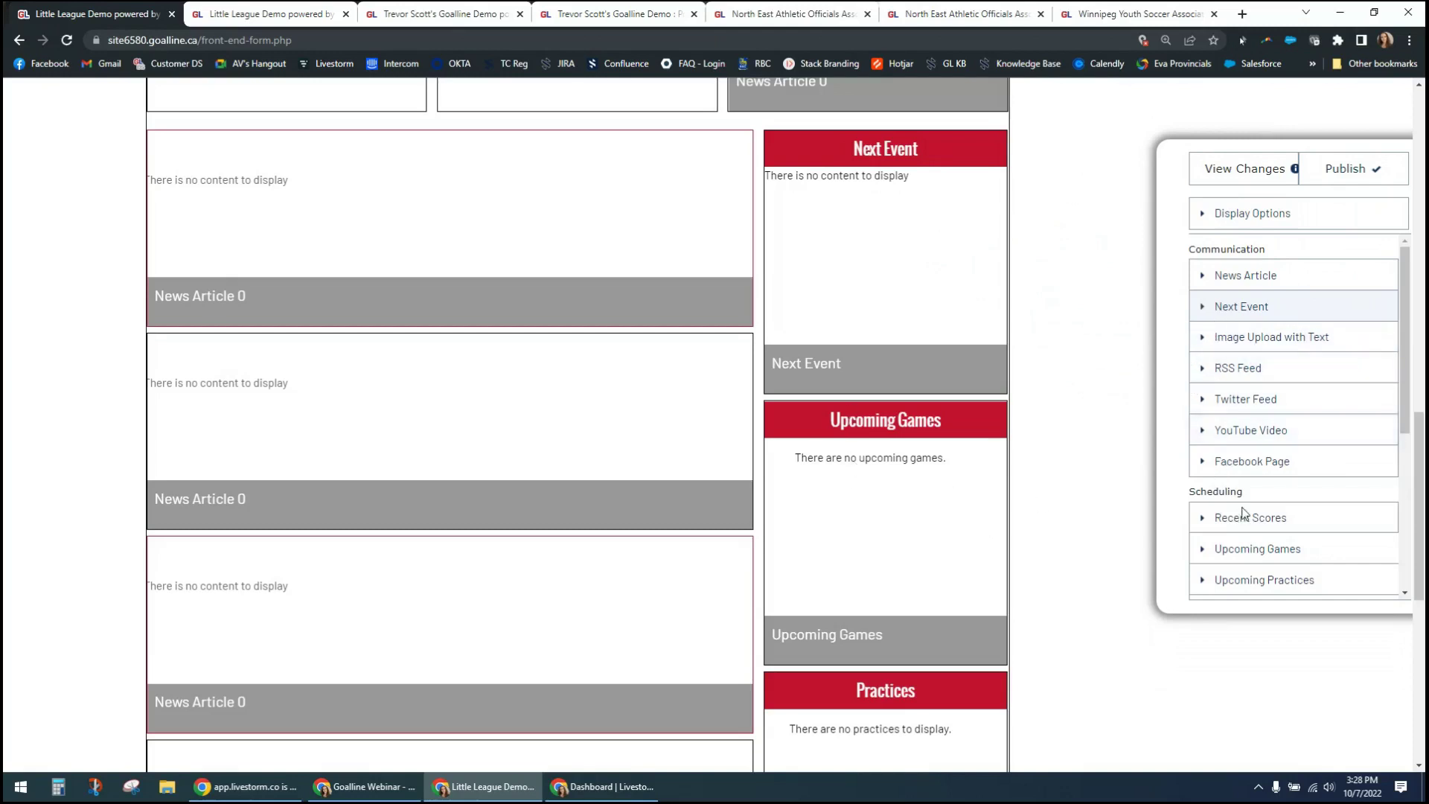
Step: Place the Upcoming Games widget in the first callout and the Upcoming Practices widget in the second
scroll(1243, 512, down, 2)
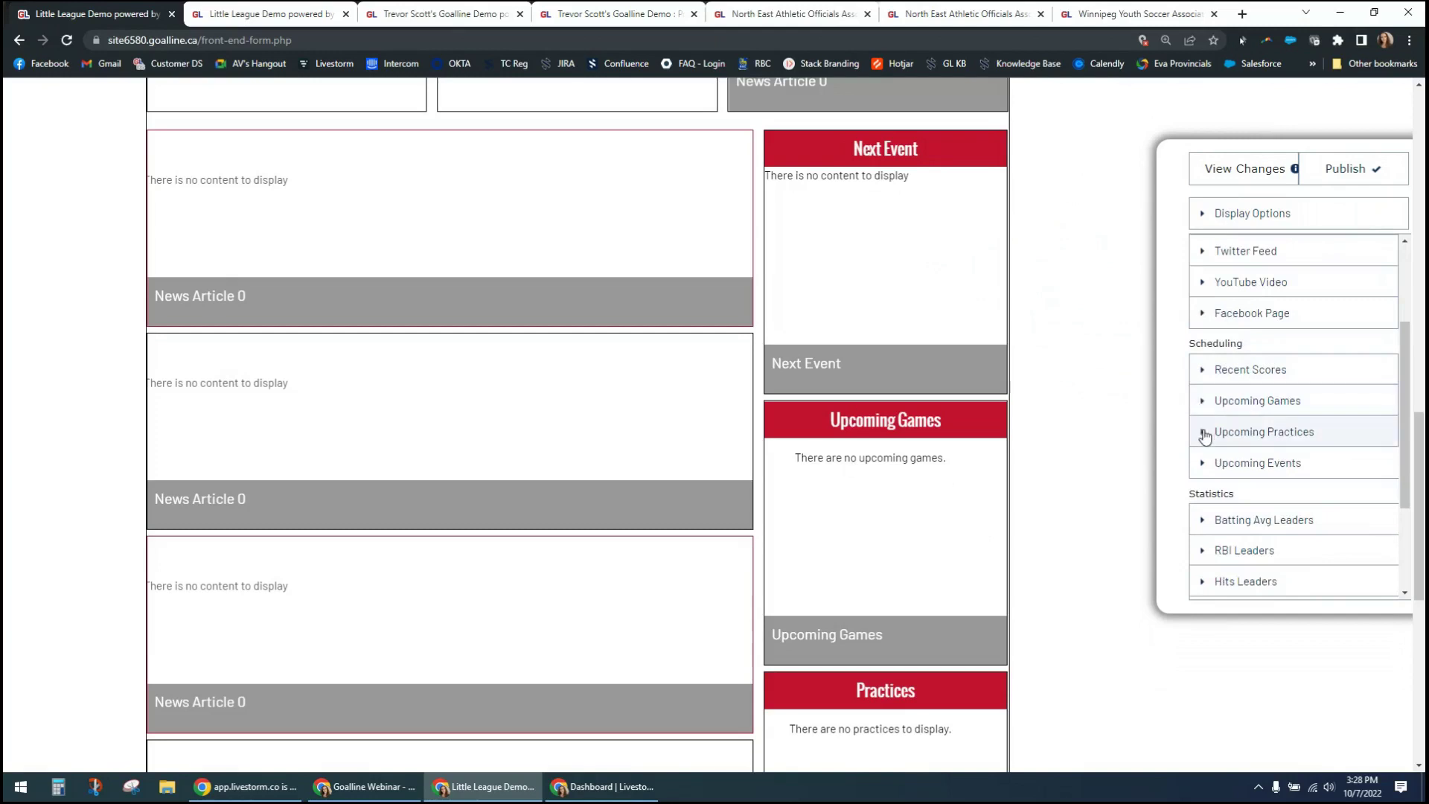
click(1206, 409)
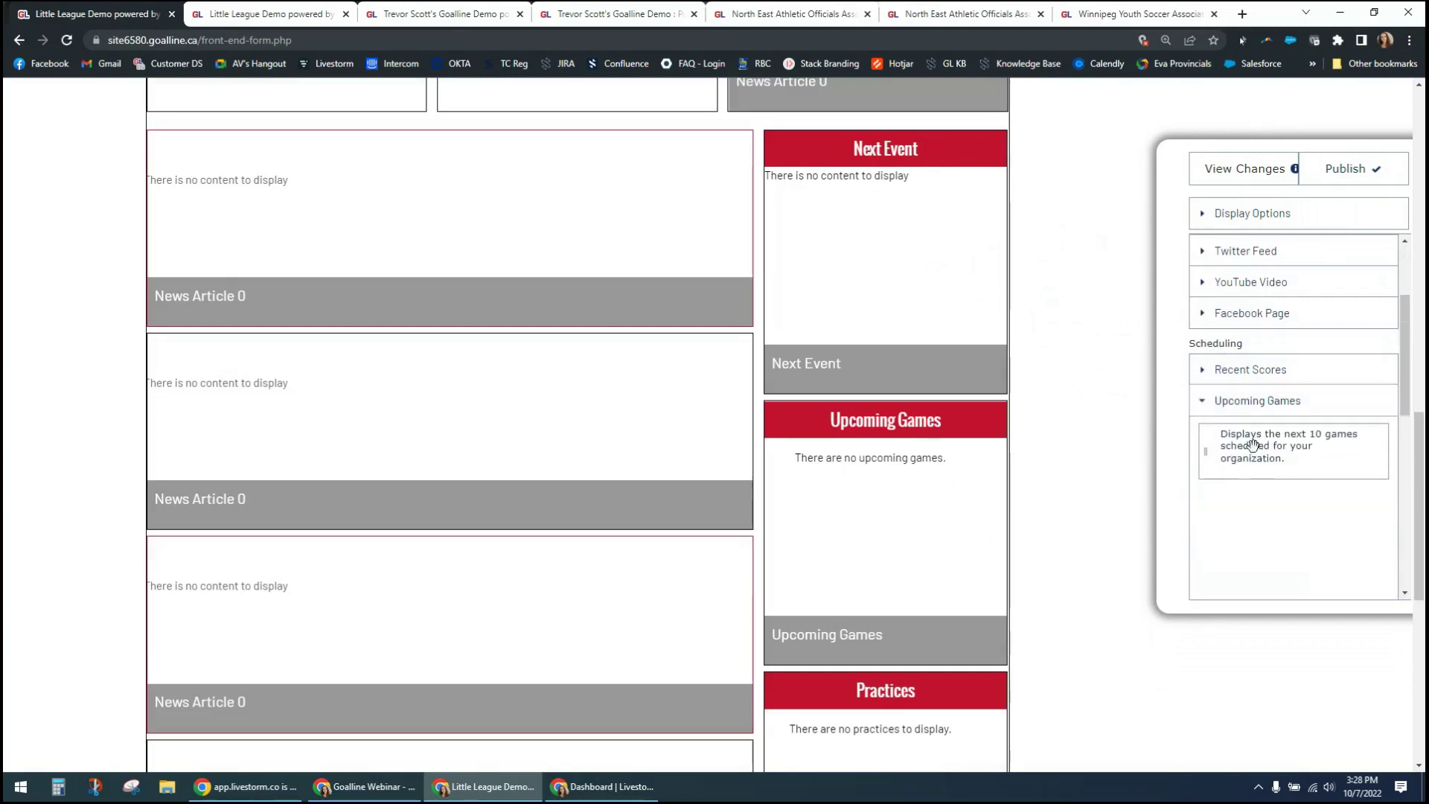
drag(1253, 446, 269, 135)
scroll(1175, 443, up, 2)
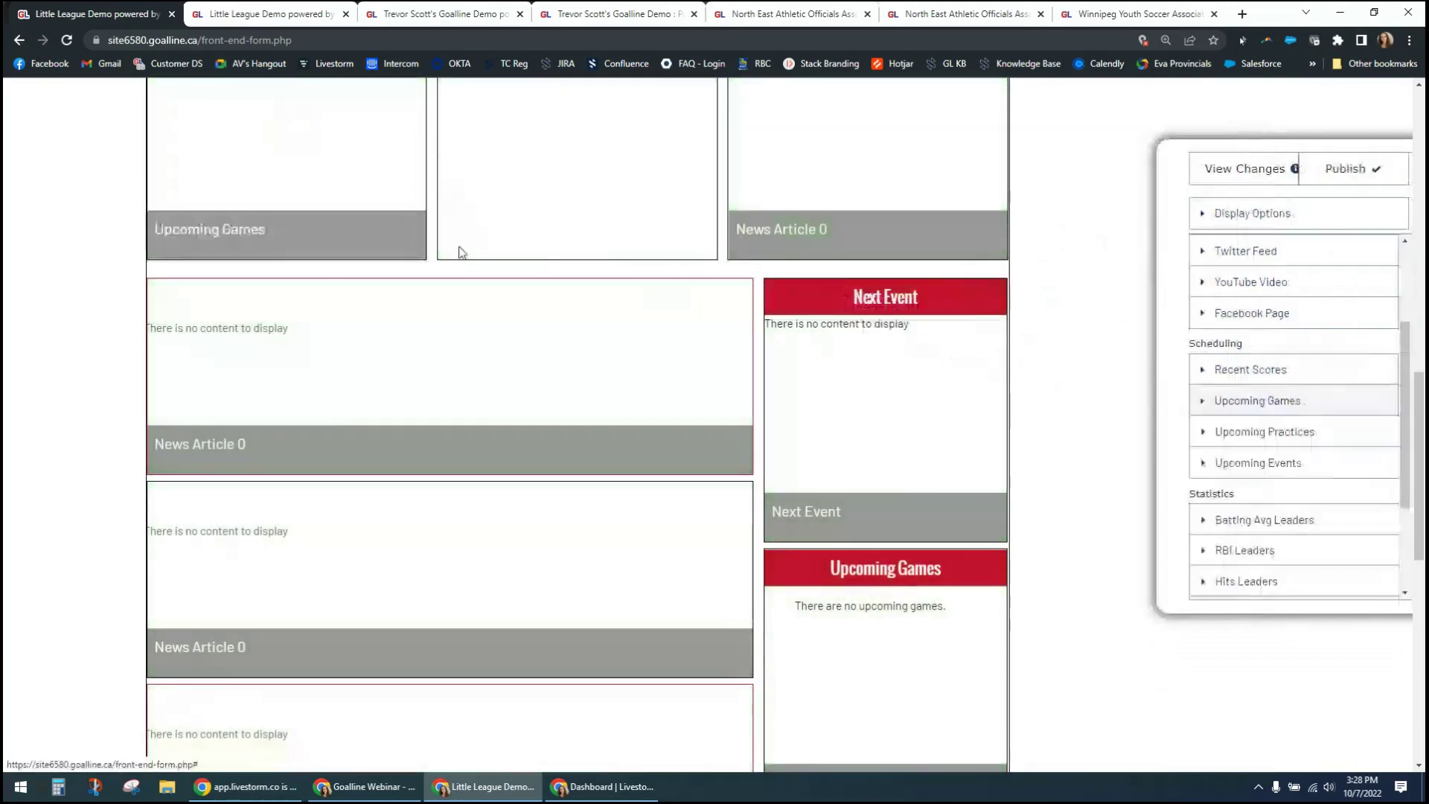
click(1200, 432)
drag(1258, 480, 550, 143)
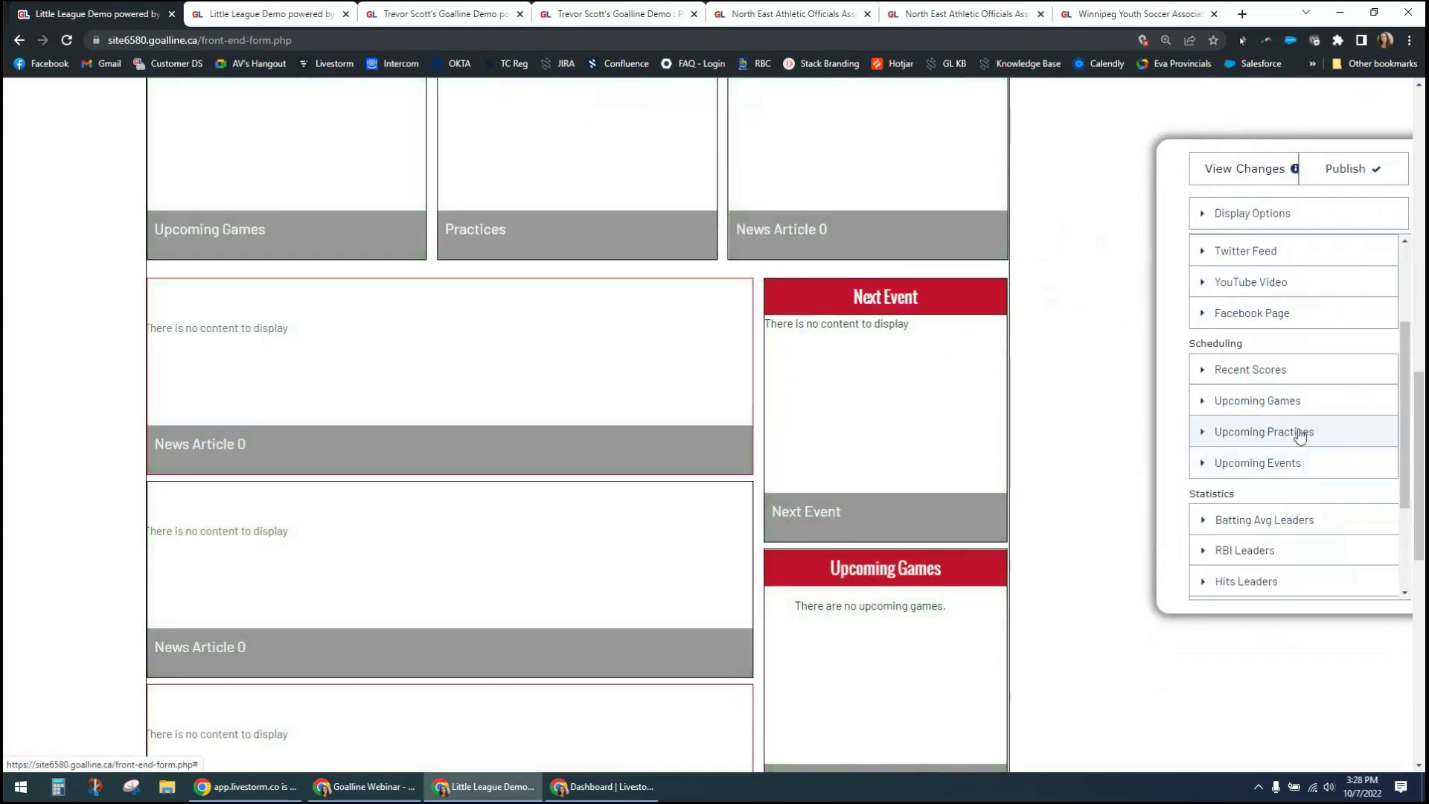
Step: Place the Recent Scores widget in the third callout and check the completed callout row
click(1202, 369)
drag(1248, 409, 881, 146)
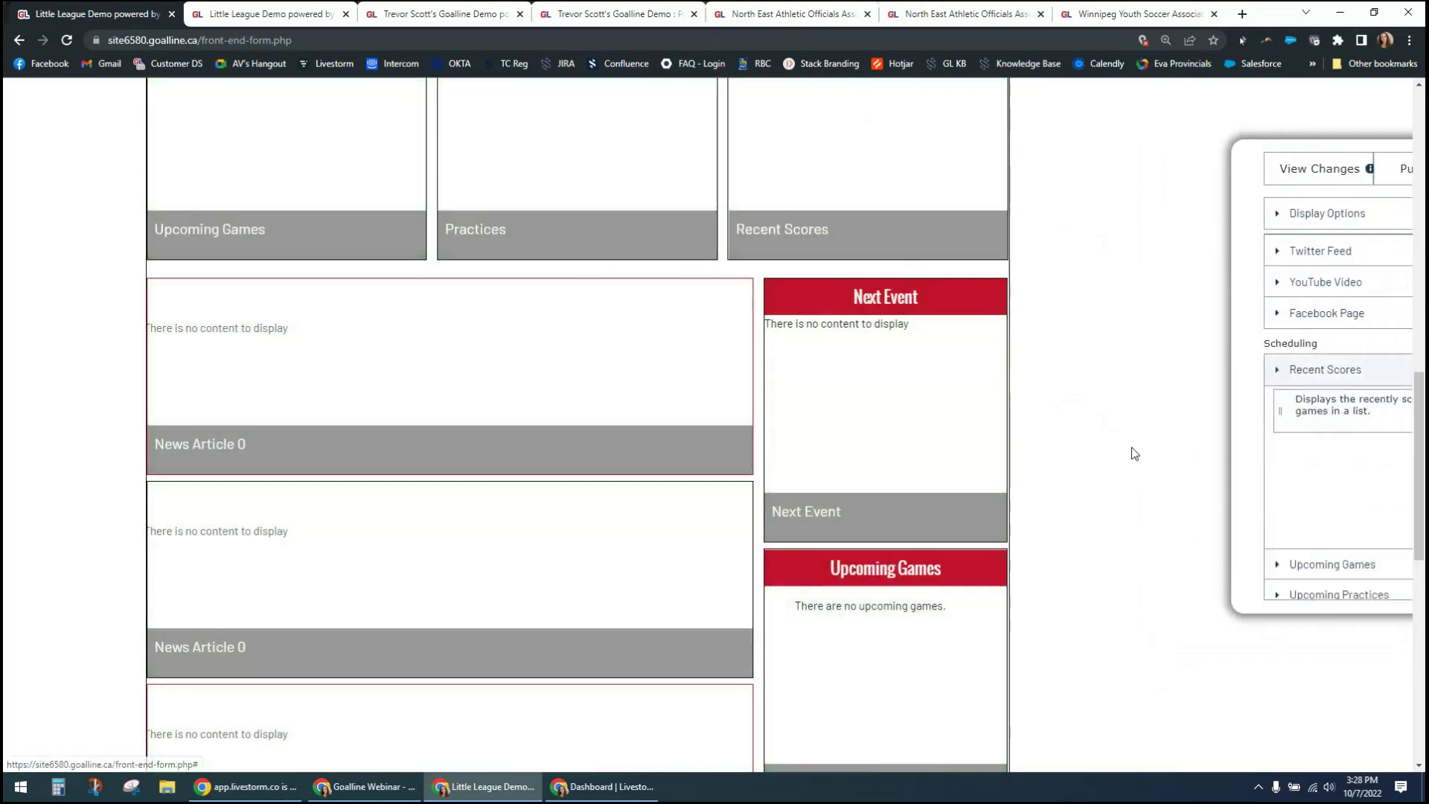
scroll(1130, 412, up, 2)
scroll(1129, 411, up, 2)
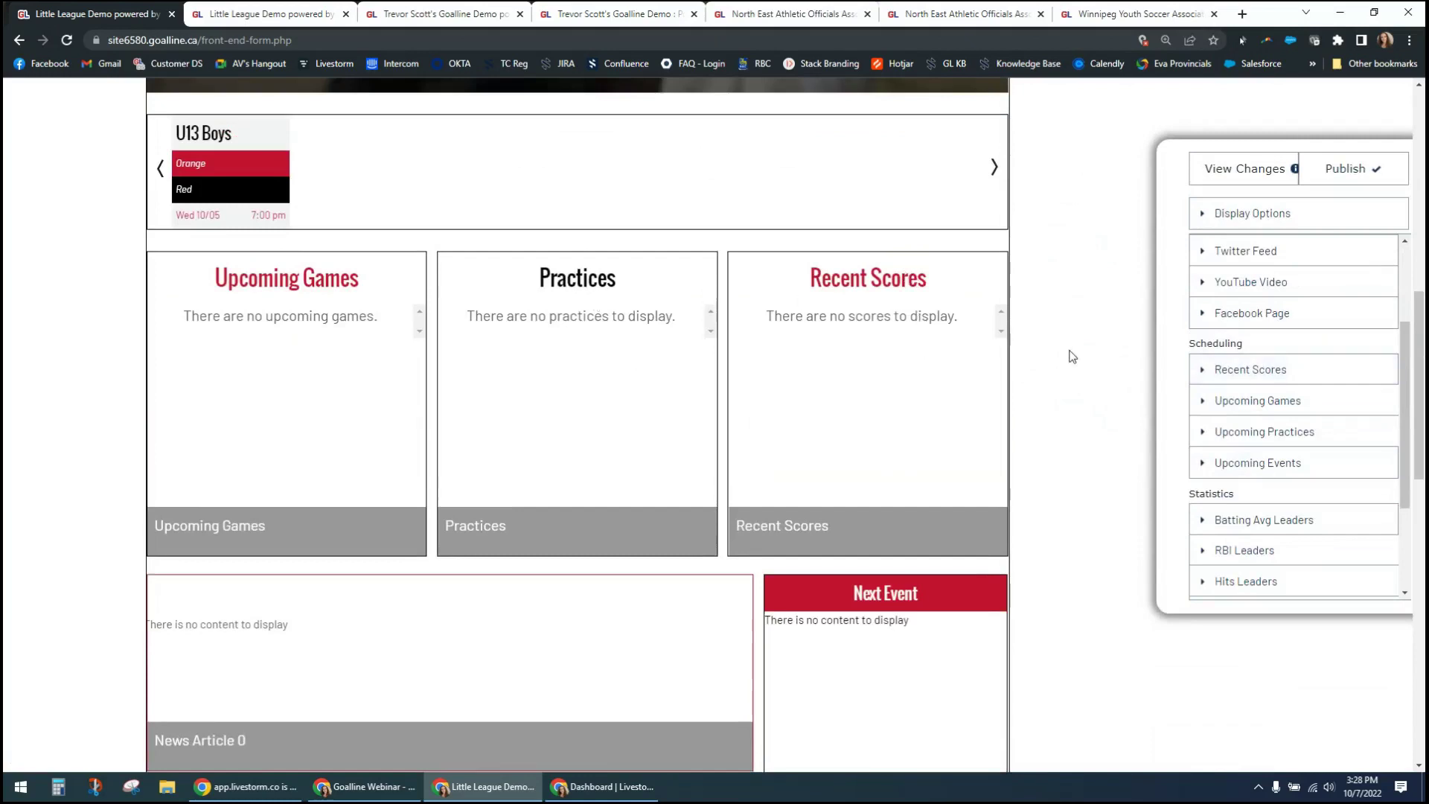
Step: Look over the callouts, news article blocks and sidebar, and examine the Image Upload with Text widget's description
scroll(1066, 358, down, 2)
scroll(1066, 357, up, 3)
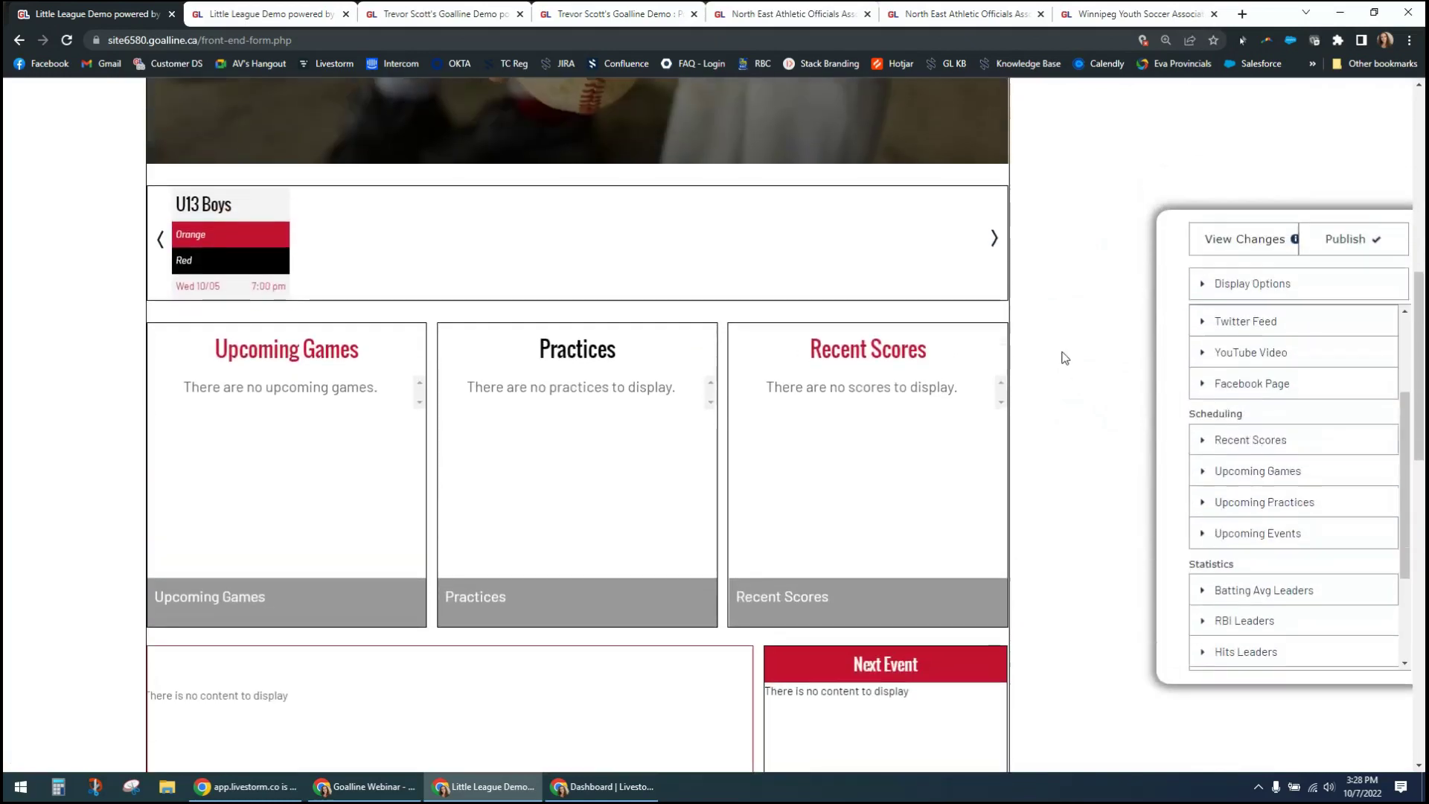
scroll(1063, 358, down, 3)
scroll(1075, 420, down, 3)
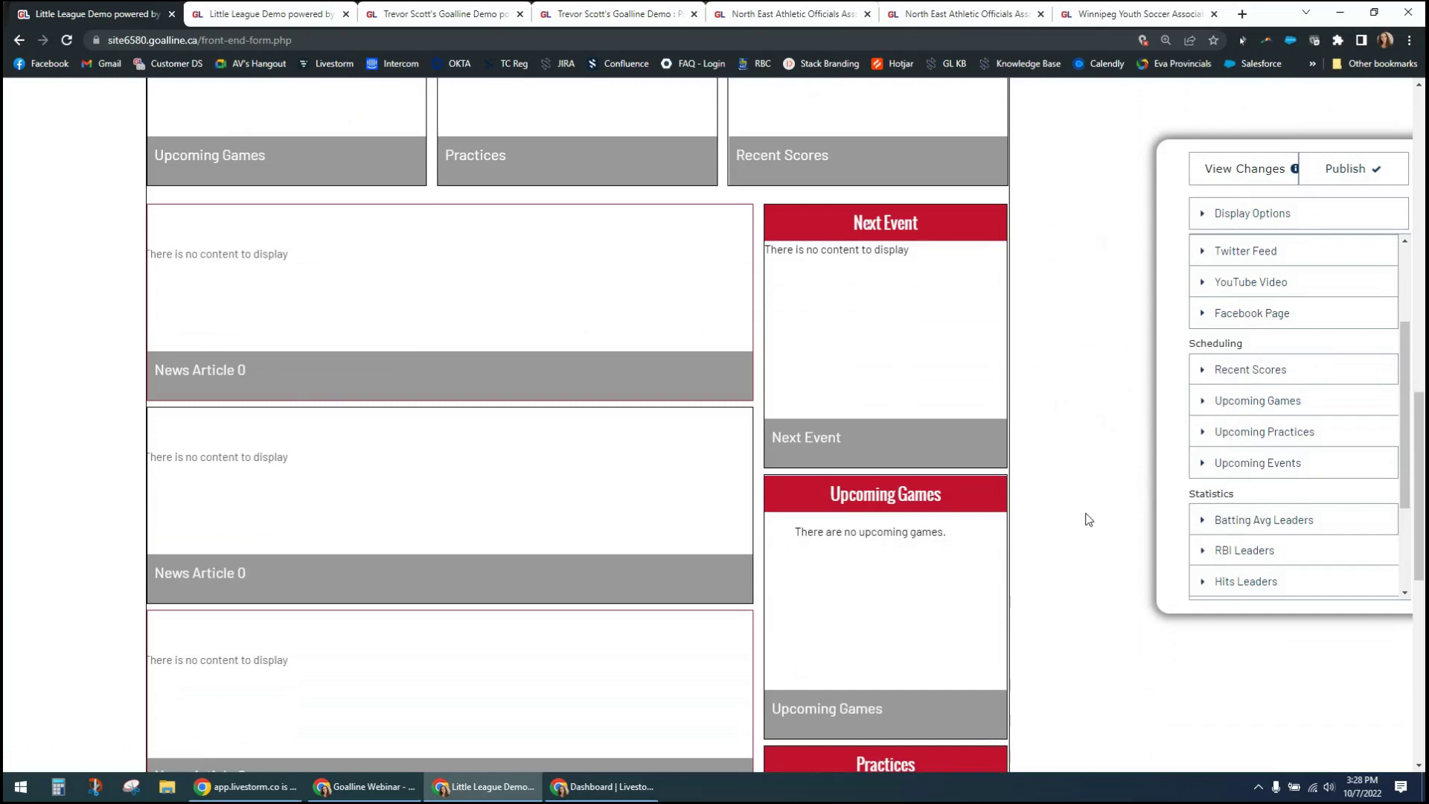
scroll(1127, 398, up, 1)
scroll(1222, 402, up, 2)
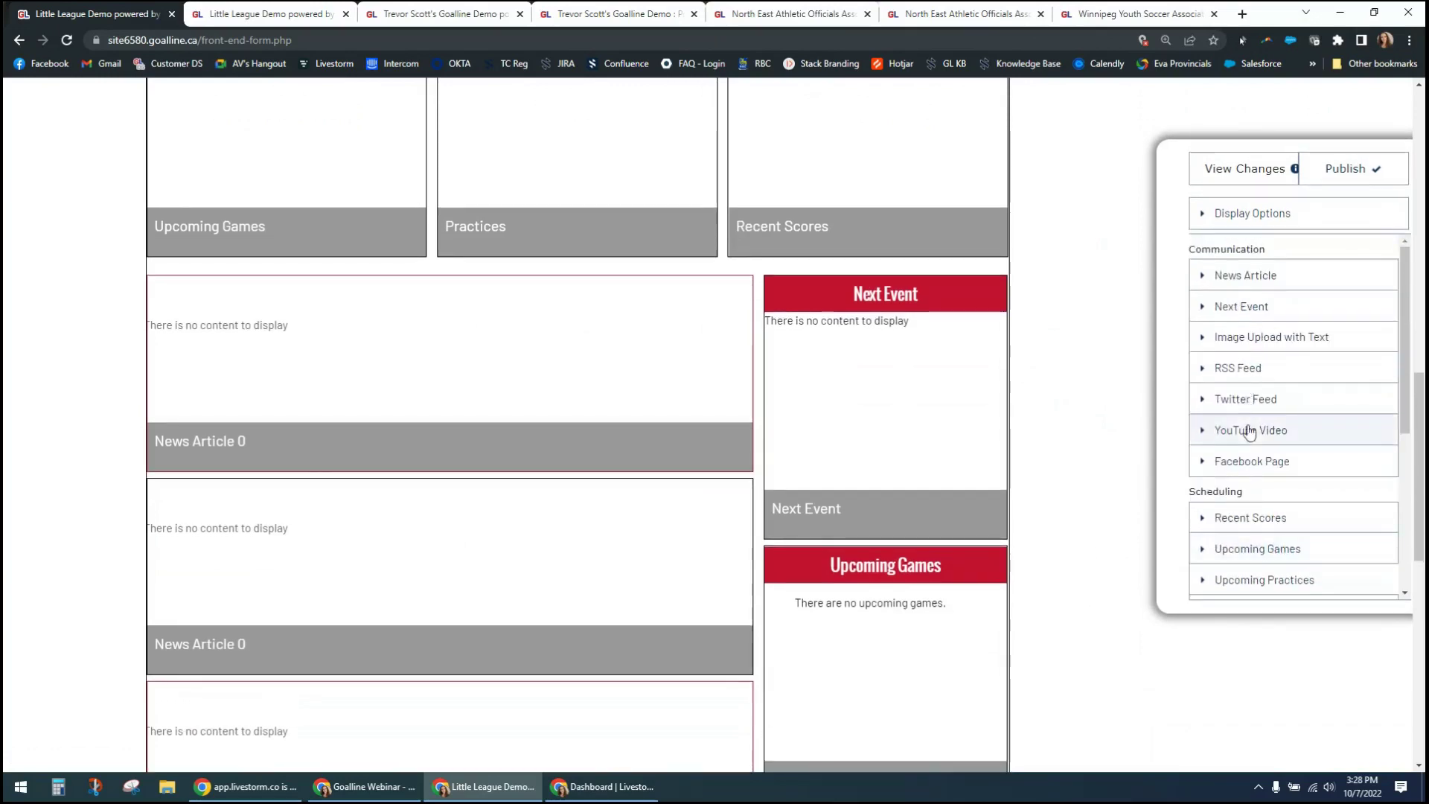
click(1205, 339)
drag(1256, 380, 1259, 383)
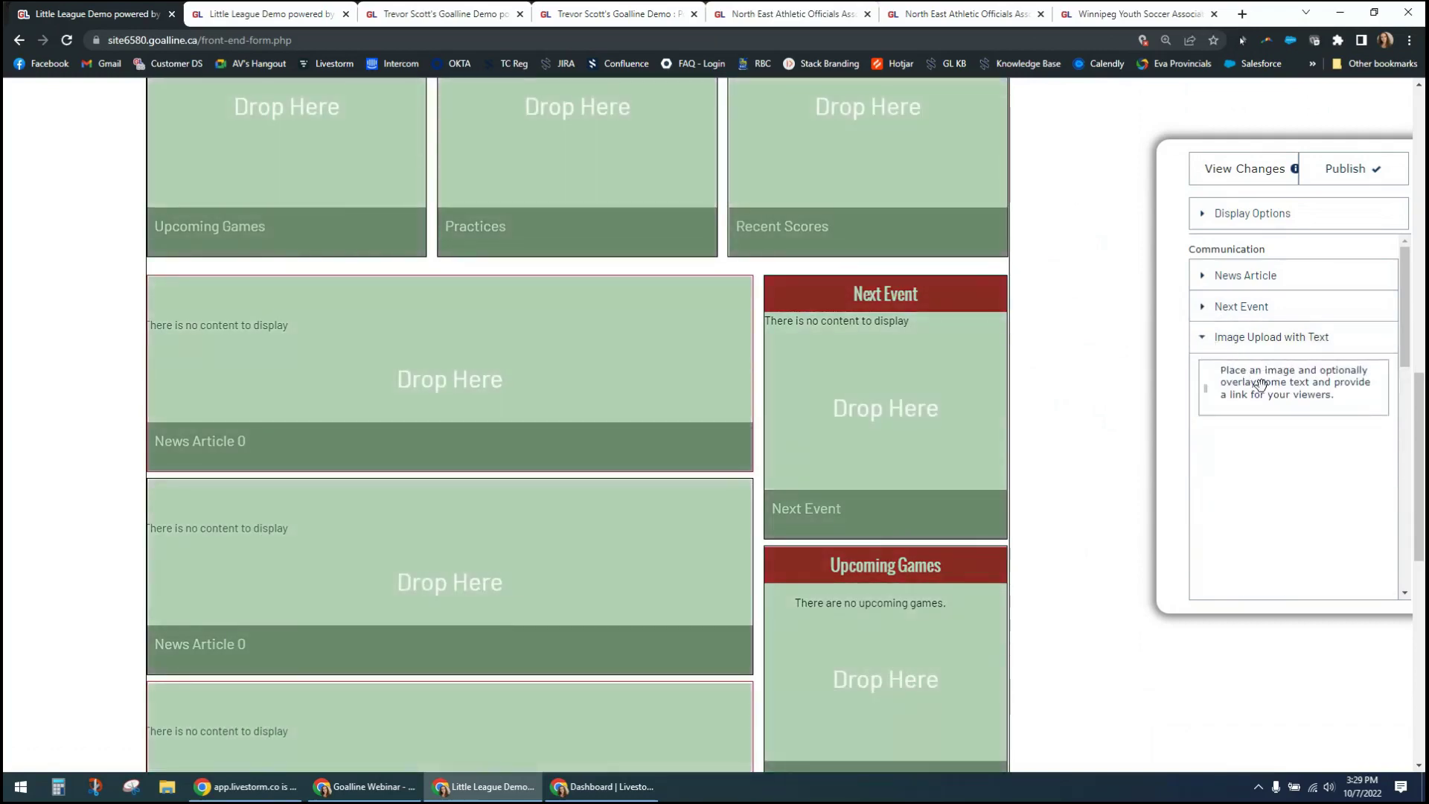
click(1201, 347)
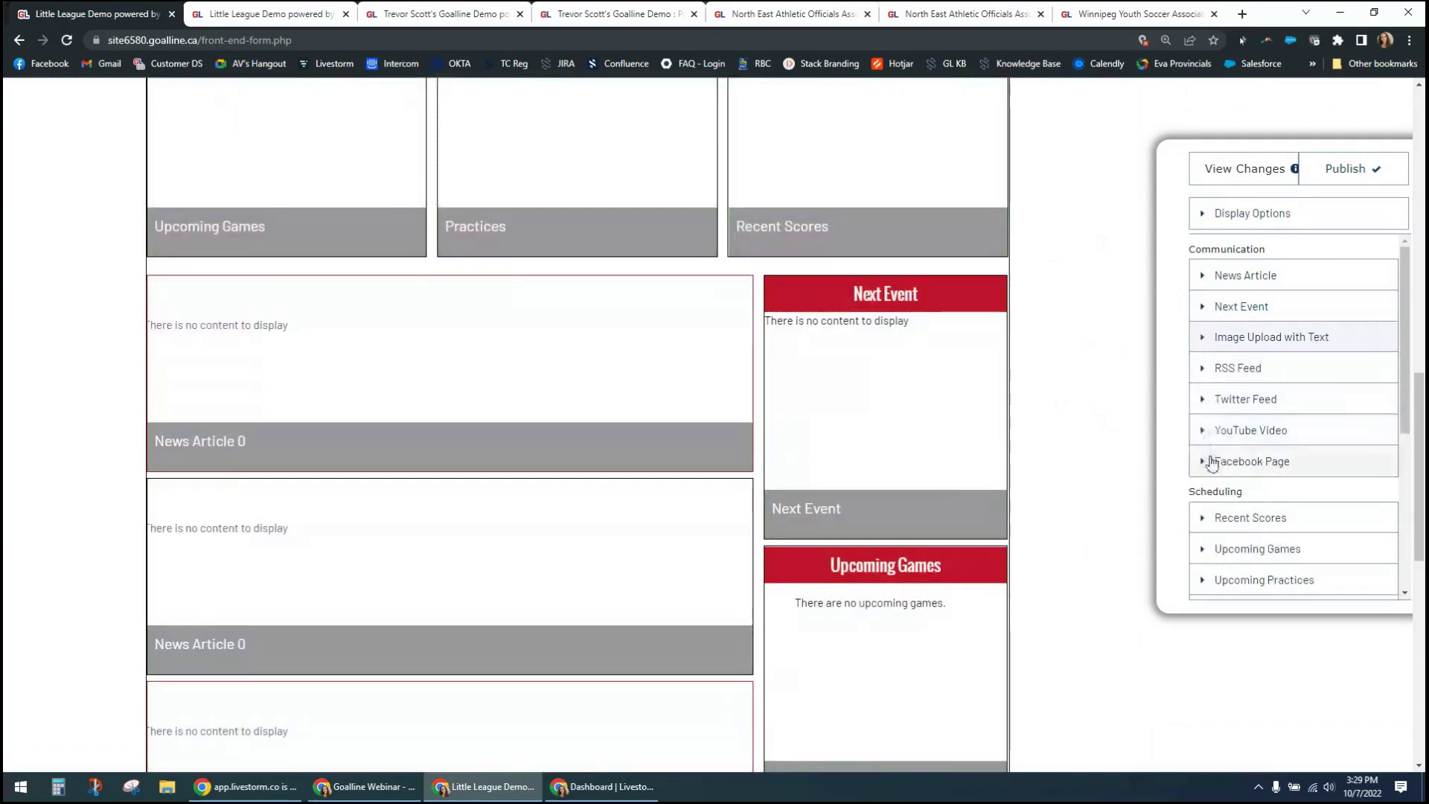
Step: Place the Facebook Page widget in the first centre column row, leaving its page URL and title fields empty
click(1210, 461)
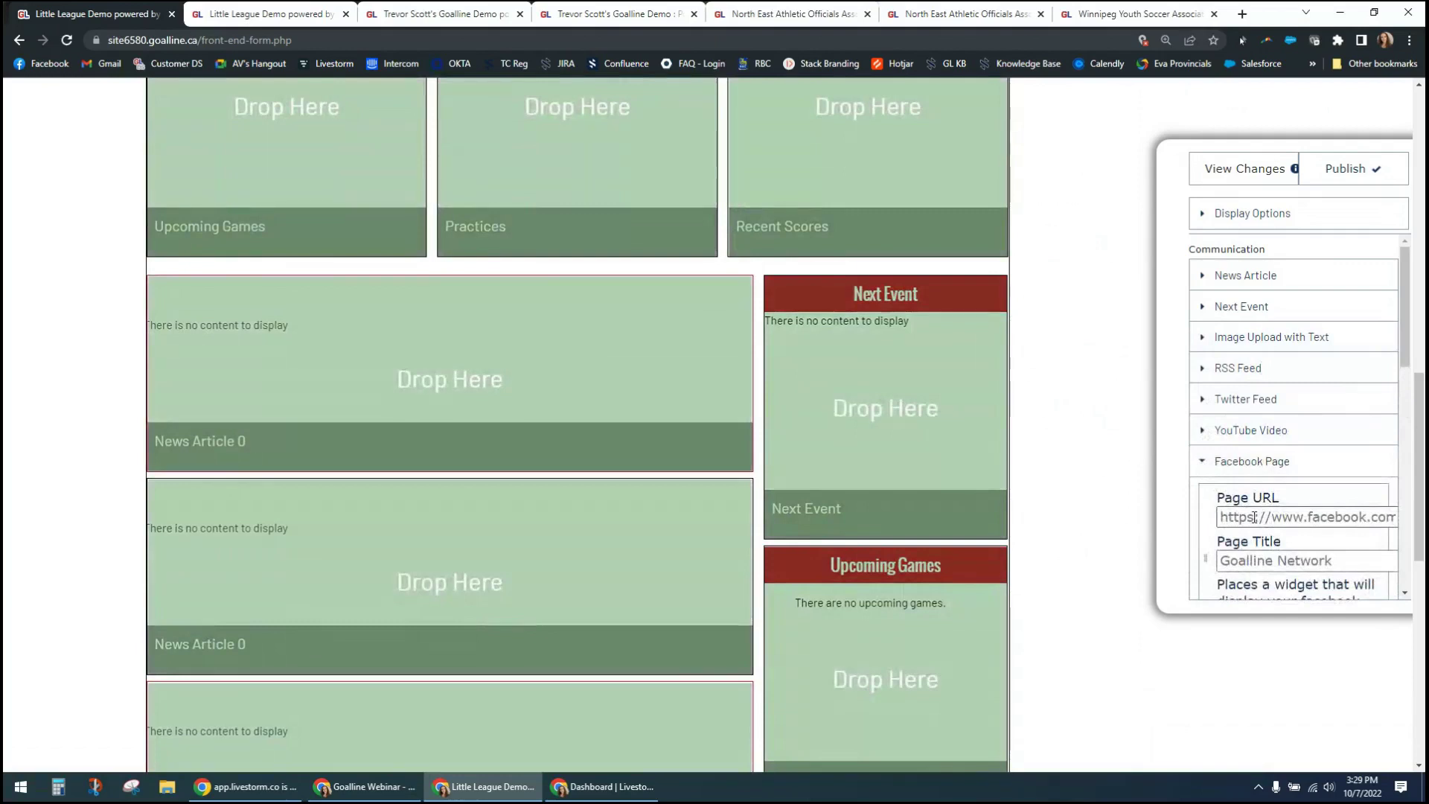
click(1254, 518)
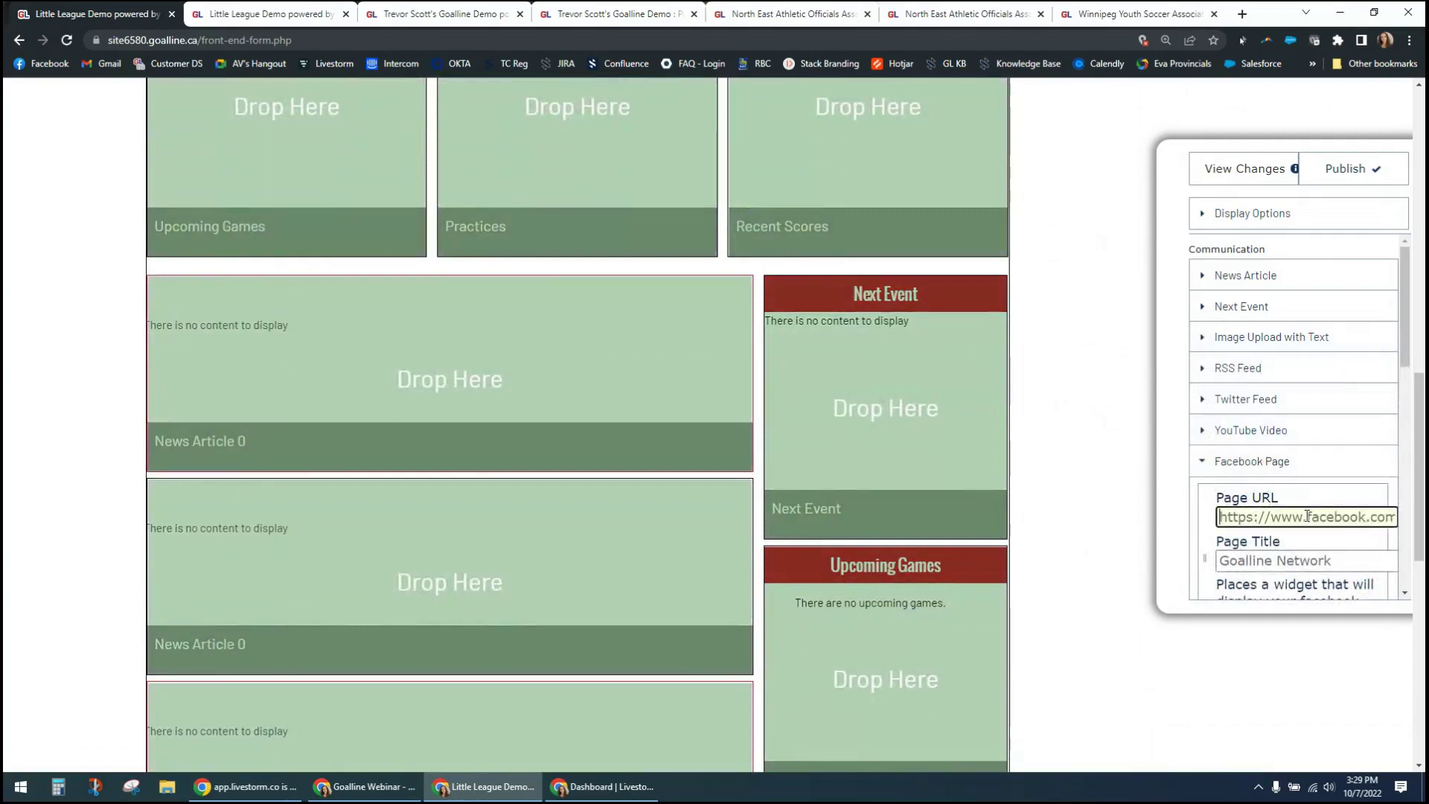
drag(1206, 560, 340, 379)
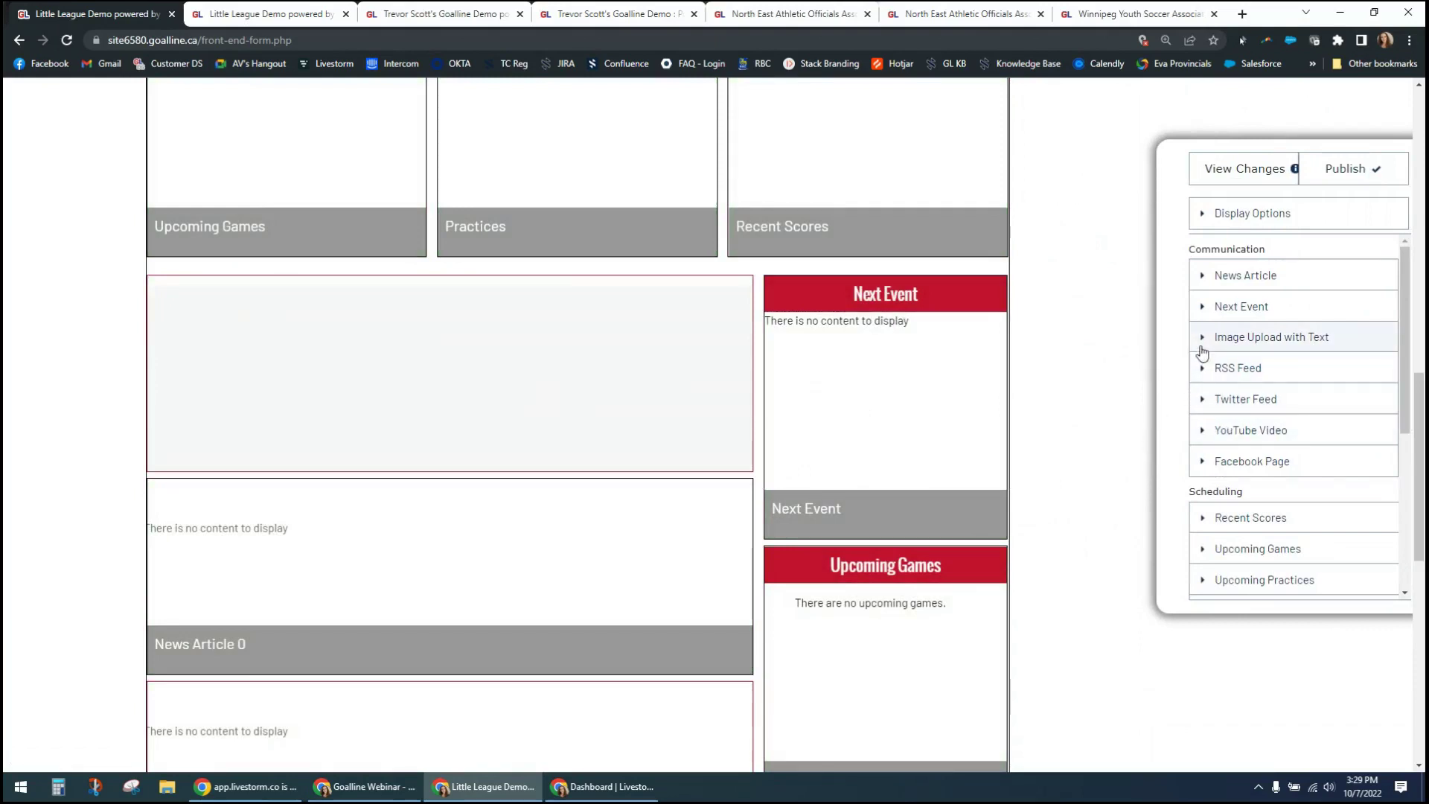
Step: Replace the sidebar's Upcoming Games block with the Upcoming Events widget
scroll(1199, 424, down, 2)
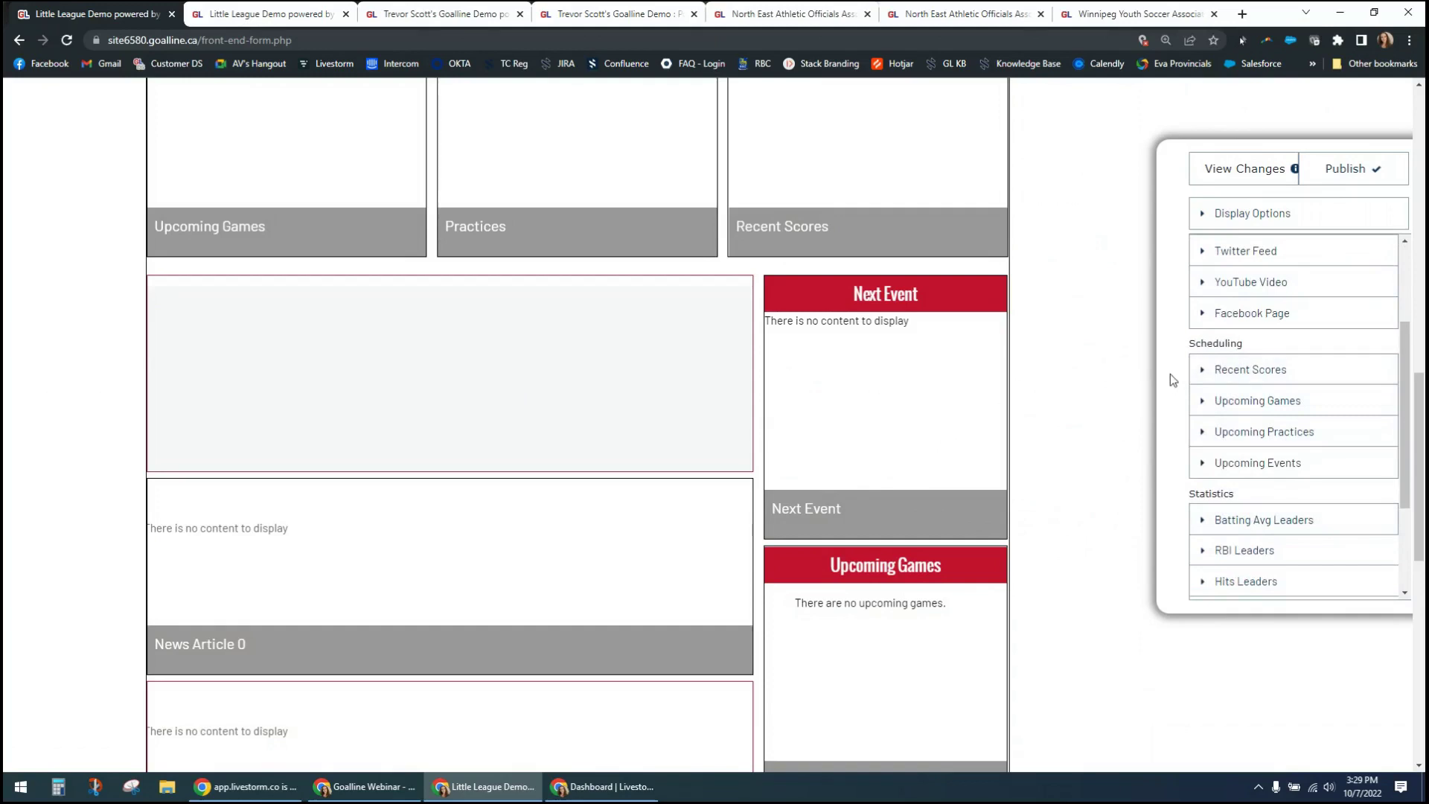
click(1204, 469)
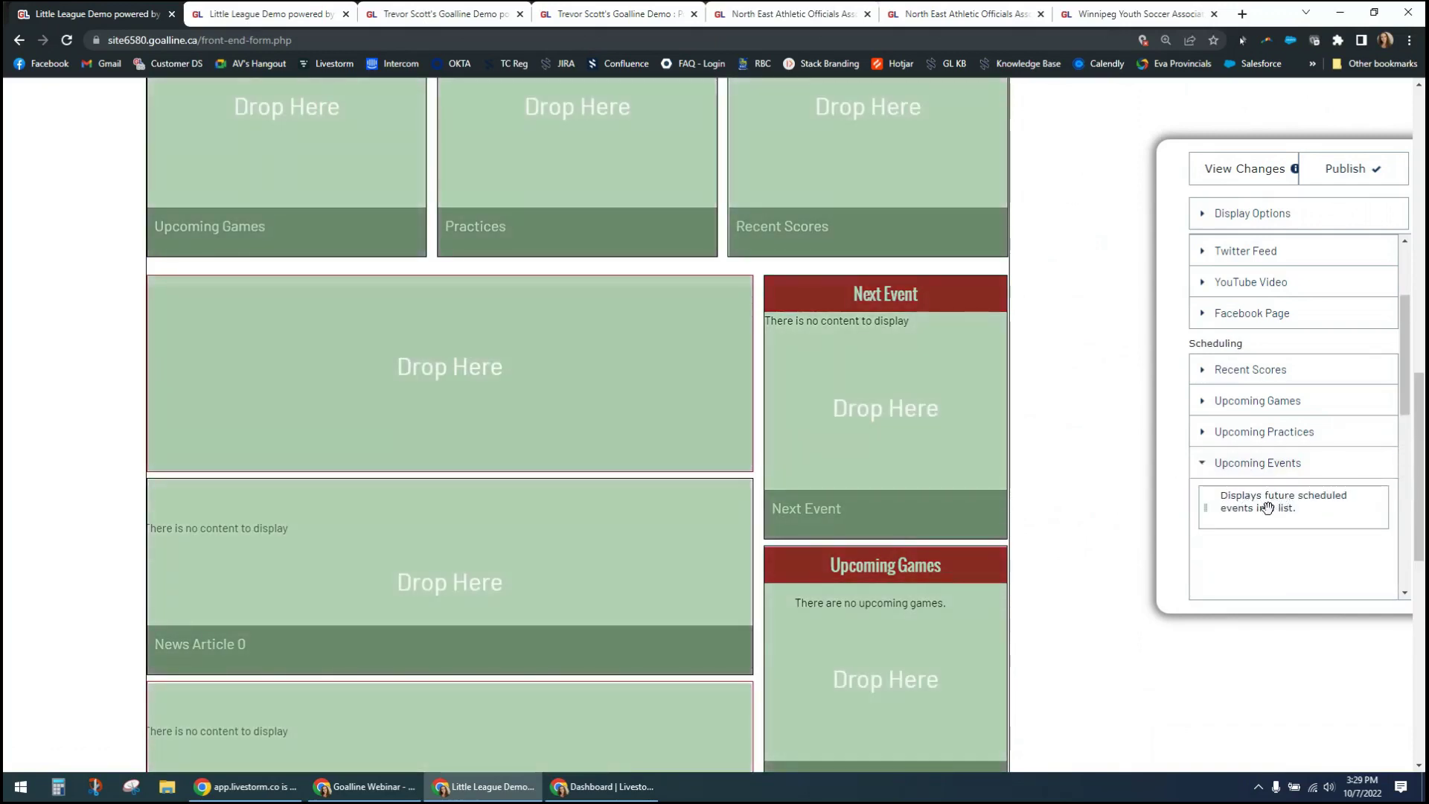
drag(1268, 508, 905, 649)
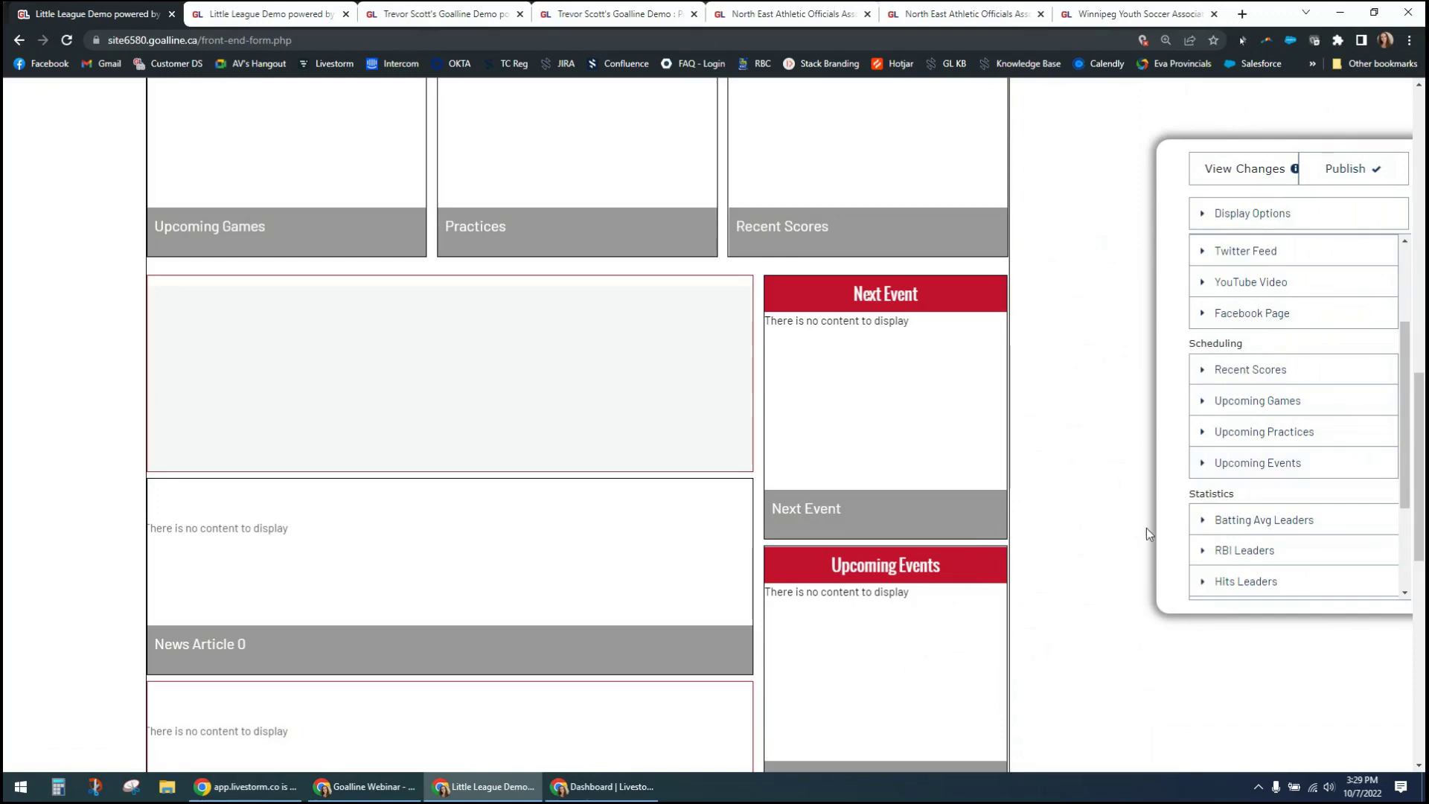
Step: Examine the available Statistics widgets and the league choices offered under Batting Avg Leaders
drag(1405, 381, 1414, 470)
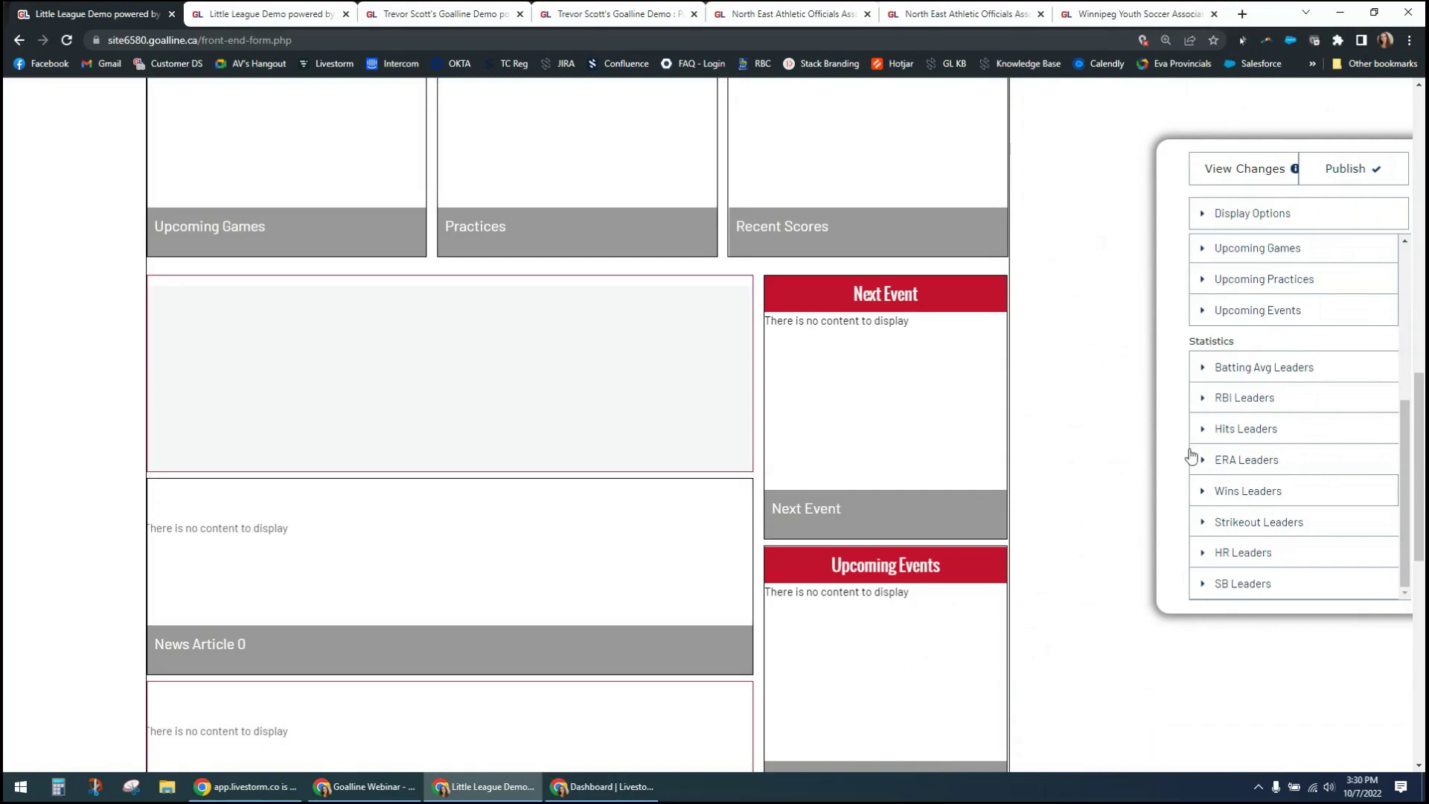
drag(1197, 342, 1248, 342)
click(1186, 347)
click(1202, 369)
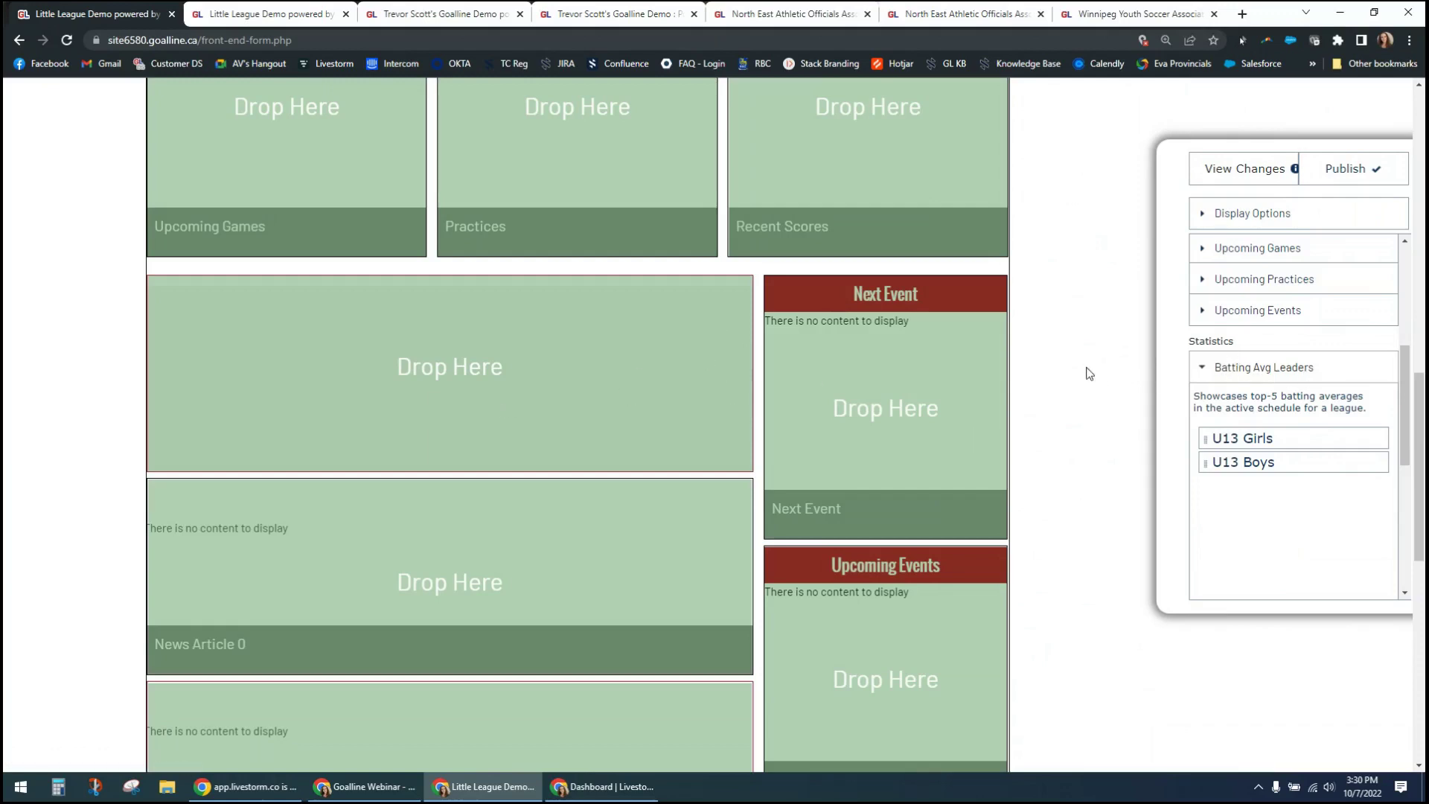
scroll(1151, 396, up, 2)
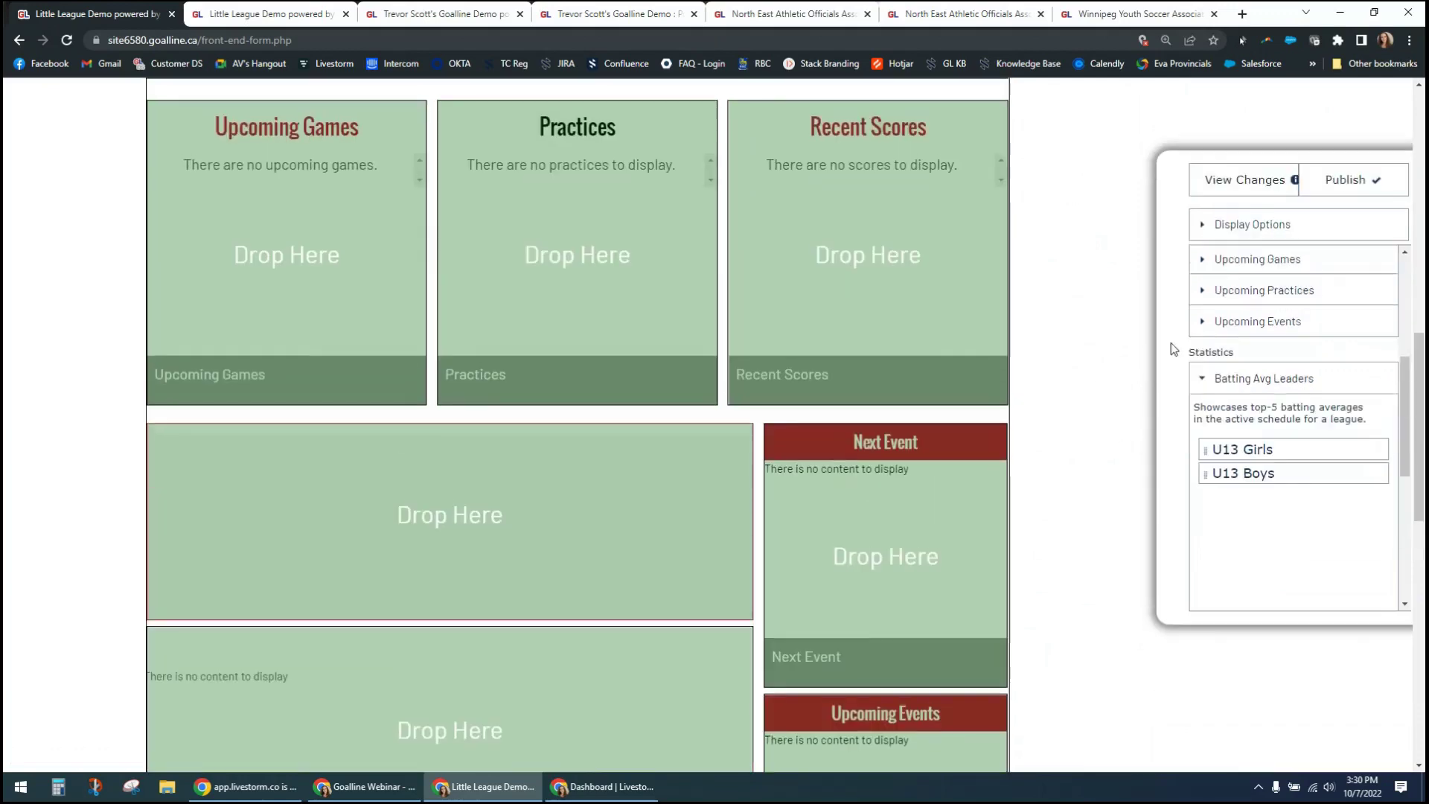
Step: Set the Centre Column Layout to 2x4 Grid and collapse the Display Options
click(1200, 217)
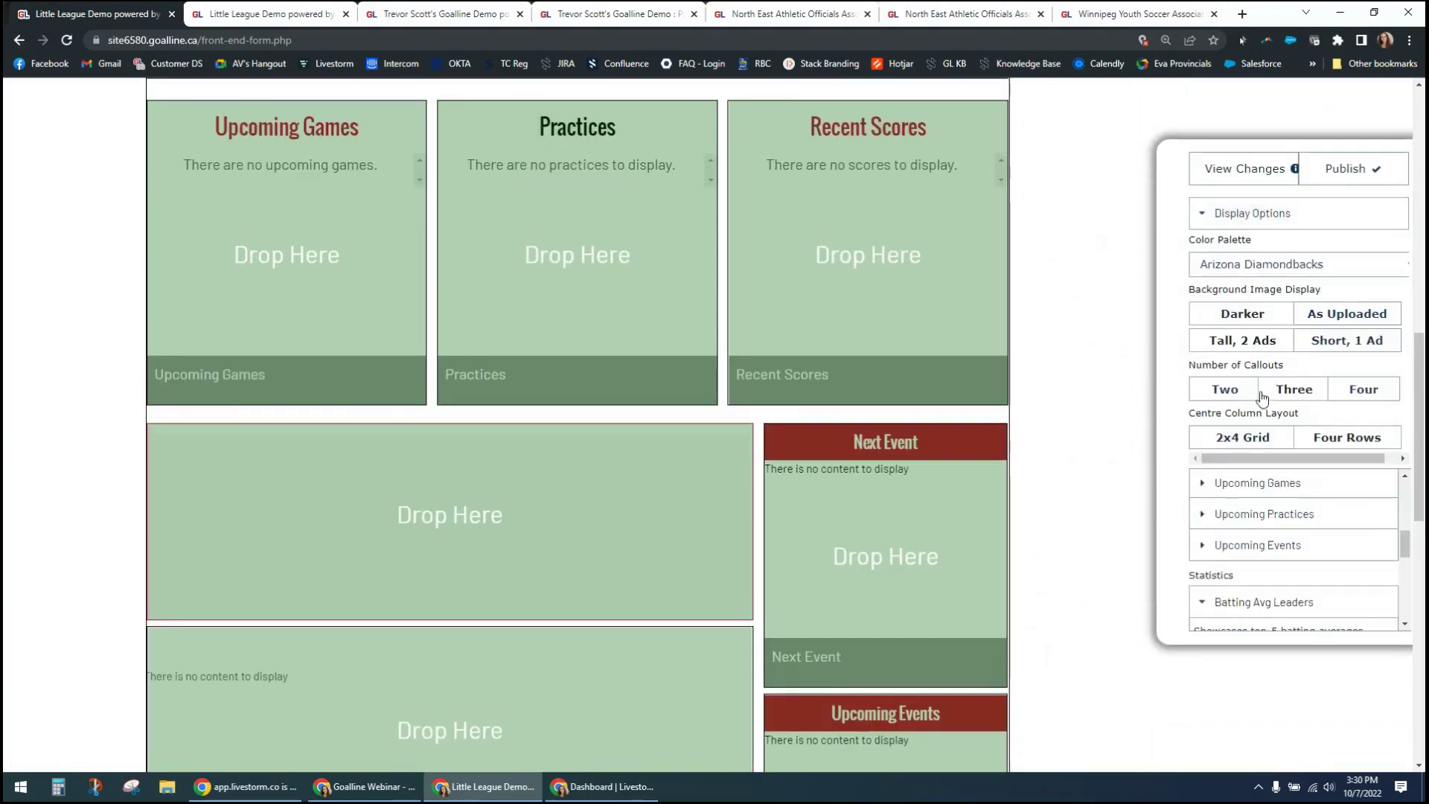
click(1245, 439)
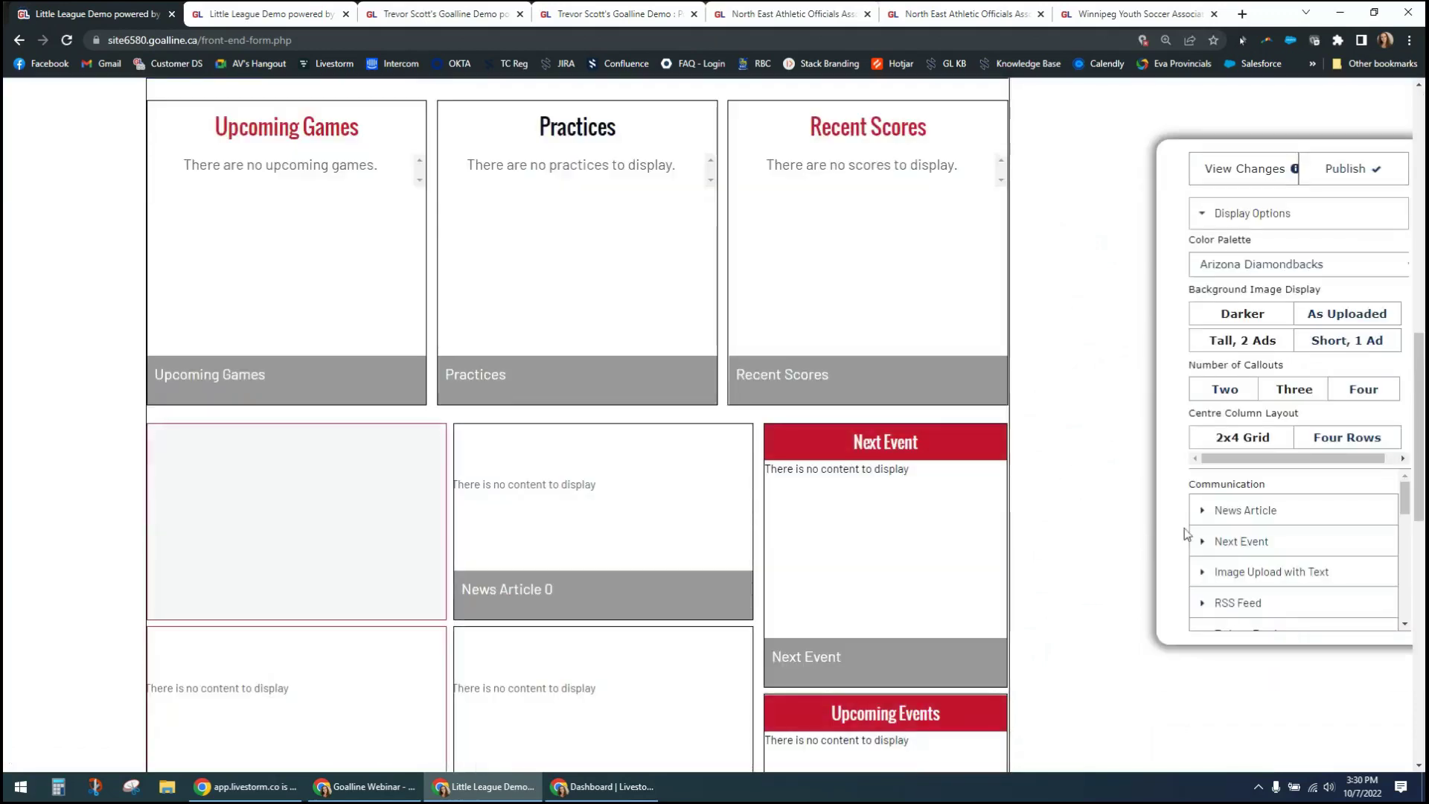
click(1200, 222)
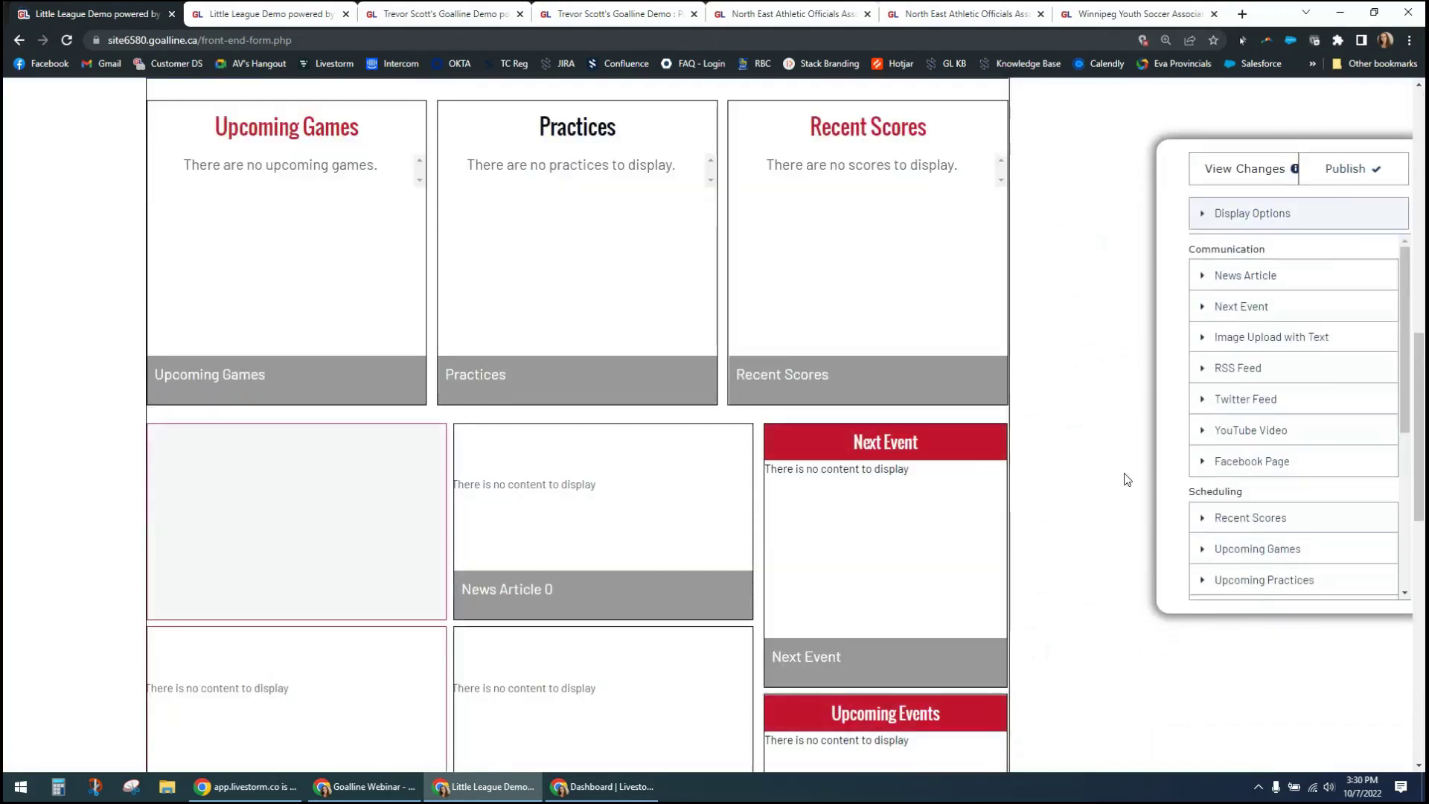
scroll(1222, 425, down, 4)
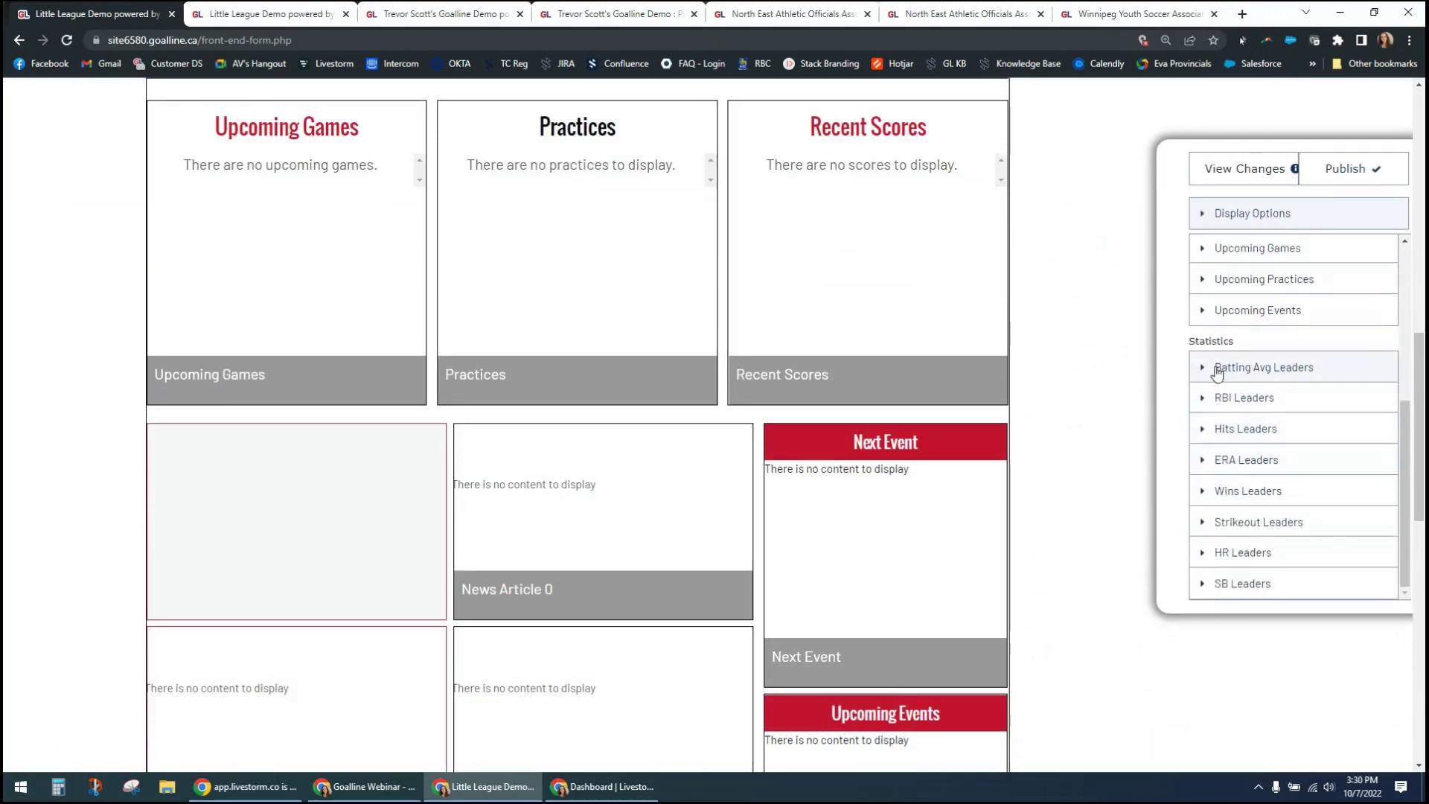
Step: Place the Batting Avg Leaders widgets in the grid's first row, U13 Girls in the first block and U13 Boys in the second
click(1215, 369)
drag(1233, 439, 337, 485)
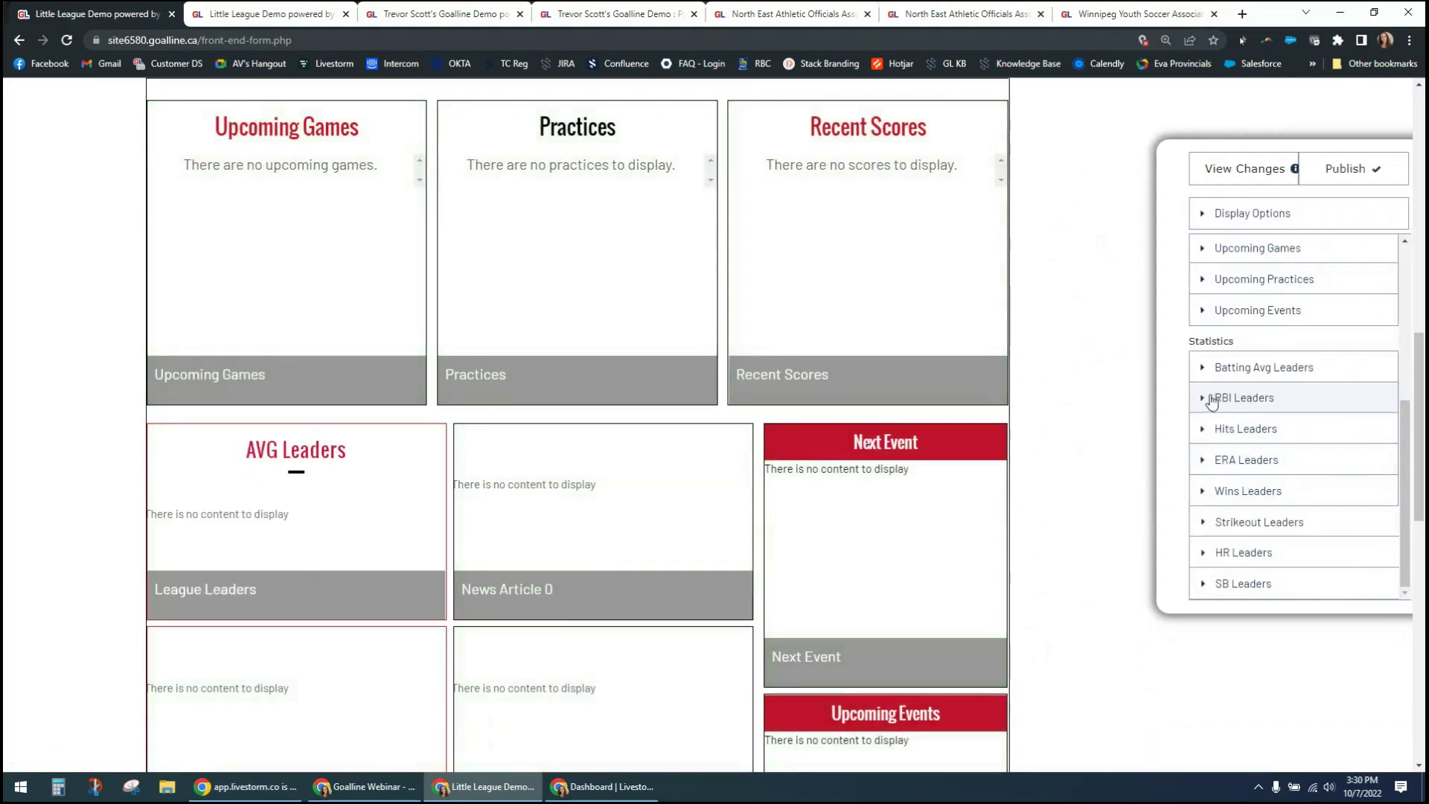
click(1206, 369)
drag(1251, 462, 613, 493)
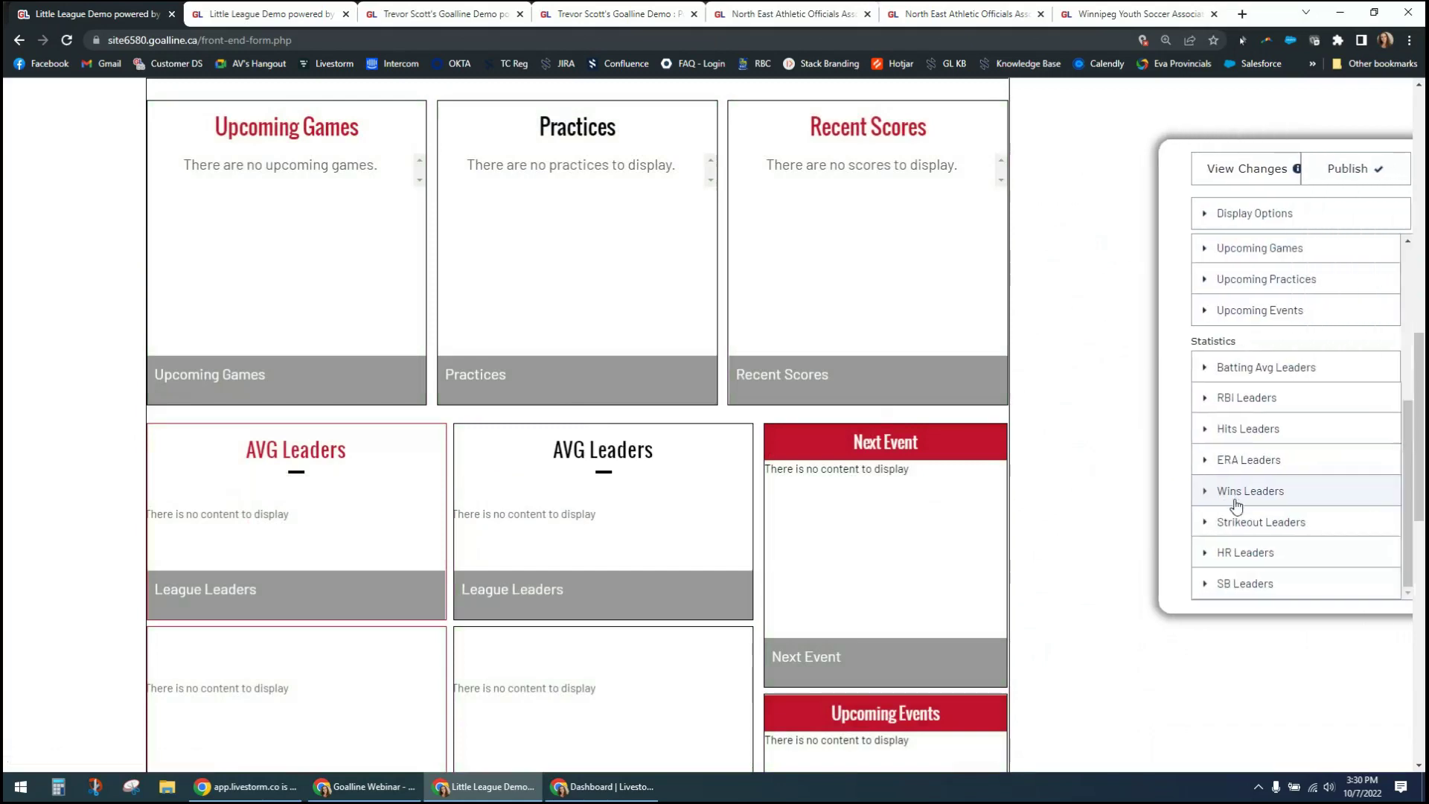
Step: Place the Wins Leaders widgets in the grid's second row, U13 Girls in the first block and U13 Boys in the second
click(1208, 492)
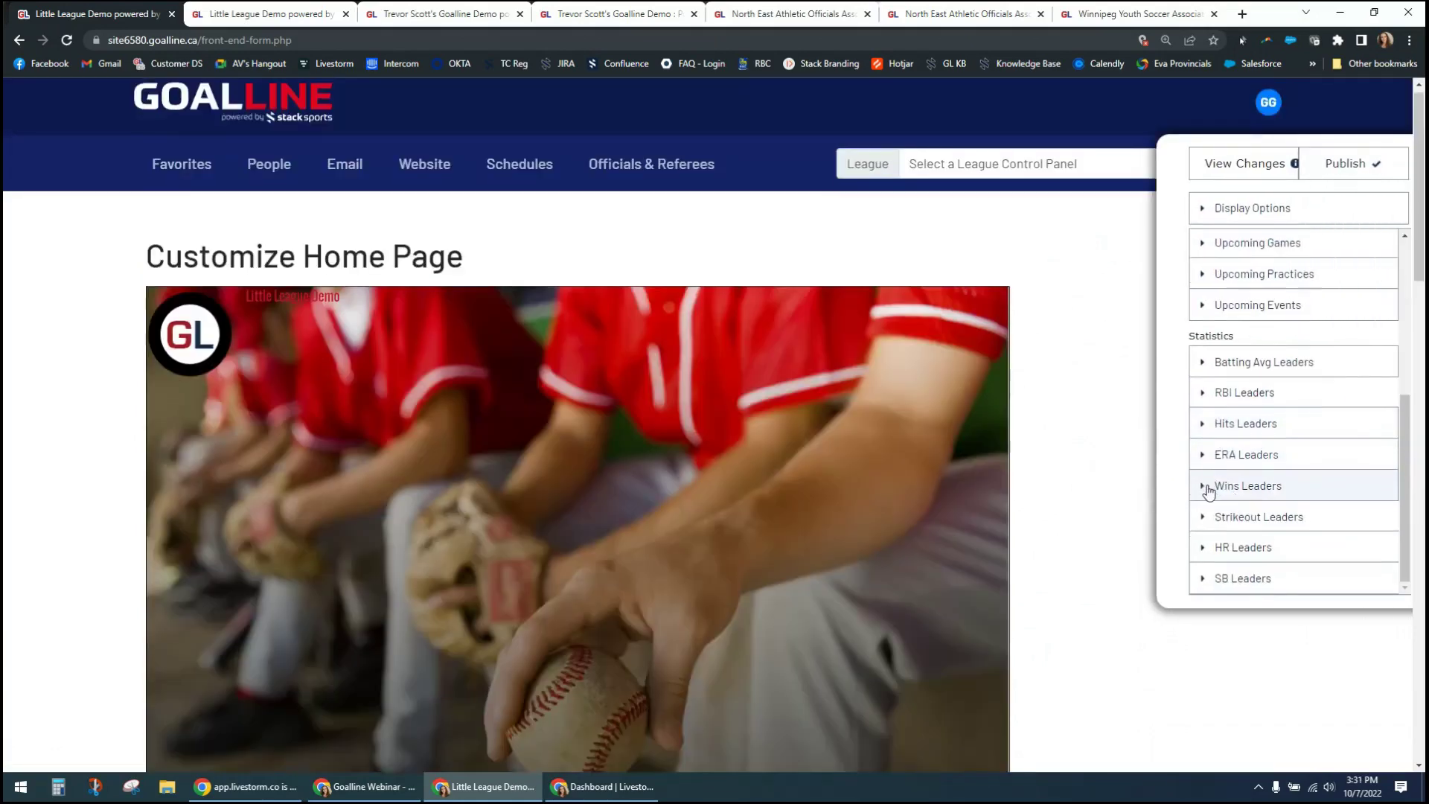
scroll(1092, 449, down, 10)
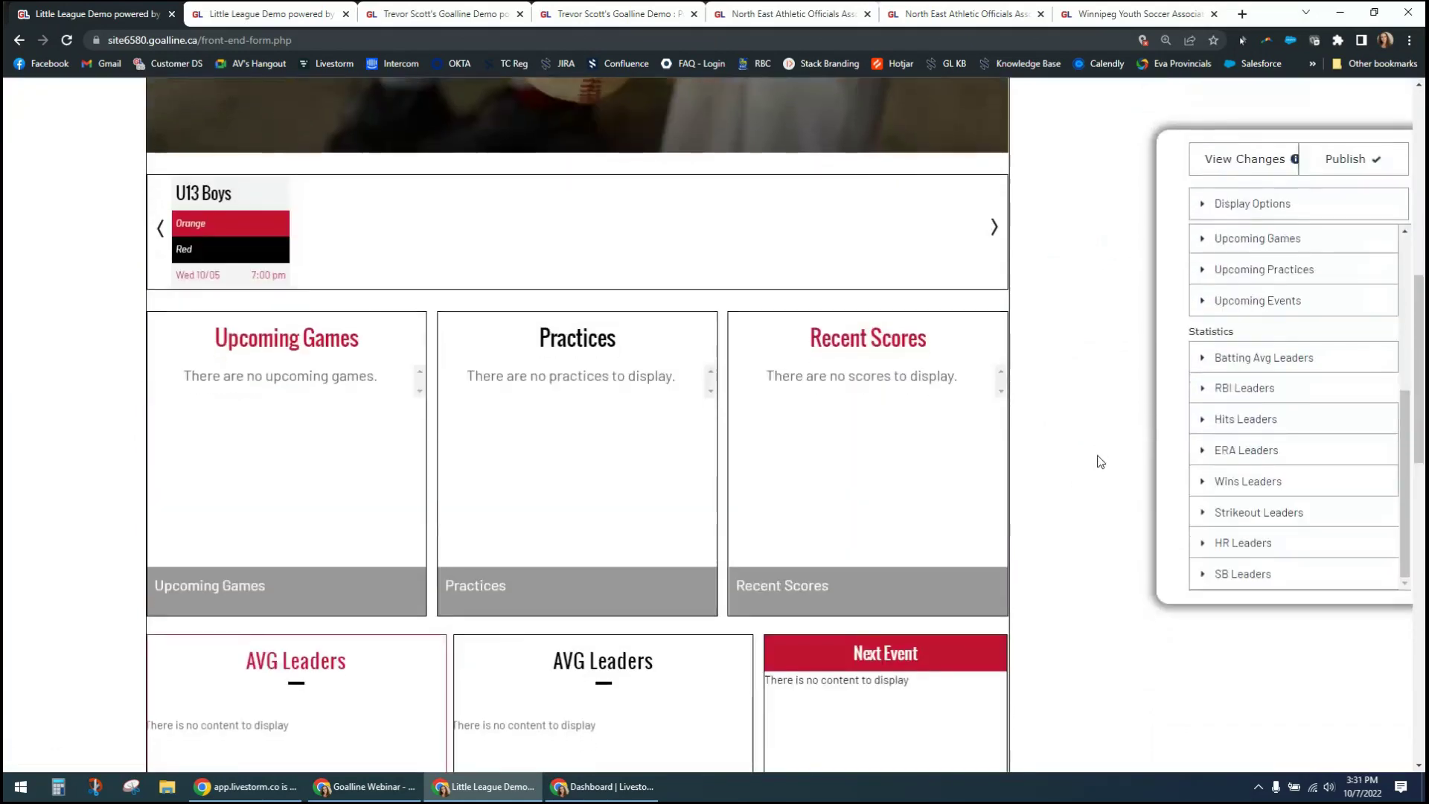
scroll(1099, 461, down, 5)
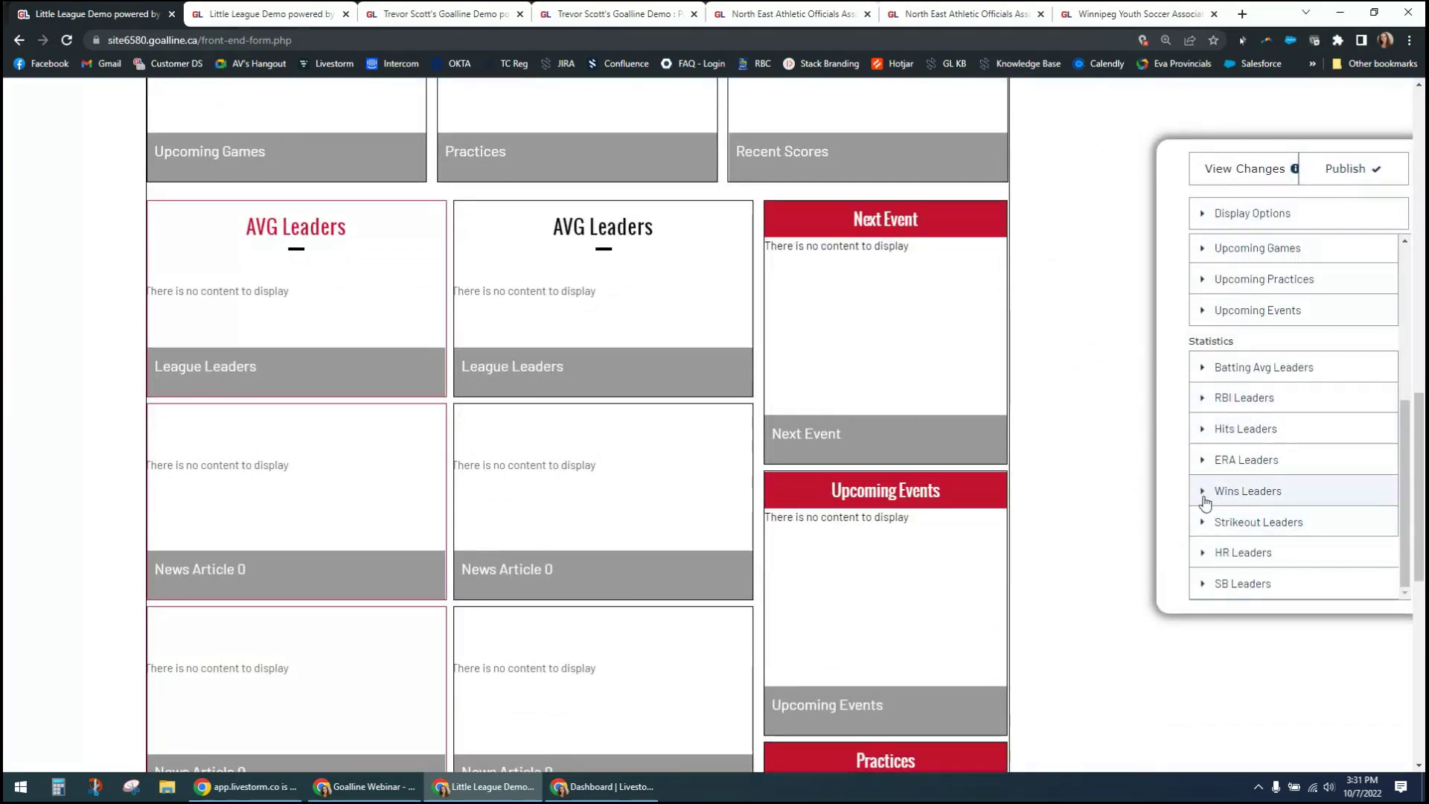
click(1204, 498)
drag(1261, 562, 325, 480)
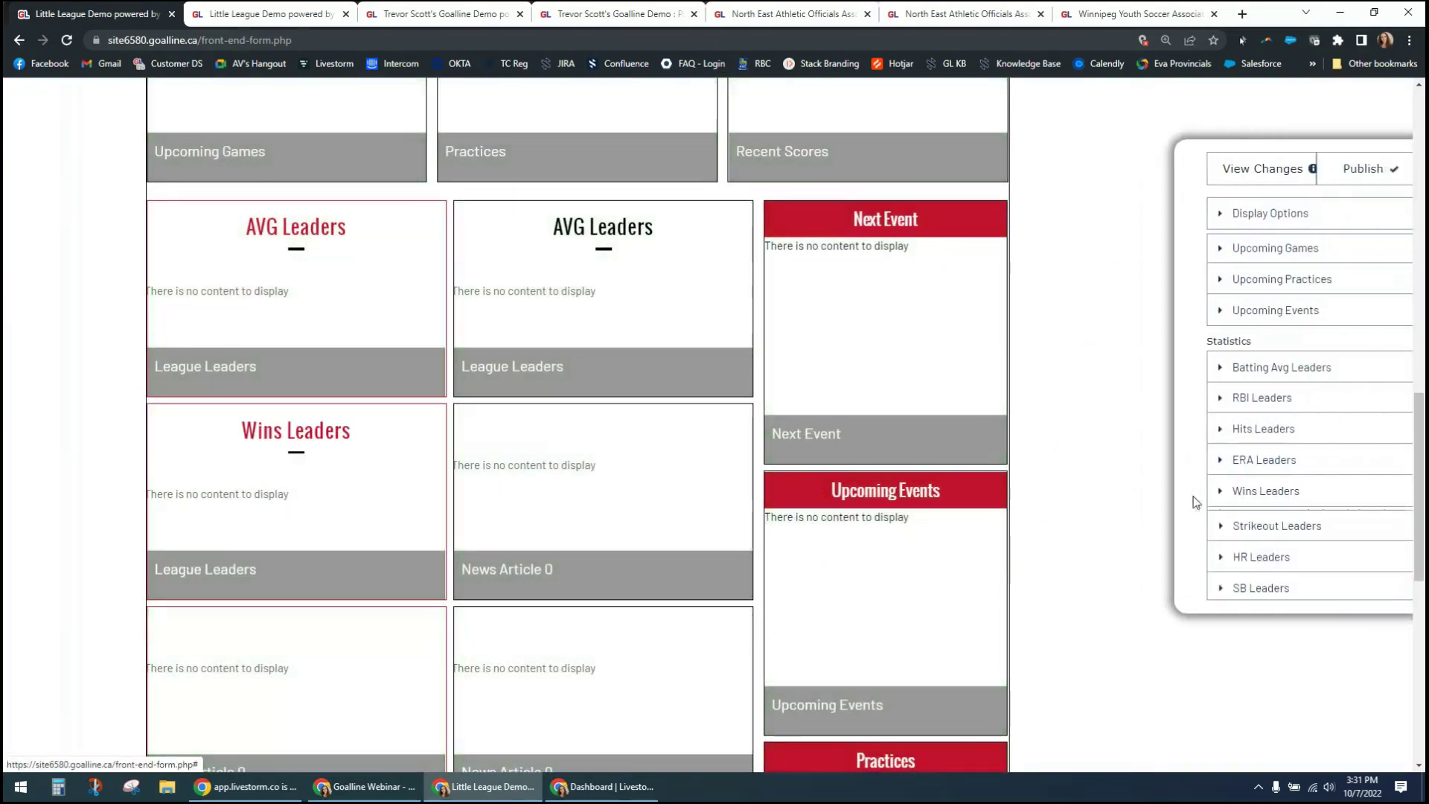
click(1194, 491)
drag(1256, 583, 654, 480)
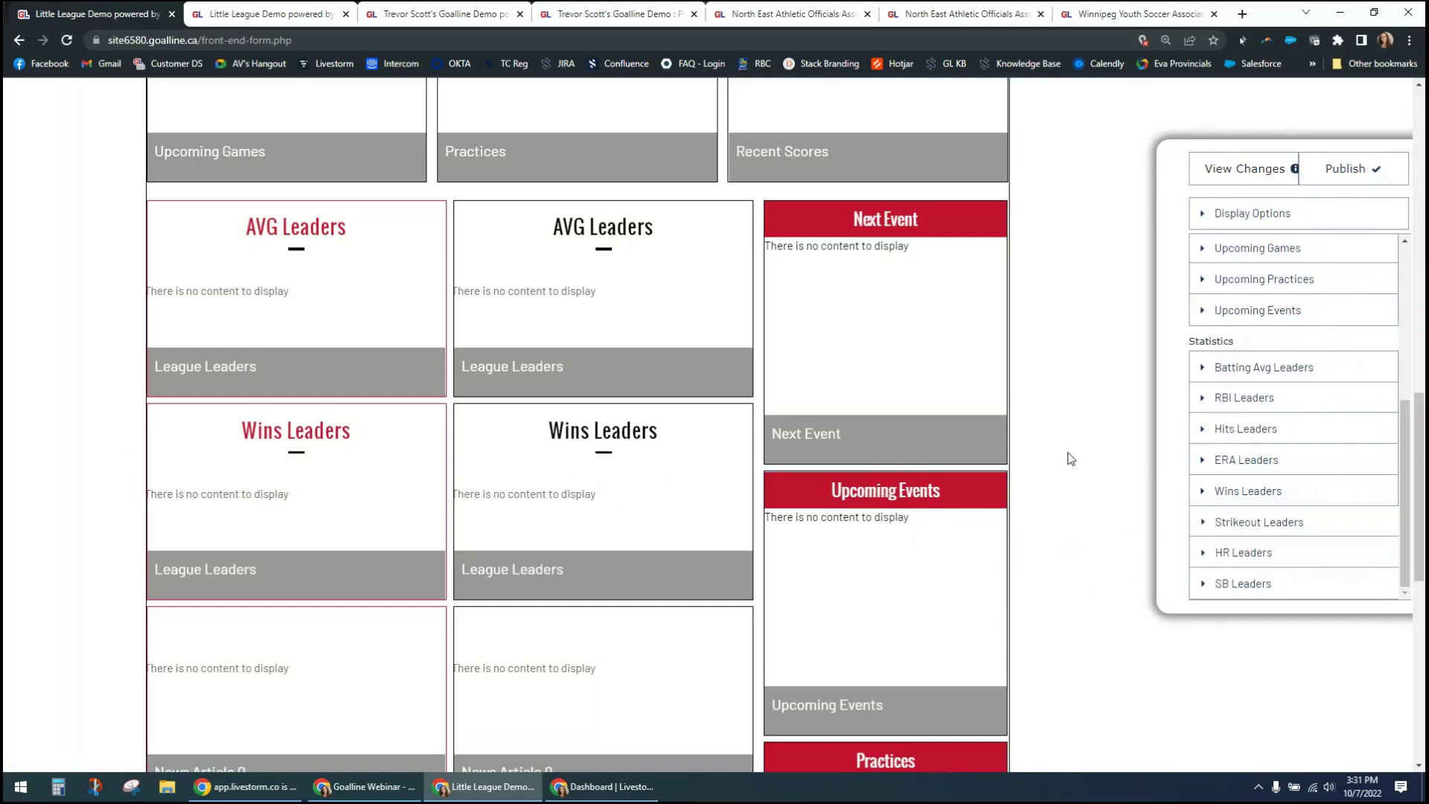
Step: Review the callouts, leader blocks, sidebar widgets and remaining news article blocks down to the footer
scroll(1070, 458, up, 2)
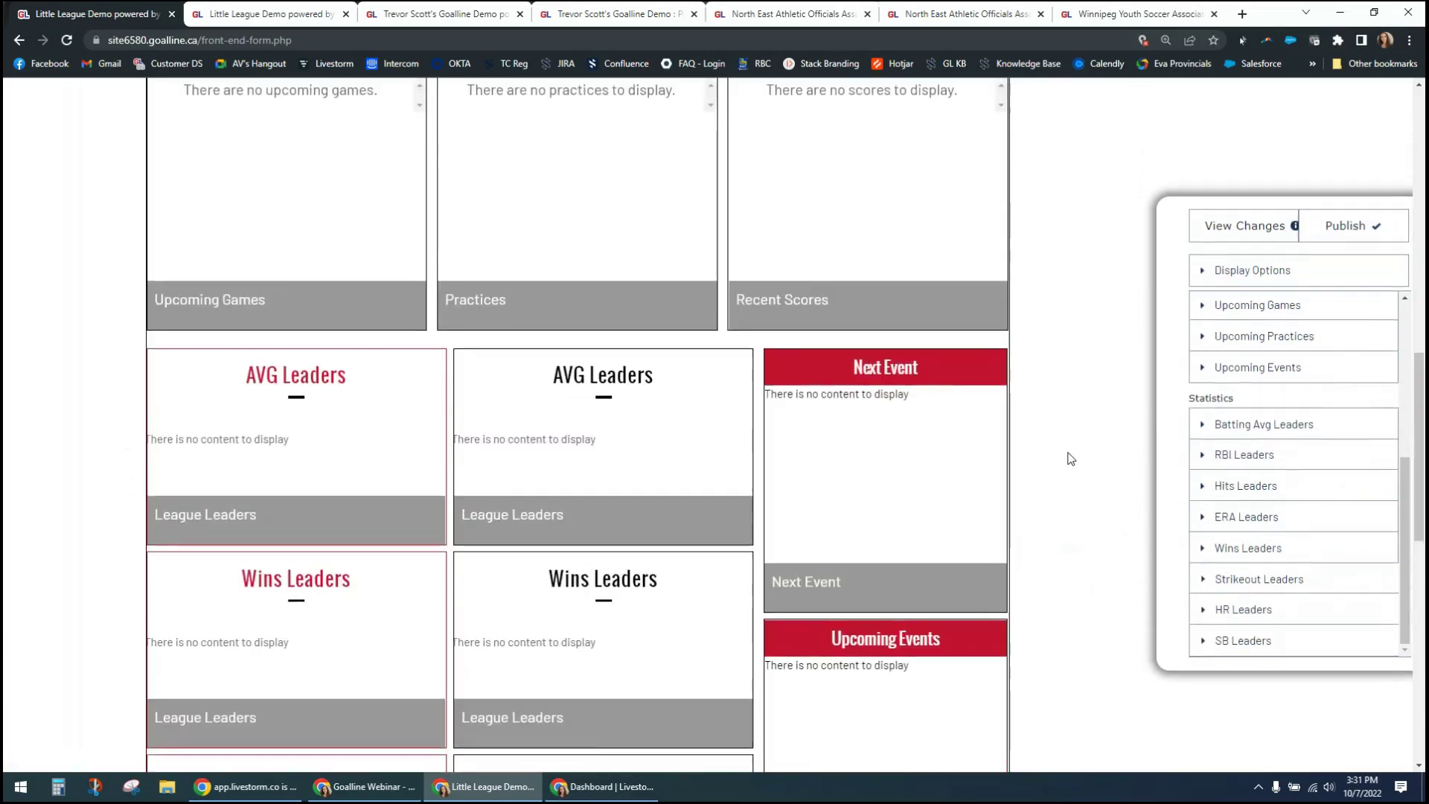
scroll(1069, 458, up, 1)
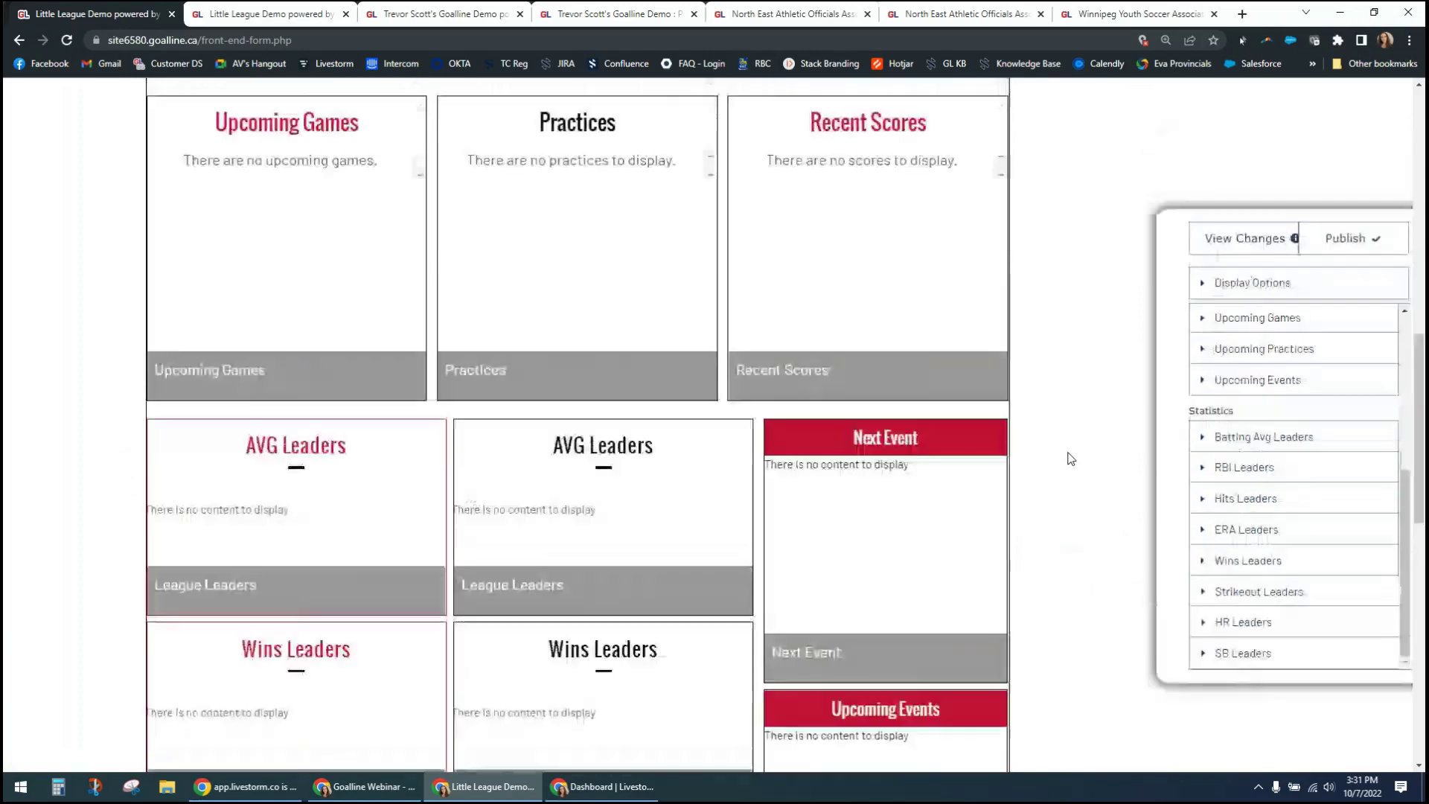
scroll(1069, 458, up, 2)
scroll(1069, 459, down, 6)
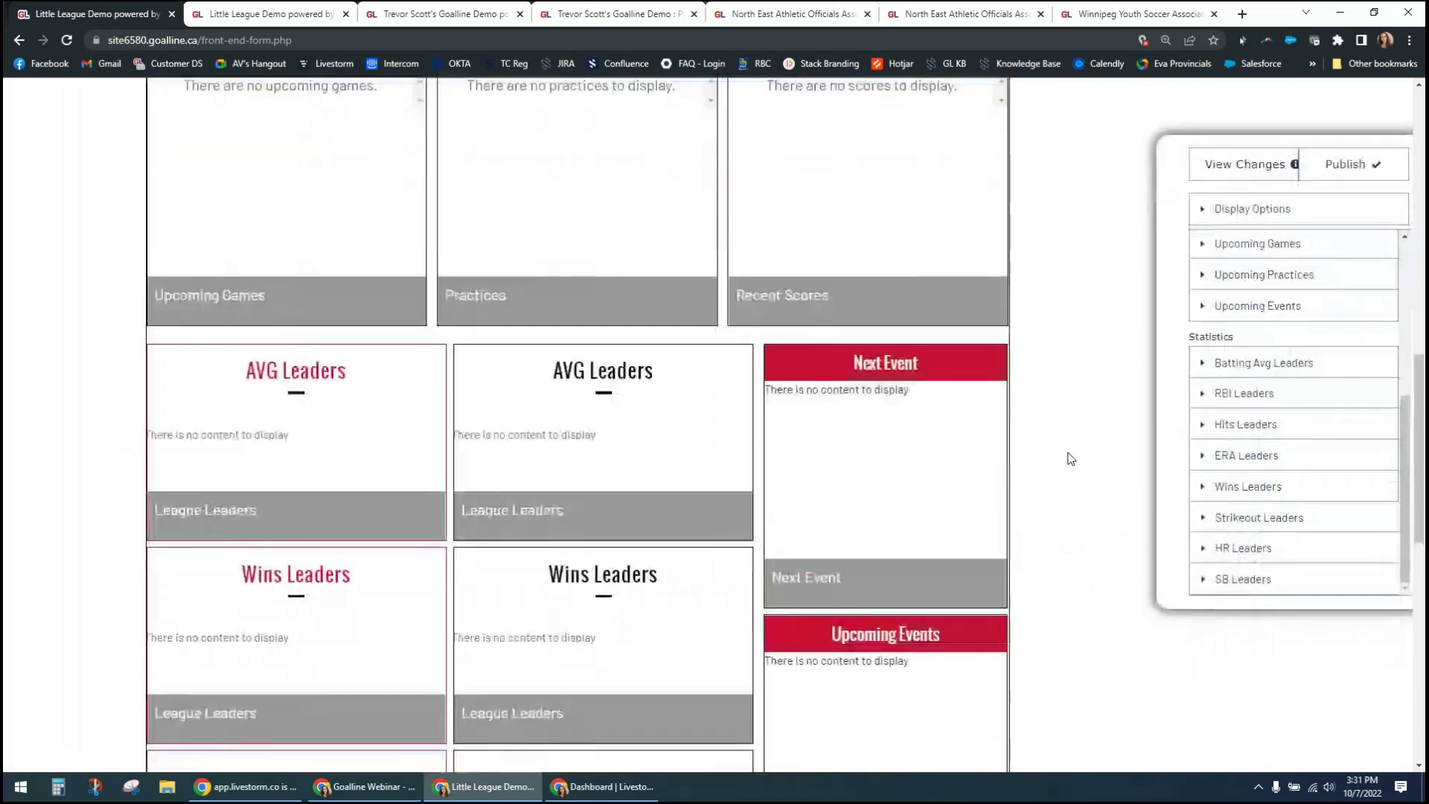
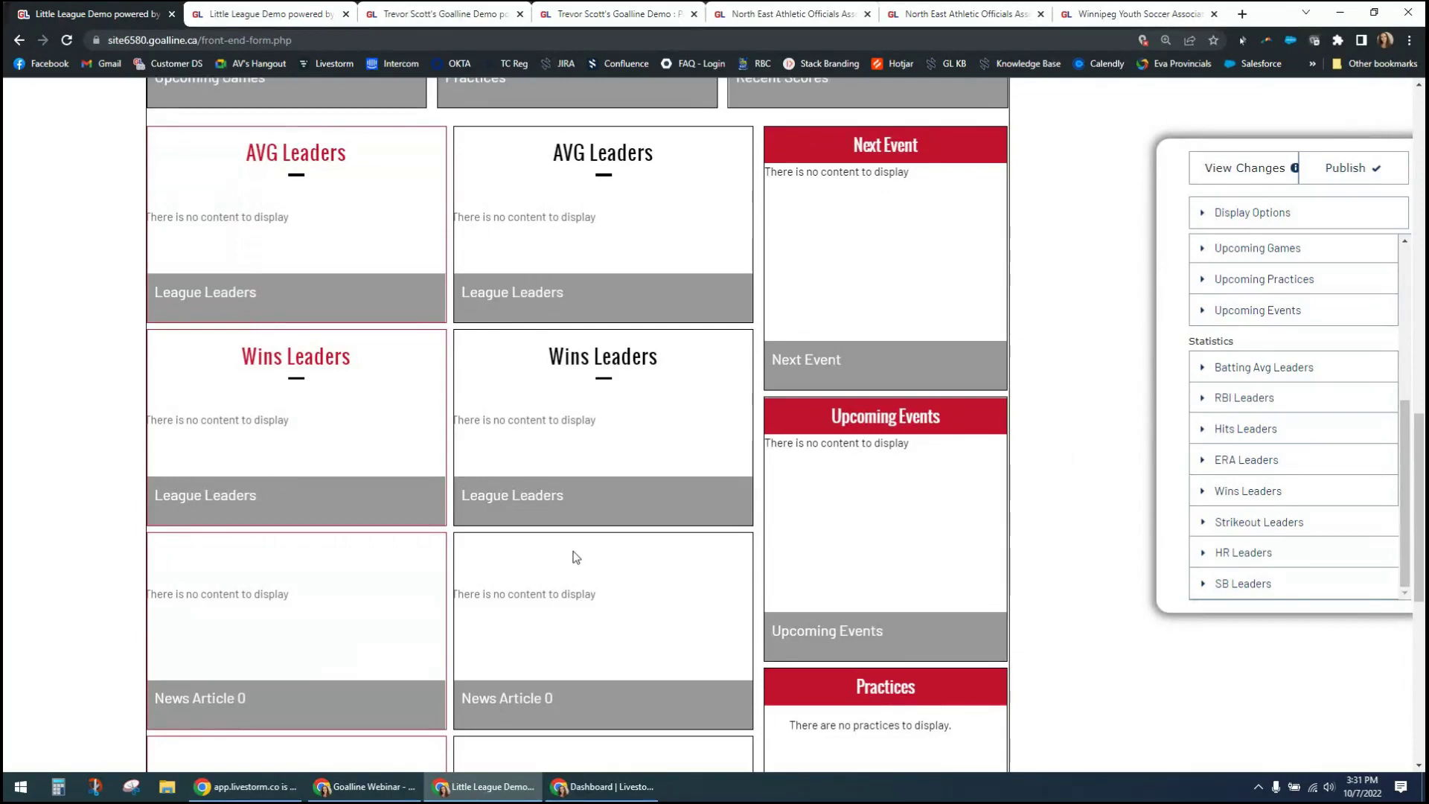
scroll(574, 558, down, 4)
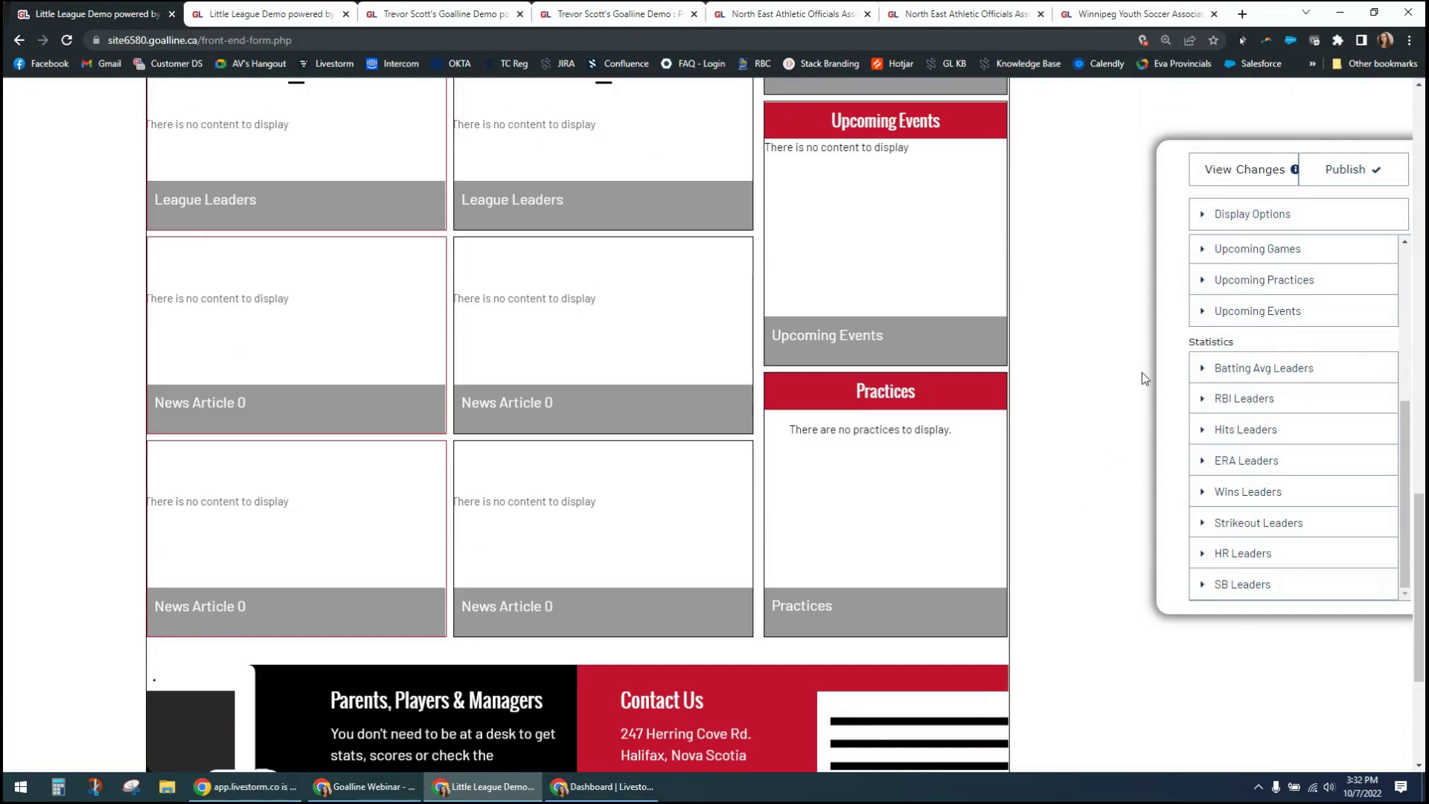
Step: Place an Image Upload with Text widget in the first news article block below the Wins Leaders row
scroll(1142, 372, up, 2)
scroll(1293, 461, up, 4)
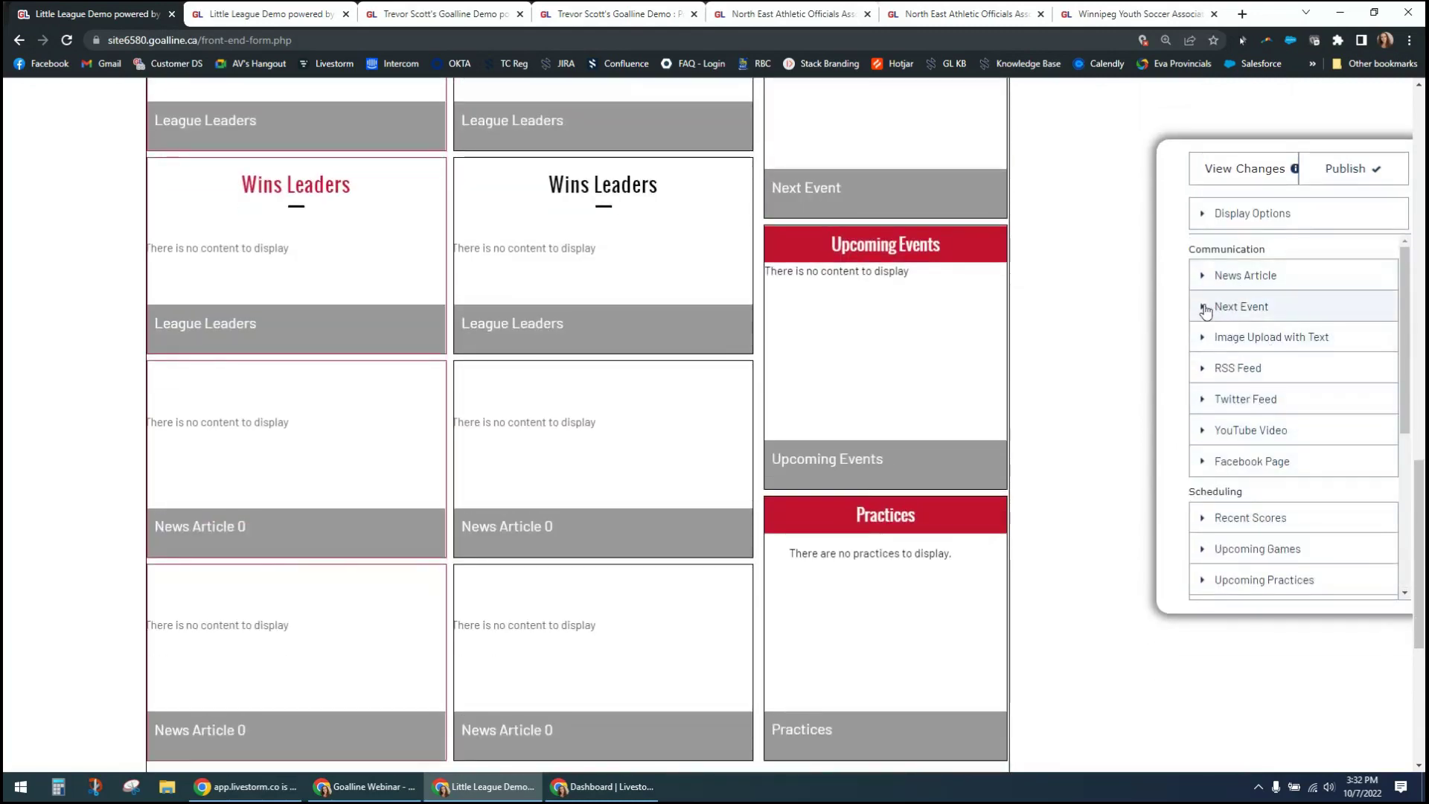
click(1206, 340)
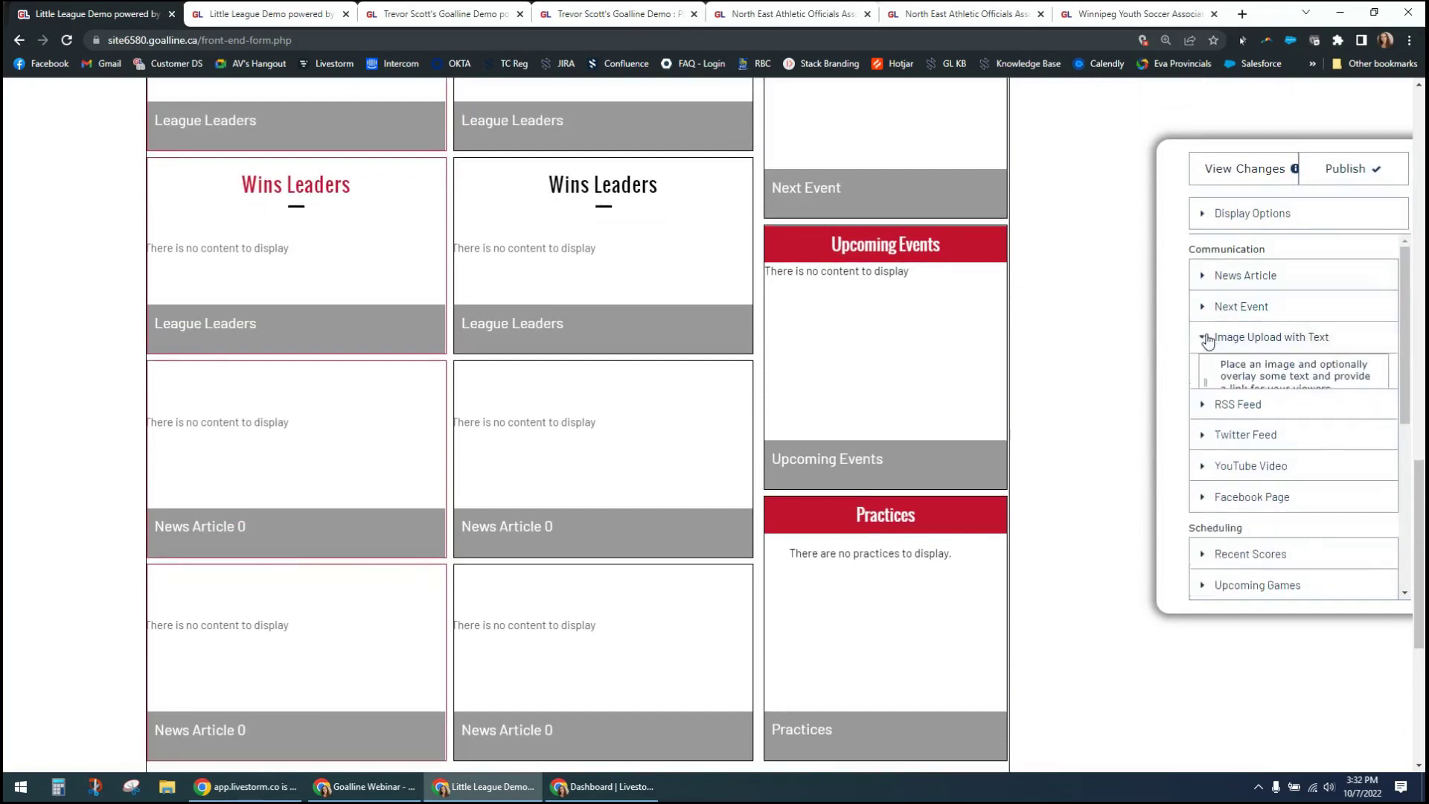
drag(1214, 373, 239, 423)
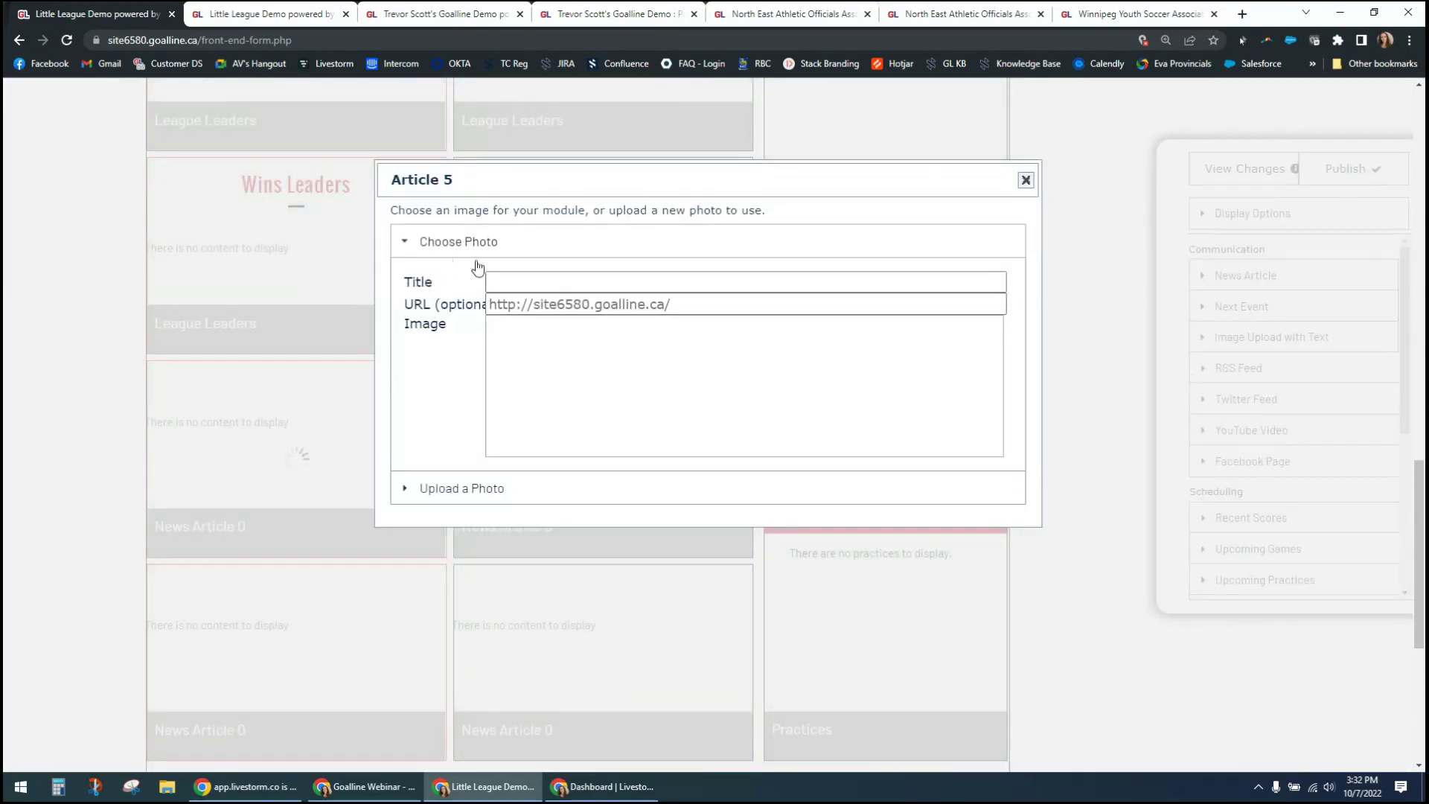
Step: Set the image widget's title to Goalline Website and its URL to goalline.ca
click(508, 279)
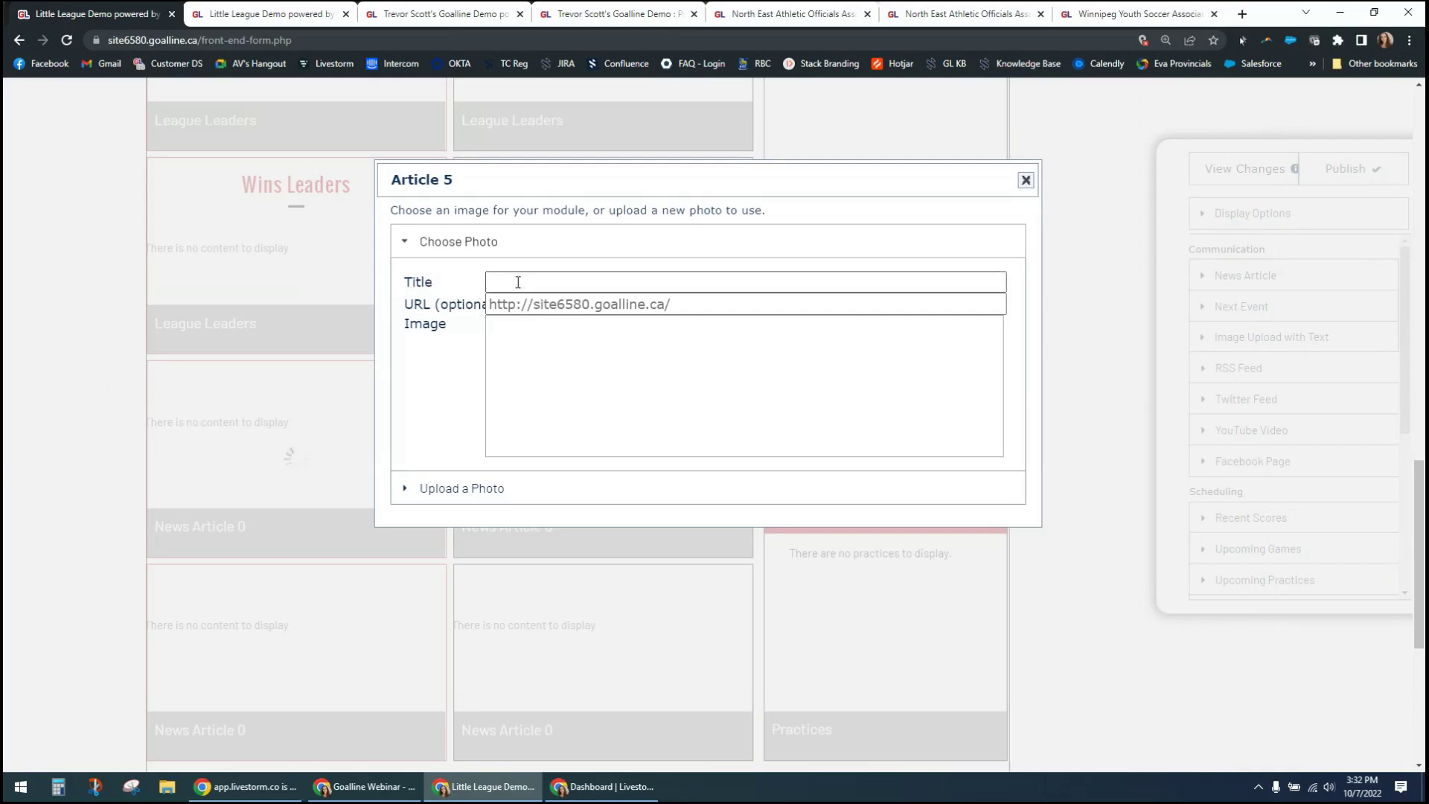
click(670, 311)
click(576, 300)
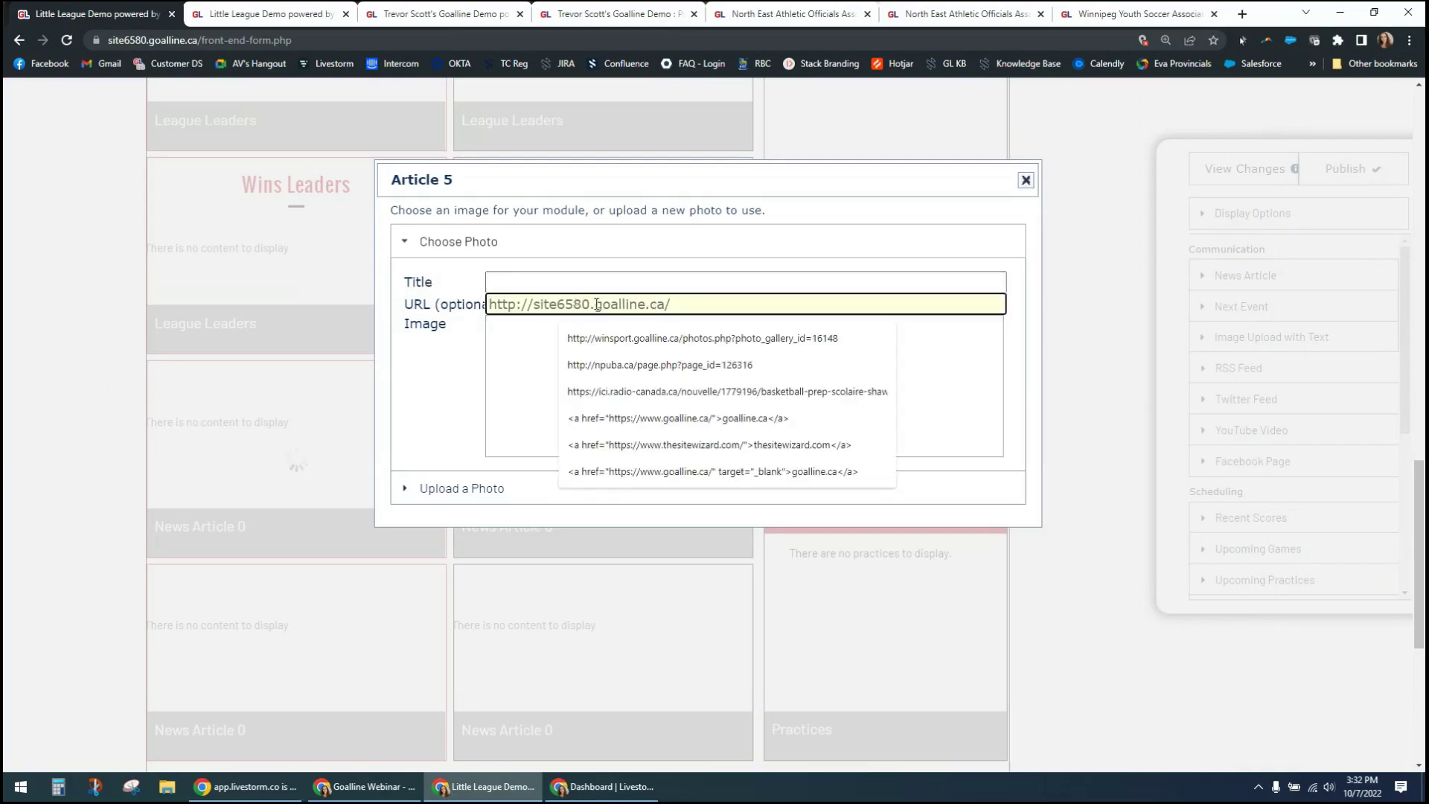
text(goalline.ca)
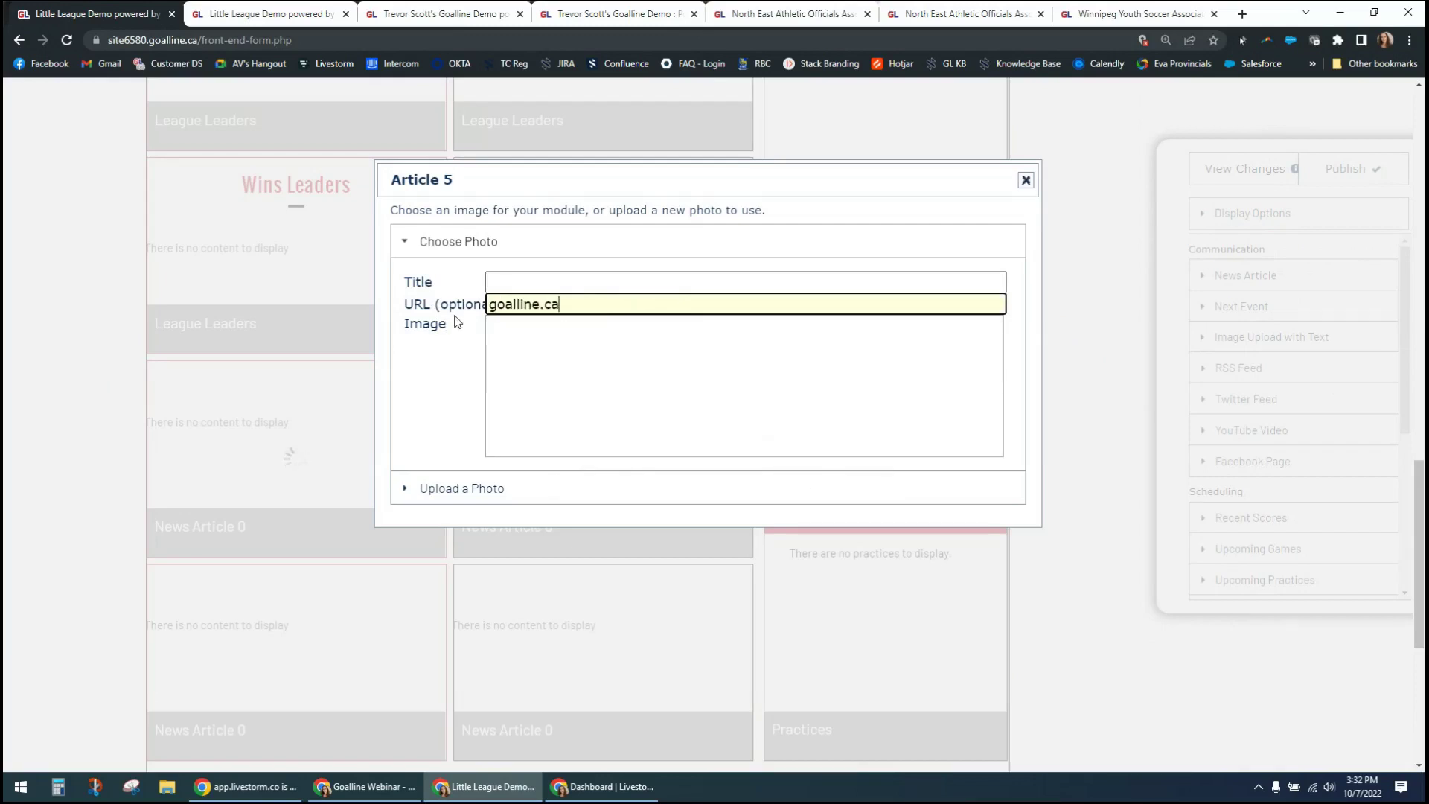
click(526, 283)
text(Go)
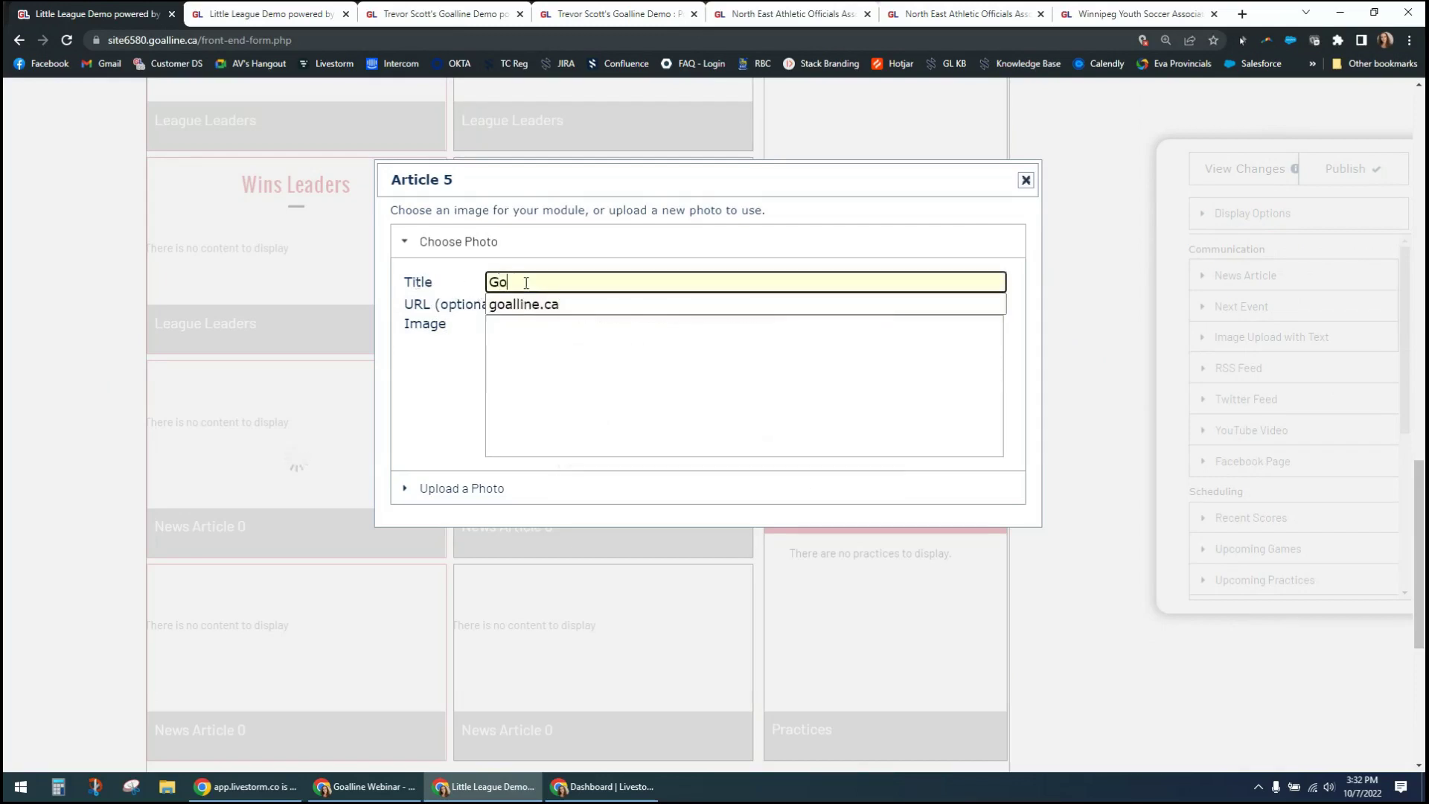
text(alline Website)
Step: Load the GOALLINE_LOGO image from File Explorer into the widget's photo upload area
click(418, 488)
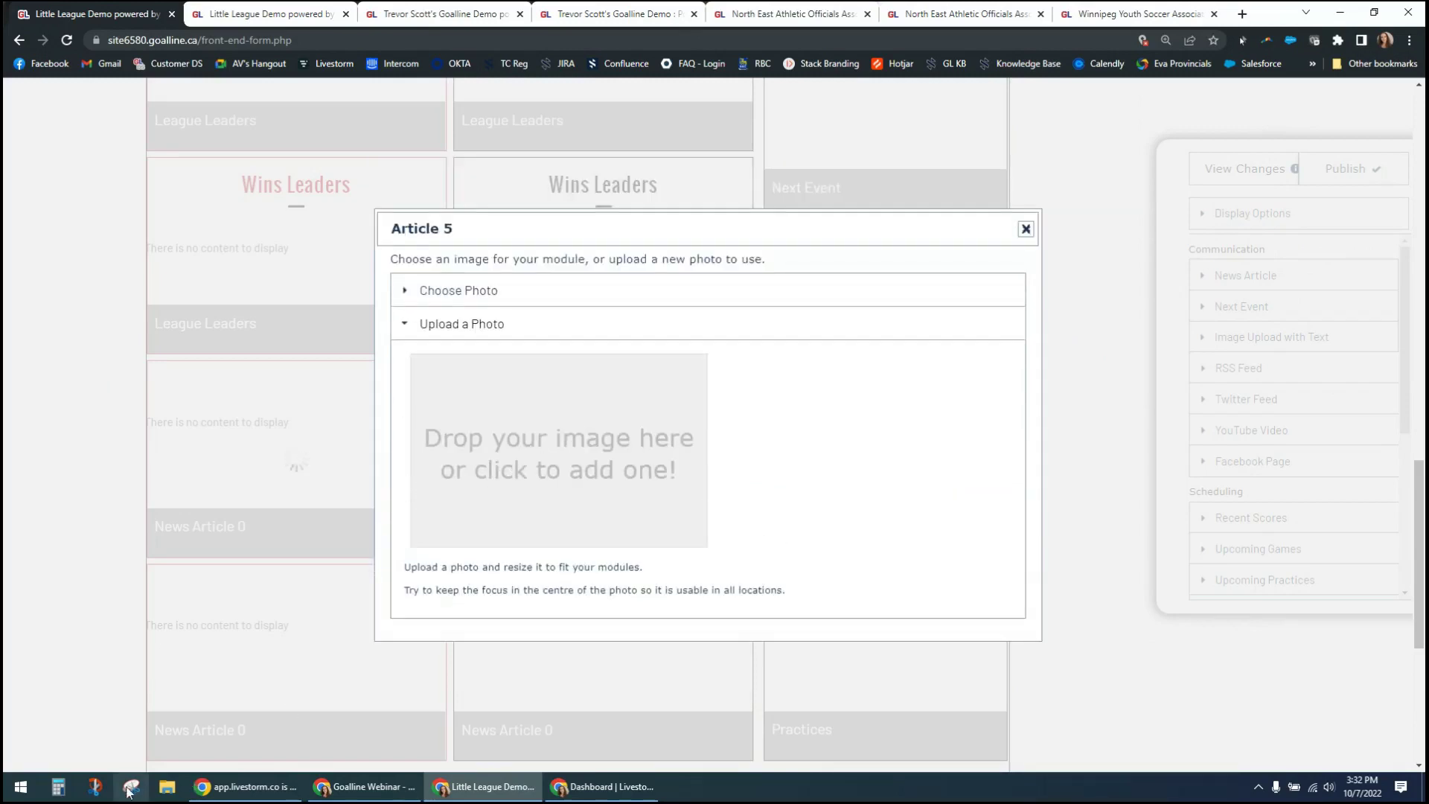
click(165, 794)
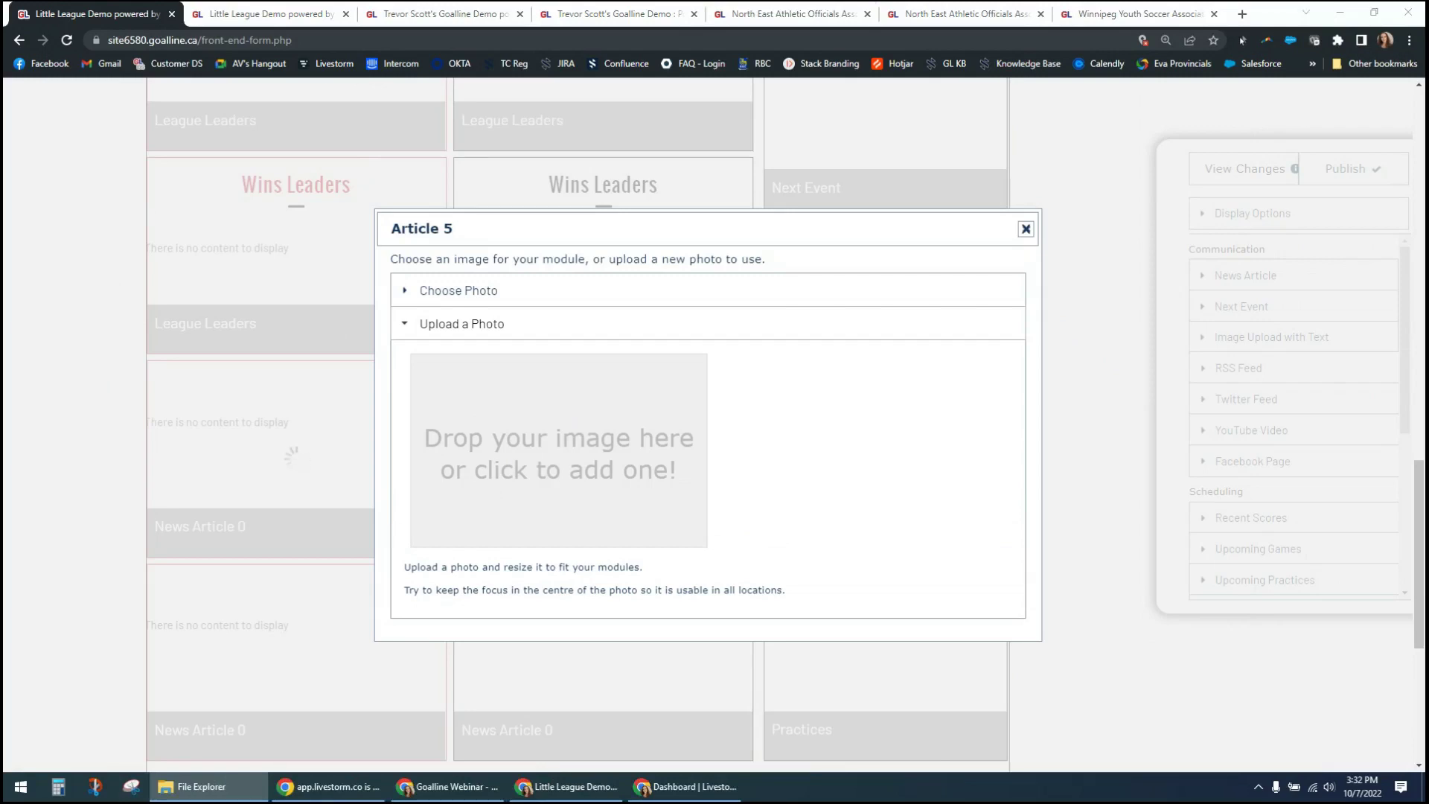
drag(752, 476, 570, 499)
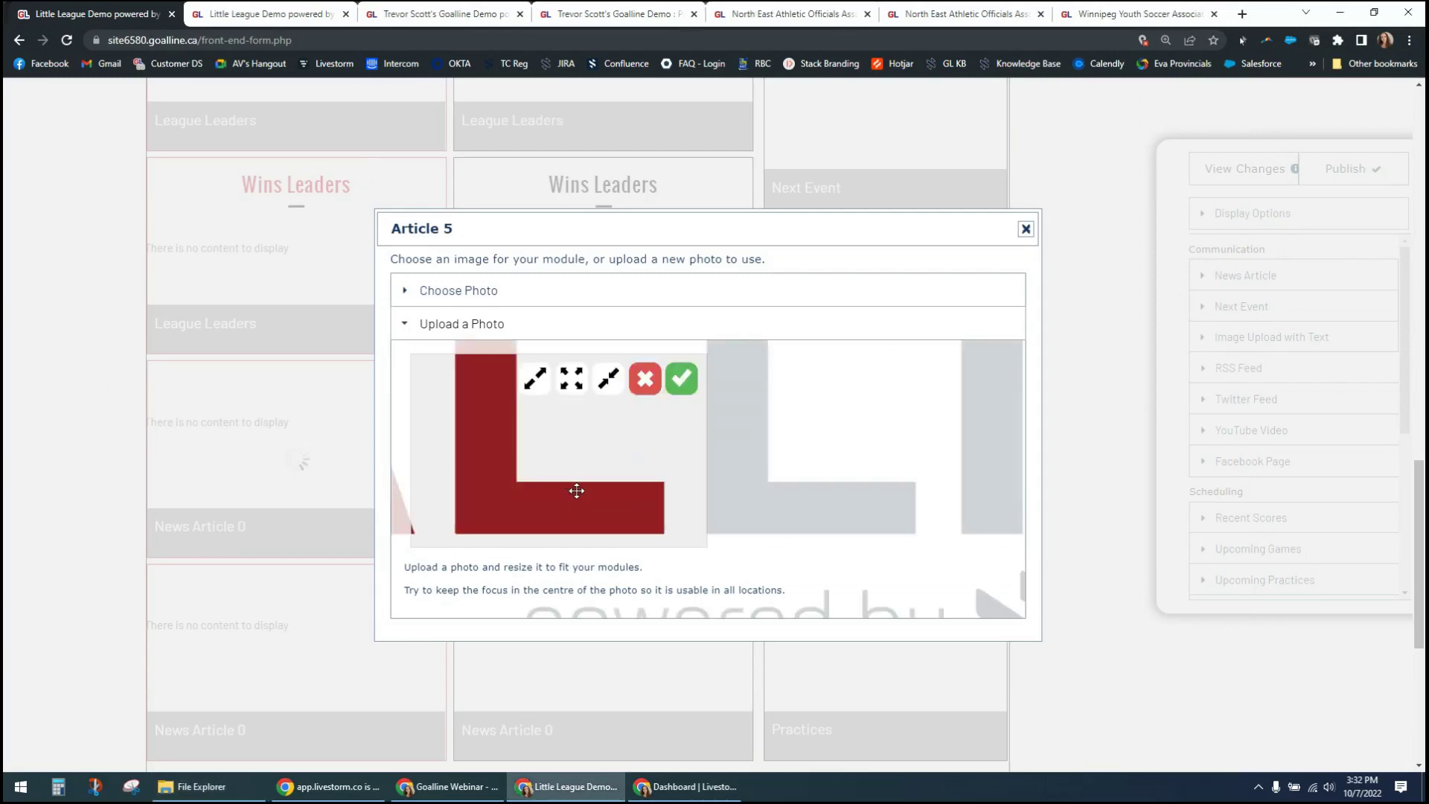
Step: Shrink the uploaded logo repeatedly until its full letter height fits within the crop frame
click(609, 381)
click(609, 382)
click(609, 383)
click(609, 382)
click(609, 383)
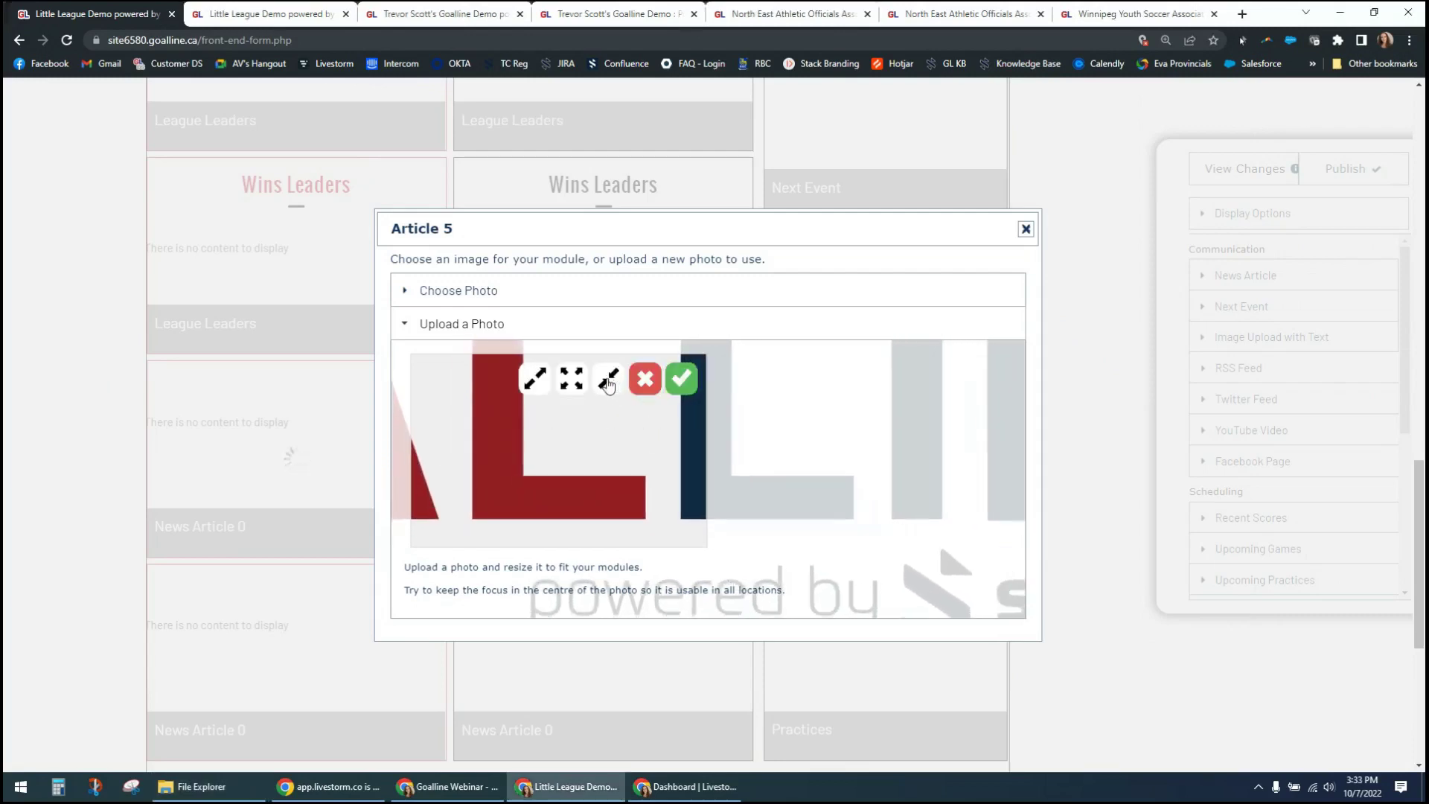
click(609, 383)
click(609, 383)
click(609, 383)
click(609, 383)
click(609, 383)
click(609, 383)
click(609, 383)
click(609, 383)
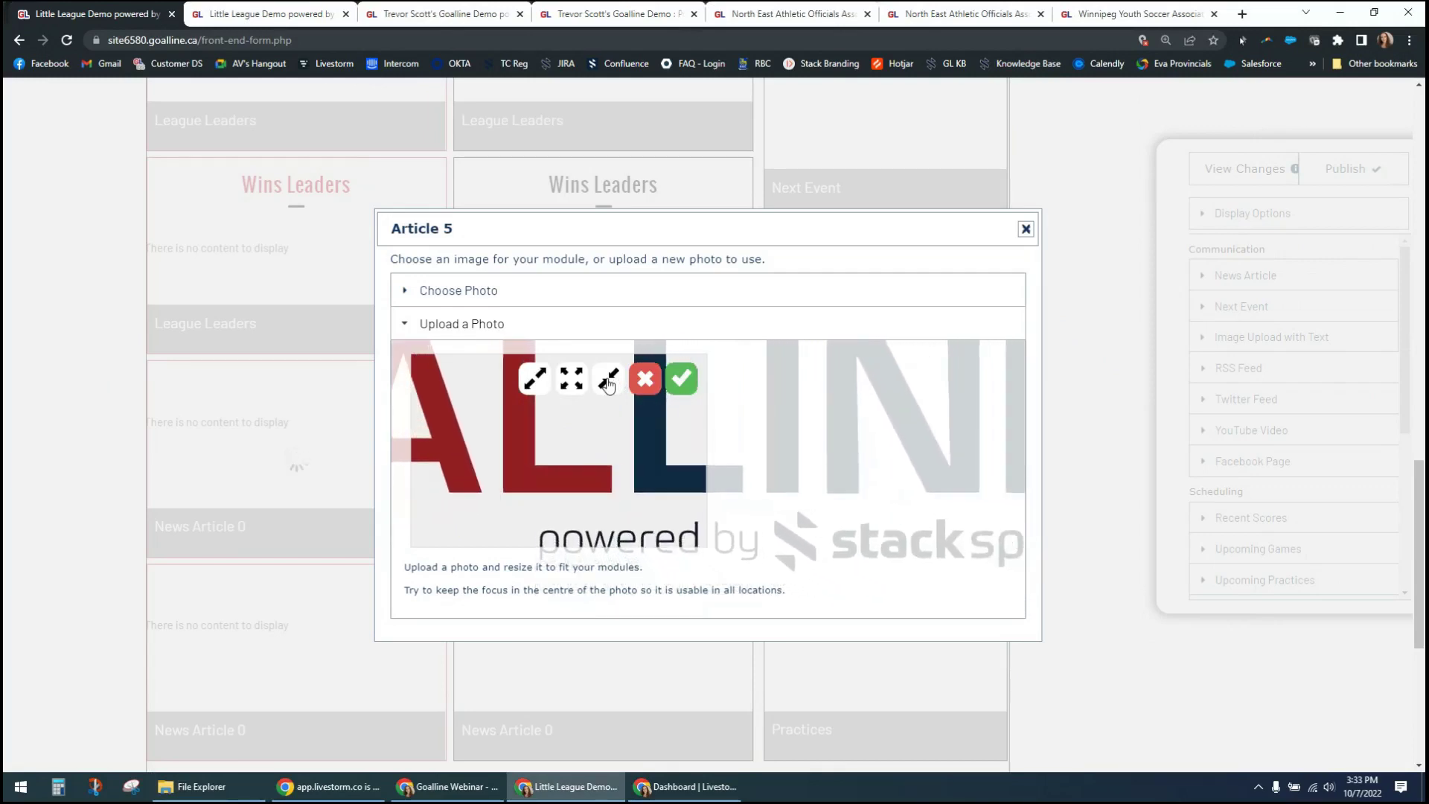
click(609, 383)
click(609, 382)
click(609, 383)
click(609, 383)
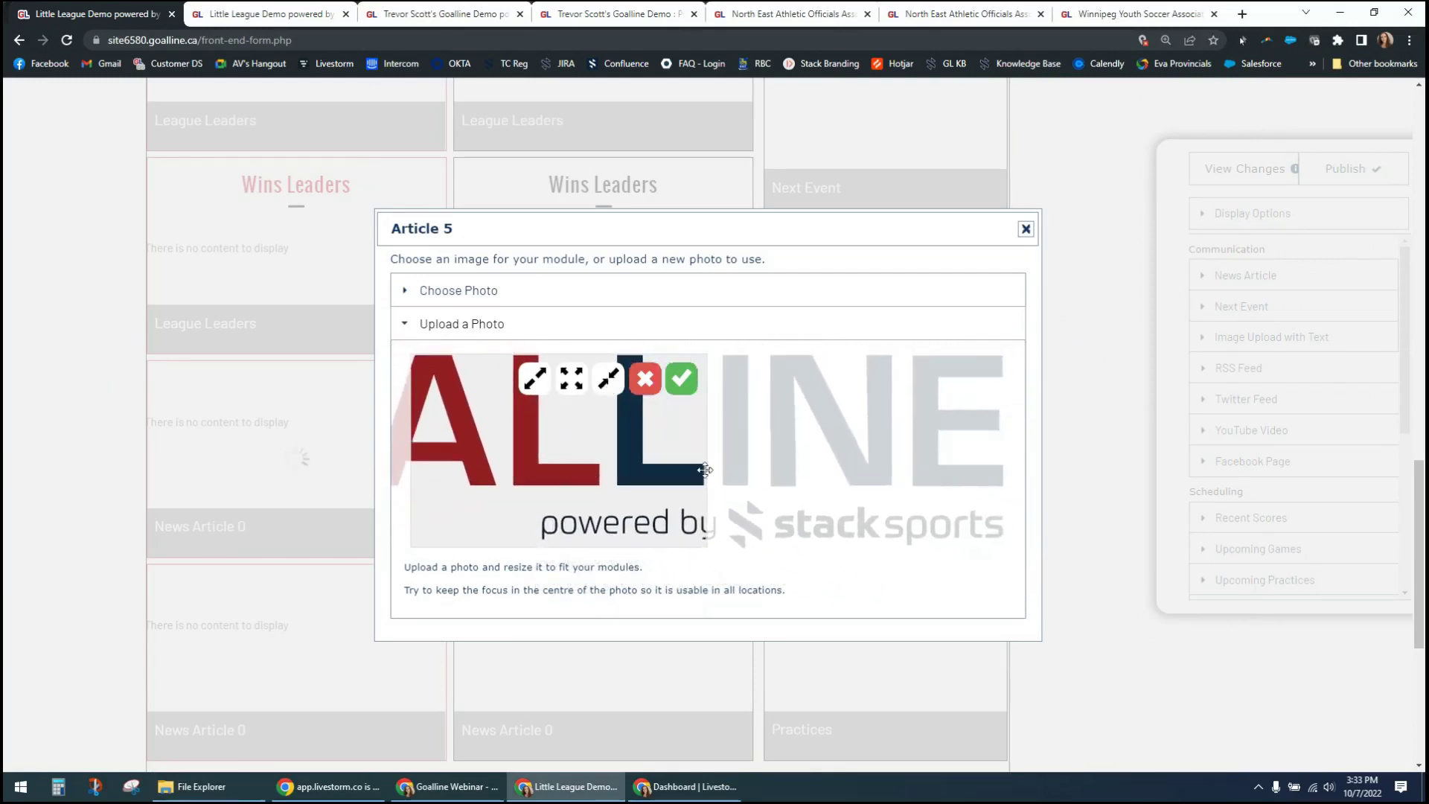
Step: Shift the logo so its opening letters GO fill the frame, accept the crop and use it as the widget's image
drag(718, 506, 1022, 487)
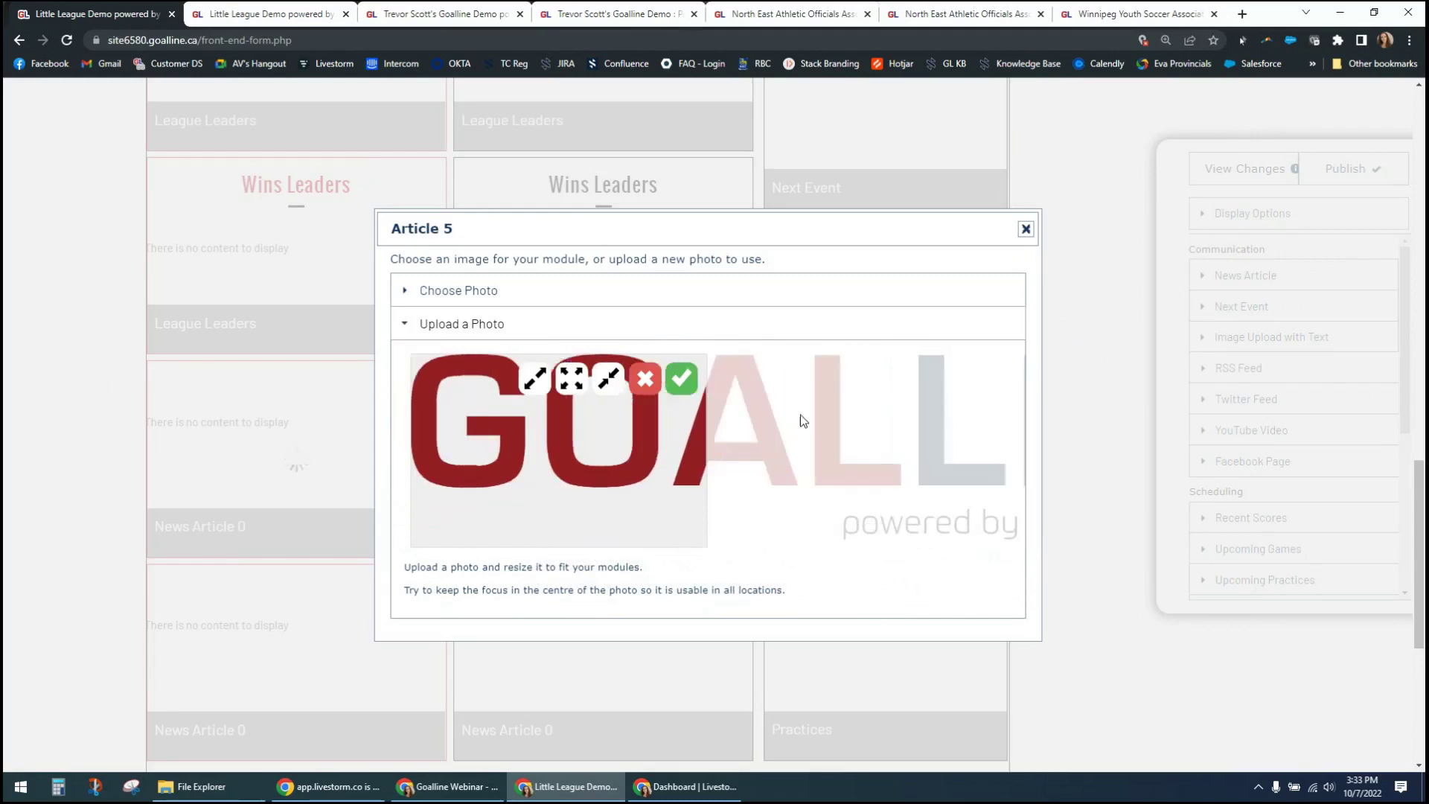
click(681, 378)
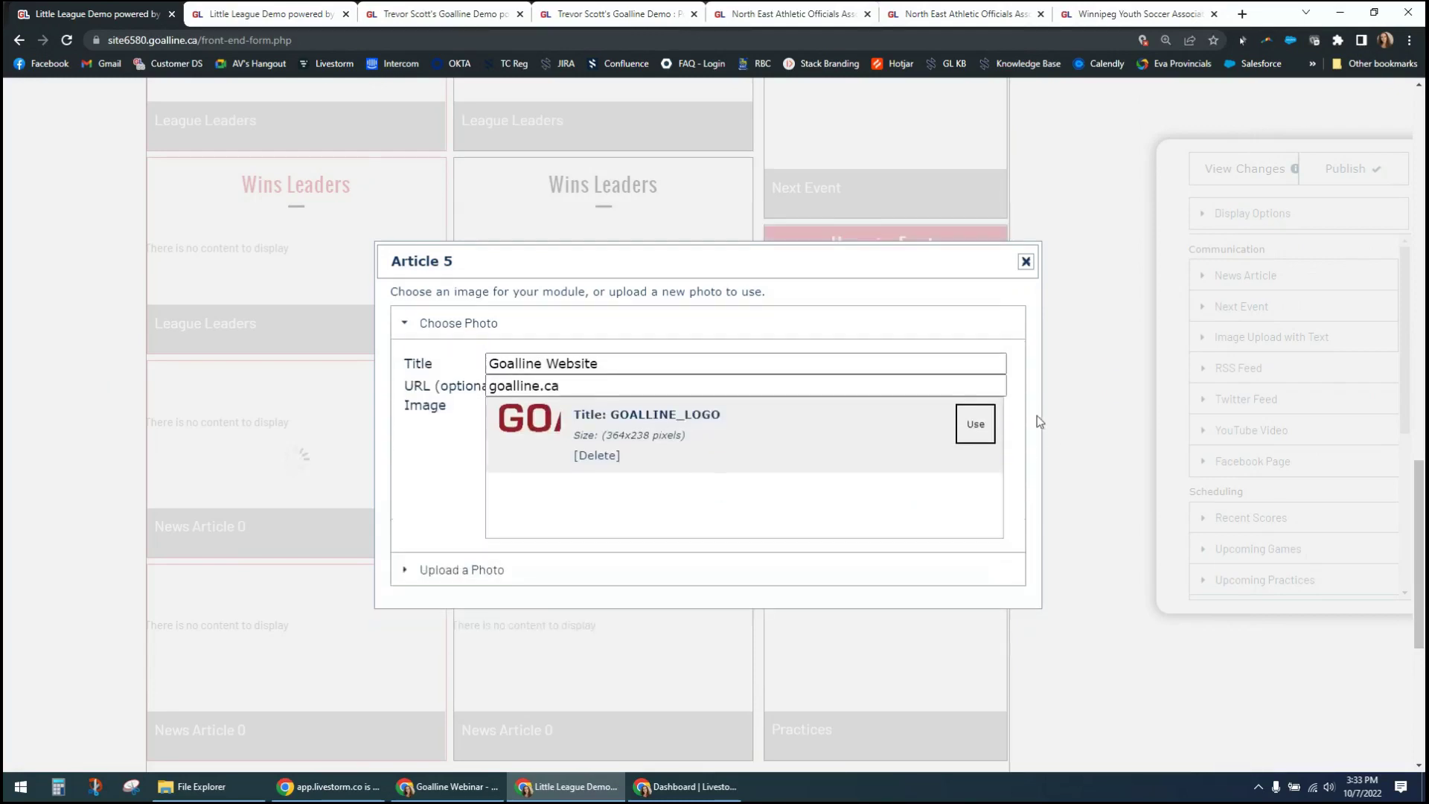
click(977, 430)
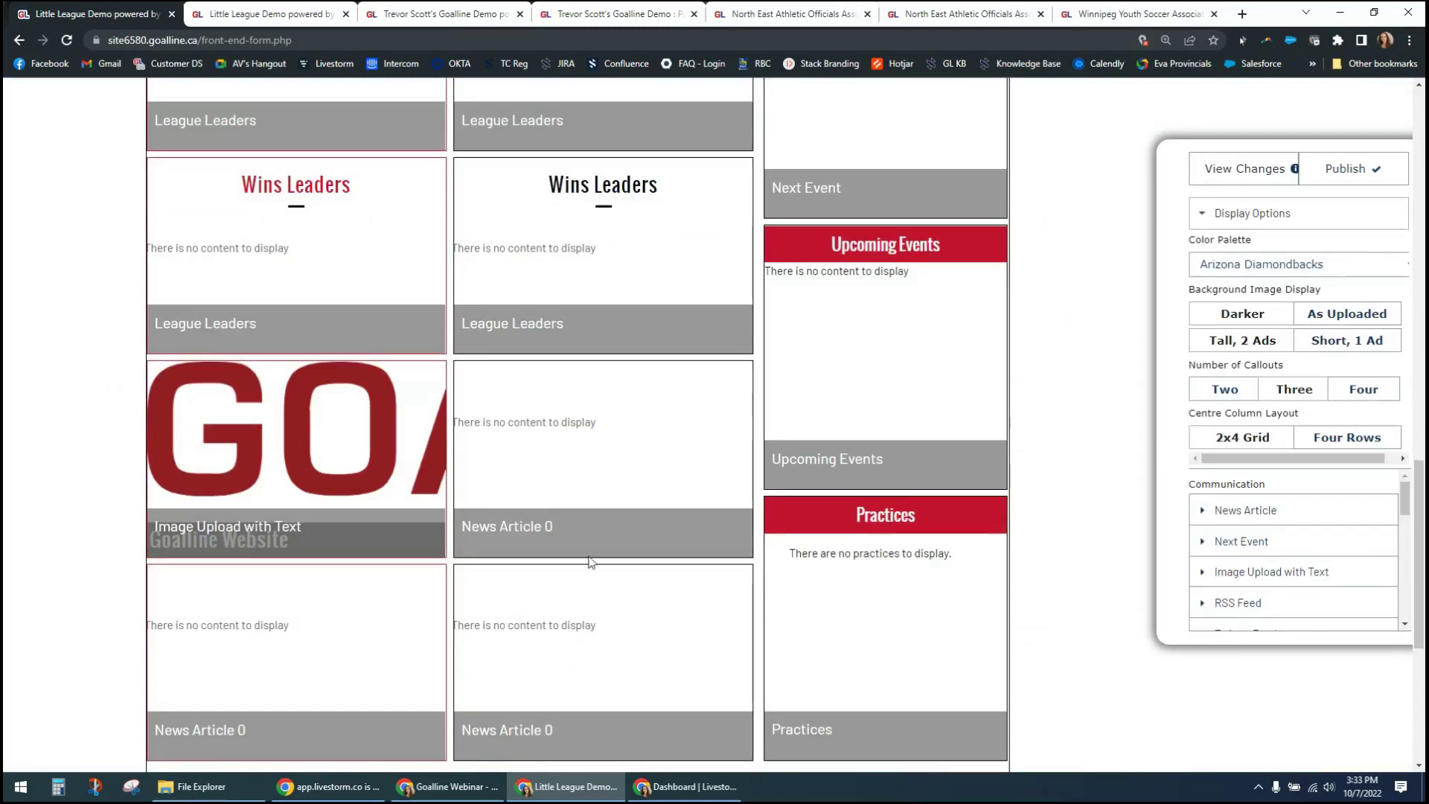
Step: Open the Social Media and Contact Info settings of the footer's Contact Us block
scroll(1102, 620, down, 4)
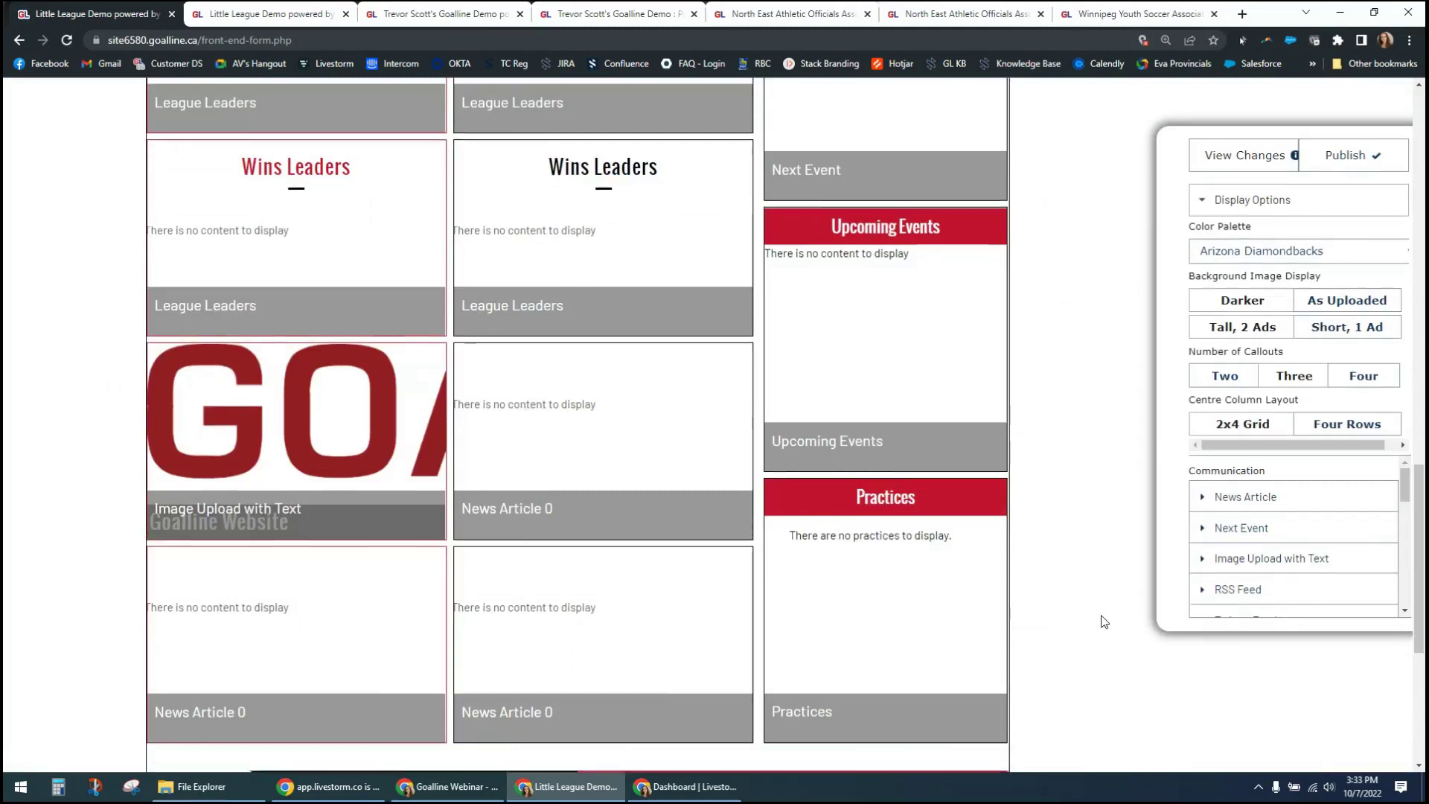
scroll(1104, 617, down, 2)
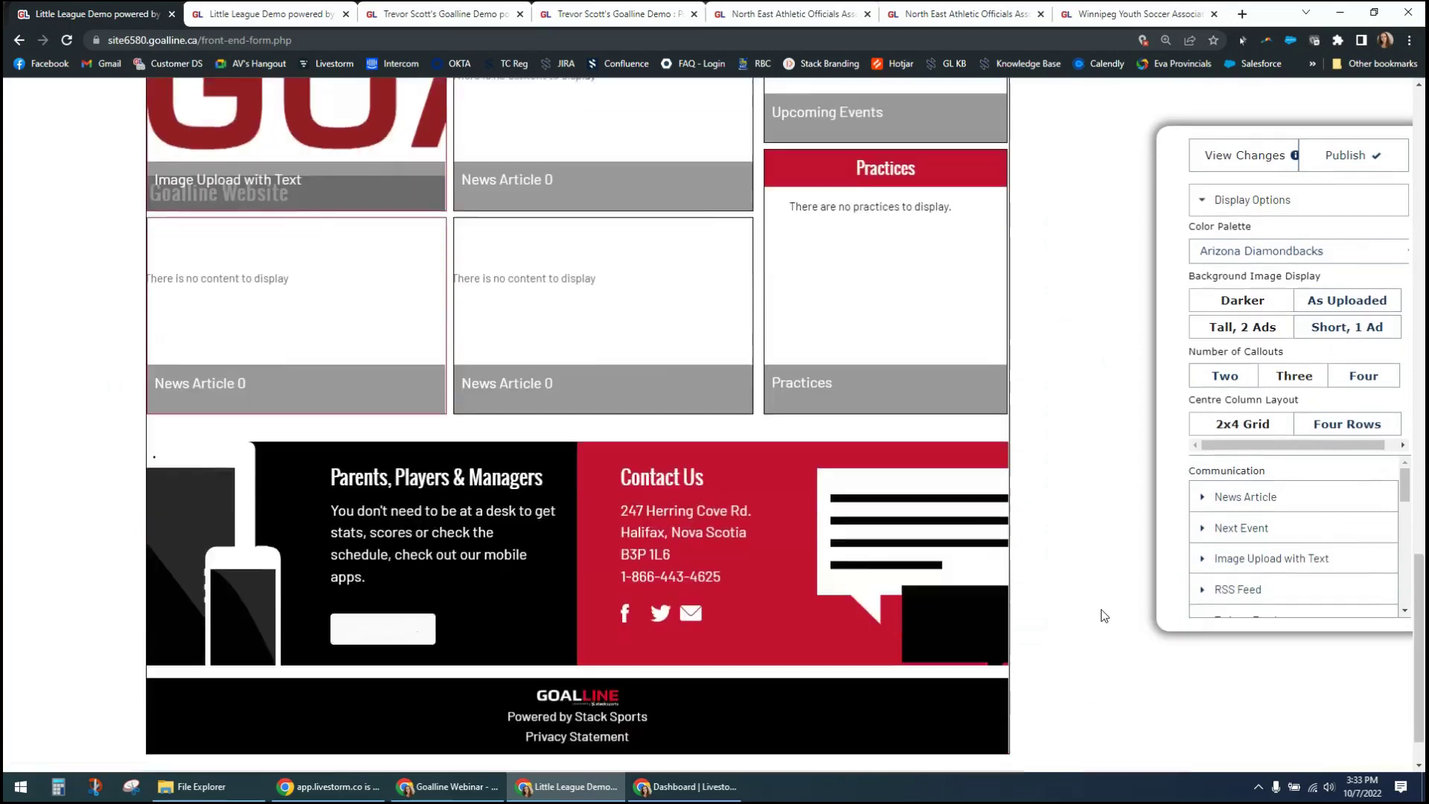
click(588, 480)
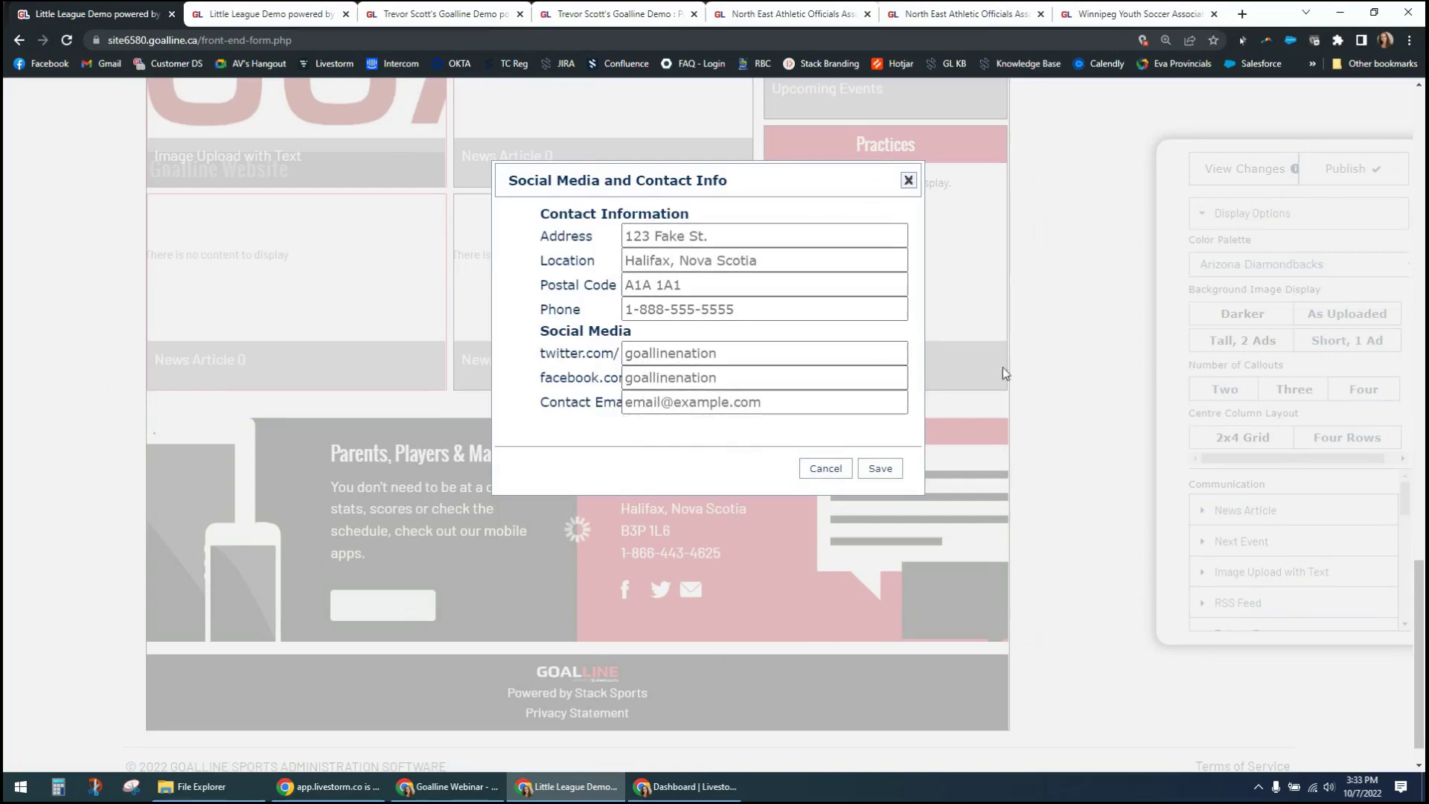
Step: Look through the other open demo and association pages, returning to the customization page to cancel the Social Media and Contact Info dialog
click(395, 9)
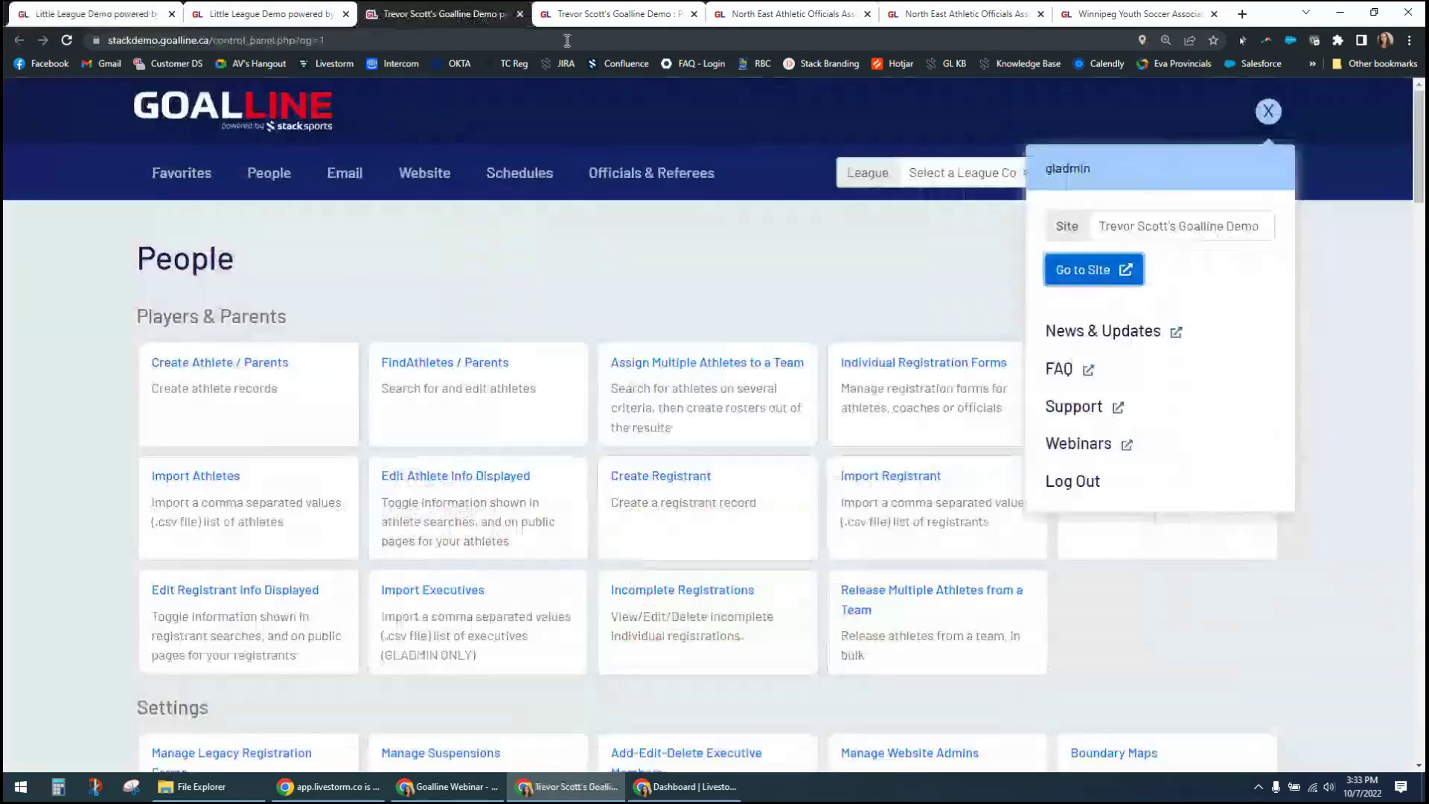
click(610, 13)
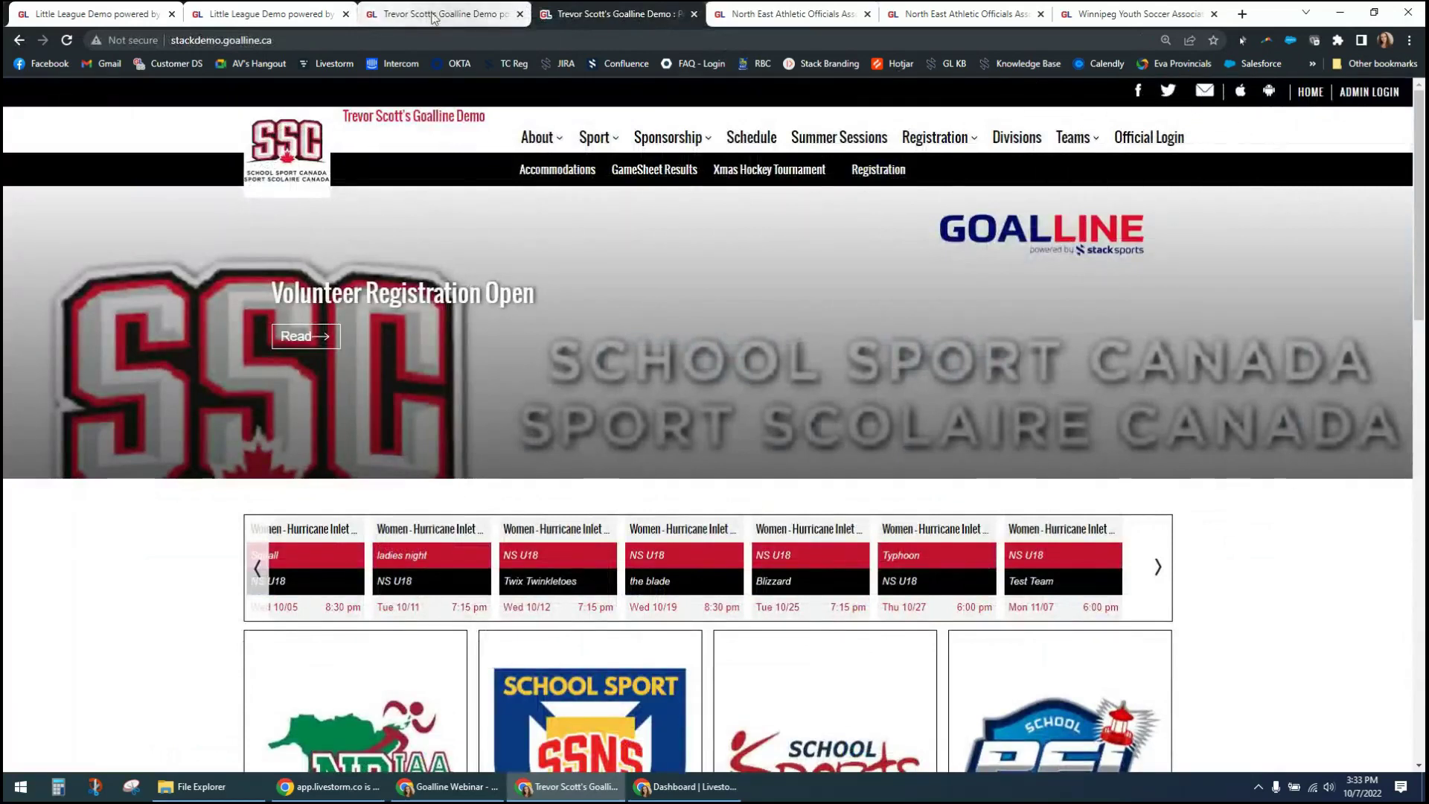
click(780, 15)
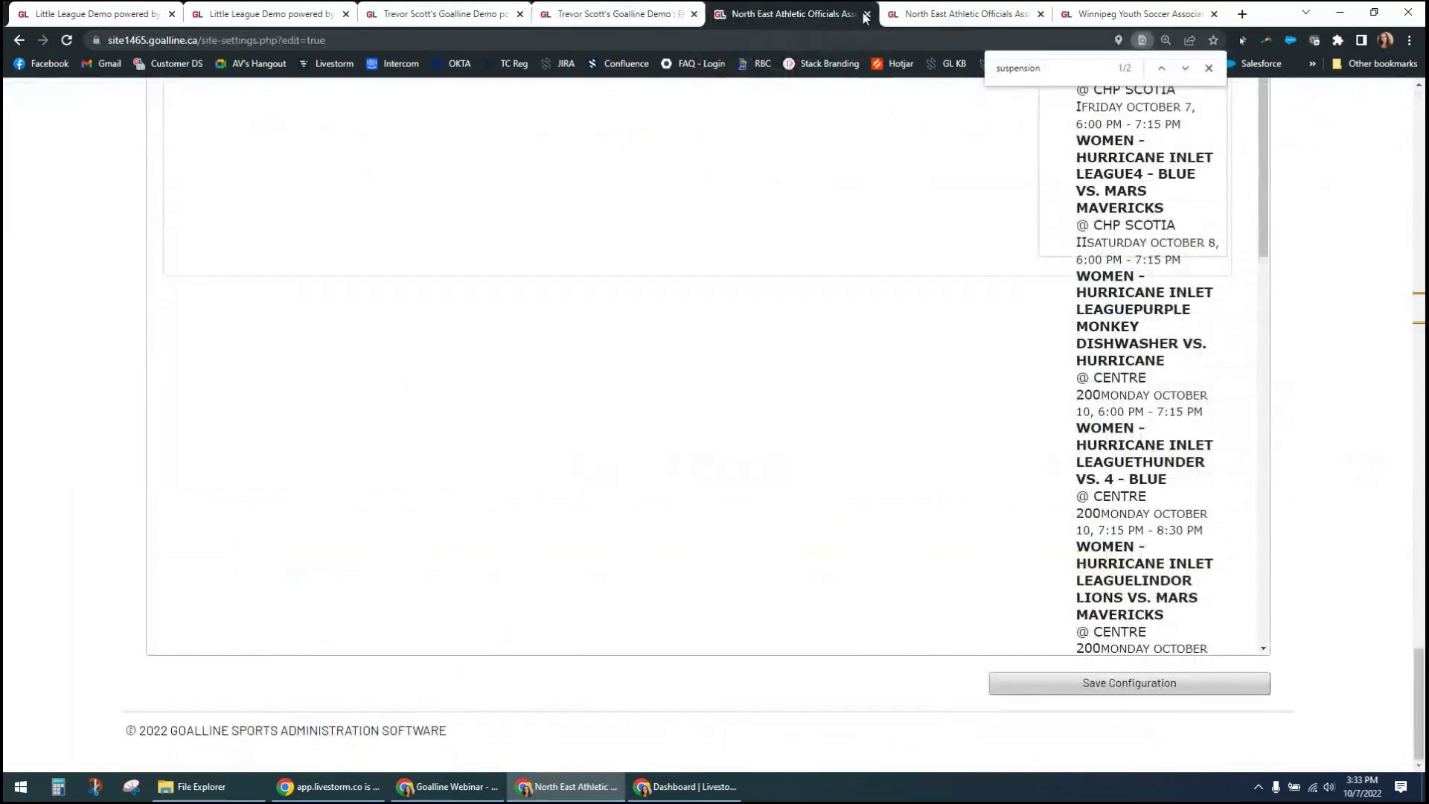
click(967, 14)
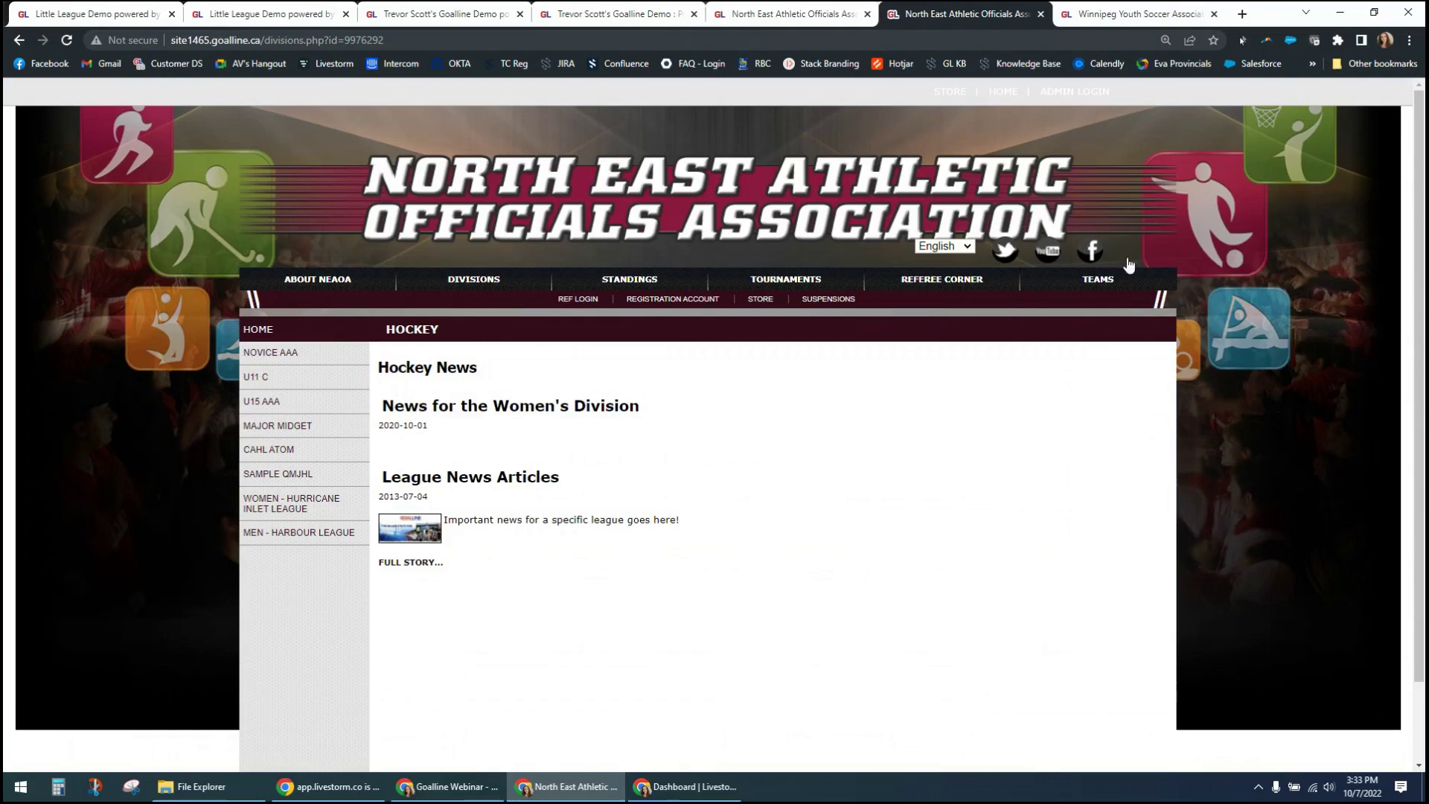
click(211, 14)
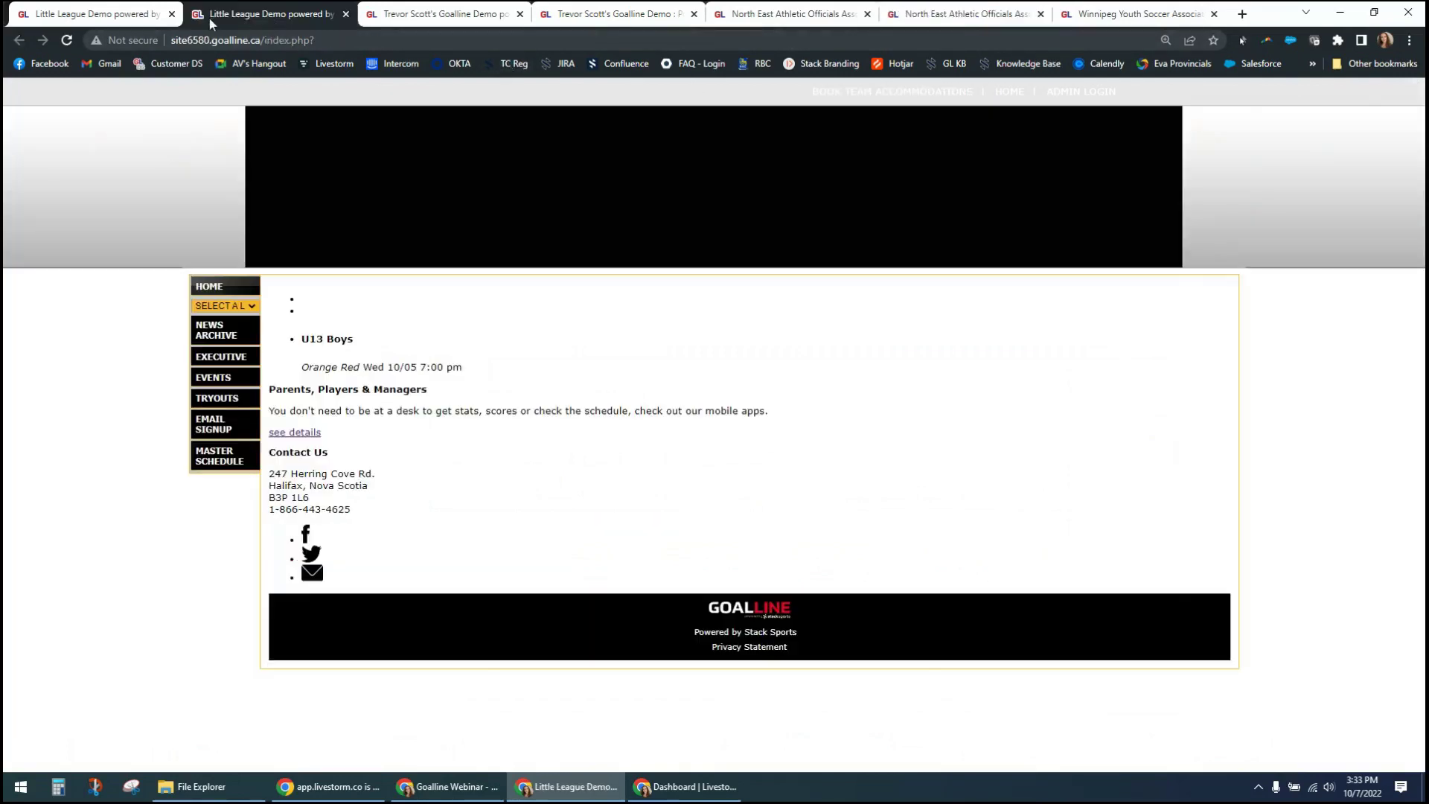
click(107, 9)
click(229, 11)
click(110, 15)
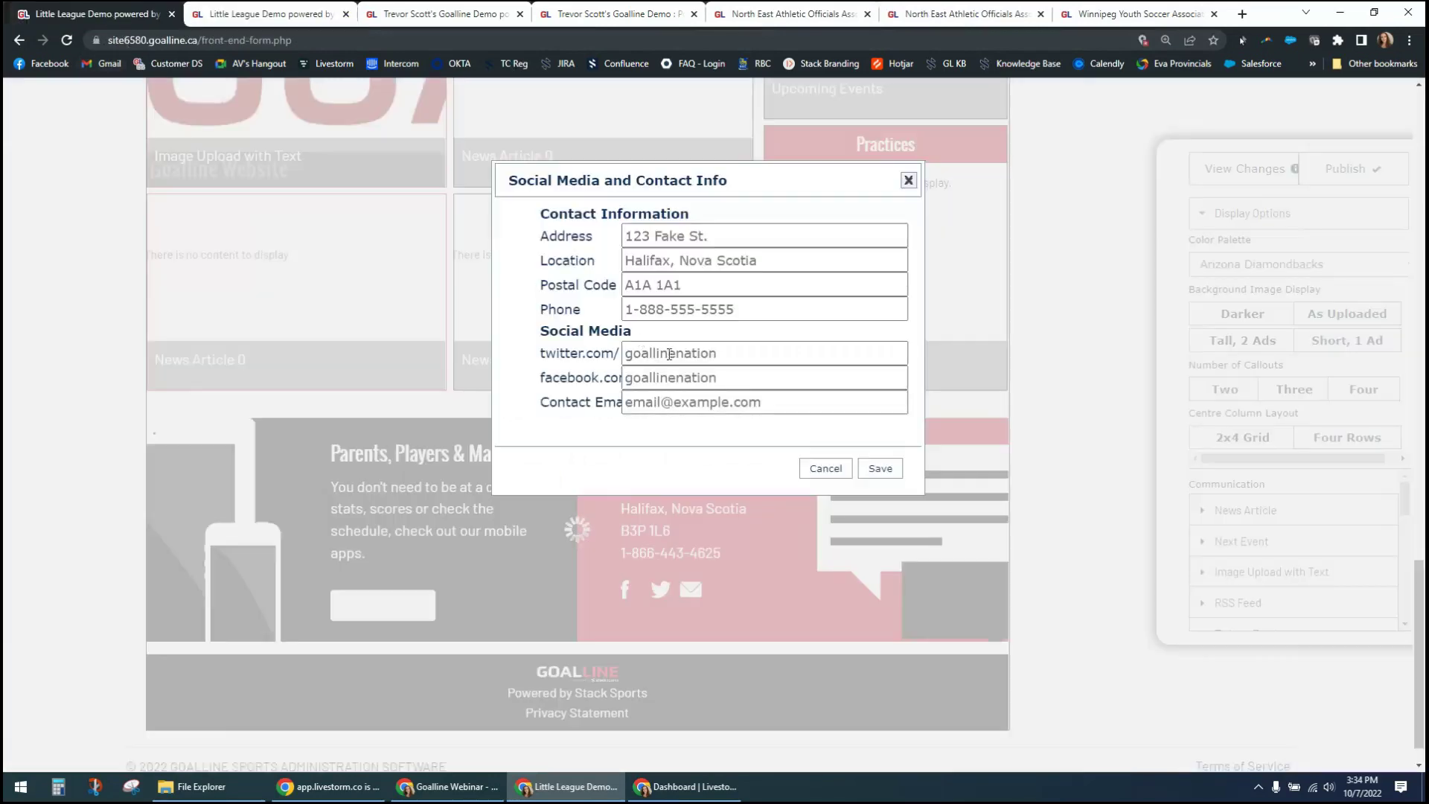
click(815, 469)
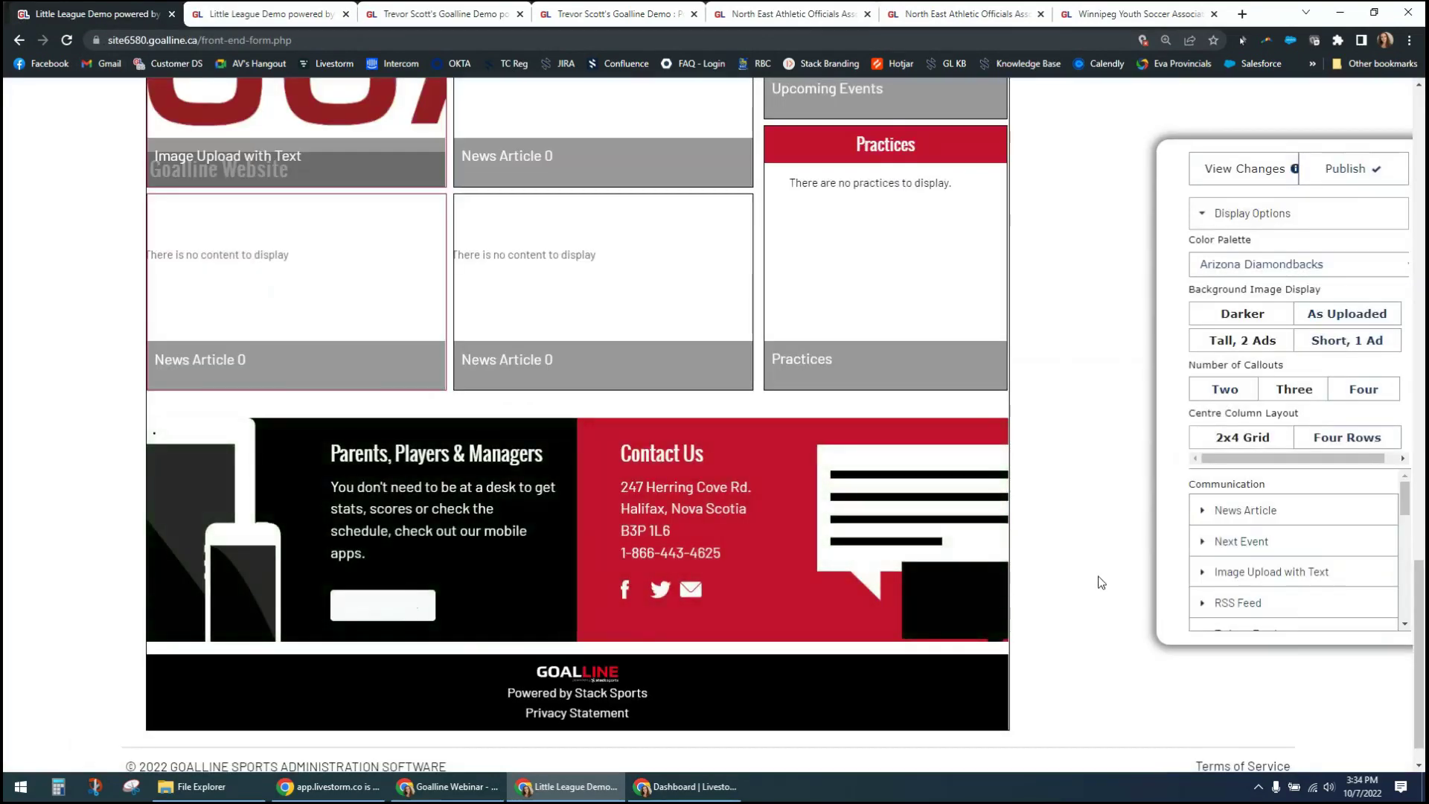
Step: Review the pending home page changes against the currently published version and publish the customization
scroll(1101, 583, up, 10)
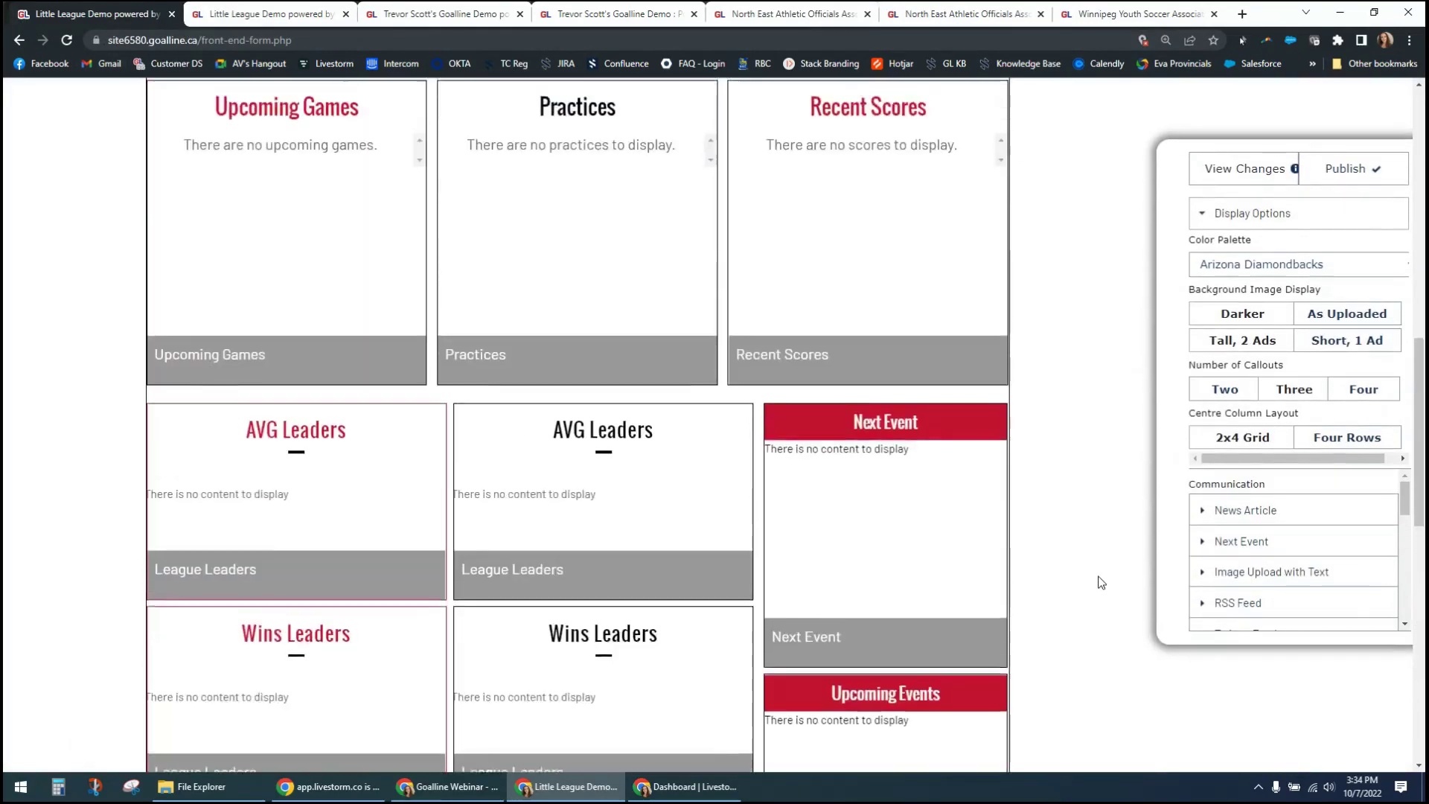
scroll(1101, 583, up, 12)
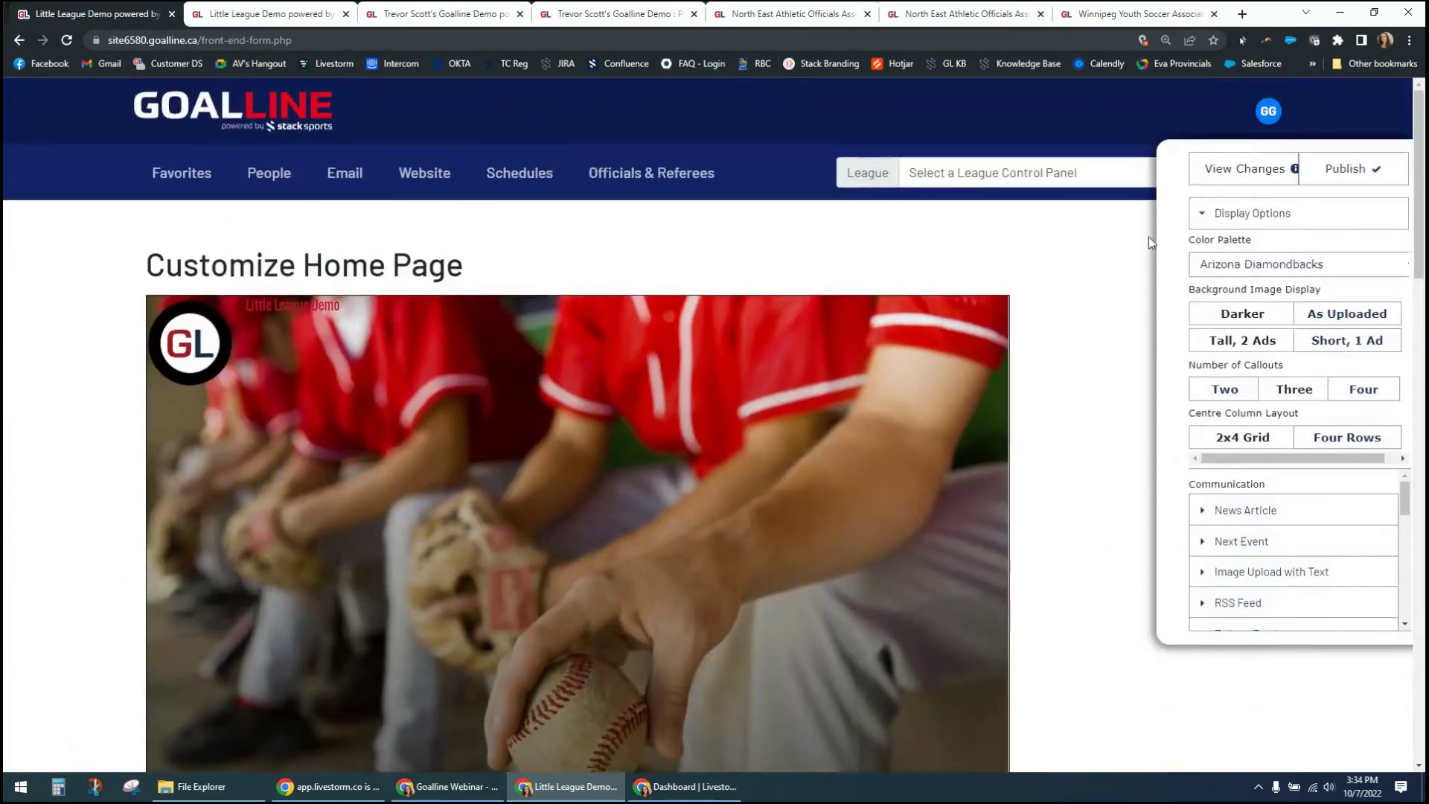
click(1232, 177)
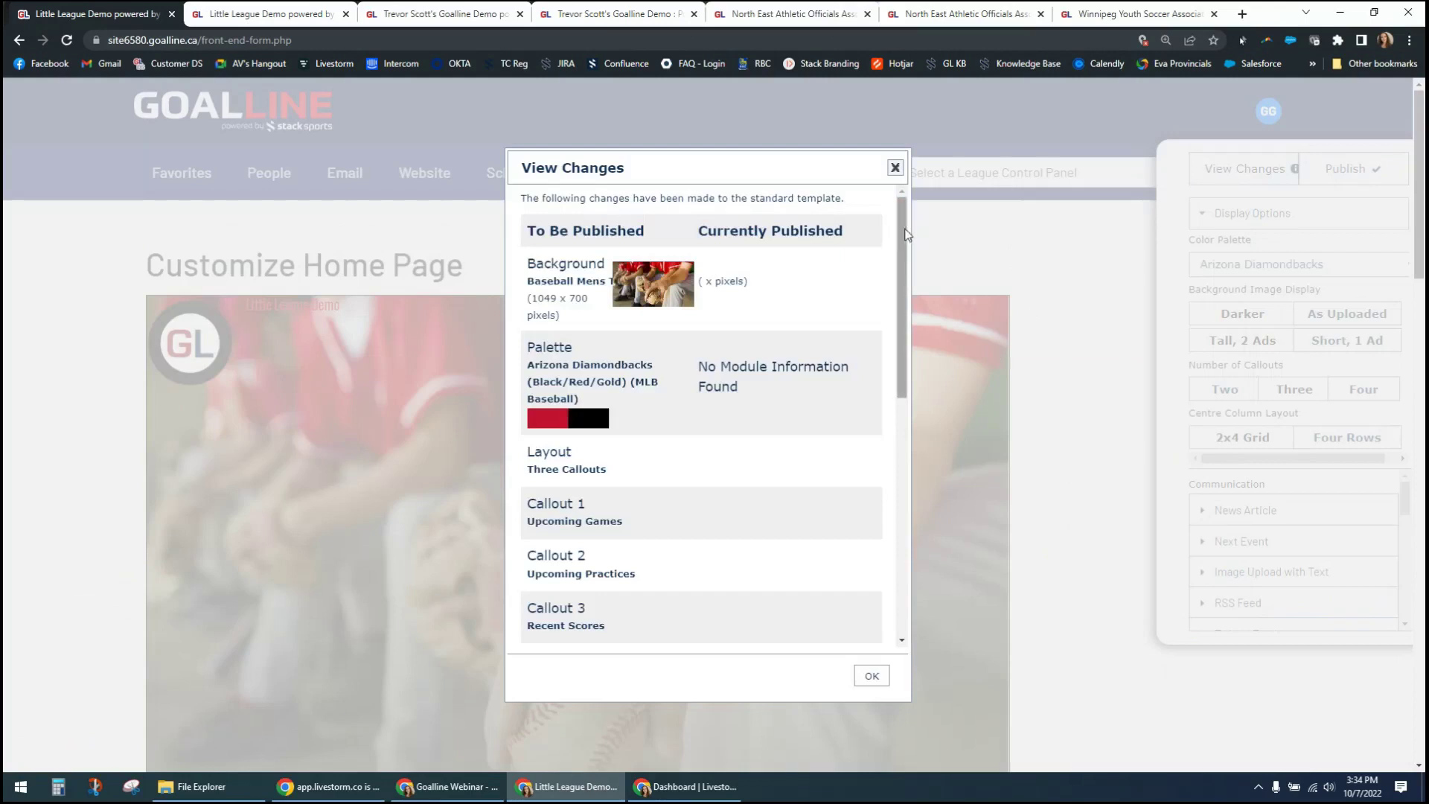
mouse_move(905, 231)
mouse_down()
mouse_move(911, 498)
mouse_move(912, 216)
mouse_up()
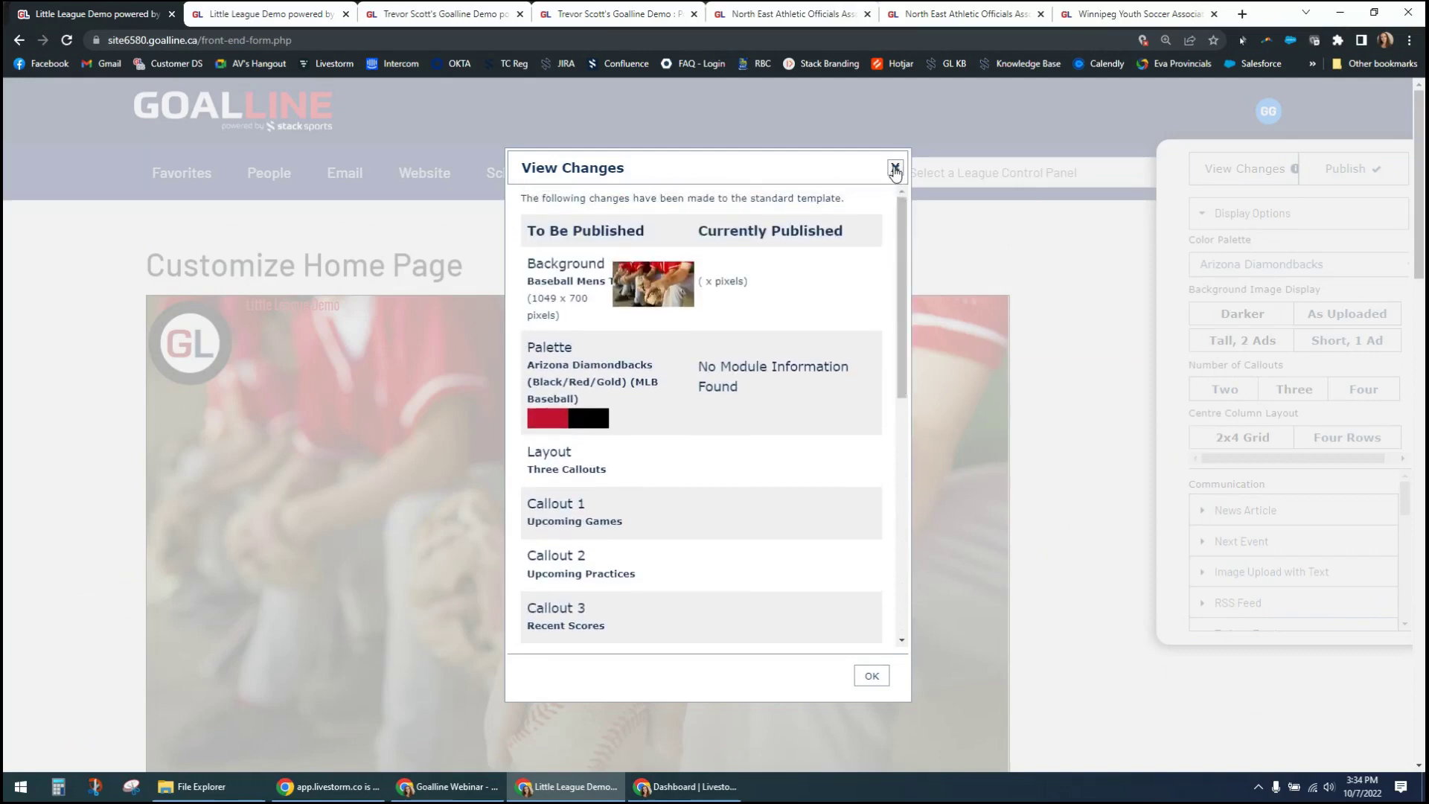
click(896, 167)
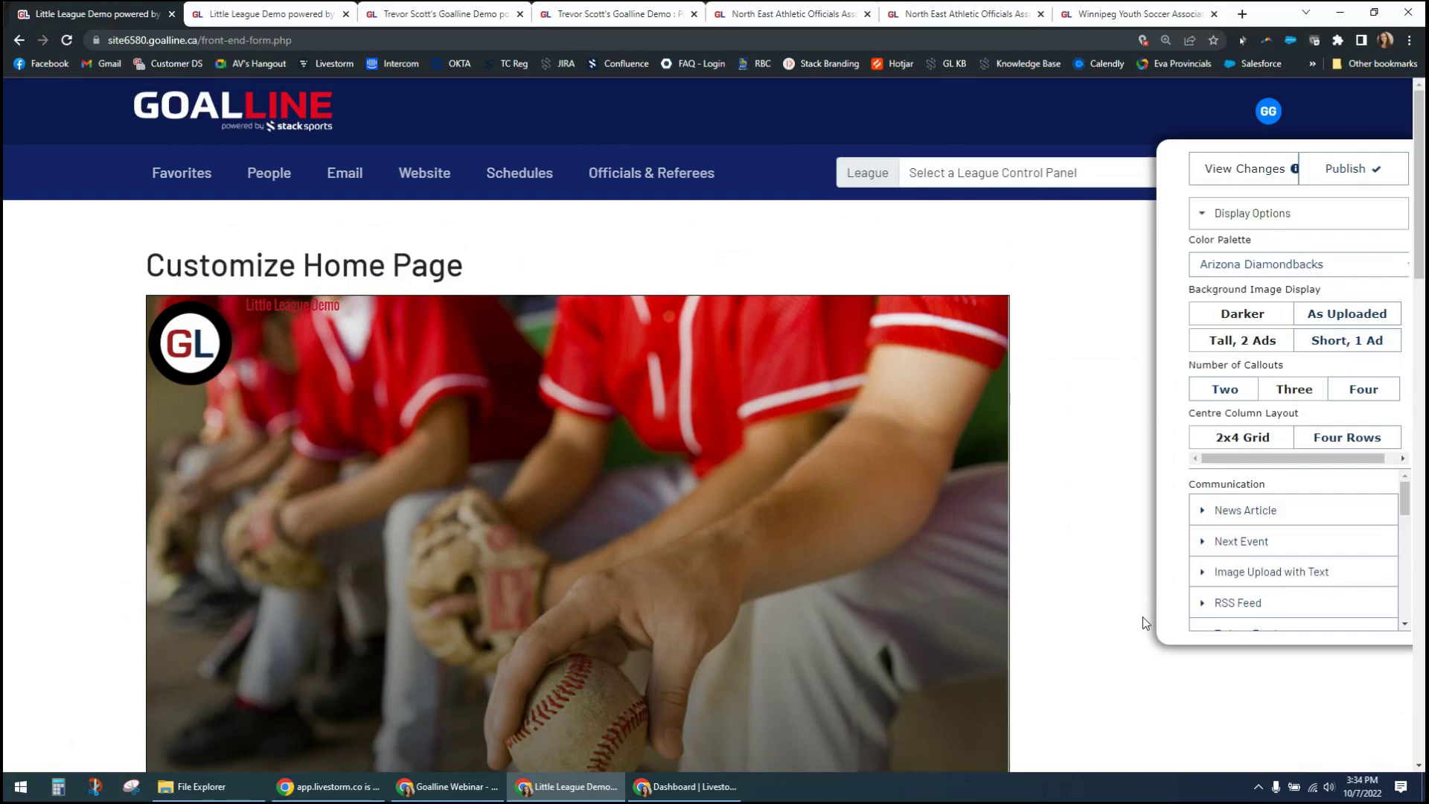
click(1349, 187)
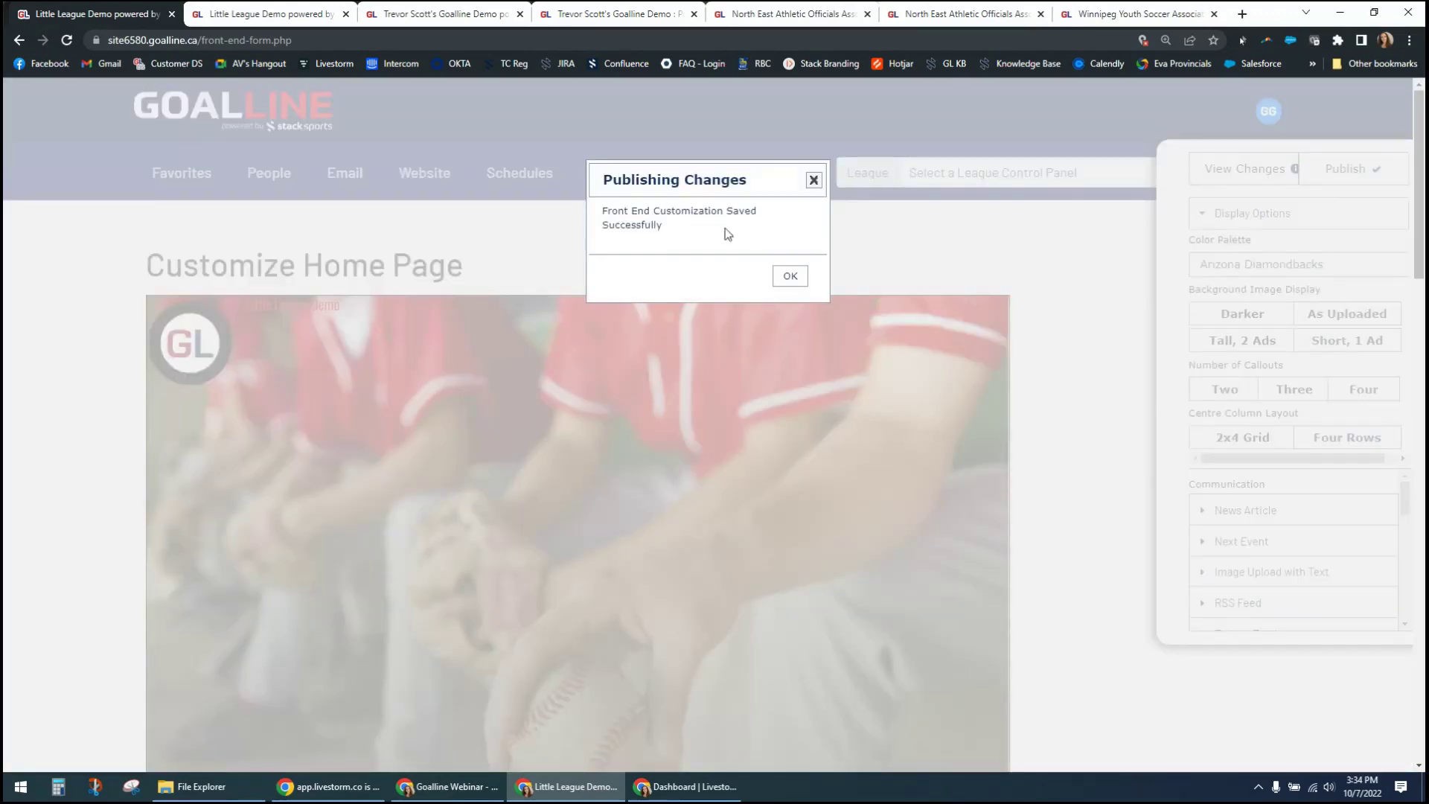
click(793, 277)
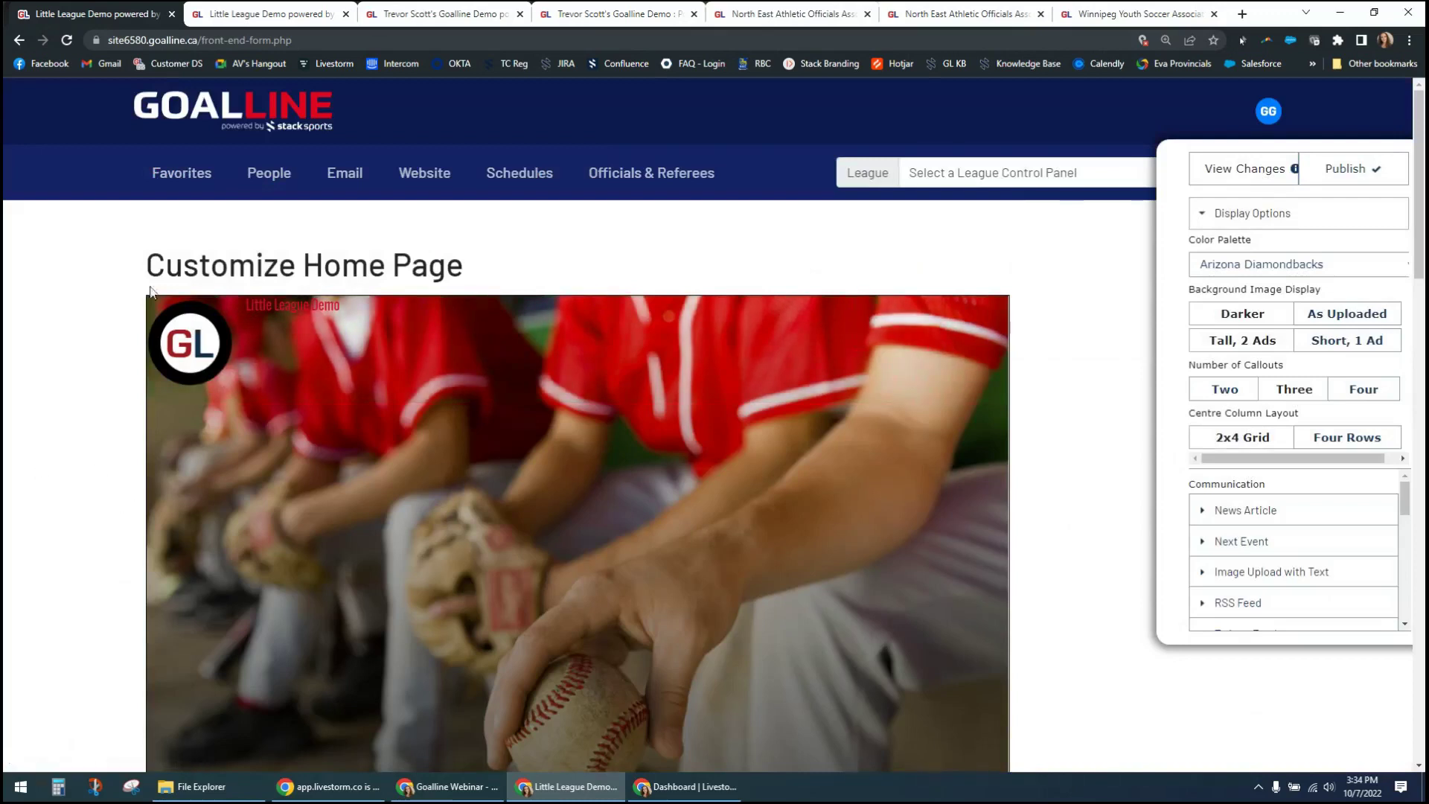
Step: Reload the Little League Demo public site and look through the published home page from header to footer
click(269, 16)
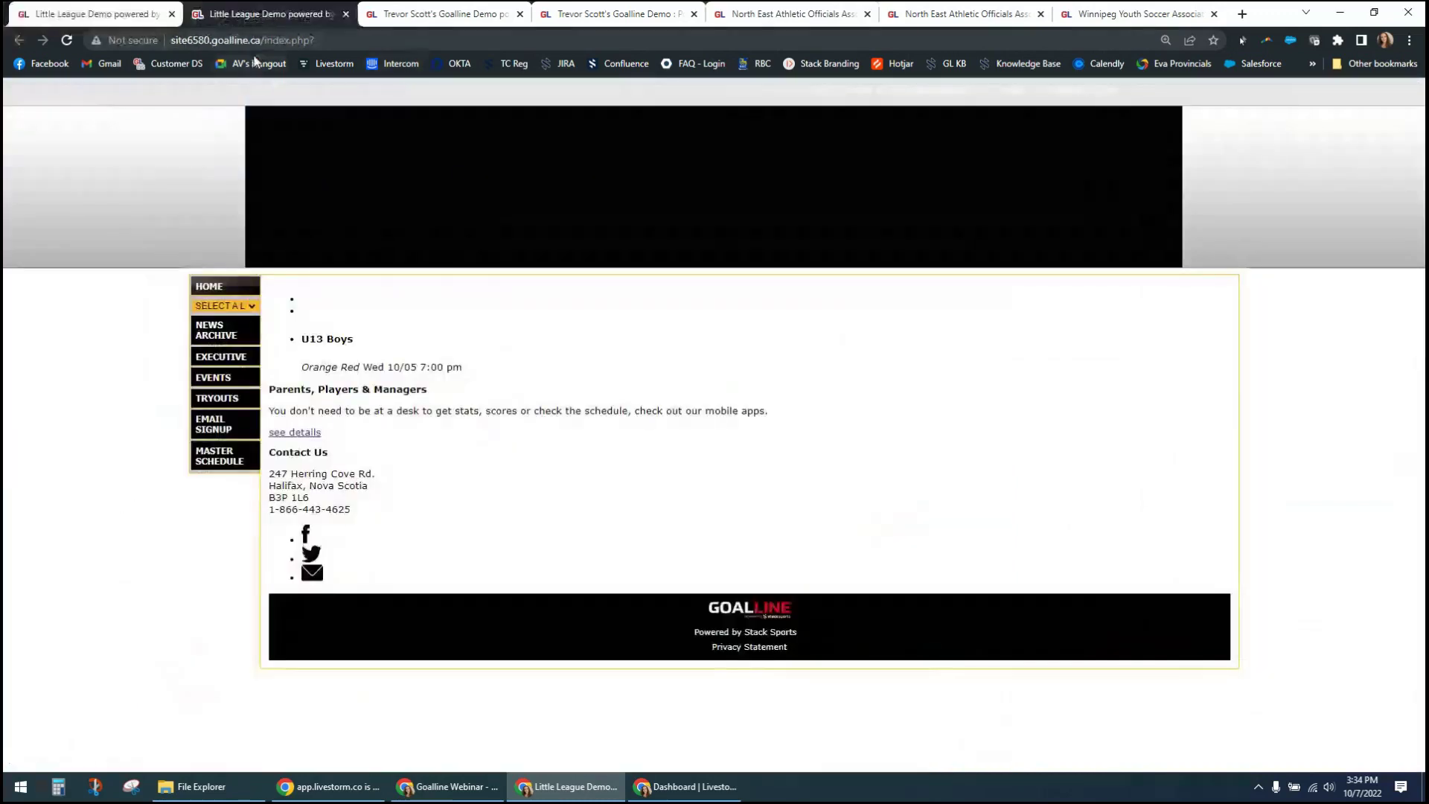
click(361, 39)
key(Return)
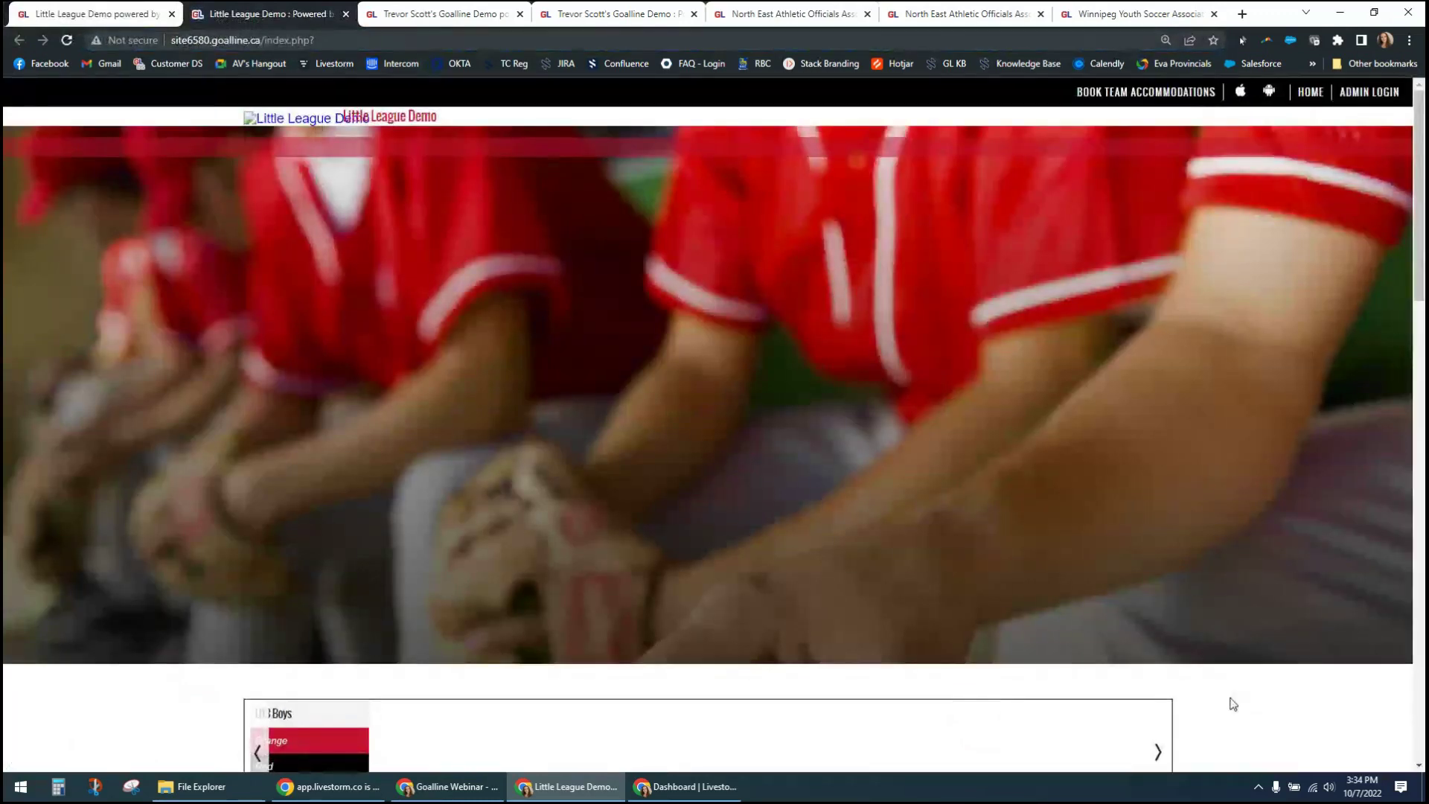
scroll(1238, 714, down, 1)
scroll(1240, 715, down, 7)
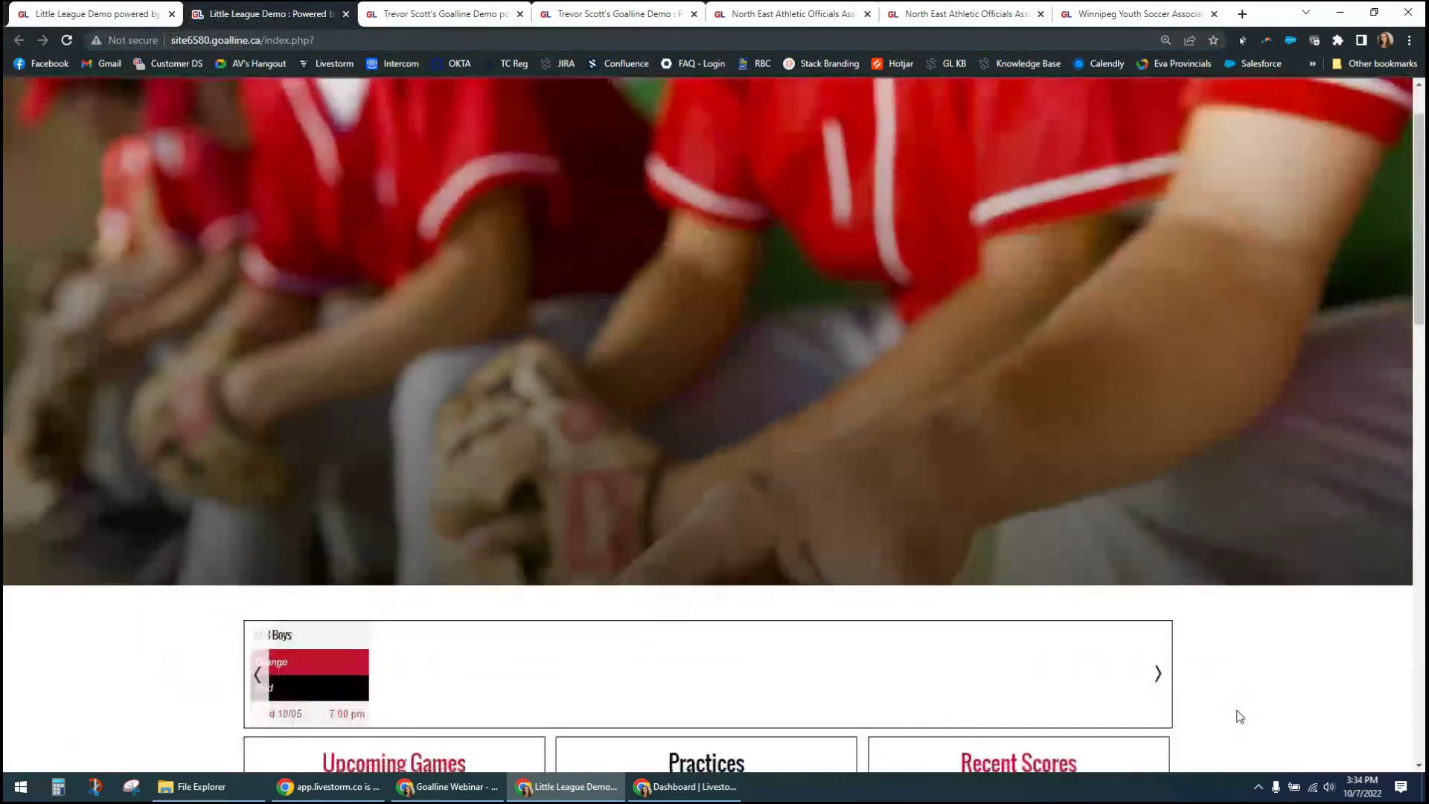
scroll(1240, 715, down, 12)
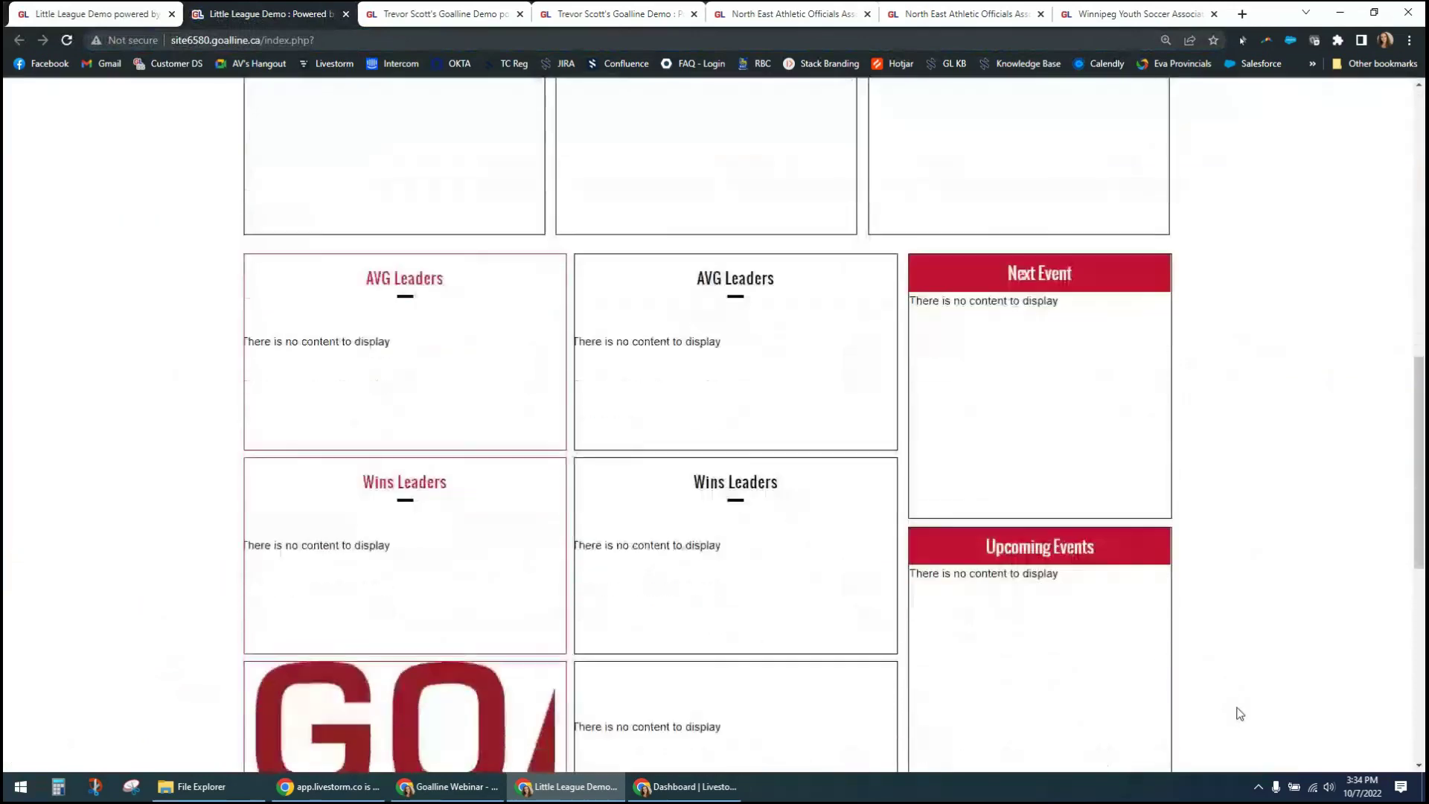
scroll(1237, 713, up, 9)
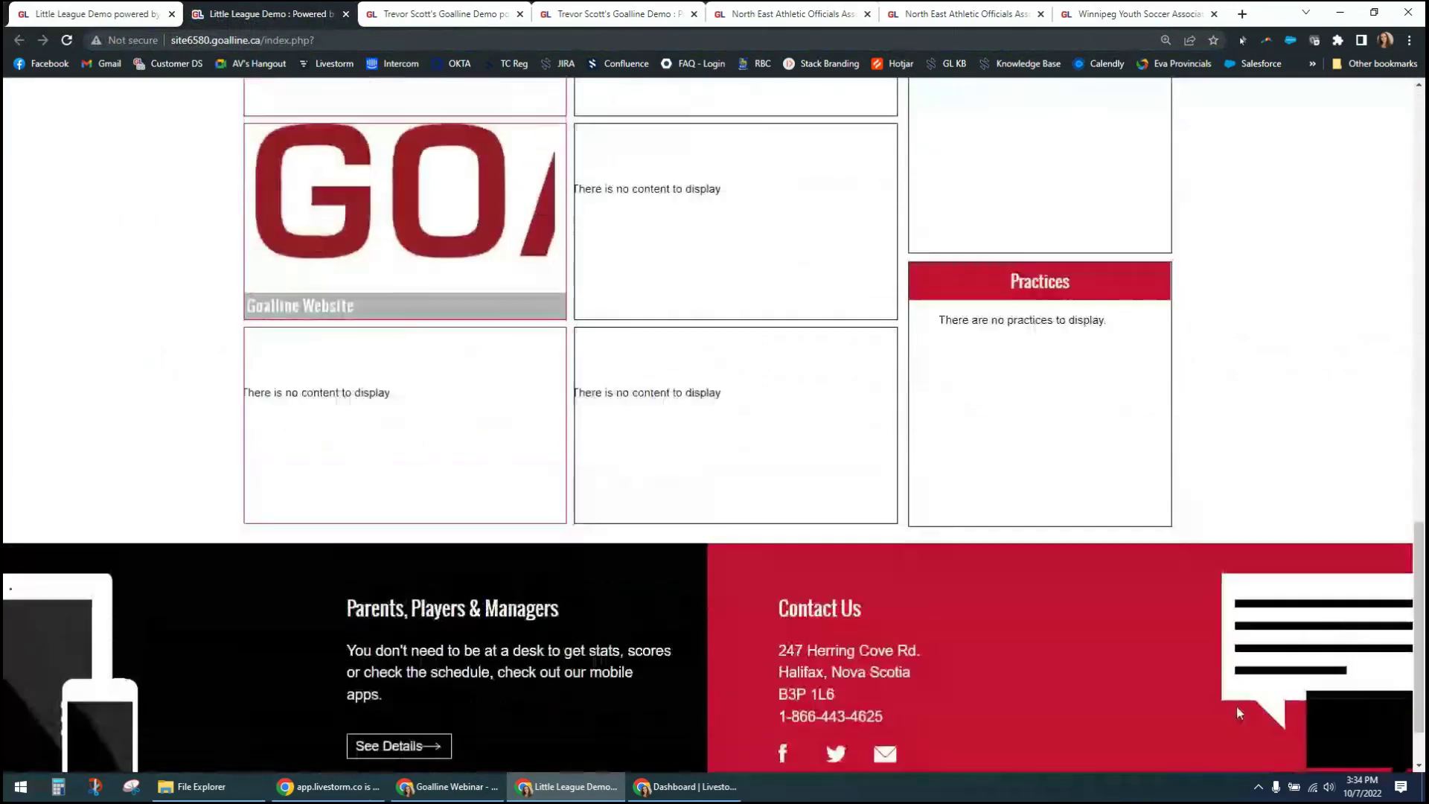
scroll(1240, 713, up, 10)
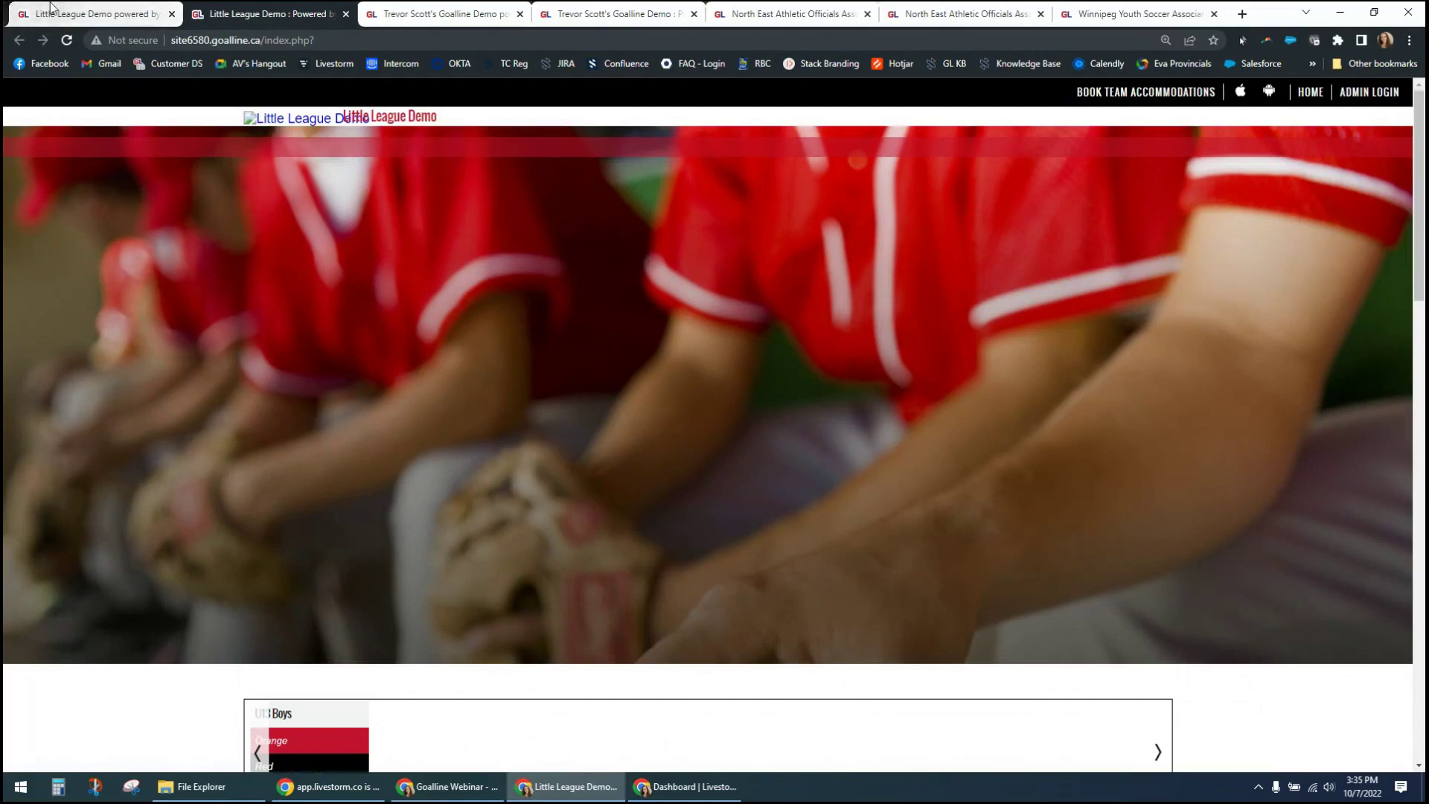
Step: Create a news article from the website administration area with the title "Welcome to Goalline!"
click(125, 14)
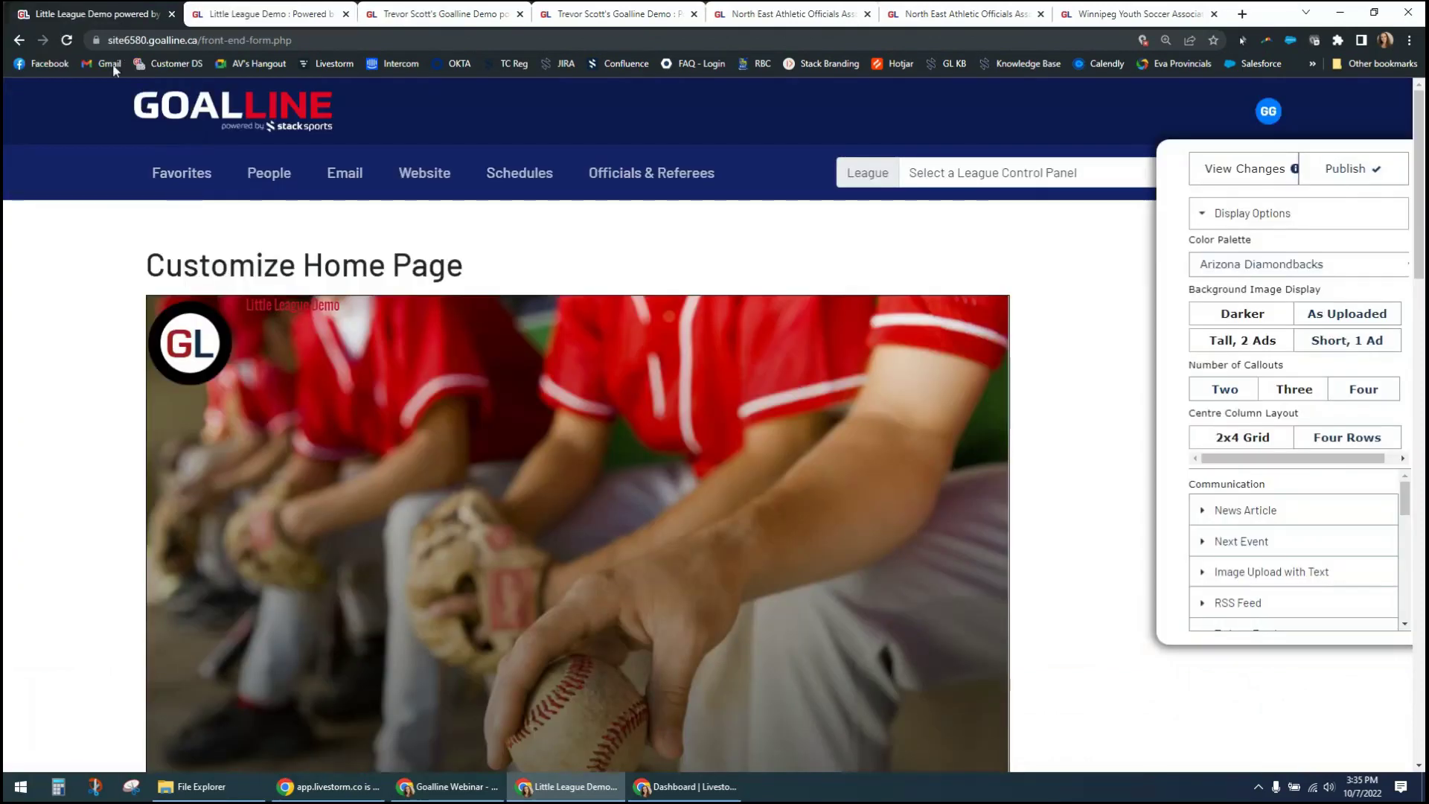
click(418, 186)
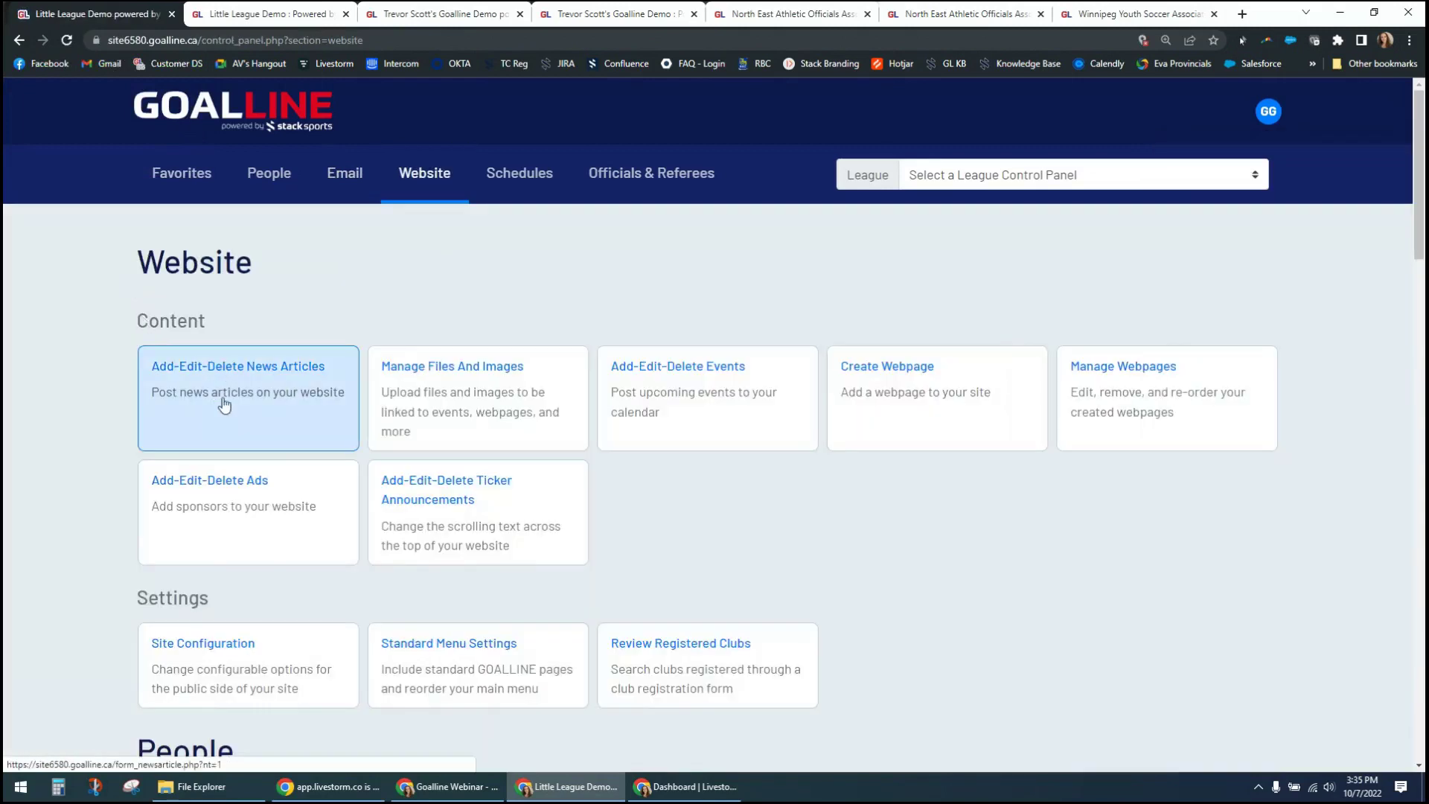
click(186, 388)
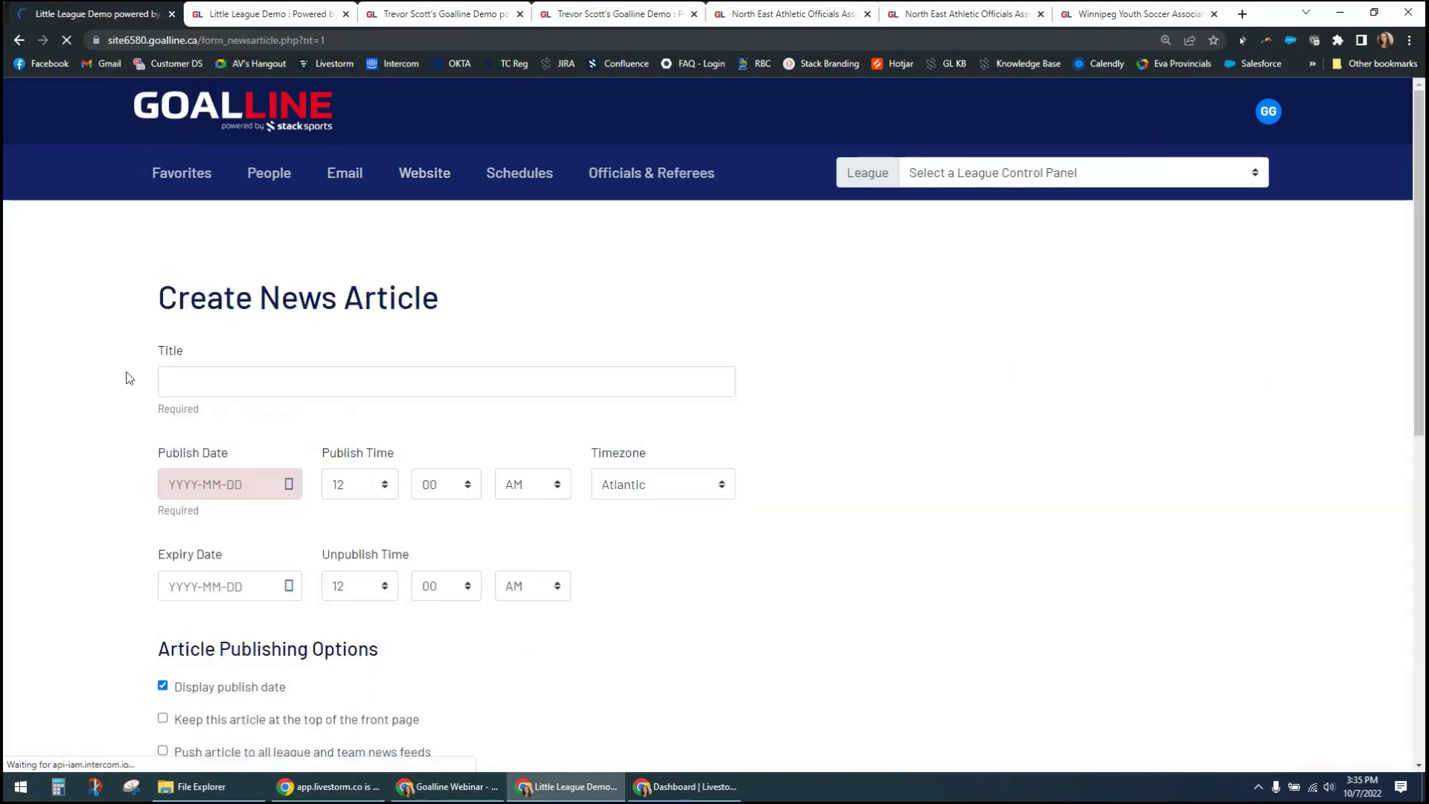
click(214, 381)
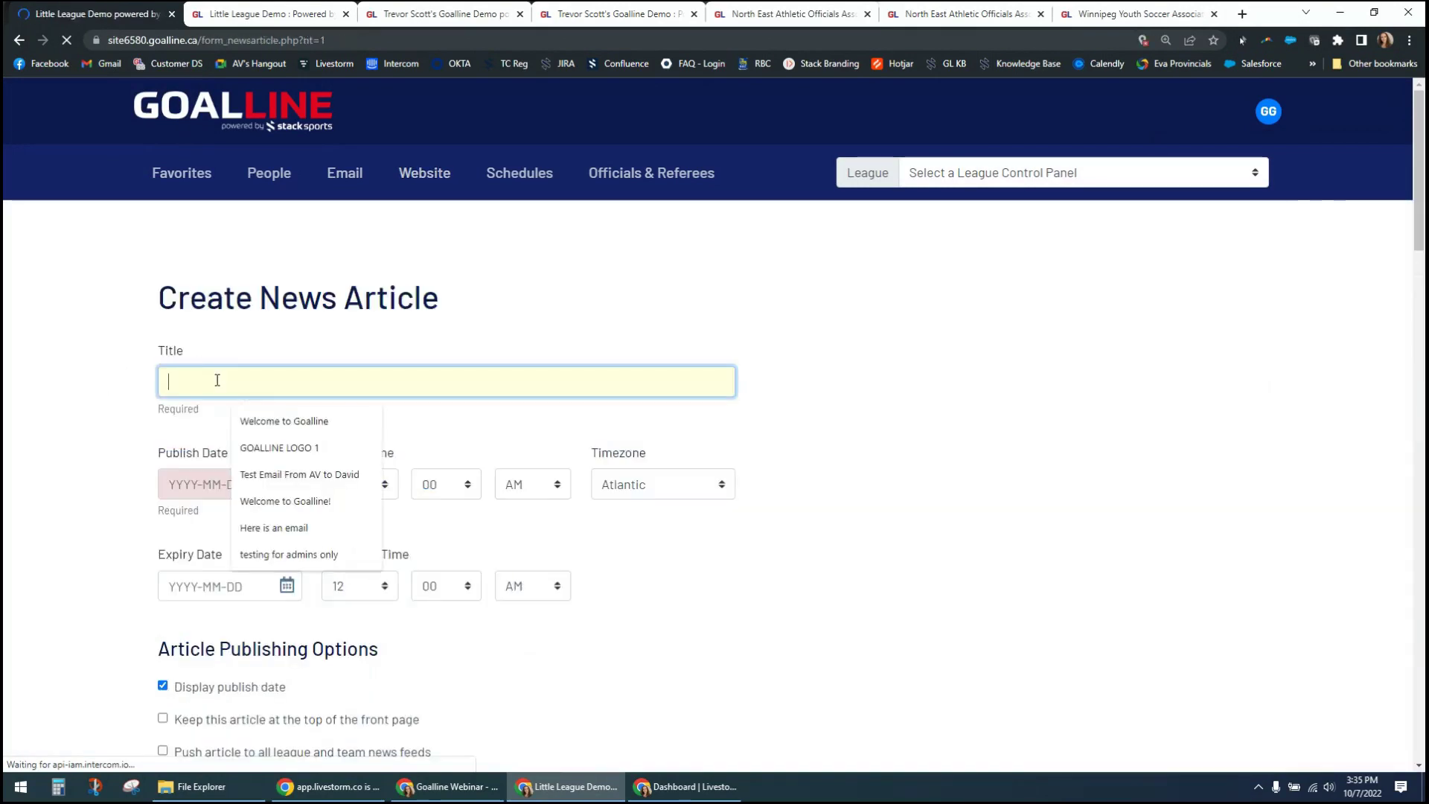
click(287, 418)
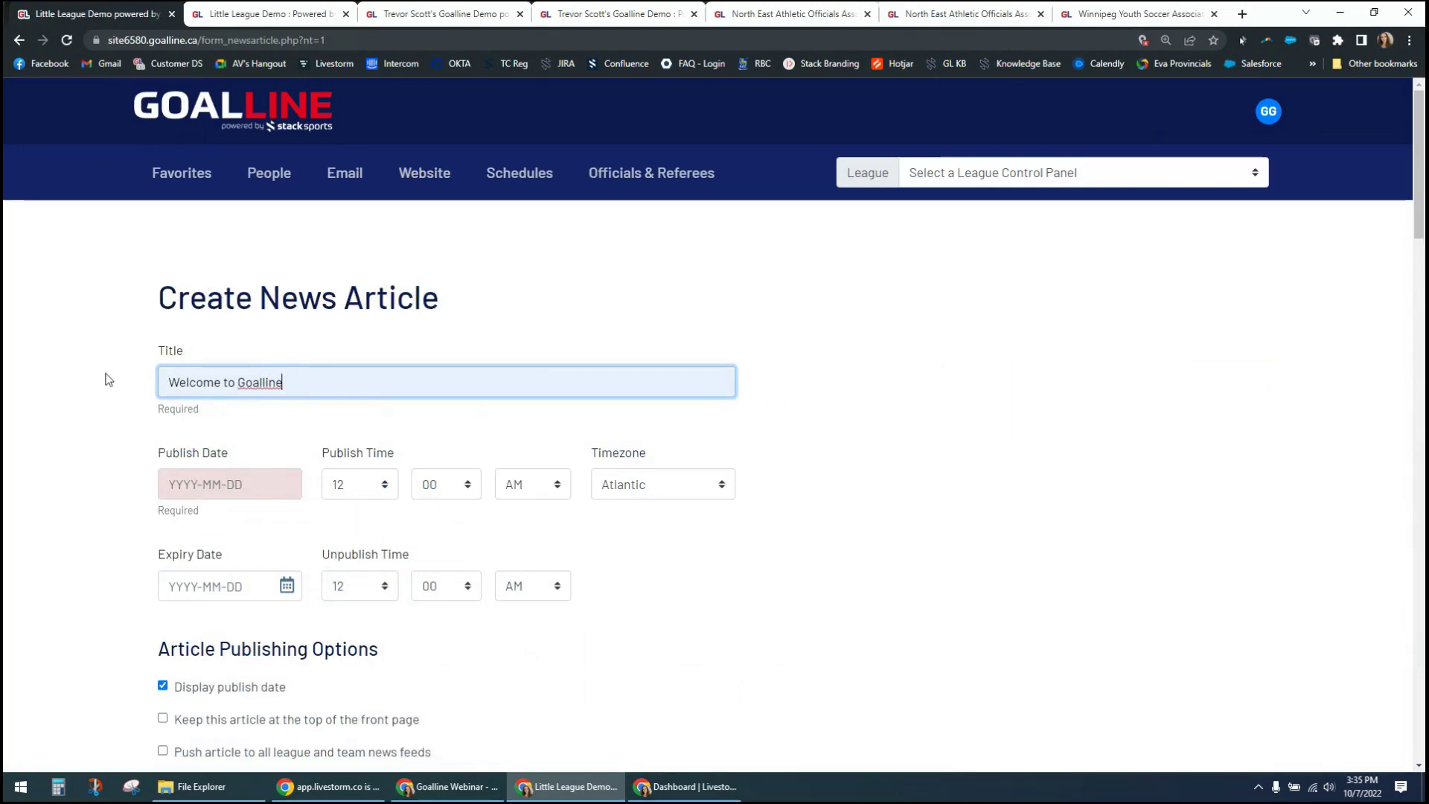
scroll(108, 379, down, 3)
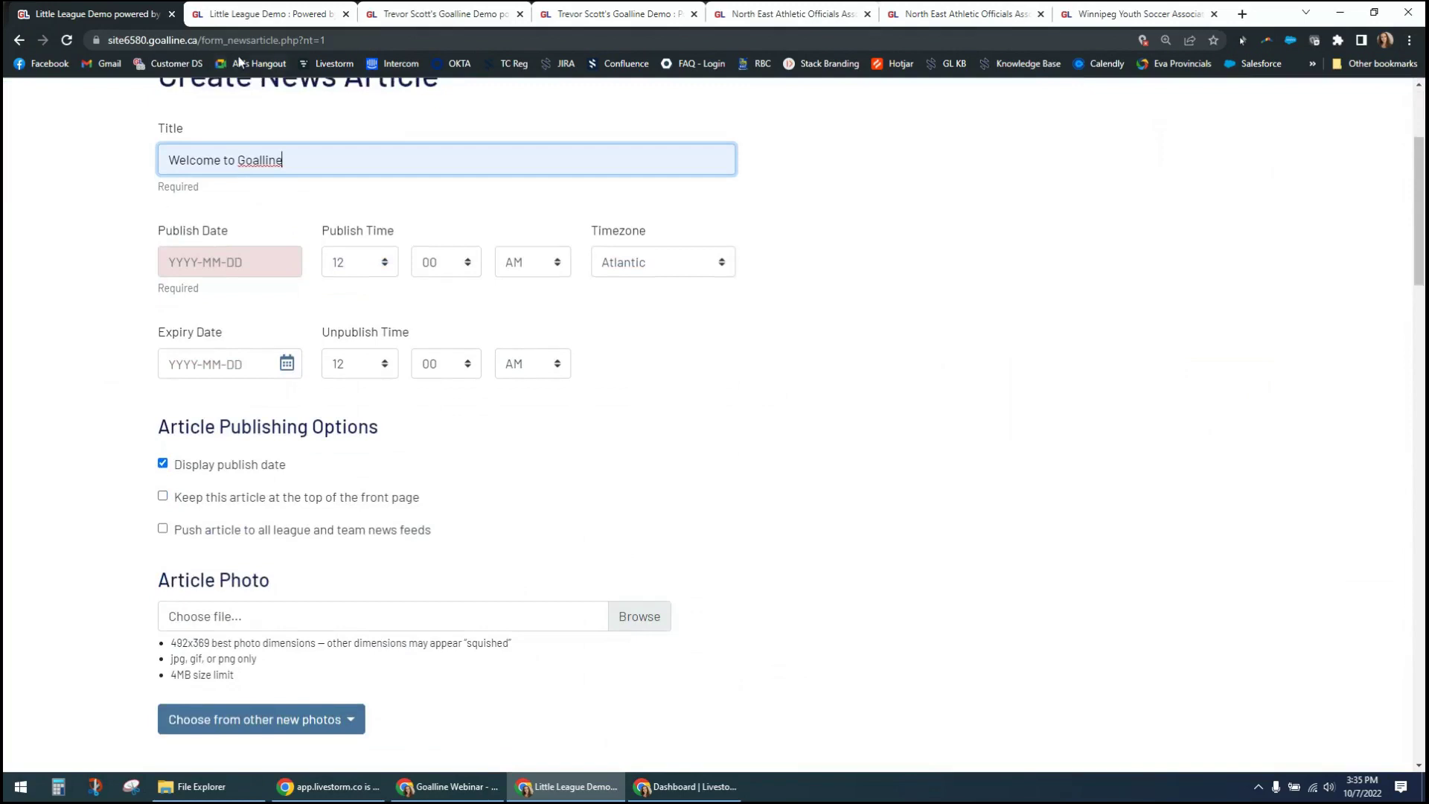
text(!)
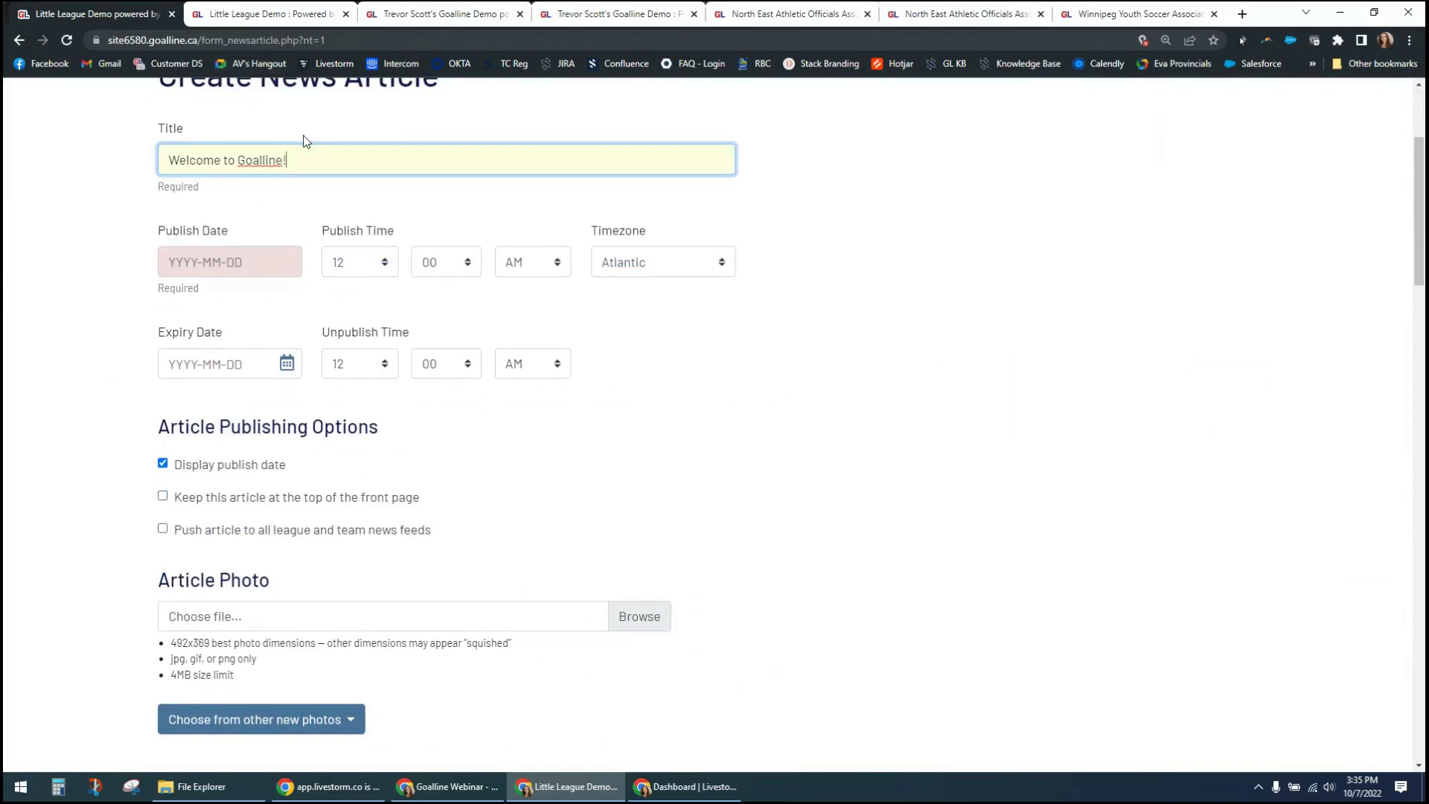
Step: Set the article's publish date to 2022-10-06 and look over the article publishing options
click(186, 262)
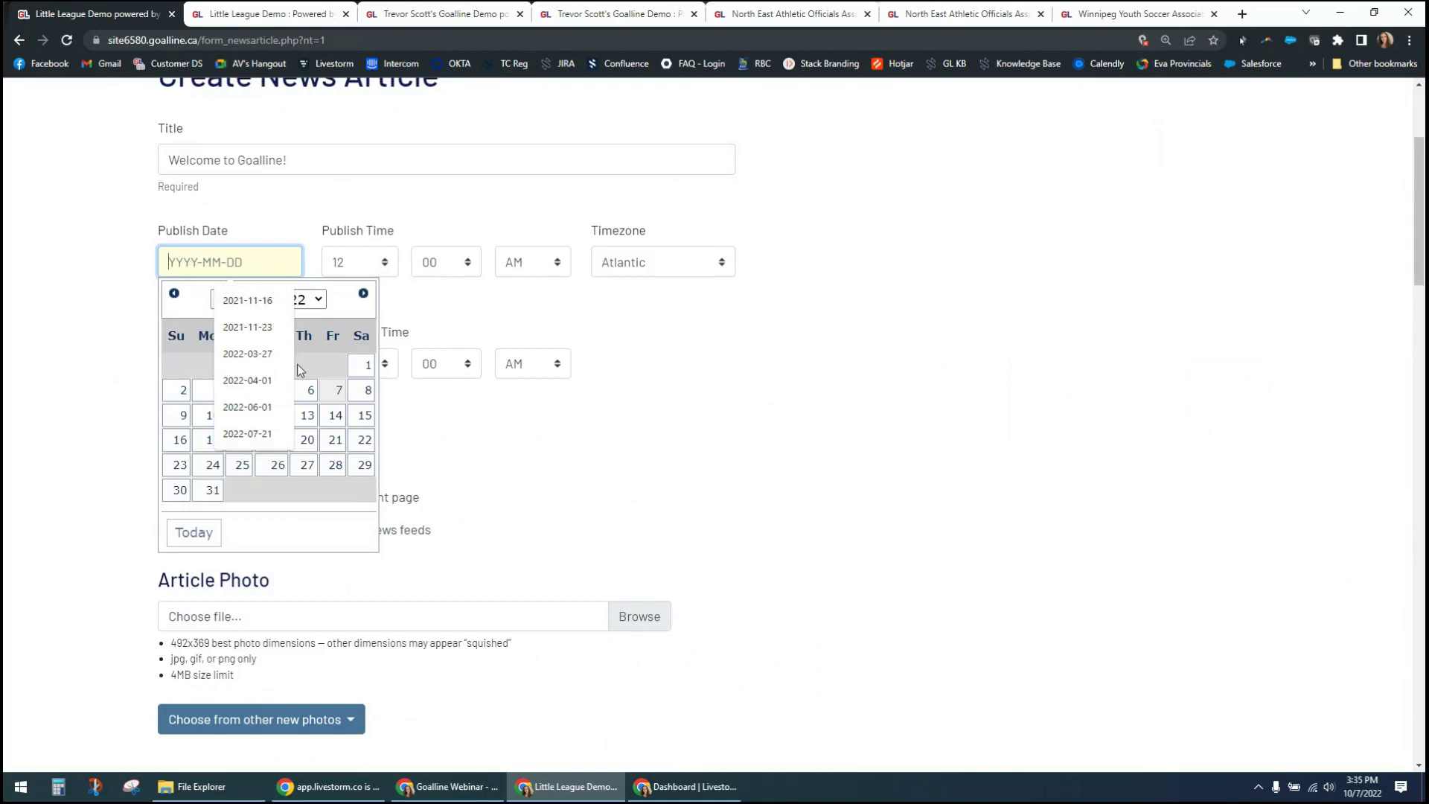
click(308, 390)
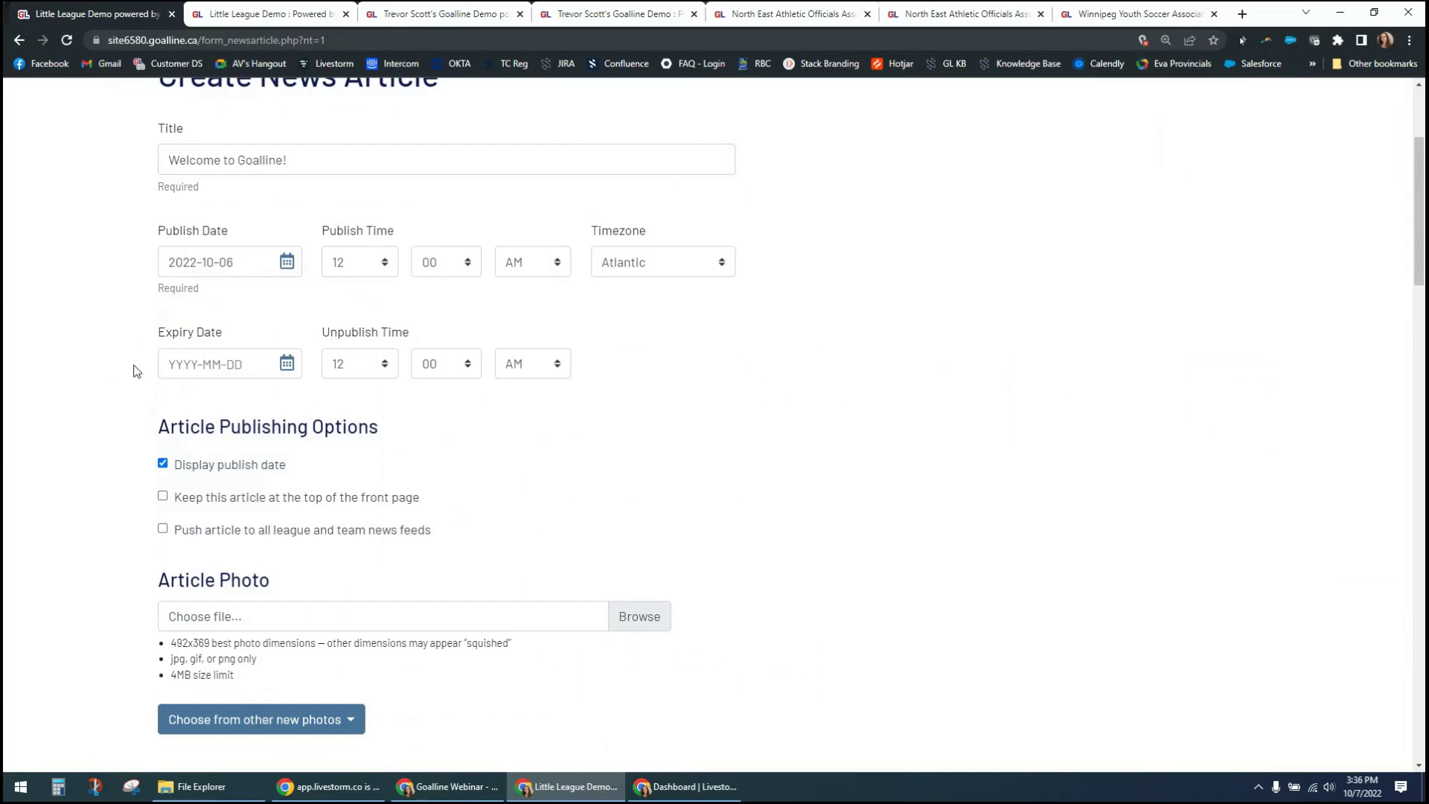
scroll(153, 392, down, 1)
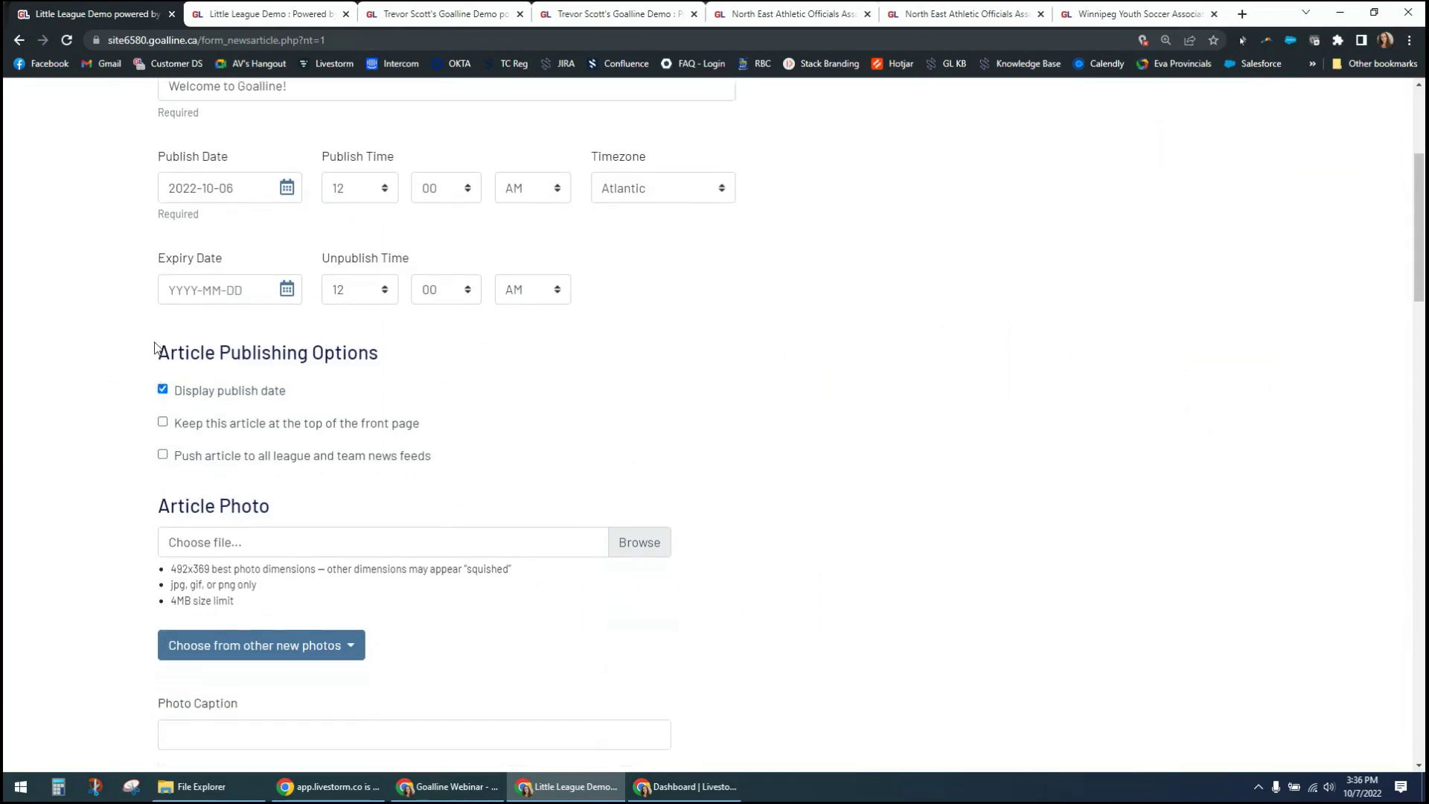
drag(219, 352, 348, 352)
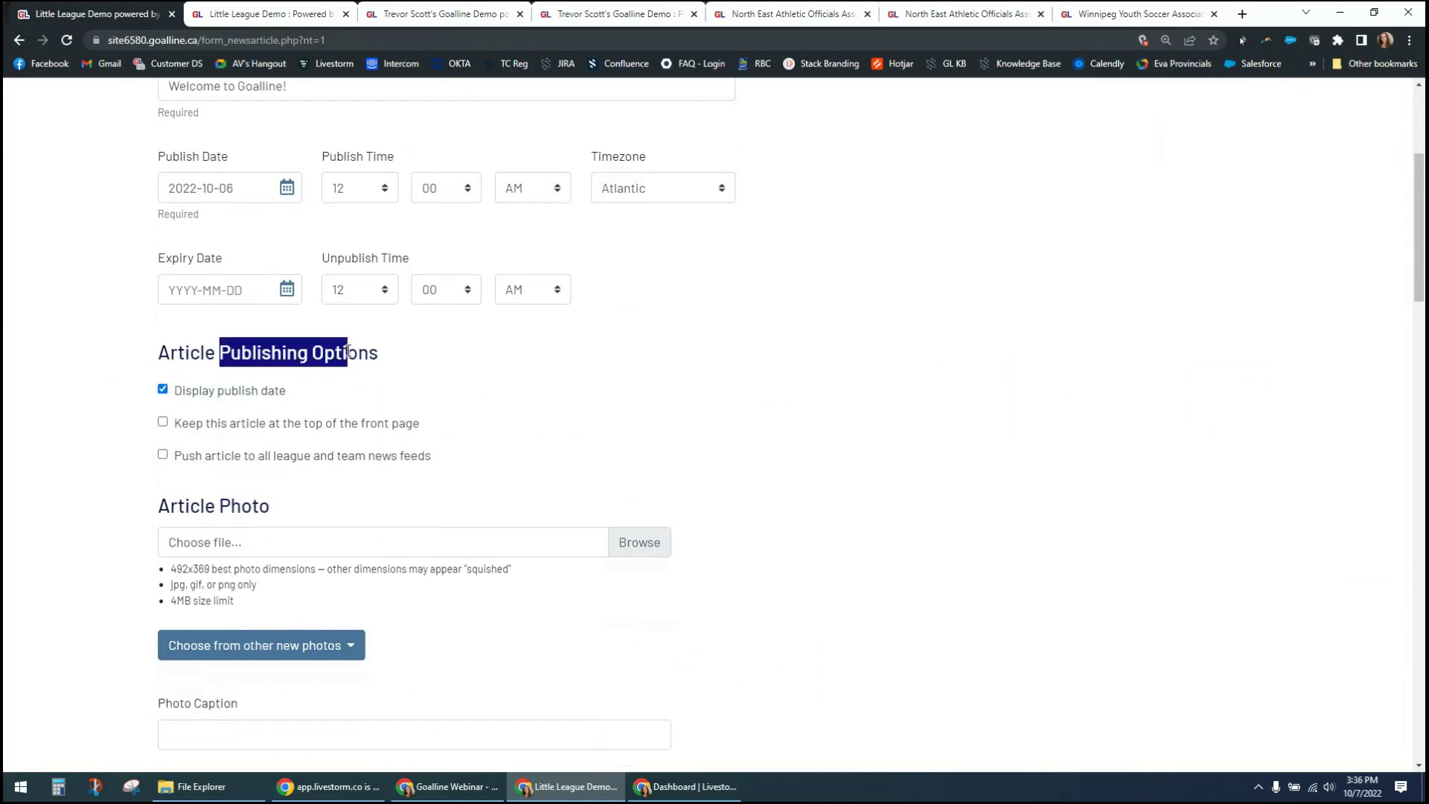
click(387, 358)
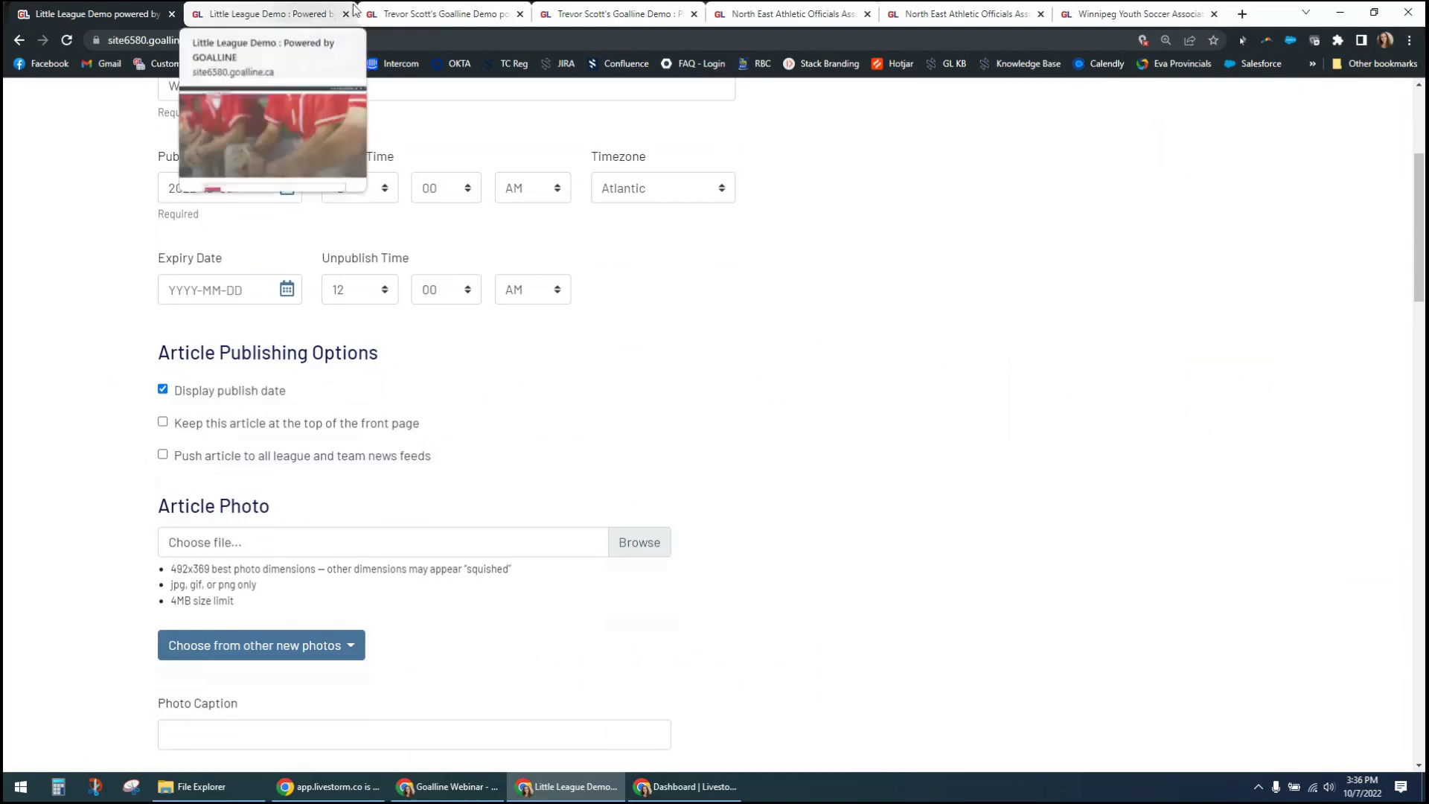
Step: View the Georgian Bay U18 basketball league's news page on the School Sport Canada demo site
click(440, 14)
click(618, 13)
mouse_move(555, 123)
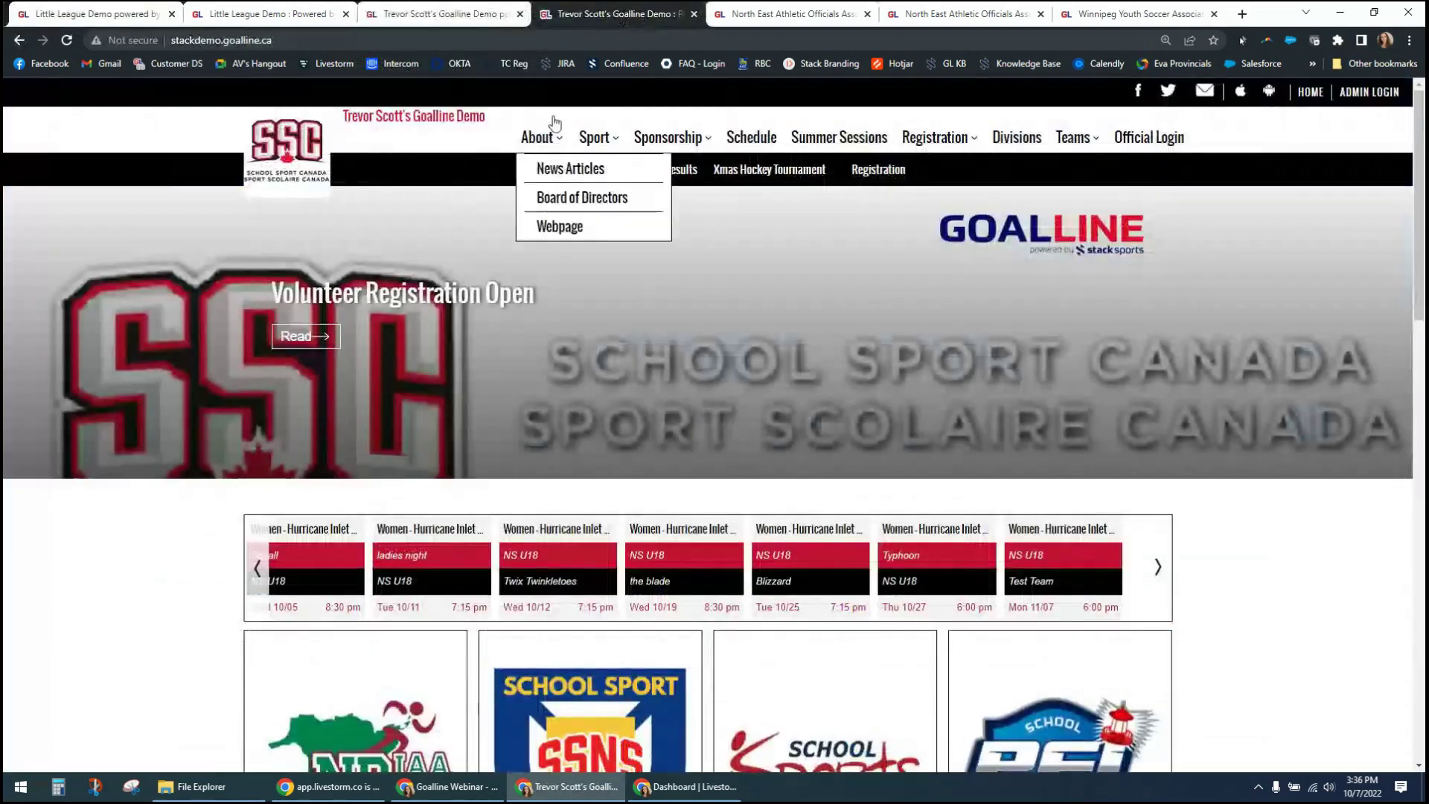
mouse_move(596, 139)
mouse_move(632, 195)
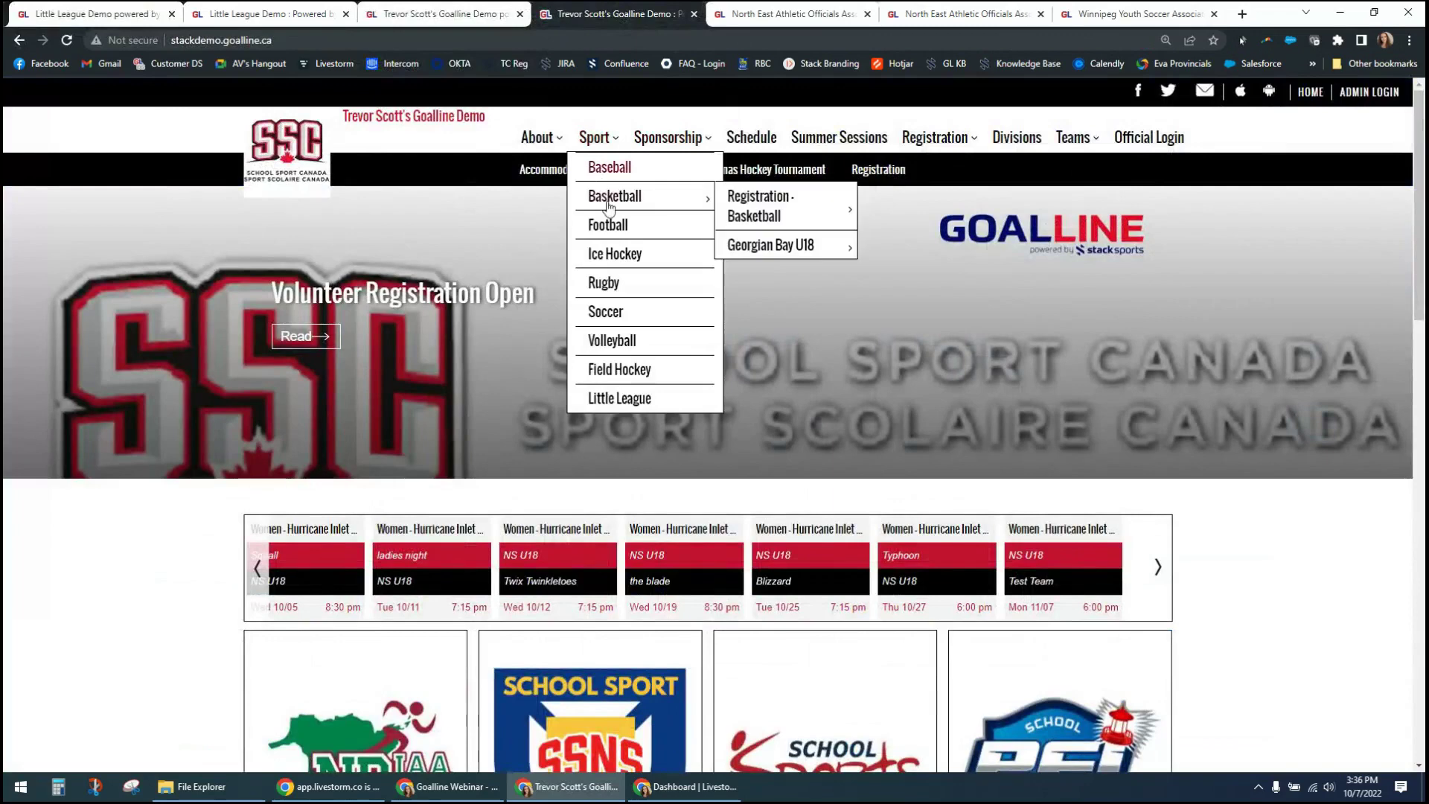
click(748, 246)
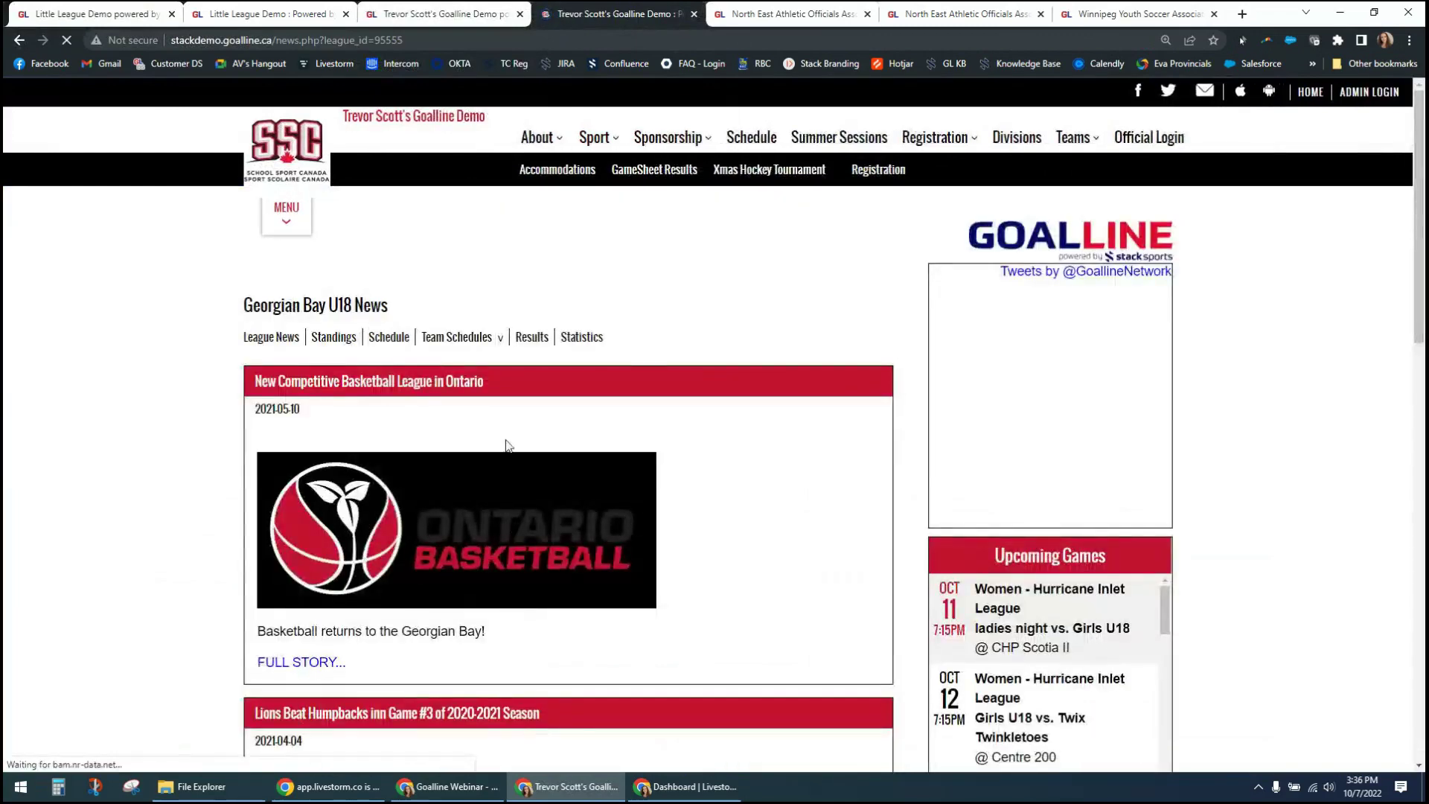
click(287, 339)
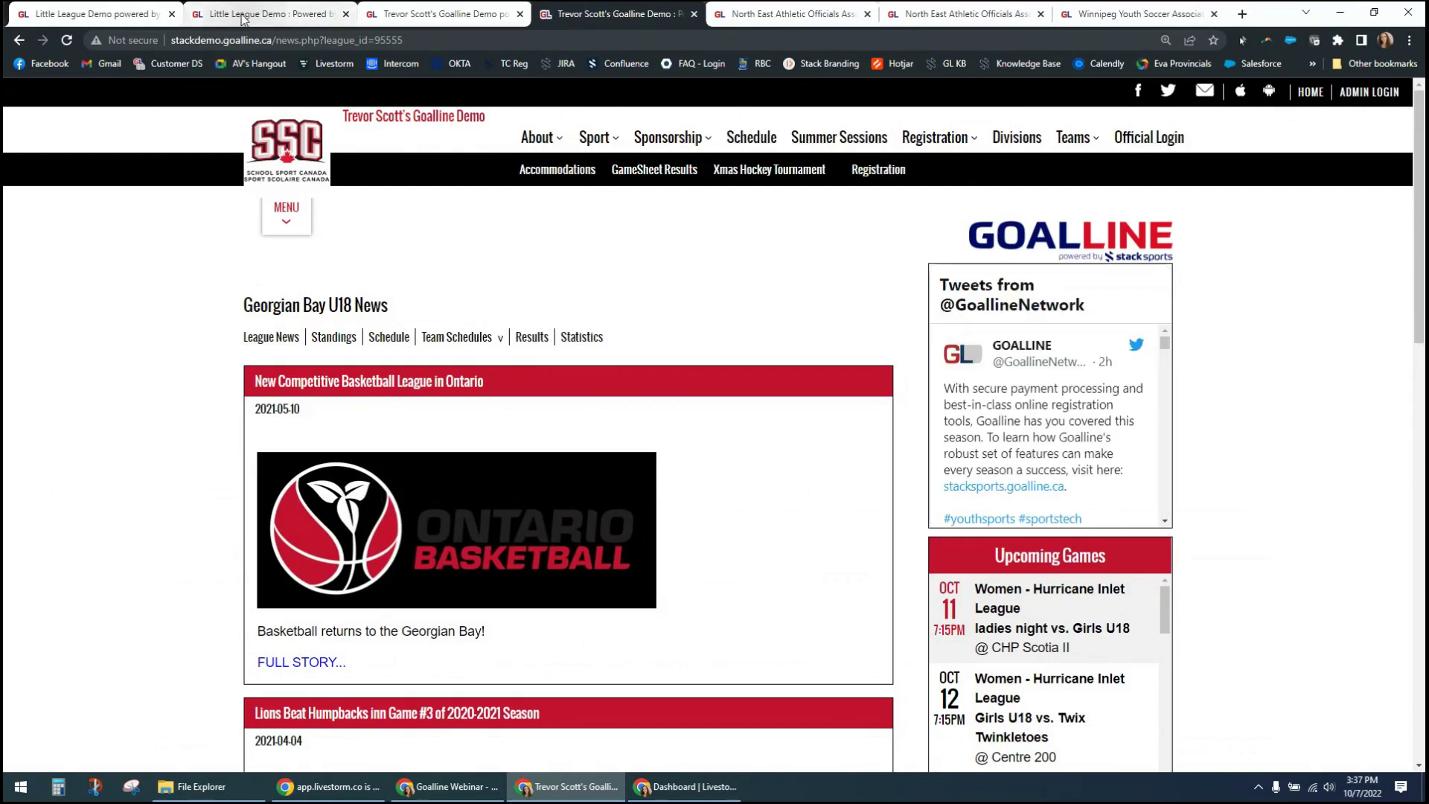
Step: Return to the news article form and show the choices for reusing other news photos
click(125, 10)
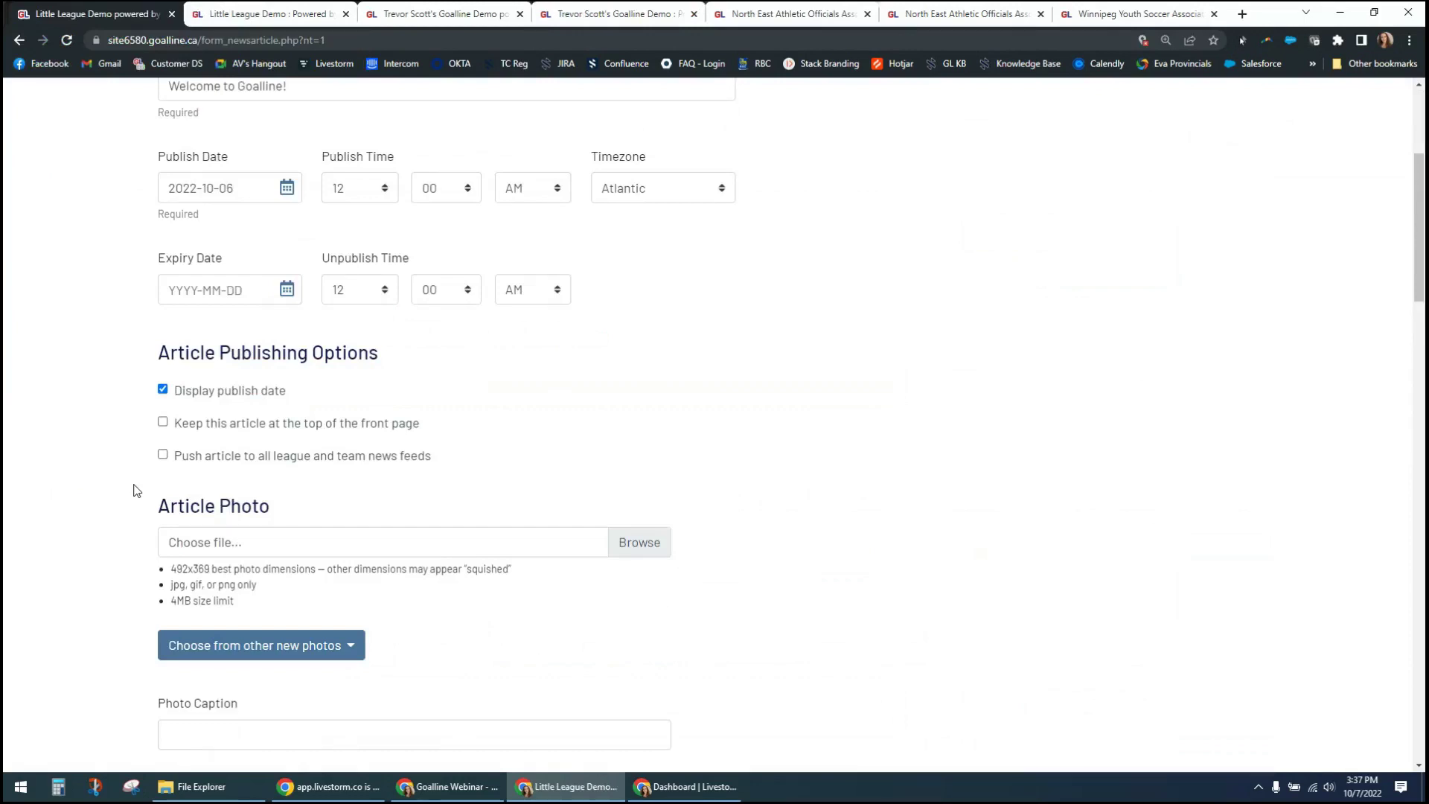
scroll(139, 507, down, 2)
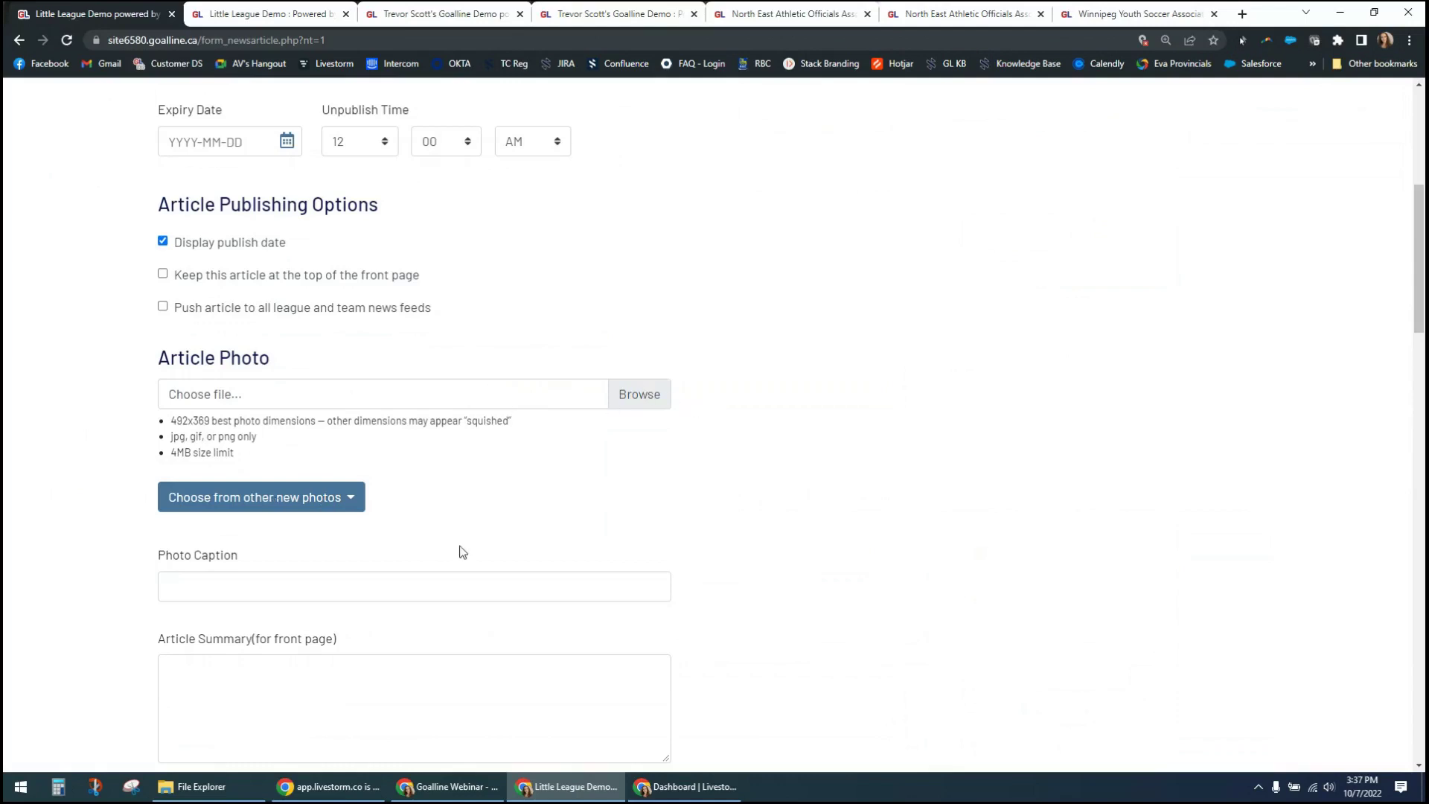
click(353, 501)
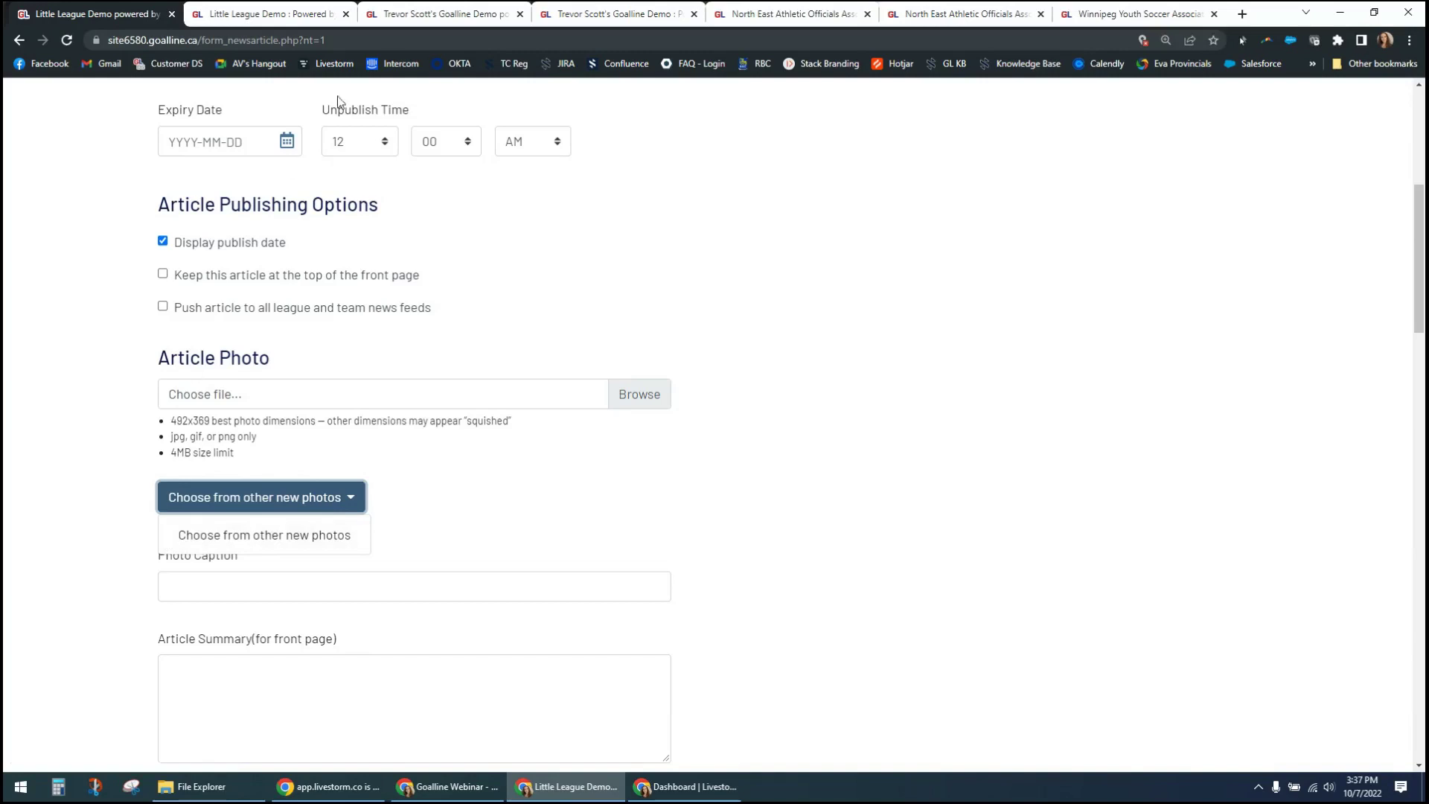
Step: View the North East Athletic Officials Association's public home page, then go back to the Little League Demo site
click(785, 22)
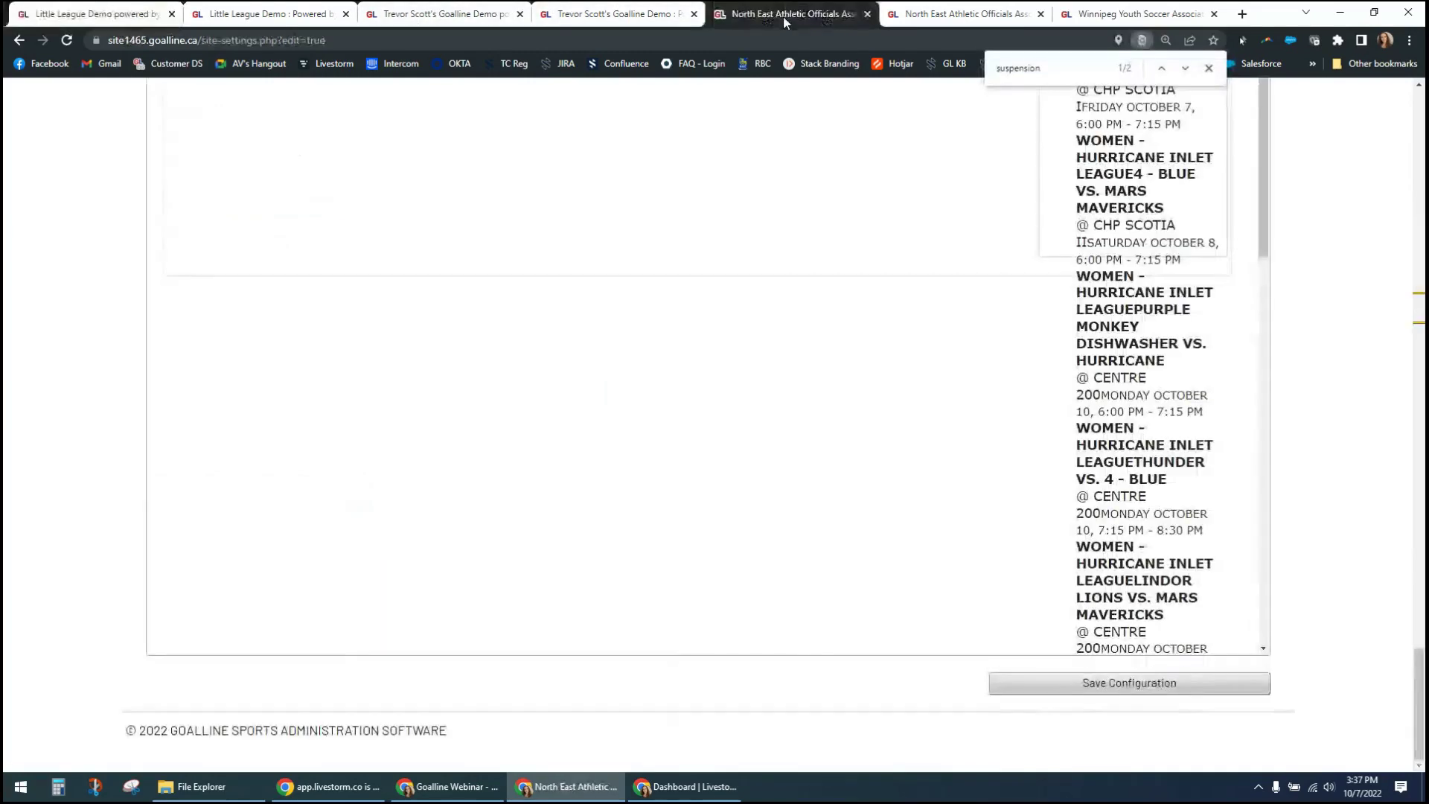
click(921, 14)
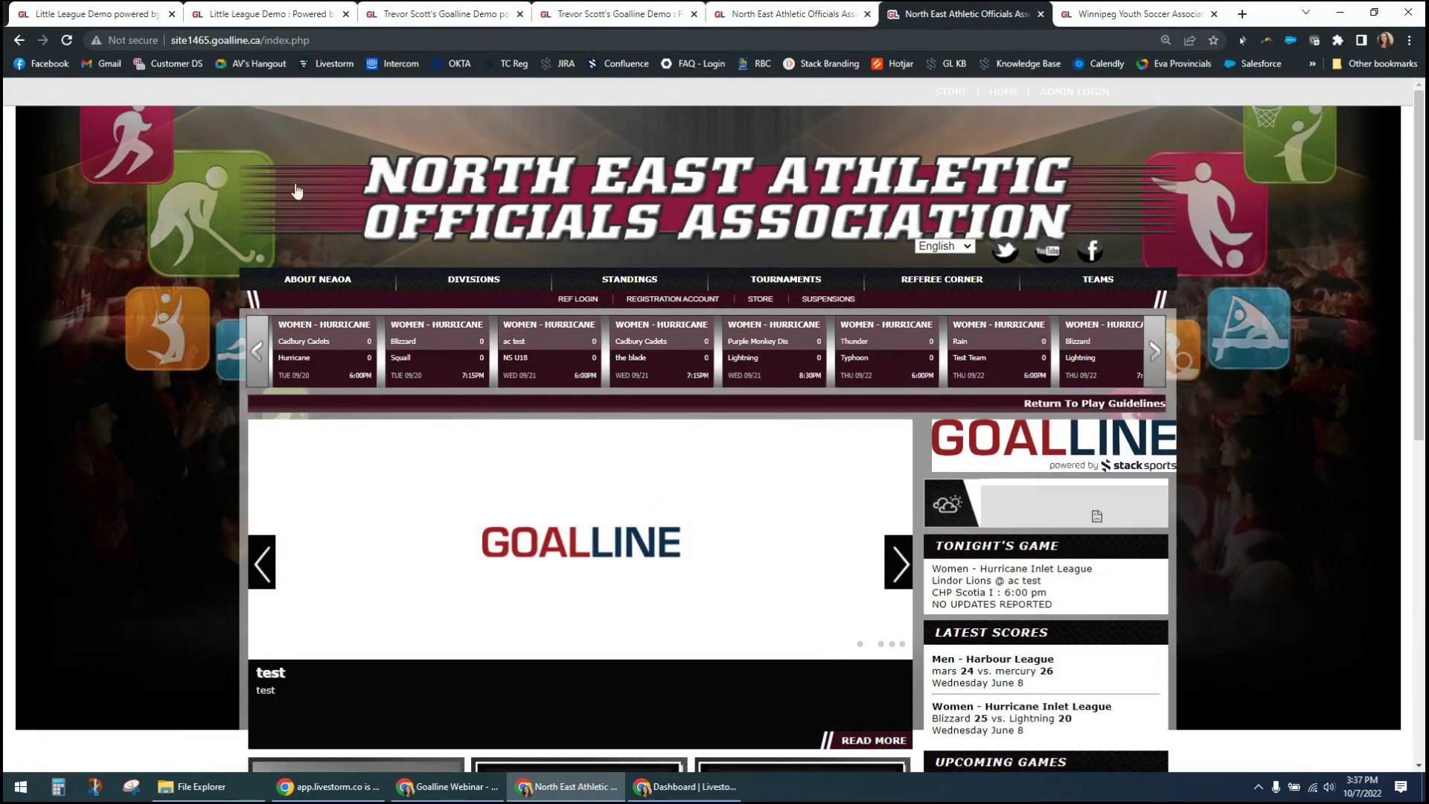
click(138, 14)
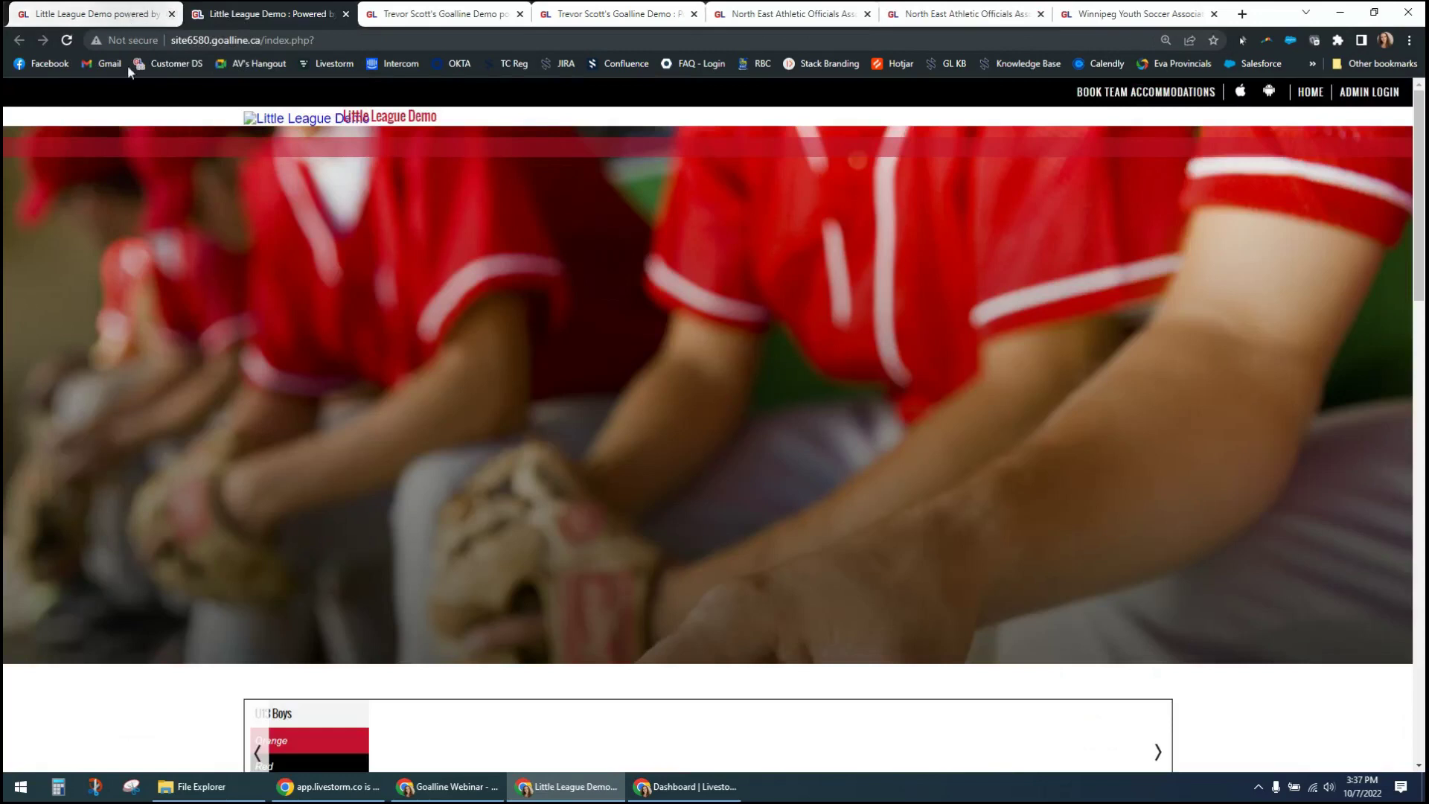
Step: Return to the news article form, dismiss the photo choices and go to the article summary
click(109, 15)
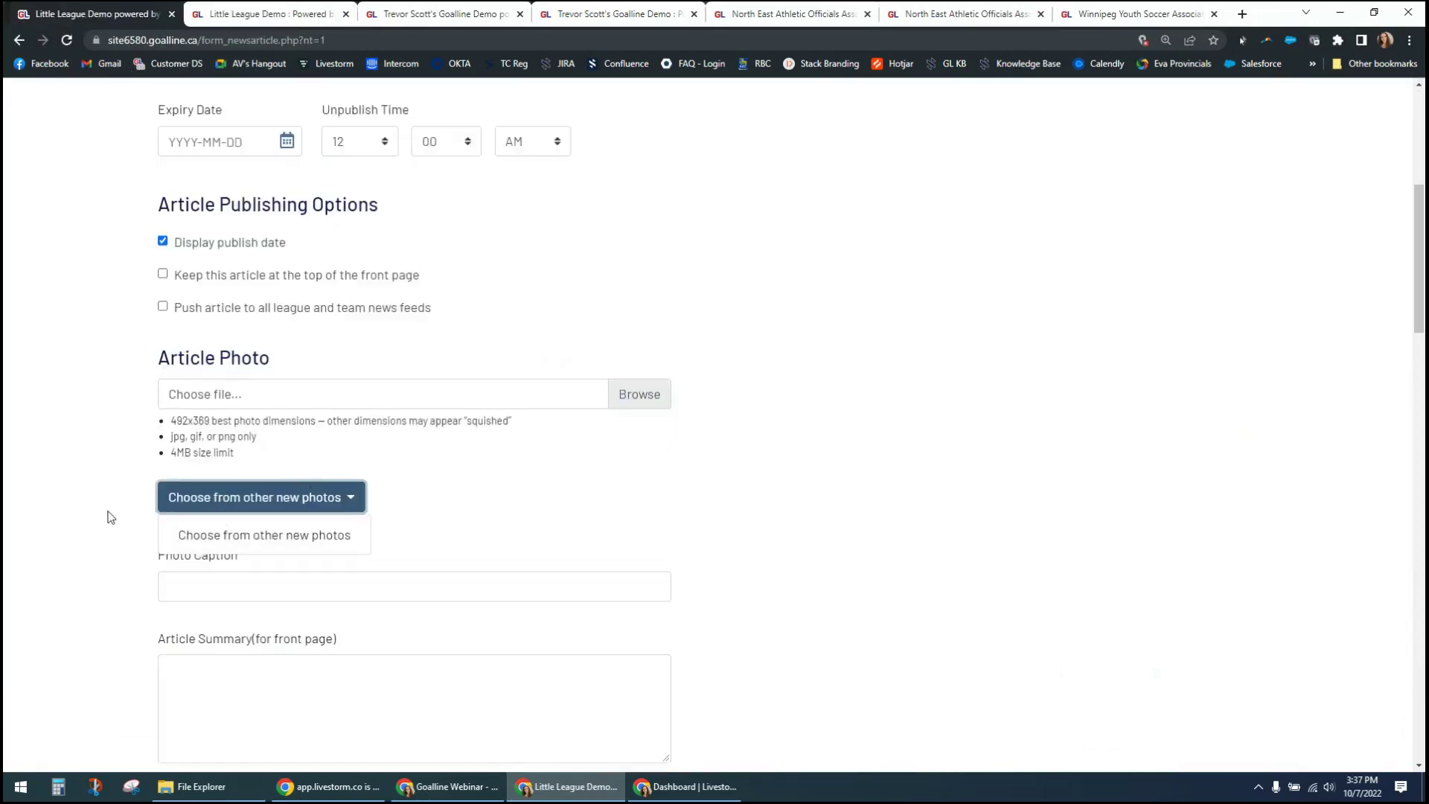
click(101, 539)
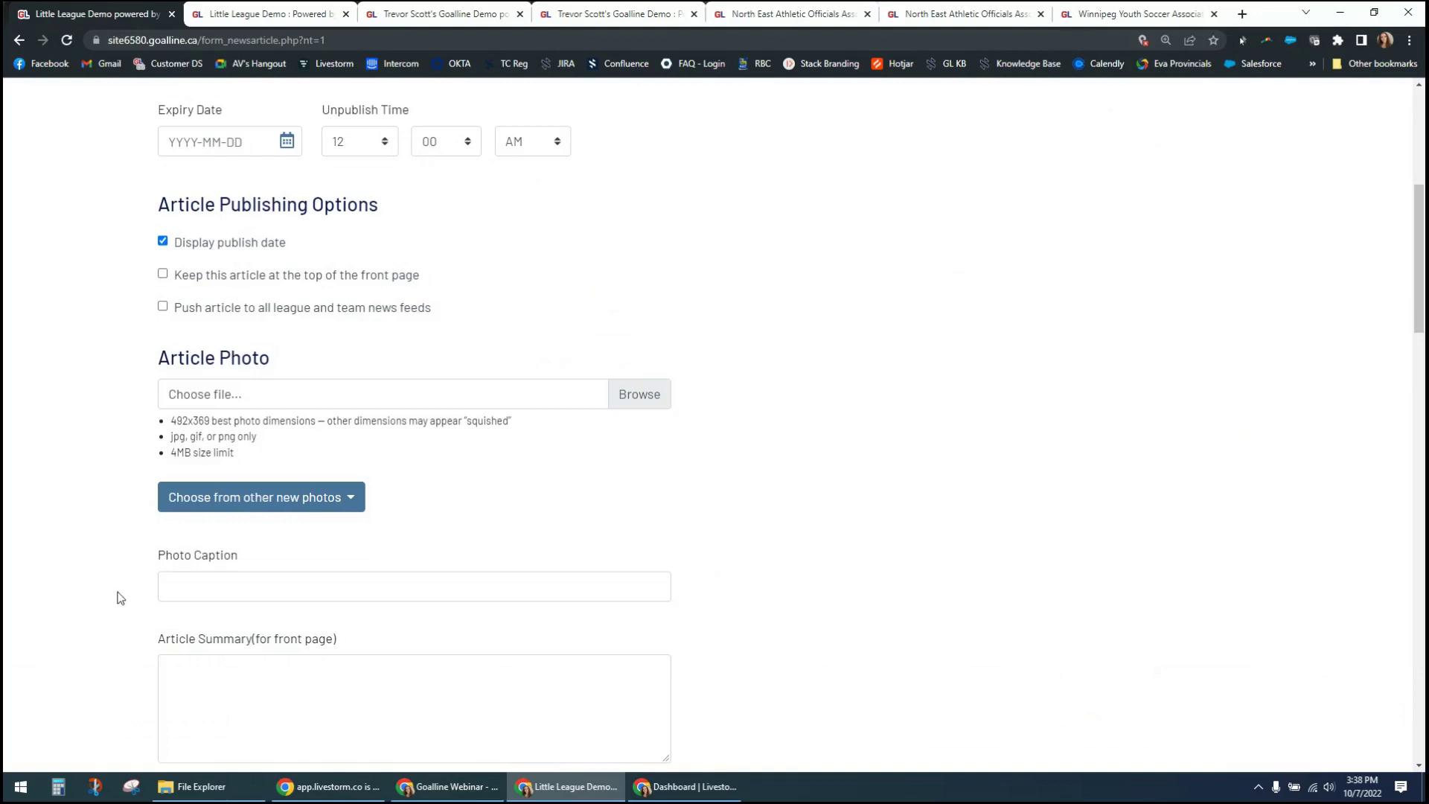
scroll(118, 594, down, 4)
click(319, 394)
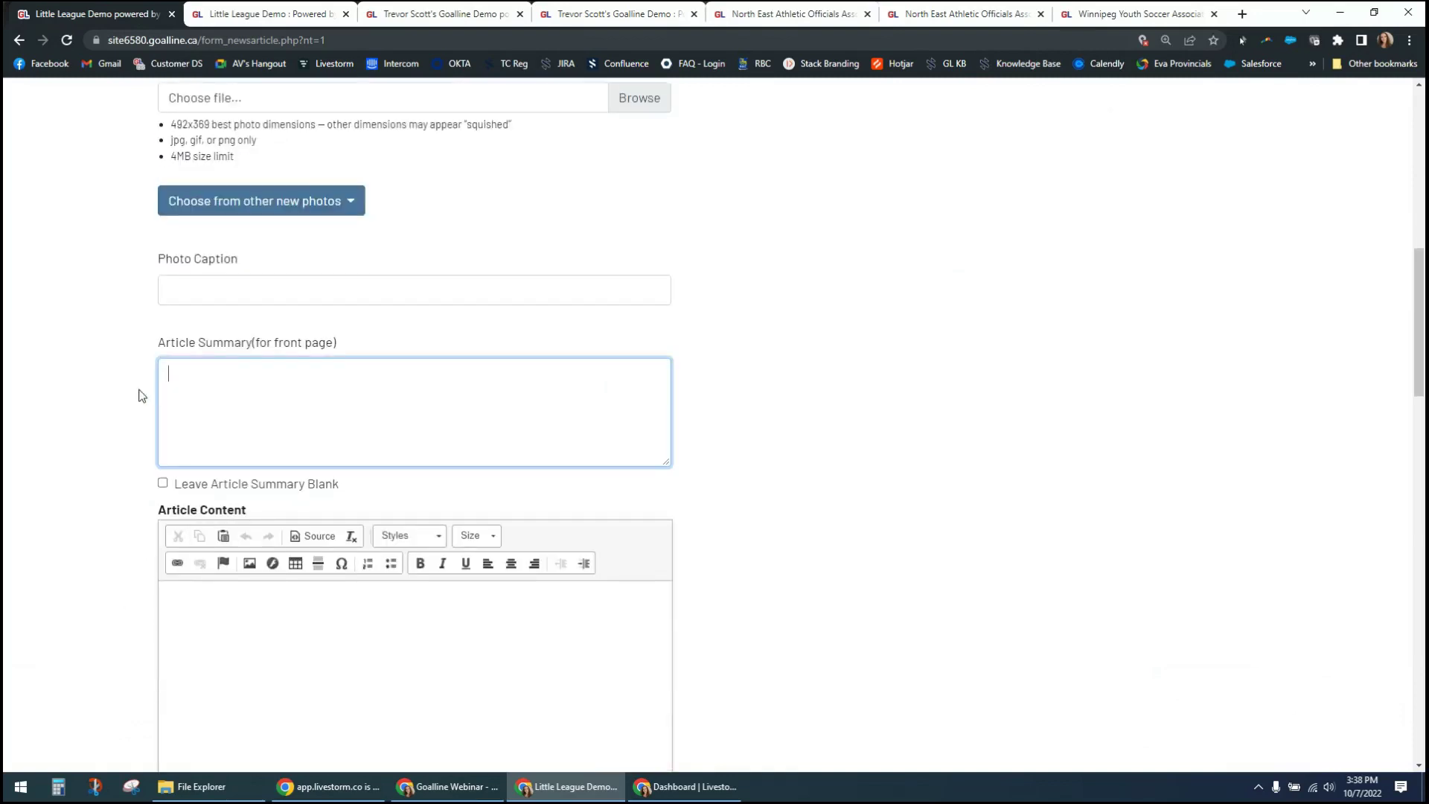
Step: Try the Leave Article Summary Blank option, then turn it off again
click(163, 483)
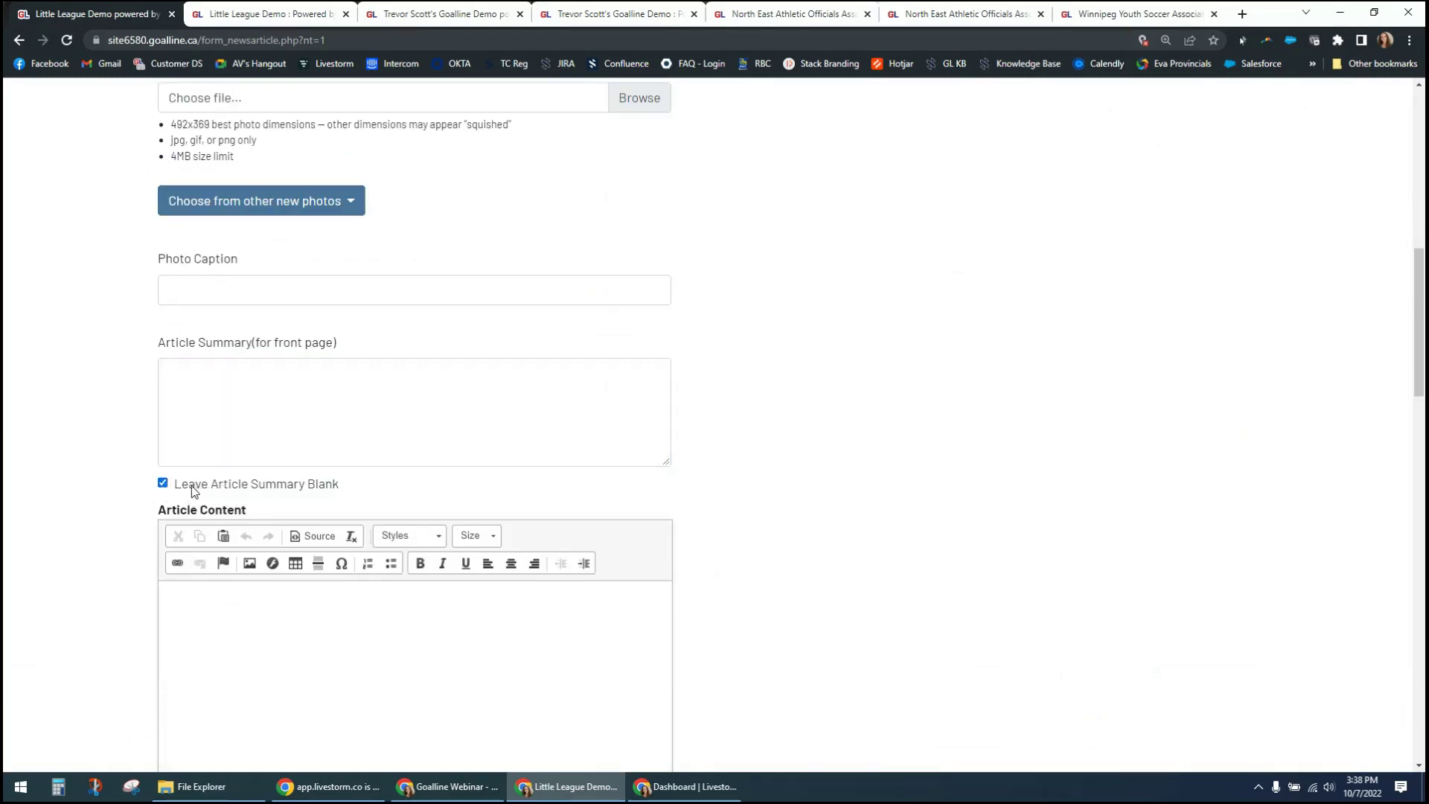
drag(192, 491, 364, 491)
click(376, 491)
click(163, 483)
Step: Enter "Welcome to the official LL Demo site on Goalline!" as the article content
scroll(102, 551, down, 3)
click(340, 419)
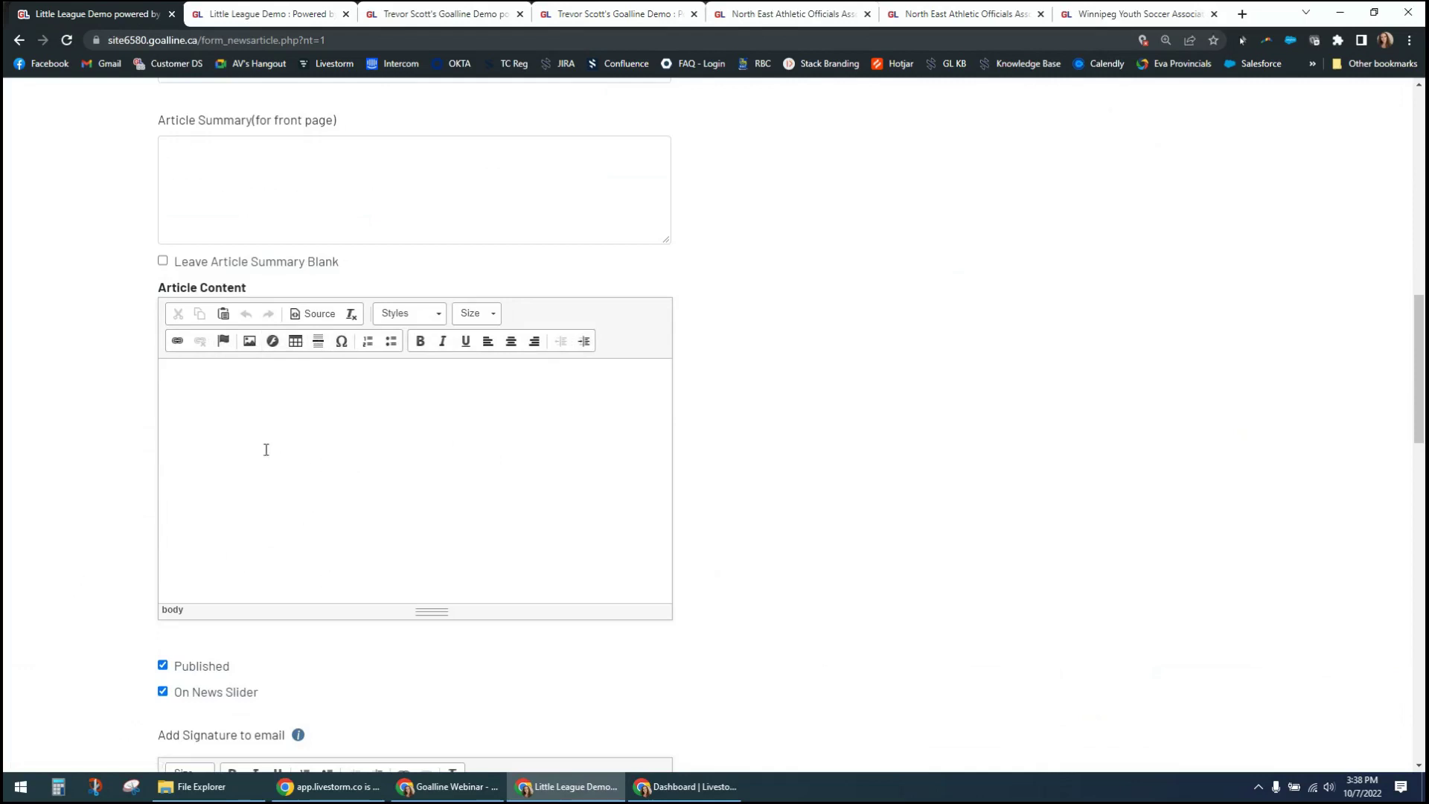
text(Welcome to the official LL Dem)
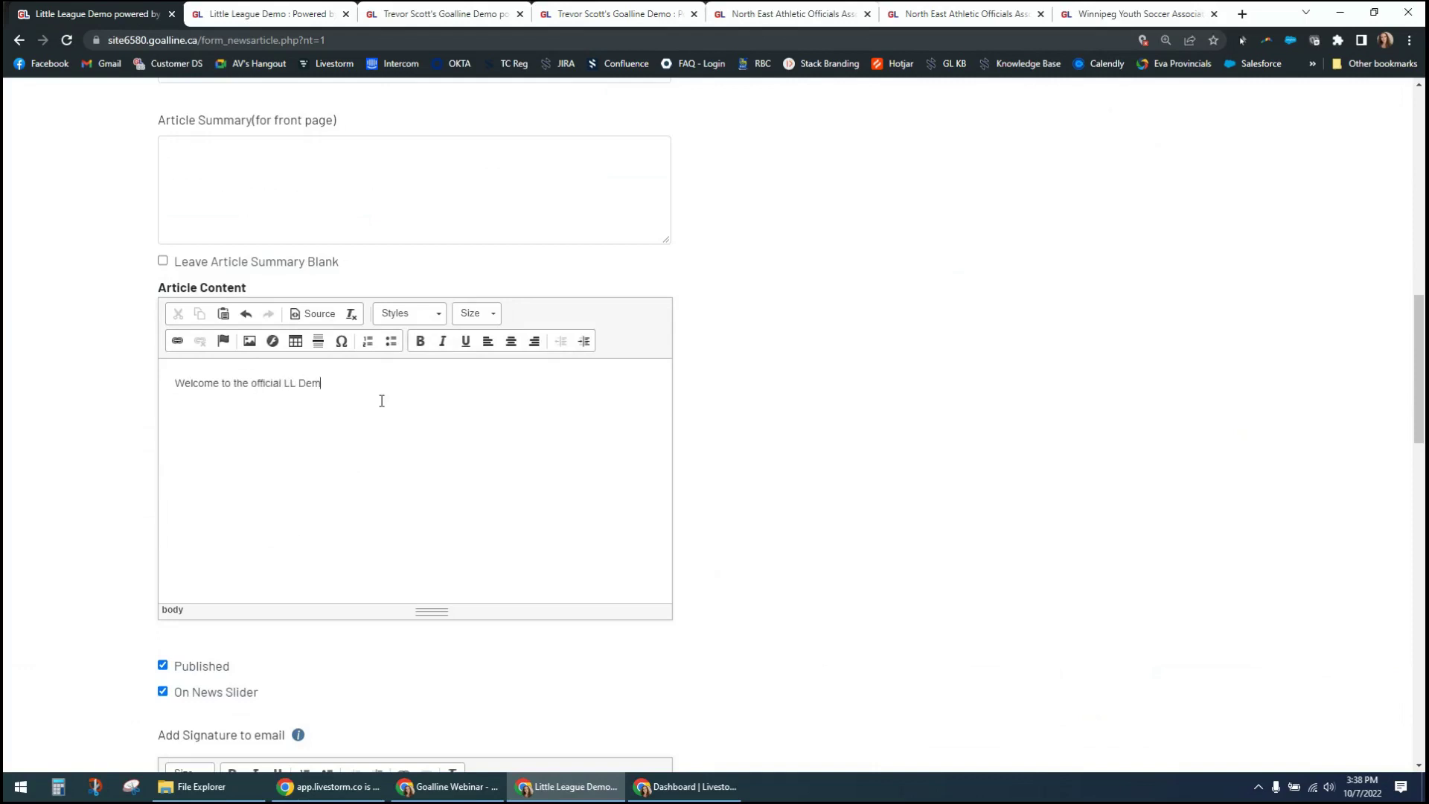
text(o site on Goalline!)
Step: Turn the article's On News Slider option off and on again, and look at the email signature area
scroll(111, 462, down, 4)
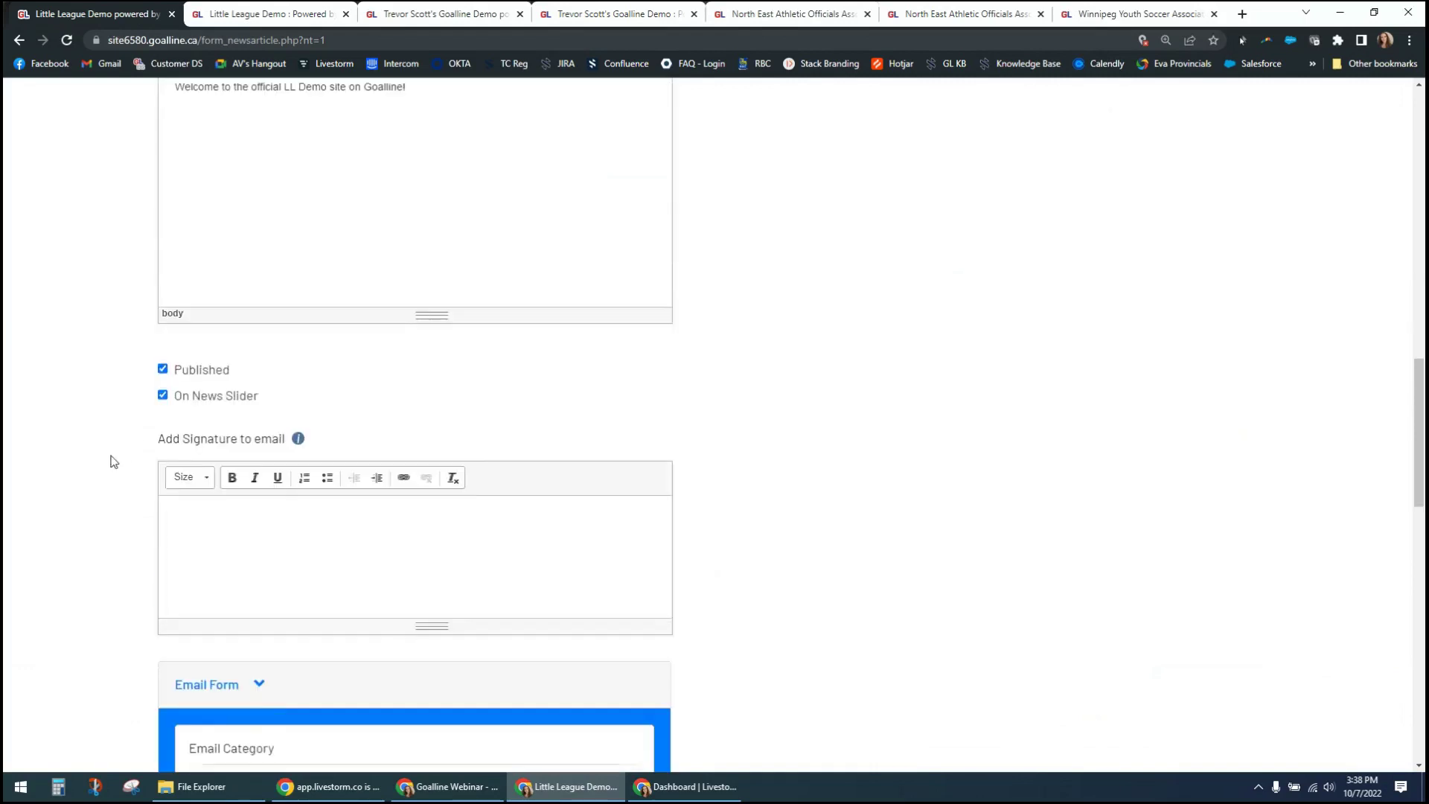
click(164, 399)
click(163, 397)
scroll(244, 400, down, 3)
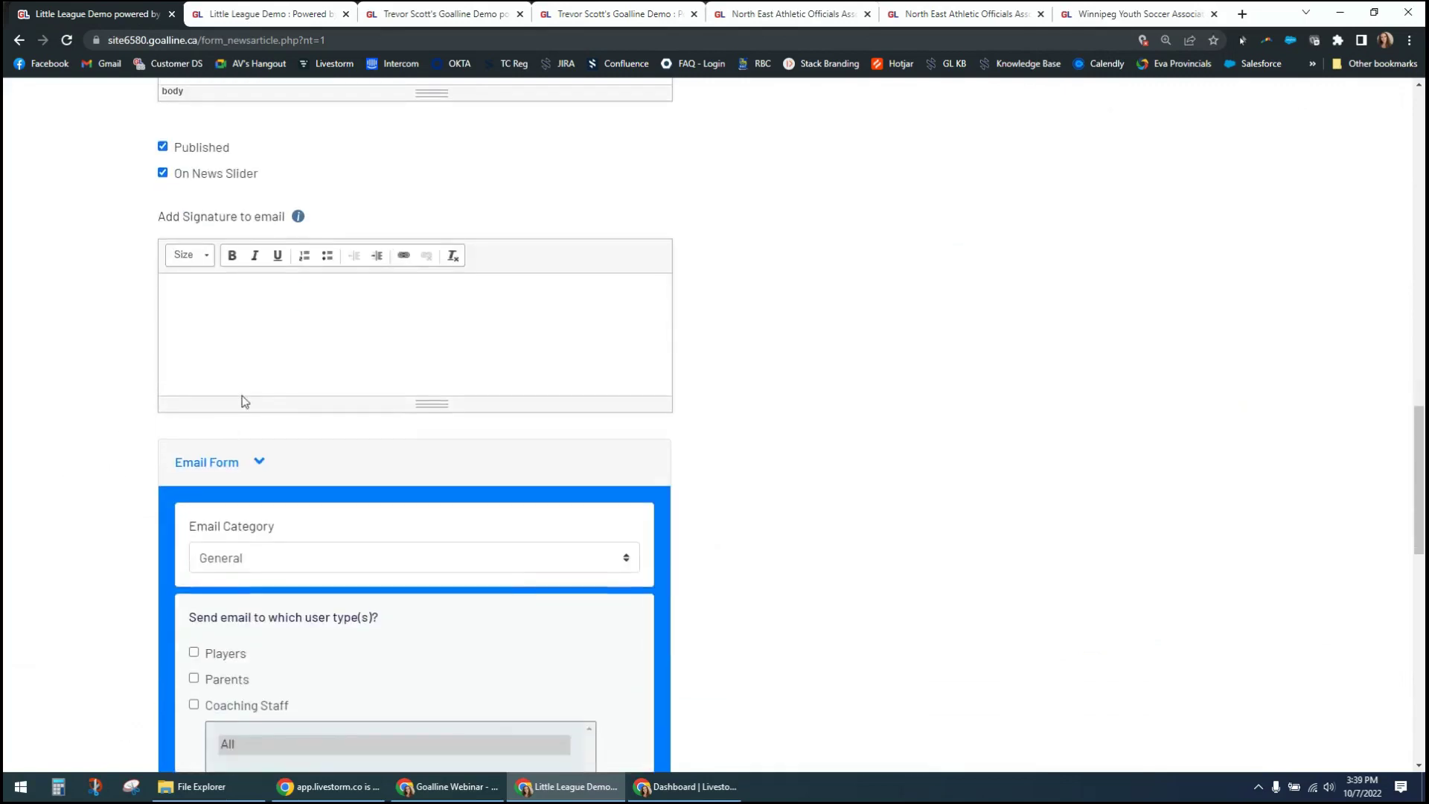
click(216, 324)
Step: Include parents, coaching staff, email subscription lists and website administrators as recipients of the article email
scroll(132, 465, down, 5)
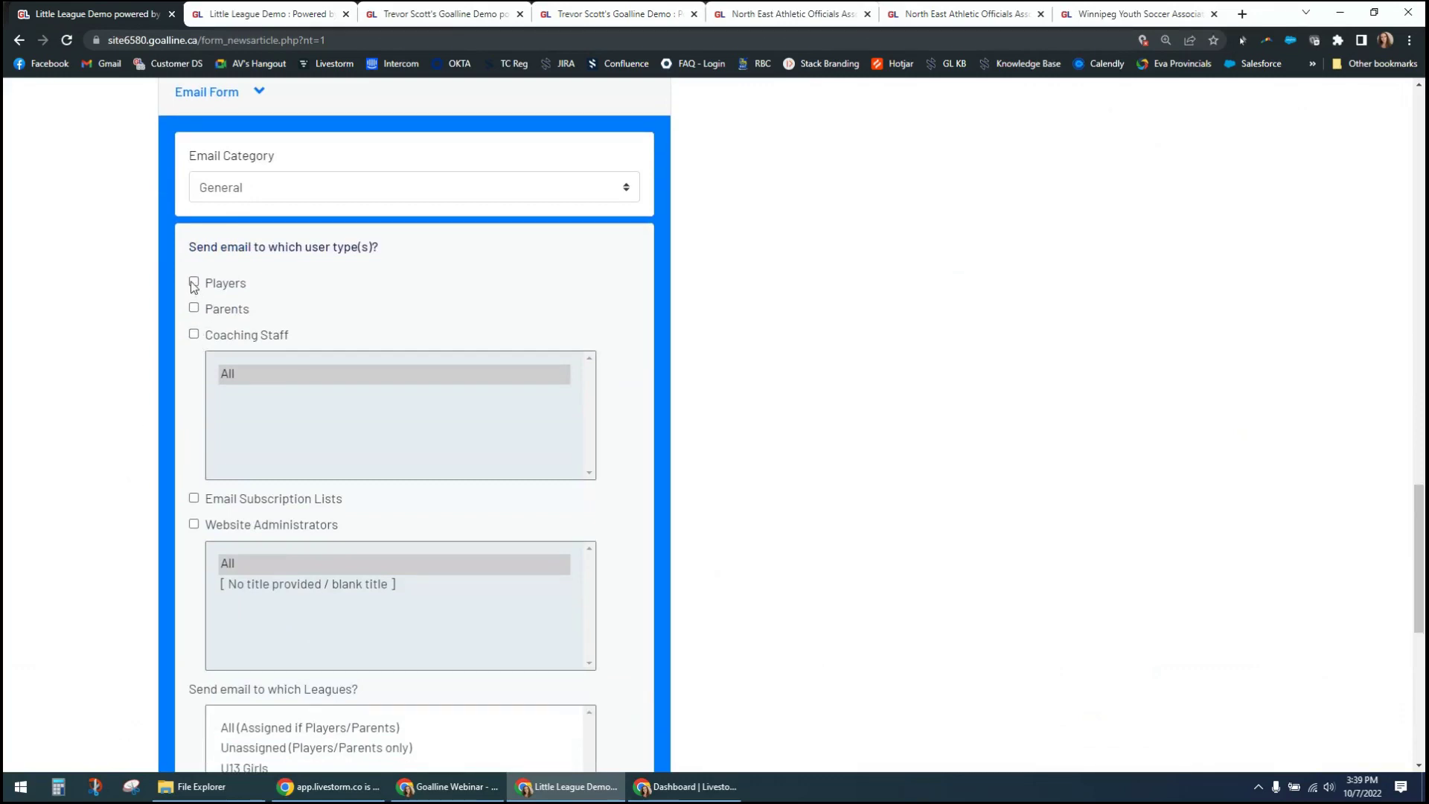
click(193, 308)
click(193, 334)
click(194, 525)
scroll(149, 678, down, 3)
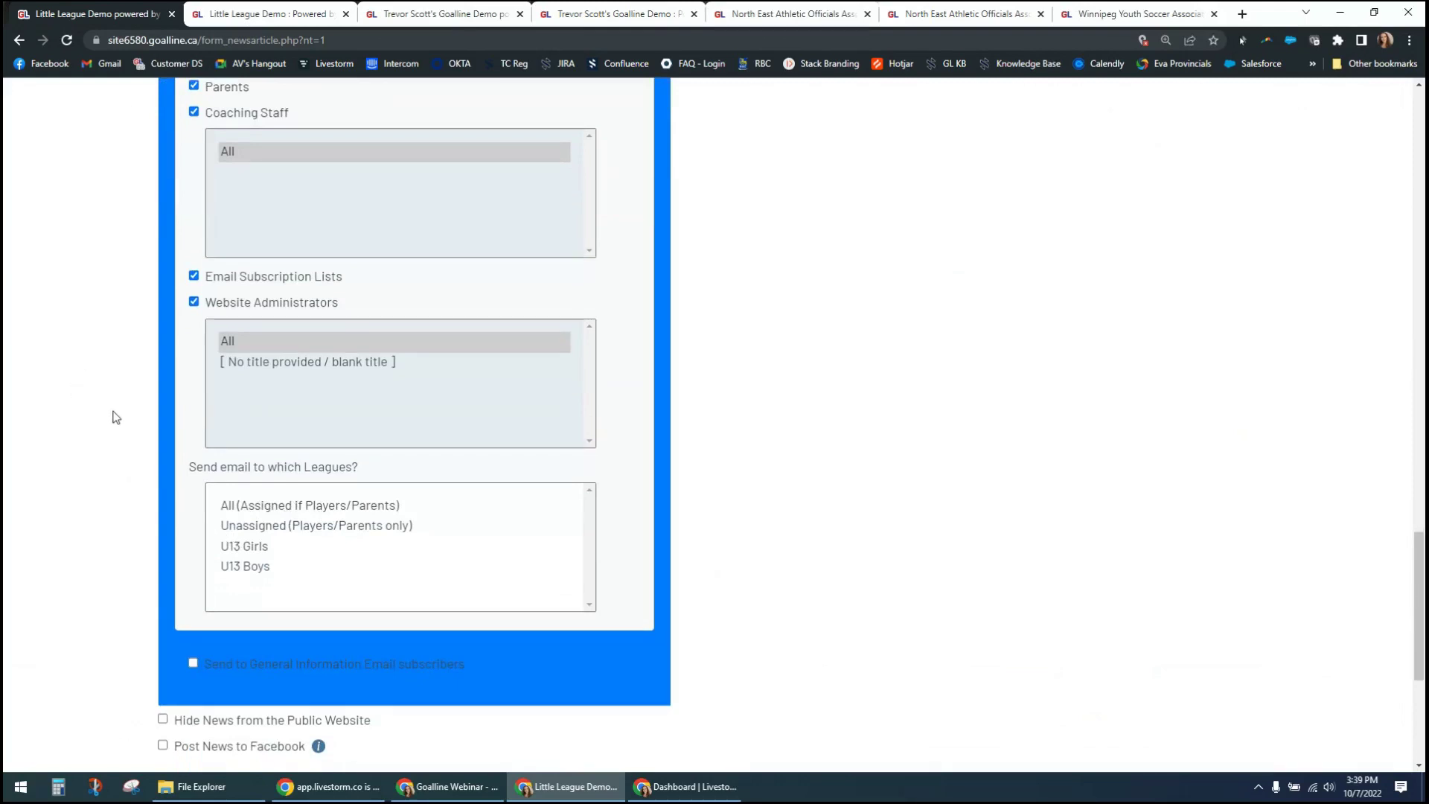
Step: Choose All (Assigned if Players/Parents) and Unassigned (Players/Parents only) as the leagues receiving the article email
click(254, 509)
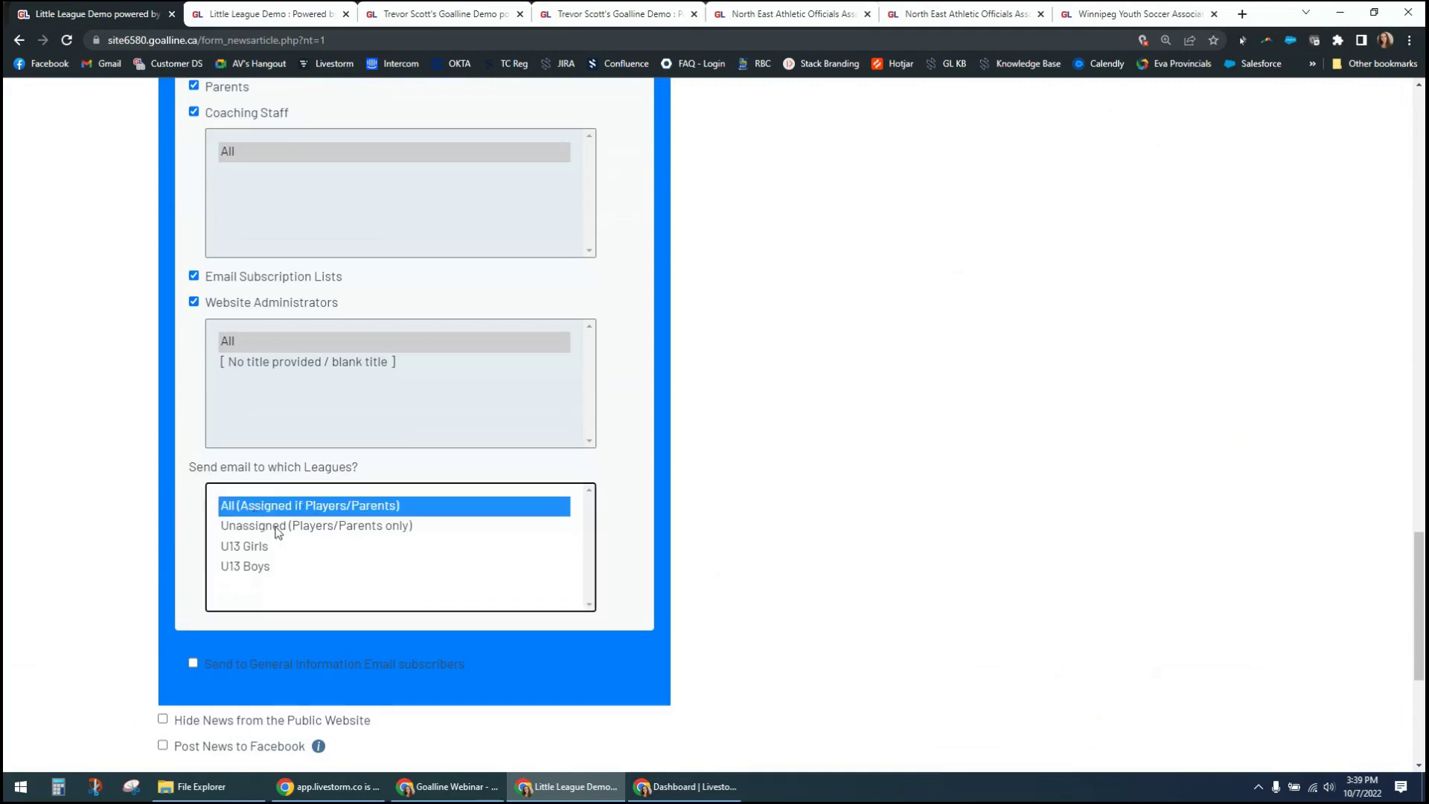
ctrl+click(276, 529)
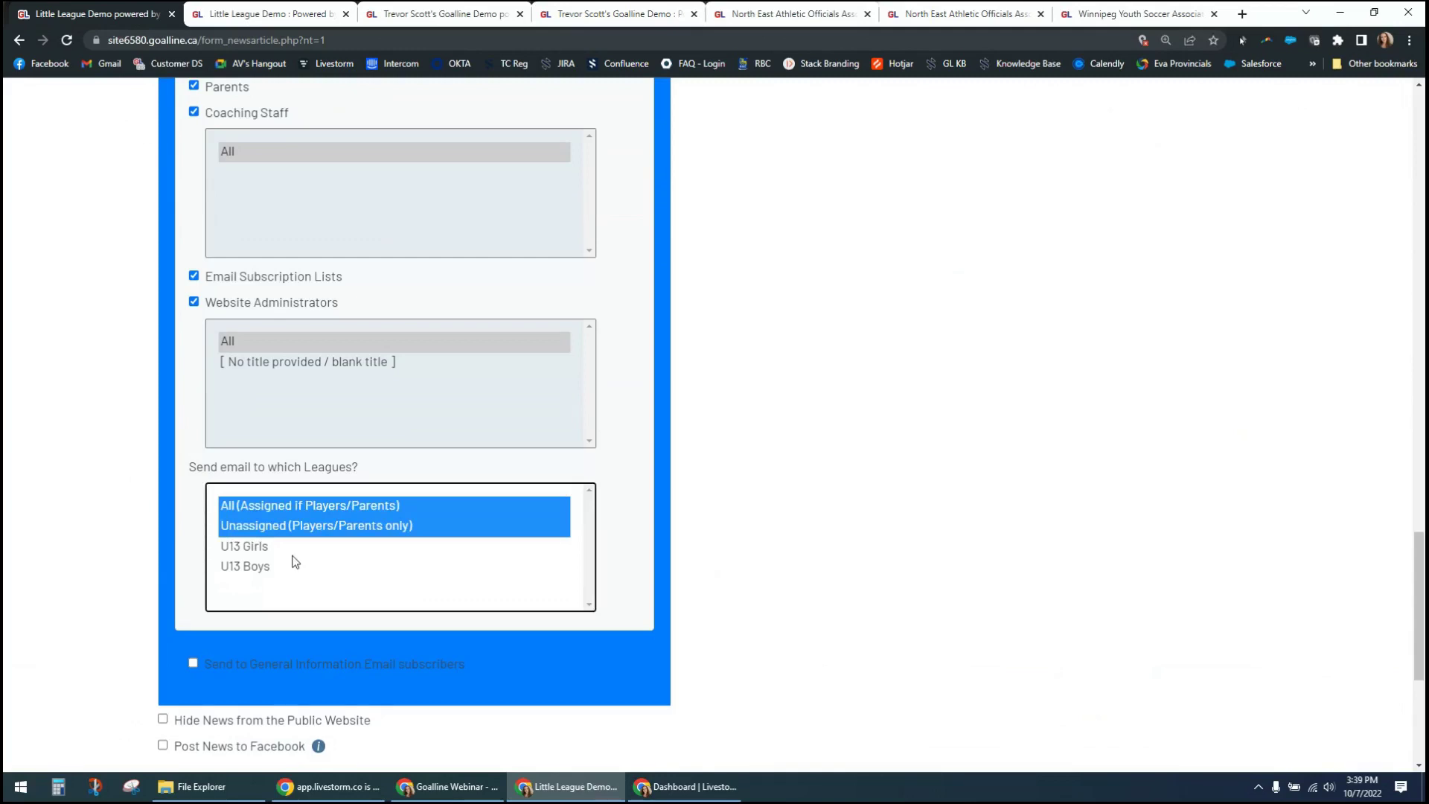
click(255, 552)
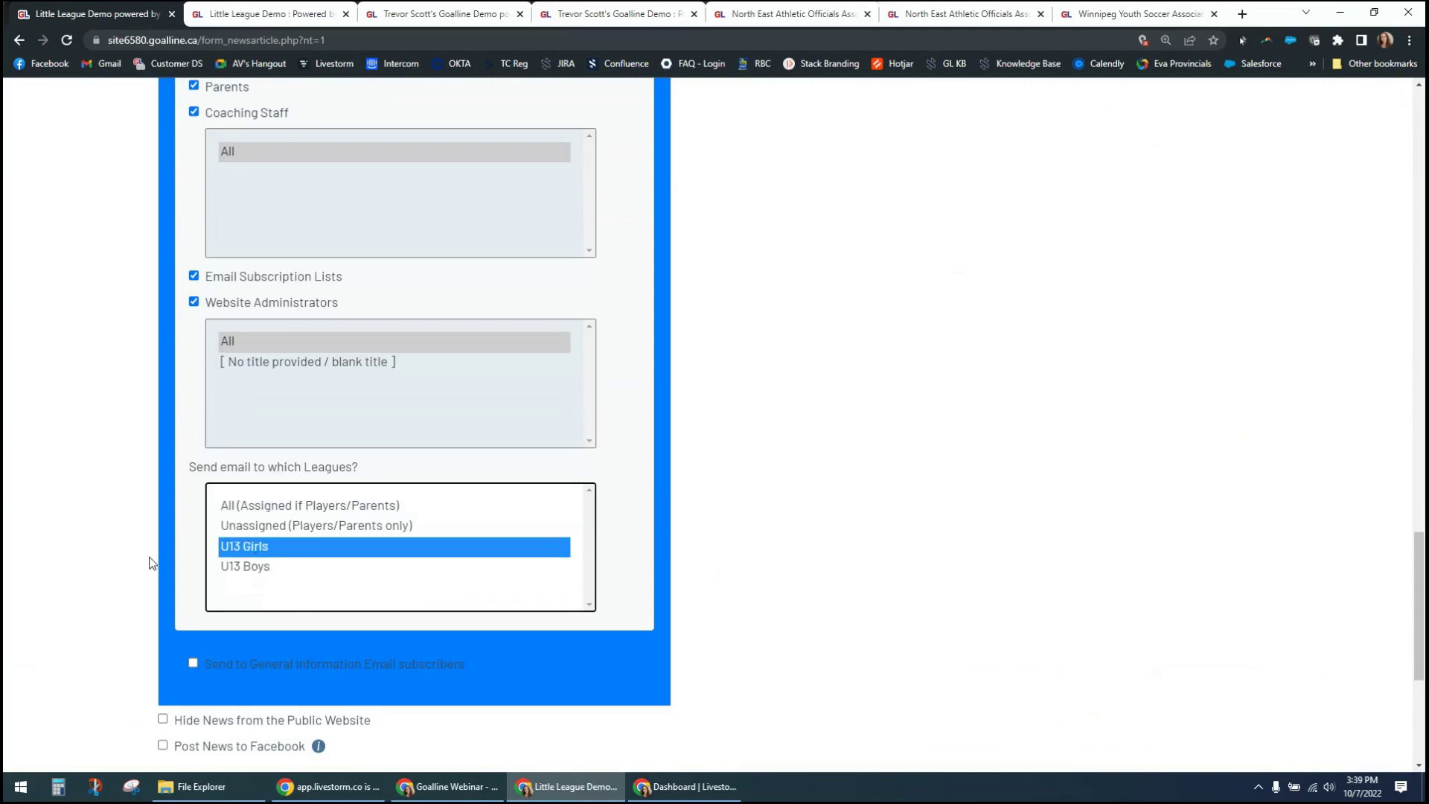
click(249, 568)
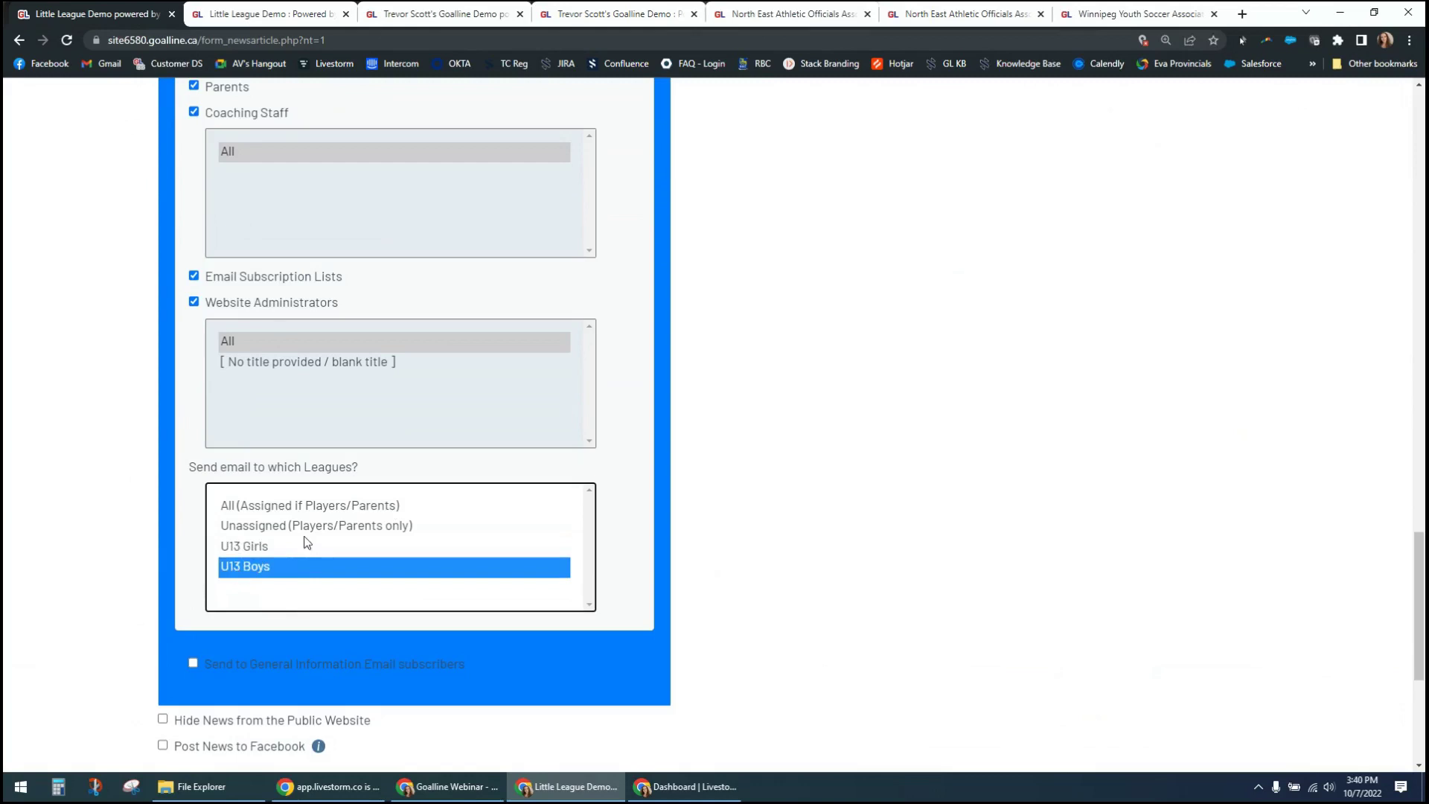
drag(323, 505, 163, 517)
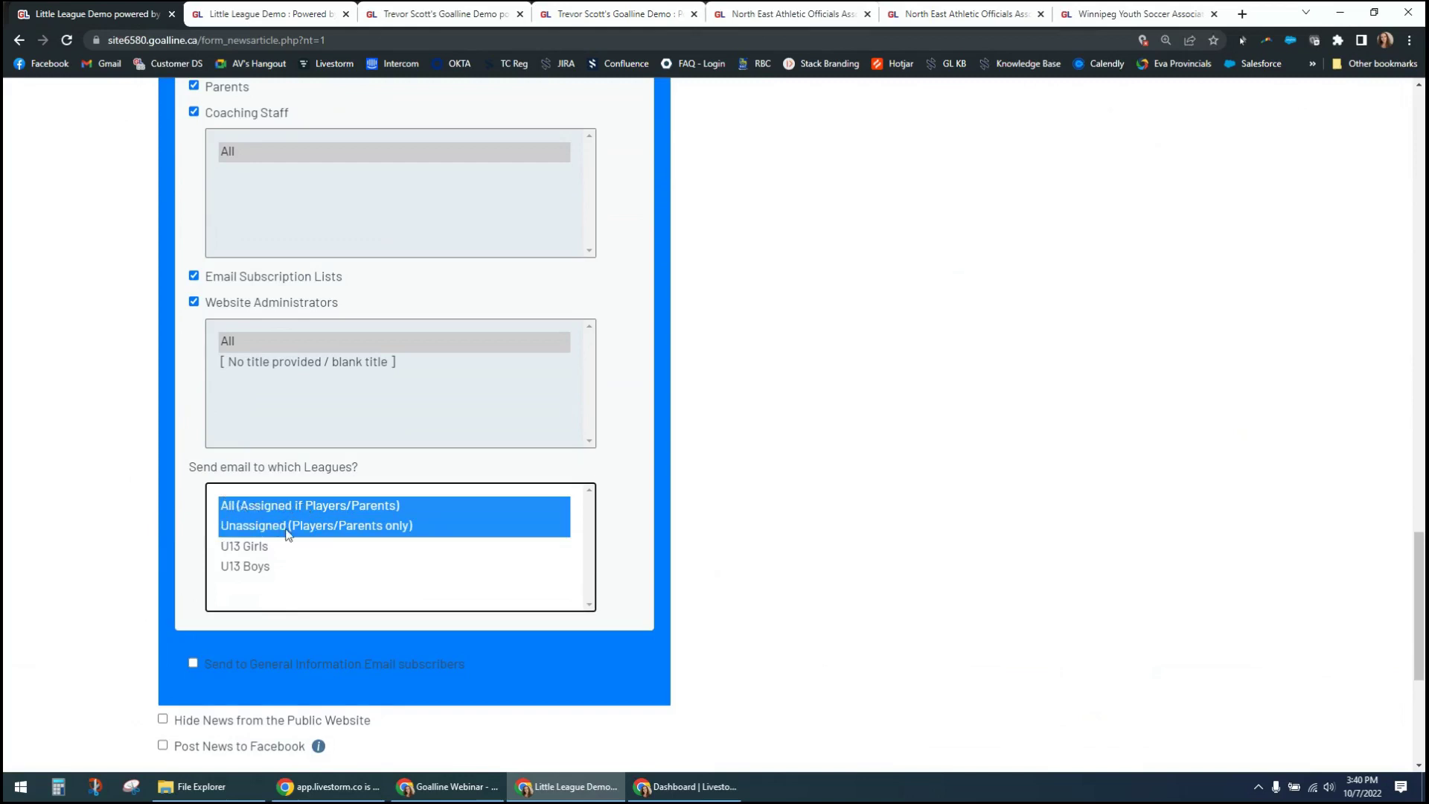
click(161, 514)
Step: Create the news article, then collapse and re-expand the list of website administrators who were emailed
scroll(161, 513, down, 3)
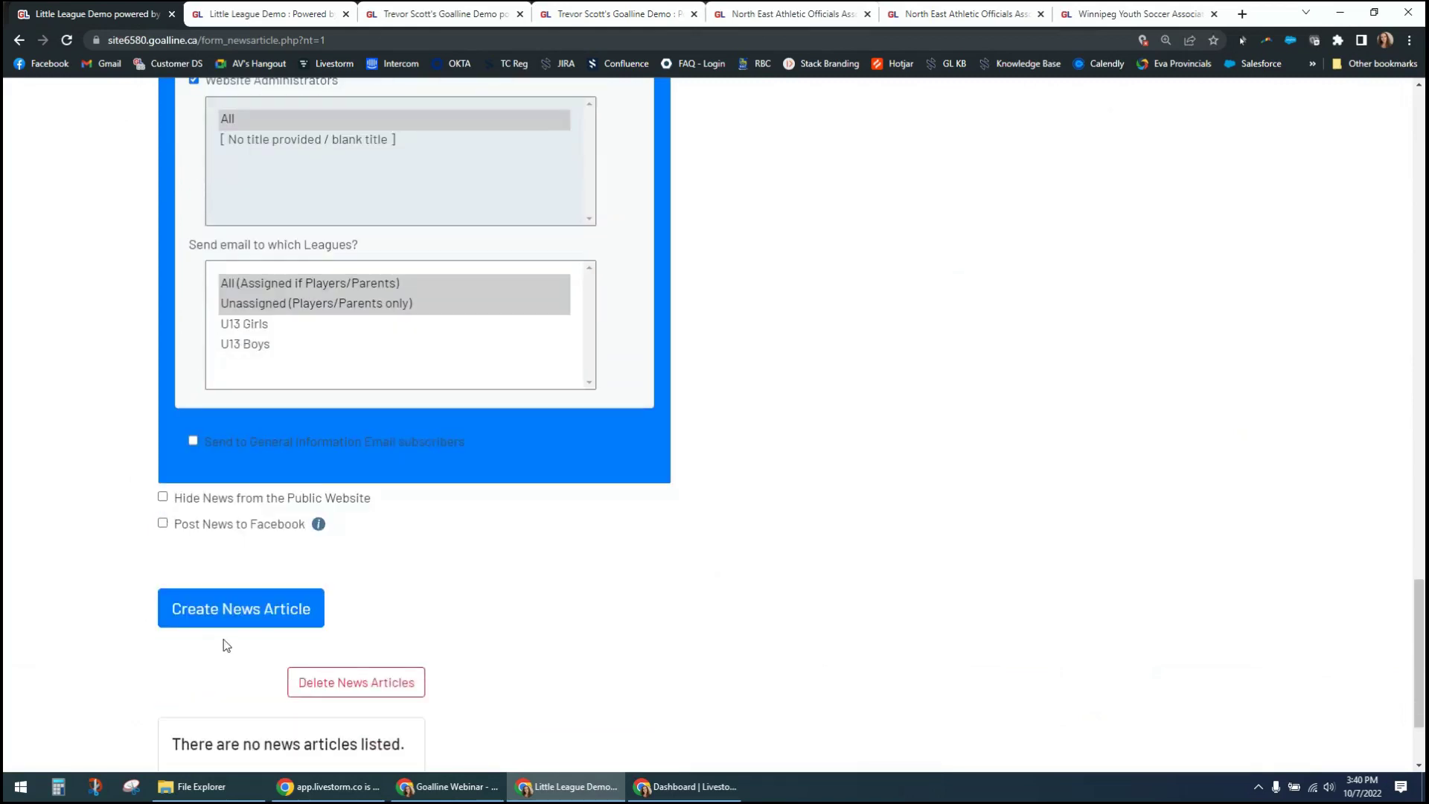
click(241, 610)
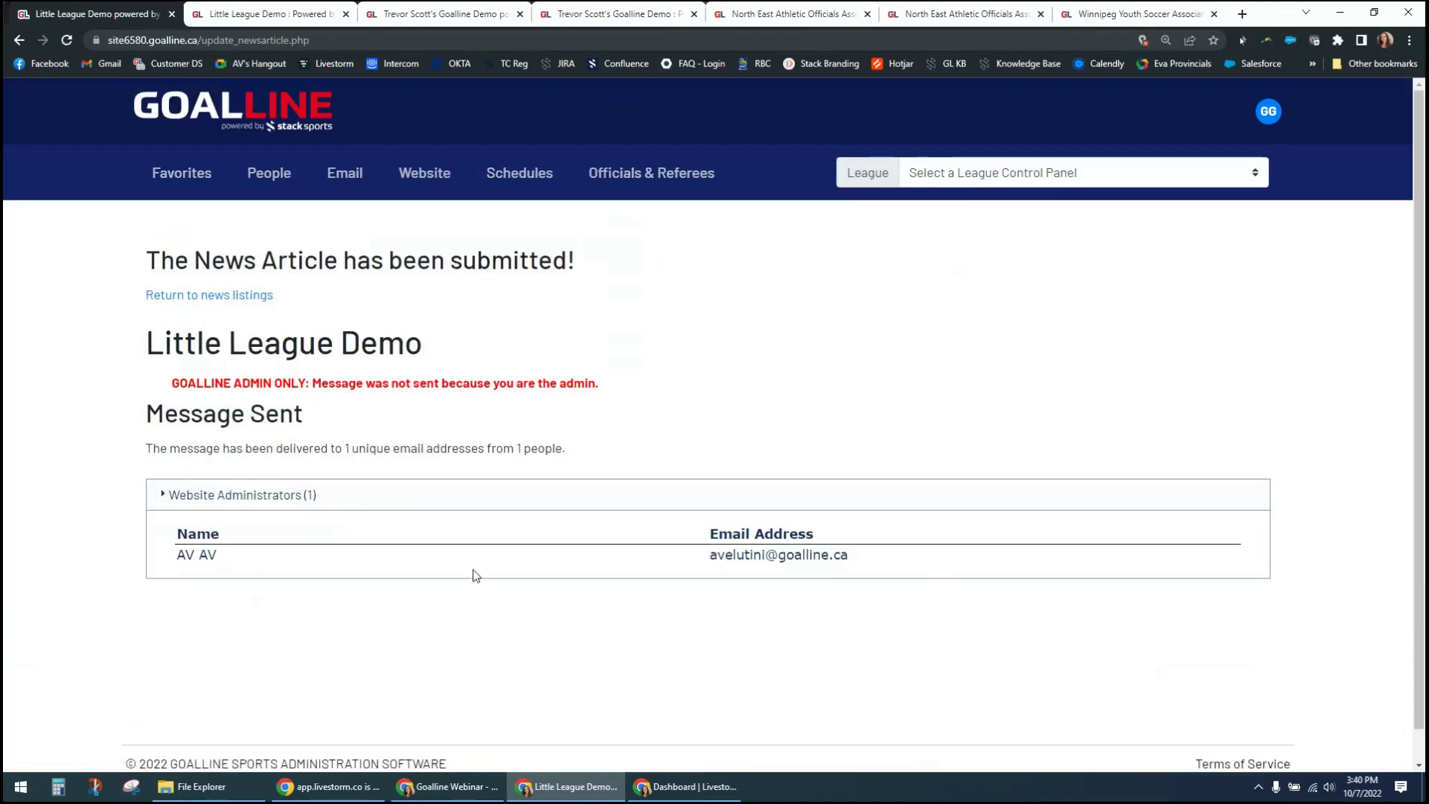
click(205, 496)
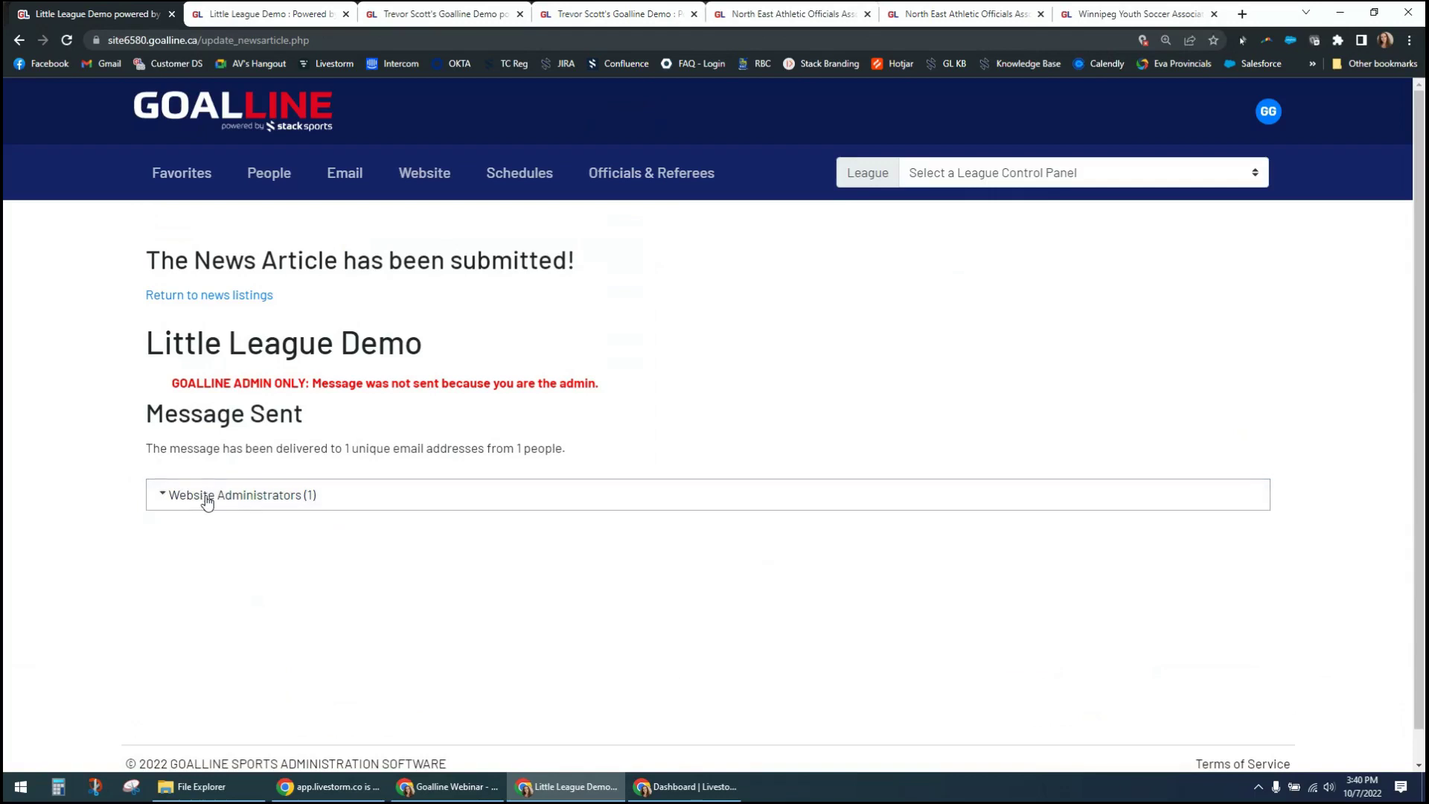
click(207, 500)
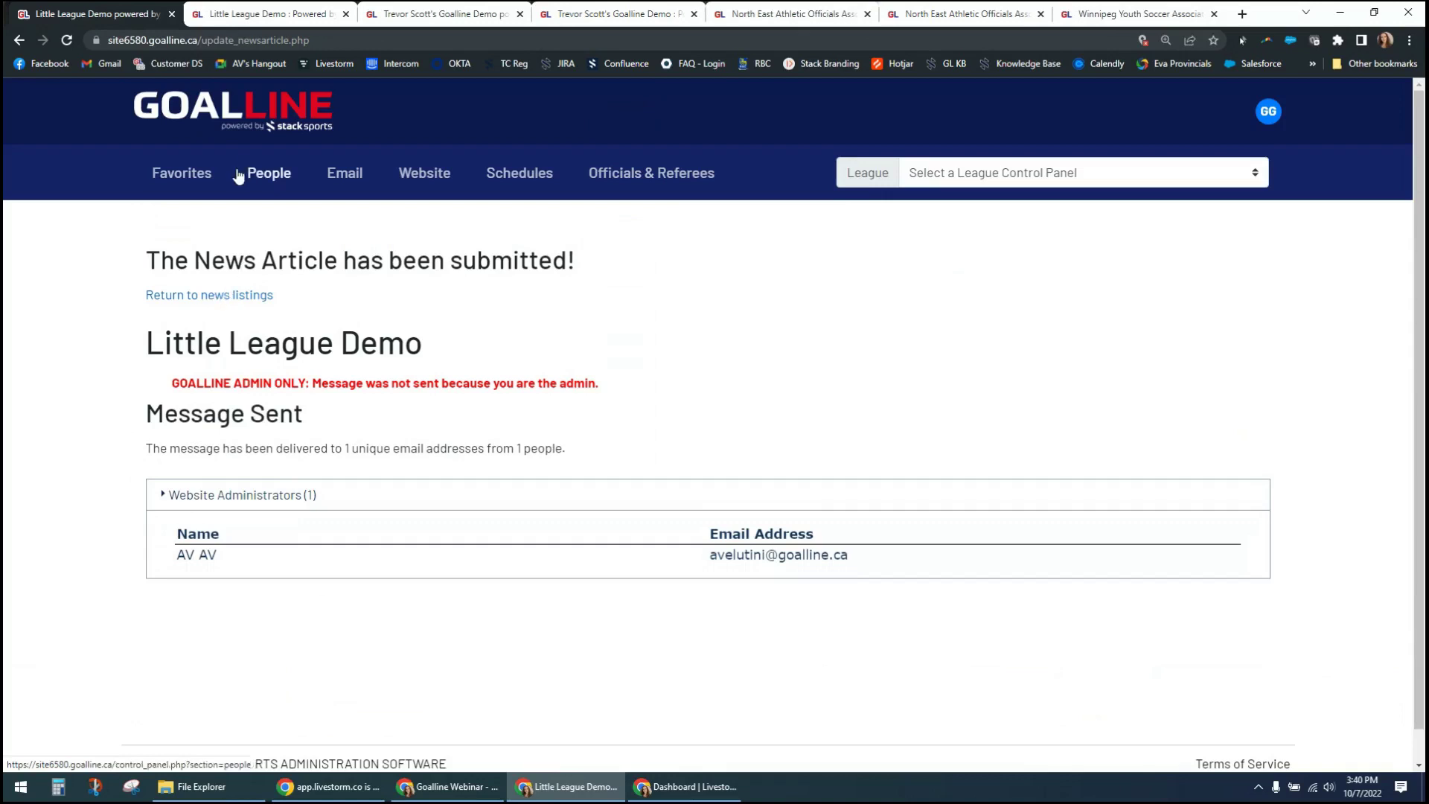
Step: Reload the public Little League Demo home page and examine where the new article appears in the banner and news boxes
click(271, 15)
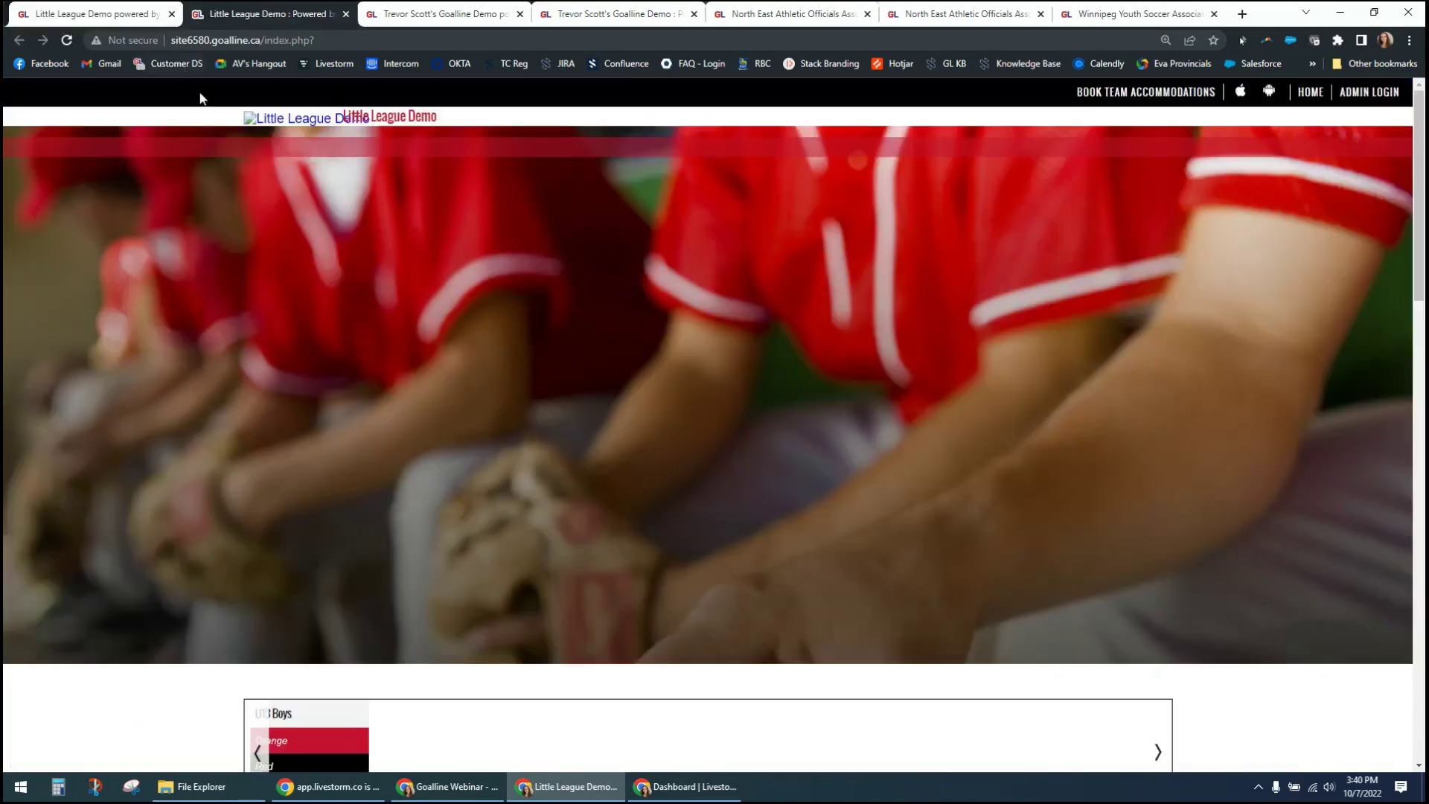
click(280, 116)
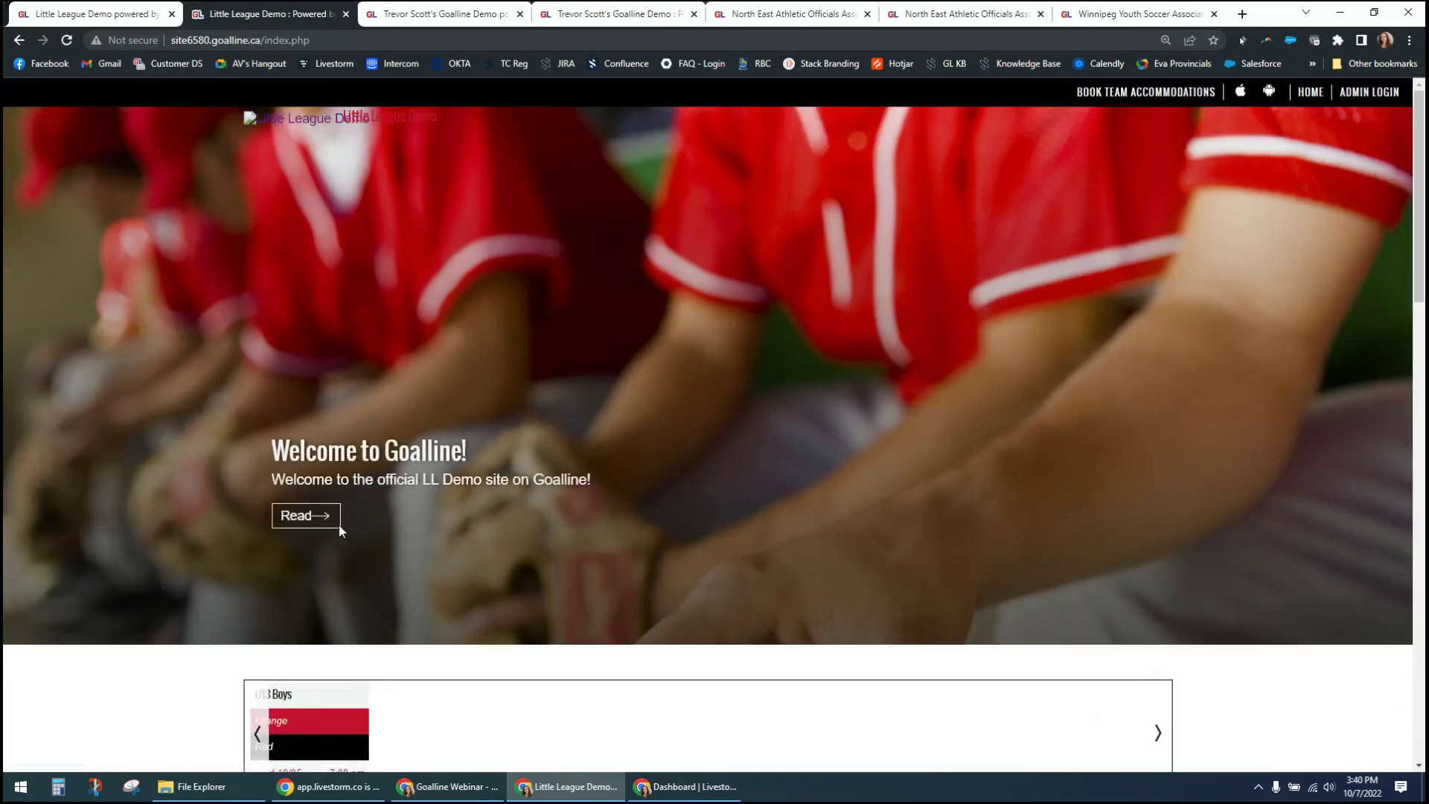
scroll(169, 674, down, 12)
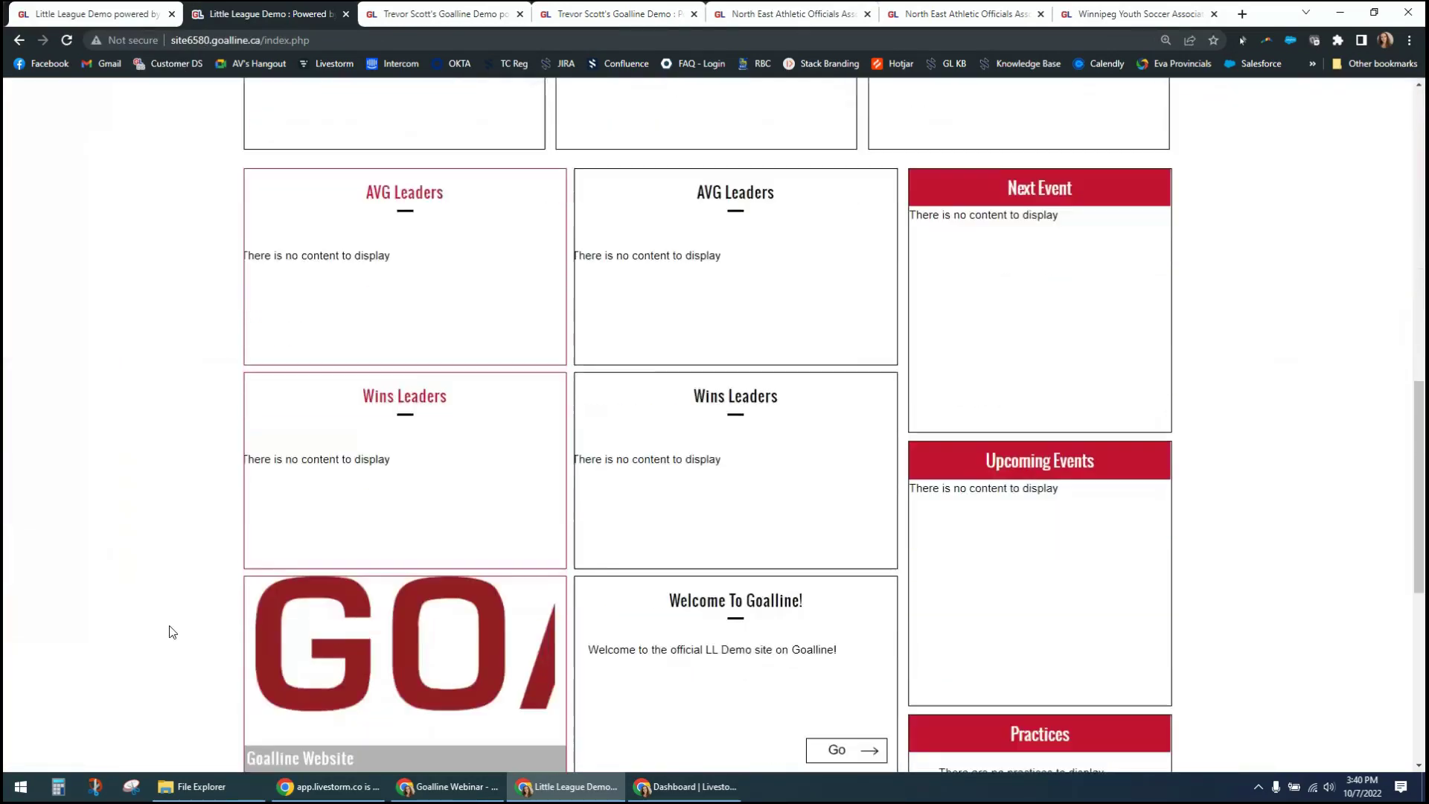
scroll(170, 632, down, 4)
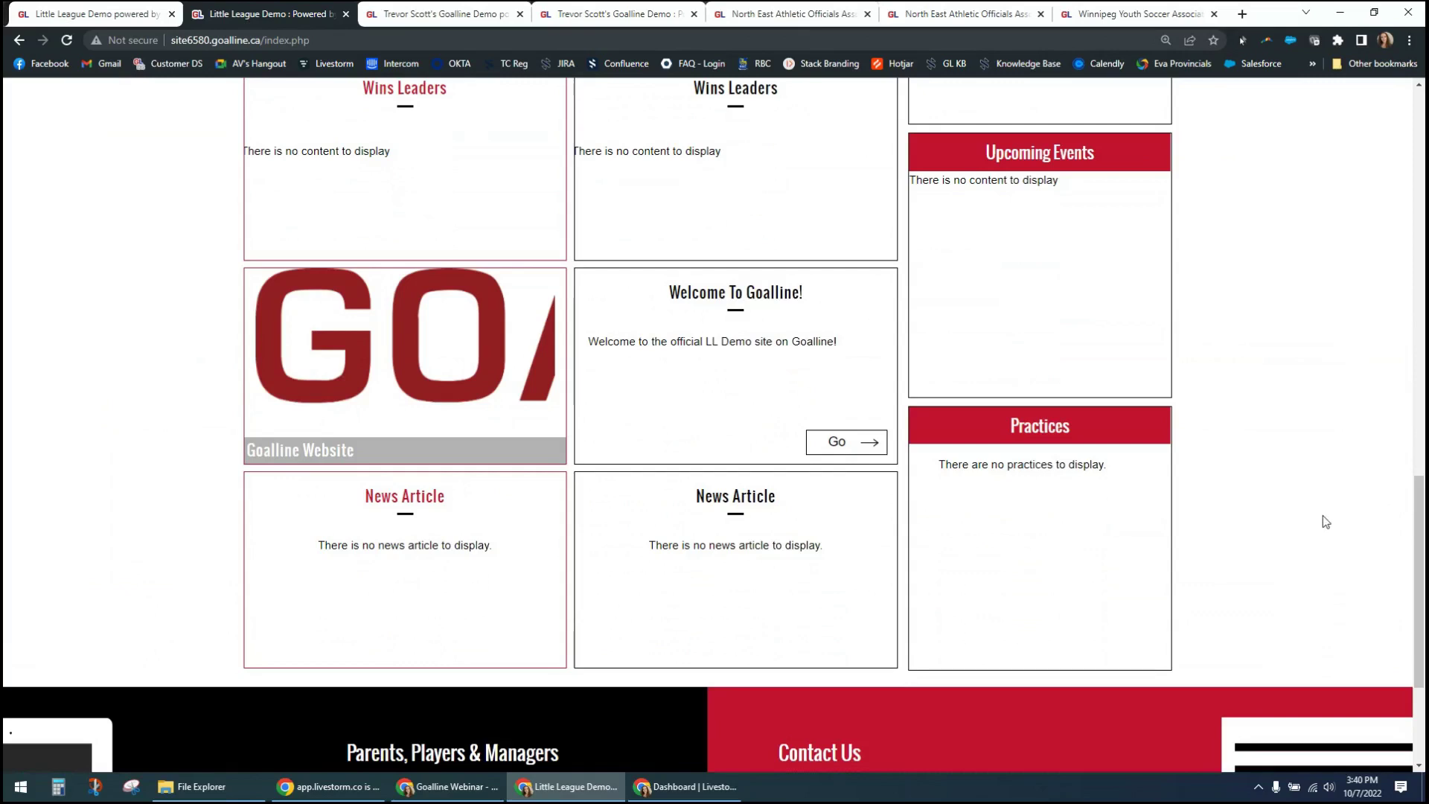
scroll(1241, 598, up, 5)
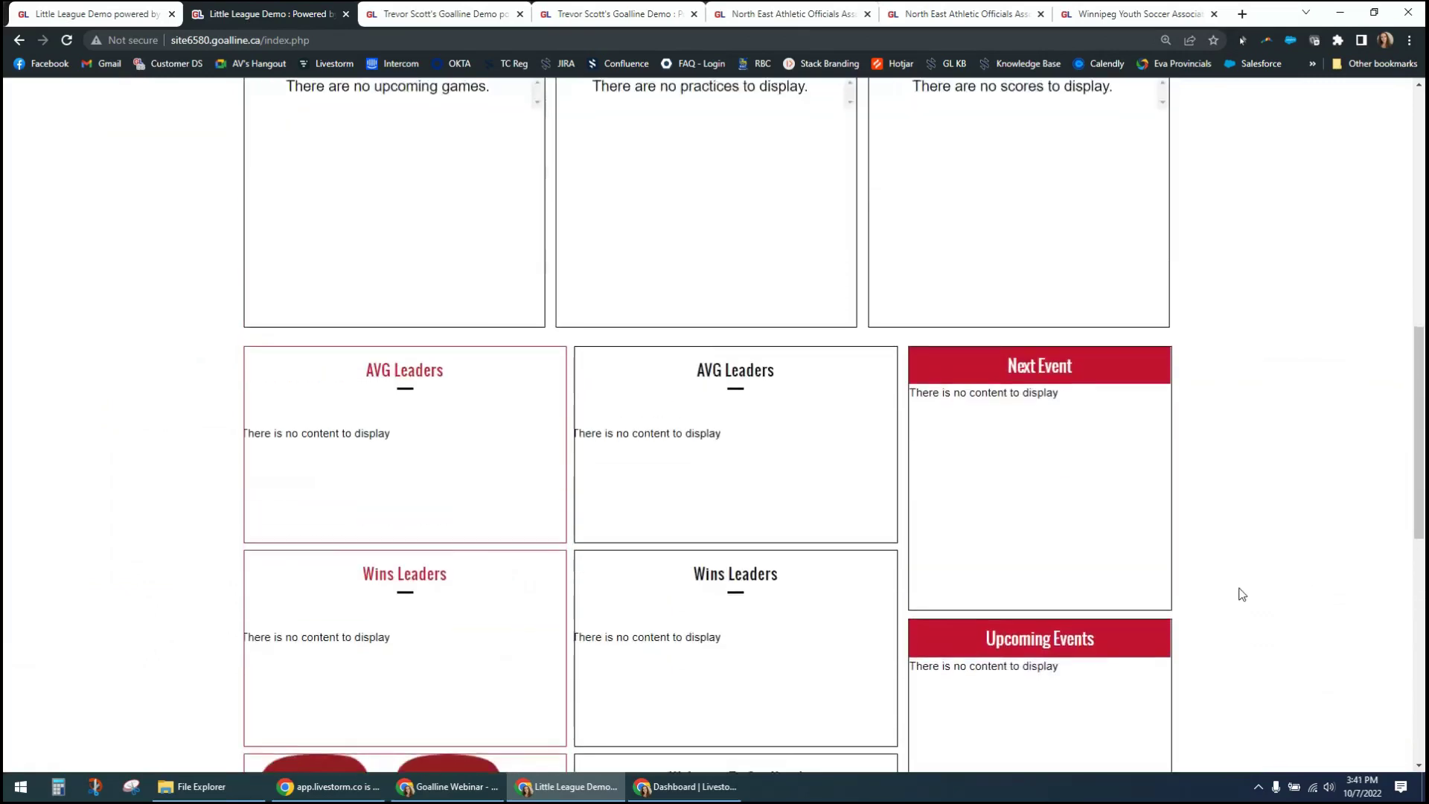
scroll(1241, 590, down, 5)
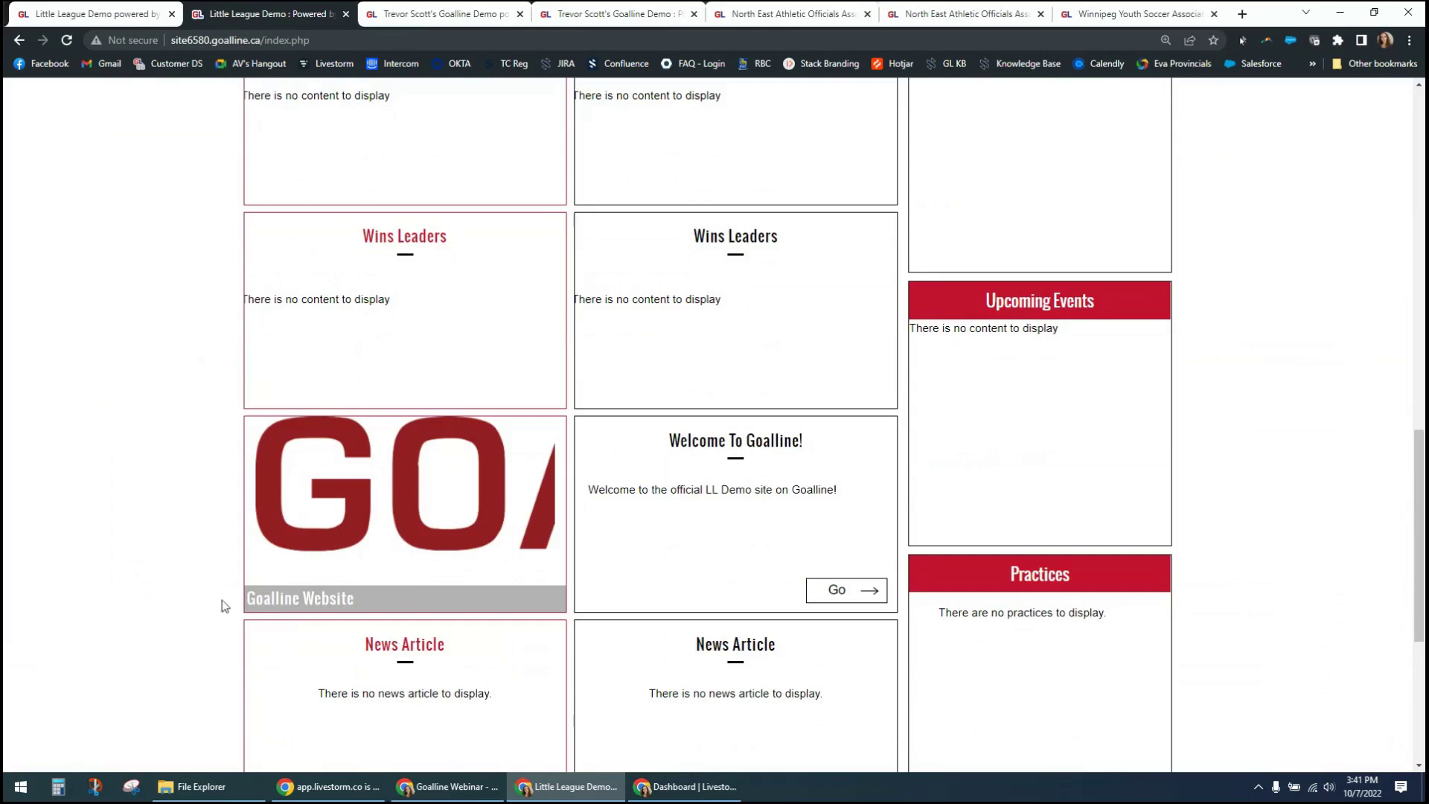
scroll(216, 581, up, 7)
scroll(198, 539, up, 8)
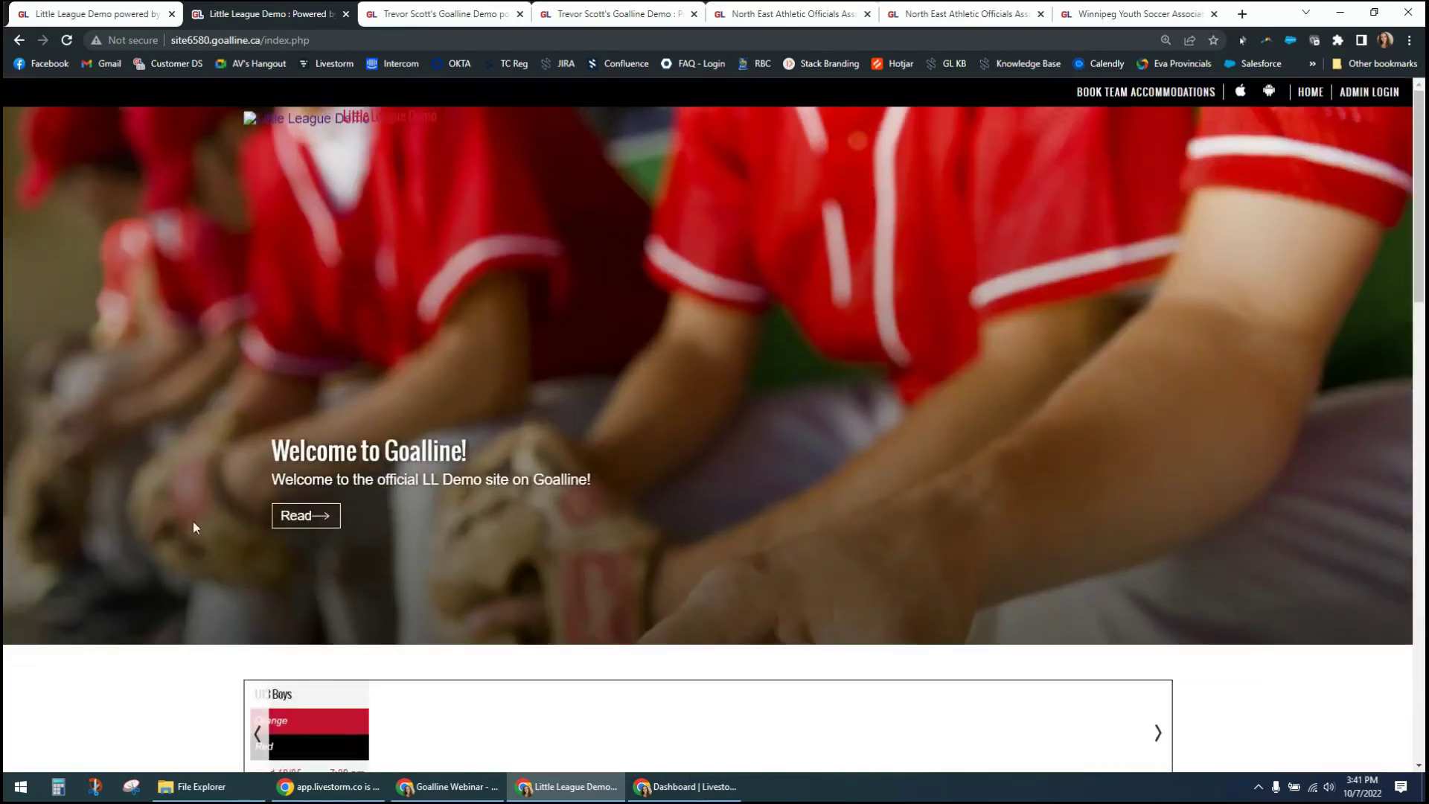
Step: Return to the admin site, open the website's event creation form and look over its fields
click(74, 13)
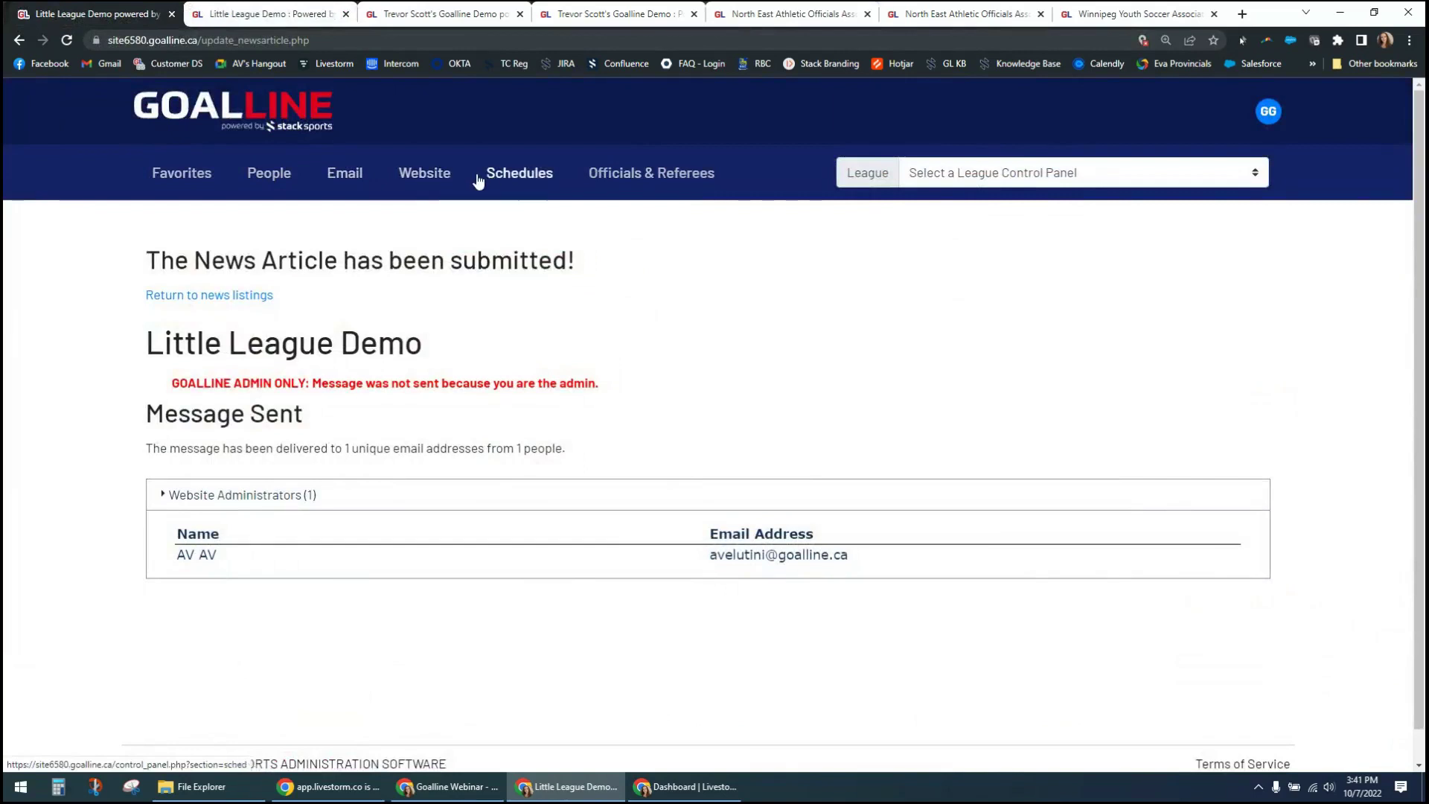
click(418, 175)
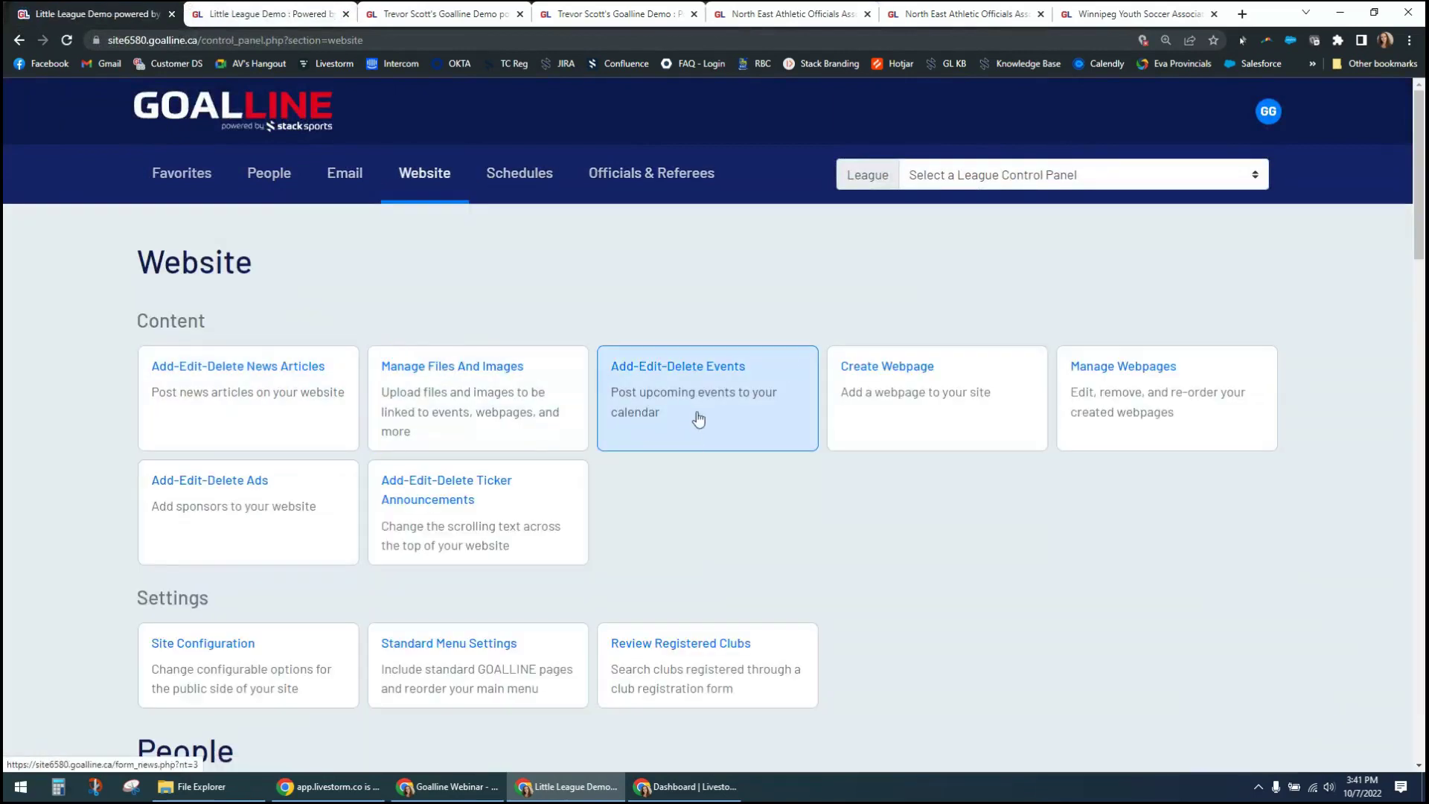
click(681, 418)
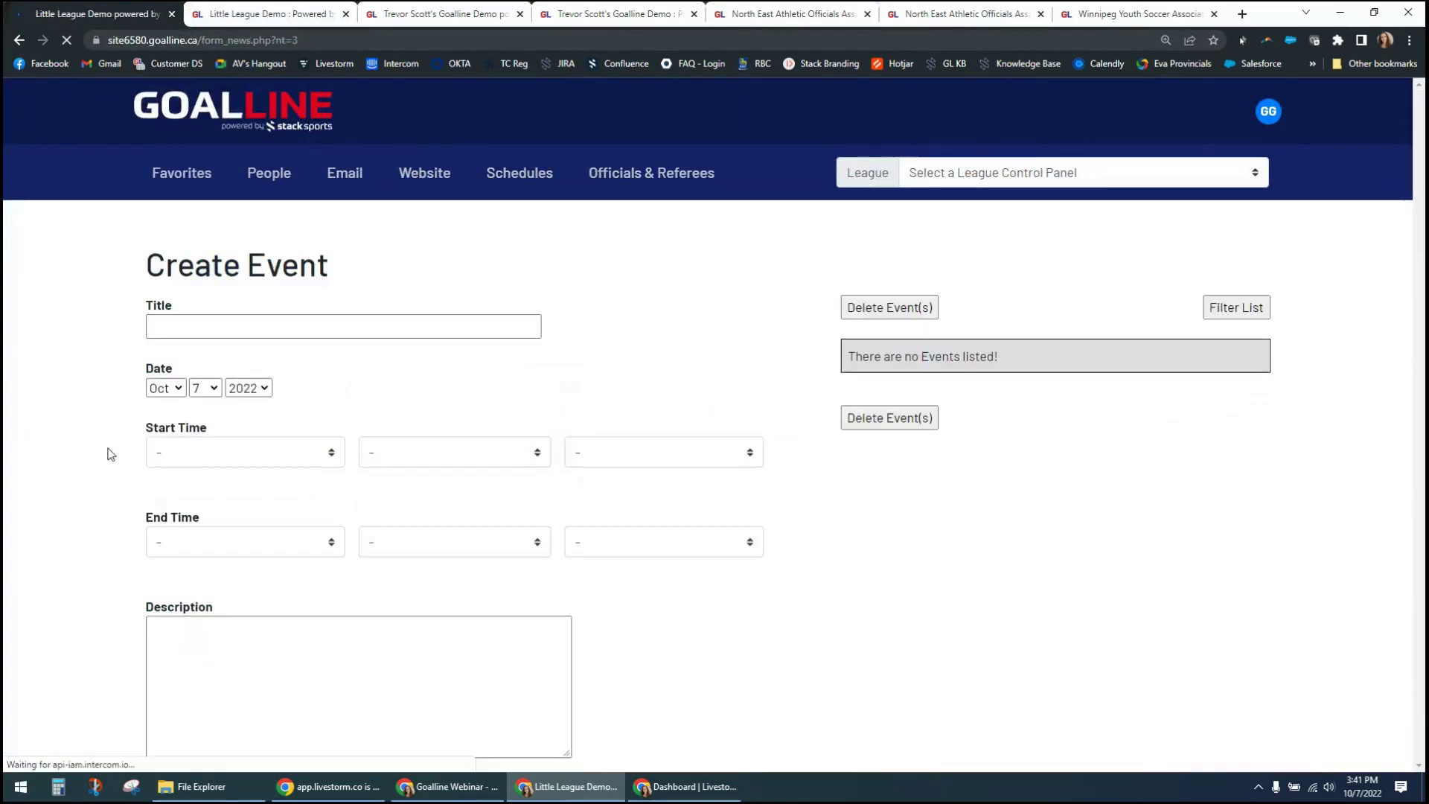
scroll(110, 453, down, 1)
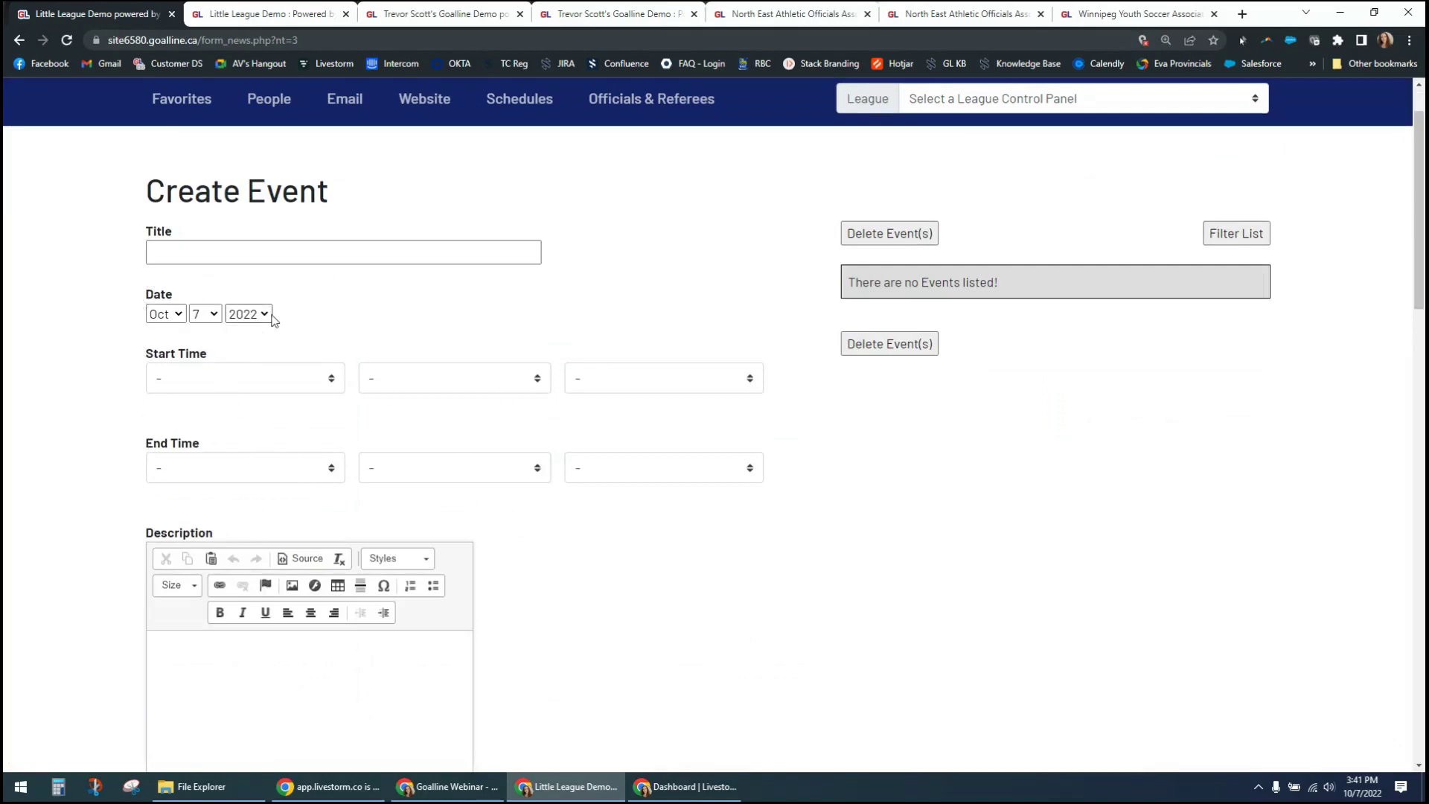
scroll(87, 562, down, 1)
scroll(308, 413, down, 2)
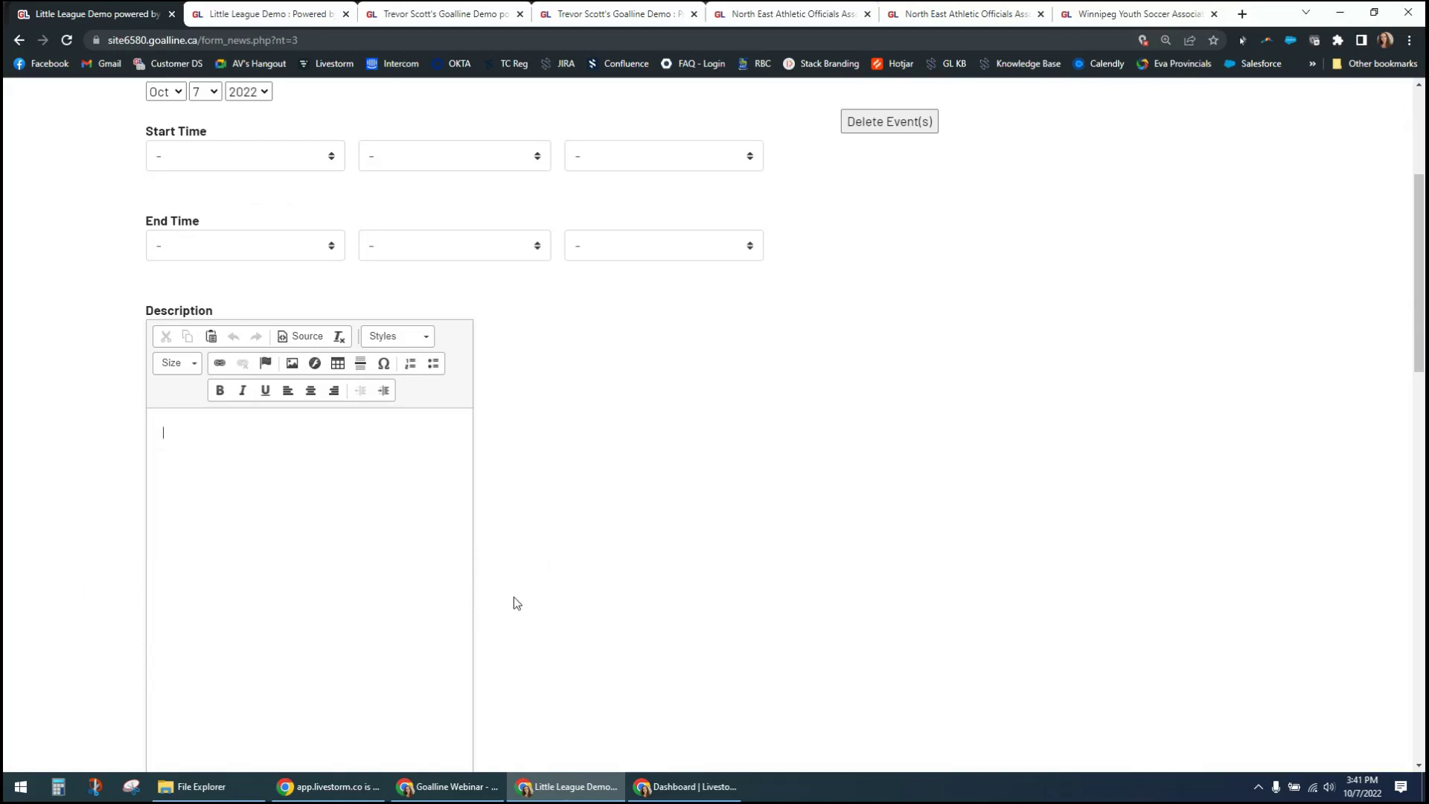
scroll(488, 475, up, 2)
Step: Title the new event "AGM" and set its date to Oct 31, 2022
click(255, 179)
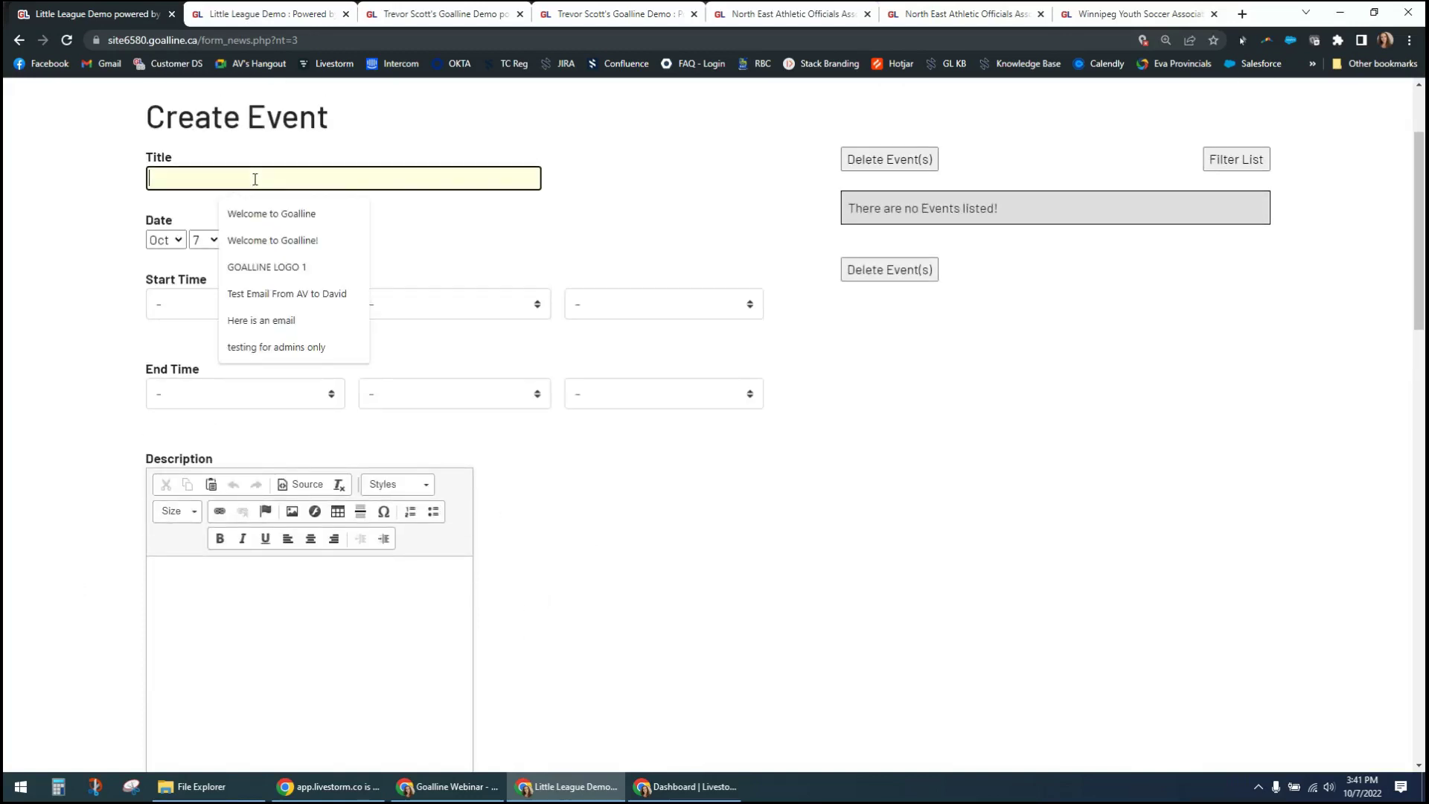
text(AGM)
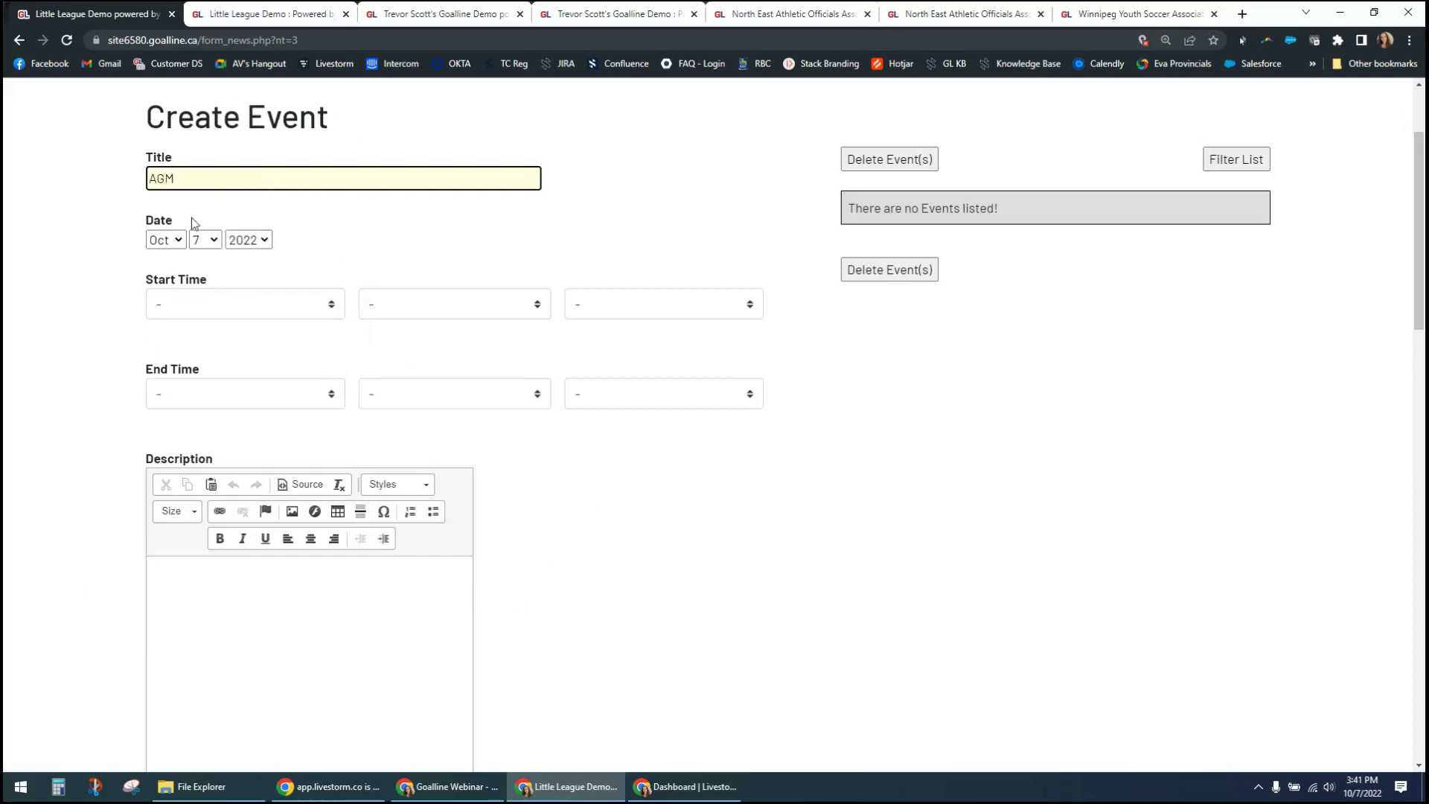
click(205, 240)
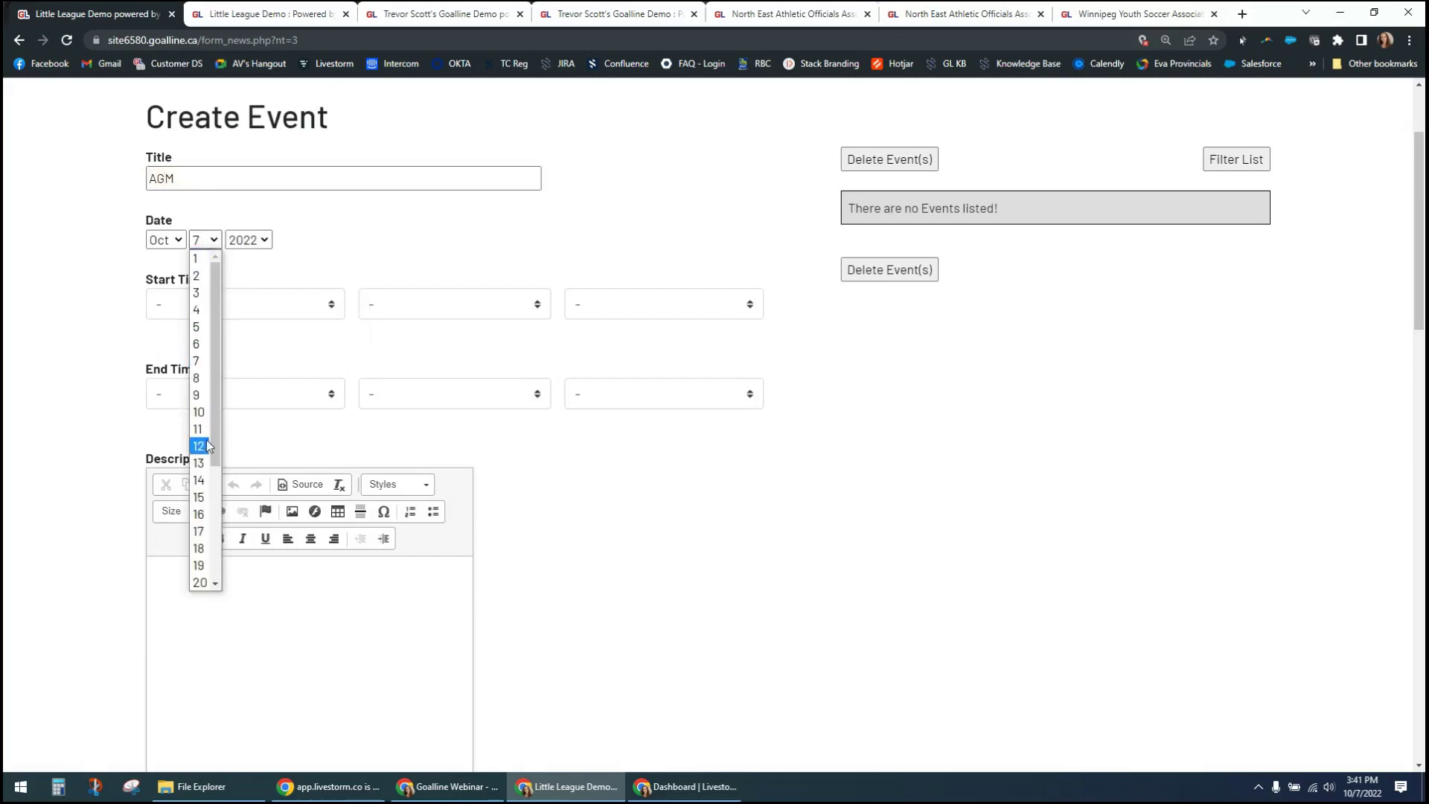
scroll(199, 461, down, 3)
click(200, 582)
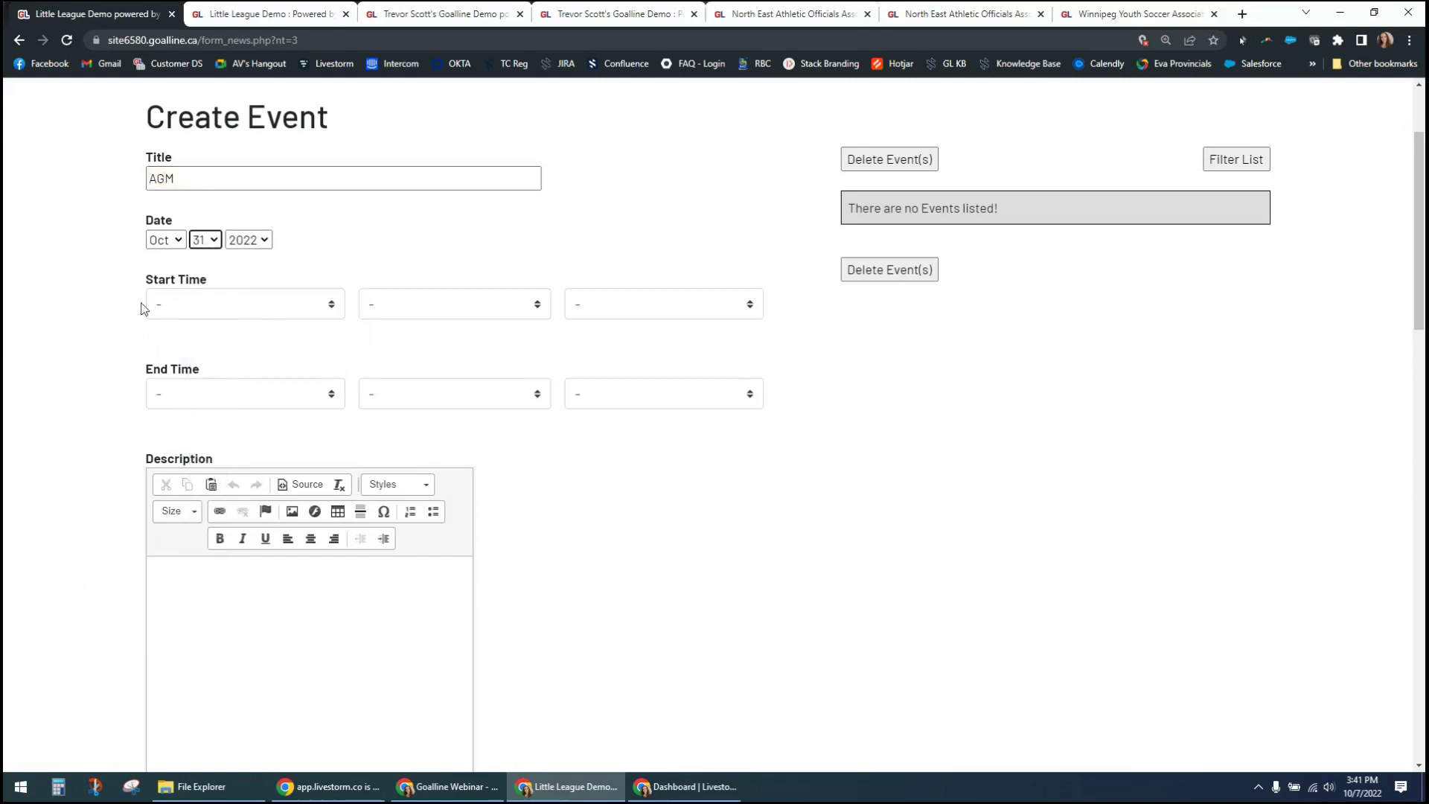
Step: Set the AGM event's start time to 5:00 PM
click(287, 303)
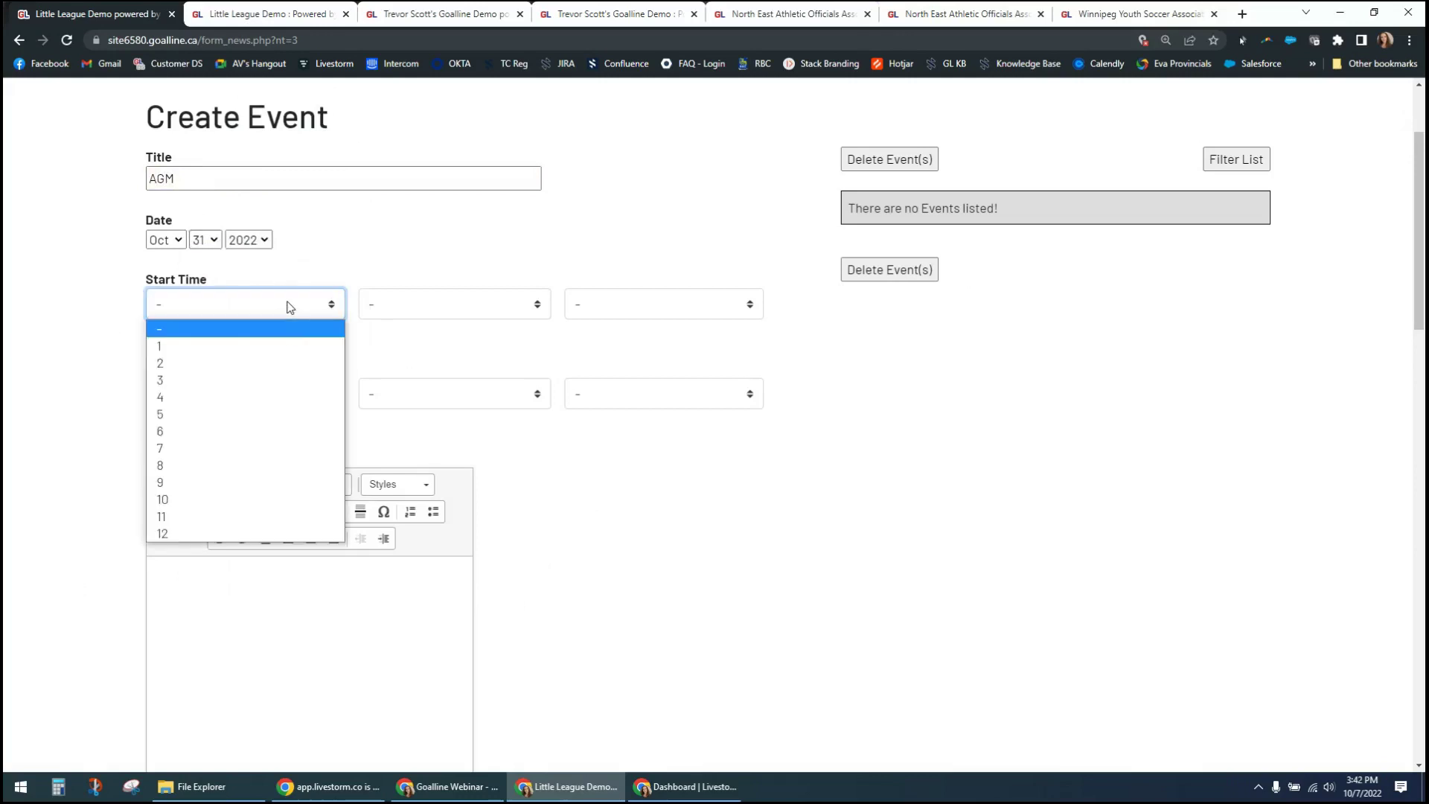
click(249, 415)
click(417, 316)
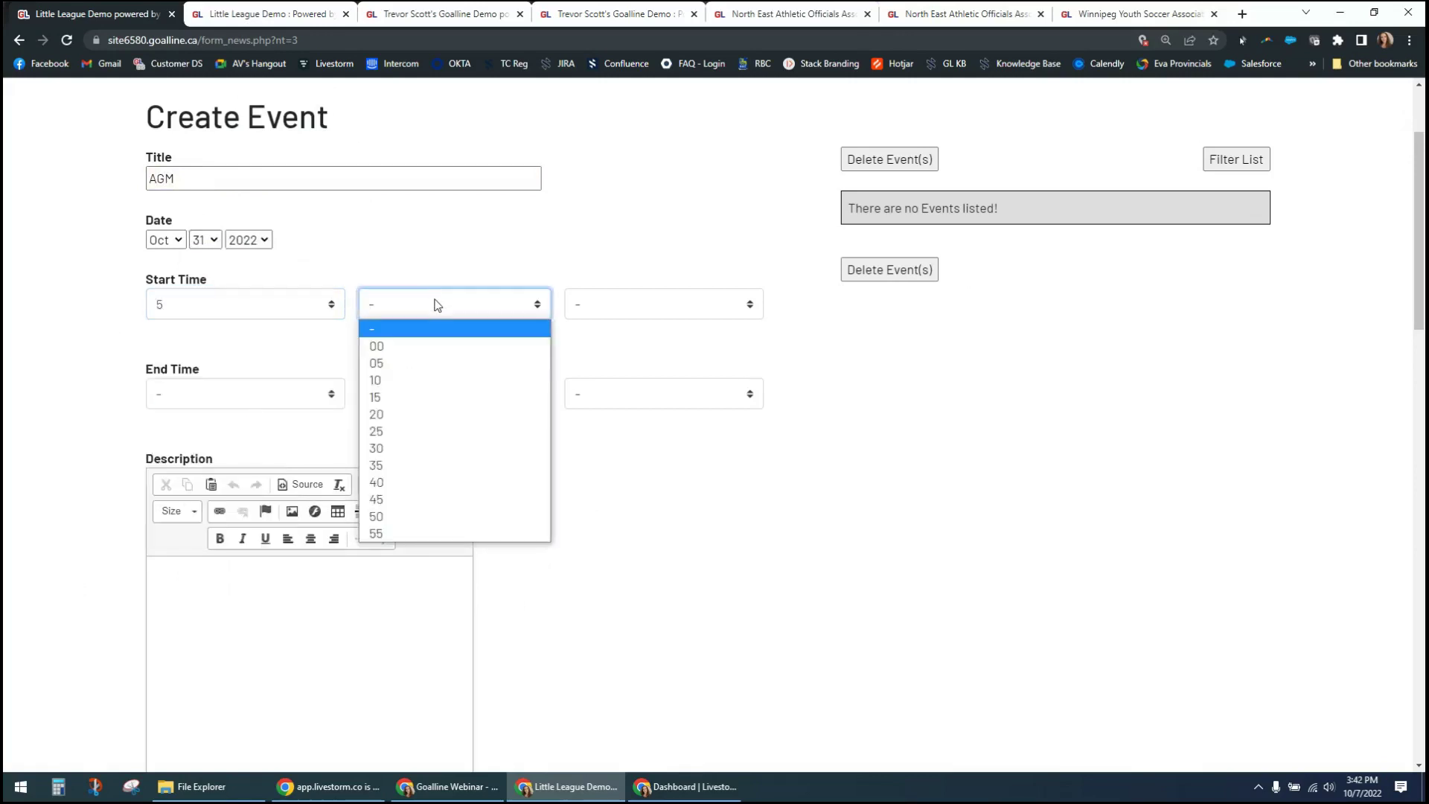
click(440, 340)
click(620, 317)
click(616, 362)
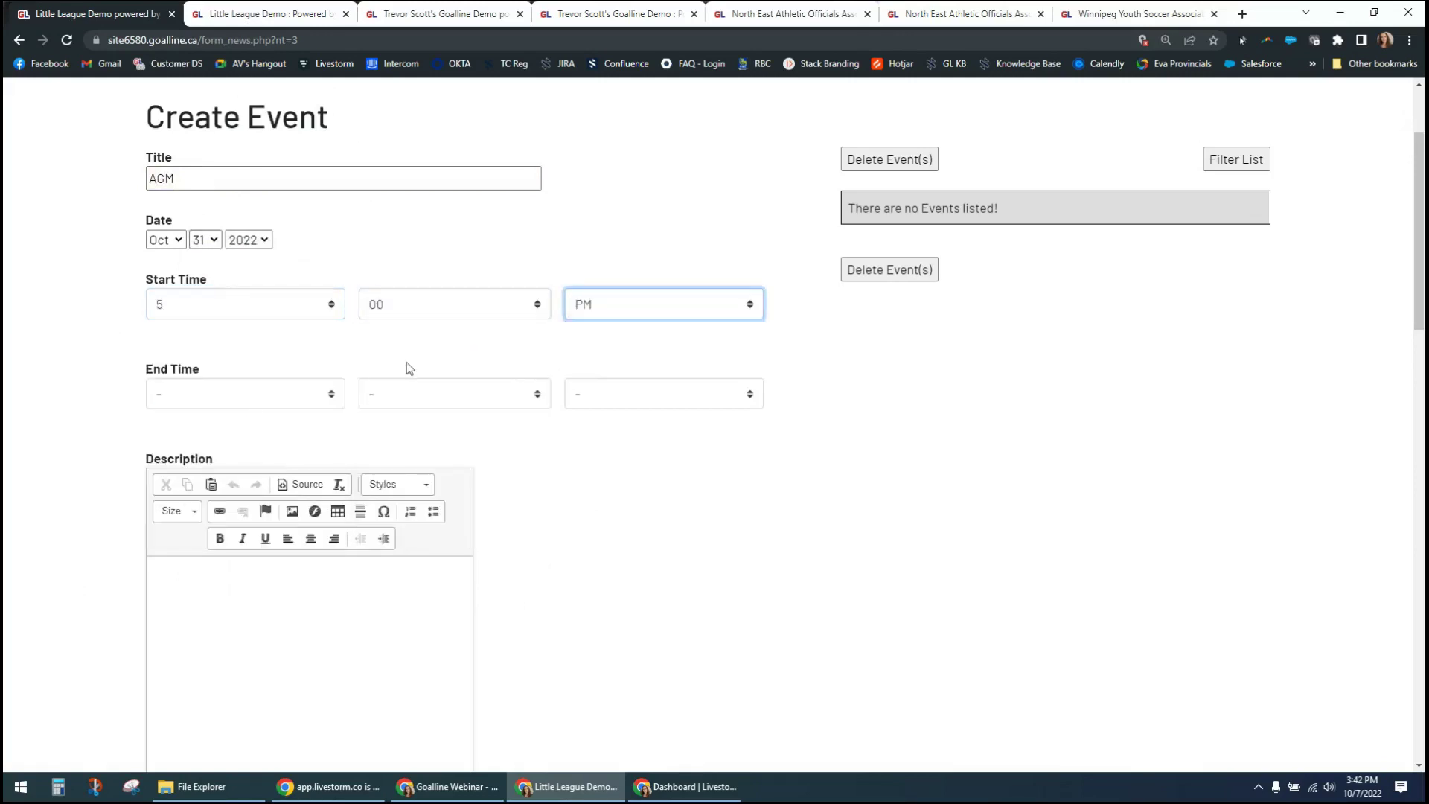
Step: Set the AGM event's end time to 8:00 PM
click(309, 395)
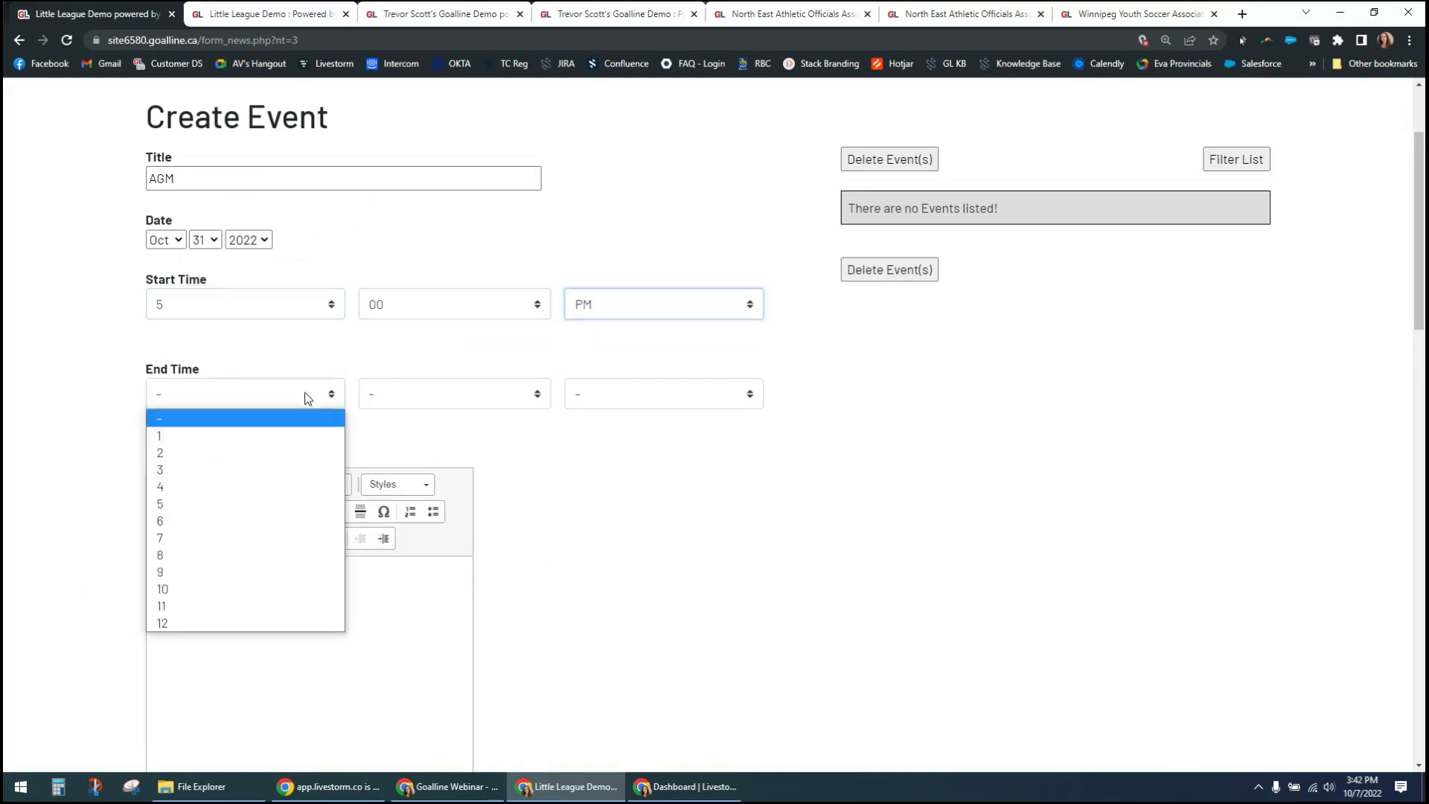
click(238, 555)
click(466, 394)
click(463, 436)
click(592, 393)
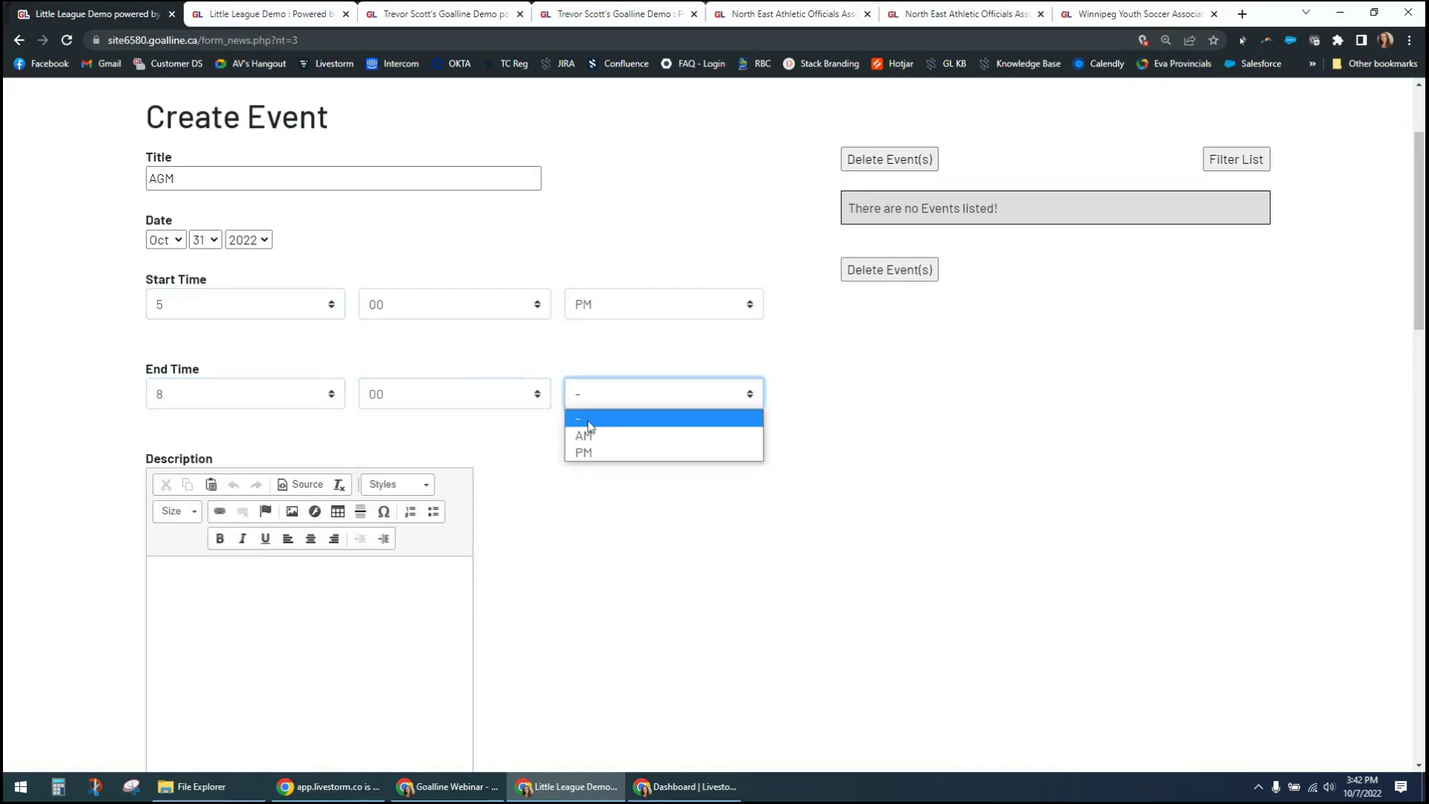
click(593, 452)
Step: Describe the event as "AGM at the facility." and "bring your notebook.", submit it without choosing email recipients, and return to the events form
click(529, 492)
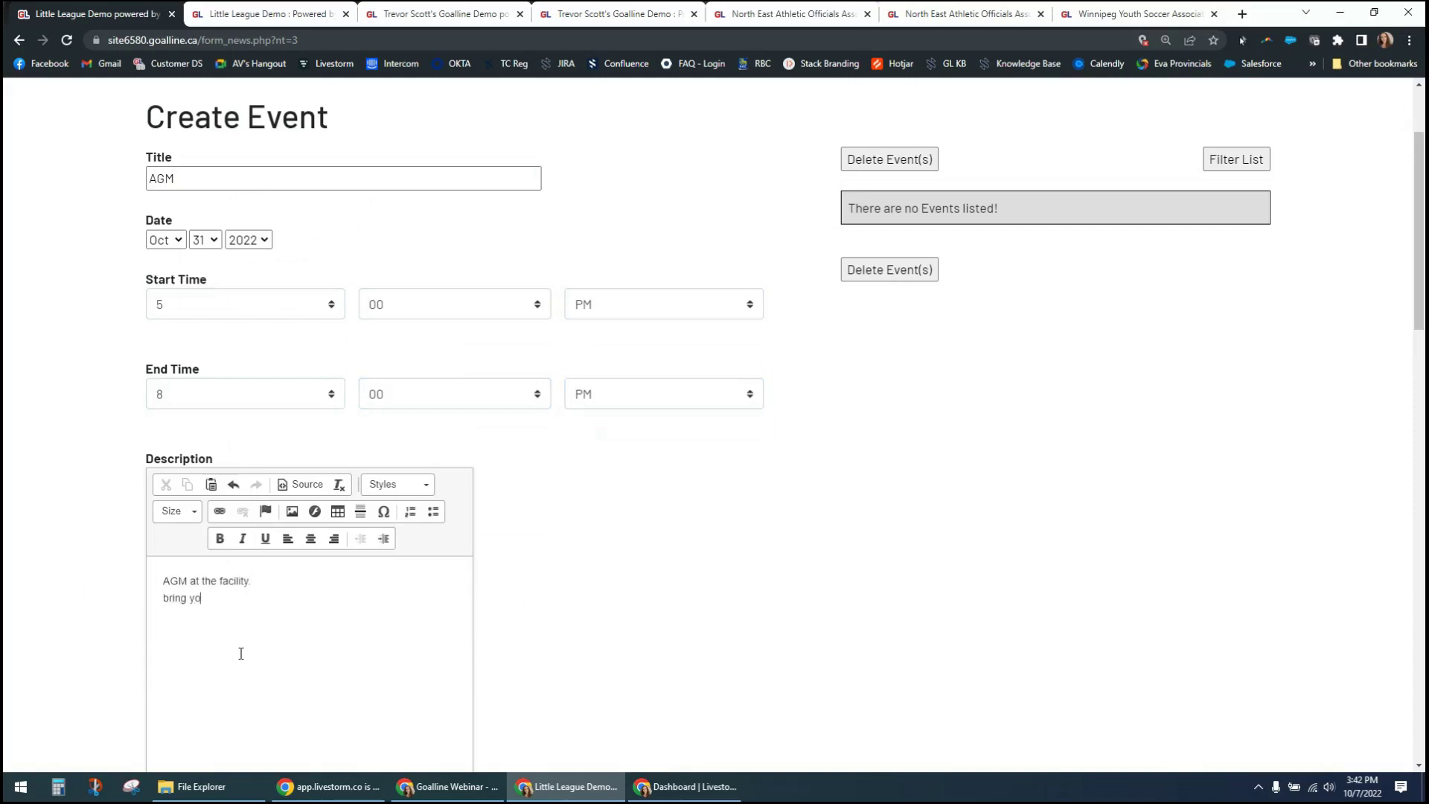
text(ur notebook.)
scroll(238, 662, down, 4)
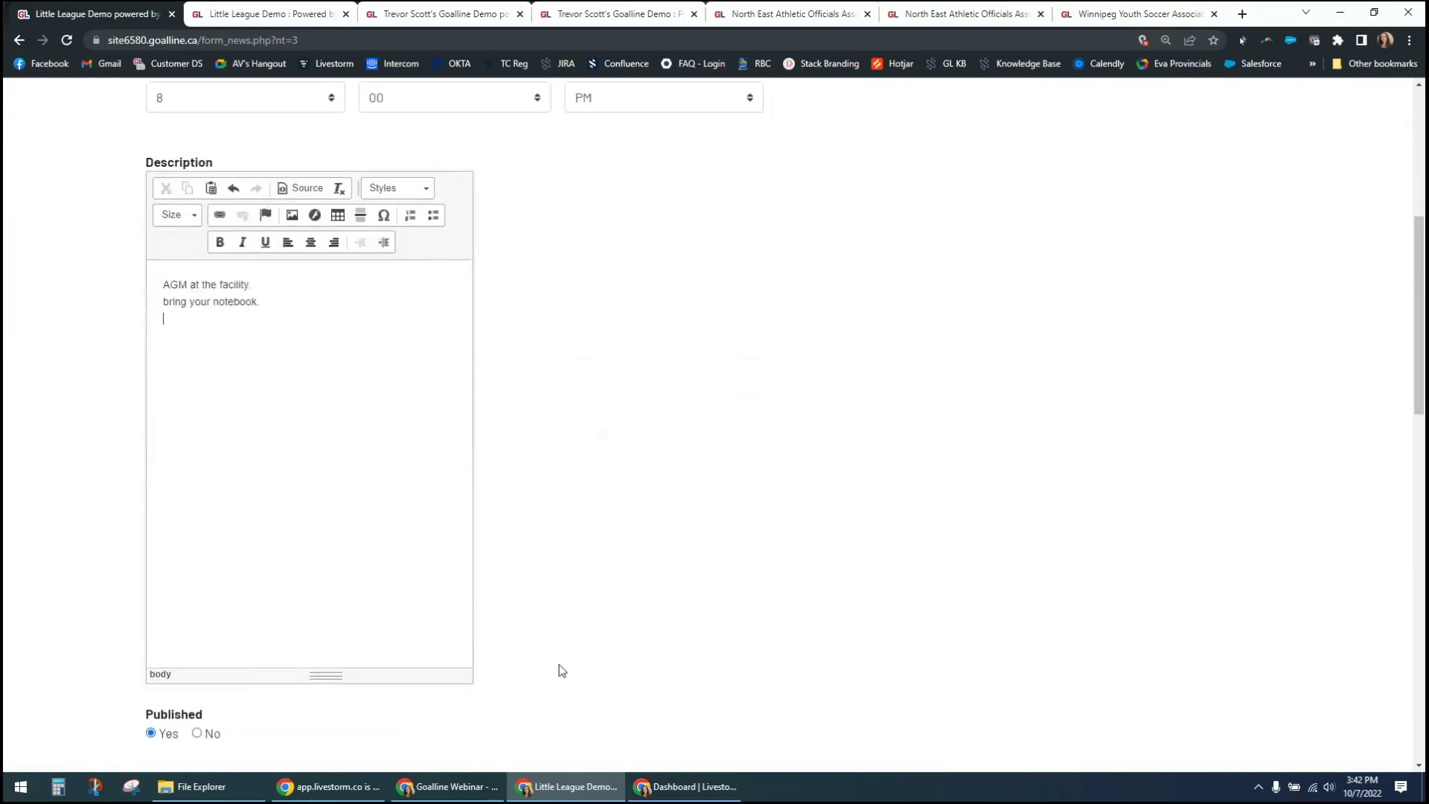
scroll(562, 670, down, 4)
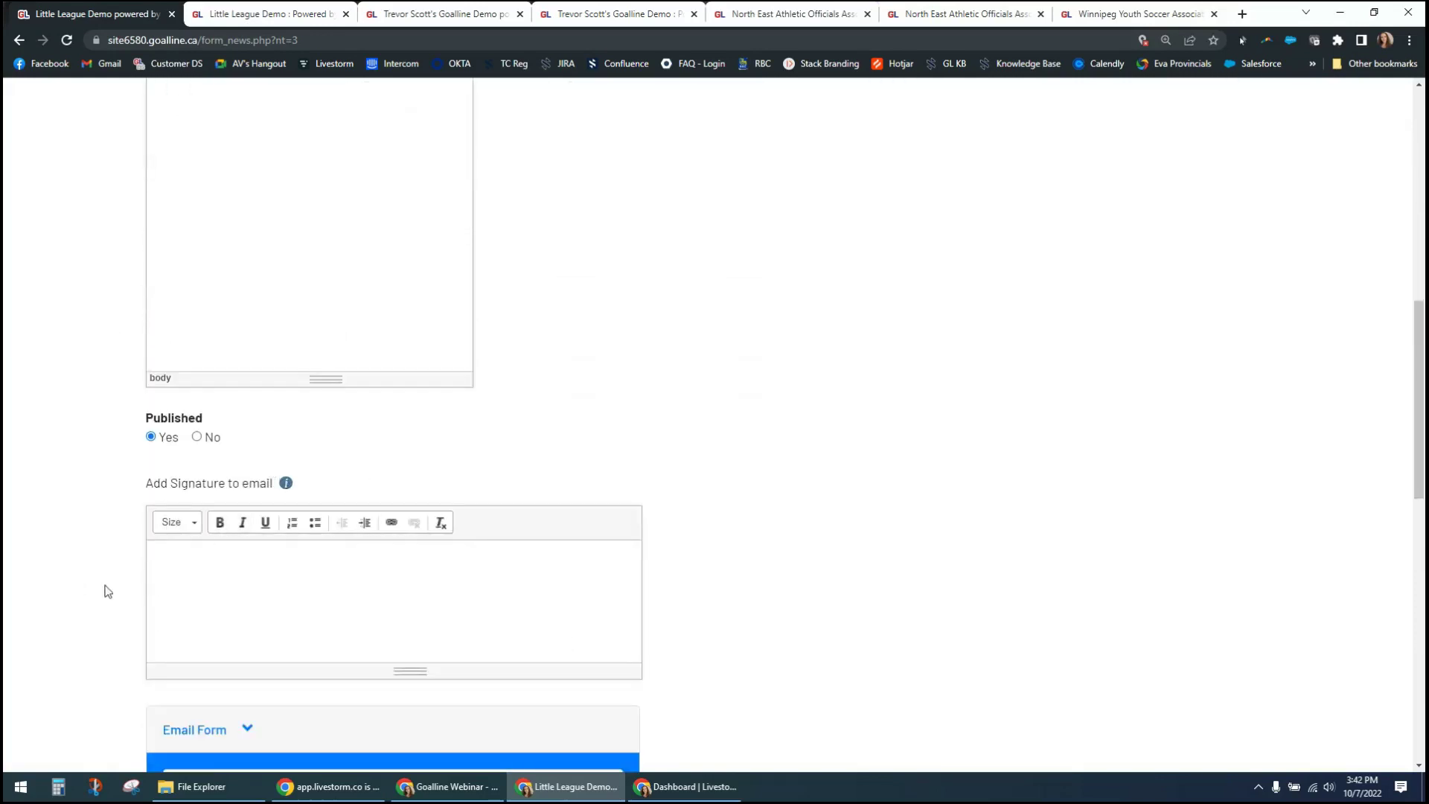
scroll(104, 599, down, 4)
scroll(101, 612, down, 4)
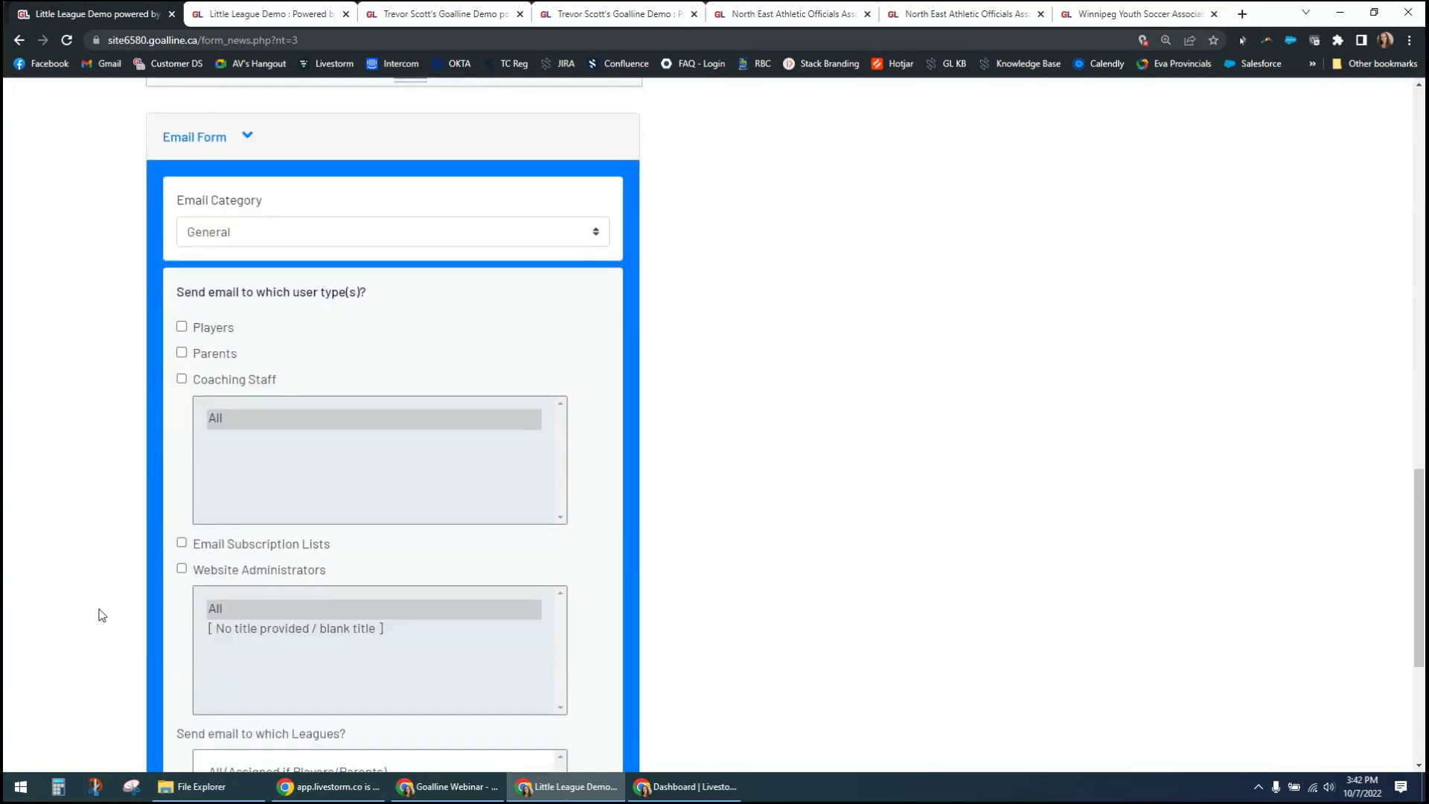
scroll(101, 610, down, 4)
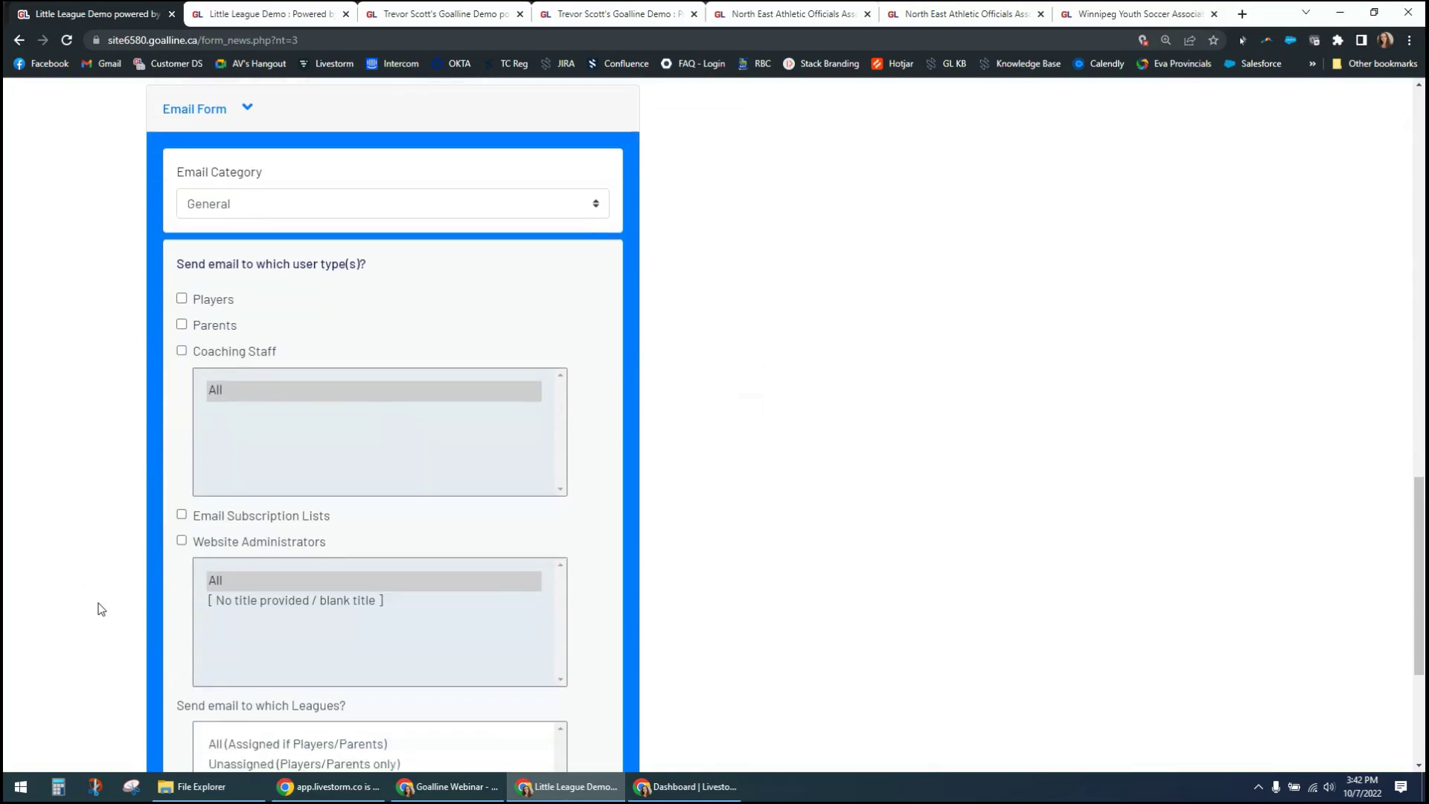
click(169, 682)
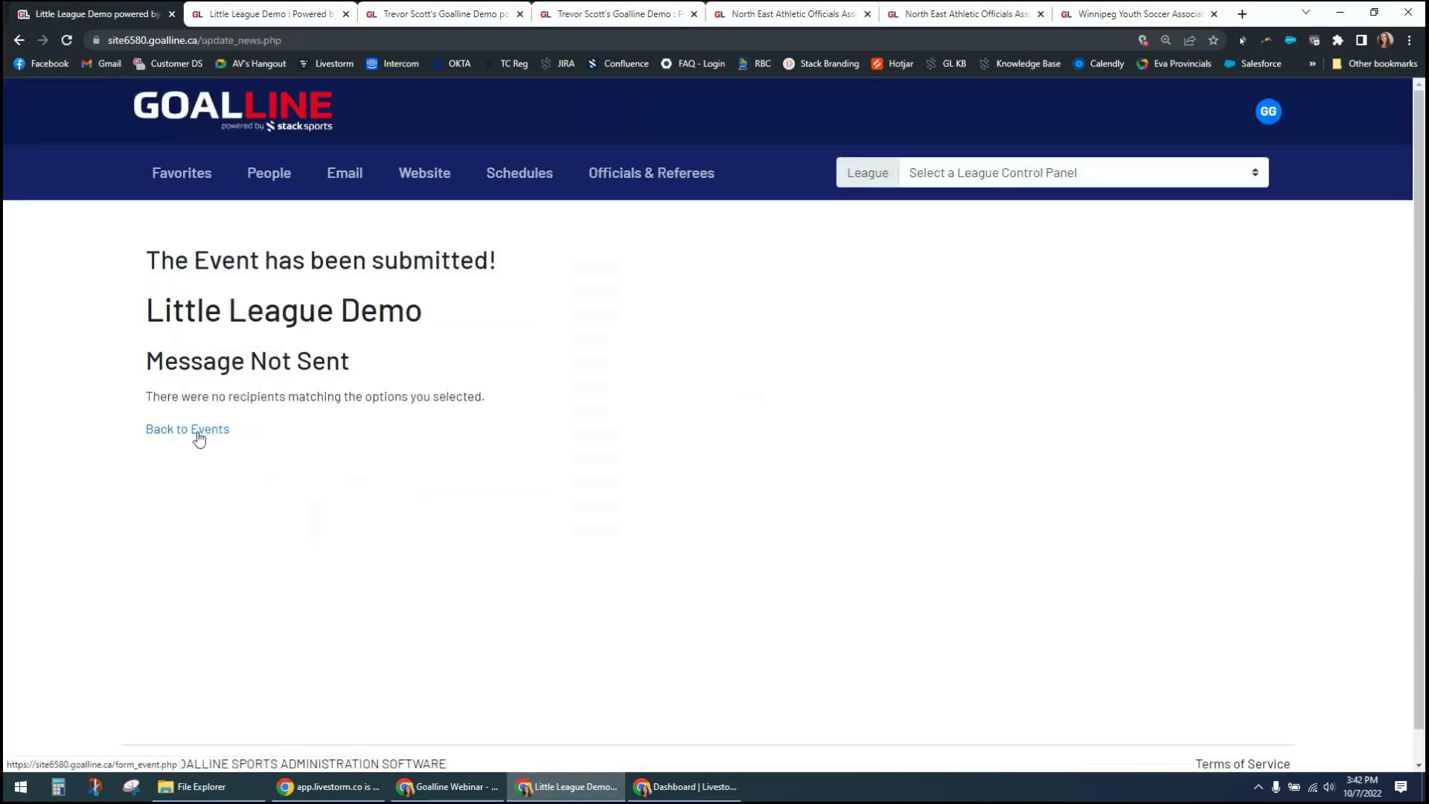
click(198, 435)
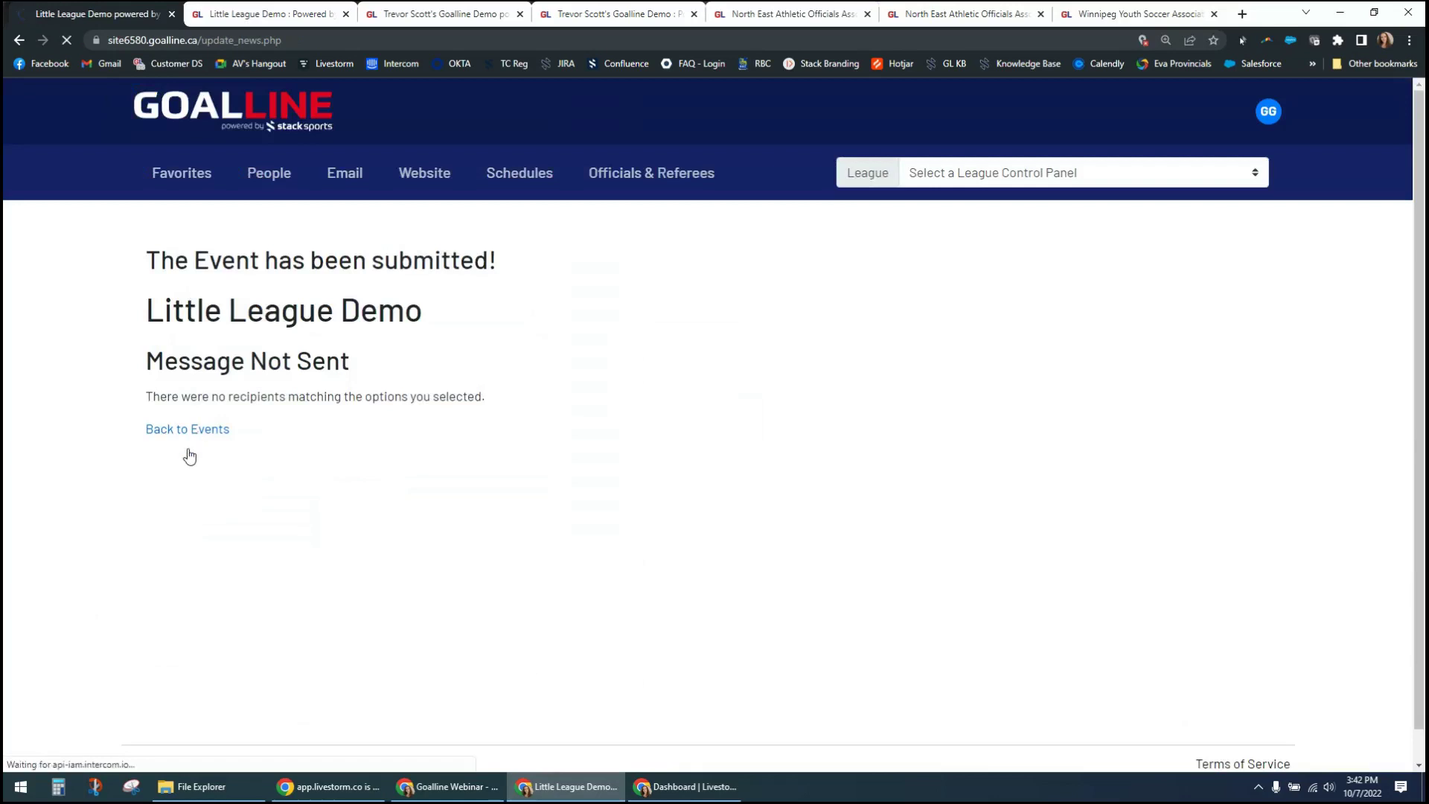
Step: Reload the public Little League Demo home page and view the AGM event's details from the Next Event box
click(233, 13)
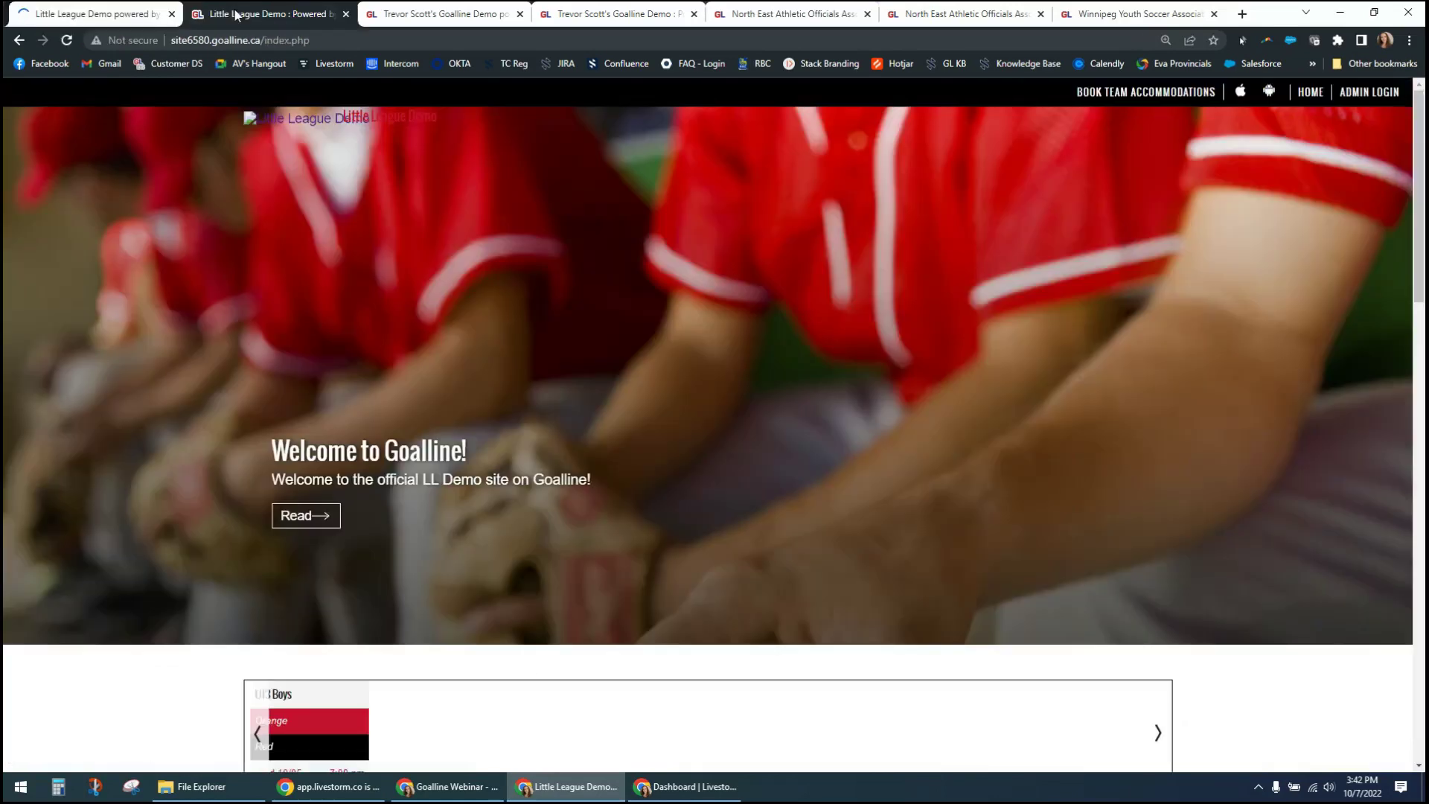
click(288, 117)
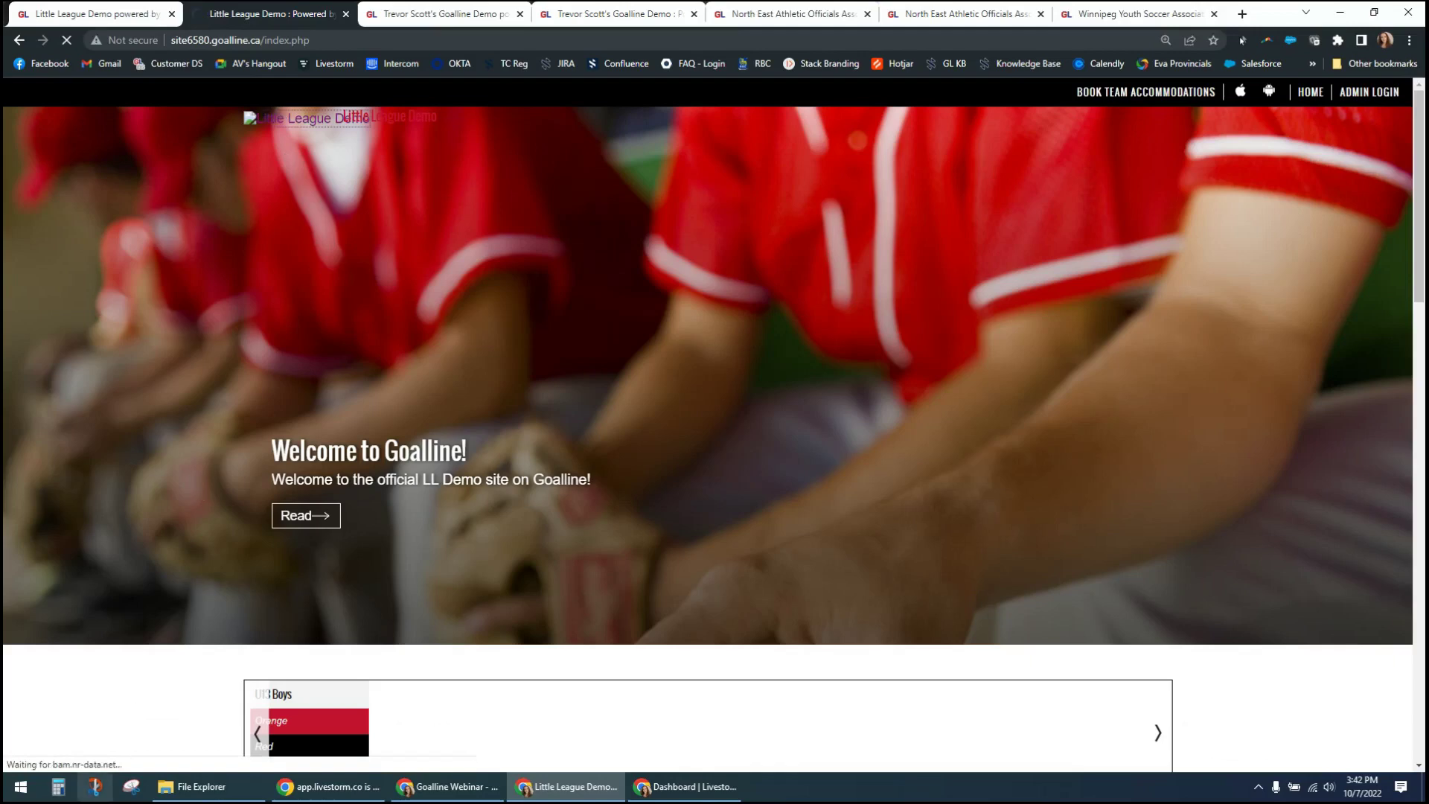
scroll(176, 698, down, 10)
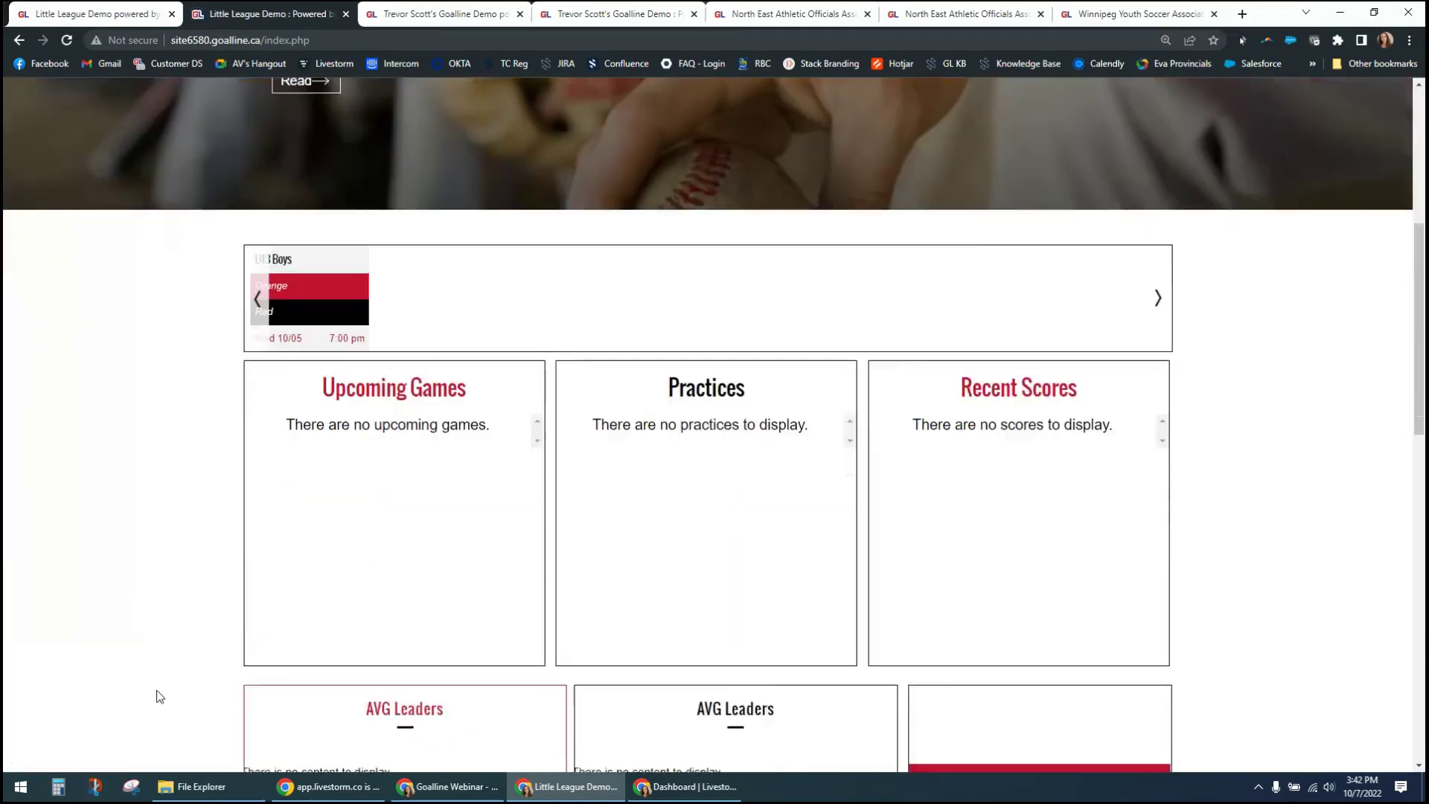
scroll(159, 696, down, 1)
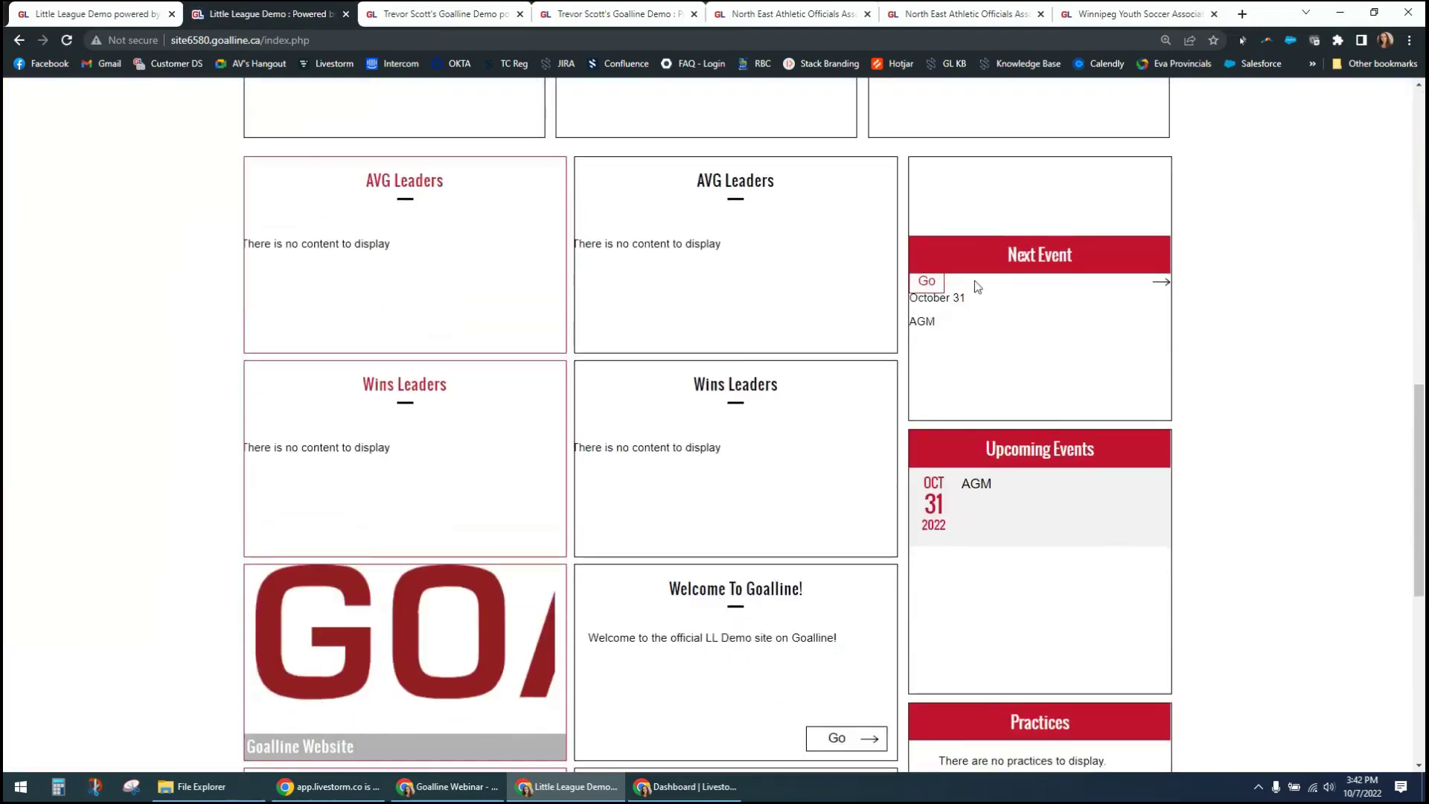
click(927, 285)
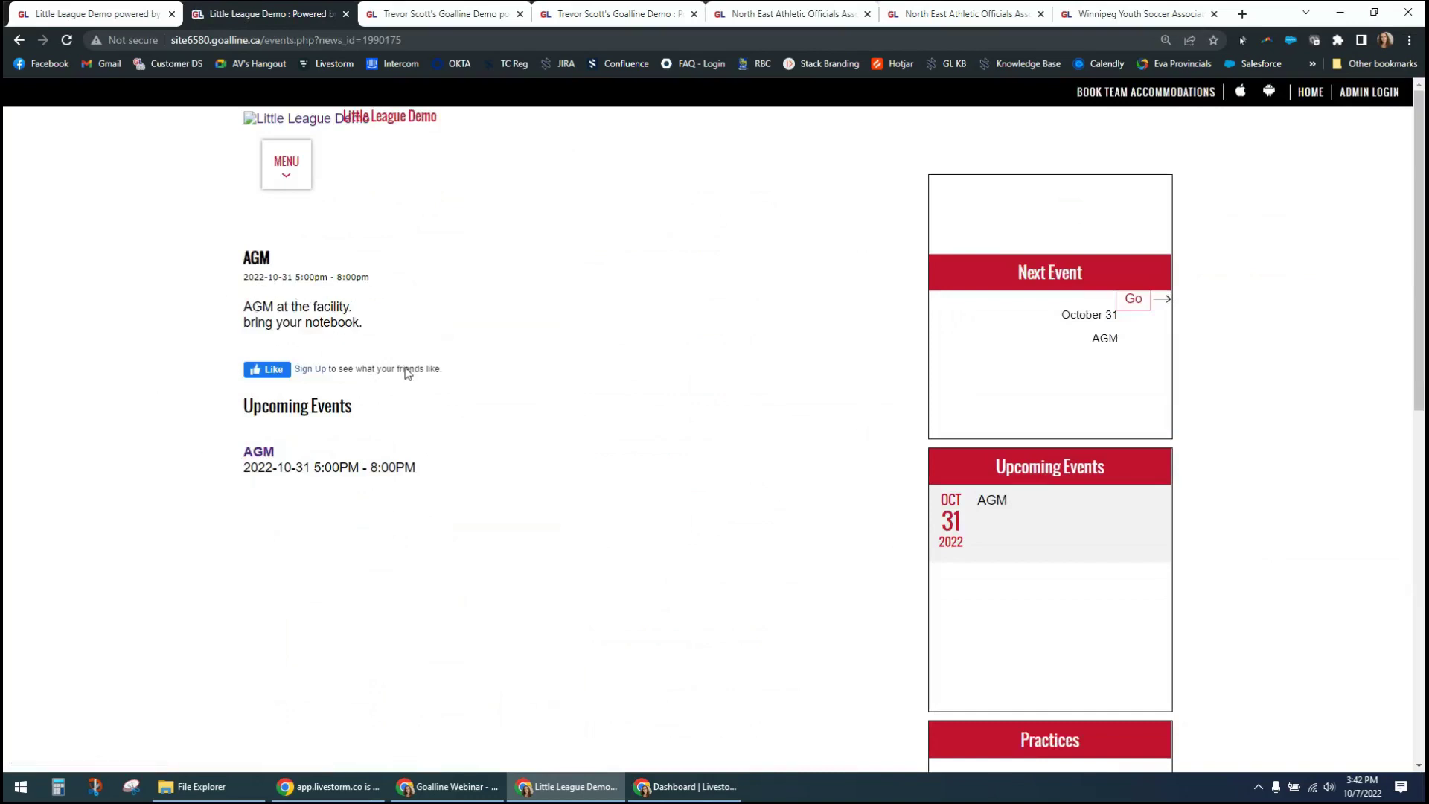
Step: Go back to the public home page, view the AGM event from the Upcoming Events box, and return home
click(313, 118)
click(1419, 590)
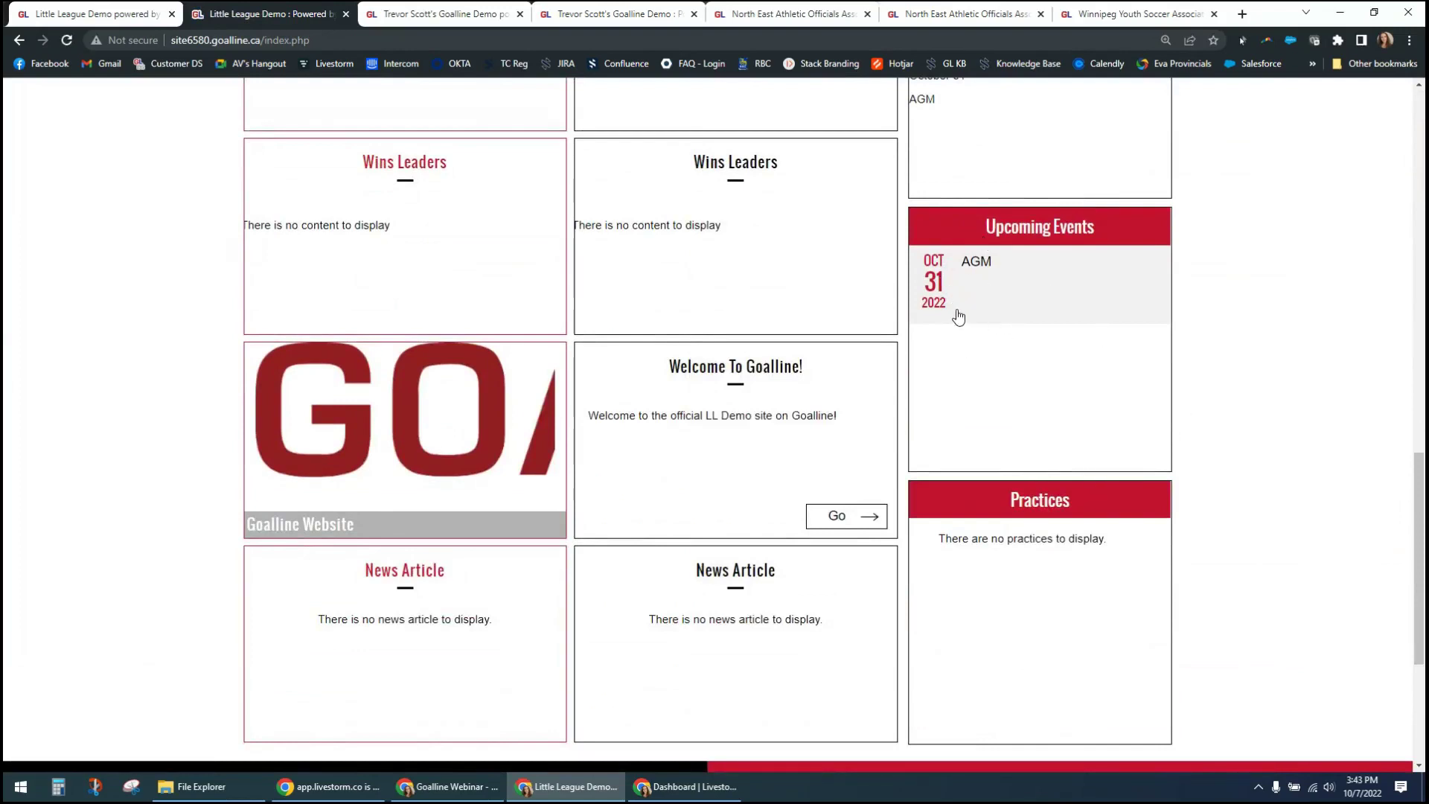
click(929, 291)
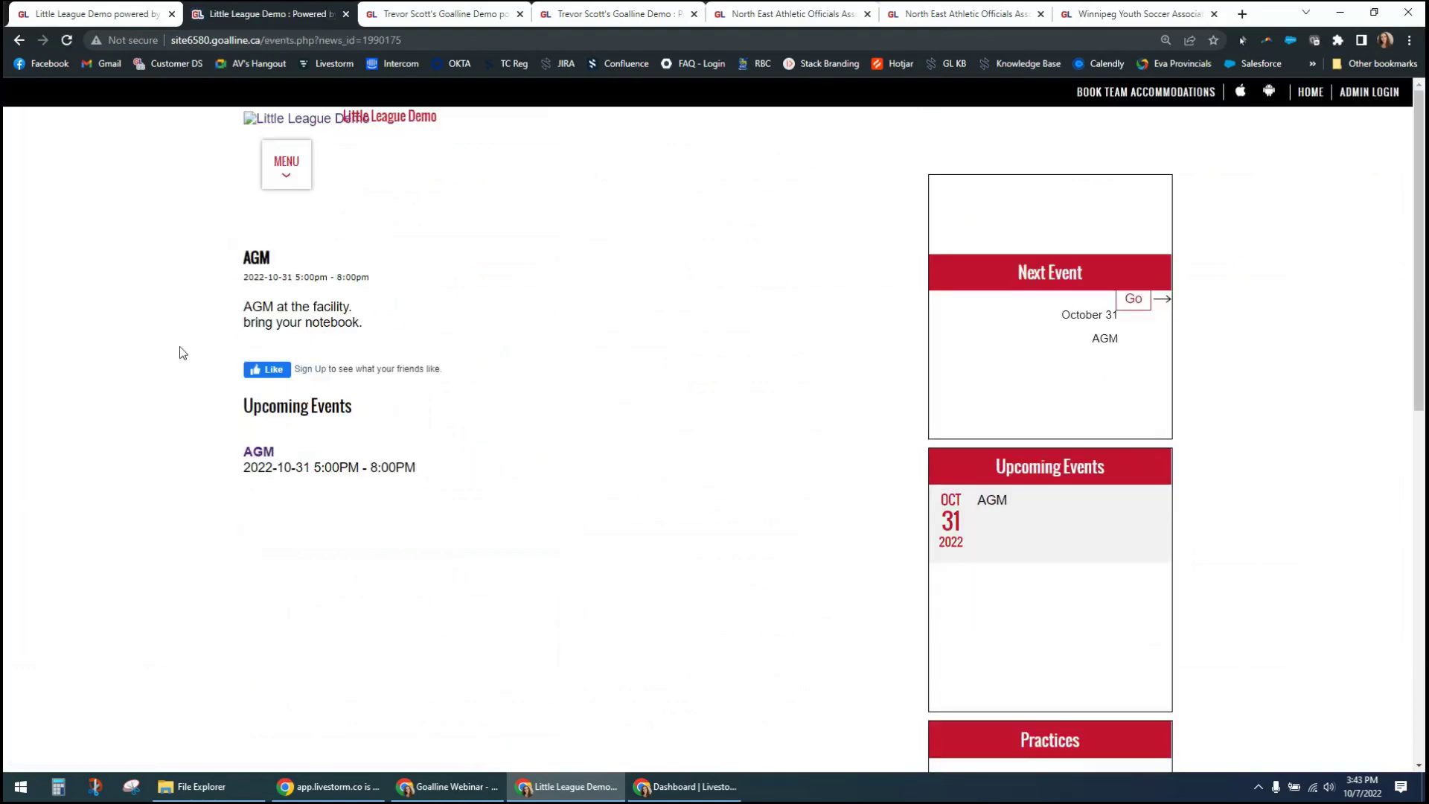
click(276, 124)
Step: Return to the admin site, start creating a new webpage in the website section, and title it "About Us"
click(136, 16)
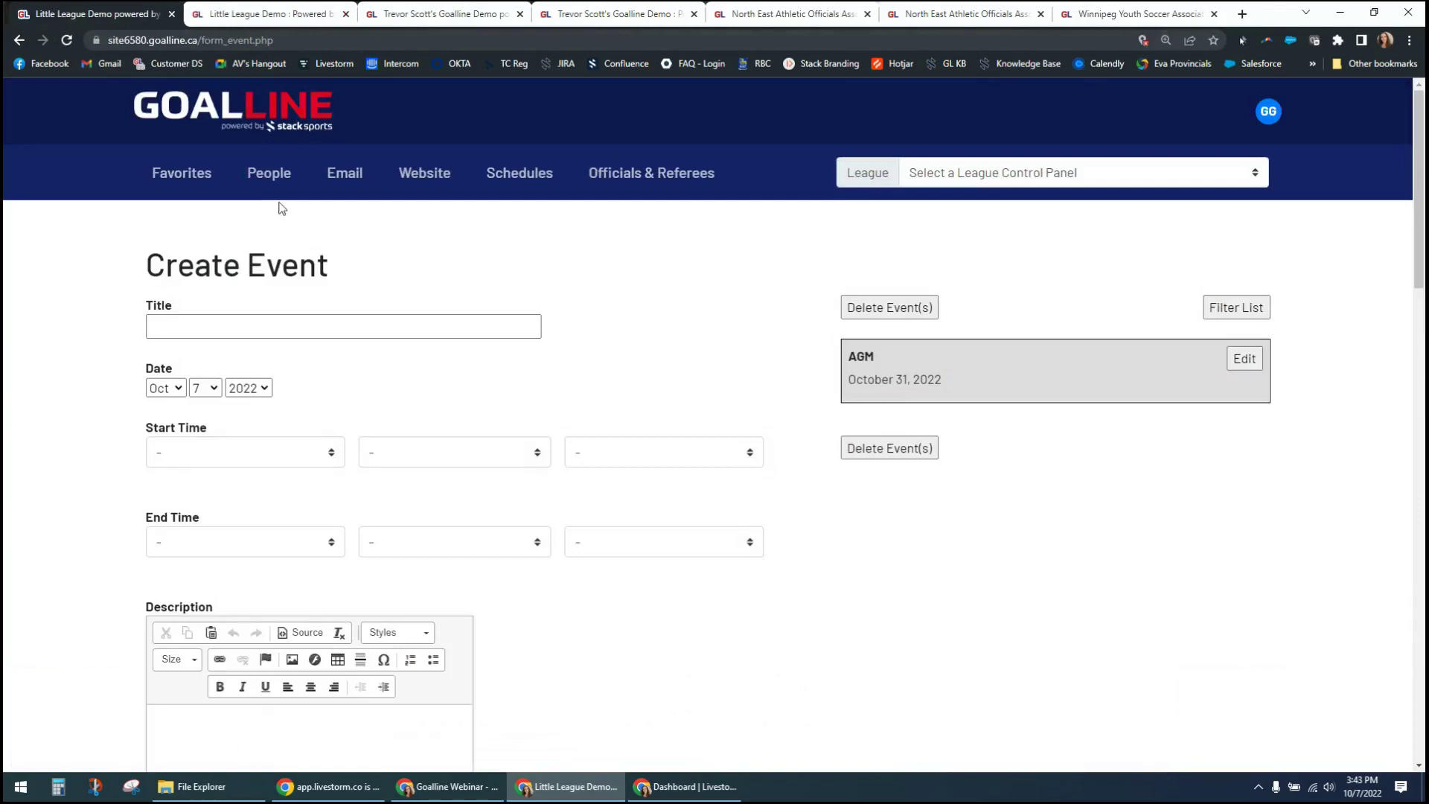
click(420, 176)
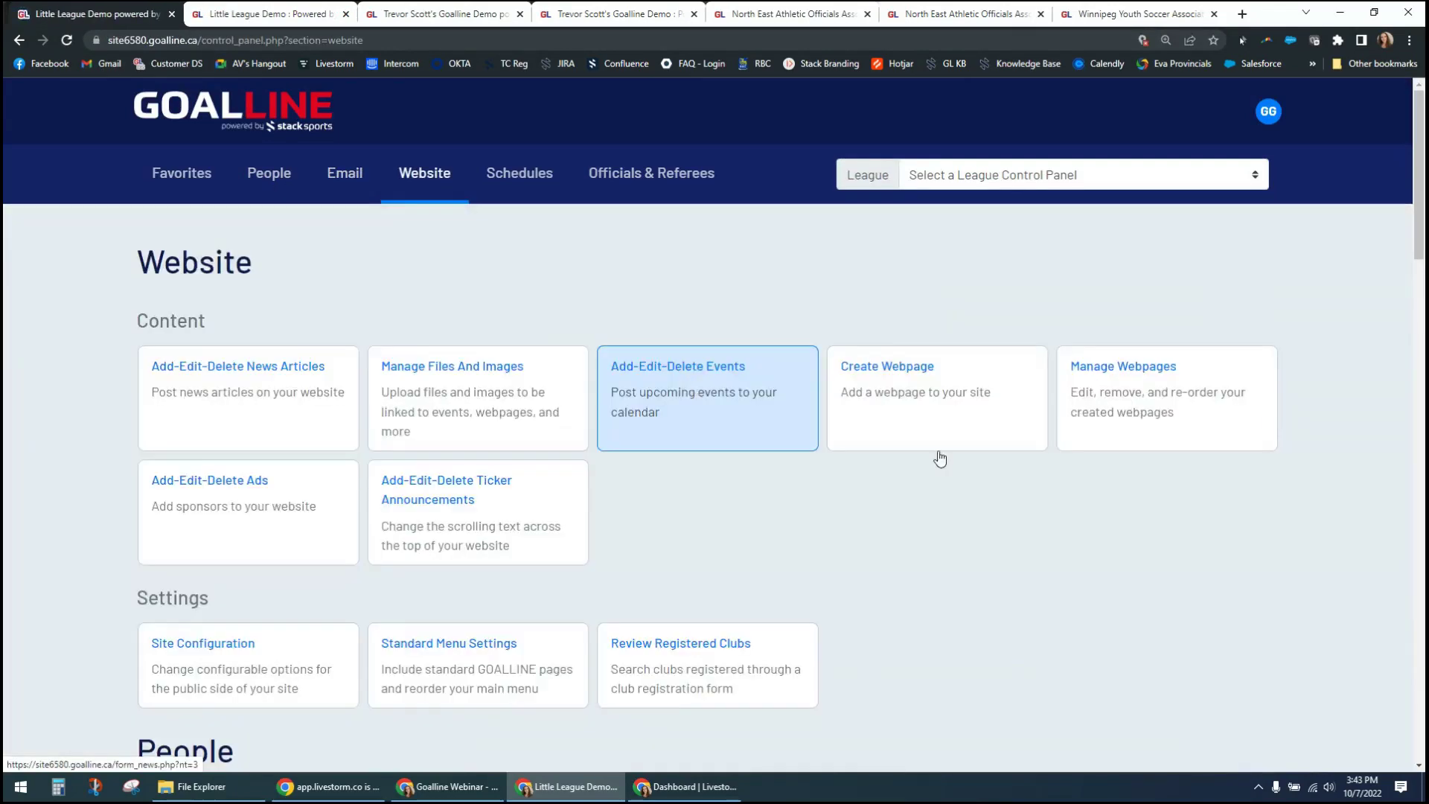
click(1120, 408)
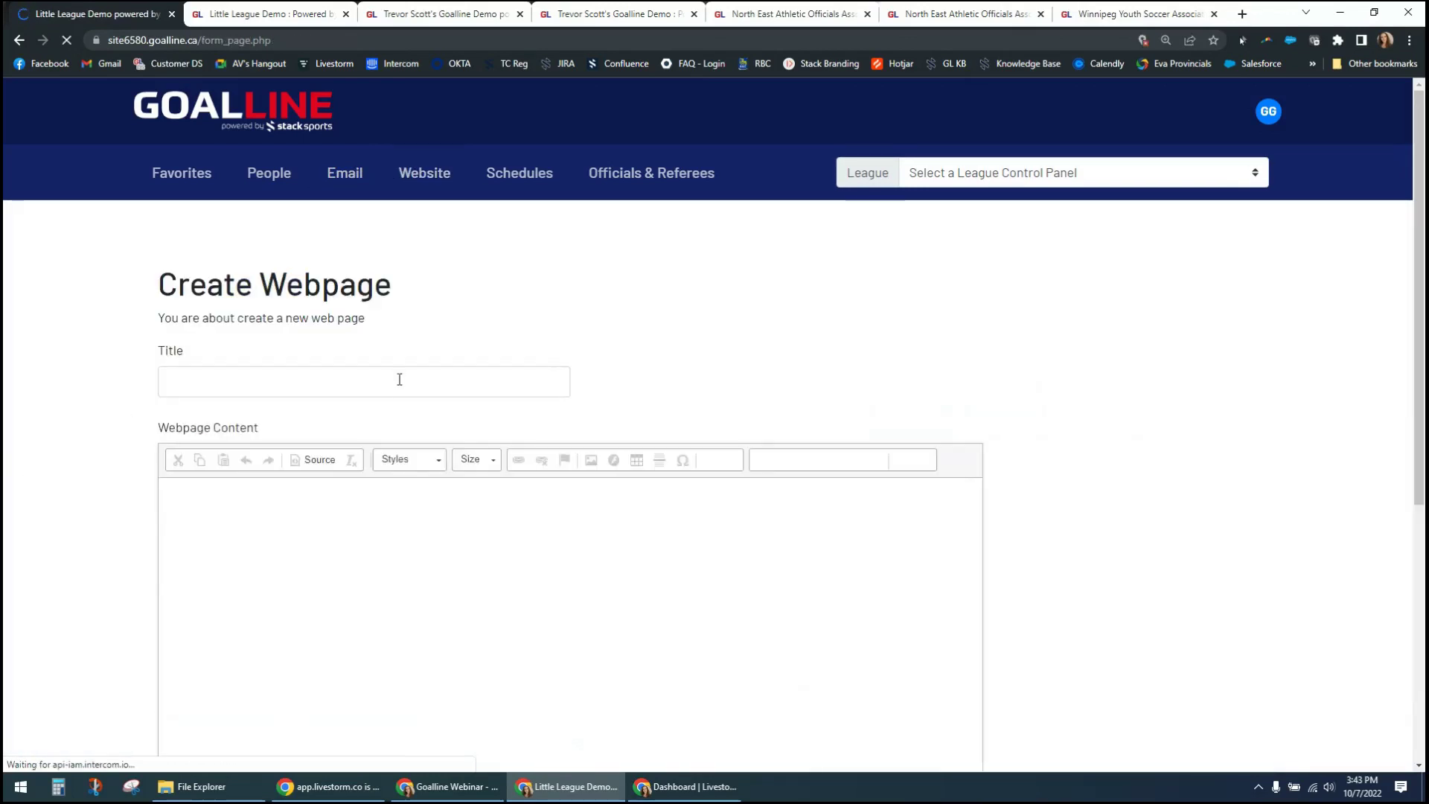
click(398, 381)
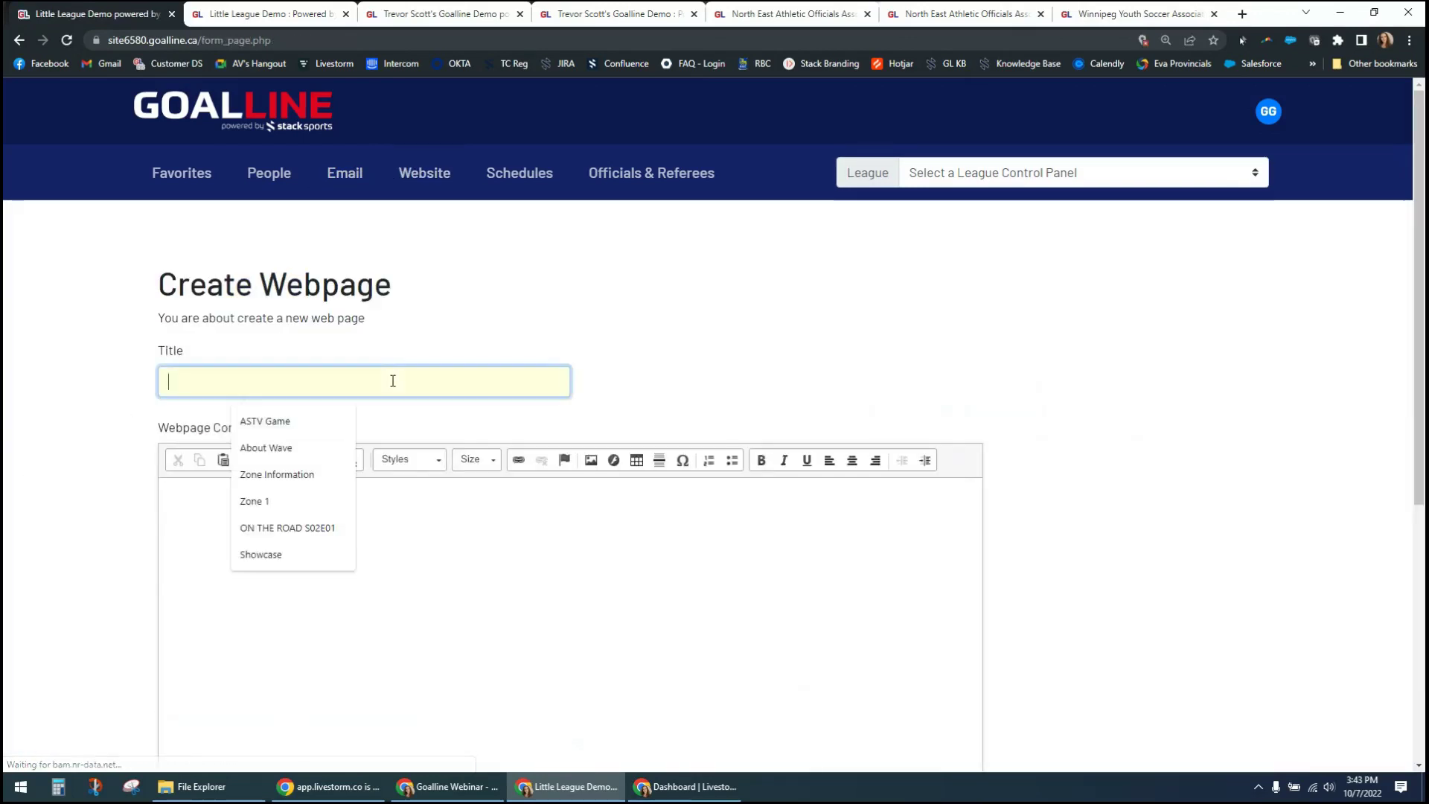
text(About Us)
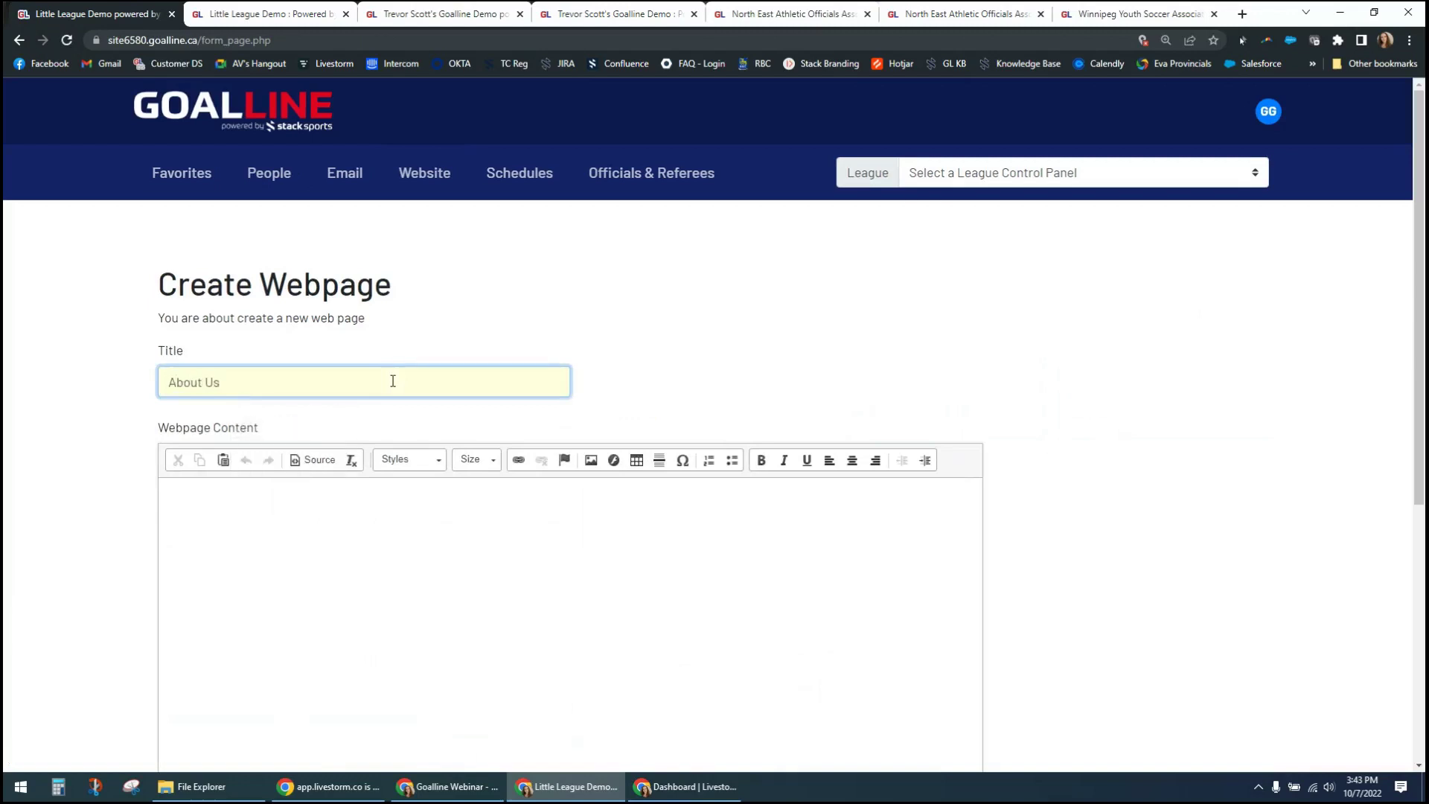
Step: Fill the webpage content with the separate lines "Mission", "Vission", "Meet the Team..." and "Sponsor"
key(Tab)
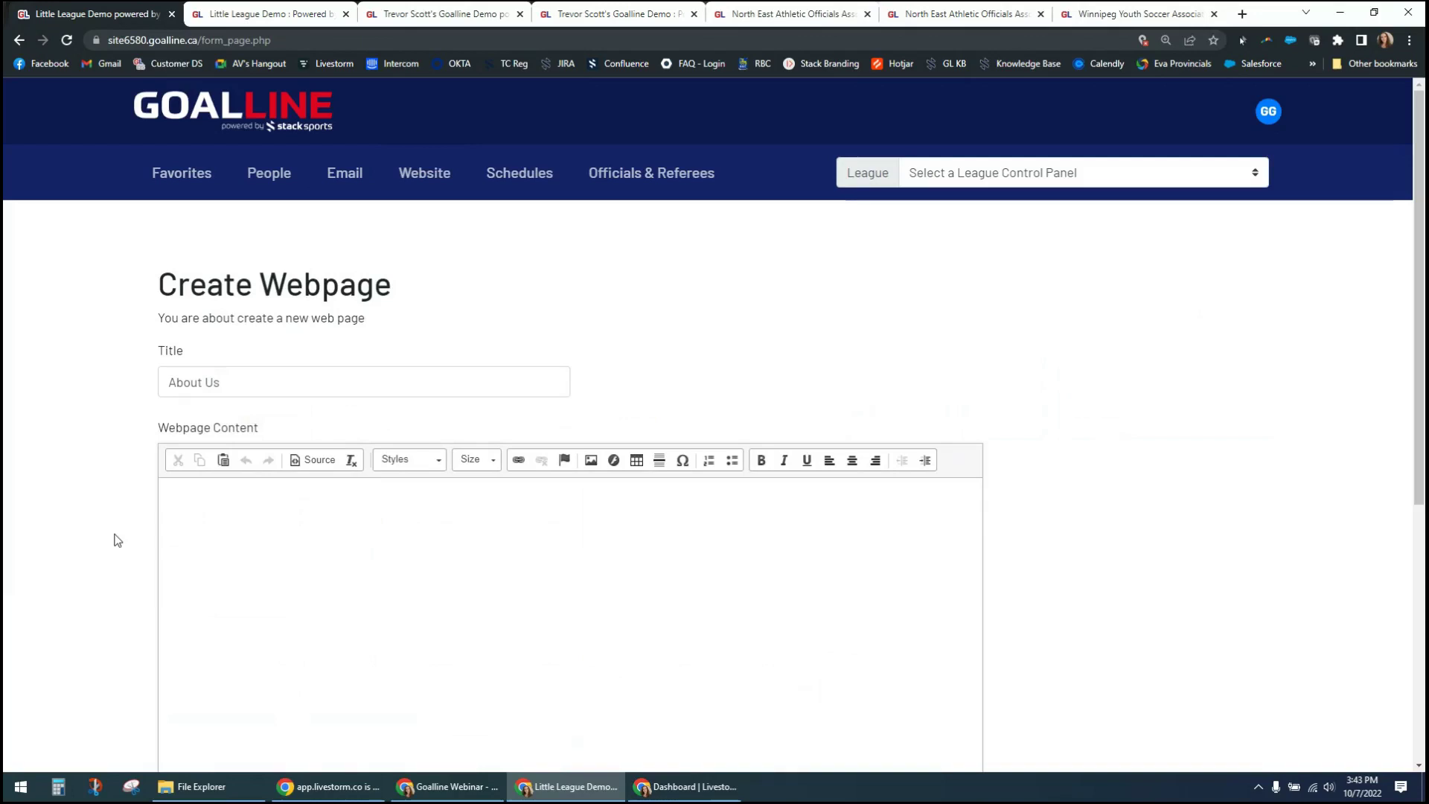
text(Mission )
text(Vission )
text(Meet the )
text(Team... )
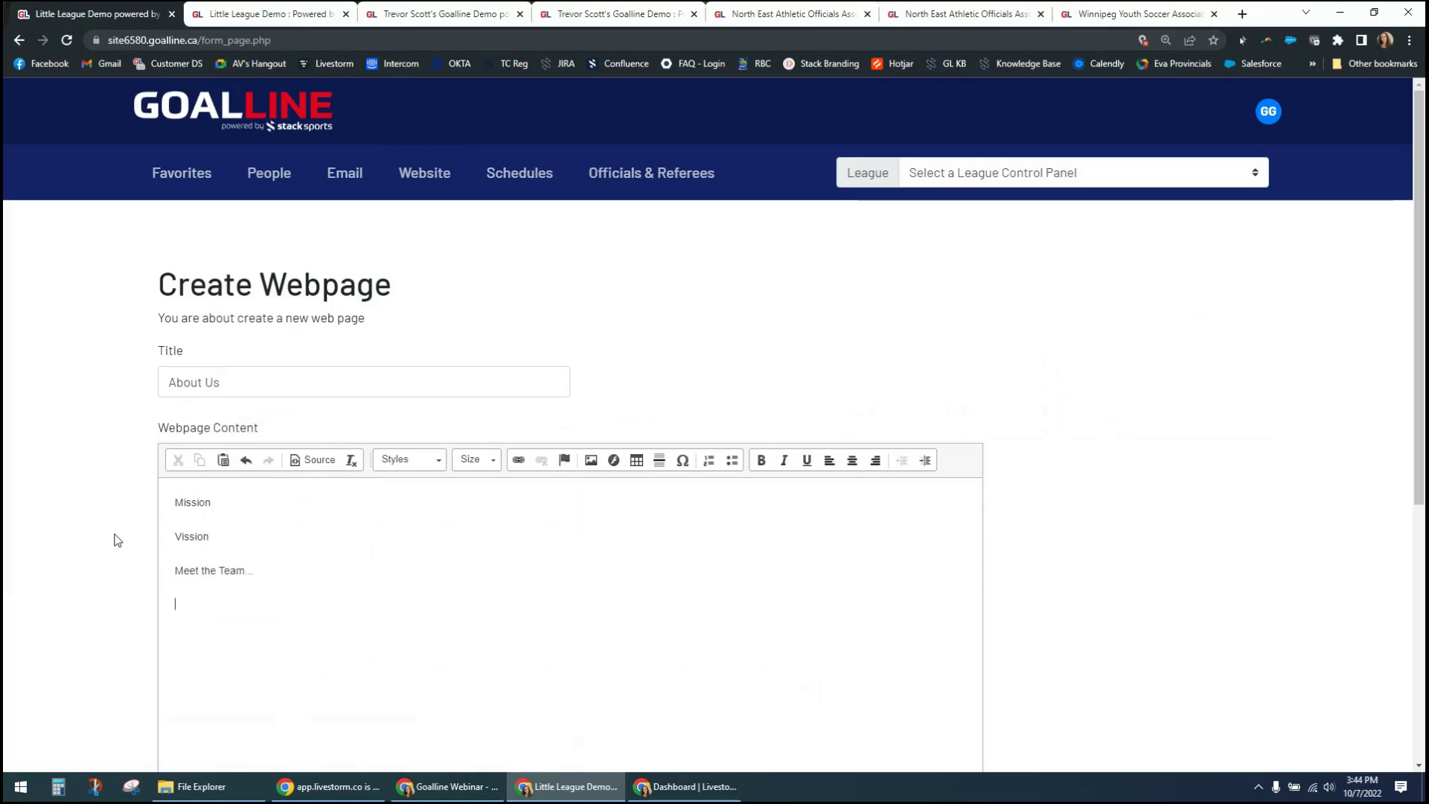
text(Sponsor)
scroll(121, 503, down, 5)
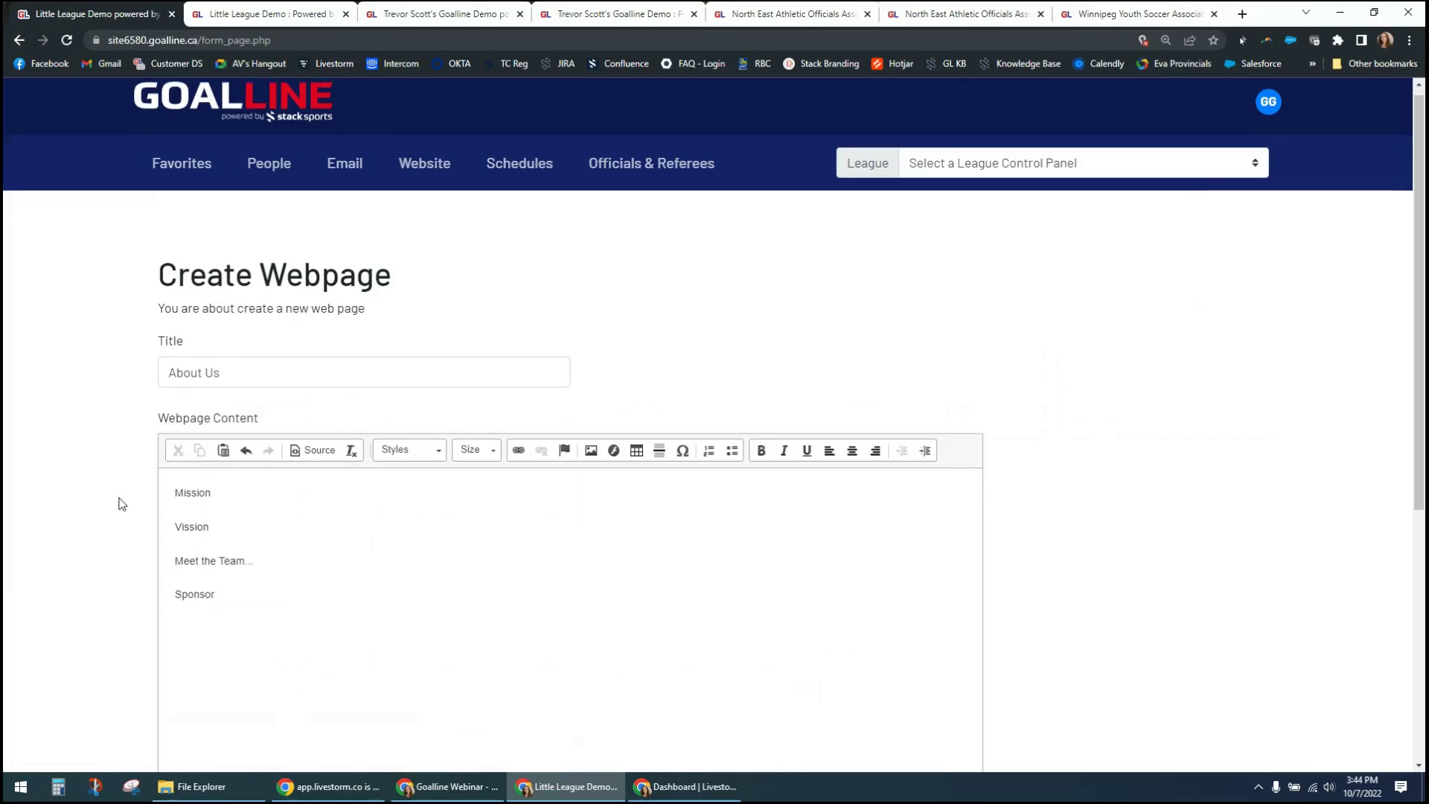
scroll(670, 261, up, 2)
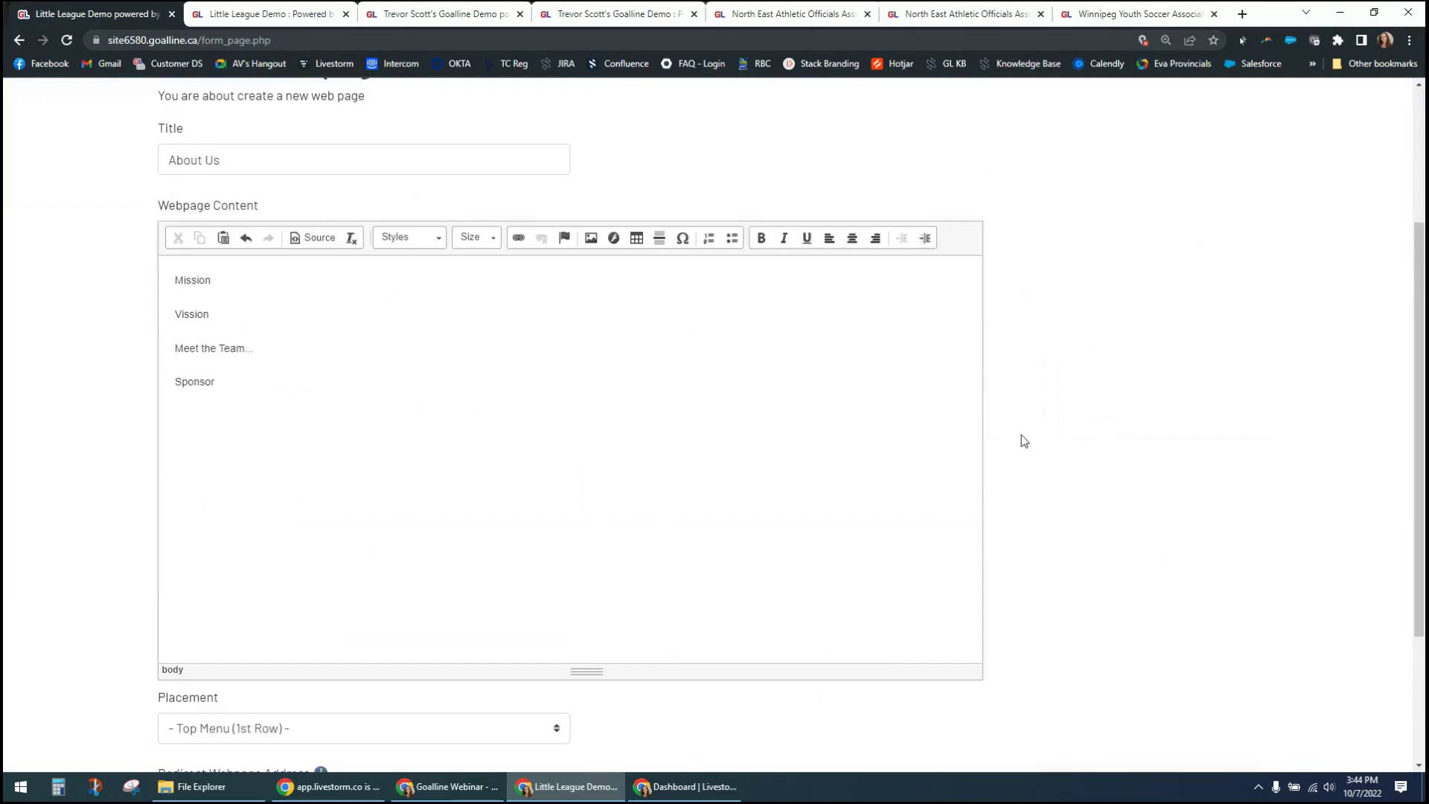
double_click(191, 320)
click(519, 237)
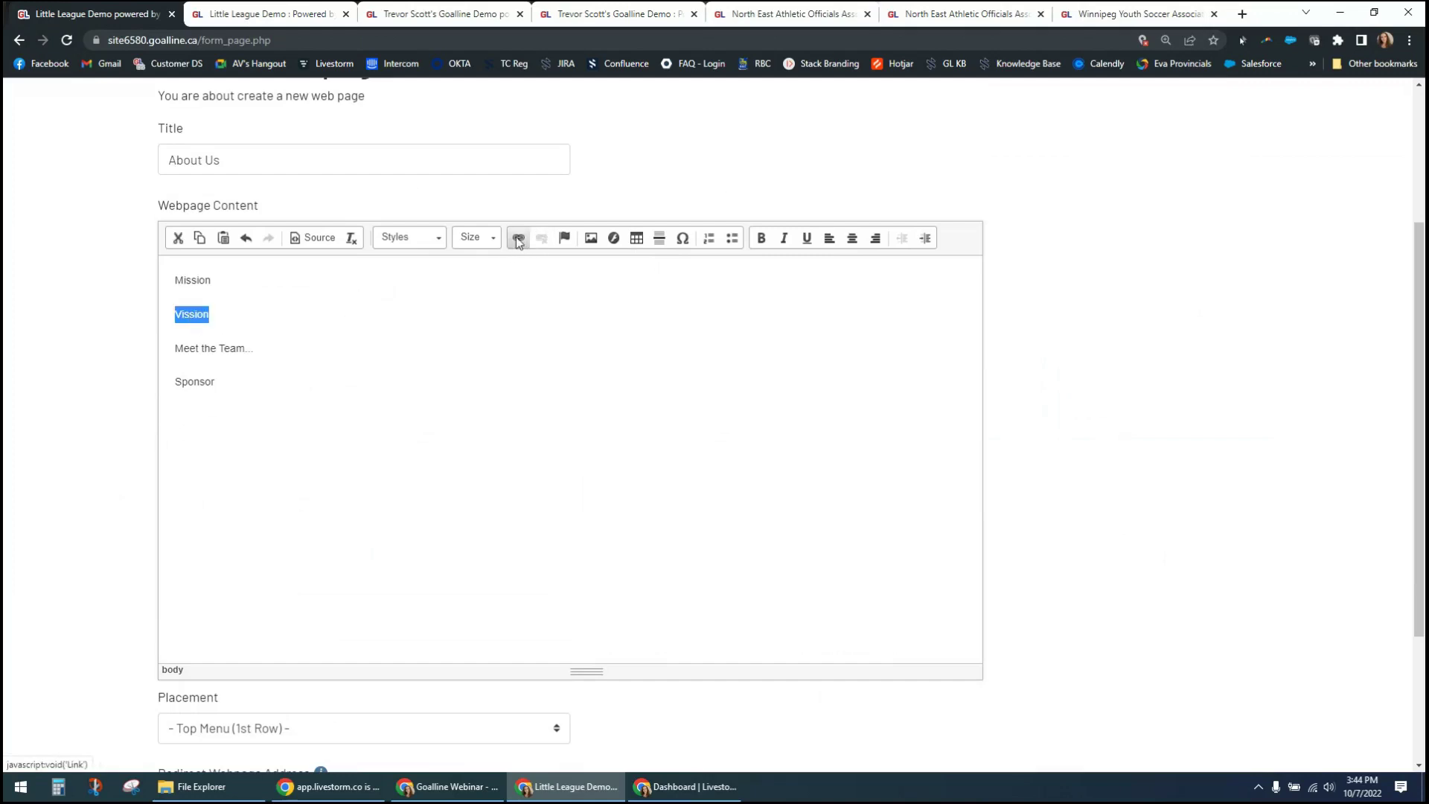
text(goalline.ca)
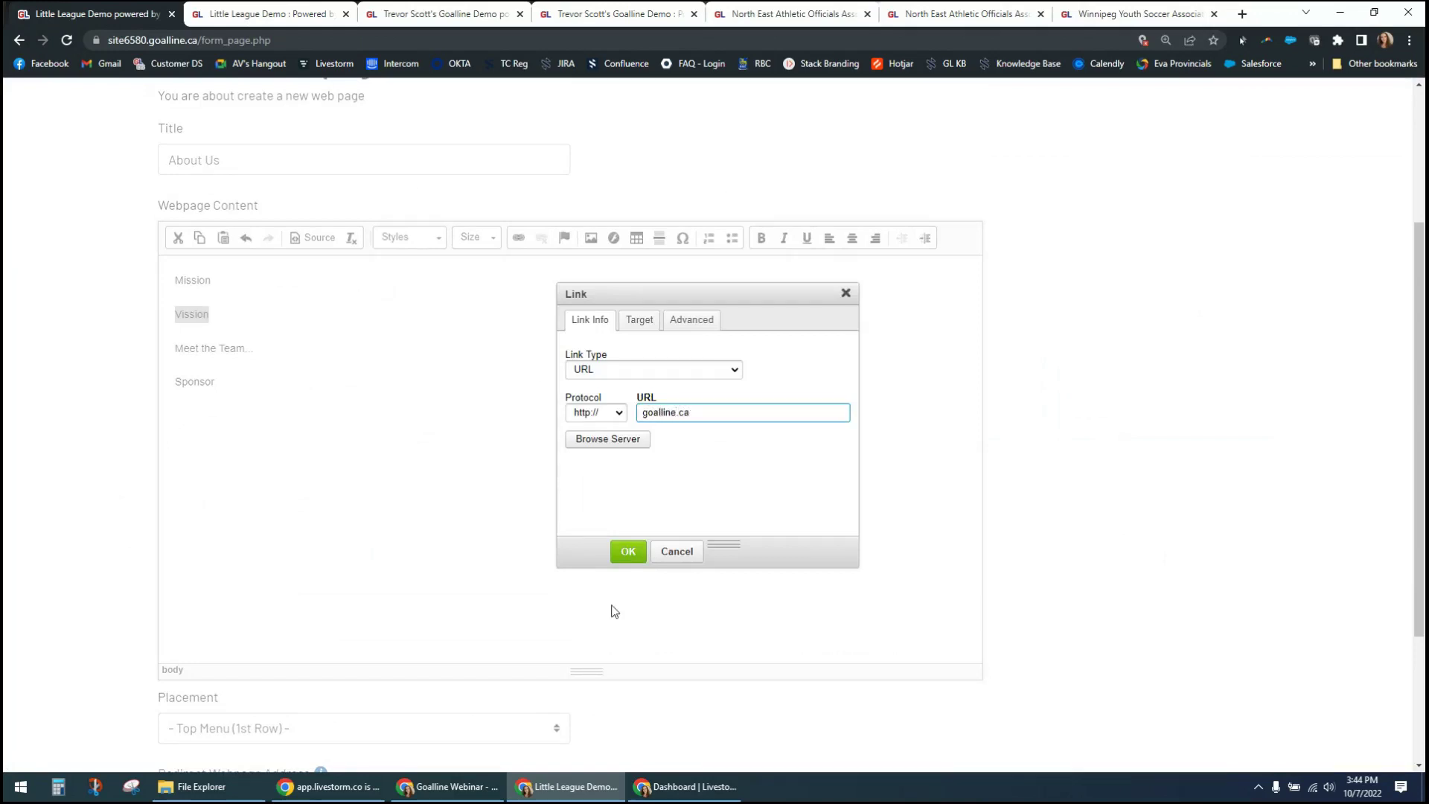
drag(628, 551, 637, 454)
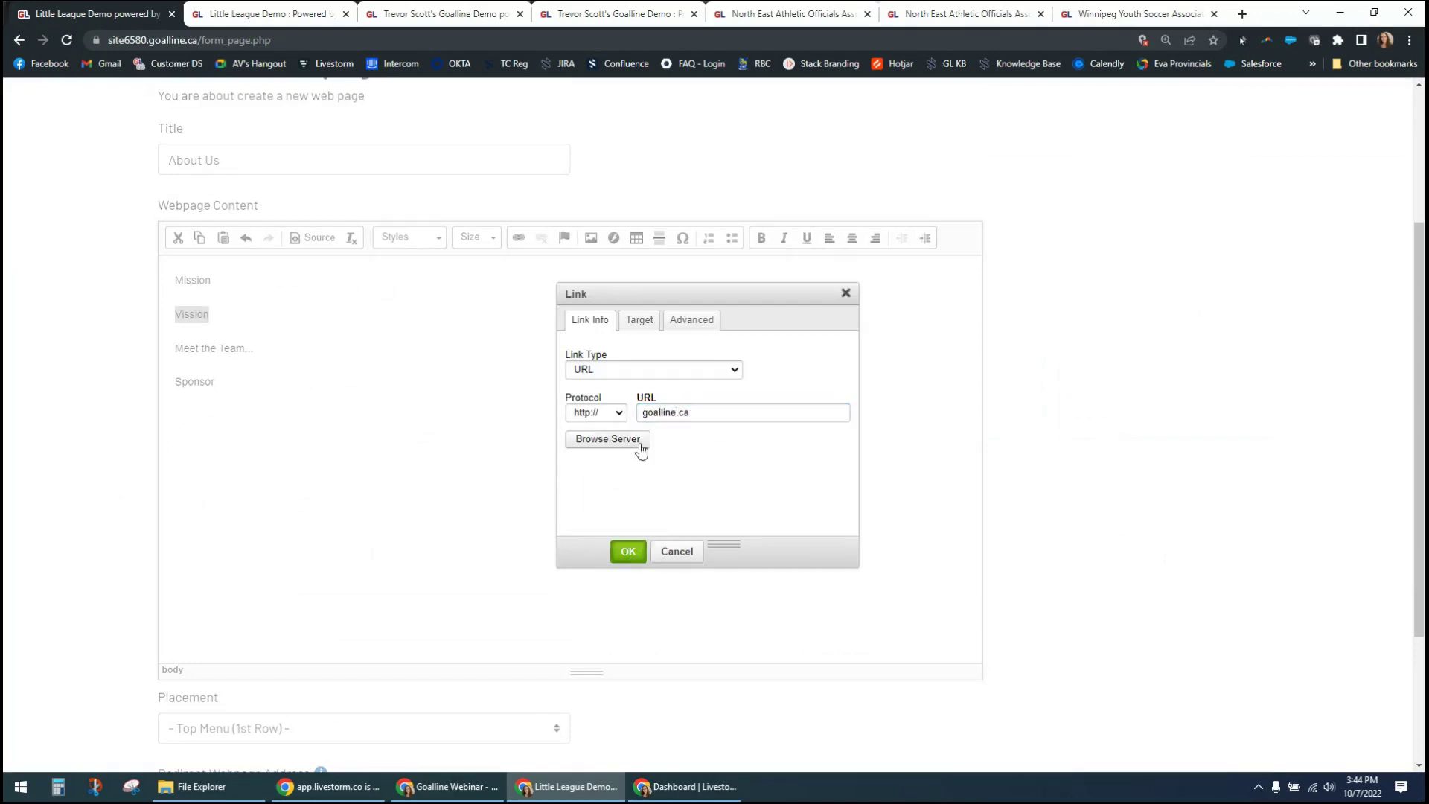
click(642, 414)
text(www.)
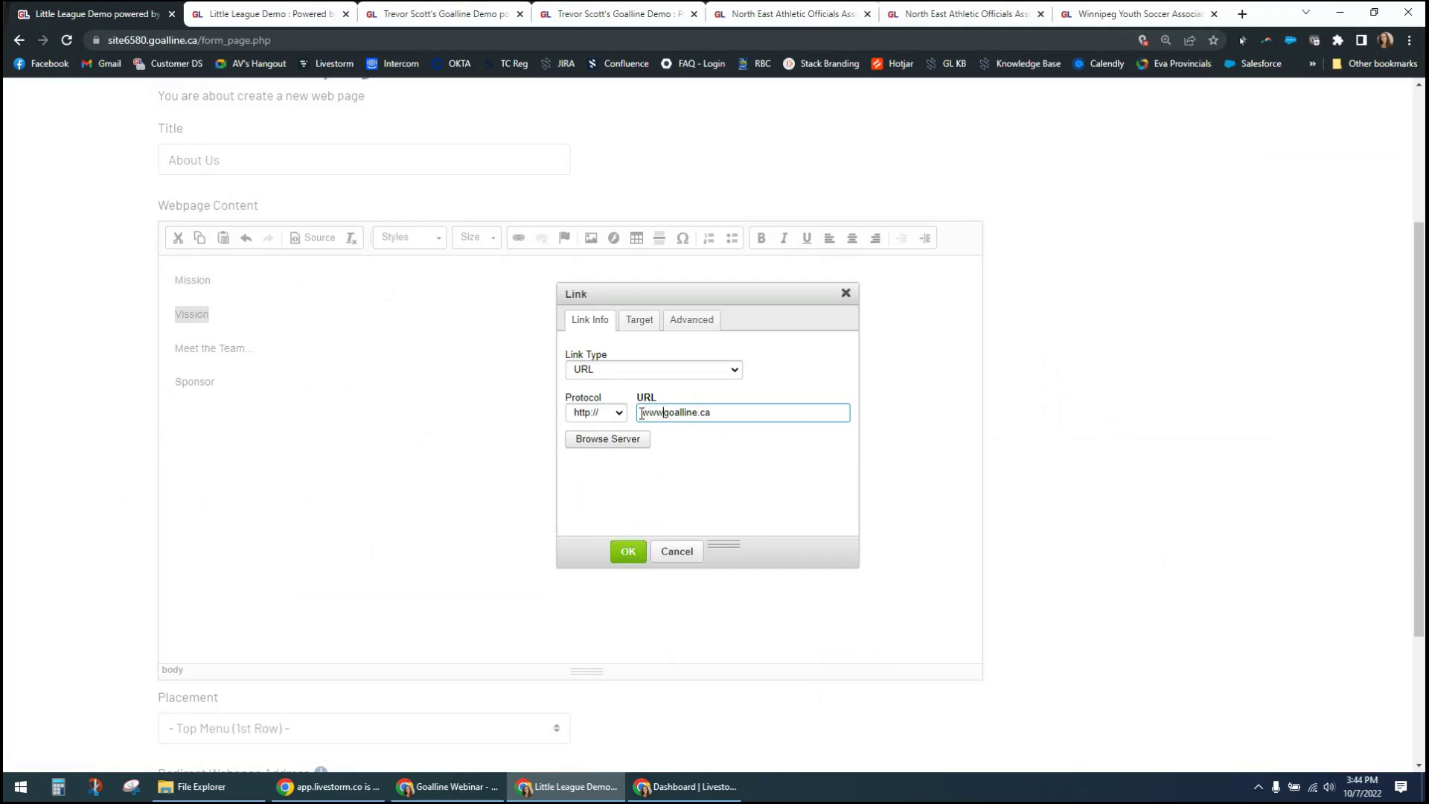
click(628, 551)
click(127, 414)
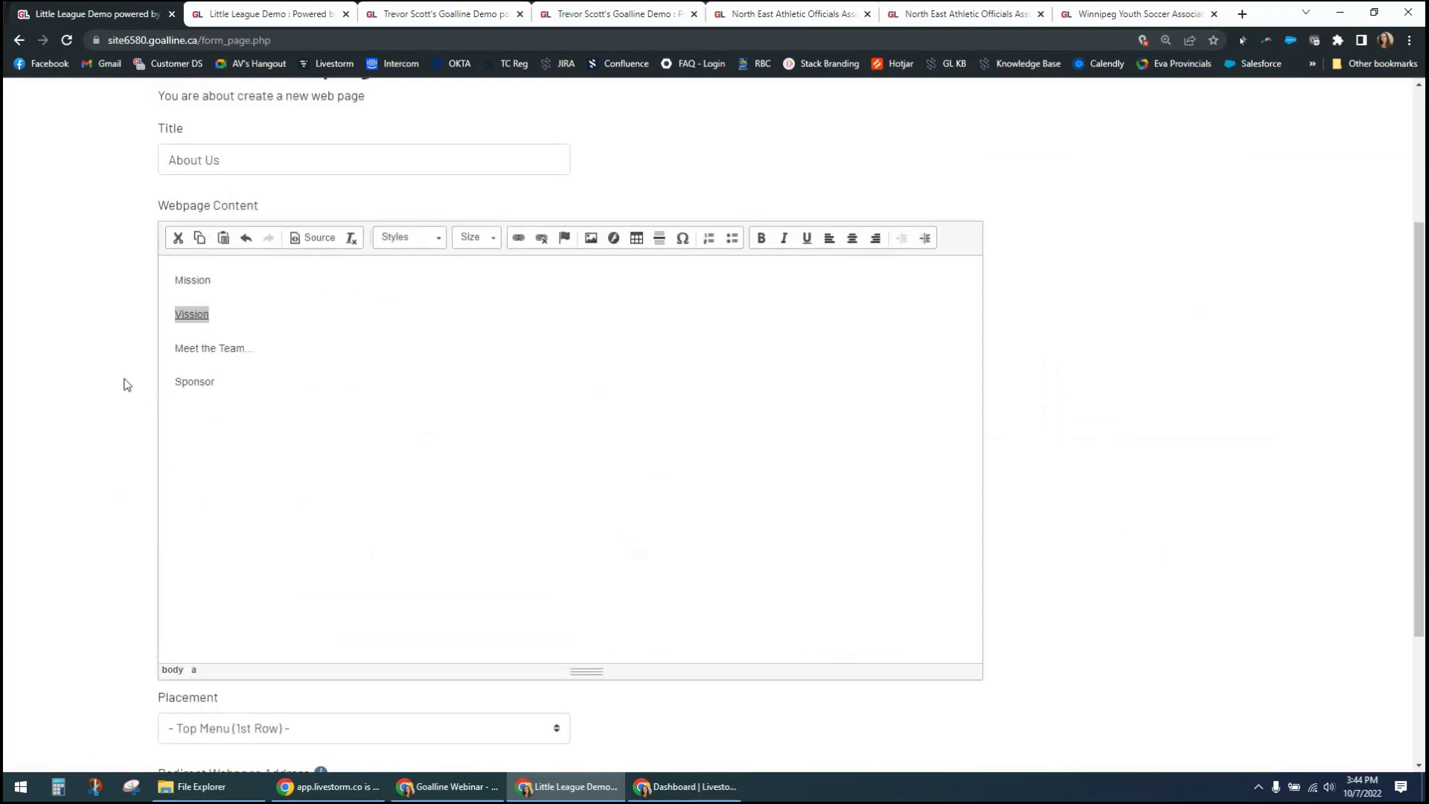
click(191, 314)
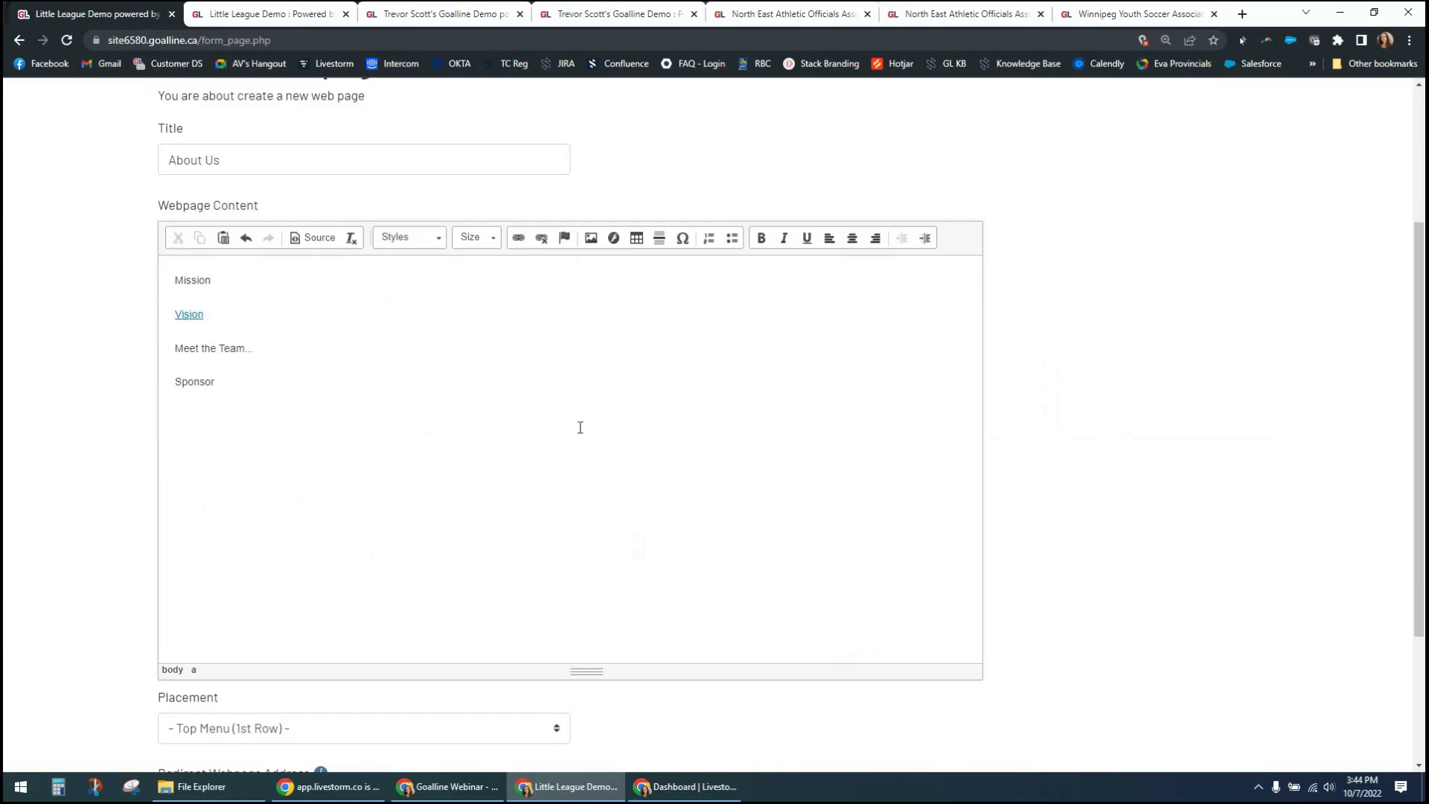
scroll(577, 428, down, 3)
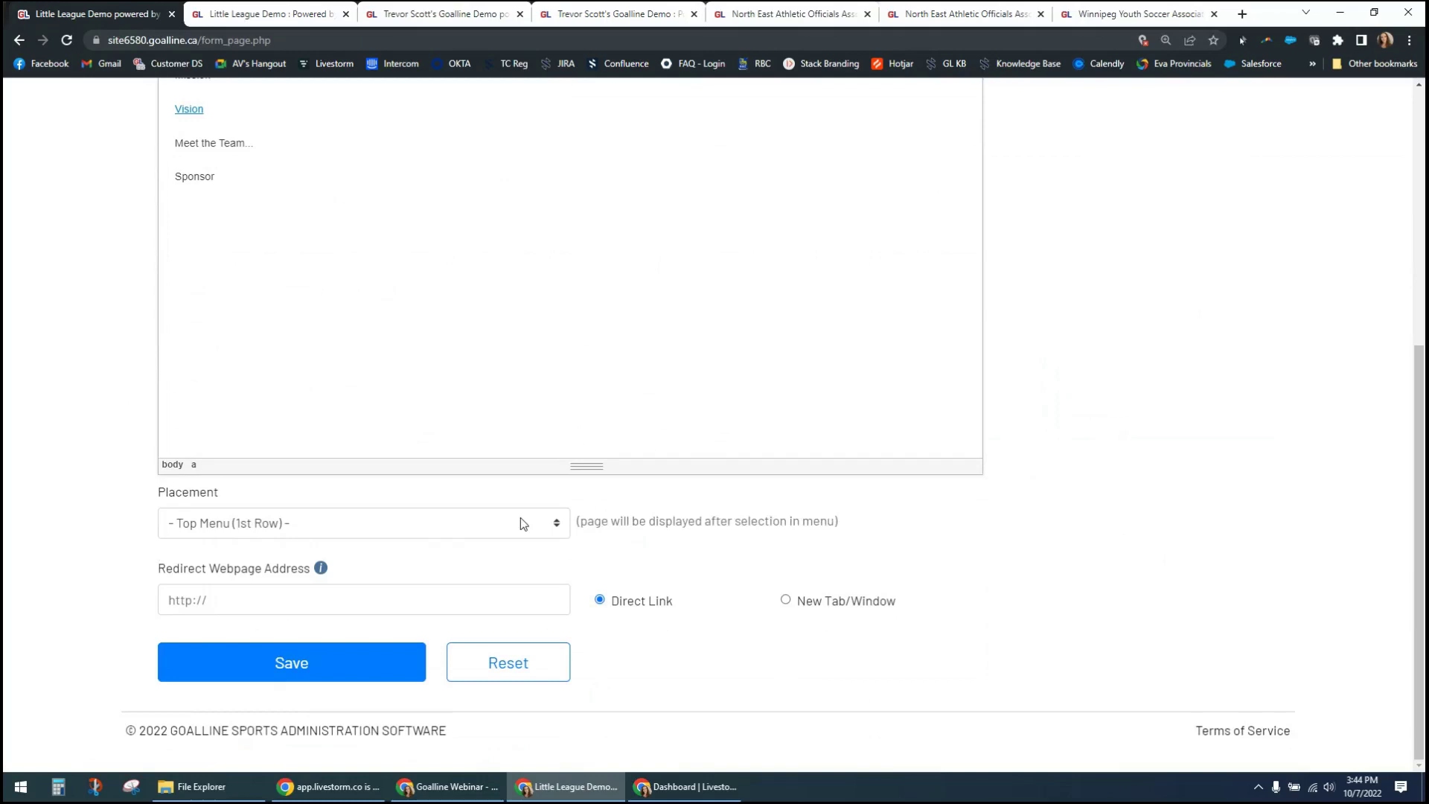
Step: Place the "About Us" webpage in the Top Menu (1st Row) and save it
click(558, 525)
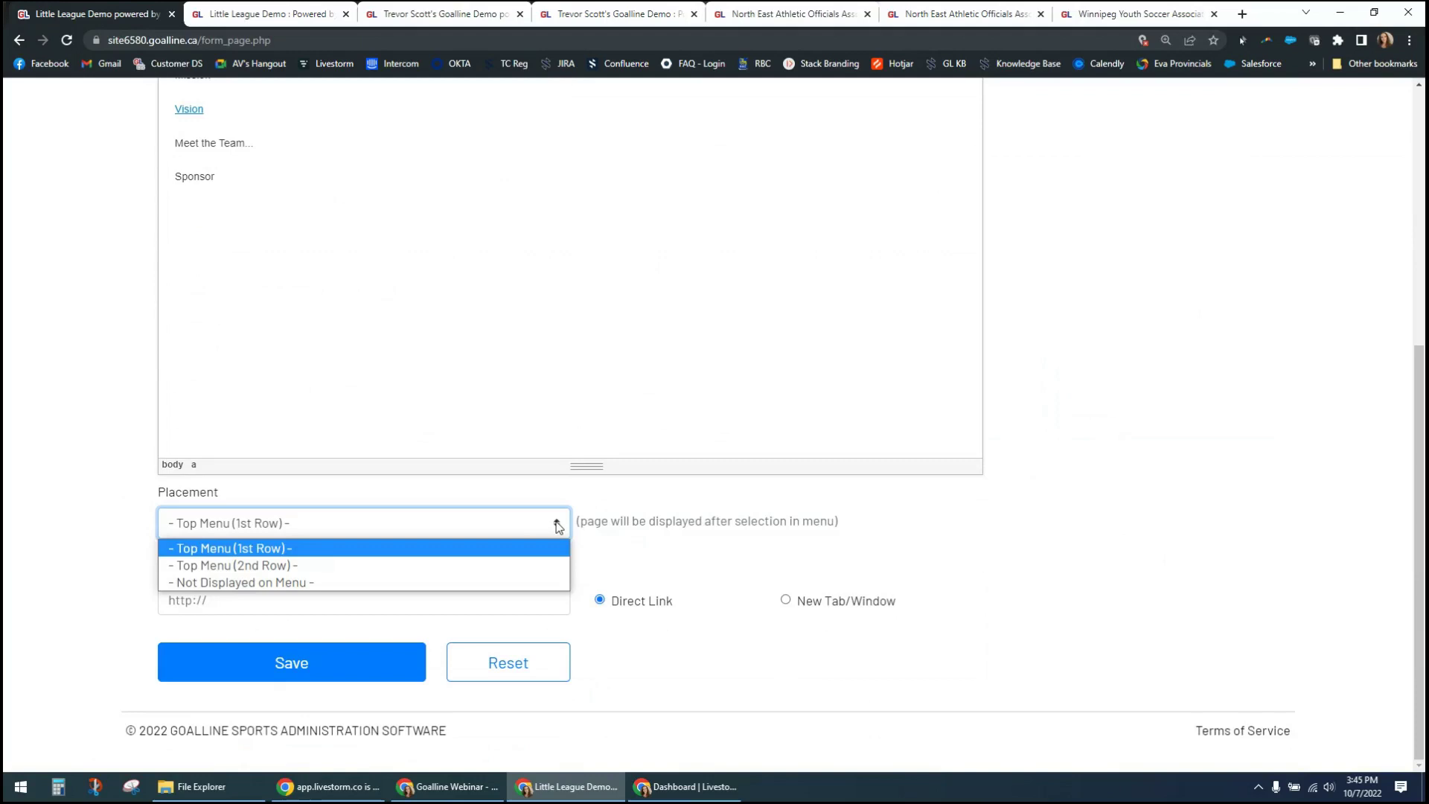
click(198, 547)
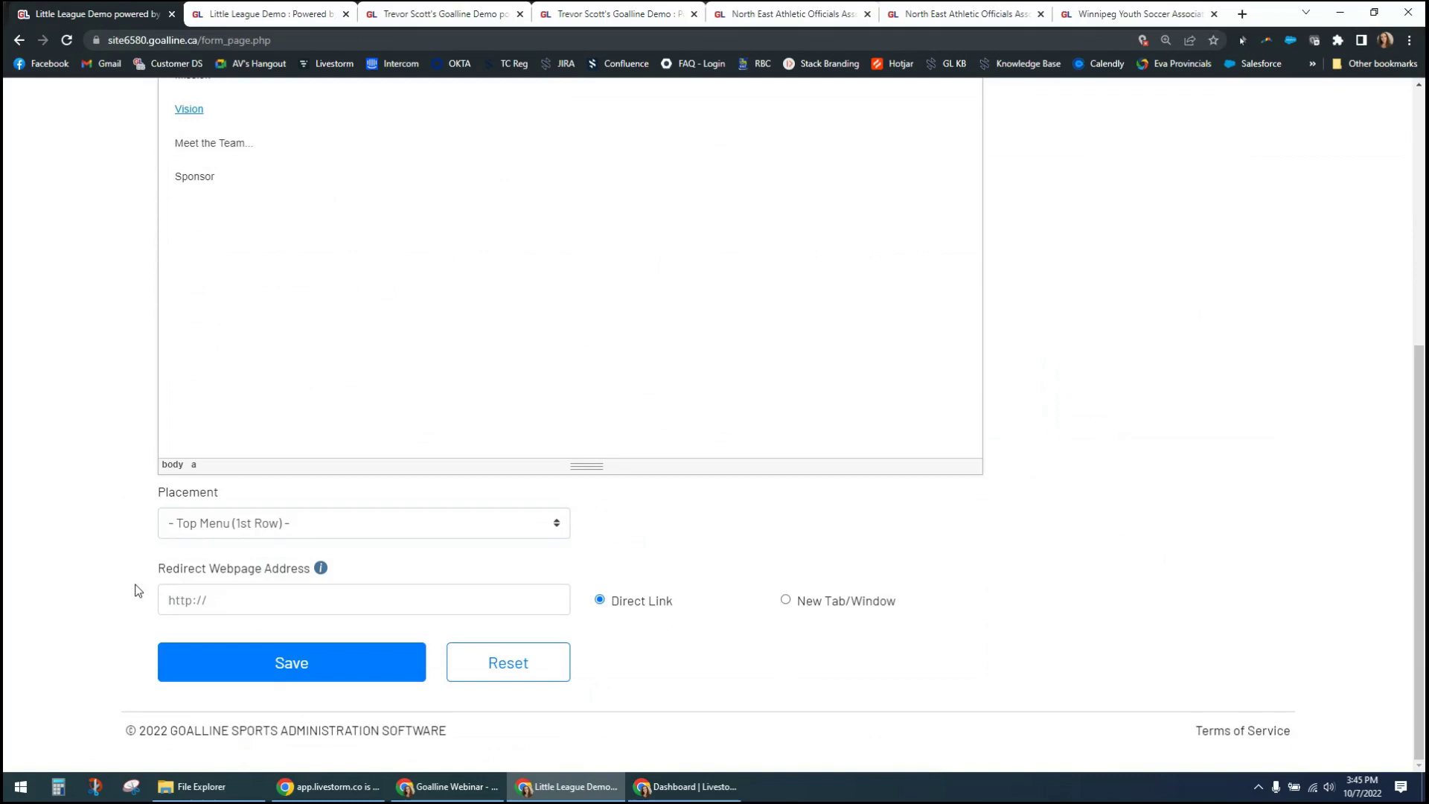
click(298, 664)
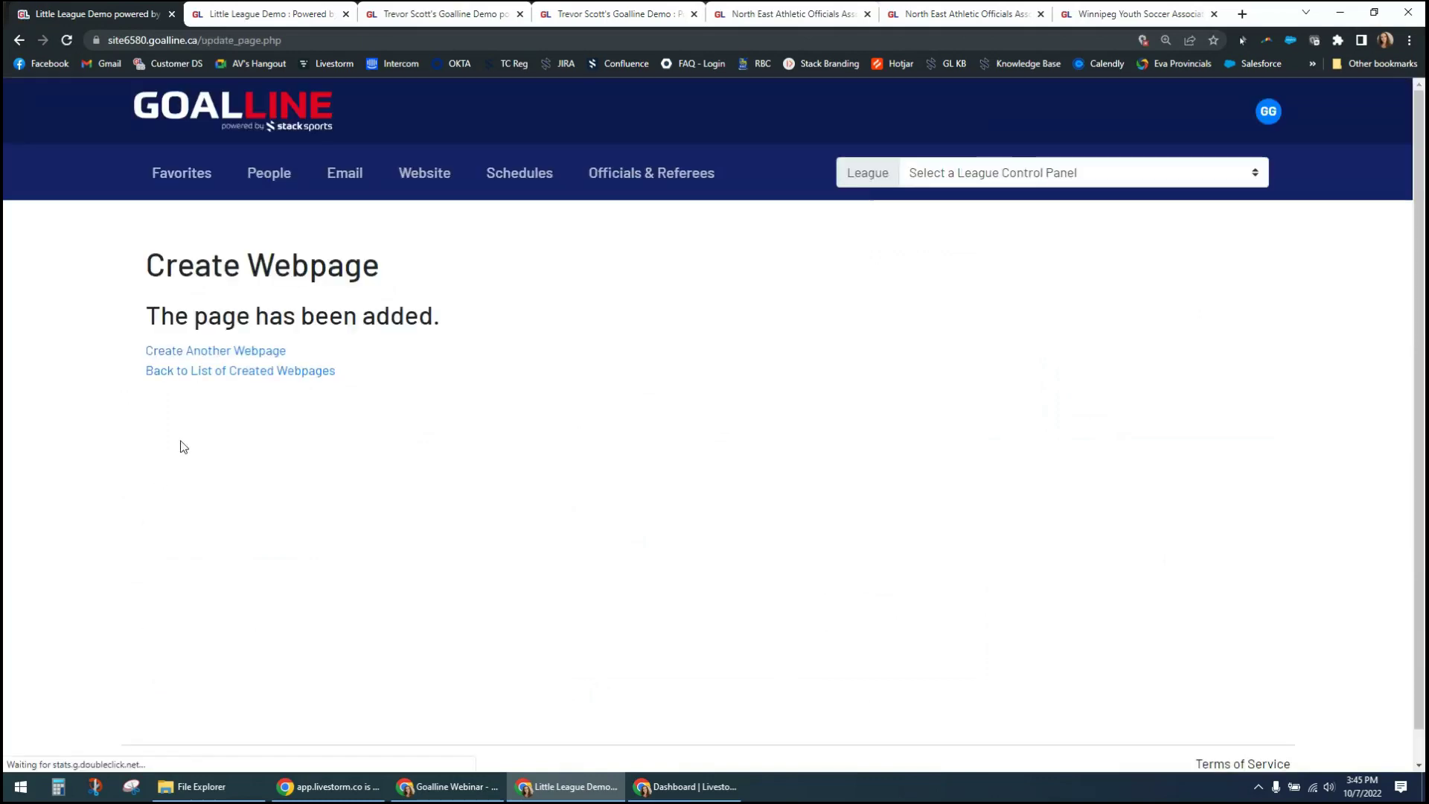
Step: Start creating another webpage and title it "Our Staff"
click(214, 351)
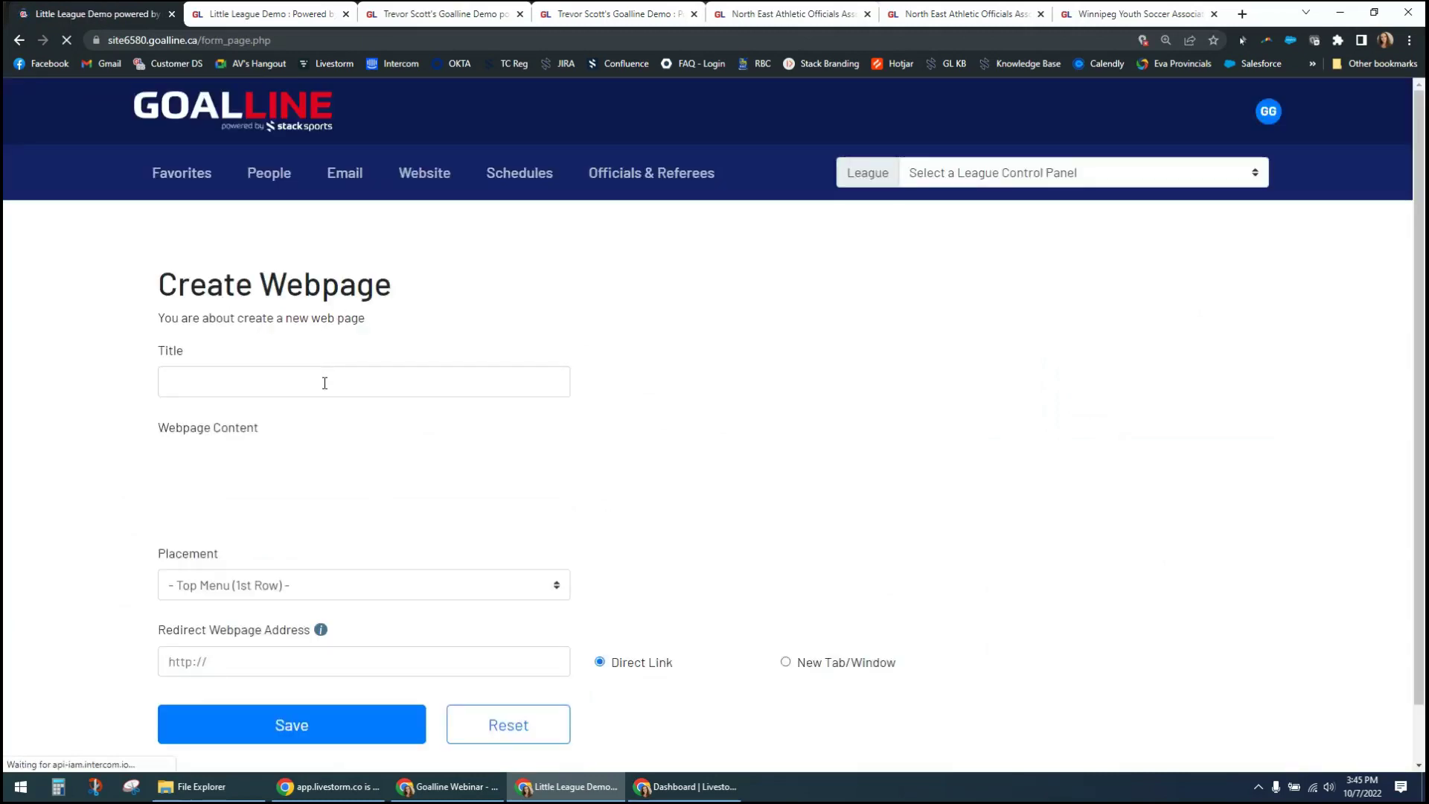
click(325, 384)
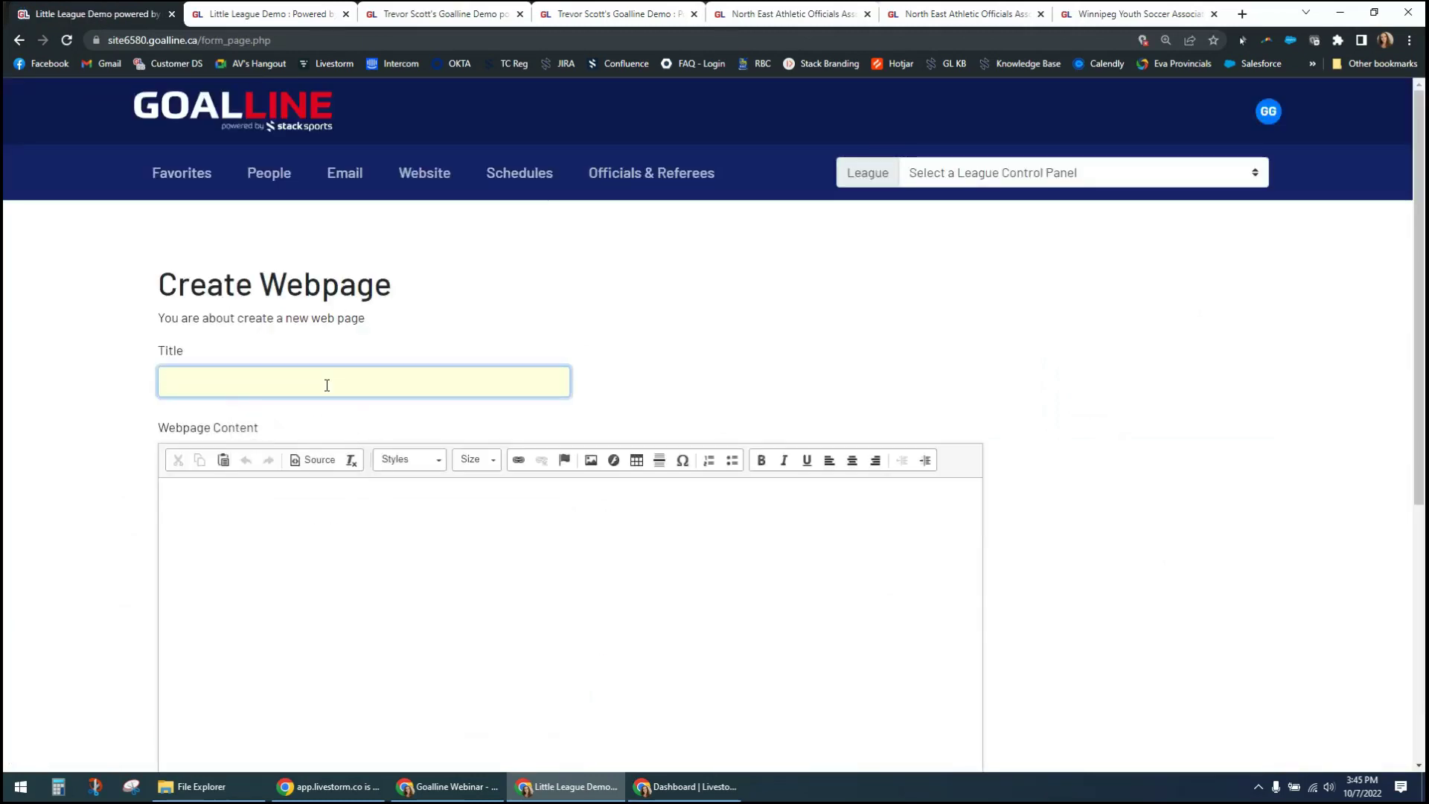
text(Our Staff)
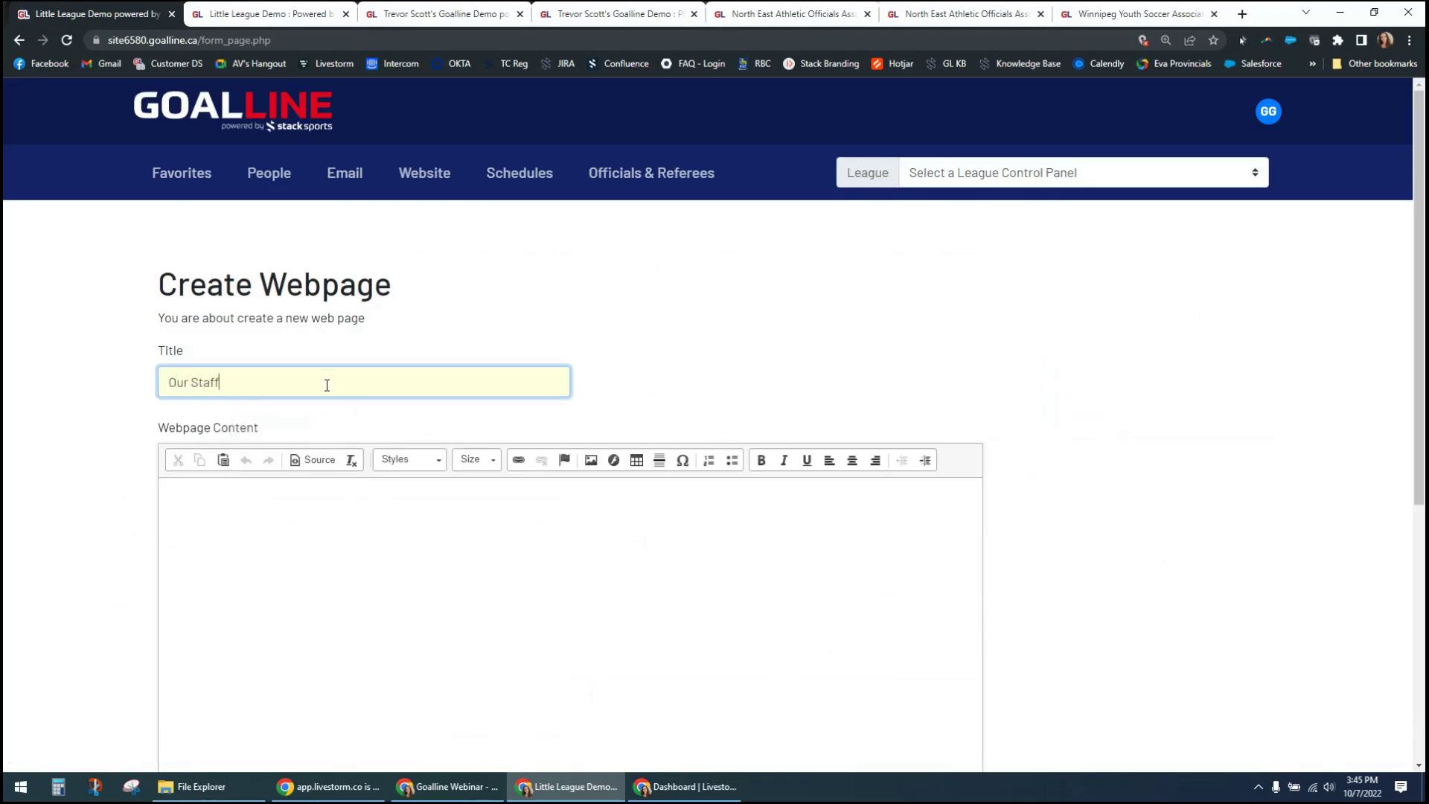
click(301, 587)
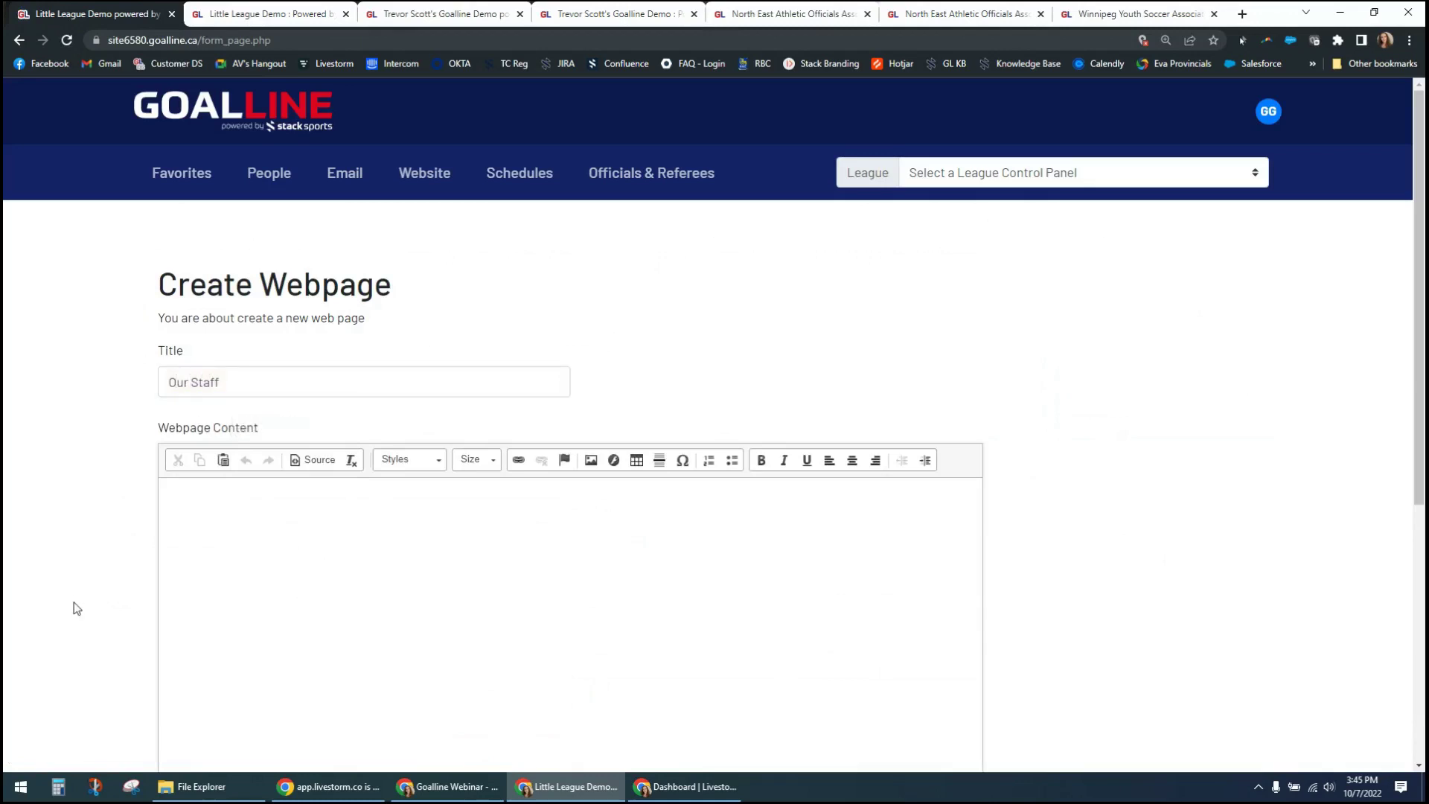
Step: Set the new page's menu placement to fall under "About Us" and save the page
scroll(75, 605, down, 5)
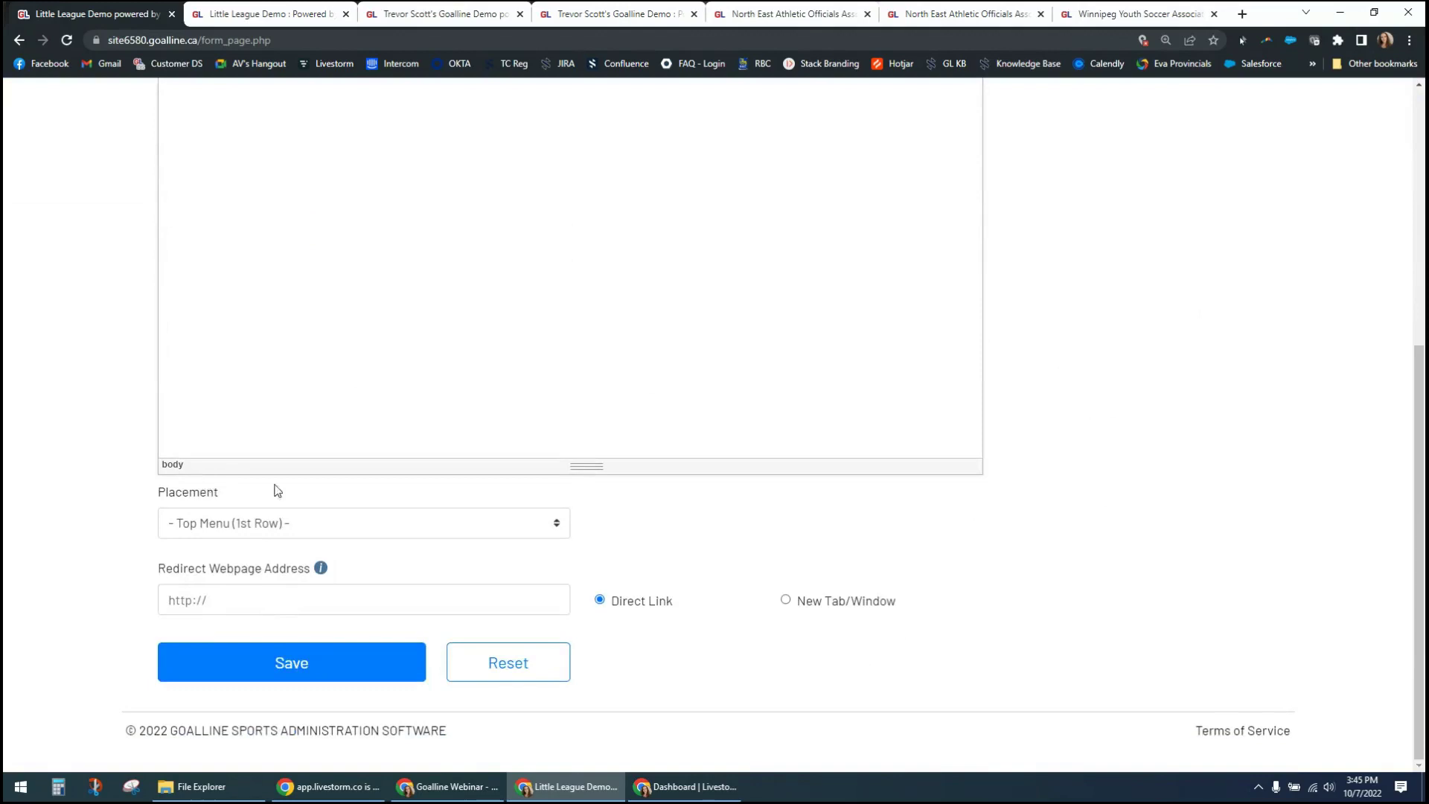
click(559, 524)
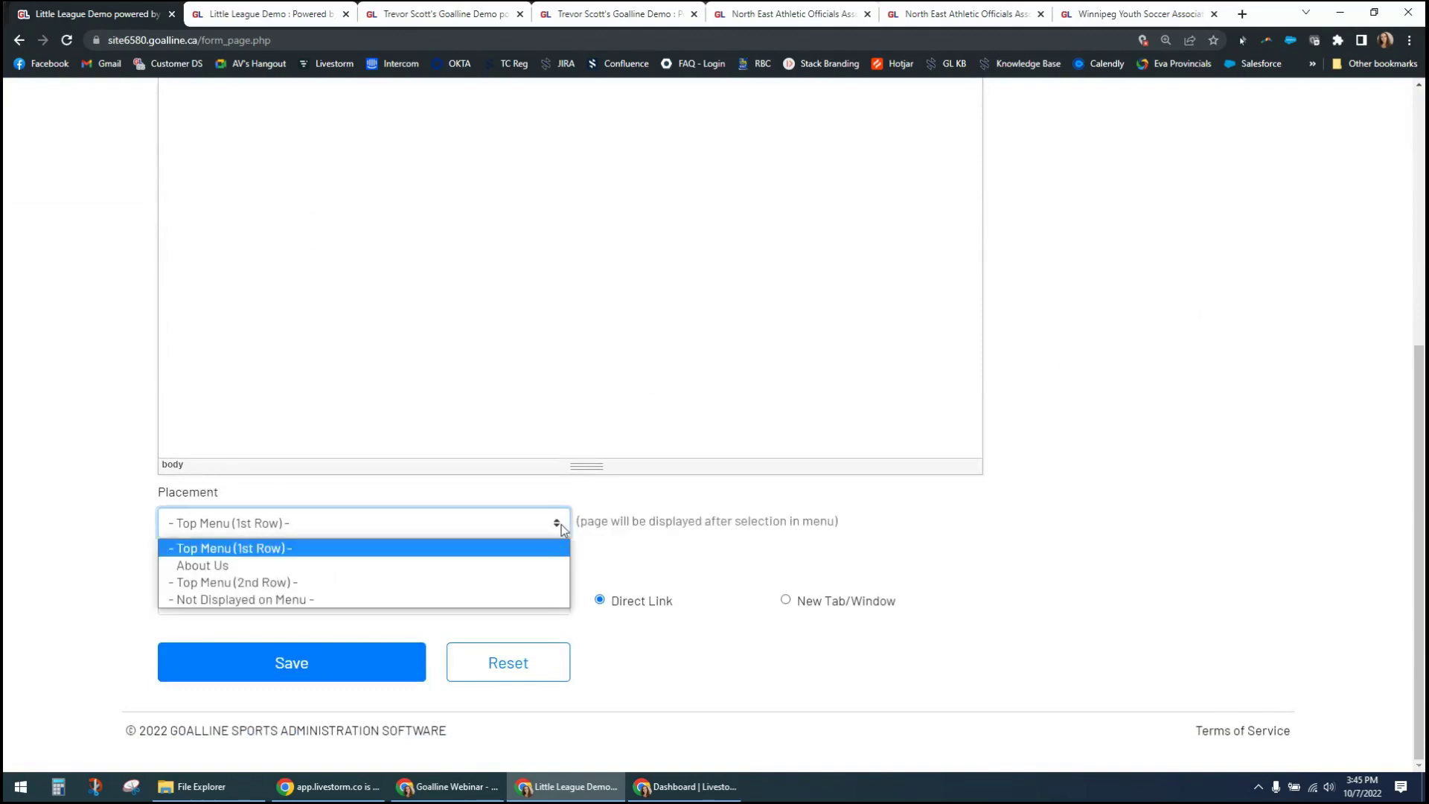
click(216, 569)
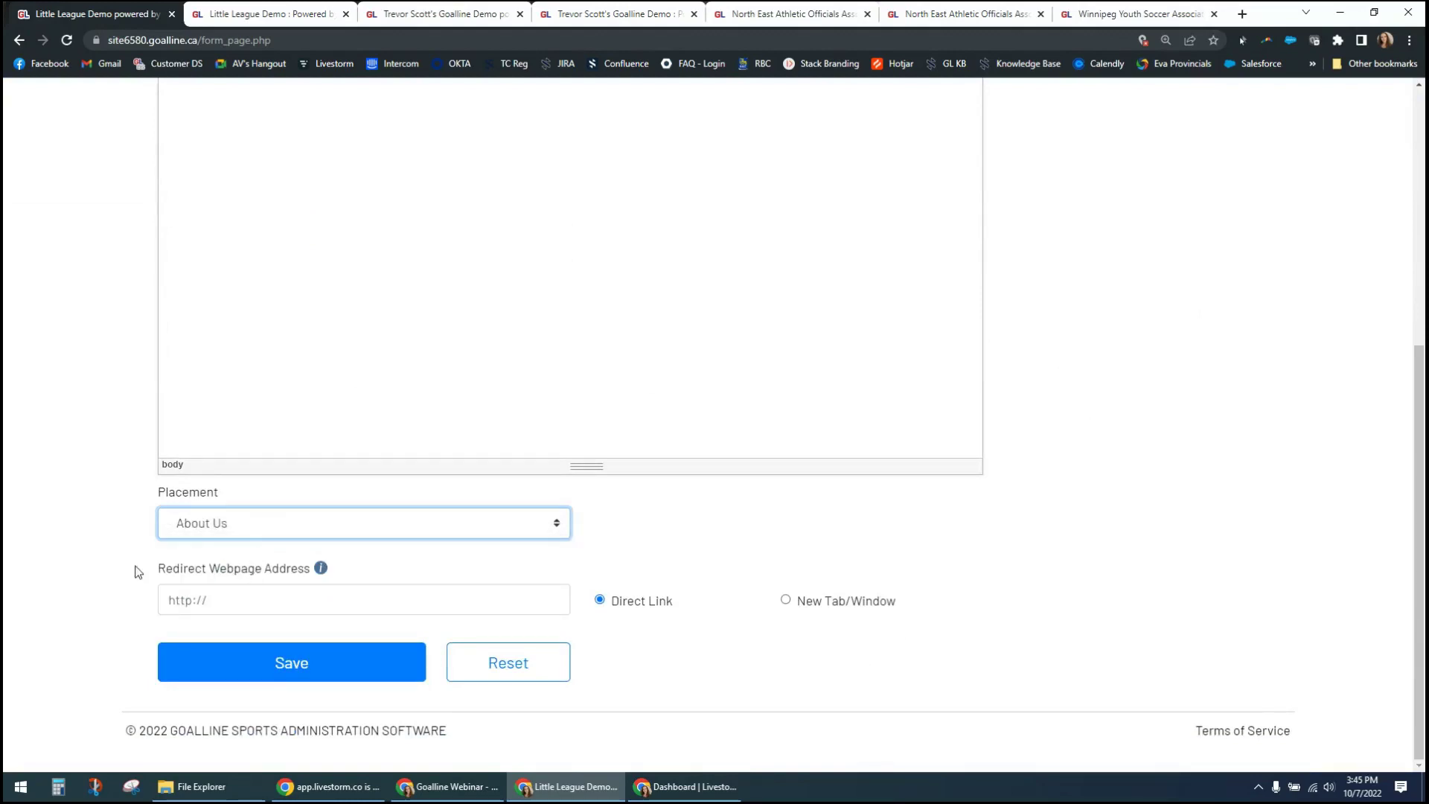
click(224, 530)
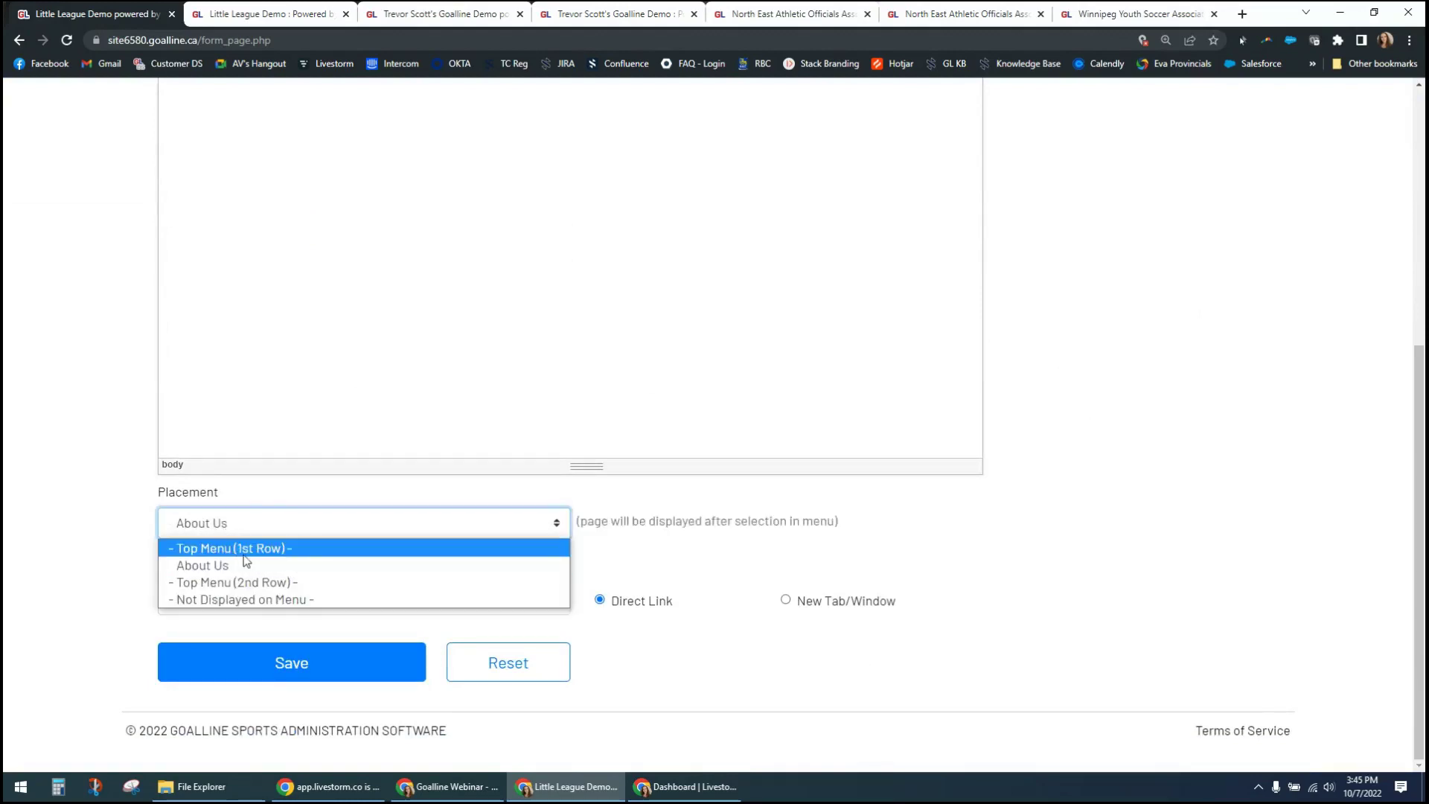
click(114, 596)
click(246, 664)
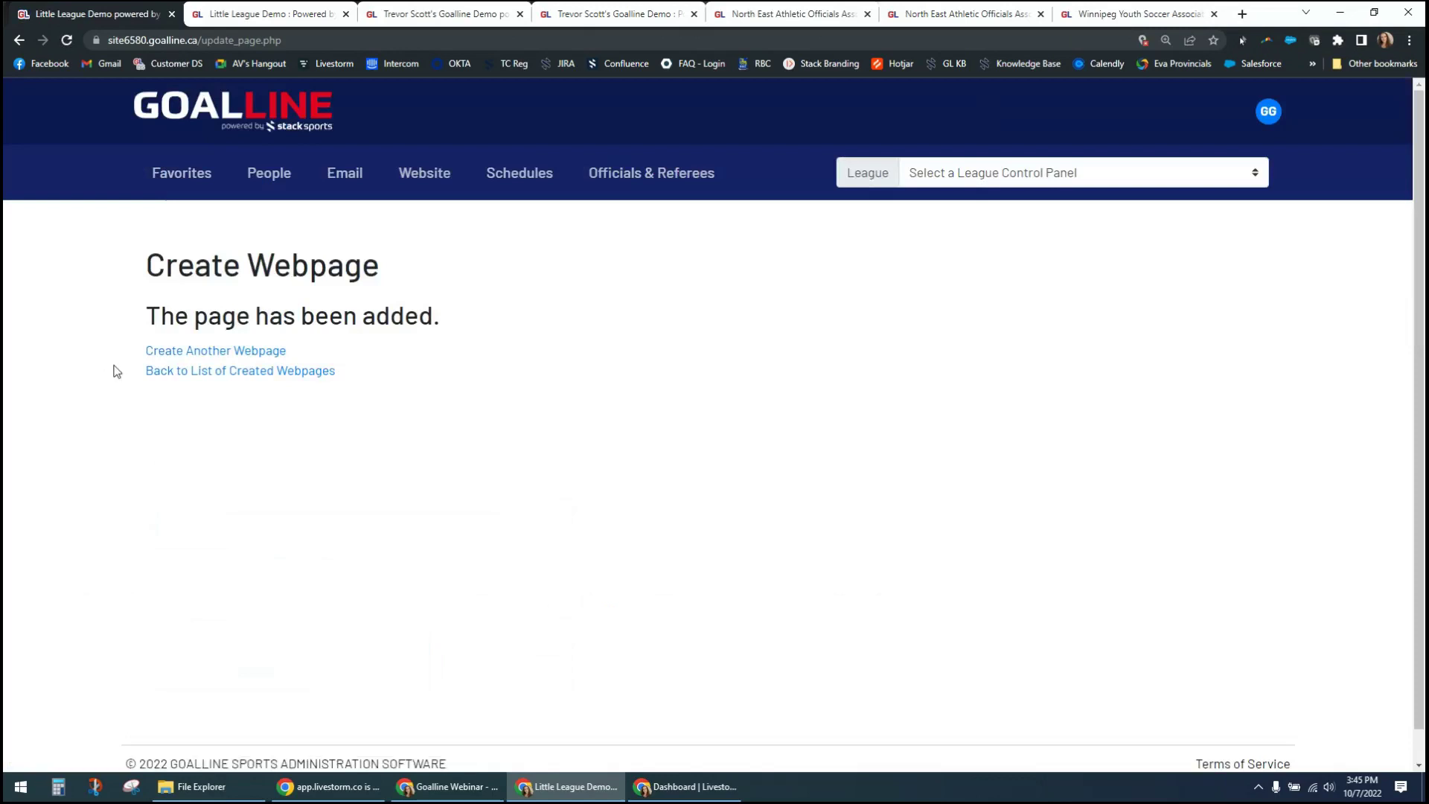
Step: Switch to the public site, reload its home page, and view the "About Us" page from the menu
click(253, 14)
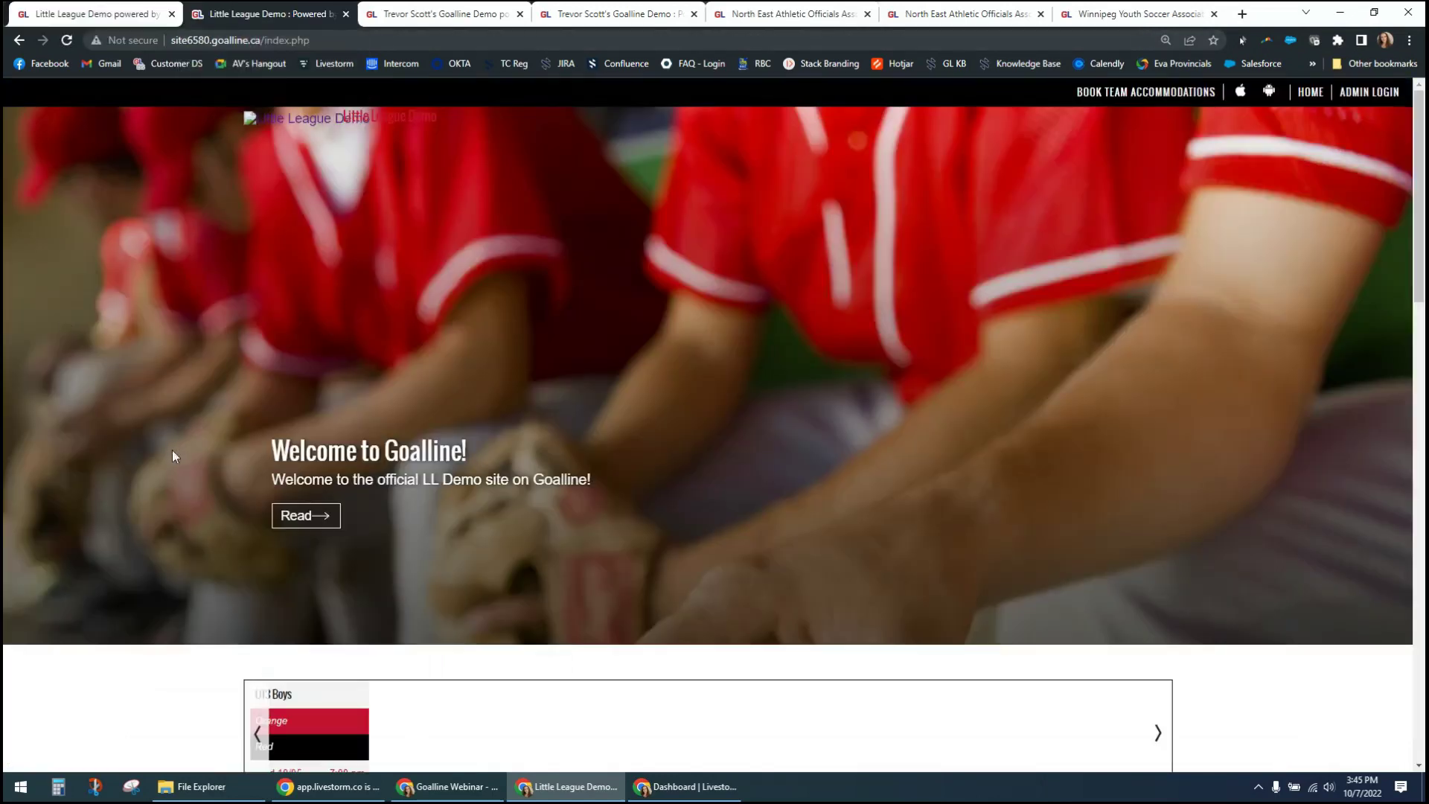
click(283, 120)
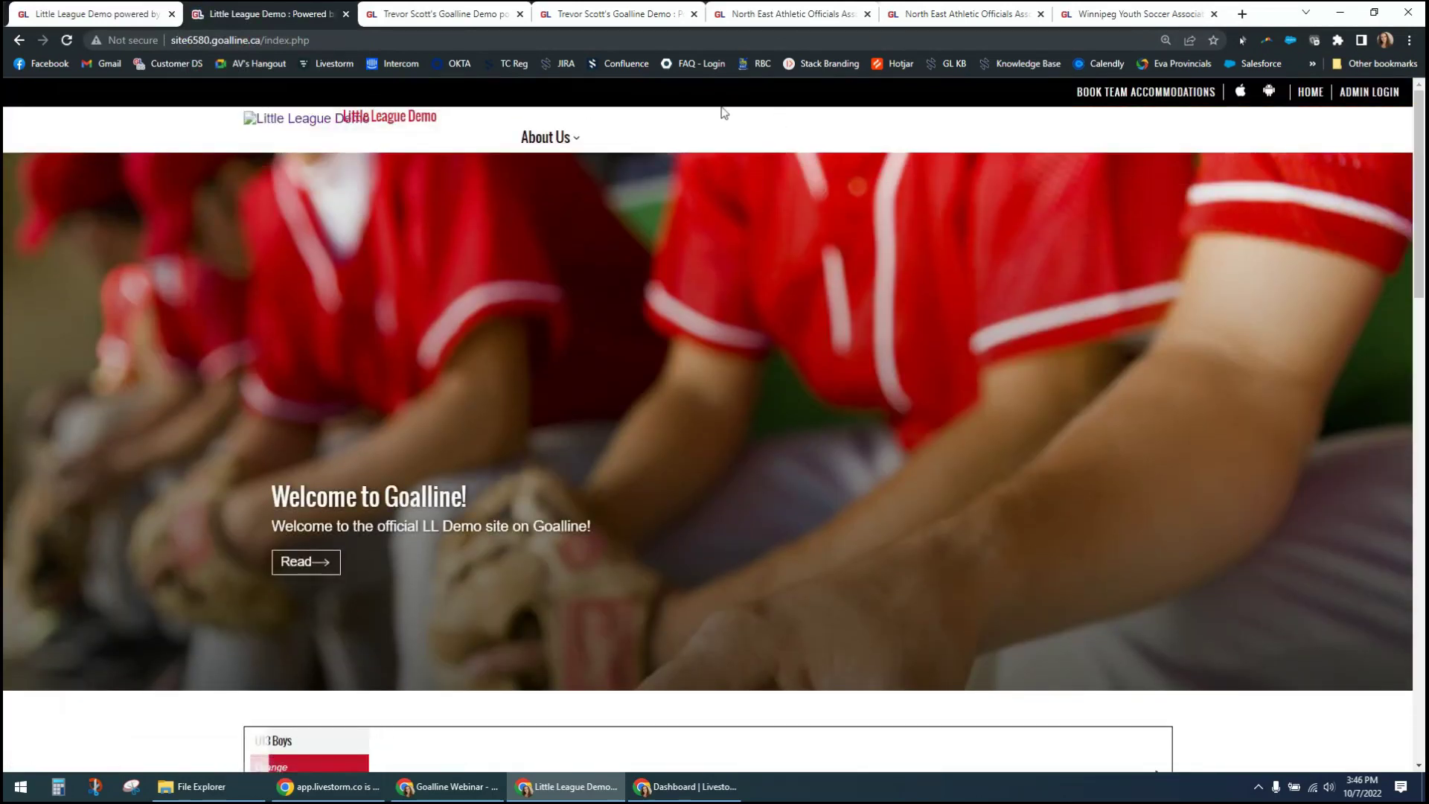
mouse_move(536, 141)
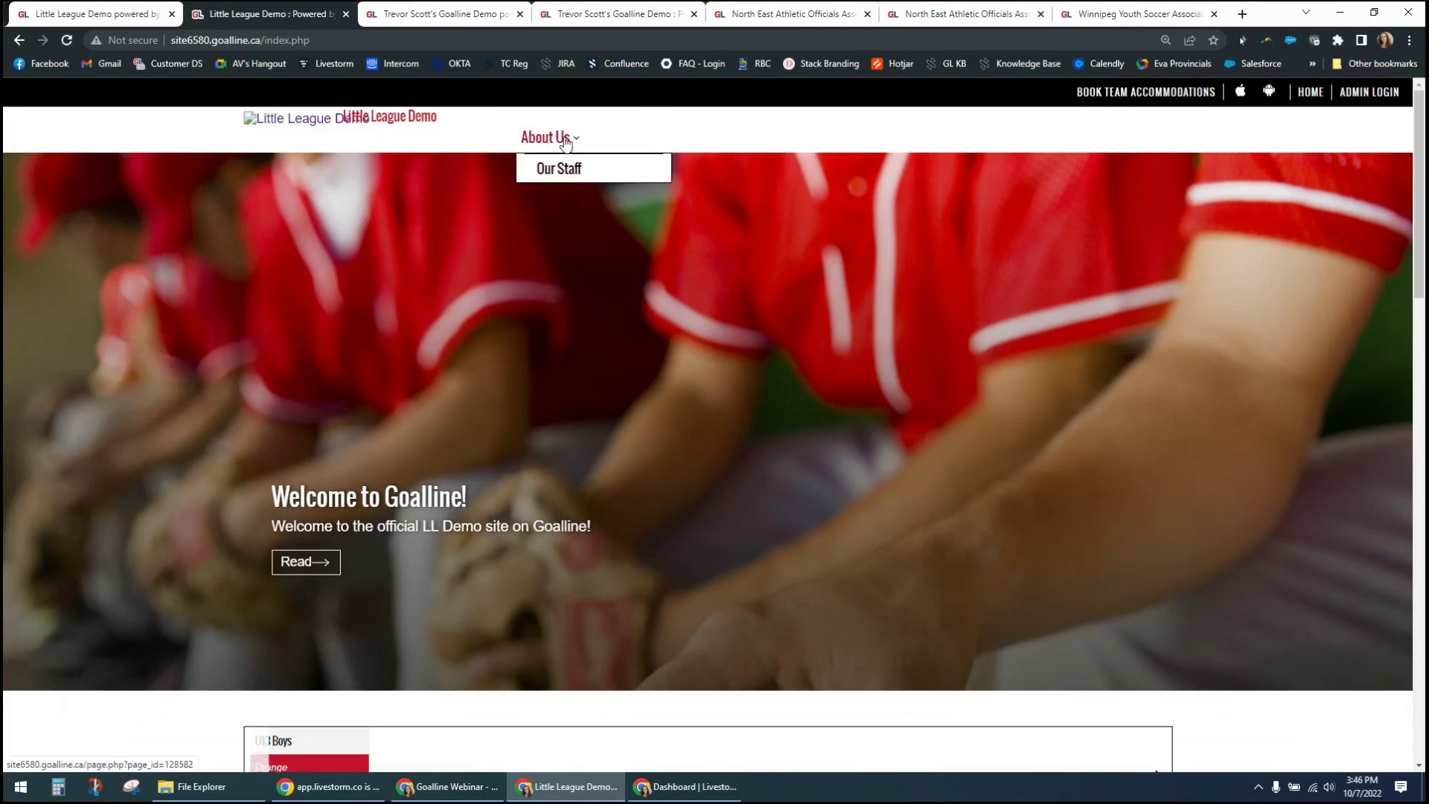
click(542, 145)
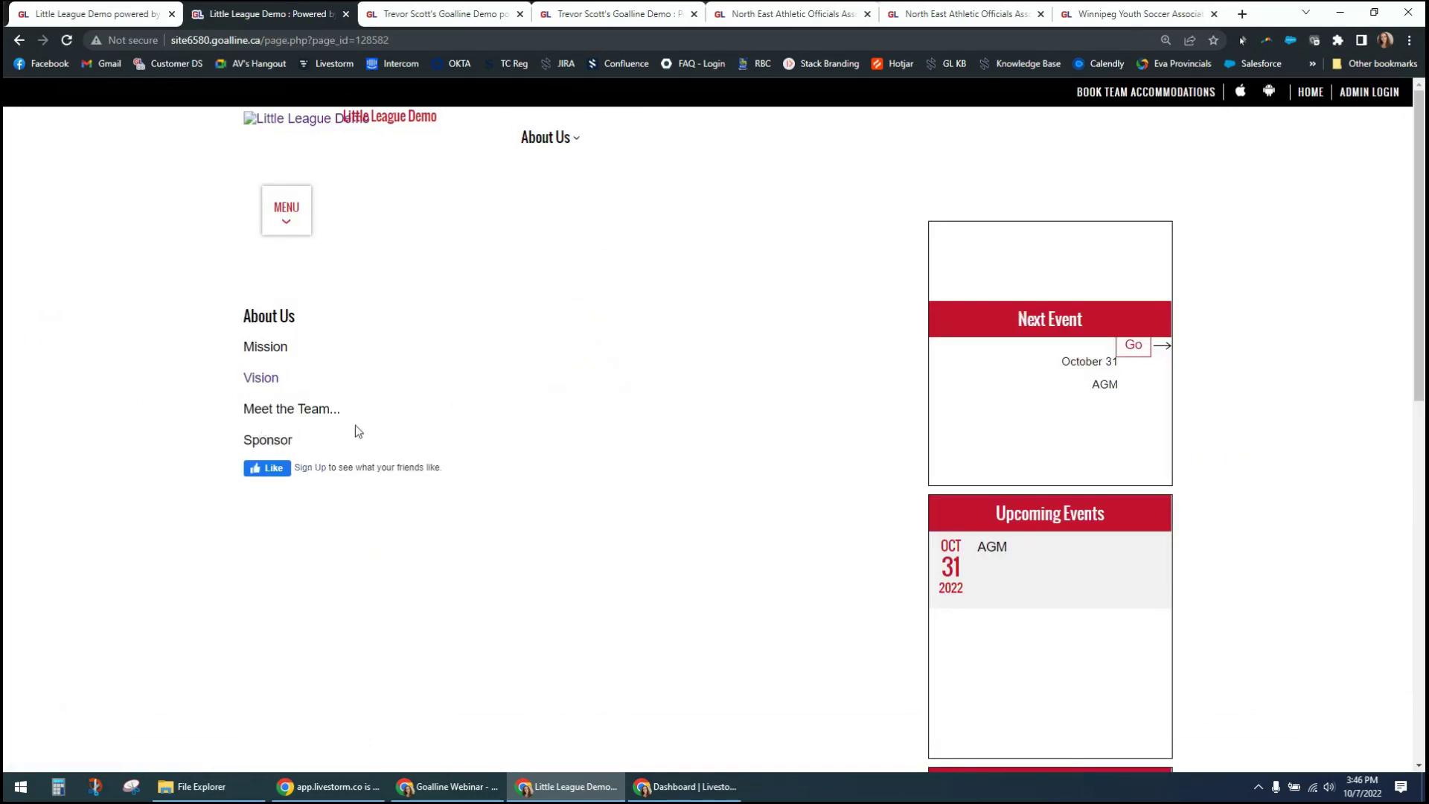
Step: Check the public site's page menu, view the "Our Staff" page under "About Us", and return to the home page
click(292, 231)
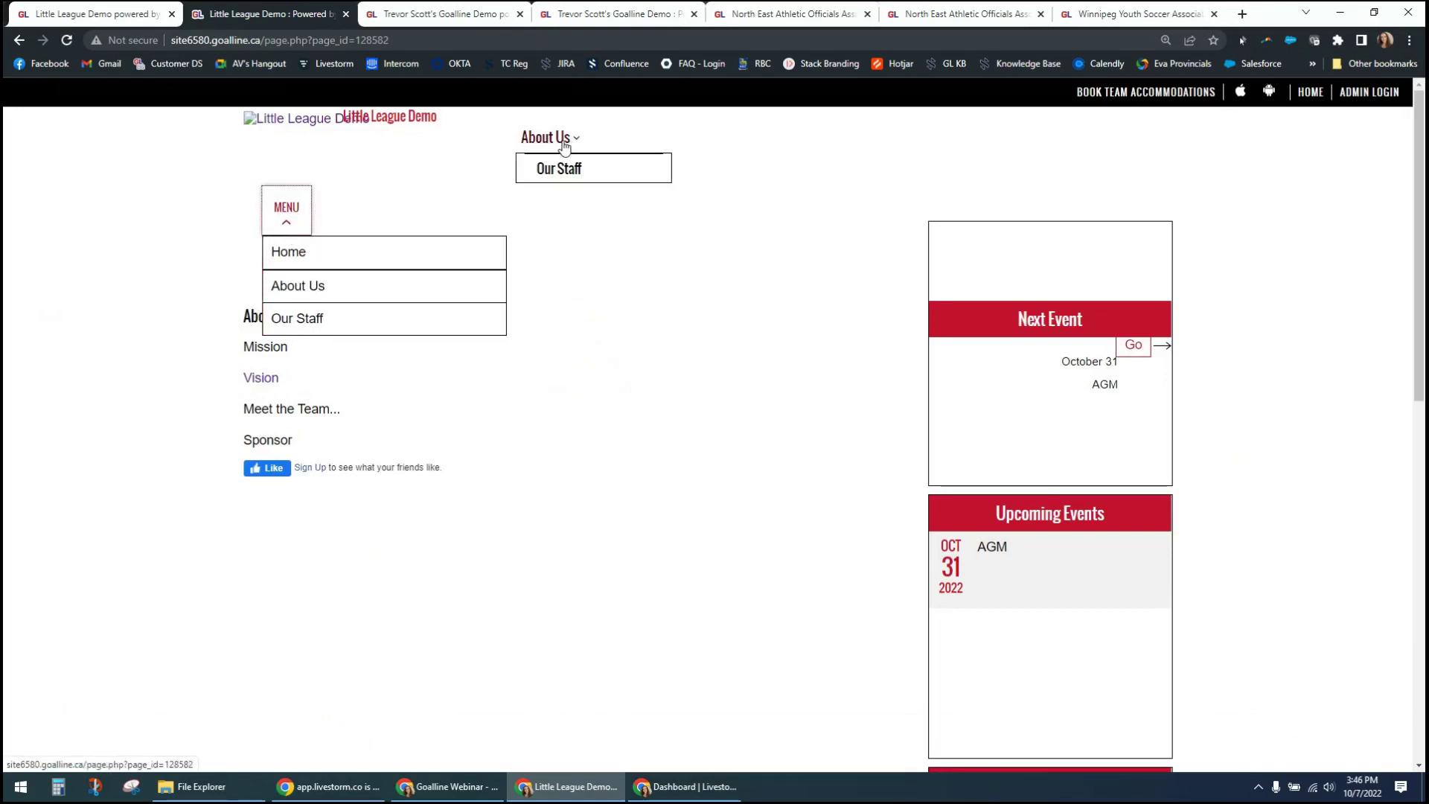
mouse_move(550, 138)
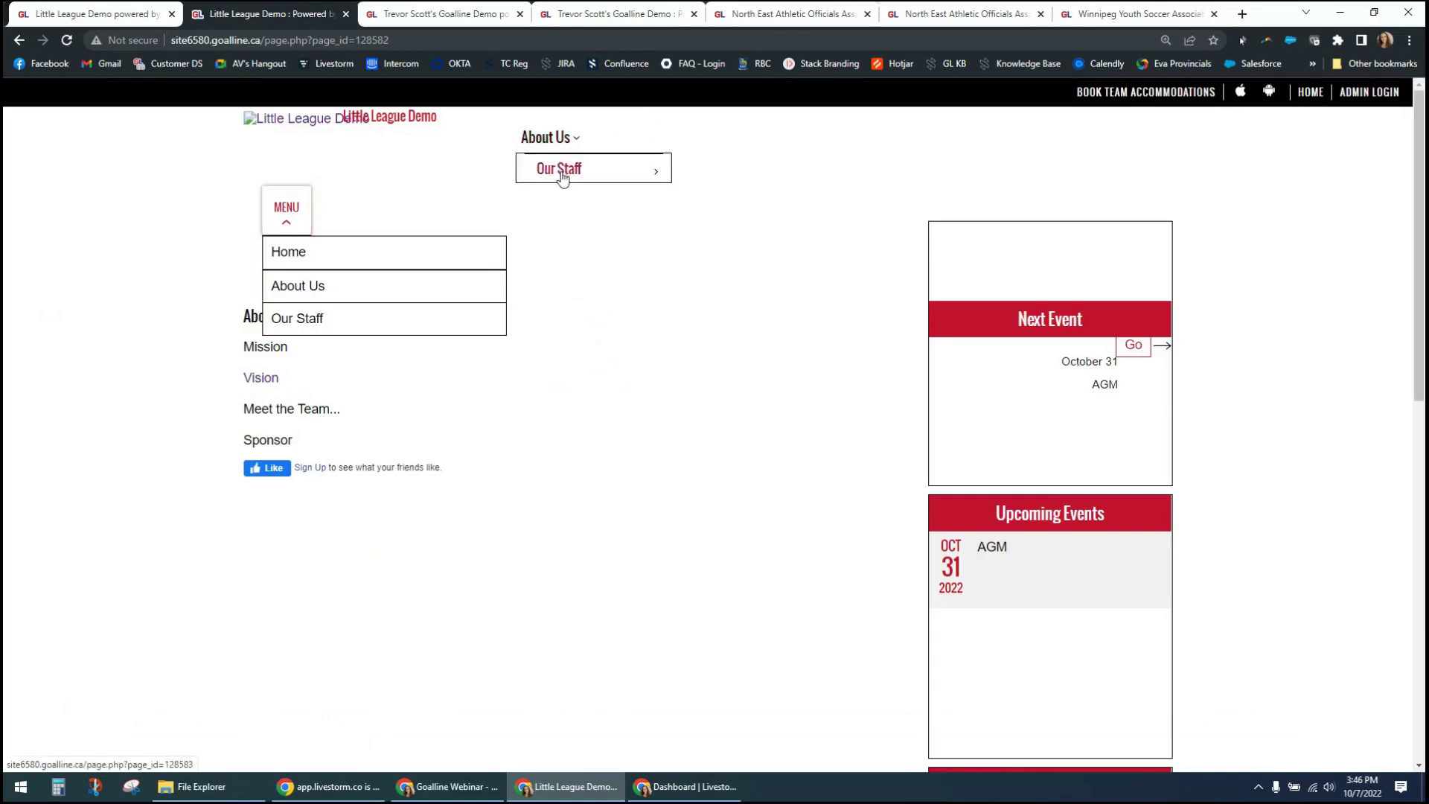
click(561, 169)
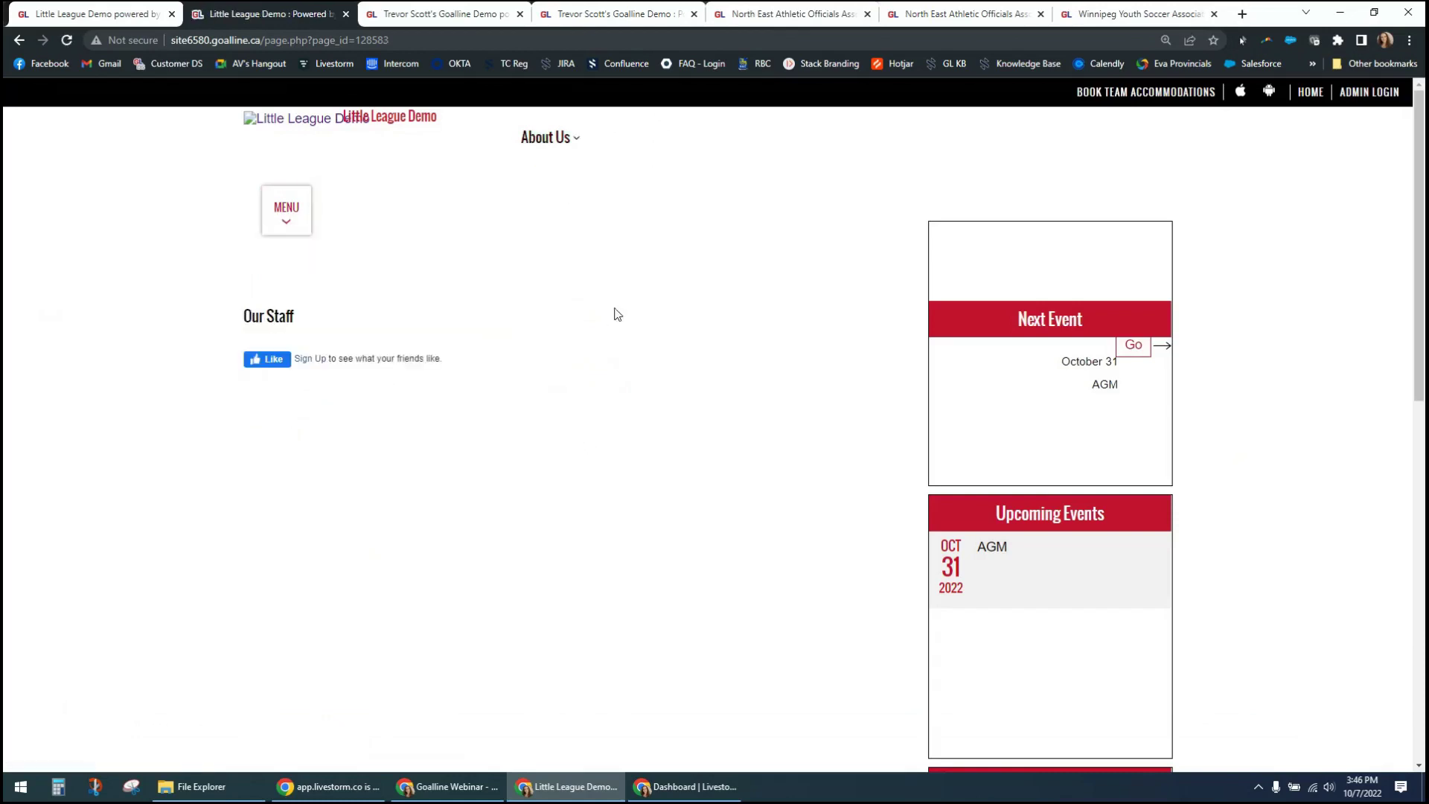
mouse_move(562, 130)
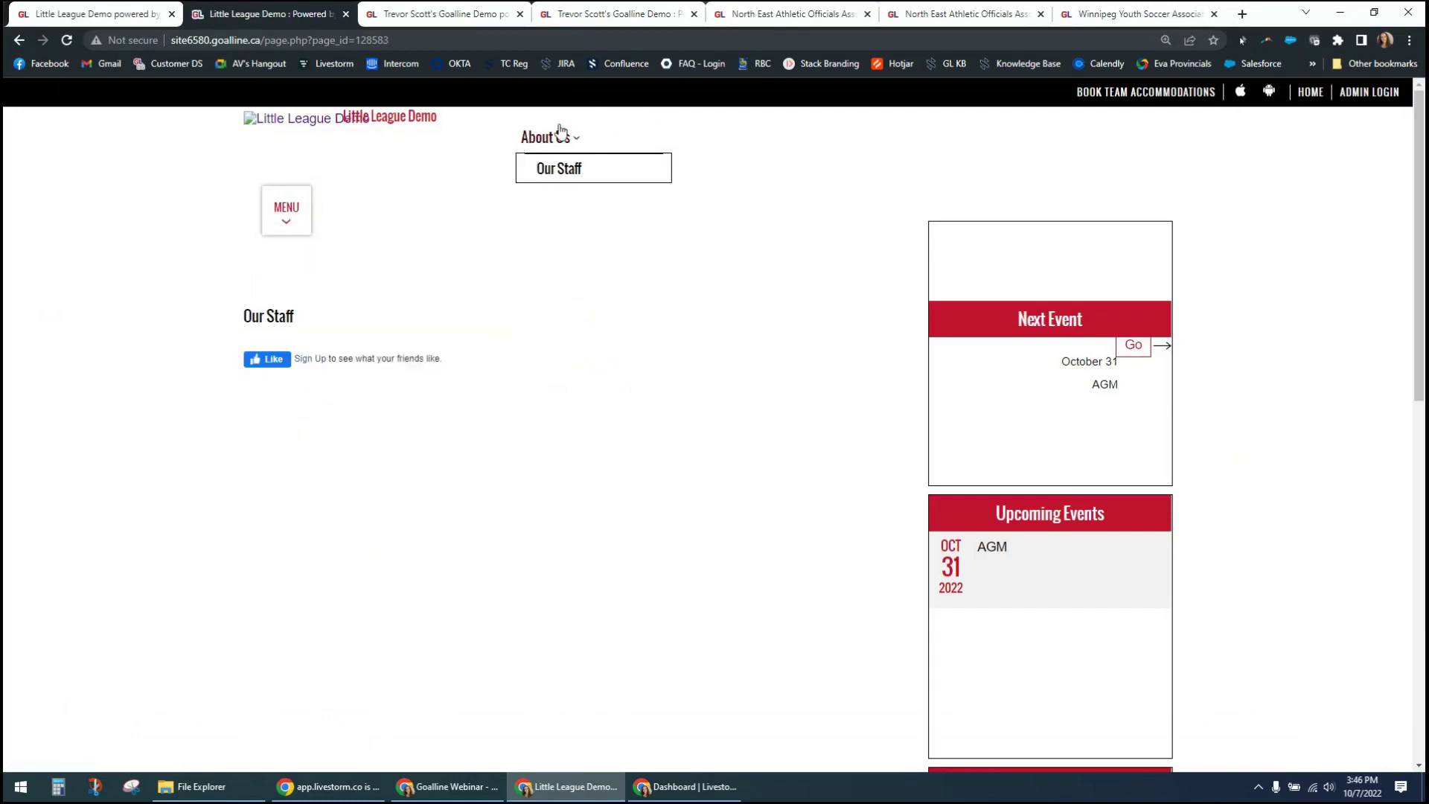
click(261, 121)
Step: Return to the admin site, start a new advertisement in the website section, and title it "Coffe Shop 1"
click(108, 10)
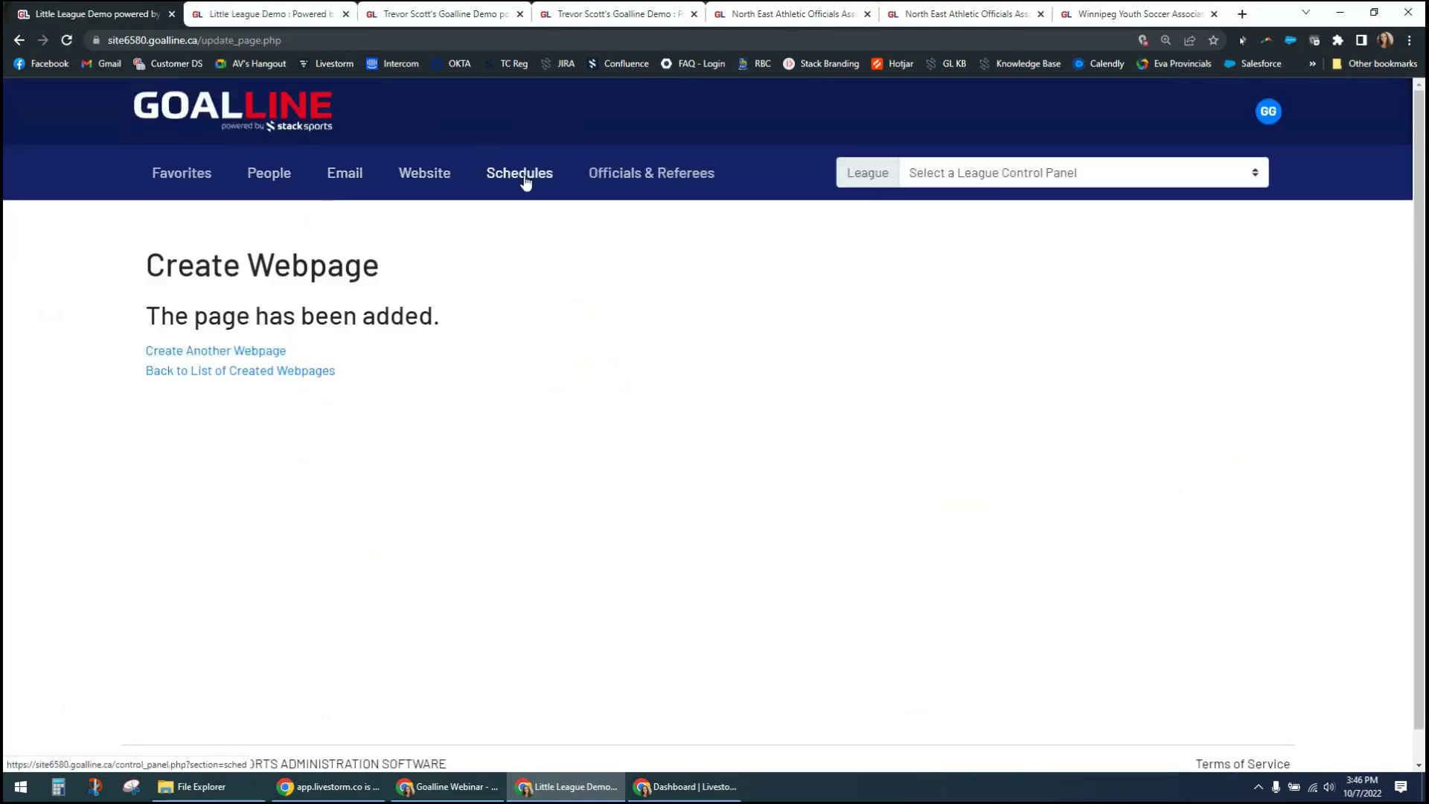
click(425, 177)
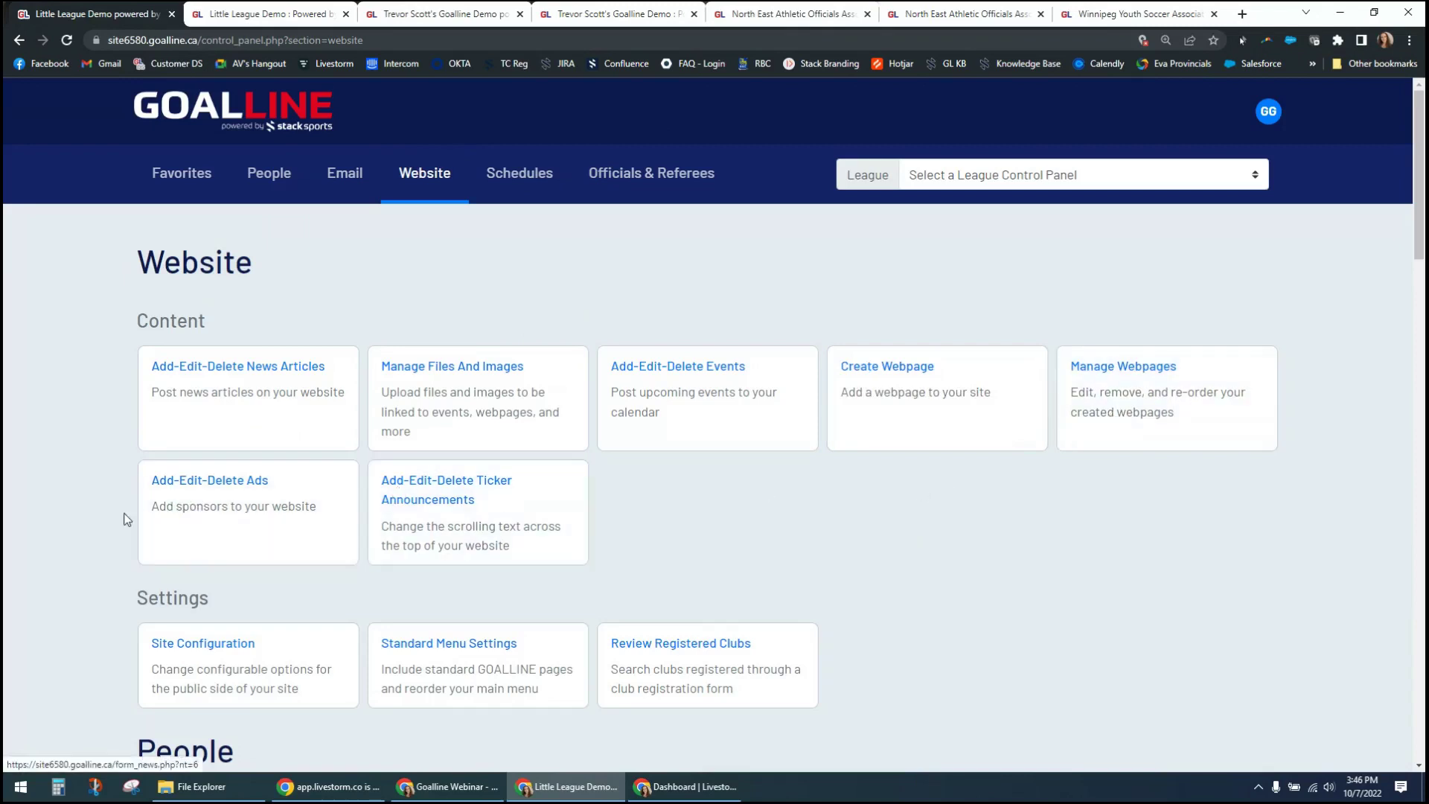
click(214, 504)
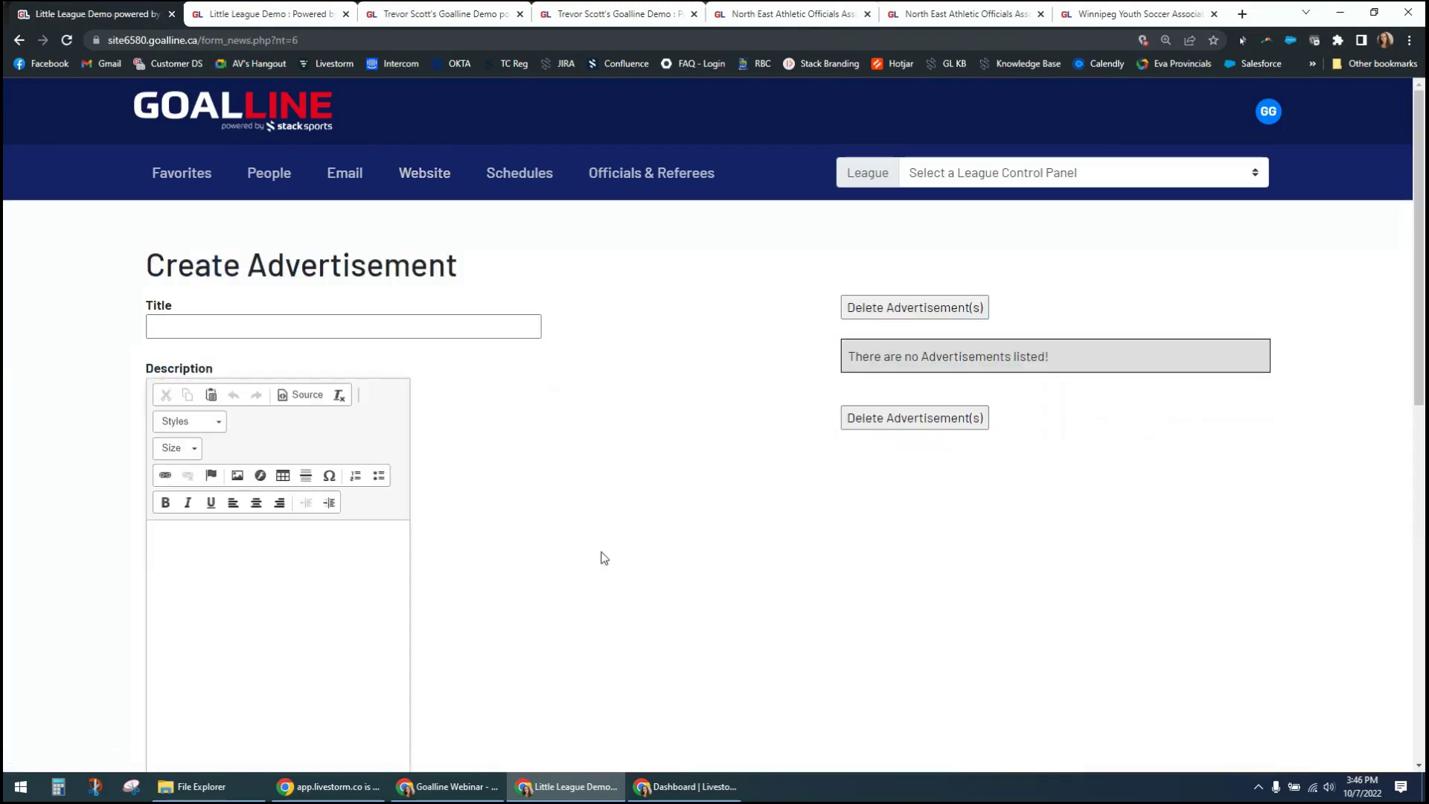
scroll(592, 536, down, 2)
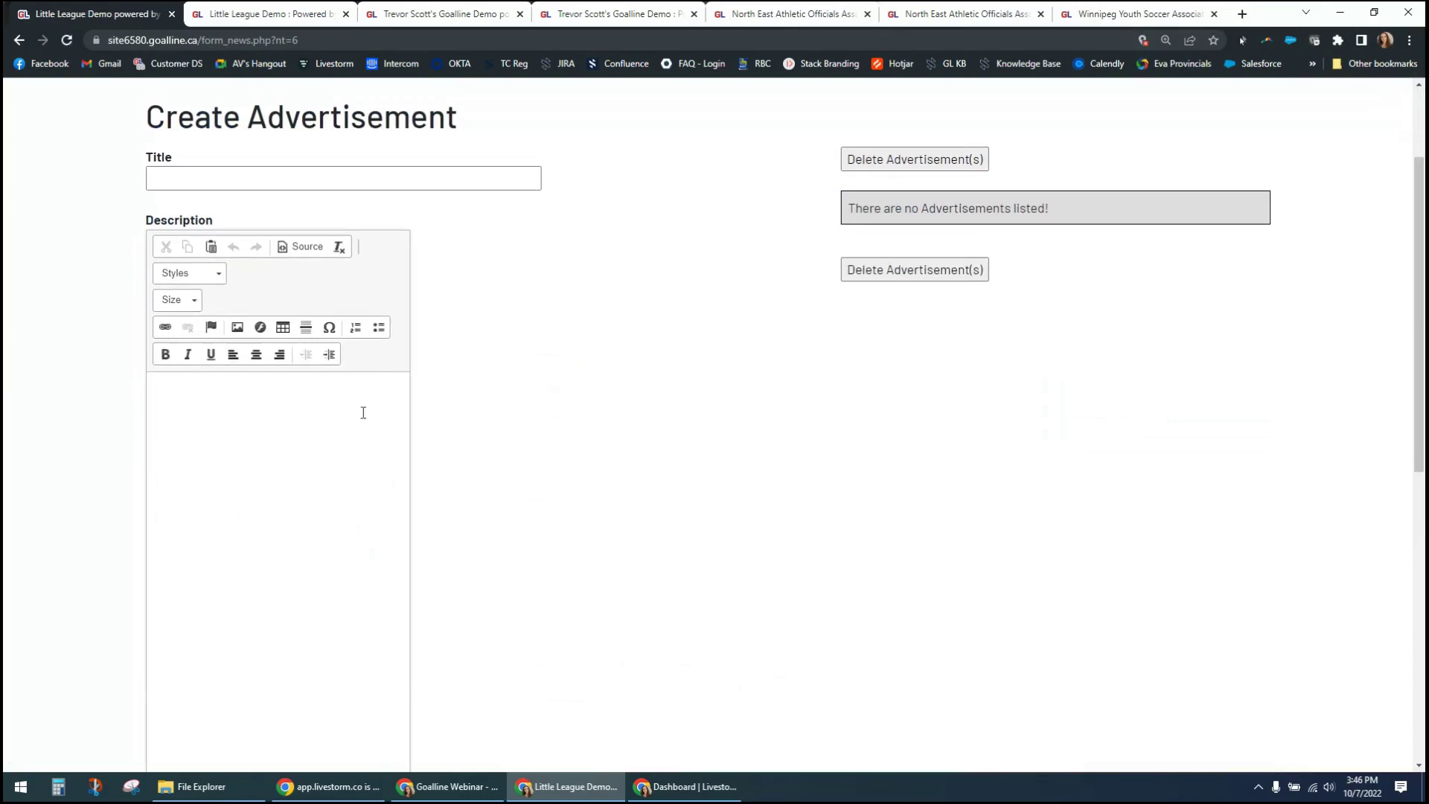
click(242, 180)
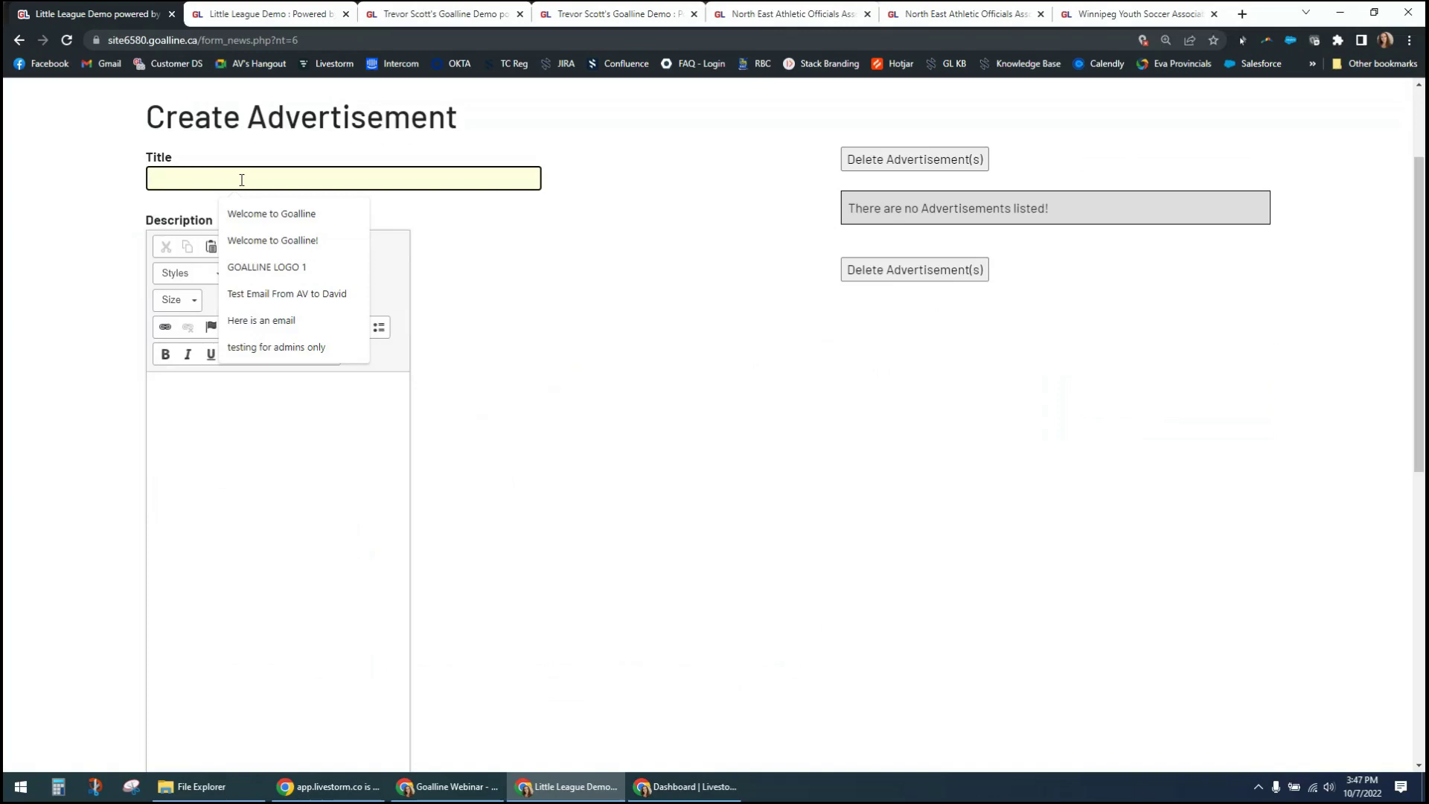
text(Coffe Shop 1)
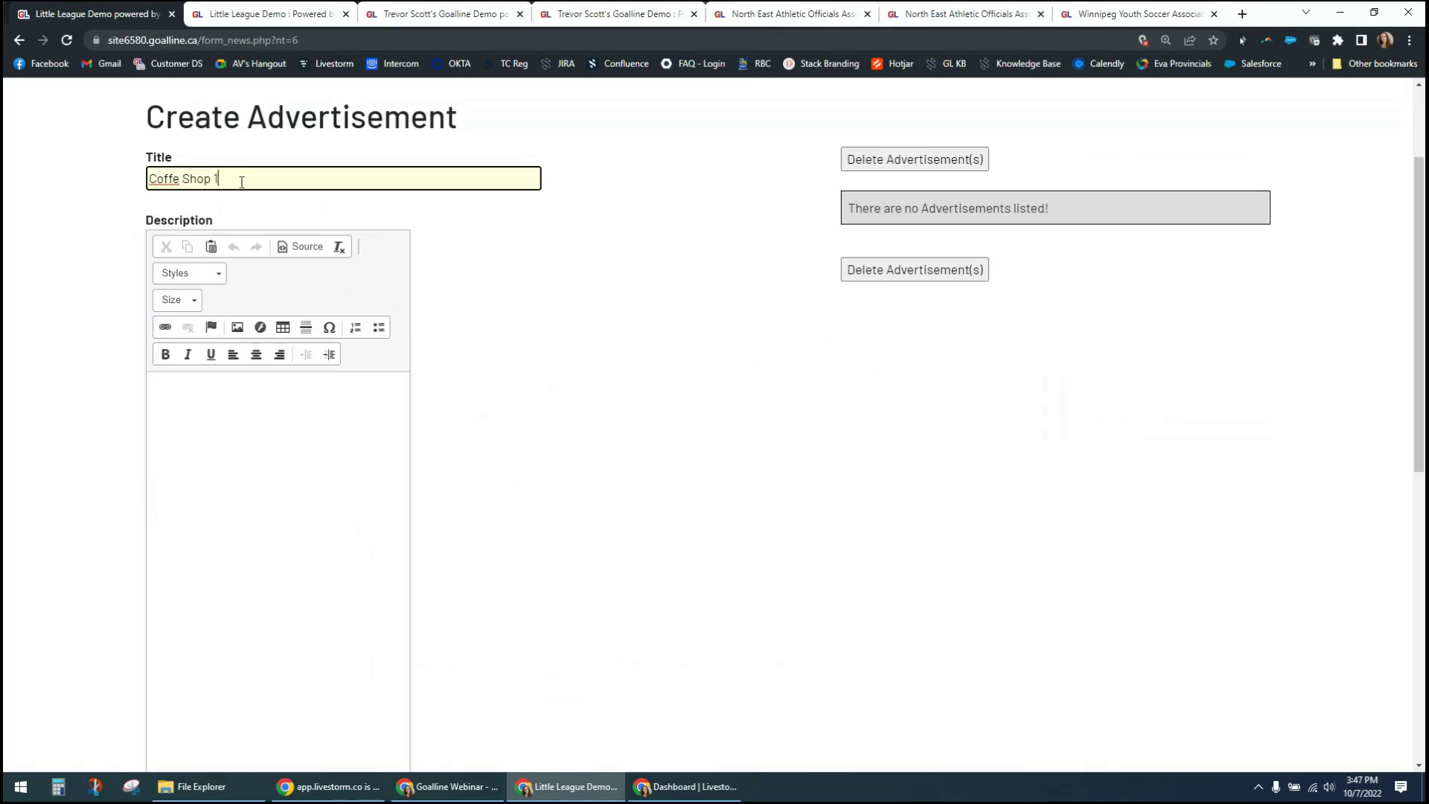
Step: Start inserting an image into the advertisement's description and browse the server for the image file
click(219, 471)
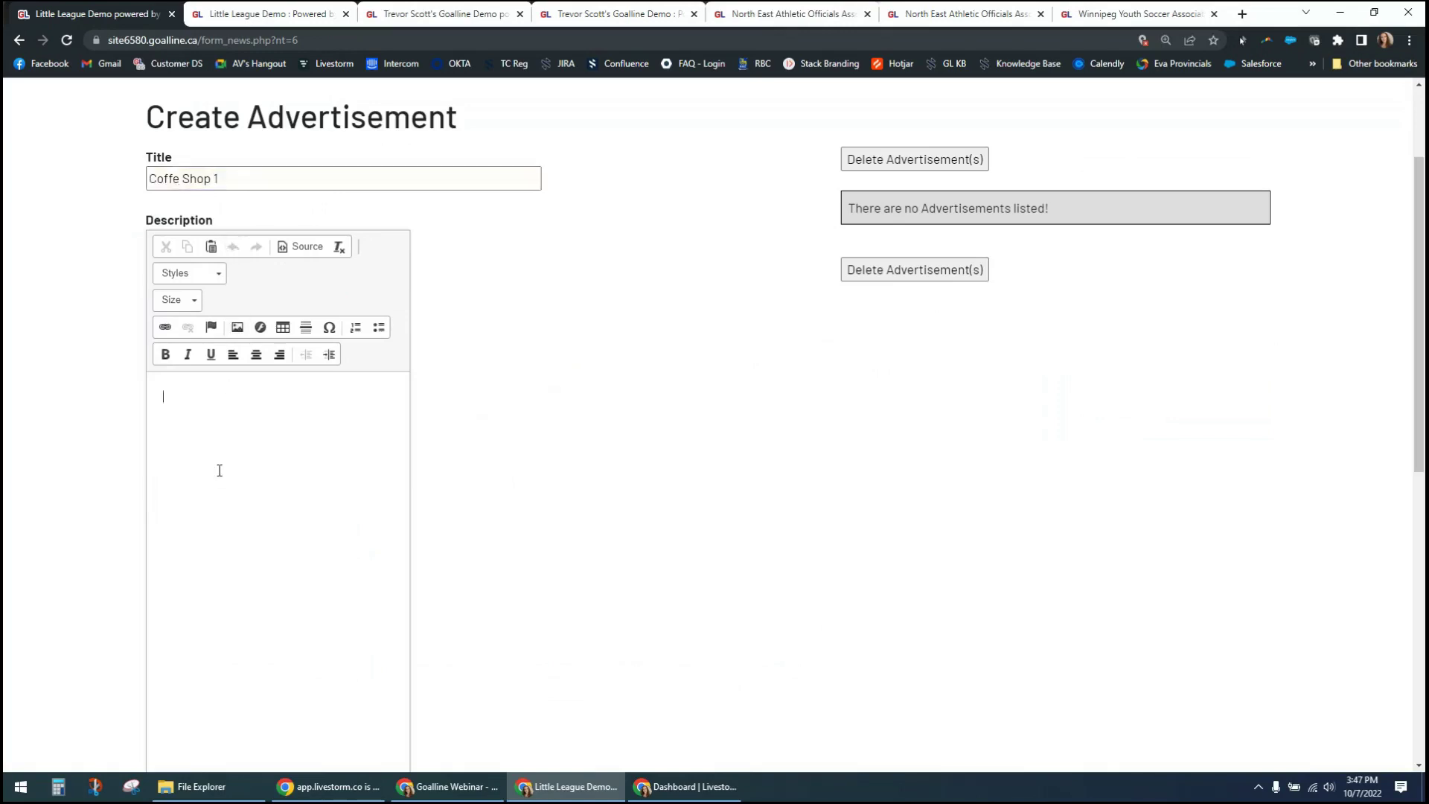
click(237, 327)
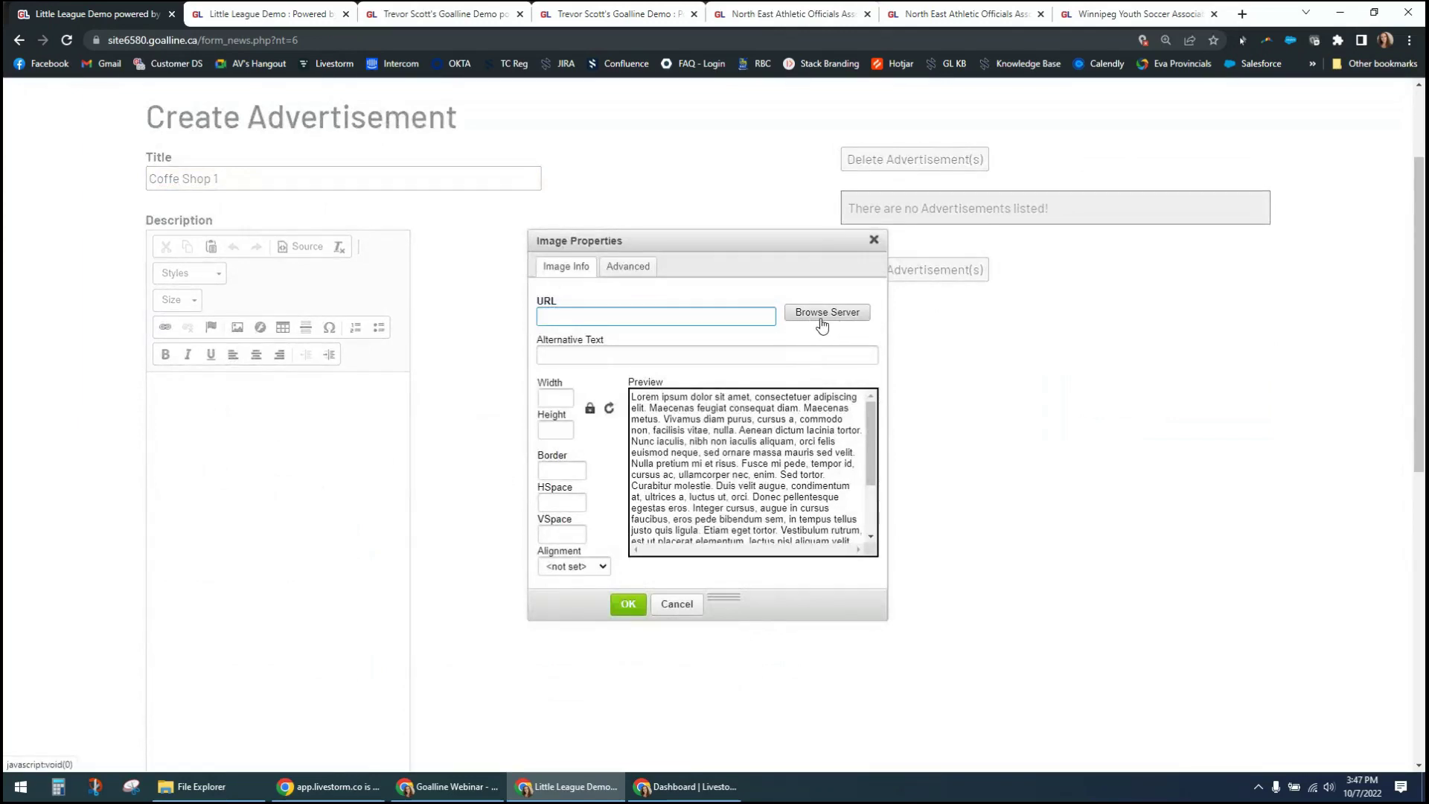
click(632, 405)
drag(632, 404, 799, 523)
click(785, 504)
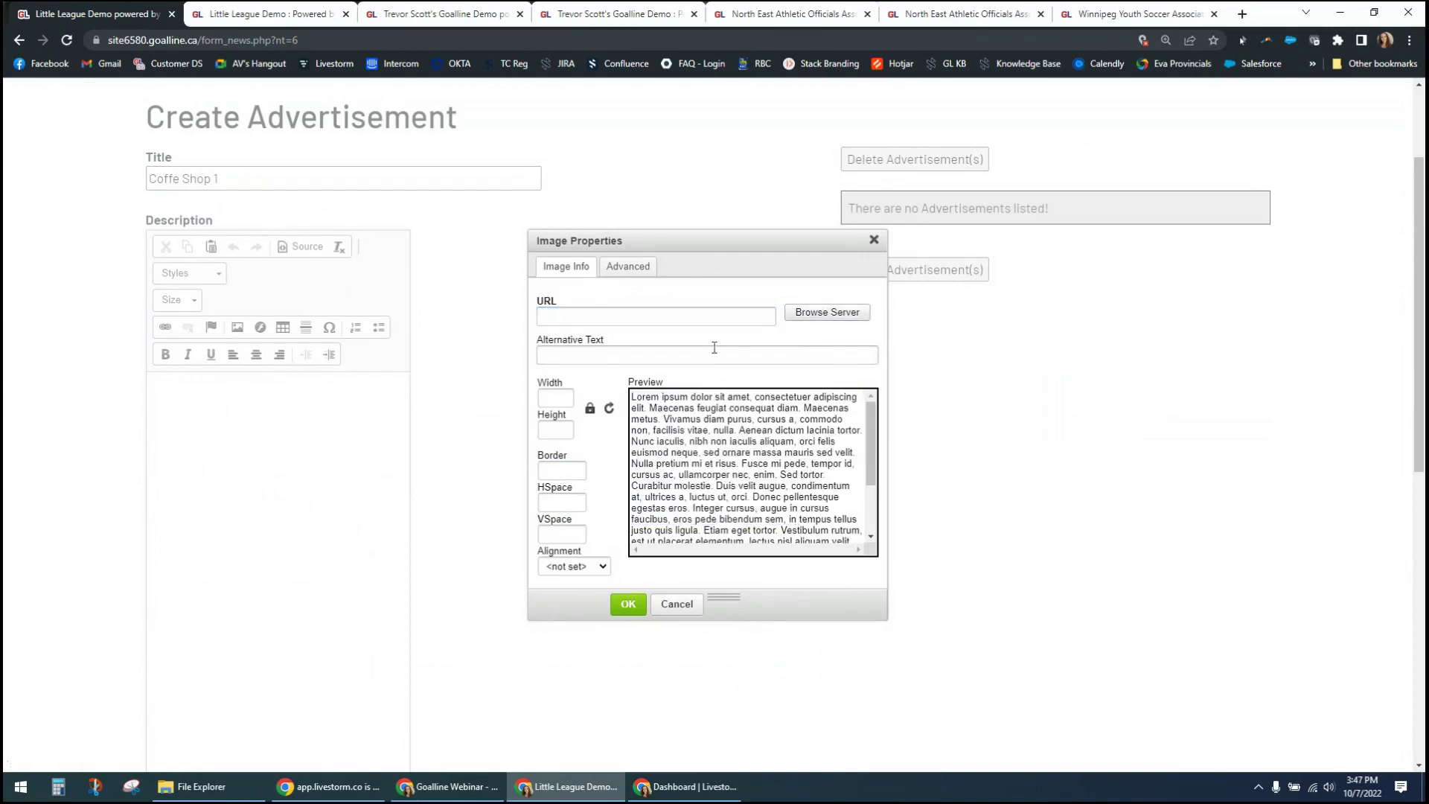
click(818, 313)
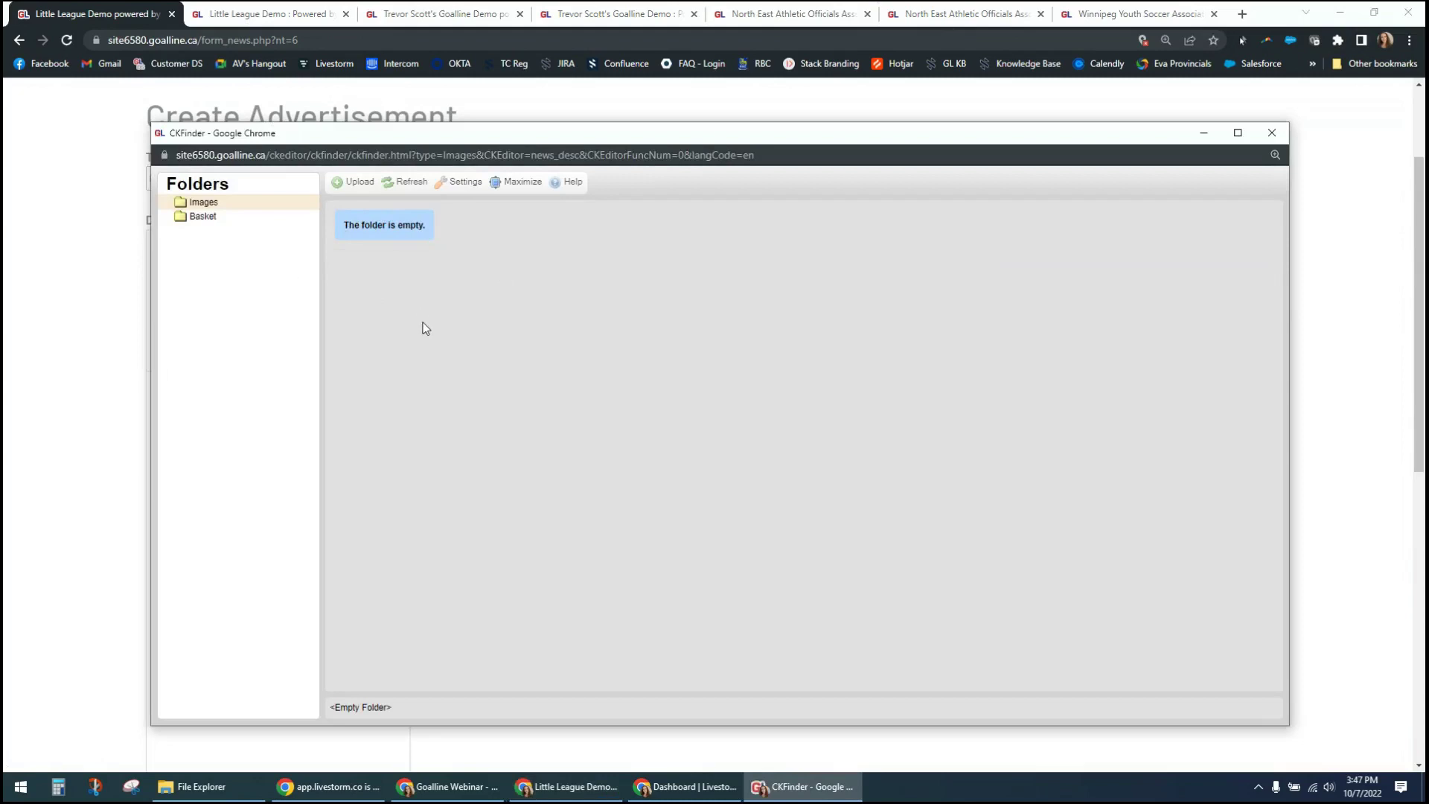
Step: Upload the OnFieldBaseBall-107 picture to the server's Images folder and choose it as the advertisement's image
click(359, 183)
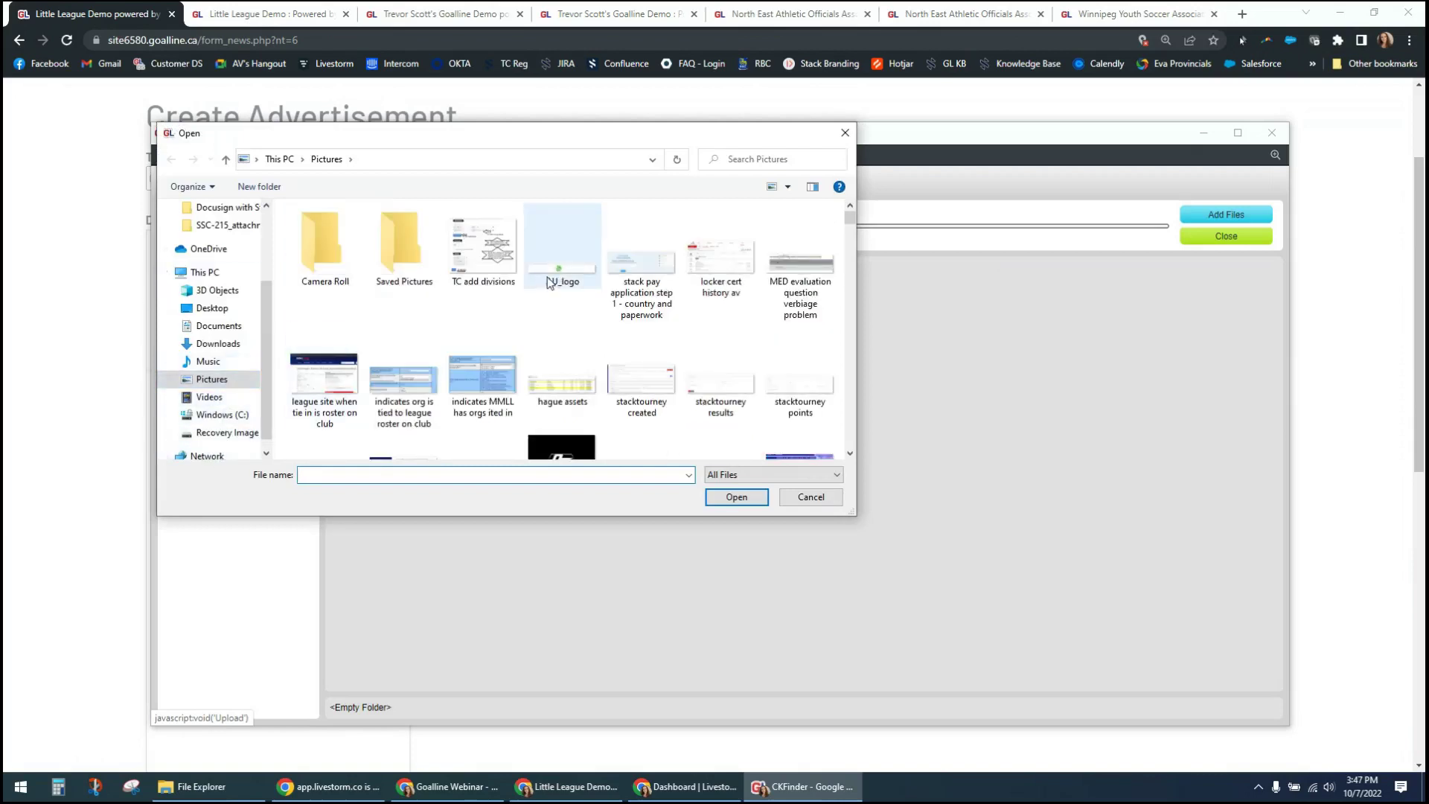
scroll(573, 402, down, 1)
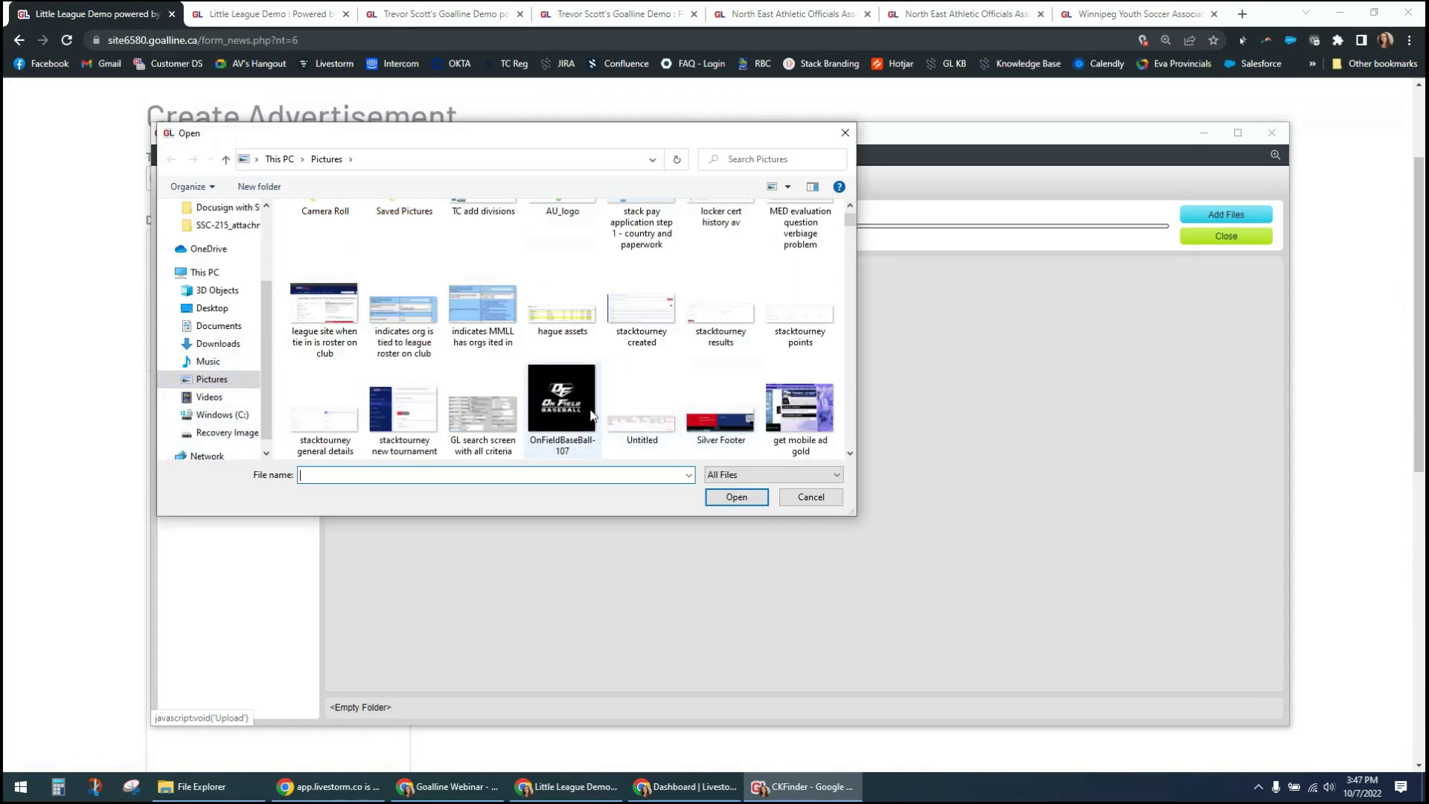
double_click(556, 414)
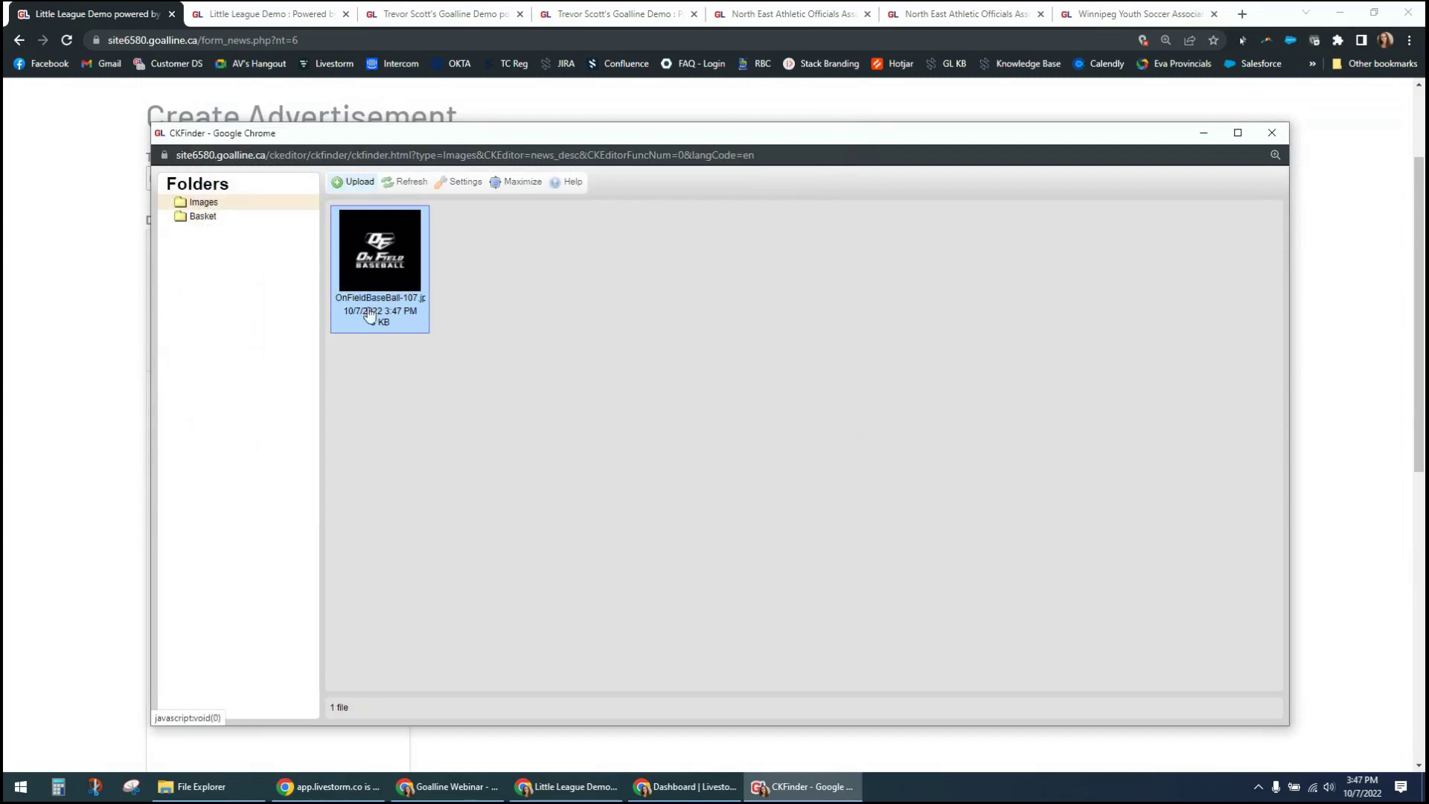
click(510, 328)
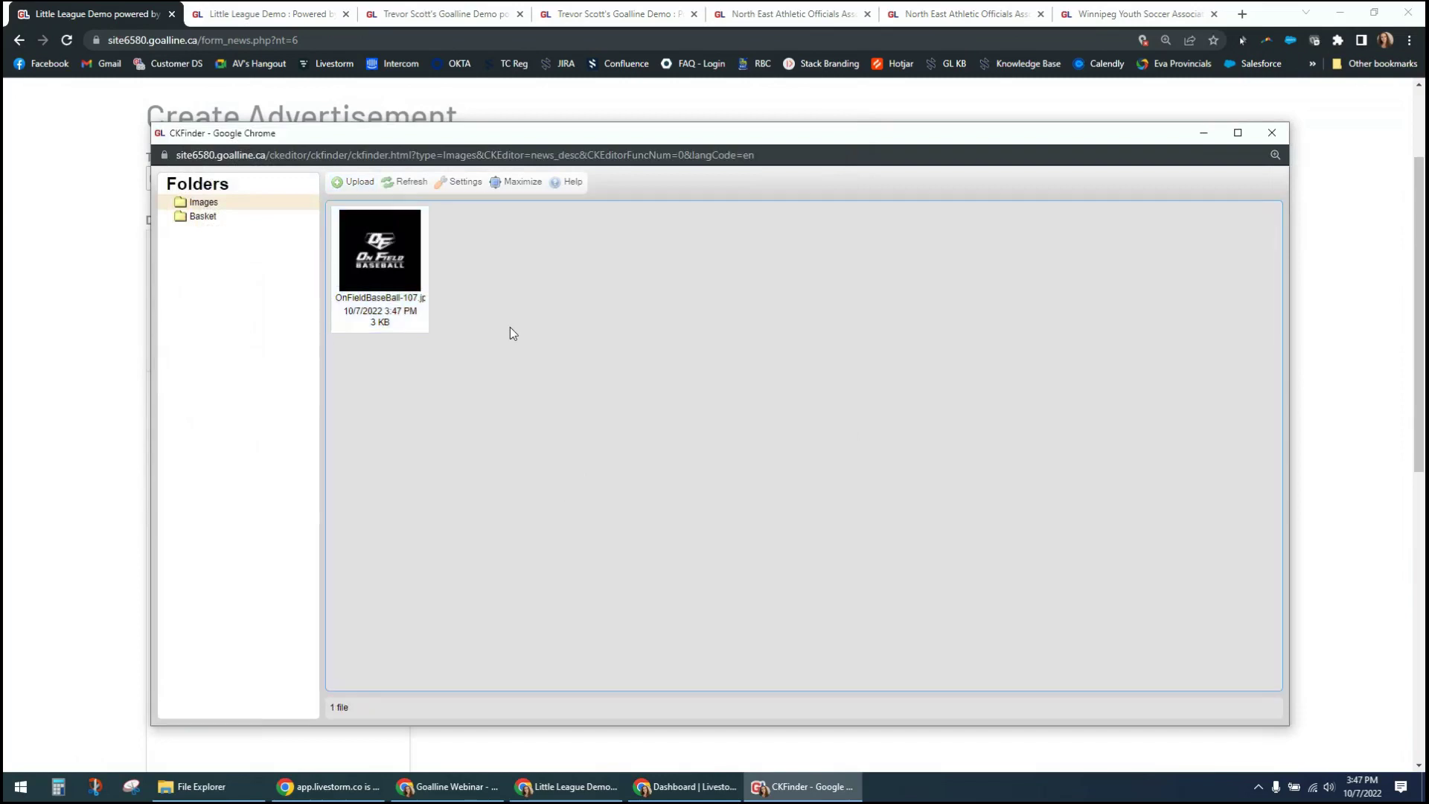
double_click(420, 313)
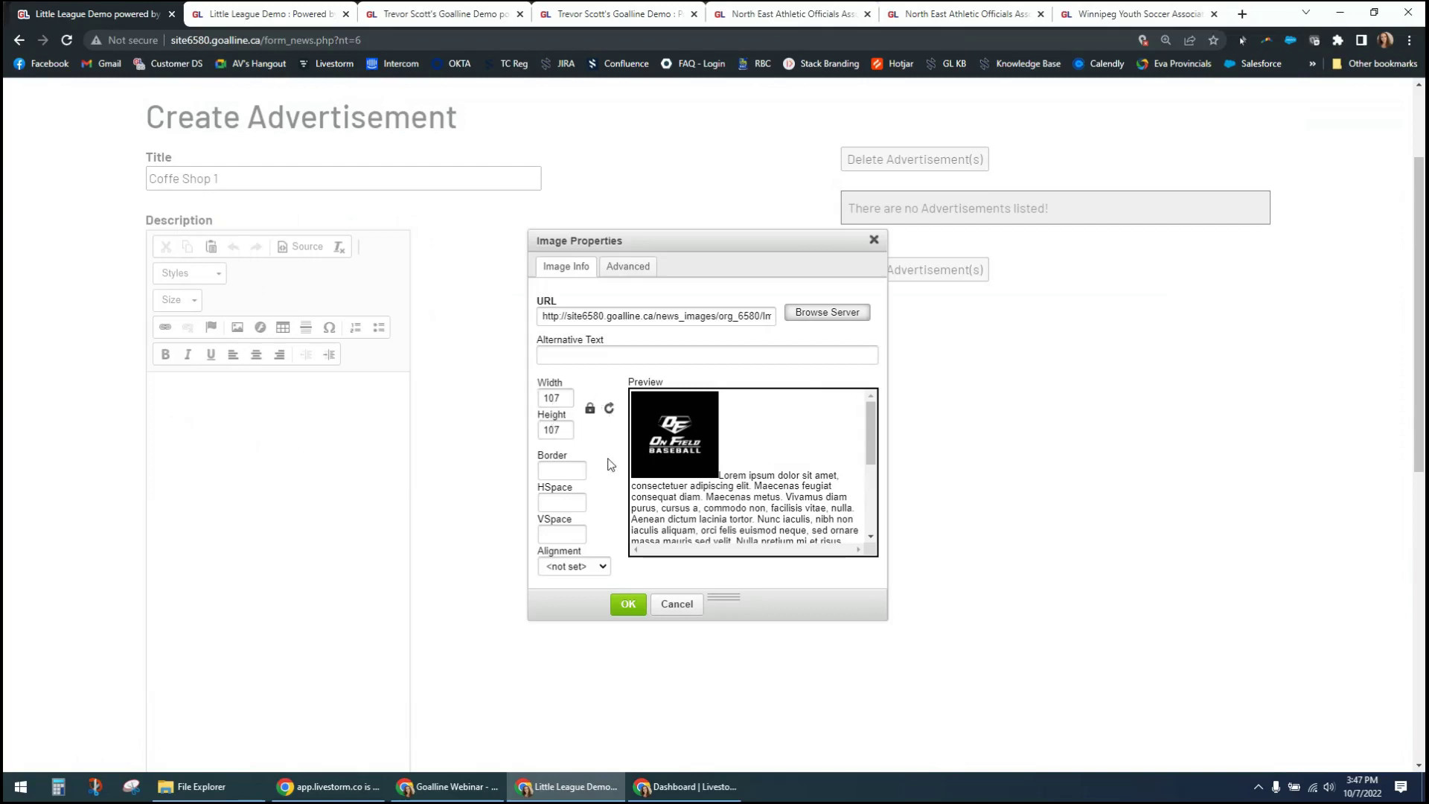
Step: Insert the chosen image into the advertisement's description and enter goalline.ca as its link URL
click(628, 604)
click(350, 470)
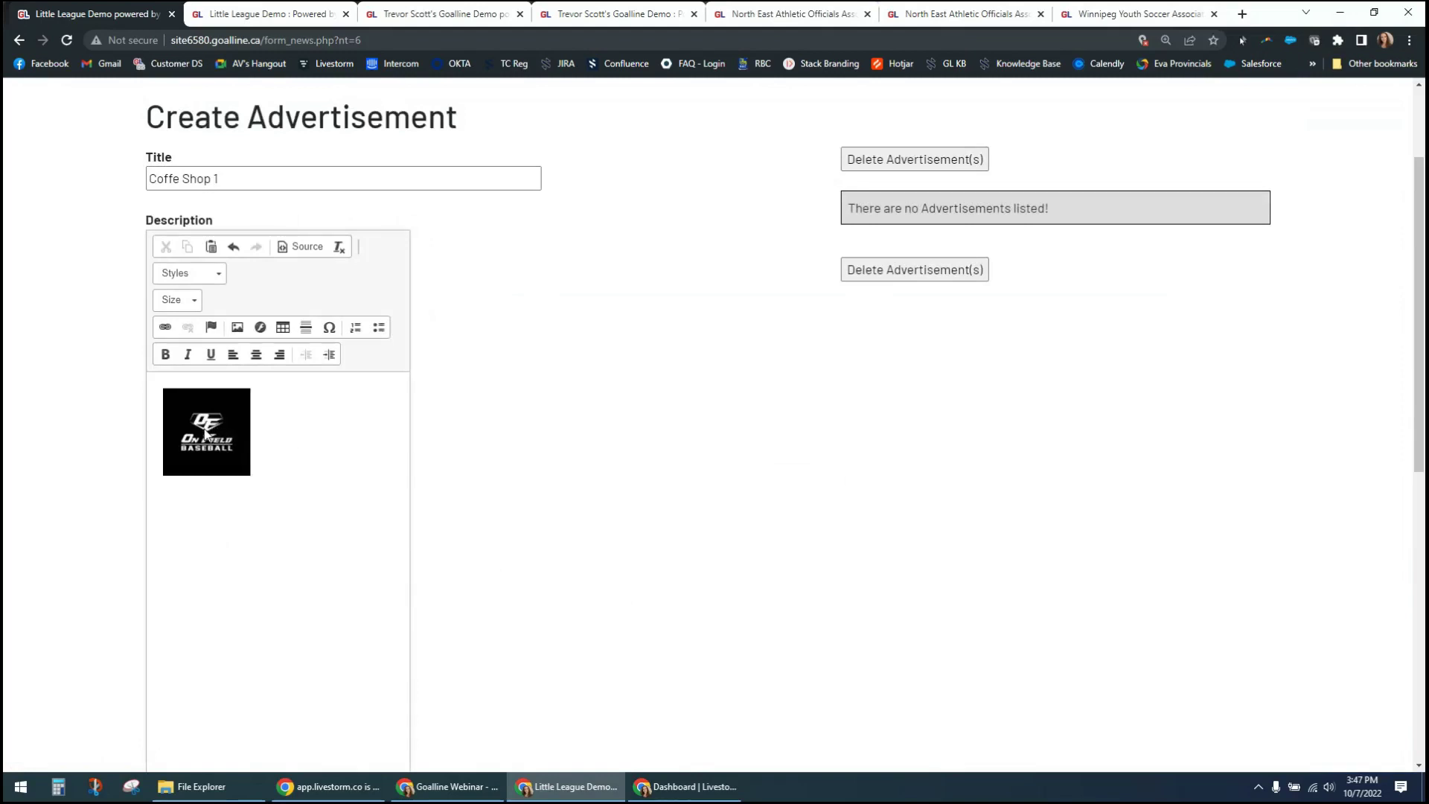
drag(212, 432, 256, 445)
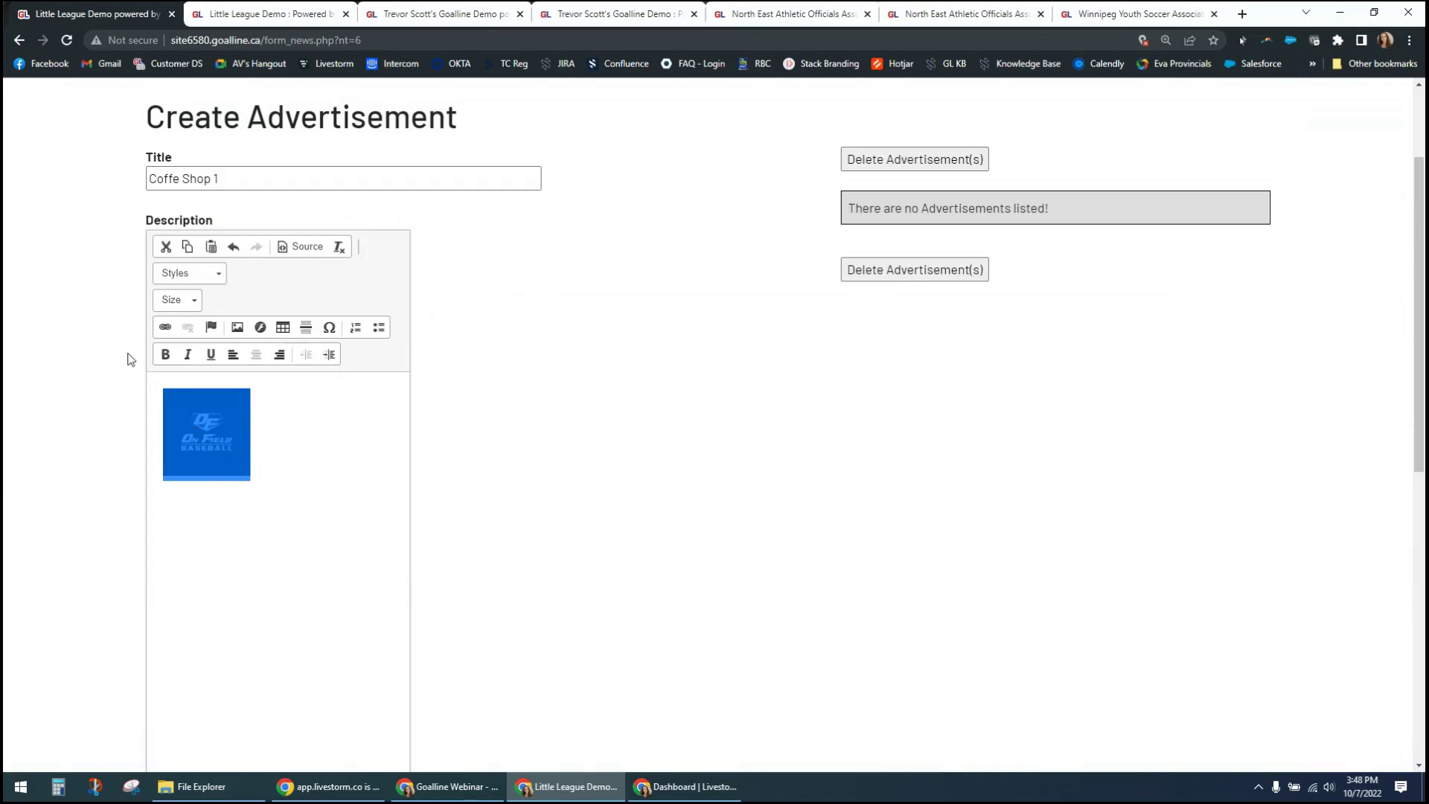
click(163, 328)
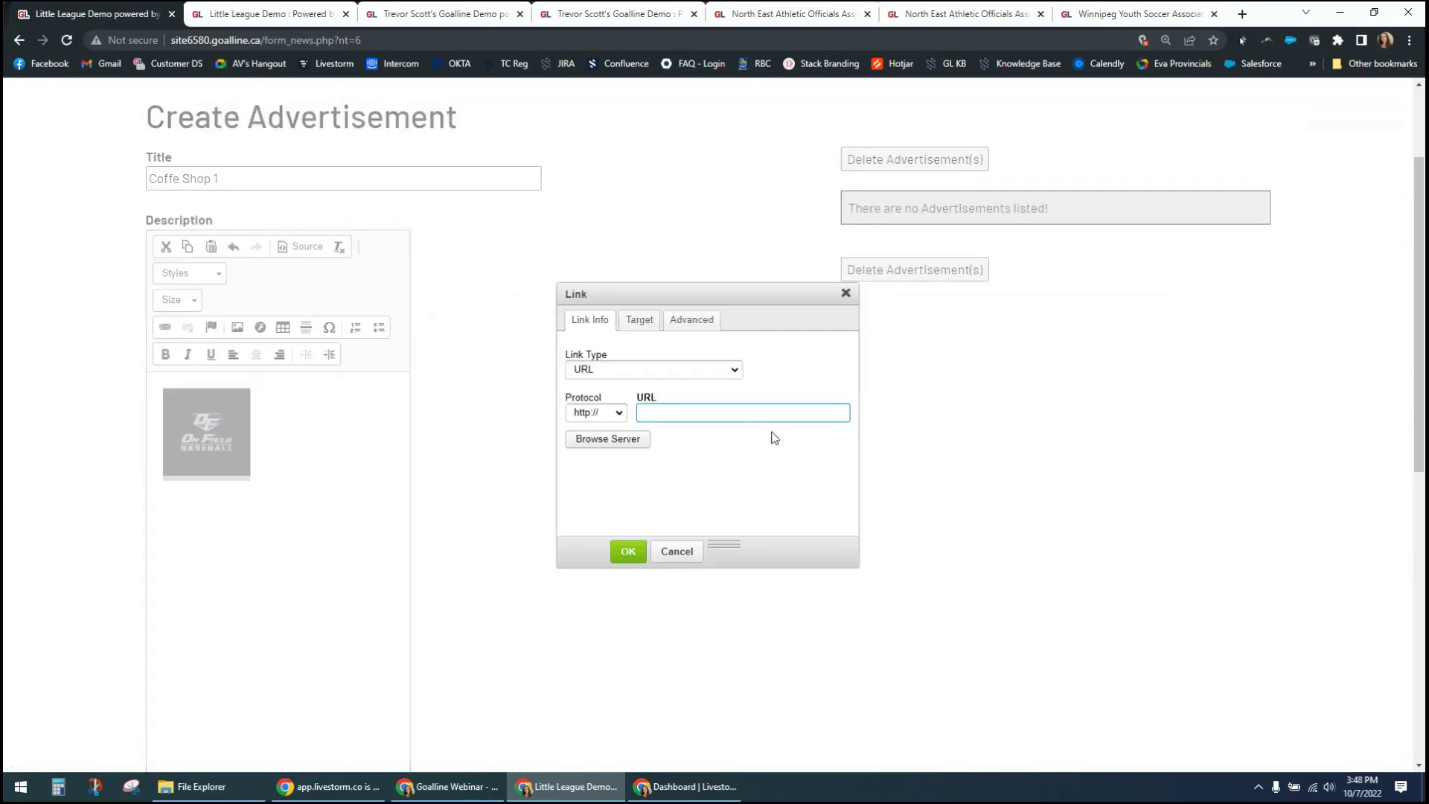
text(goalline.ca)
Step: Set the image link's target to New Window (_blank) and apply the link
click(644, 328)
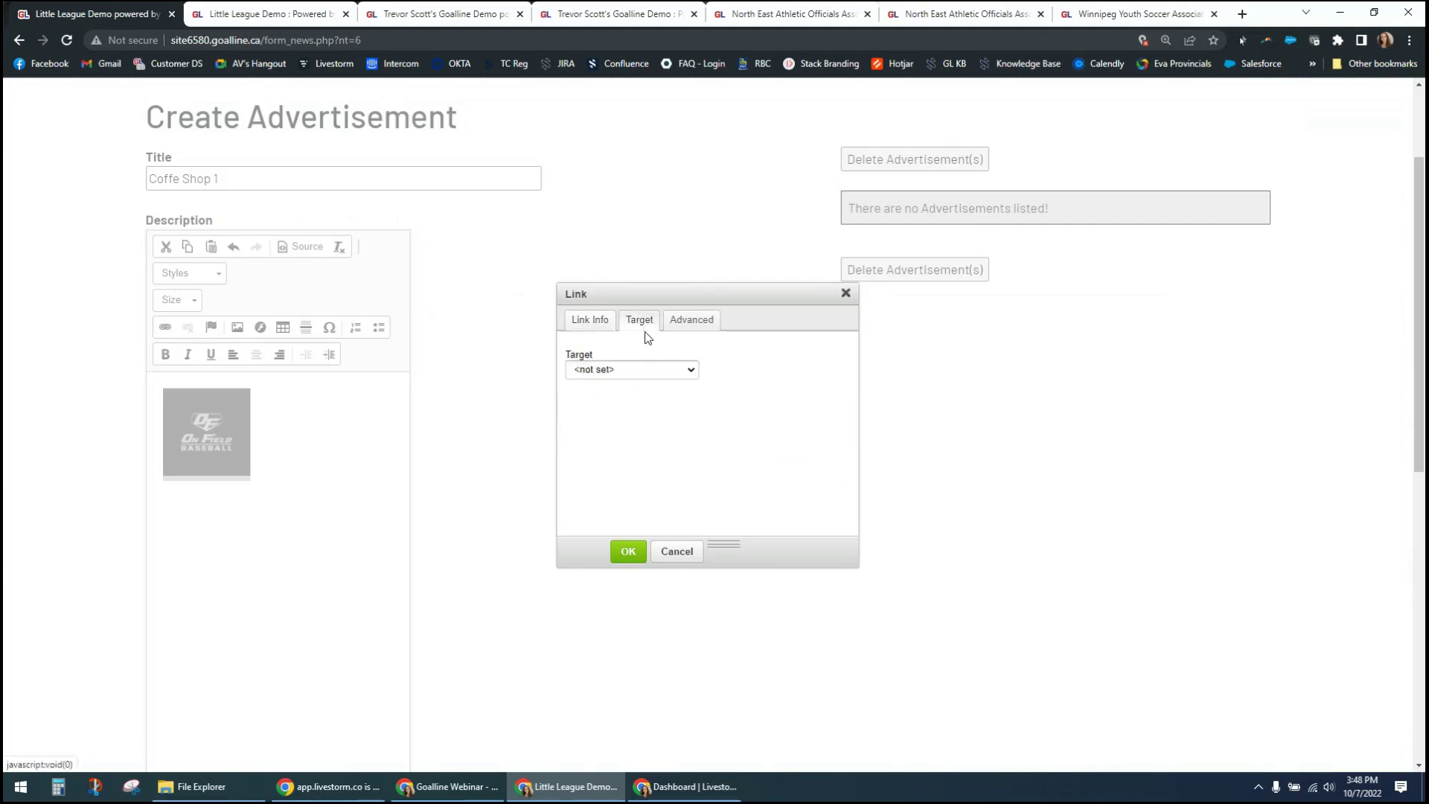
click(688, 374)
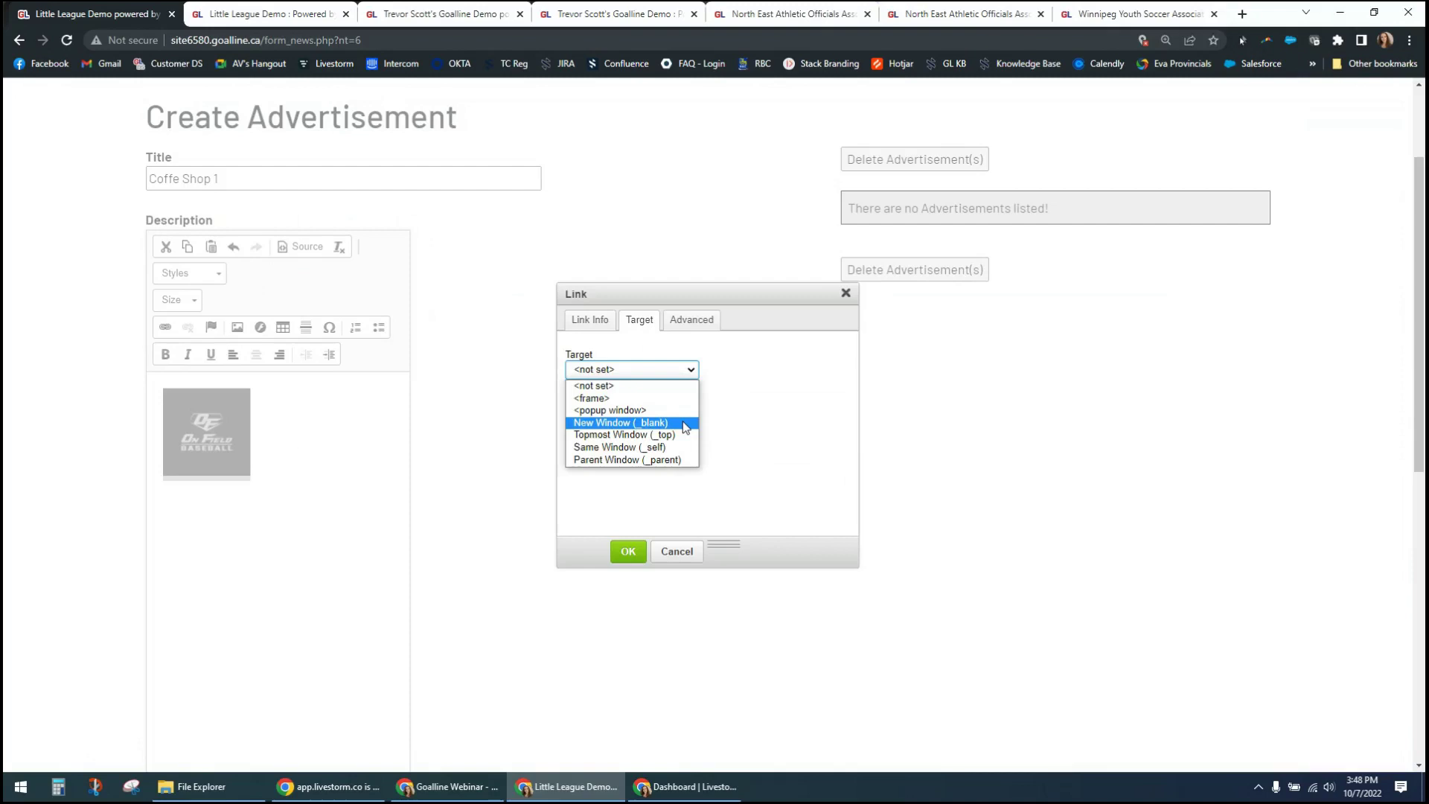
click(685, 423)
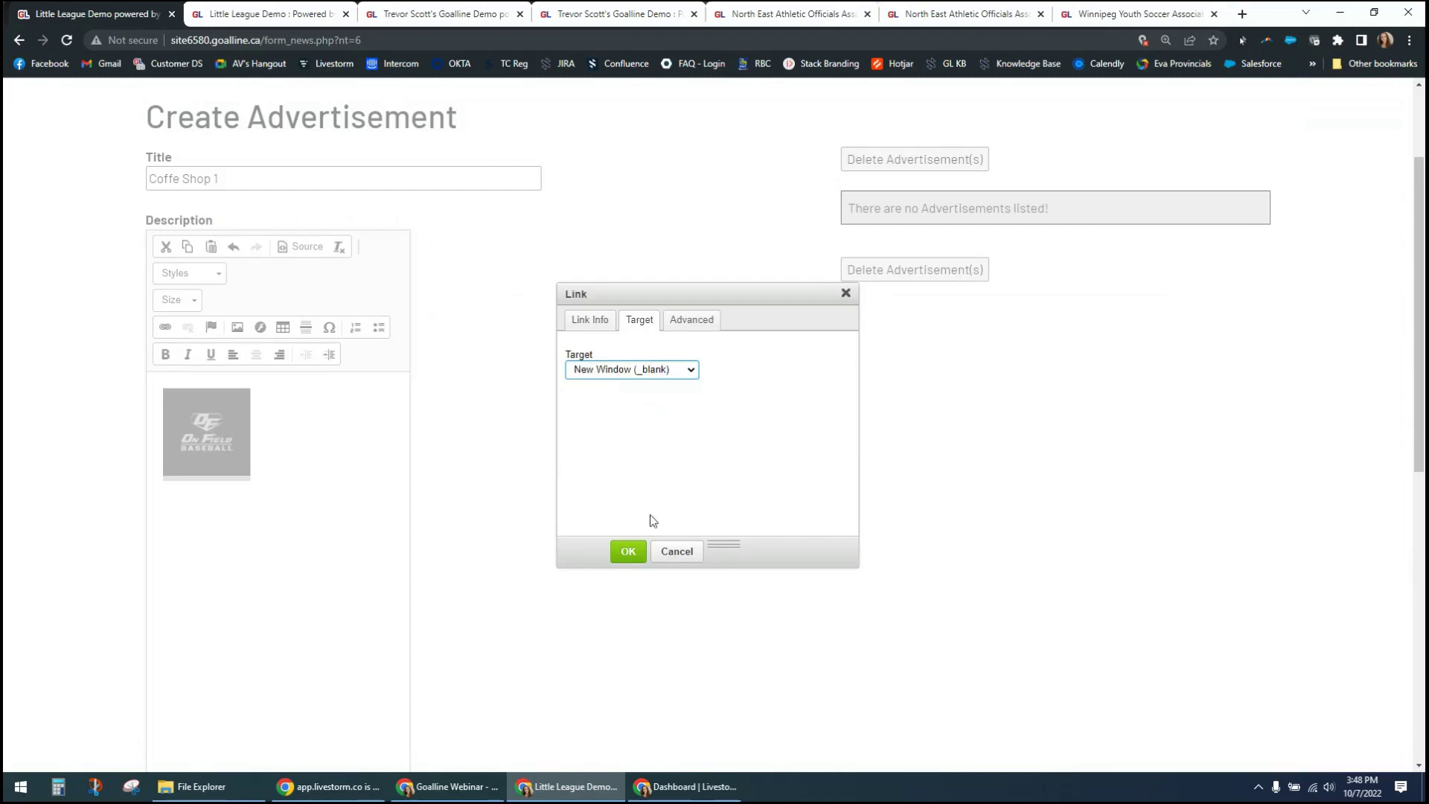
click(628, 551)
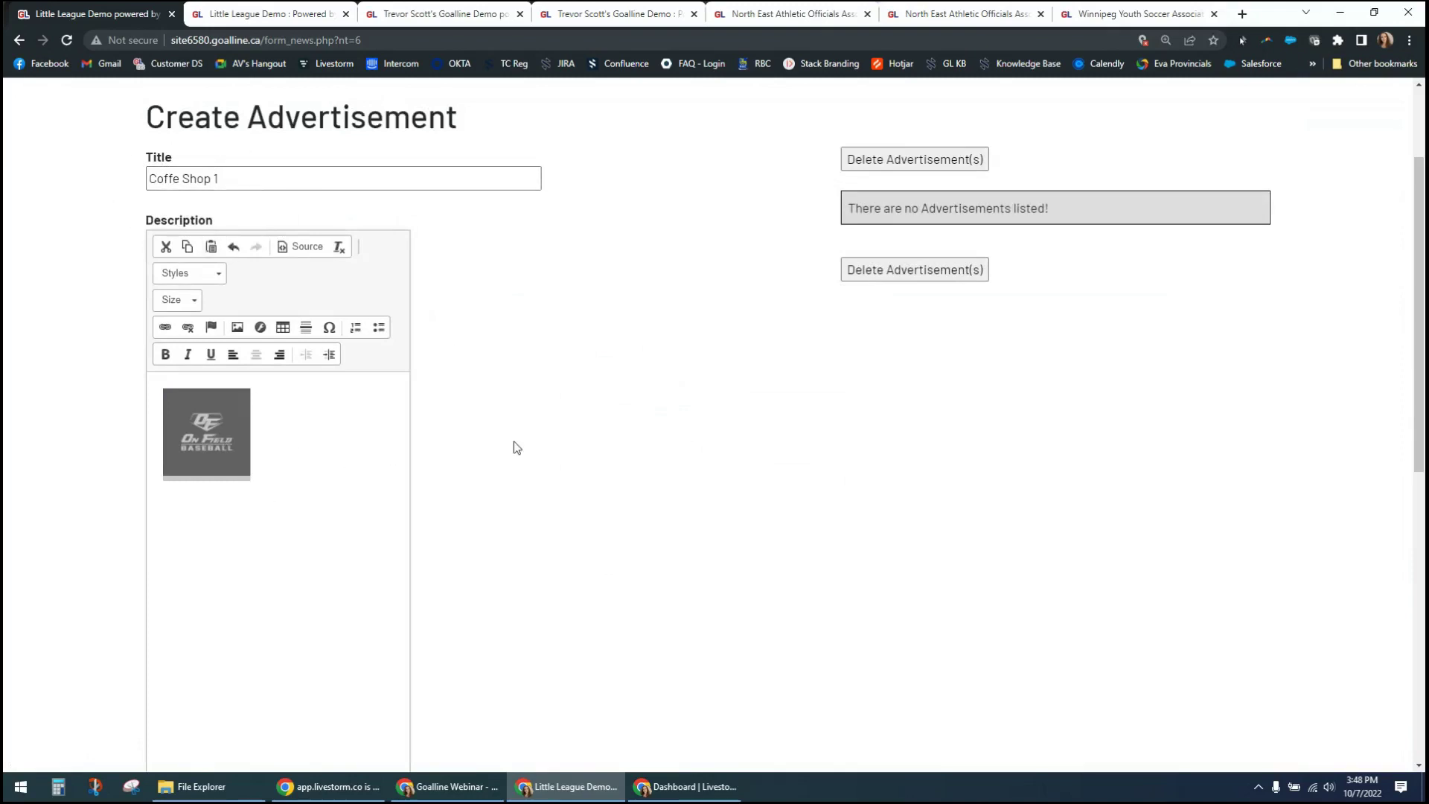
Step: Place the advertisement on the Executive Listing page and all leagues' standings and statistics pages, and post it to the website
scroll(514, 446, down, 6)
scroll(518, 448, down, 3)
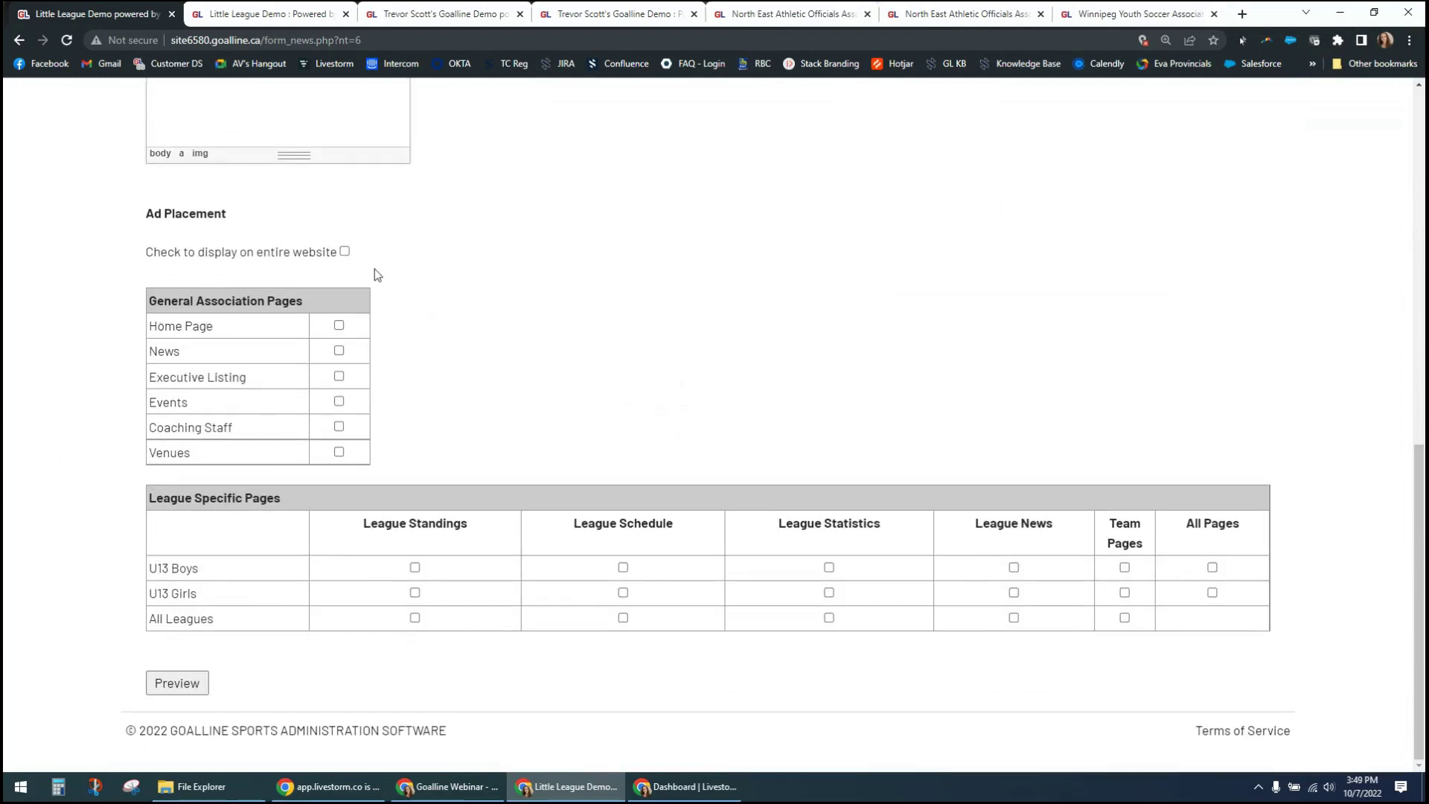
click(345, 253)
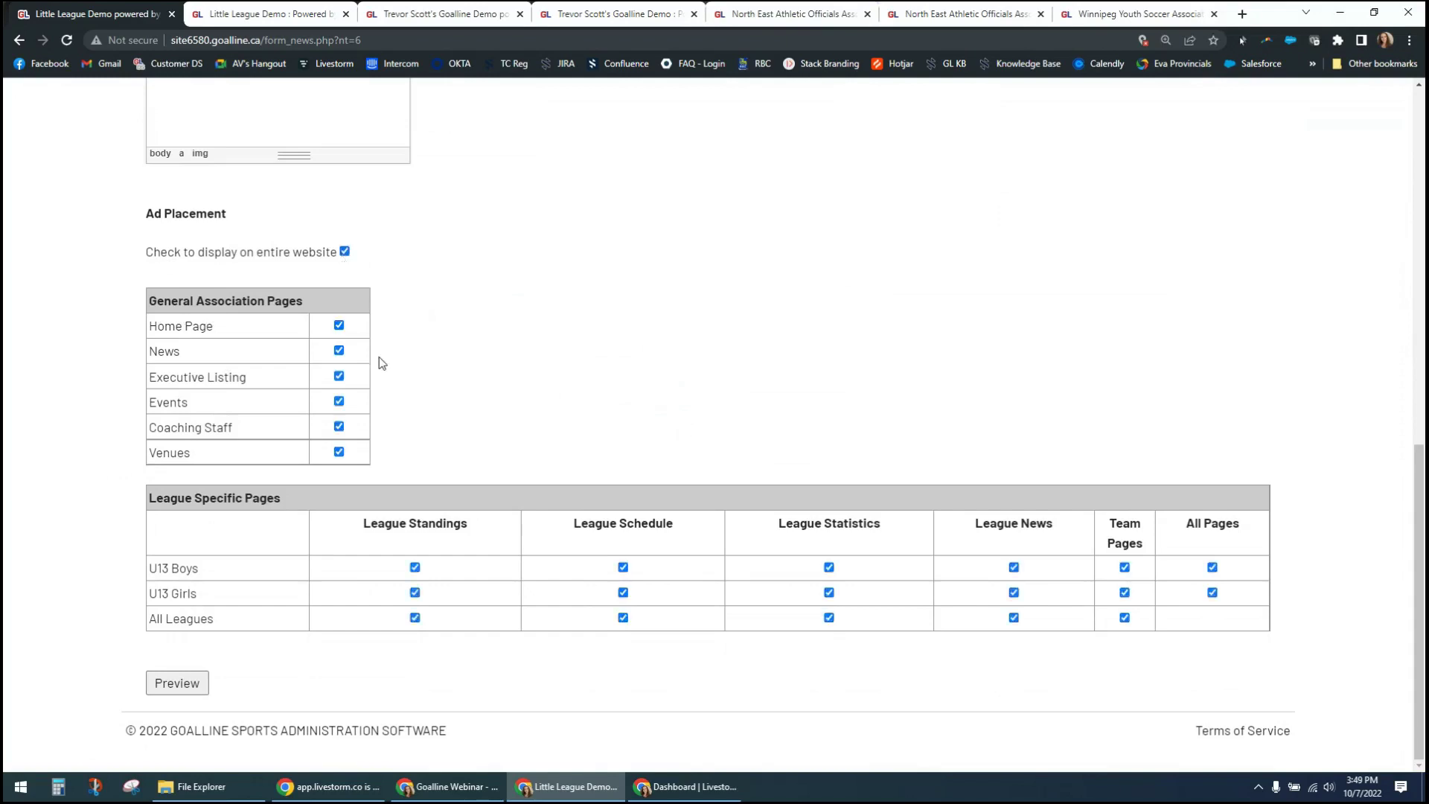
click(345, 251)
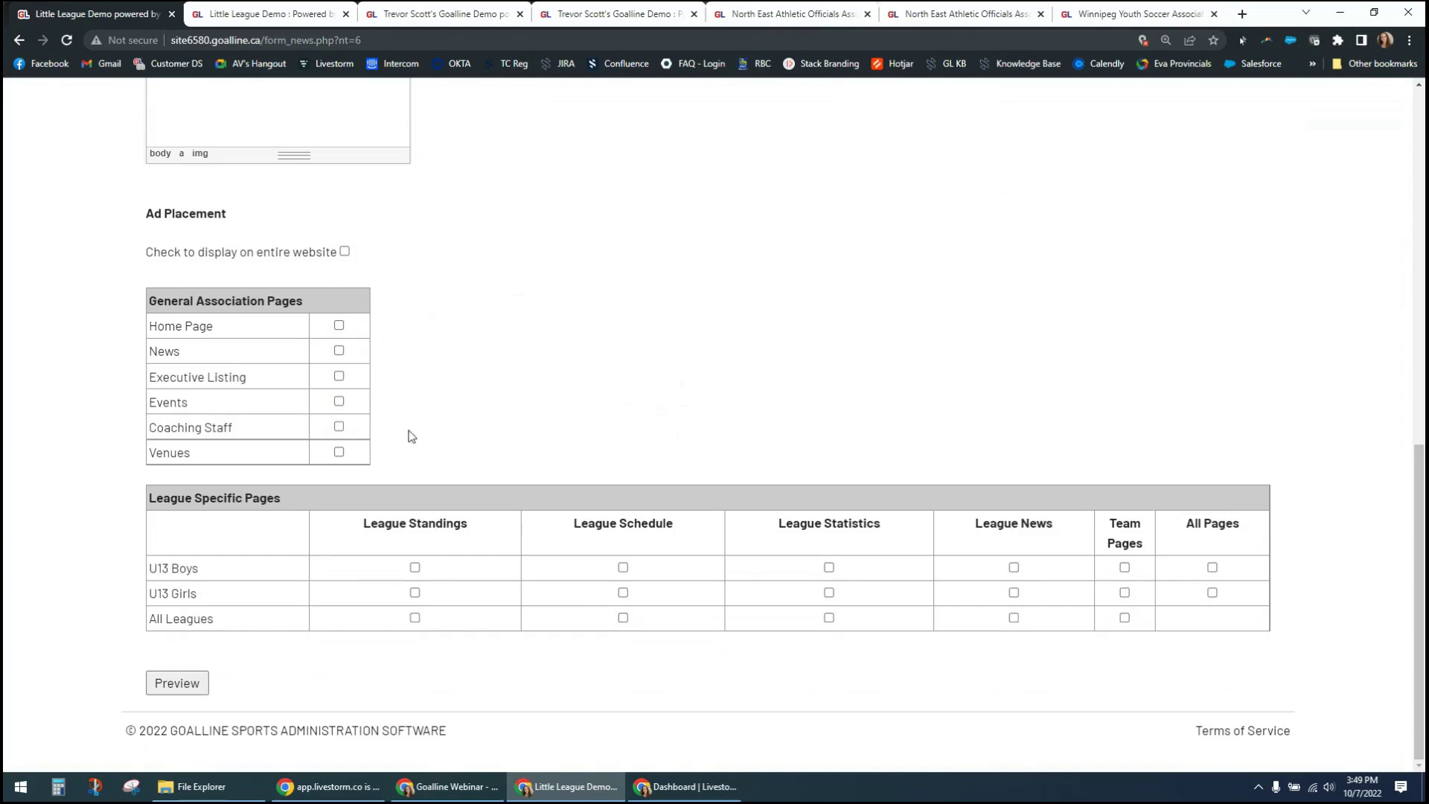
click(416, 619)
click(829, 617)
click(339, 377)
click(186, 689)
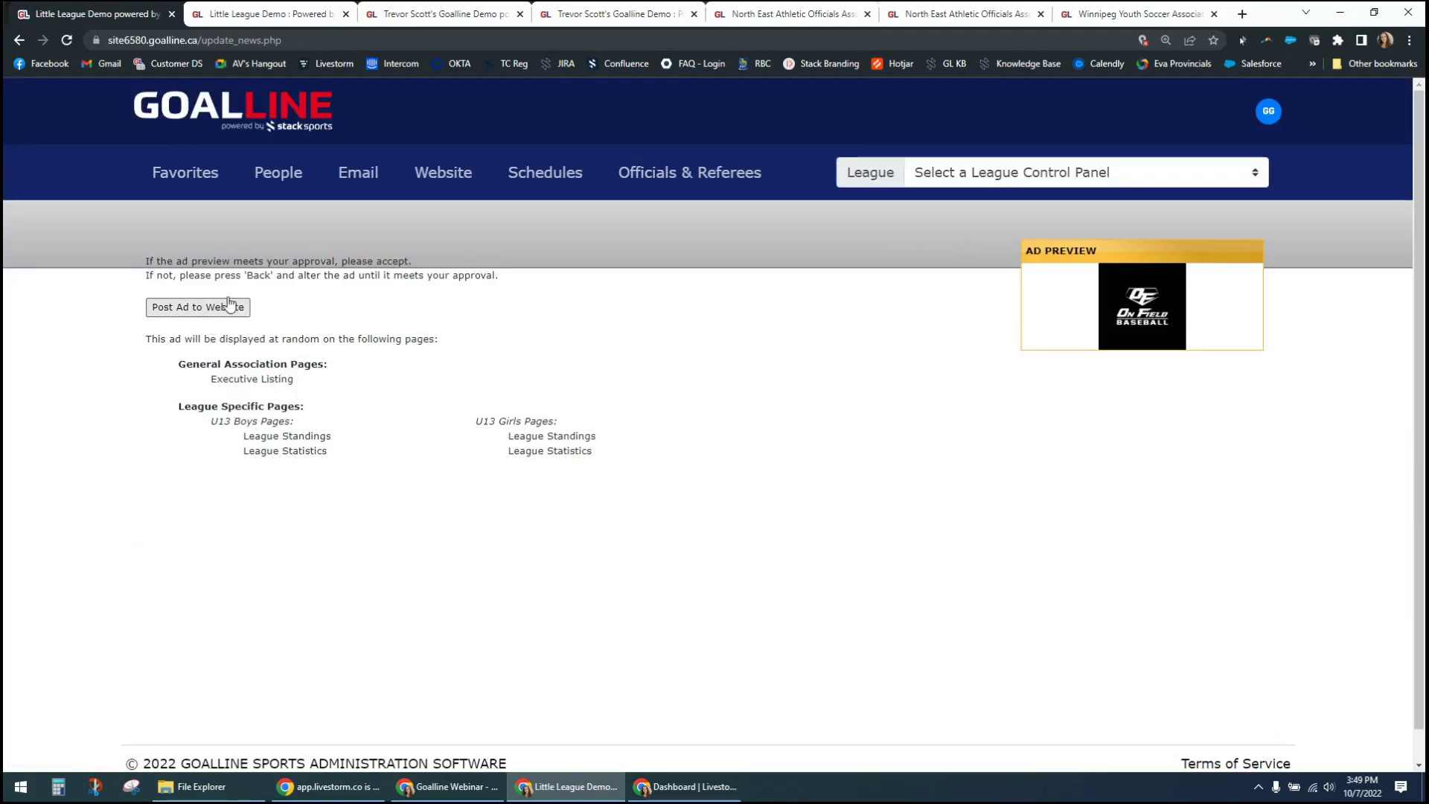
click(194, 313)
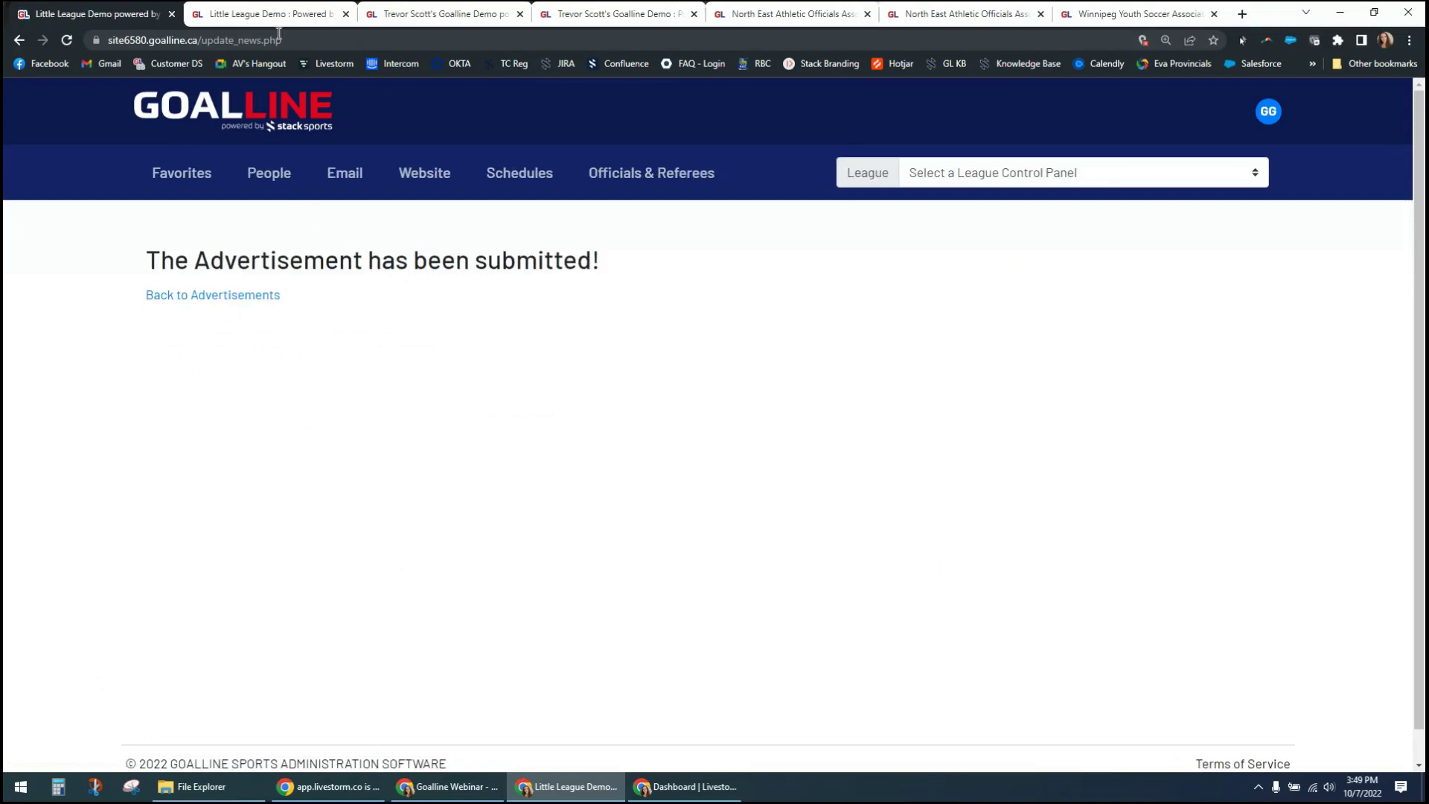
Step: Switch to the public site, reload its home page, and look through it for the advertisement
click(264, 14)
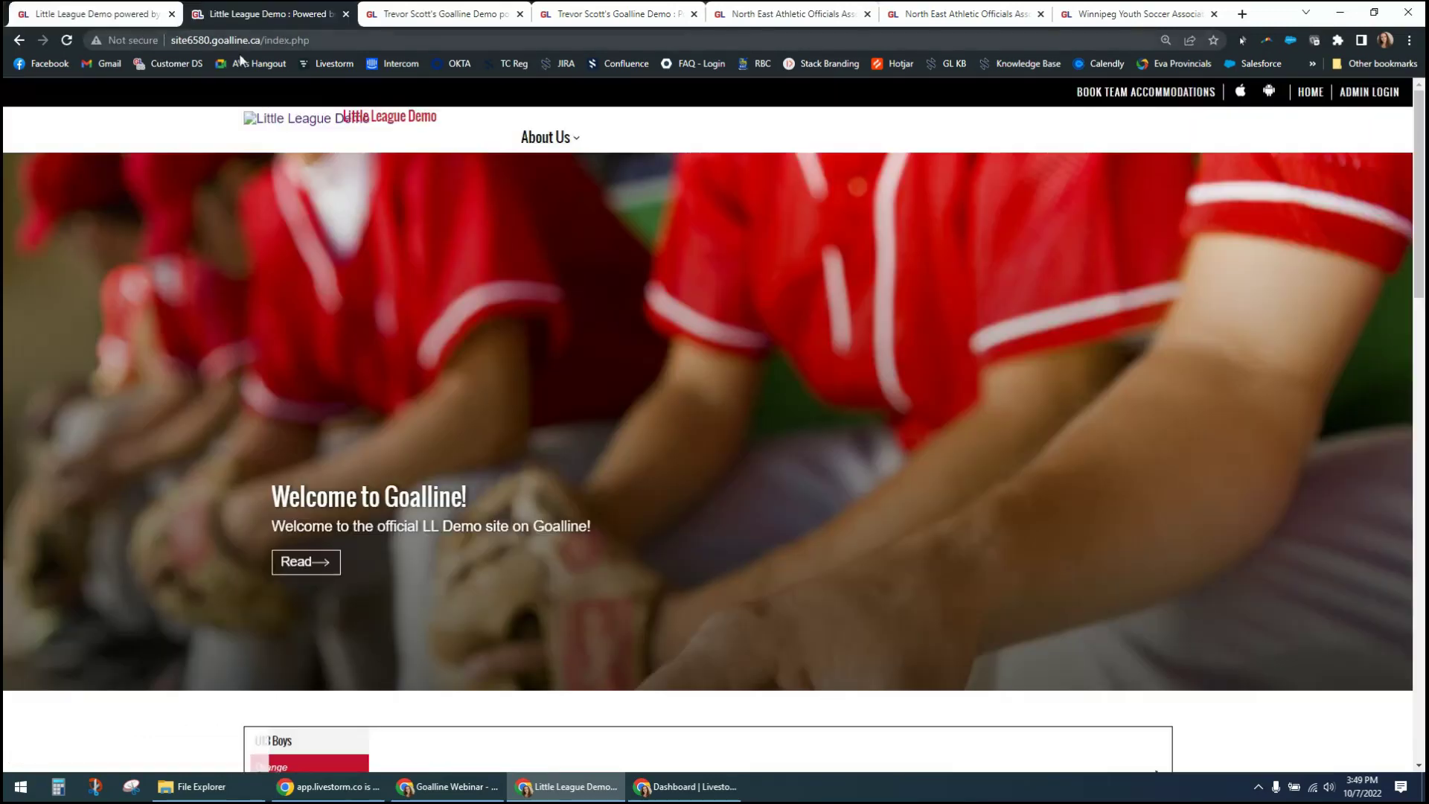
click(291, 119)
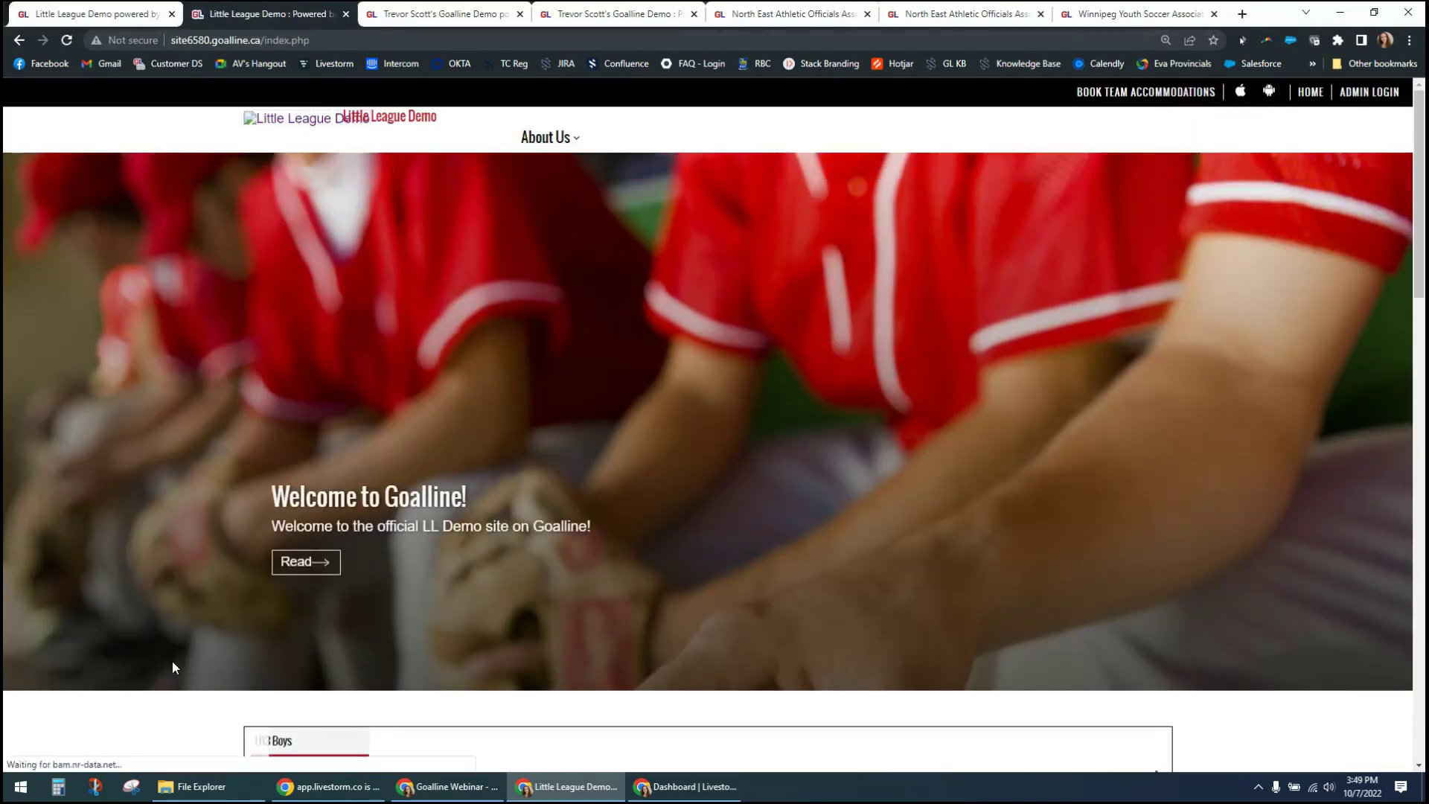
scroll(173, 663, down, 3)
scroll(172, 667, down, 10)
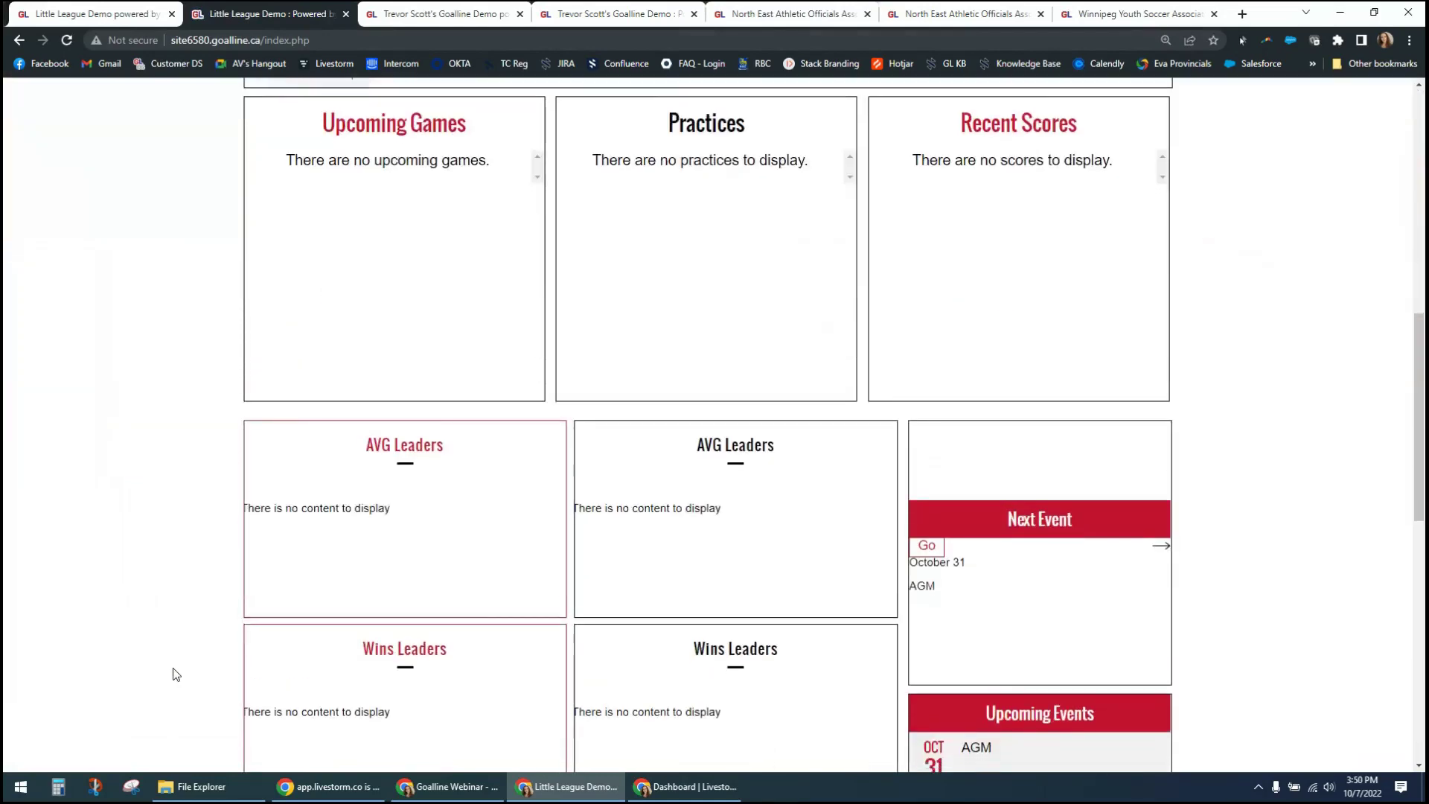
scroll(172, 671, up, 15)
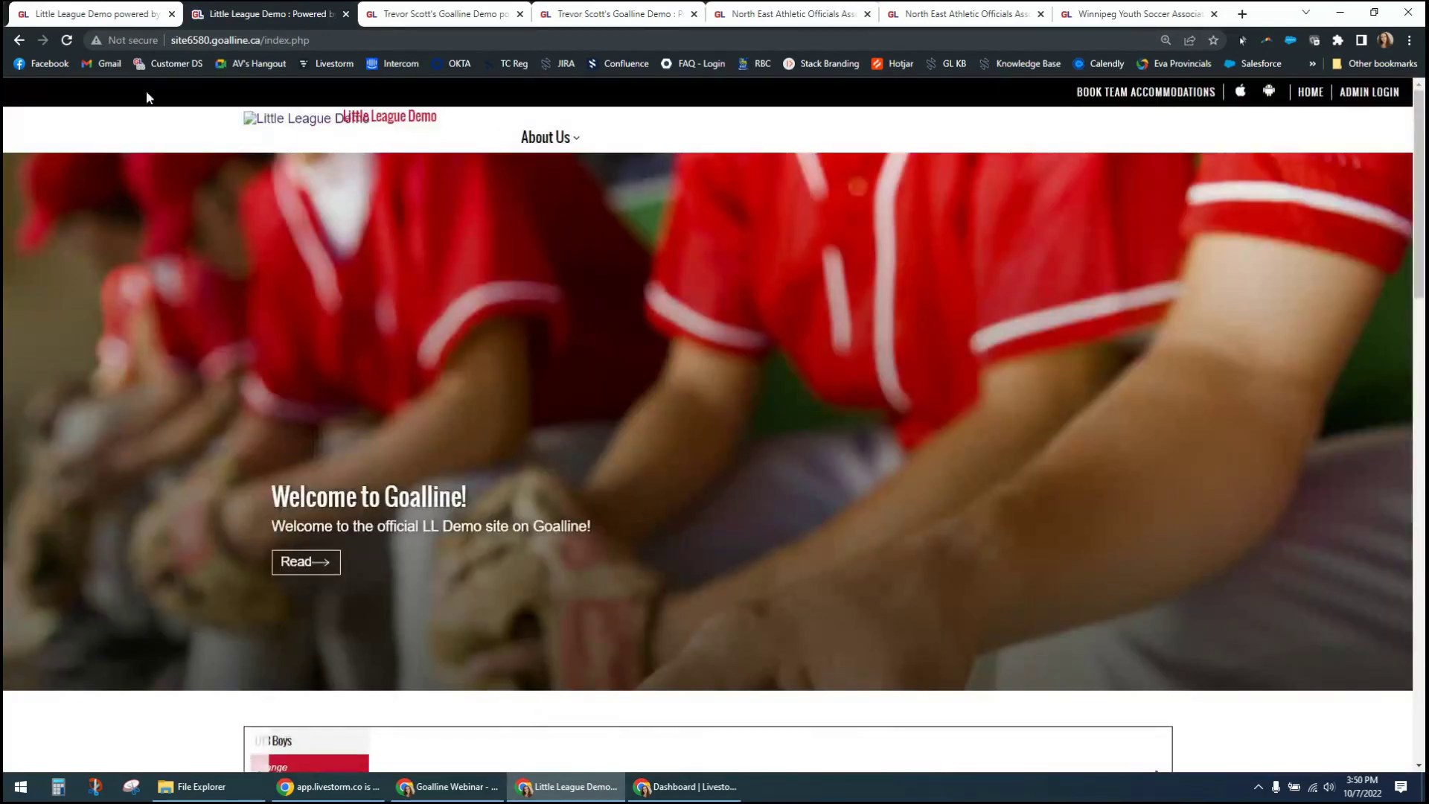
Step: Return to the admin site, edit the Coffe Shop 1 advertisement to include the Home Page, and repost it
click(111, 14)
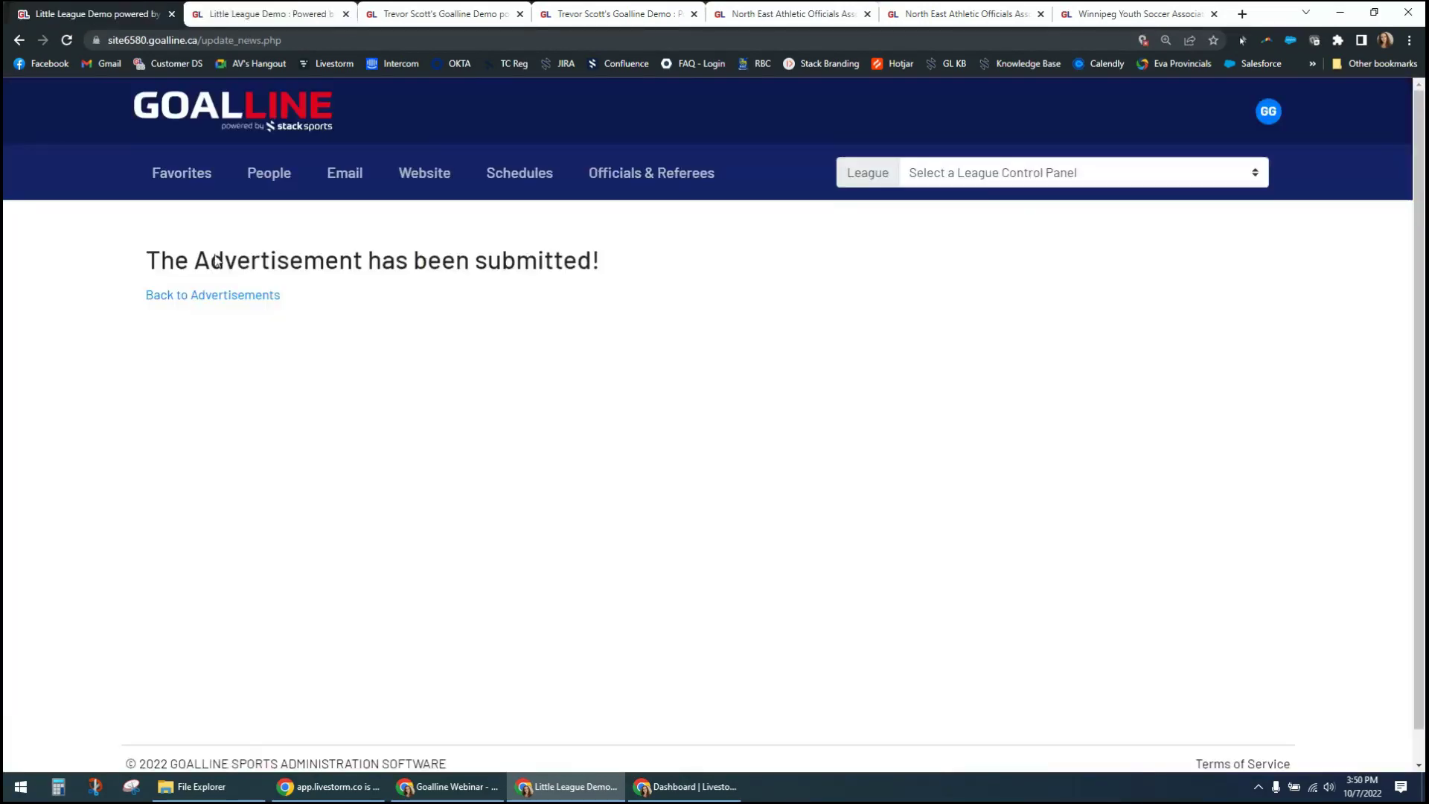
click(211, 296)
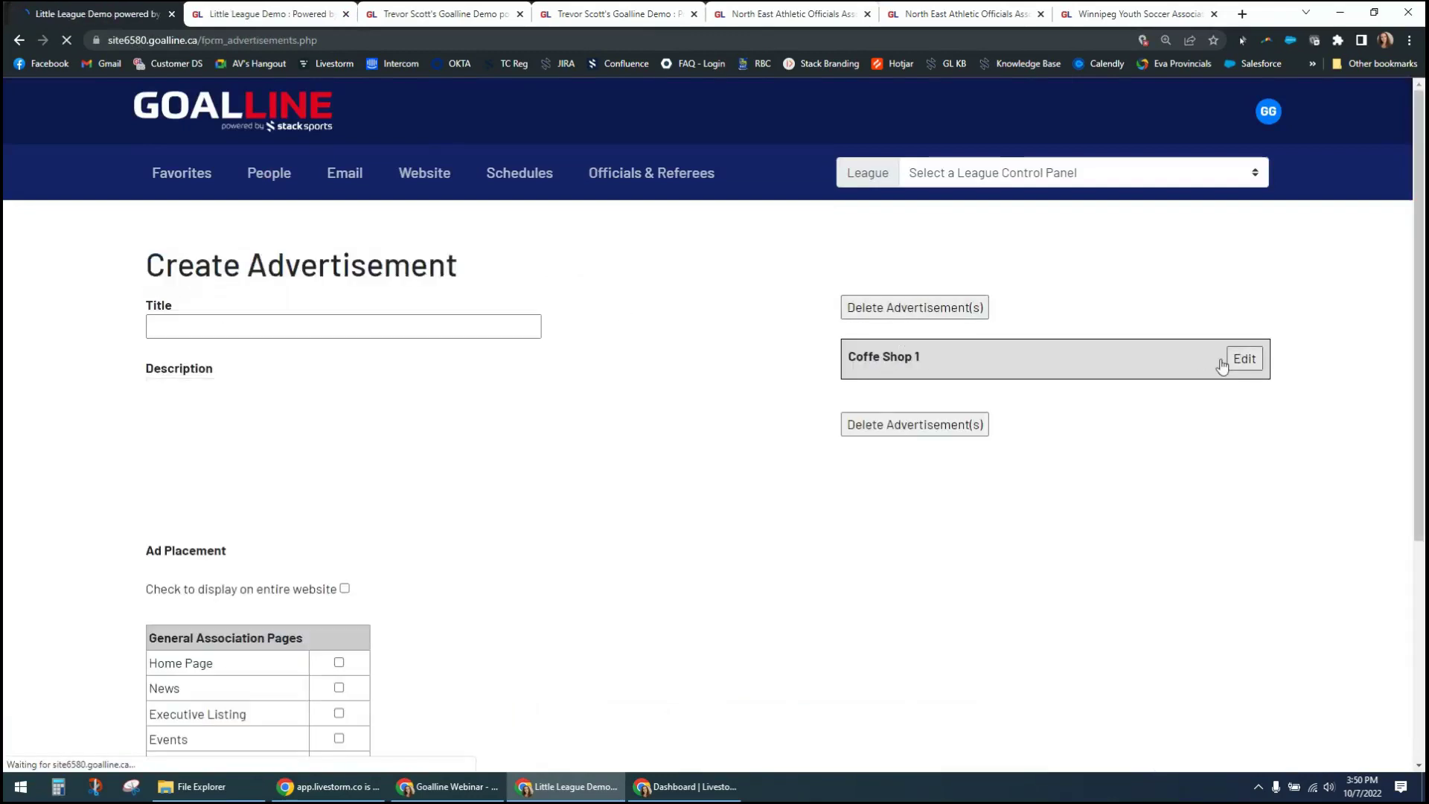
click(1240, 358)
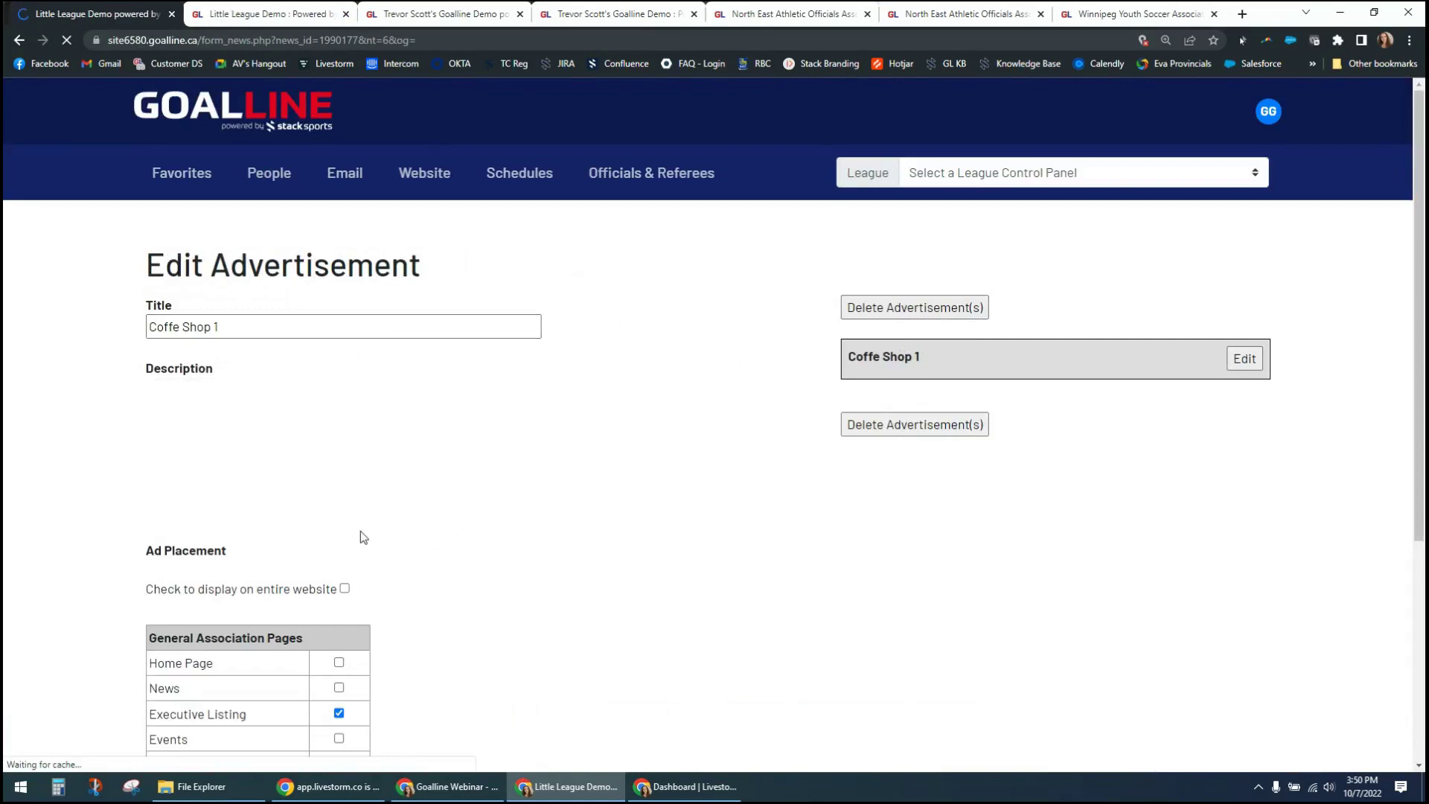
scroll(367, 590, down, 7)
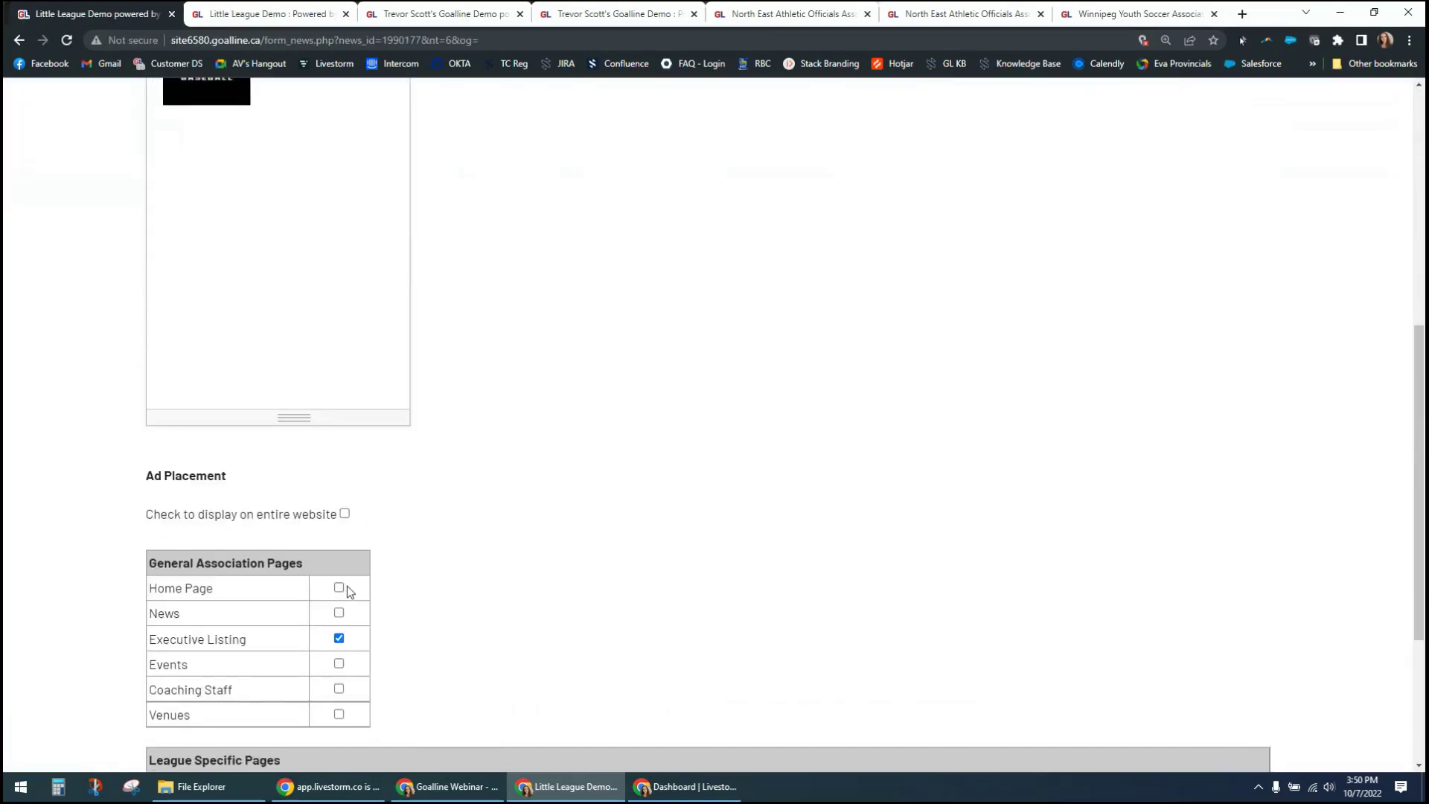
click(339, 588)
scroll(48, 587, down, 3)
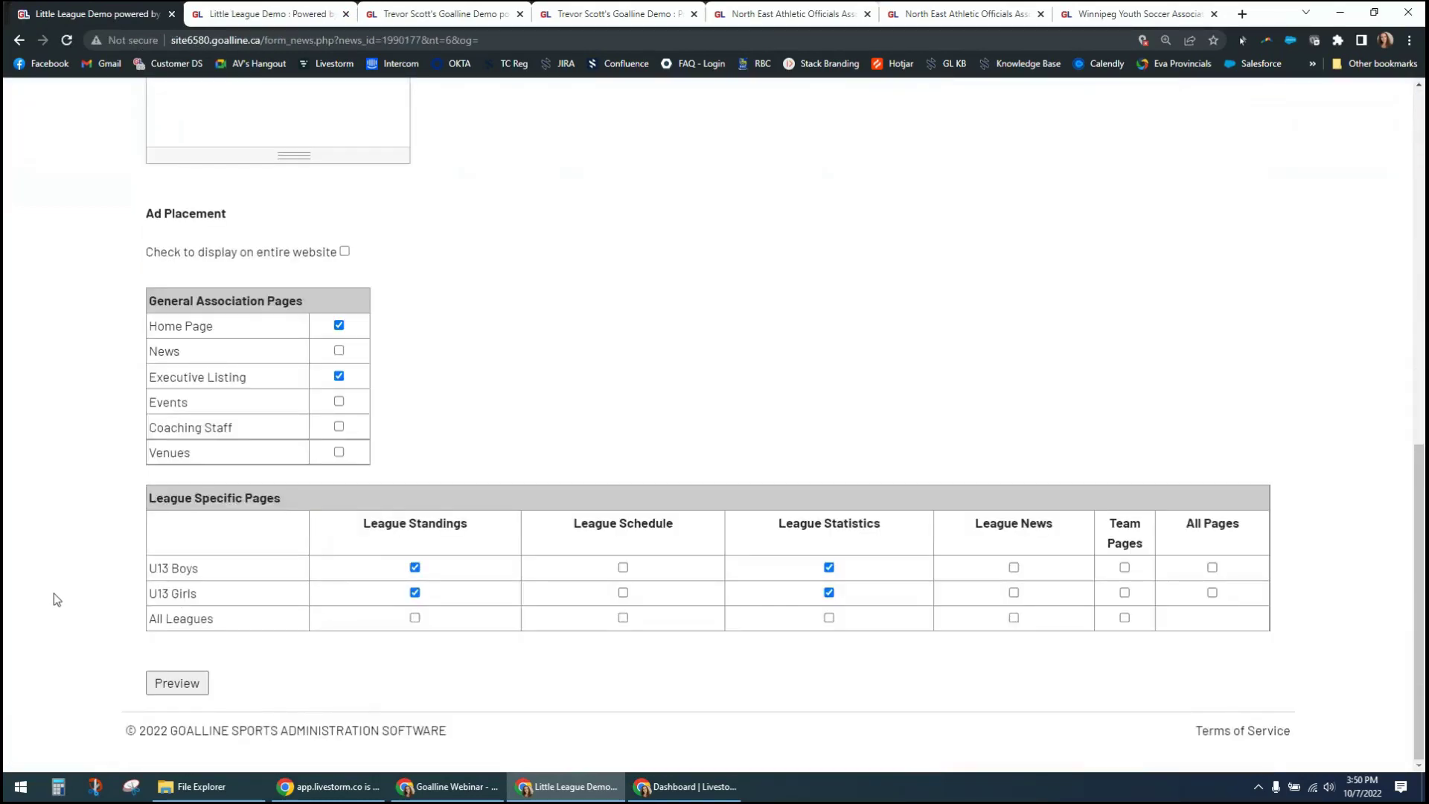
click(161, 683)
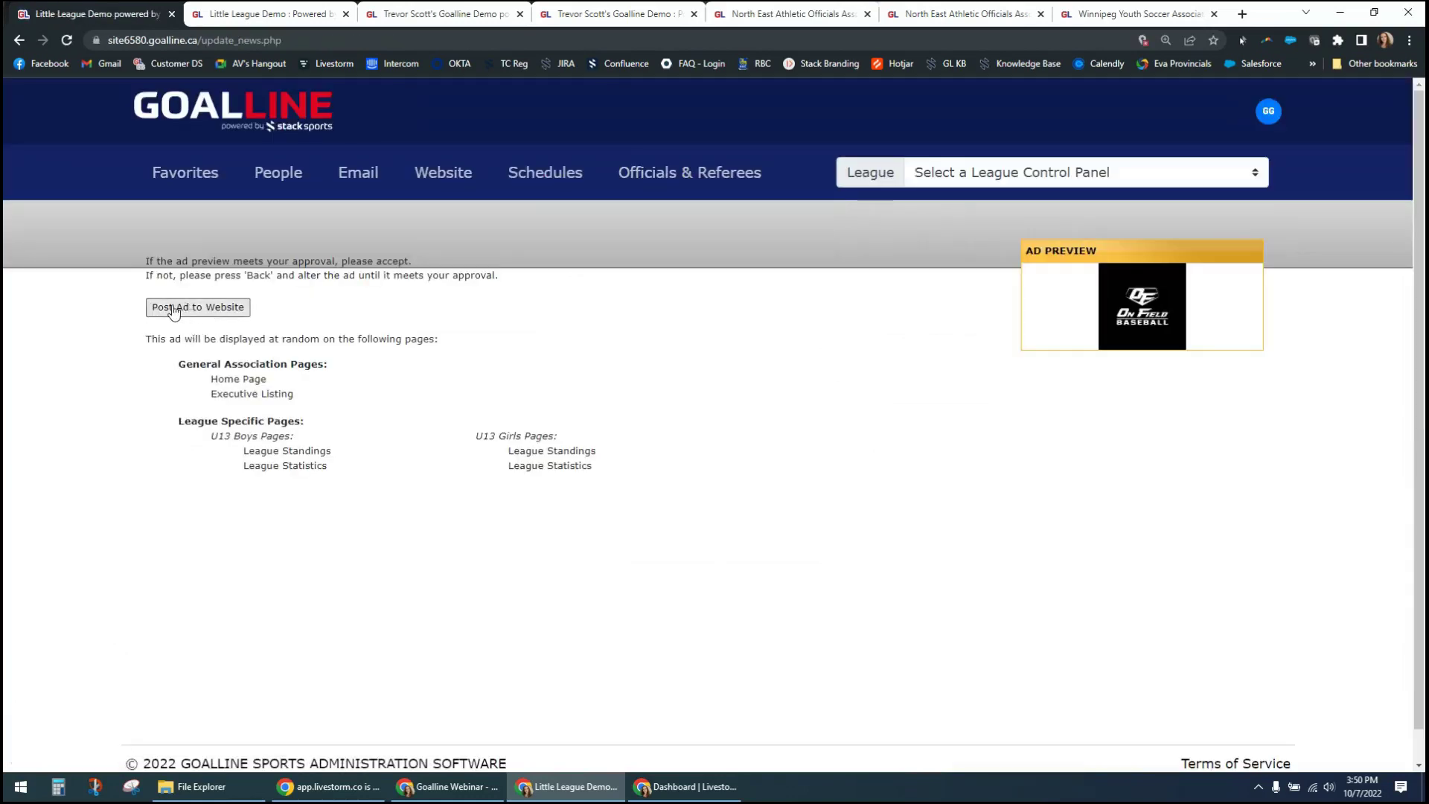
click(173, 312)
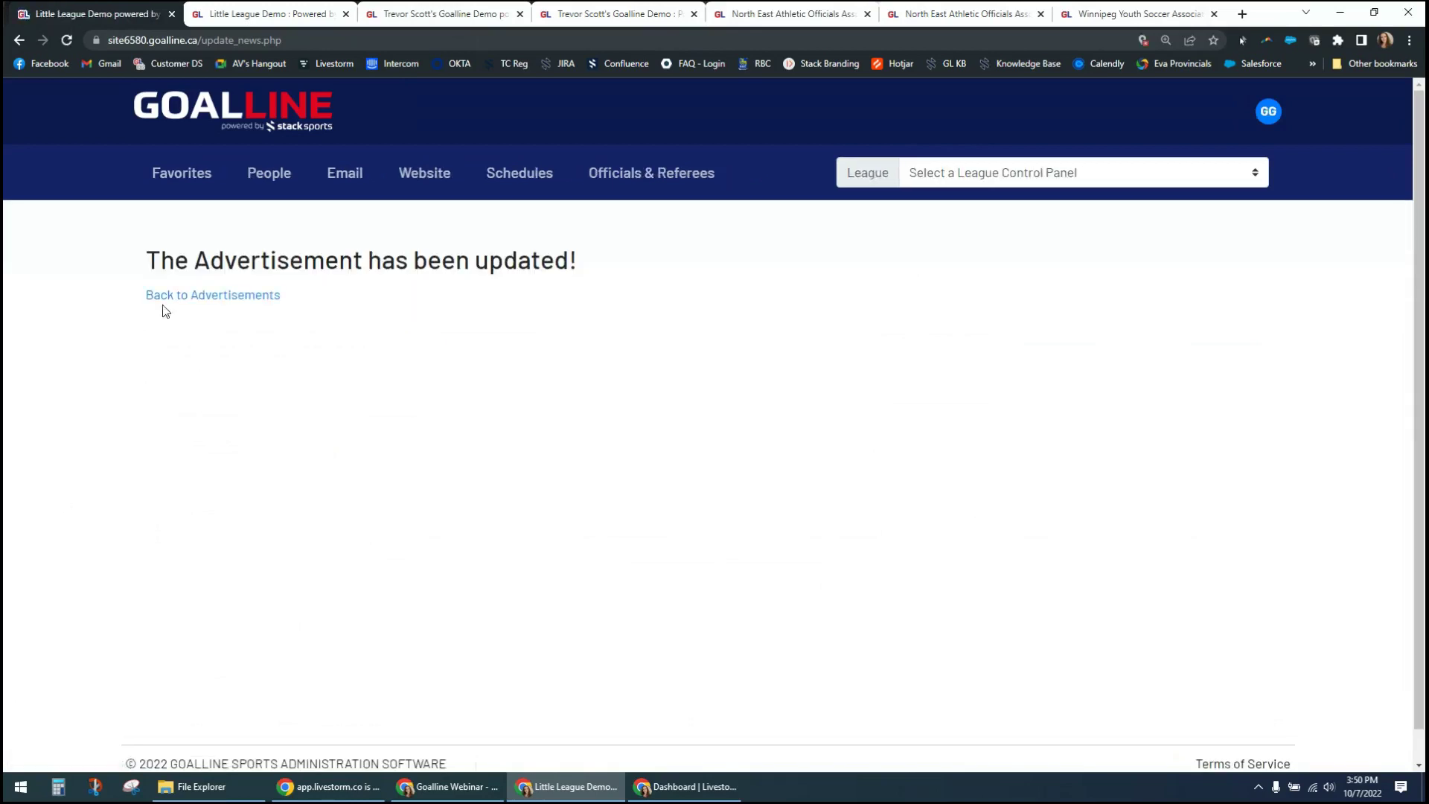
Step: Check the advertisement on the public site's reloaded home page and follow its link
click(253, 11)
click(278, 121)
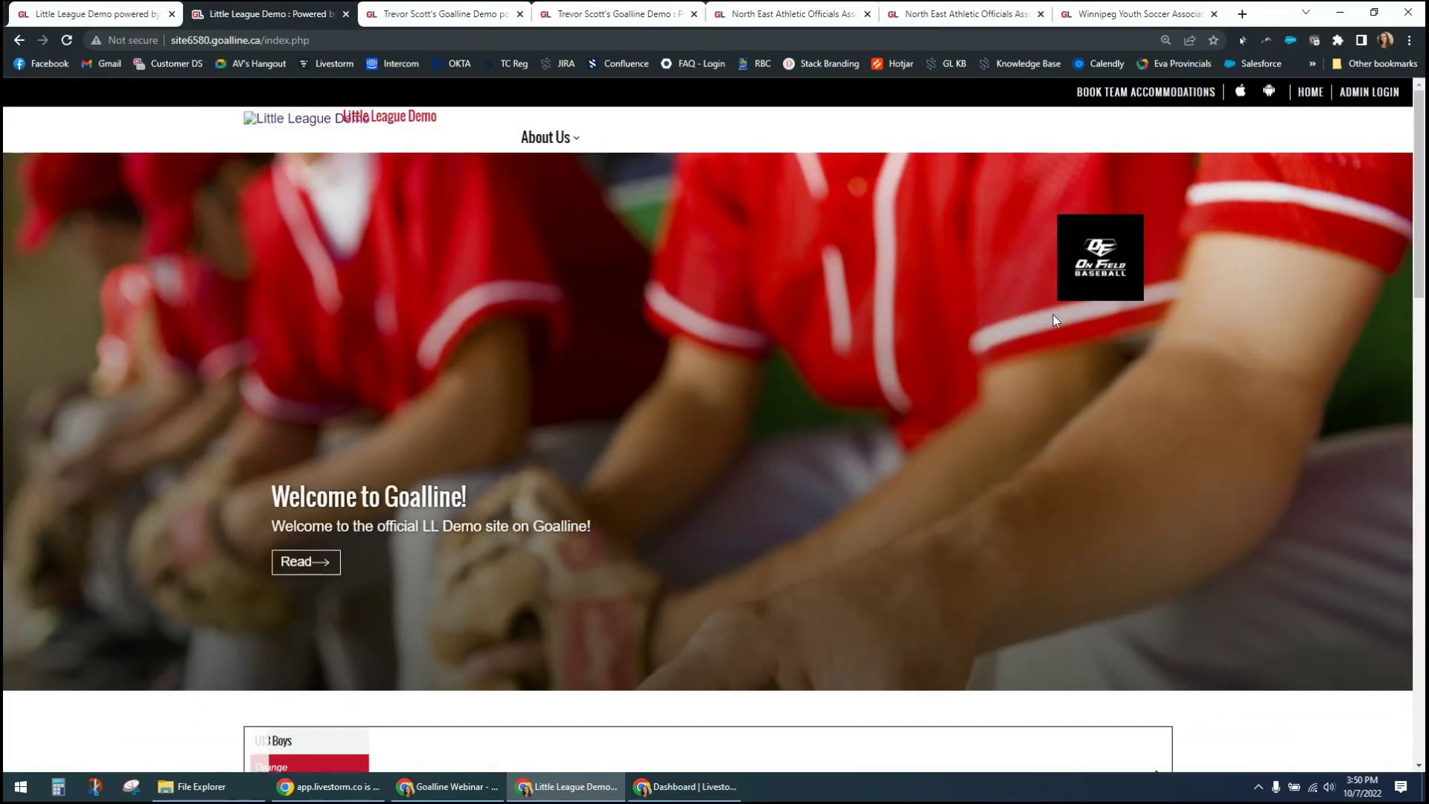
click(1103, 265)
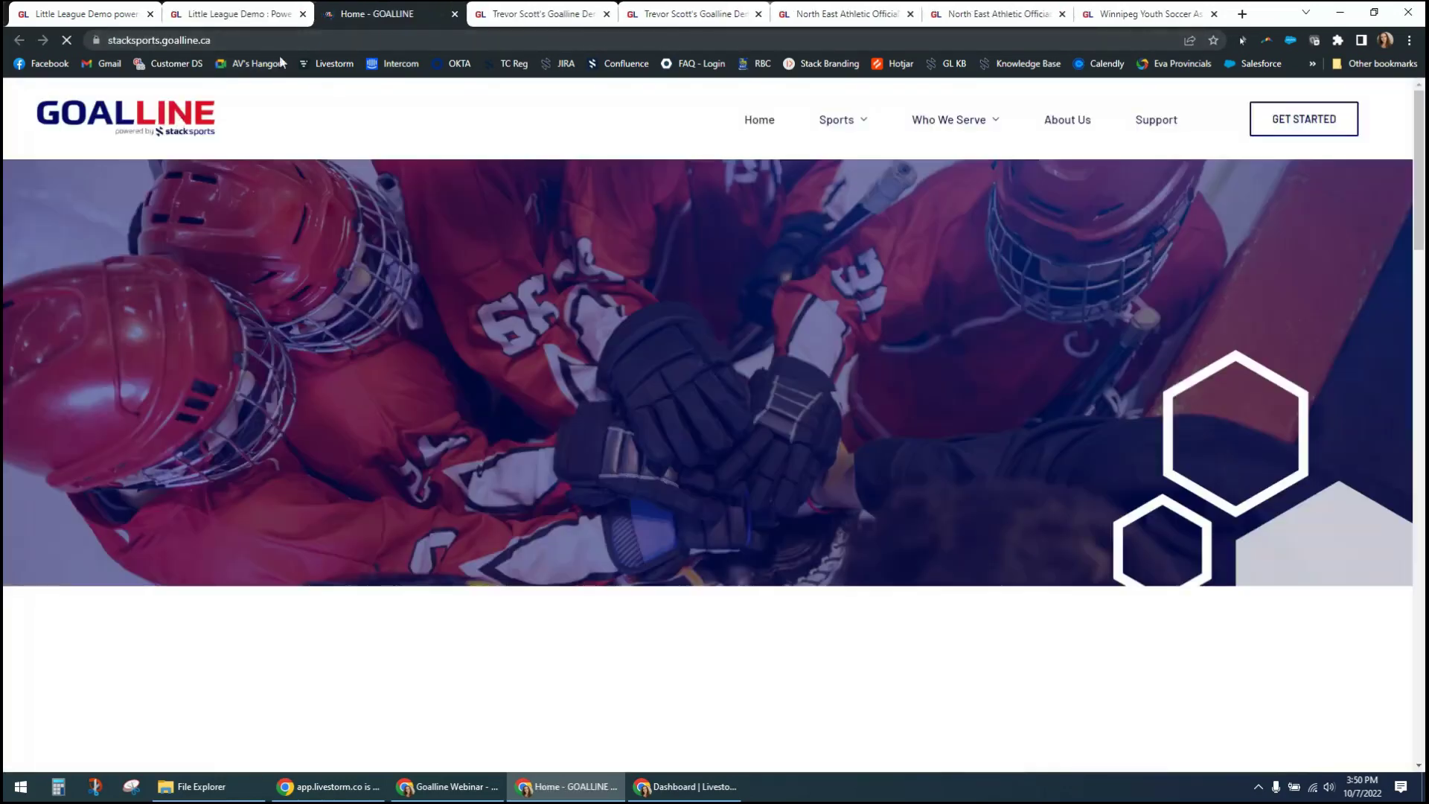
Step: Return to the admin site and start a ticker announcement in the website section titled "Registration"
click(41, 12)
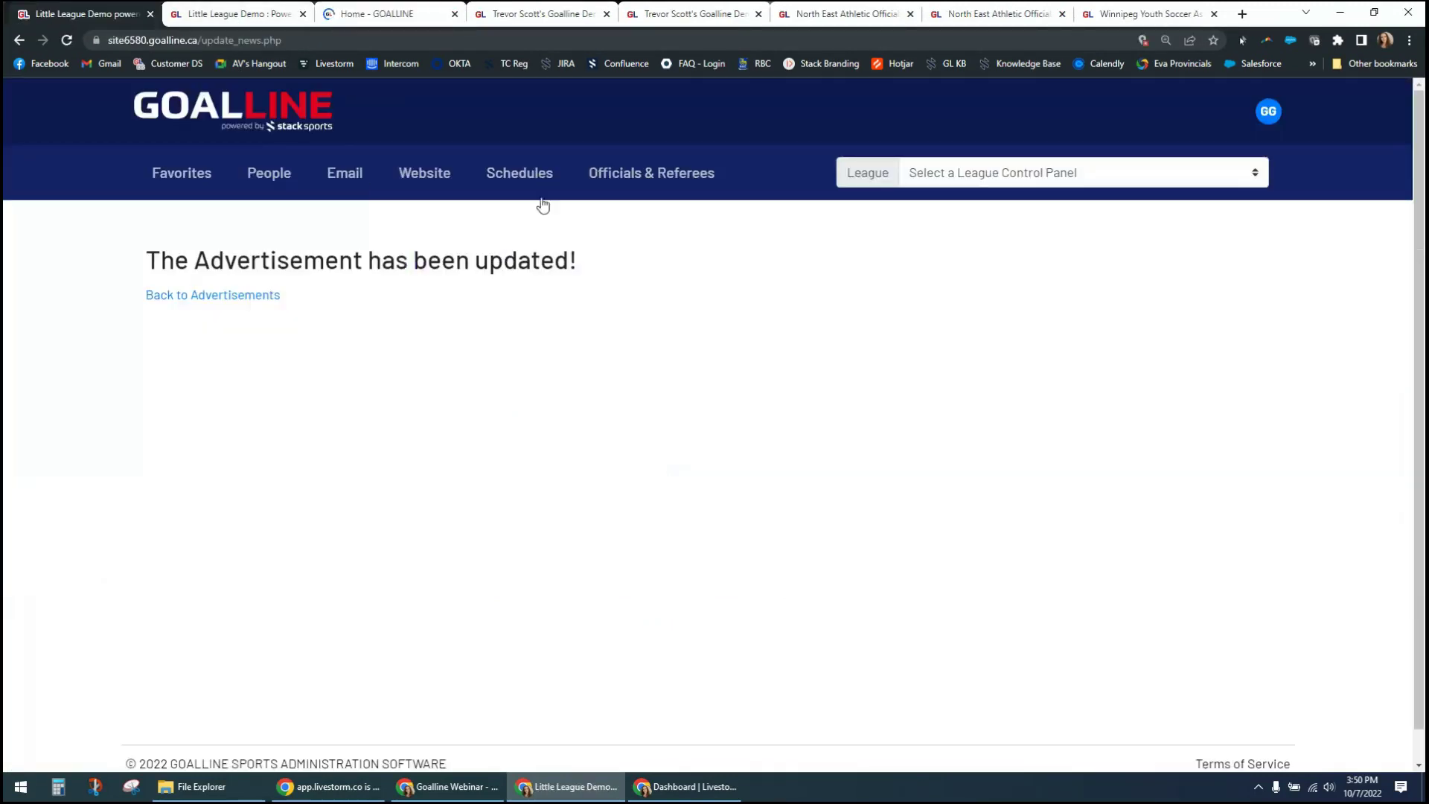
click(430, 186)
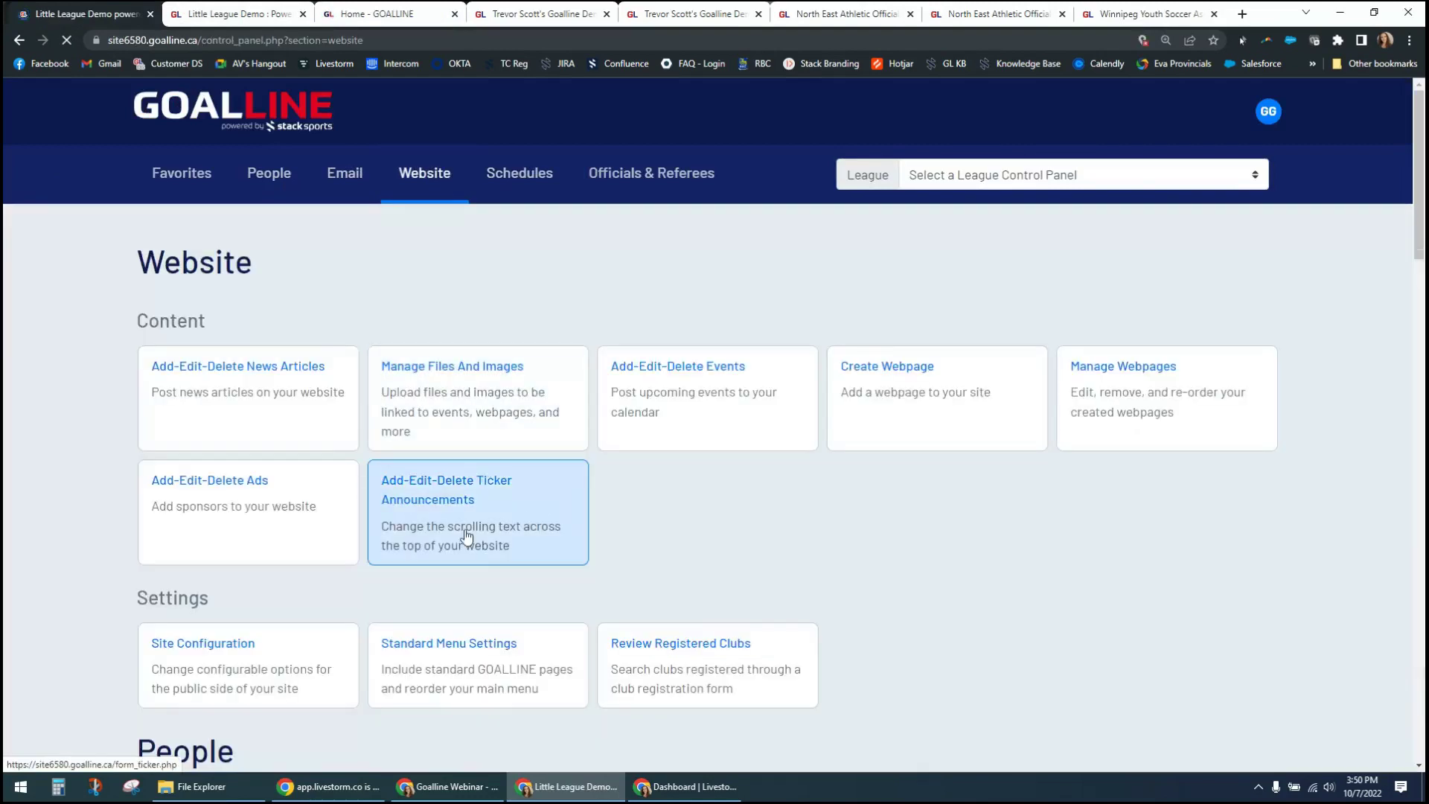
click(468, 530)
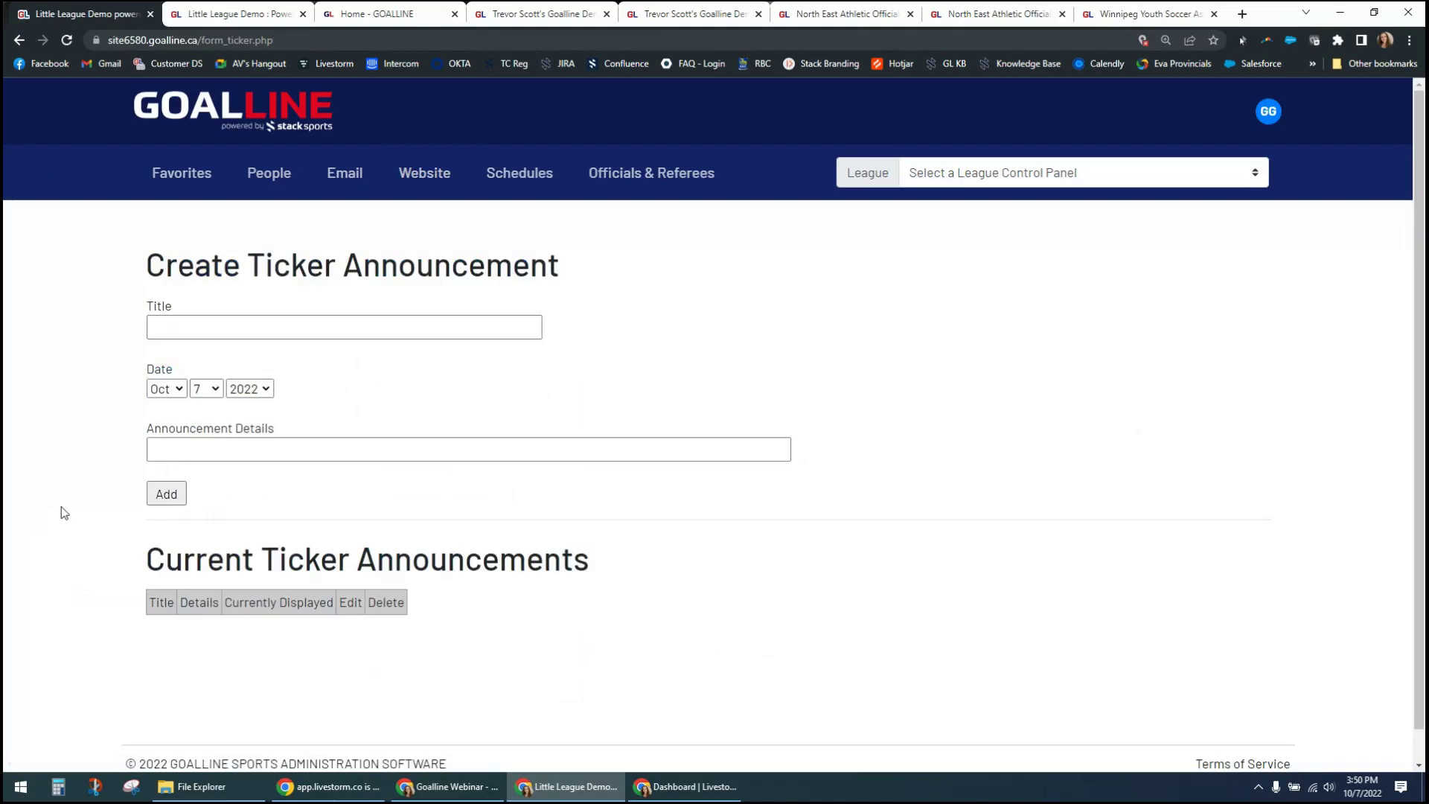
click(383, 329)
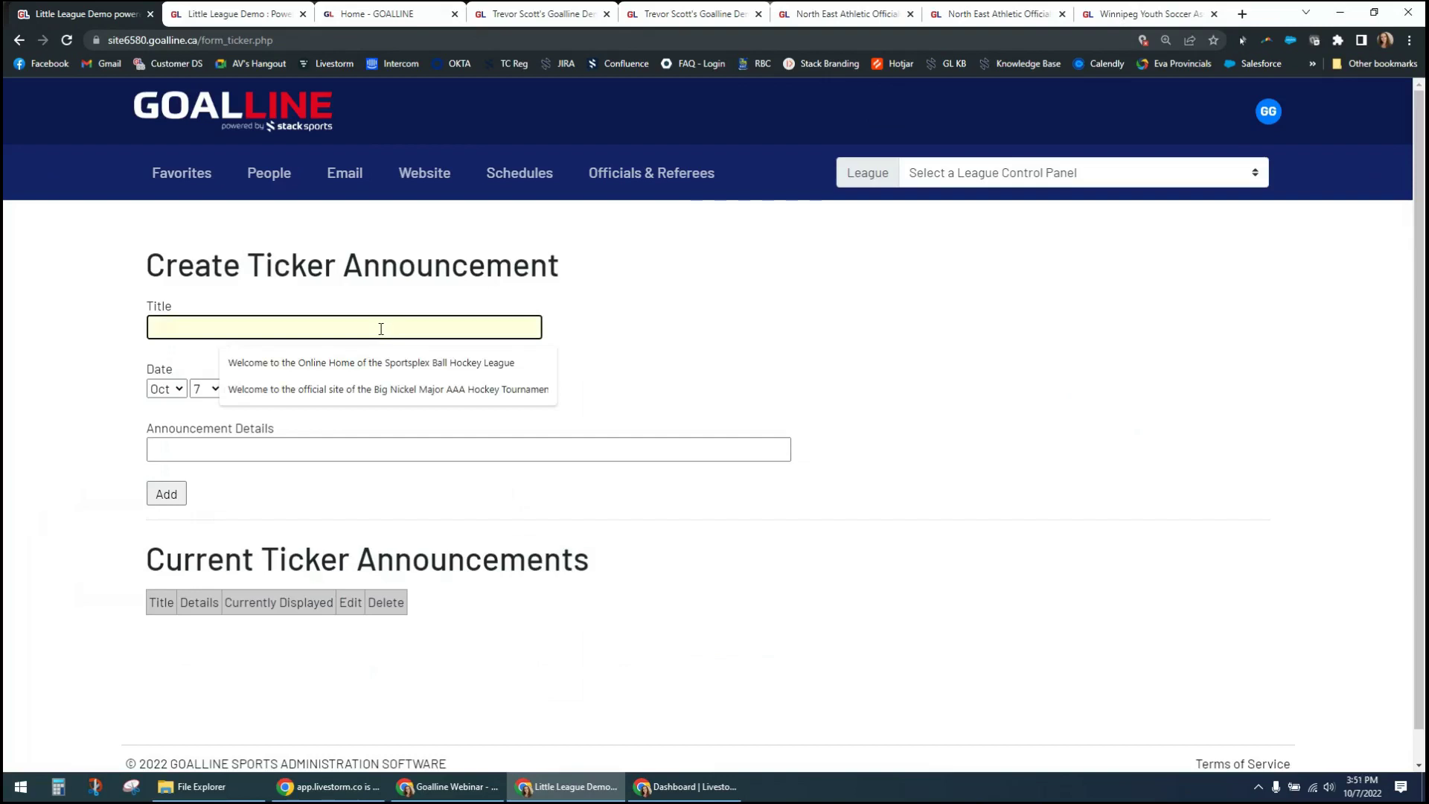
text(Registration)
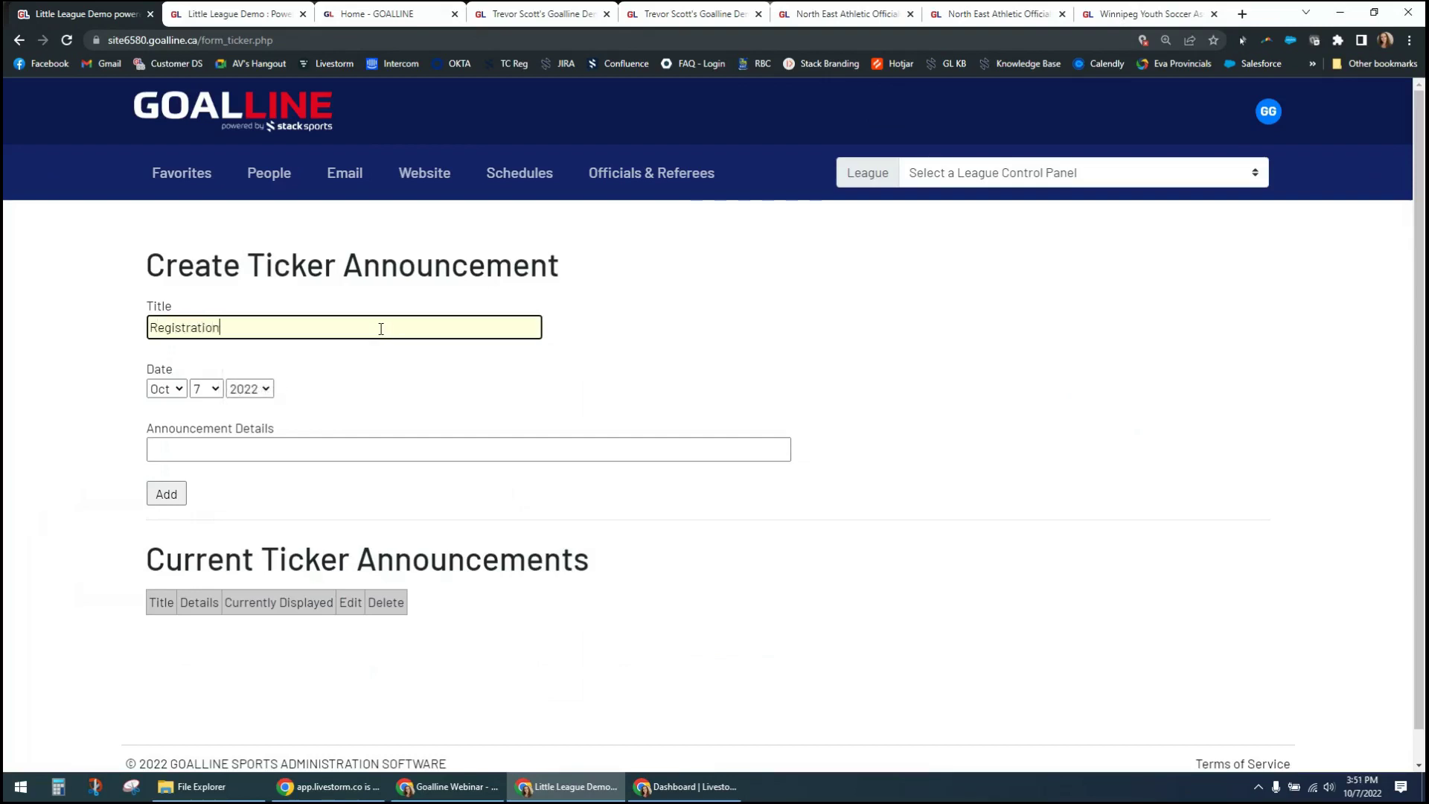
Step: Enter "Opening Soon" as the announcement details and add the announcement to the ticker
key(Tab)
key(Tab)
key(Tab)
key(Tab)
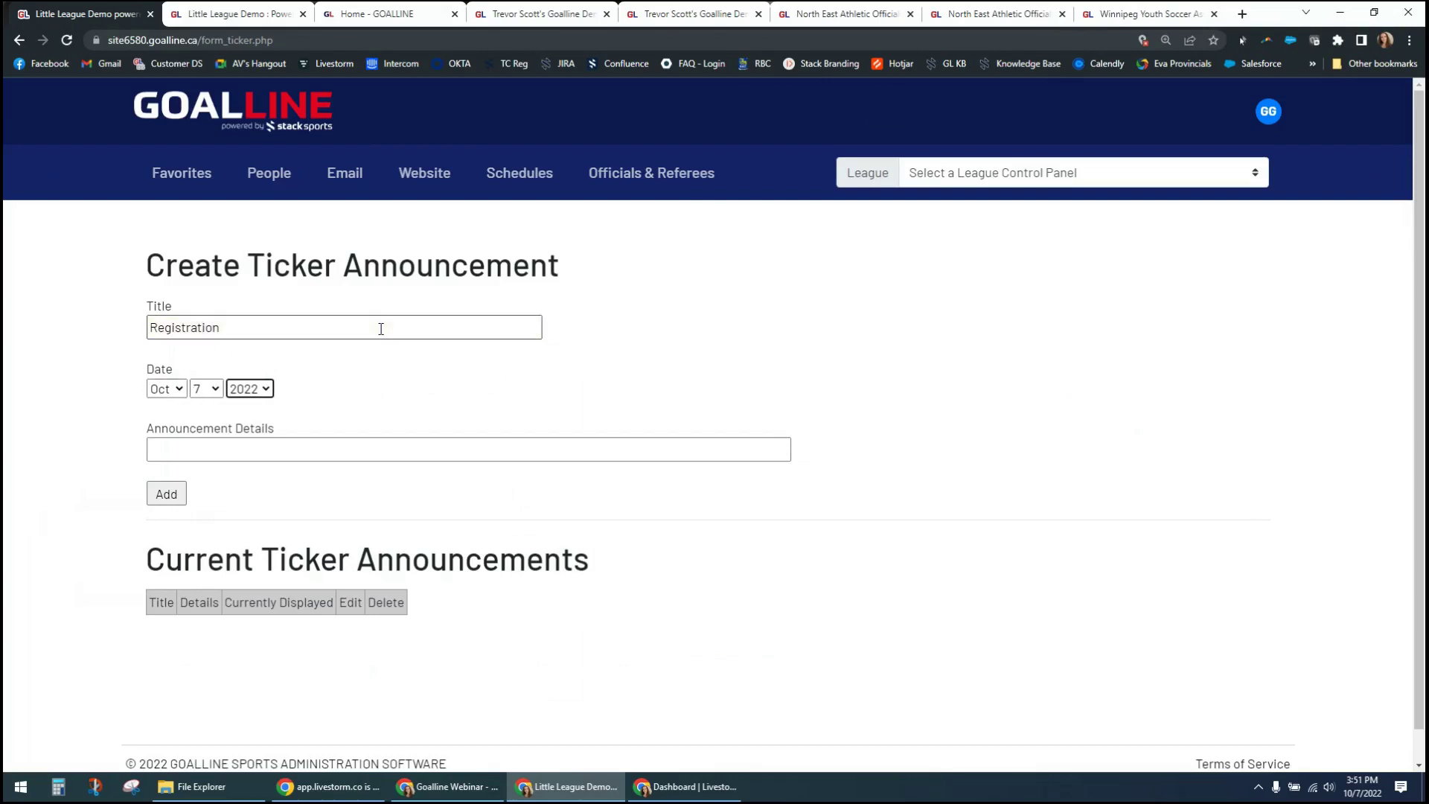
text(Opening Soon)
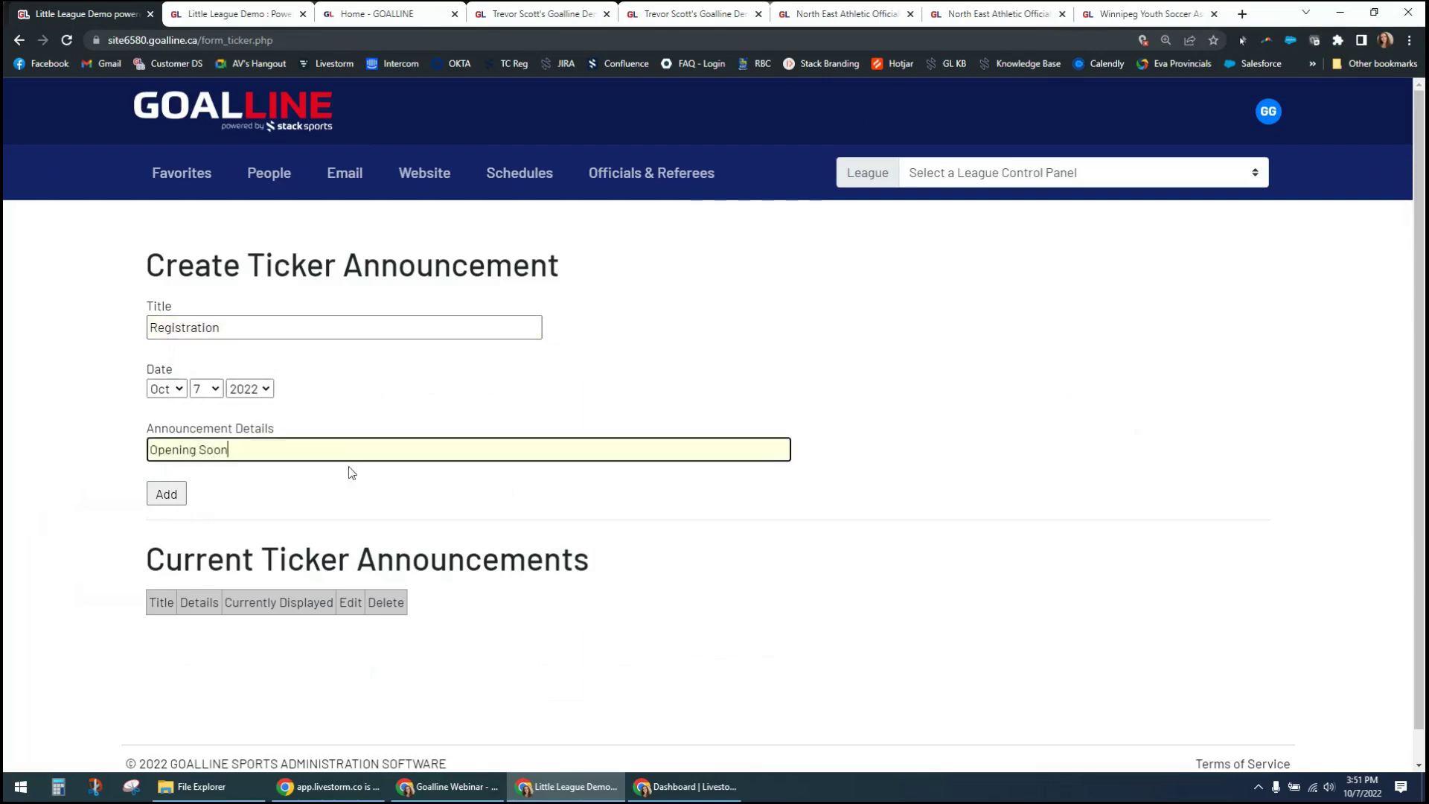
click(169, 497)
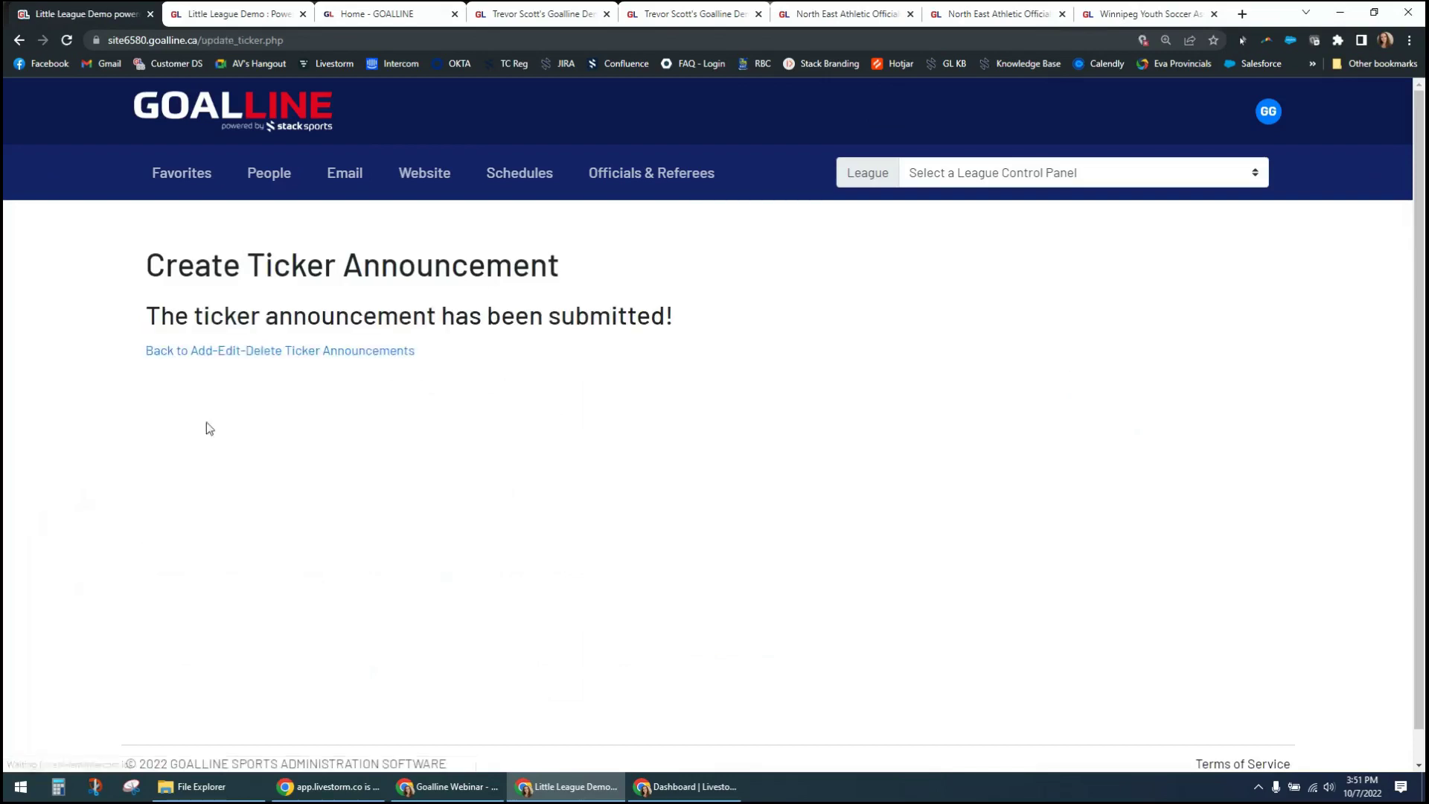
Step: Toggle the Registration ticker announcement's display off and back on in the announcements list, and check the ticker on the public home page
click(283, 354)
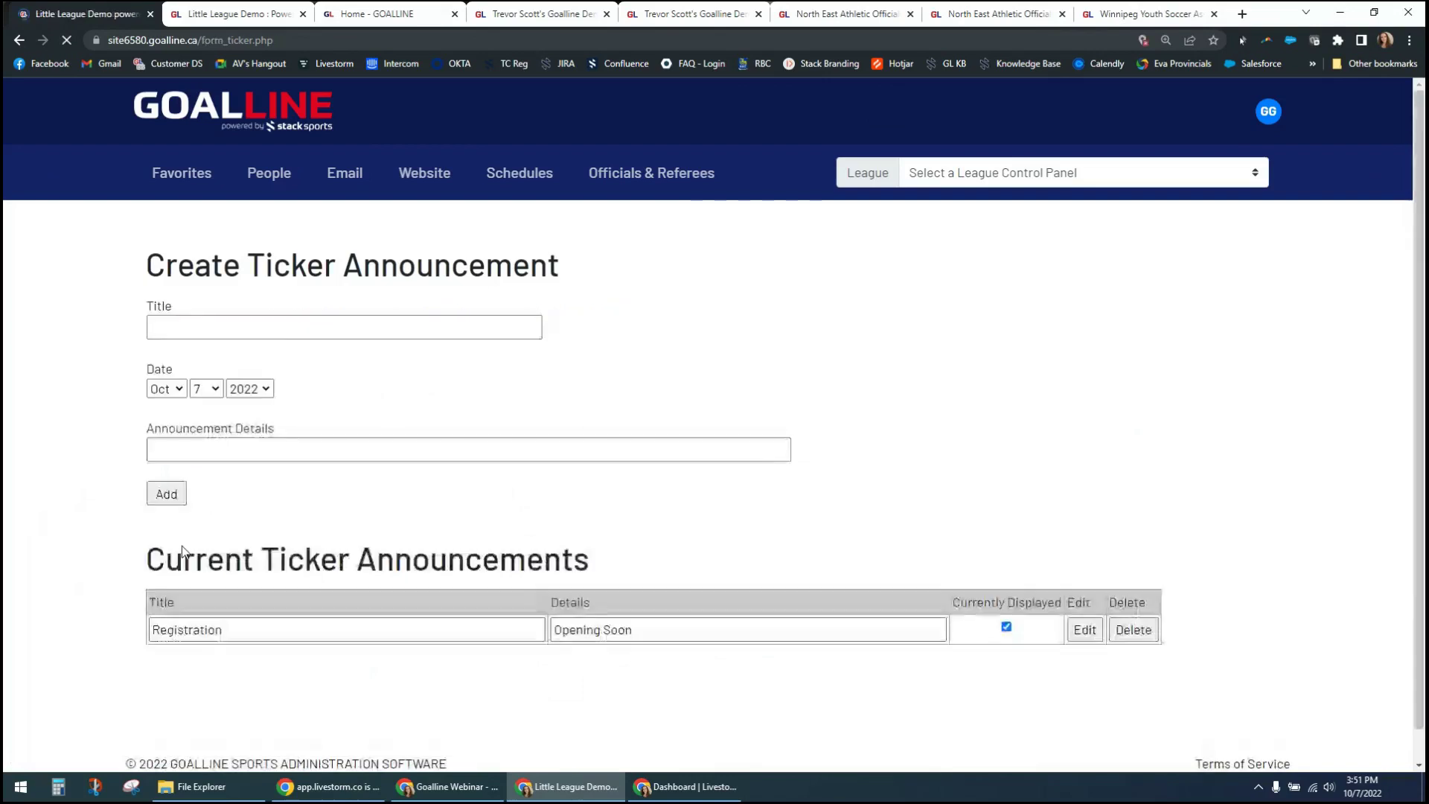
click(1006, 627)
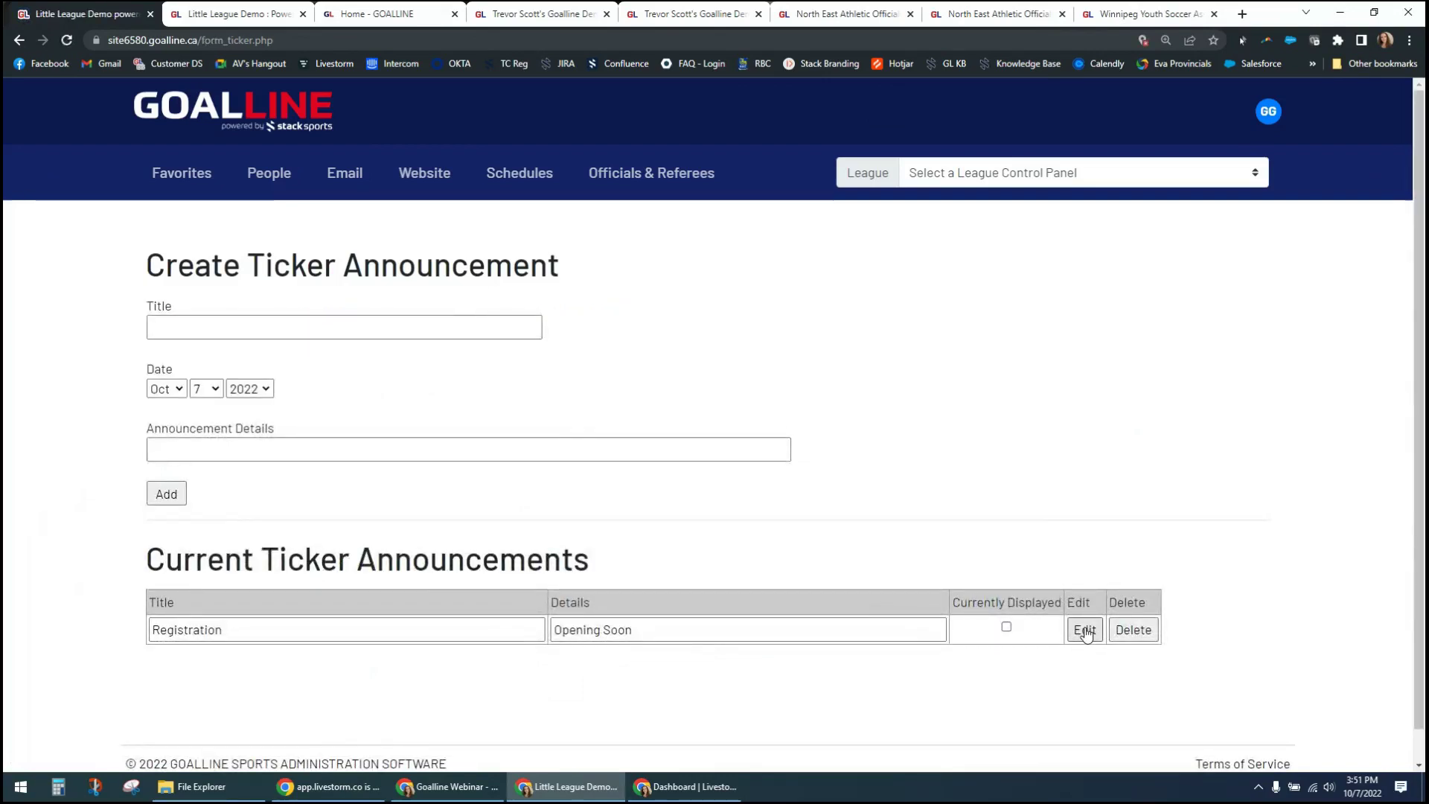
click(1007, 627)
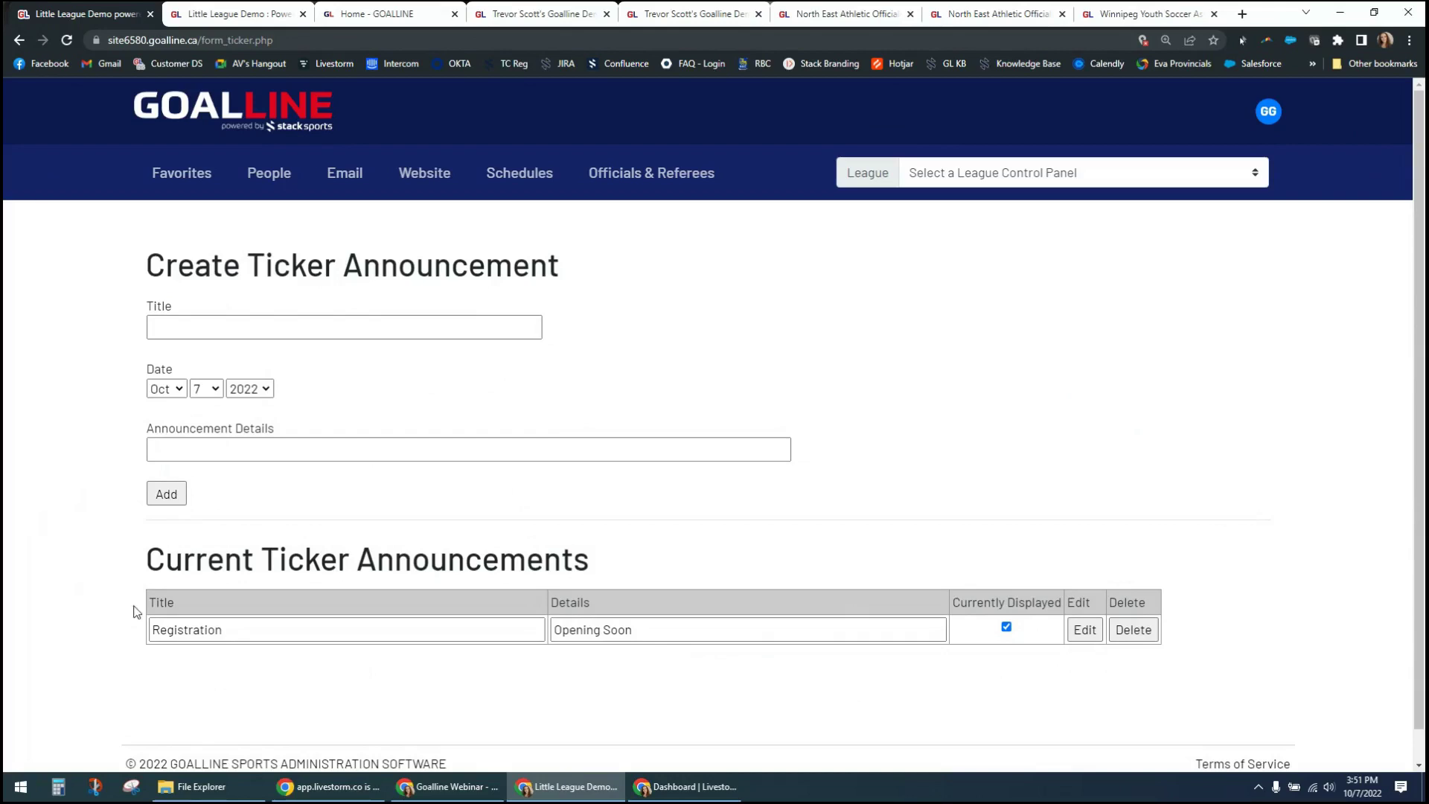
click(277, 119)
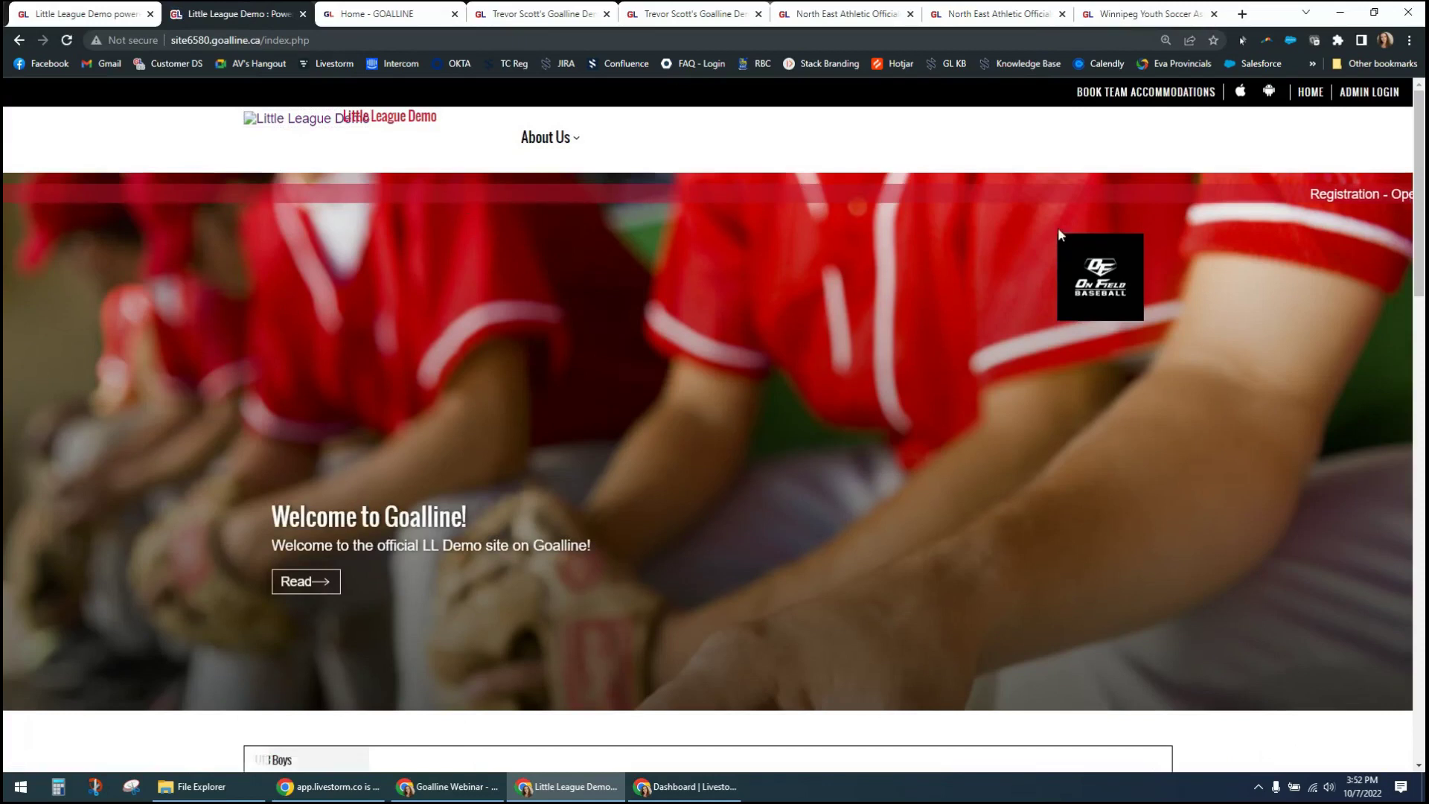
Step: Return to the admin site and open the website's Standard Menu Settings at the list of standard menu items
click(112, 13)
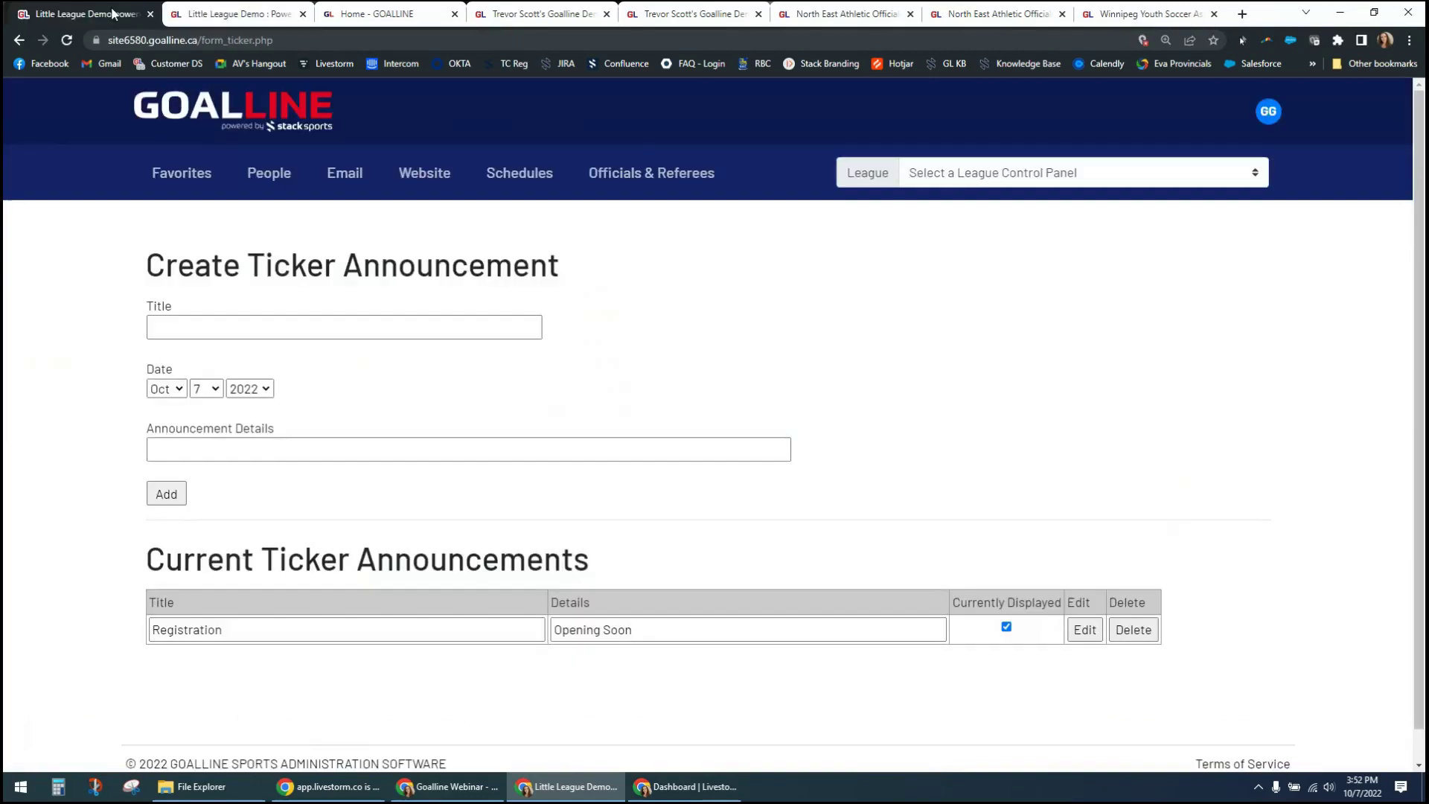
click(411, 176)
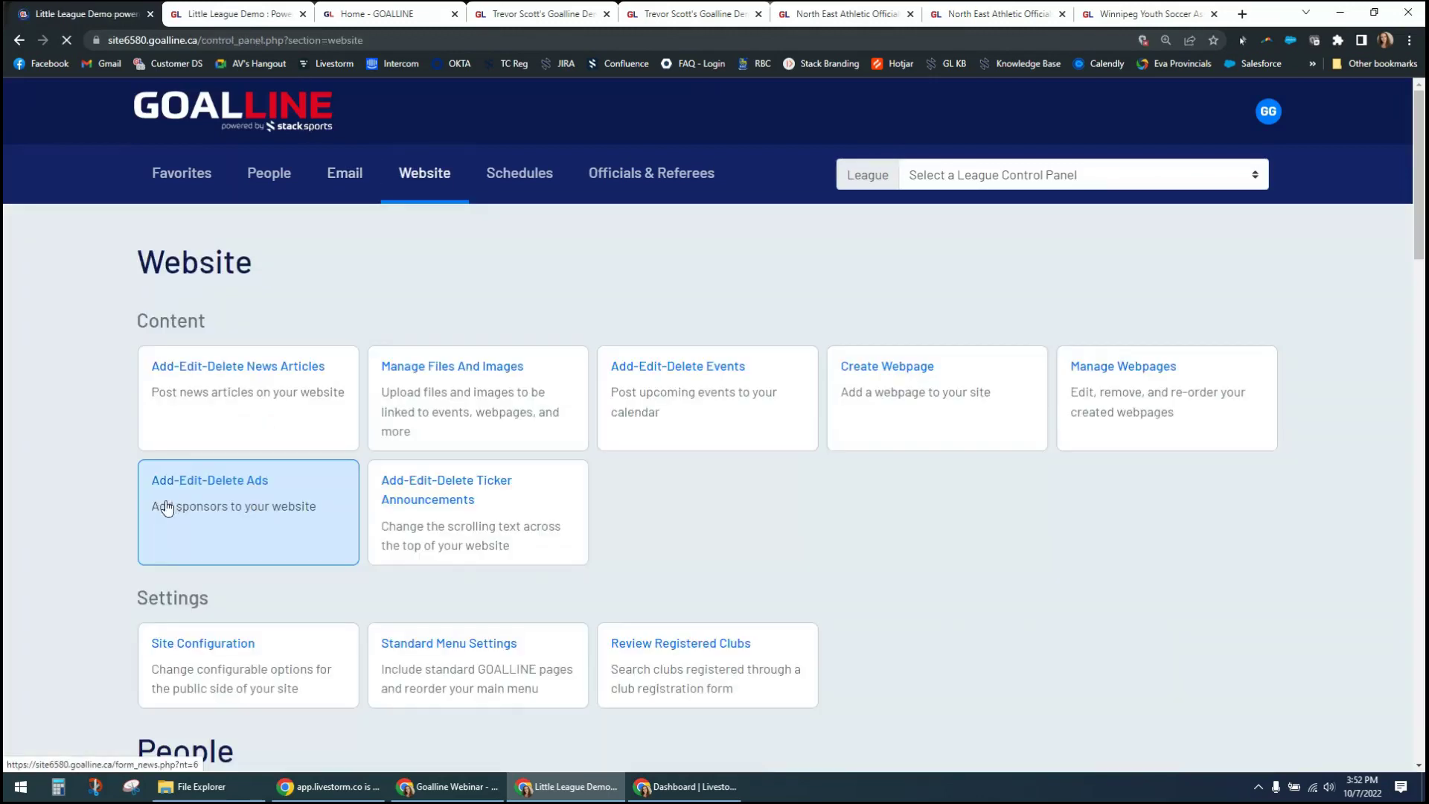
scroll(102, 563, down, 2)
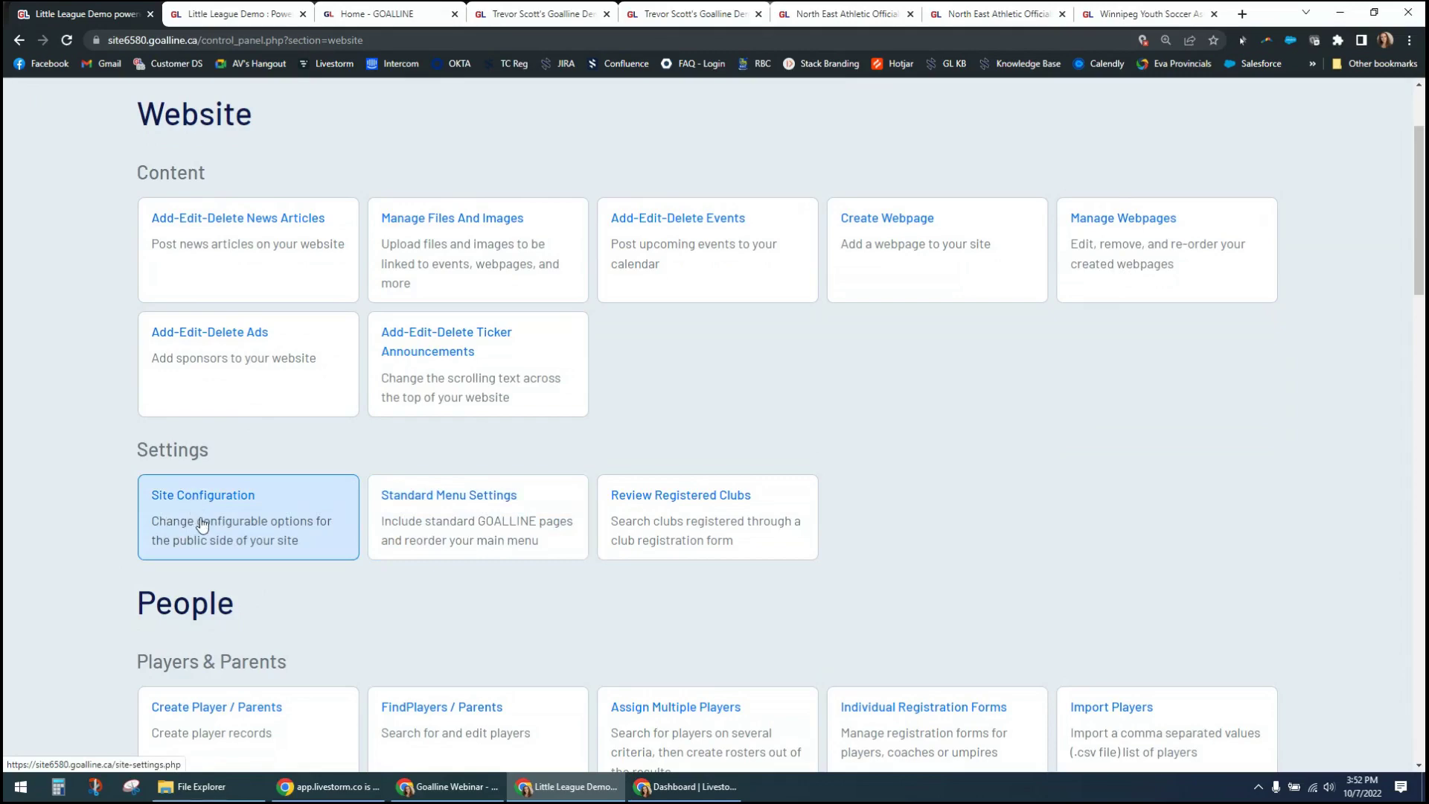
scroll(885, 430, up, 3)
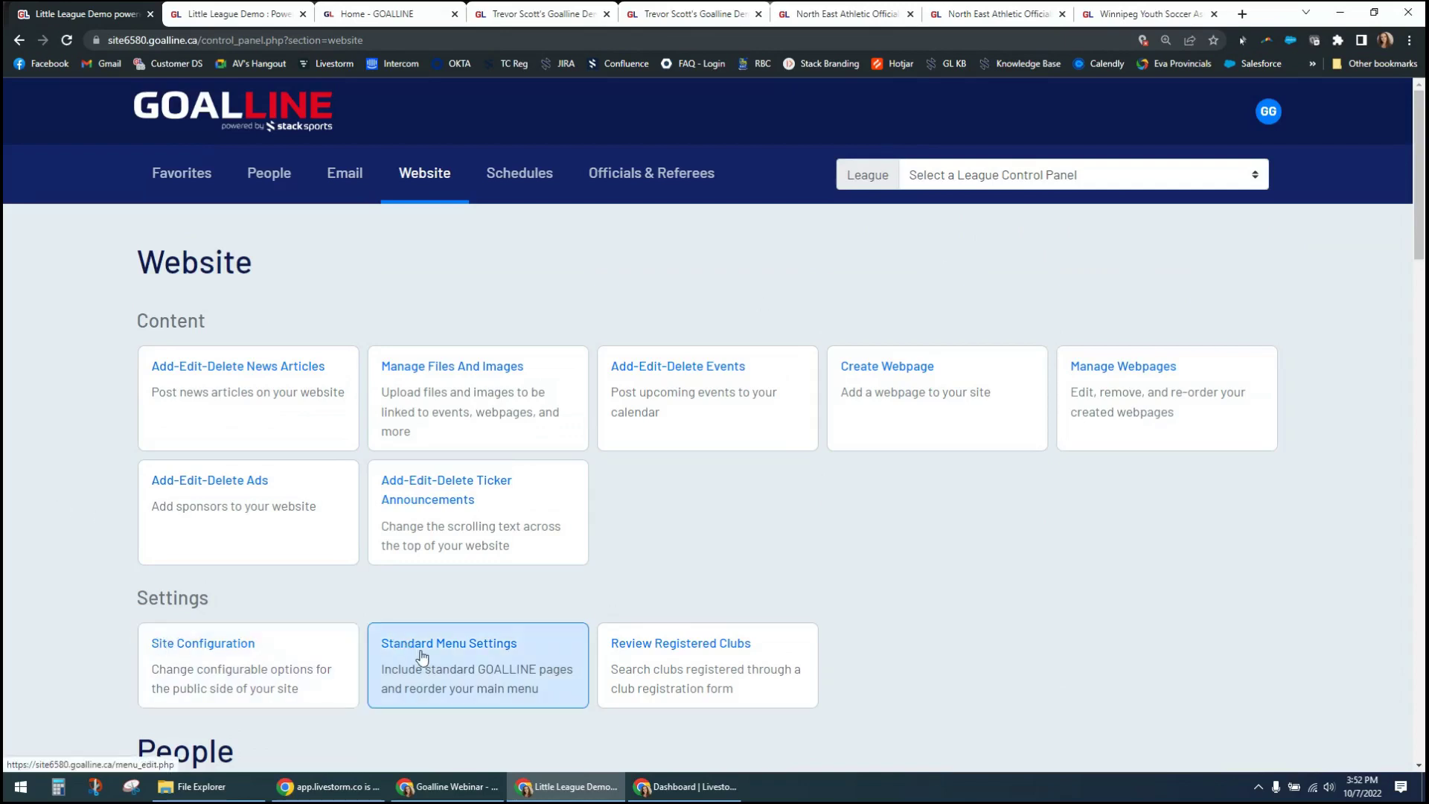
click(450, 644)
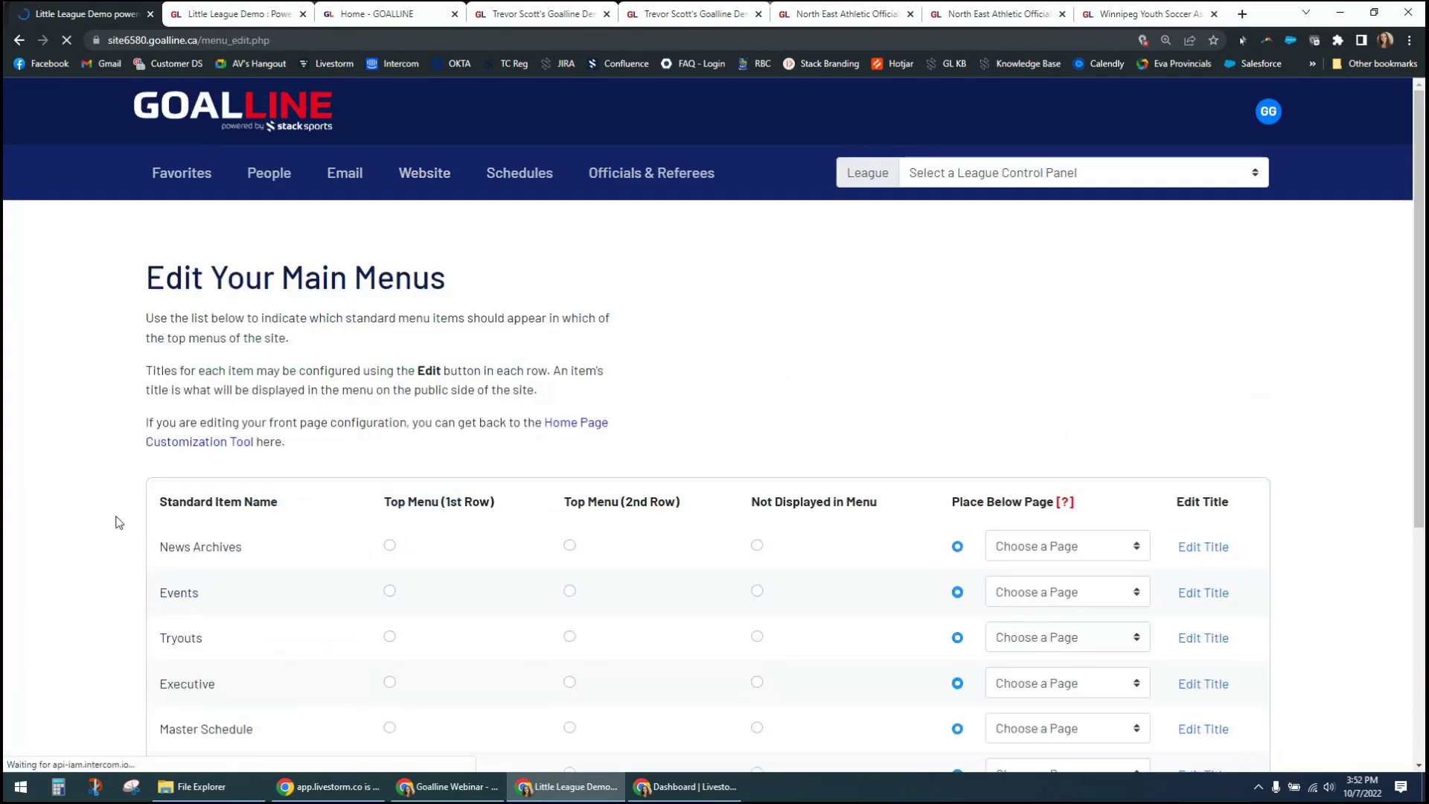
scroll(111, 498, down, 1)
scroll(111, 499, down, 3)
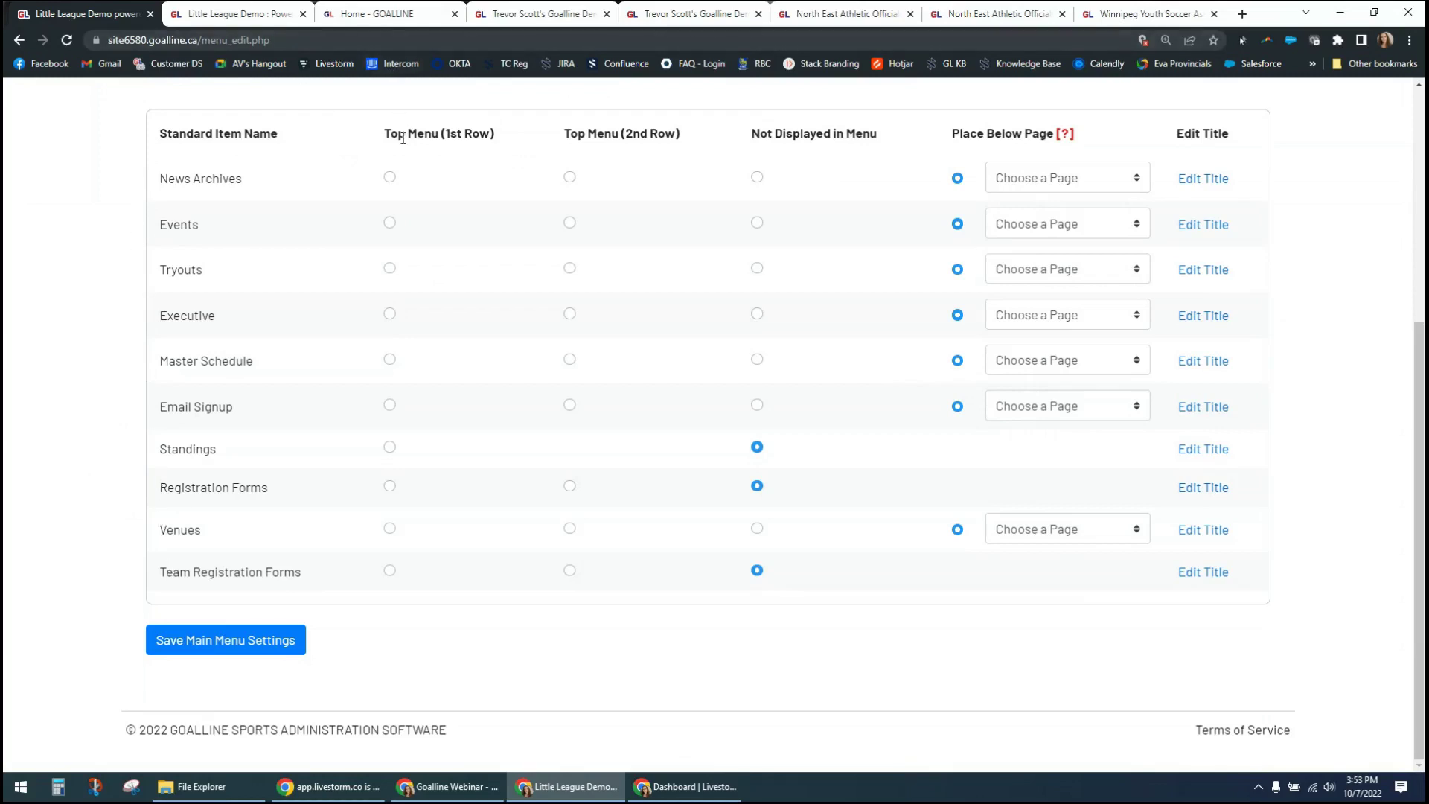
drag(387, 132, 679, 135)
click(564, 137)
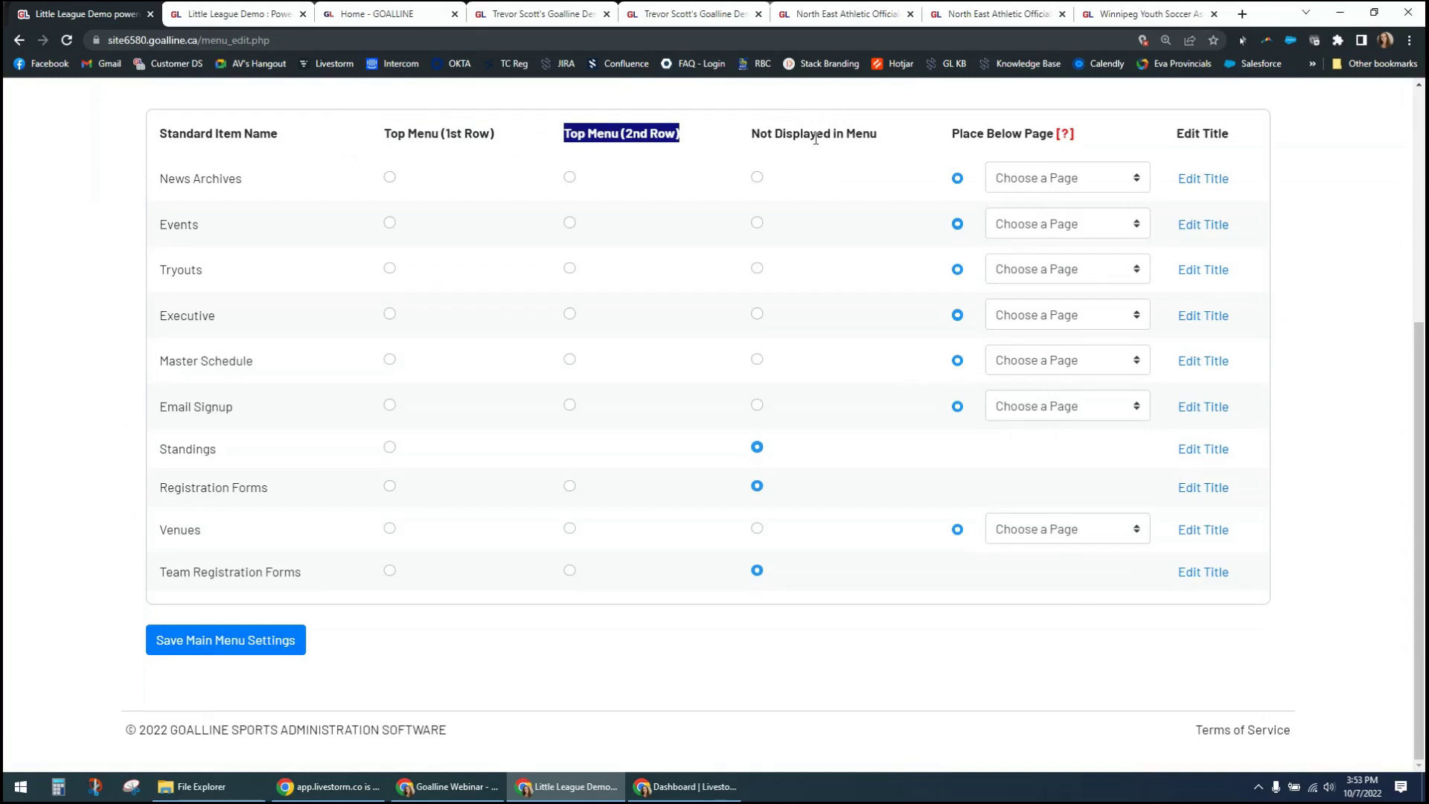
drag(953, 134, 1051, 135)
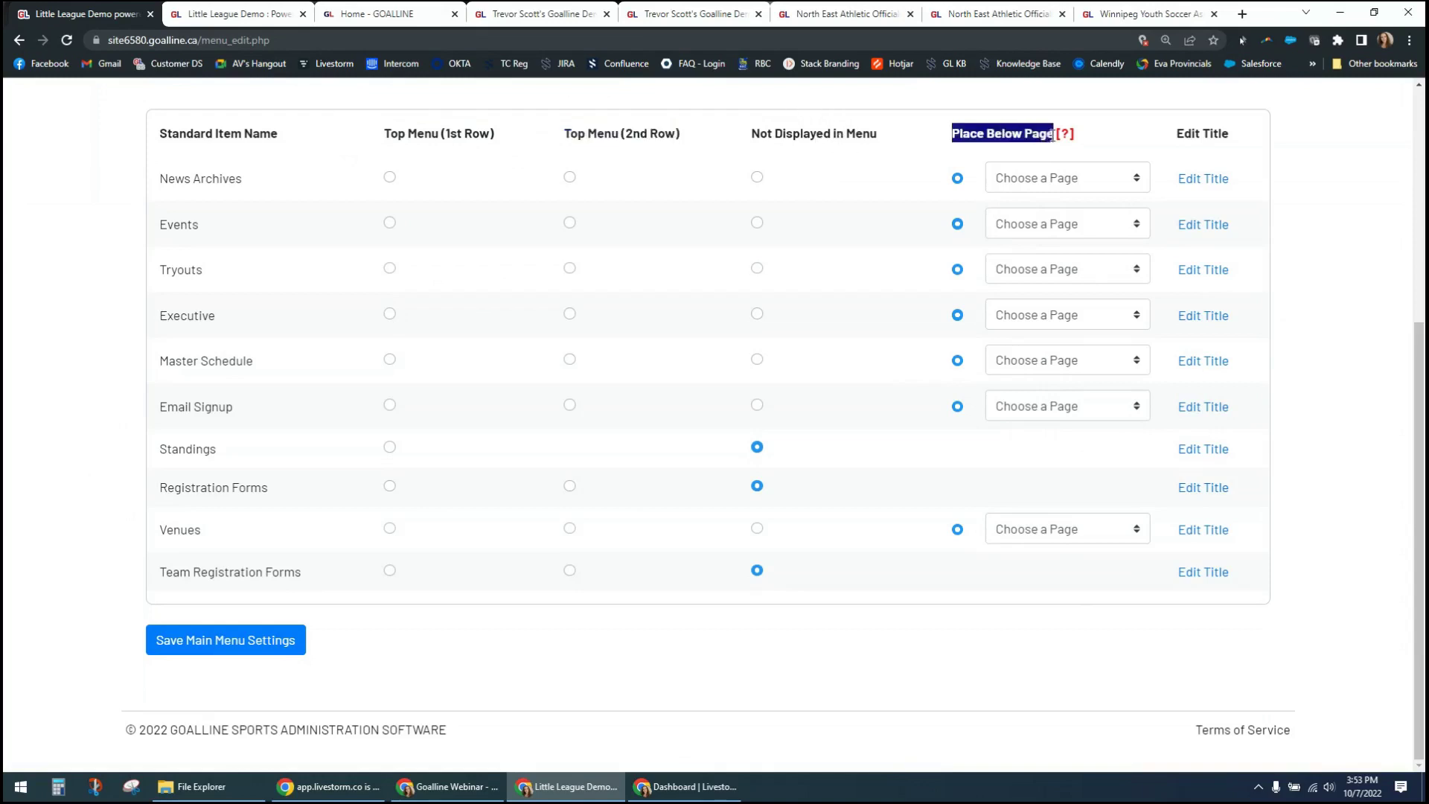
click(1111, 121)
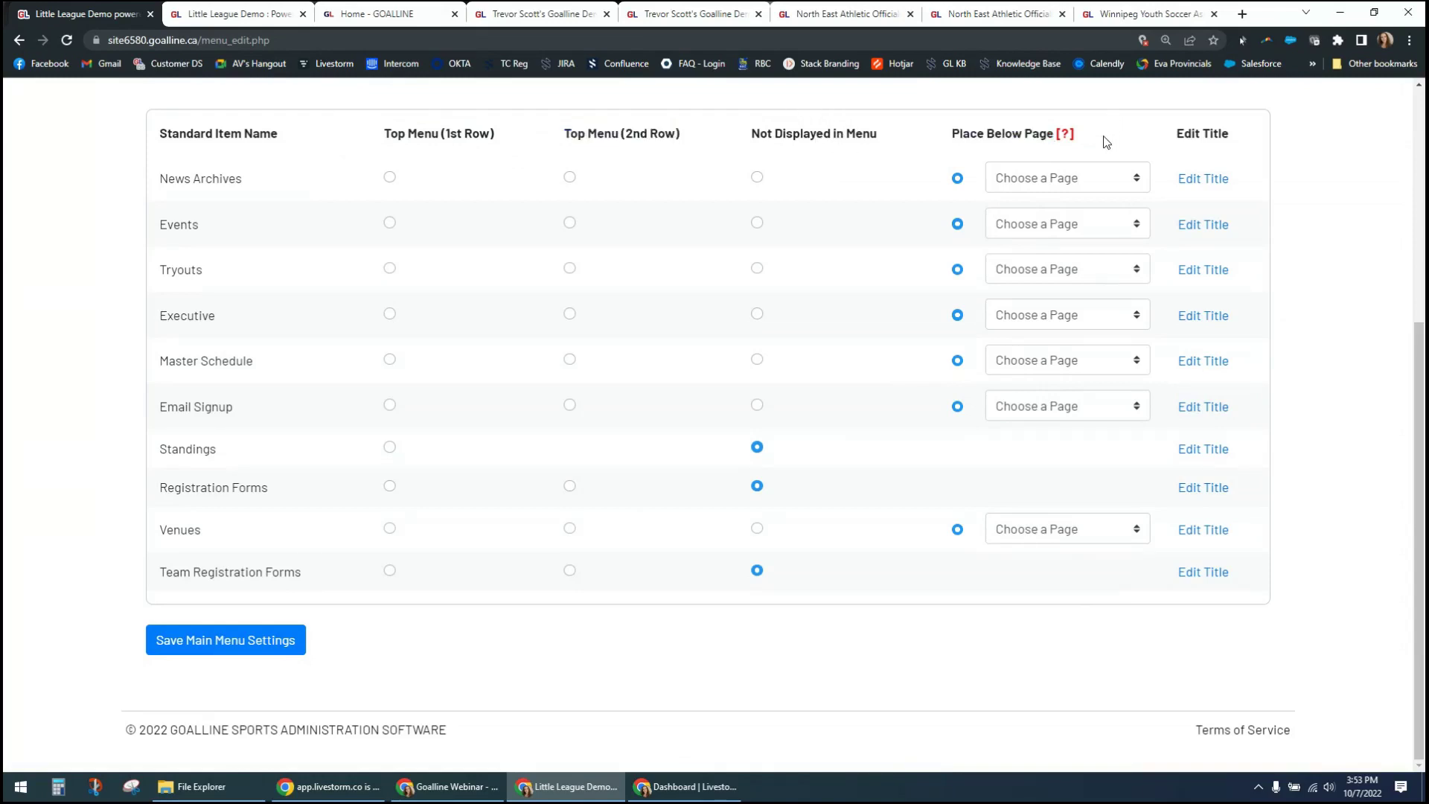
Step: Place the News Archives and Executive menu items below the About Us page
click(1130, 181)
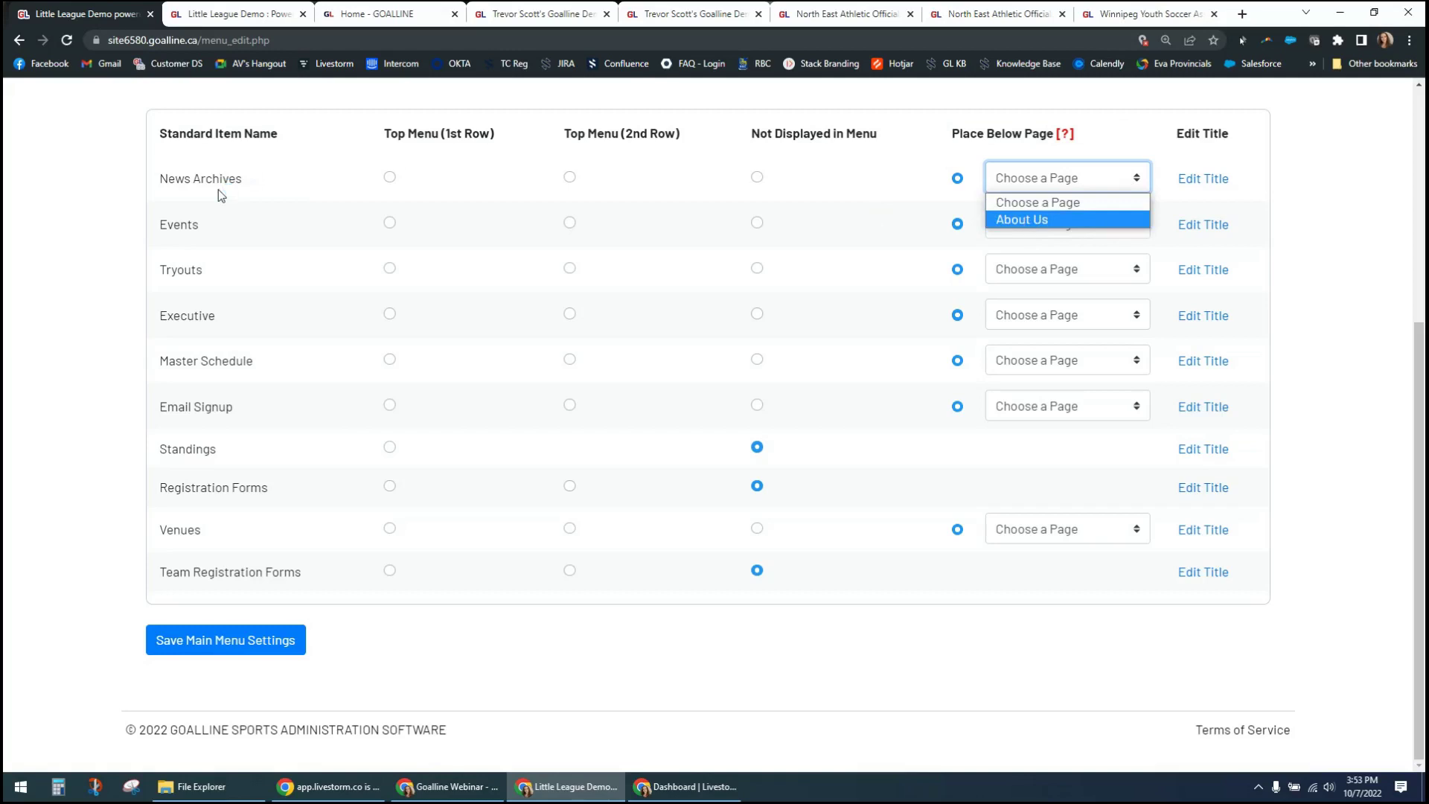
click(1028, 219)
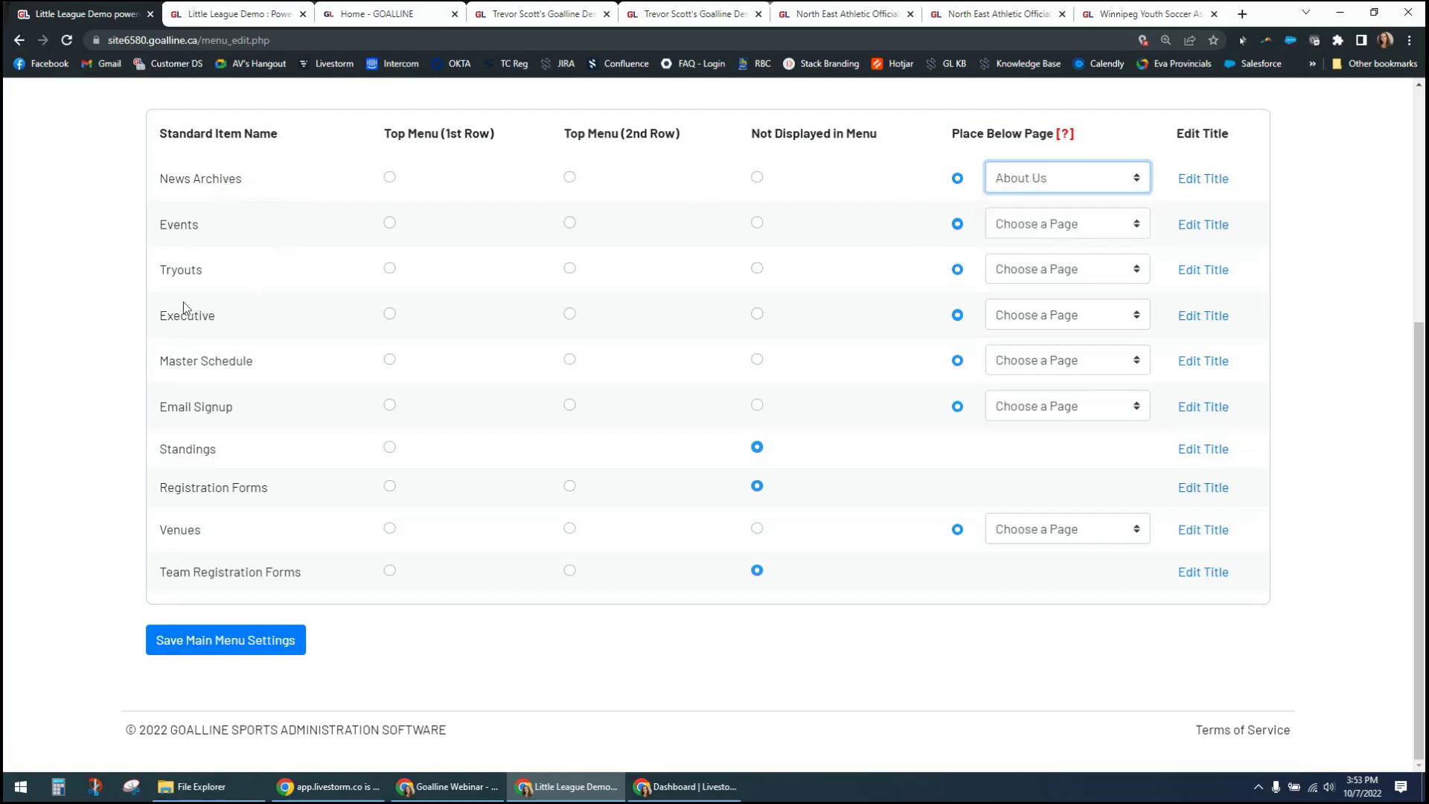
click(1057, 316)
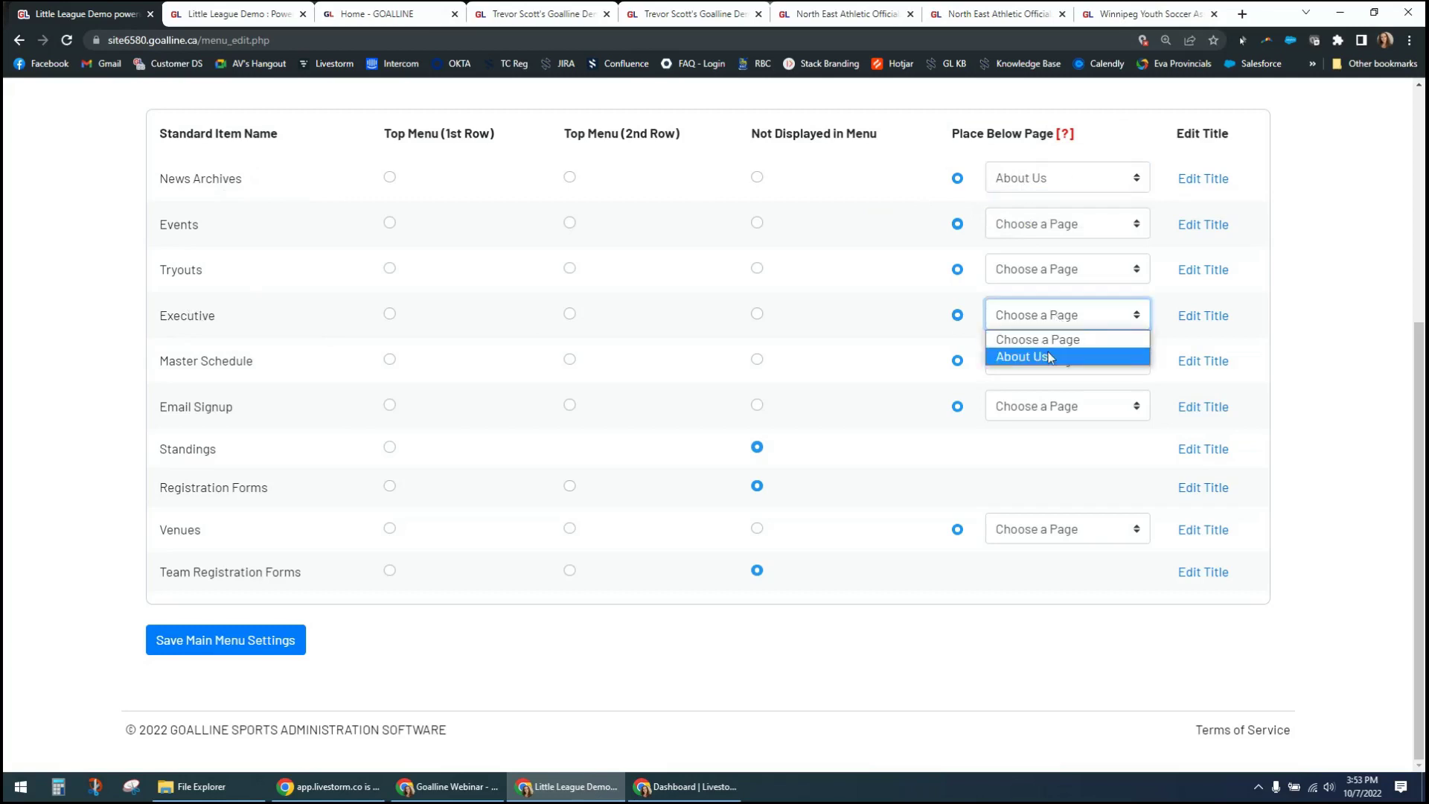
click(1001, 355)
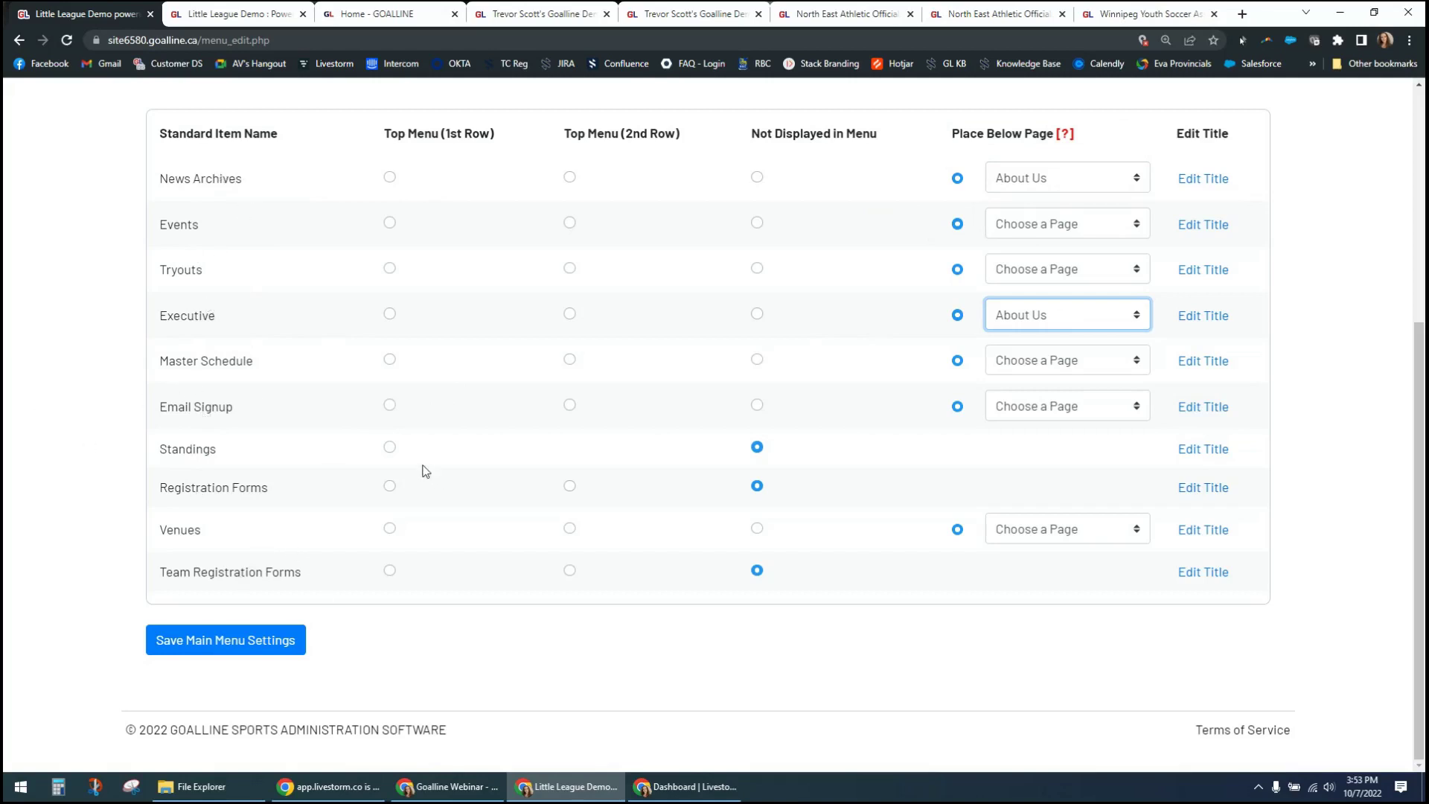
Step: Assign Standings to the first top menu row and Venues, Master Schedule and Events to the second, save, and open the first-row ordering
click(390, 447)
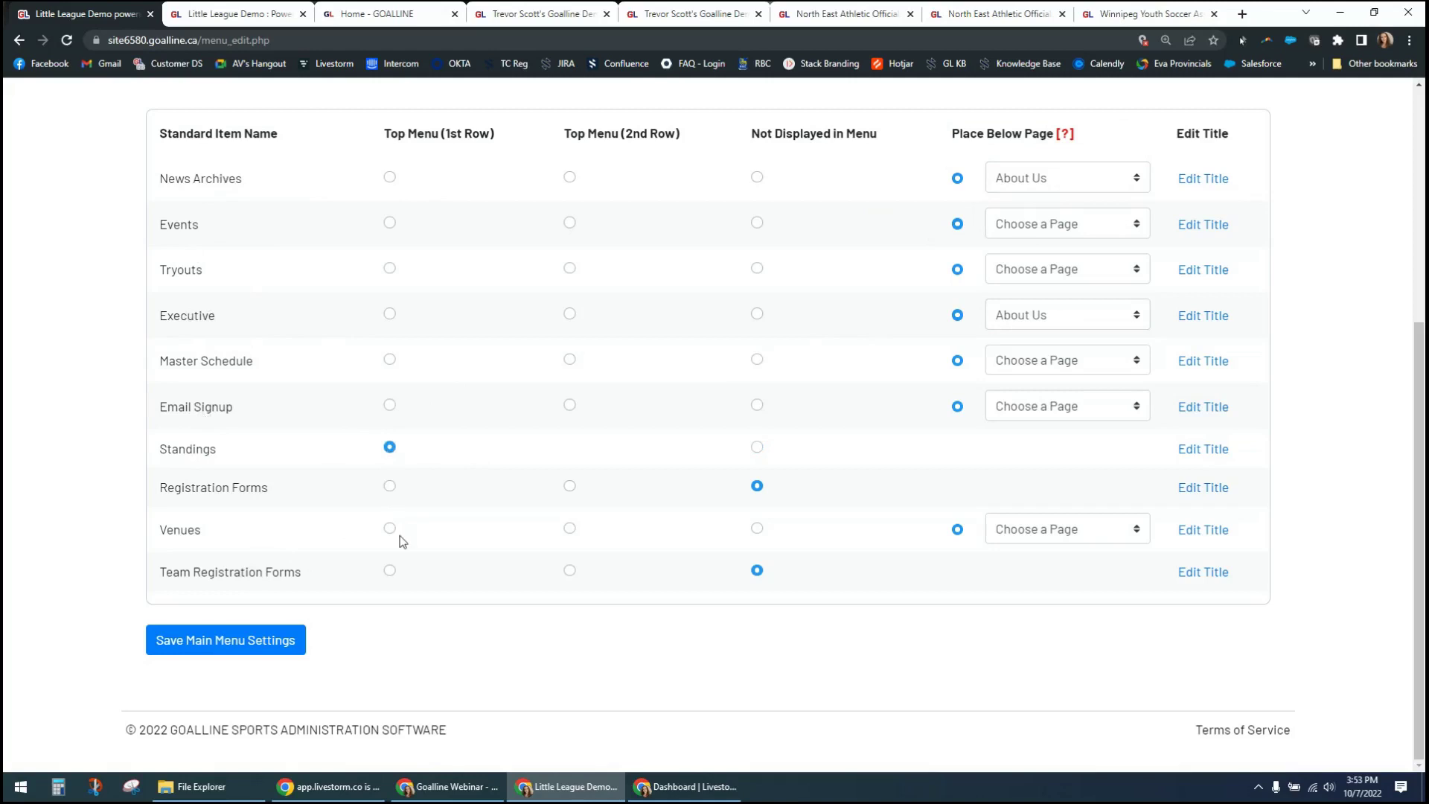
click(569, 528)
click(570, 360)
click(569, 223)
click(232, 651)
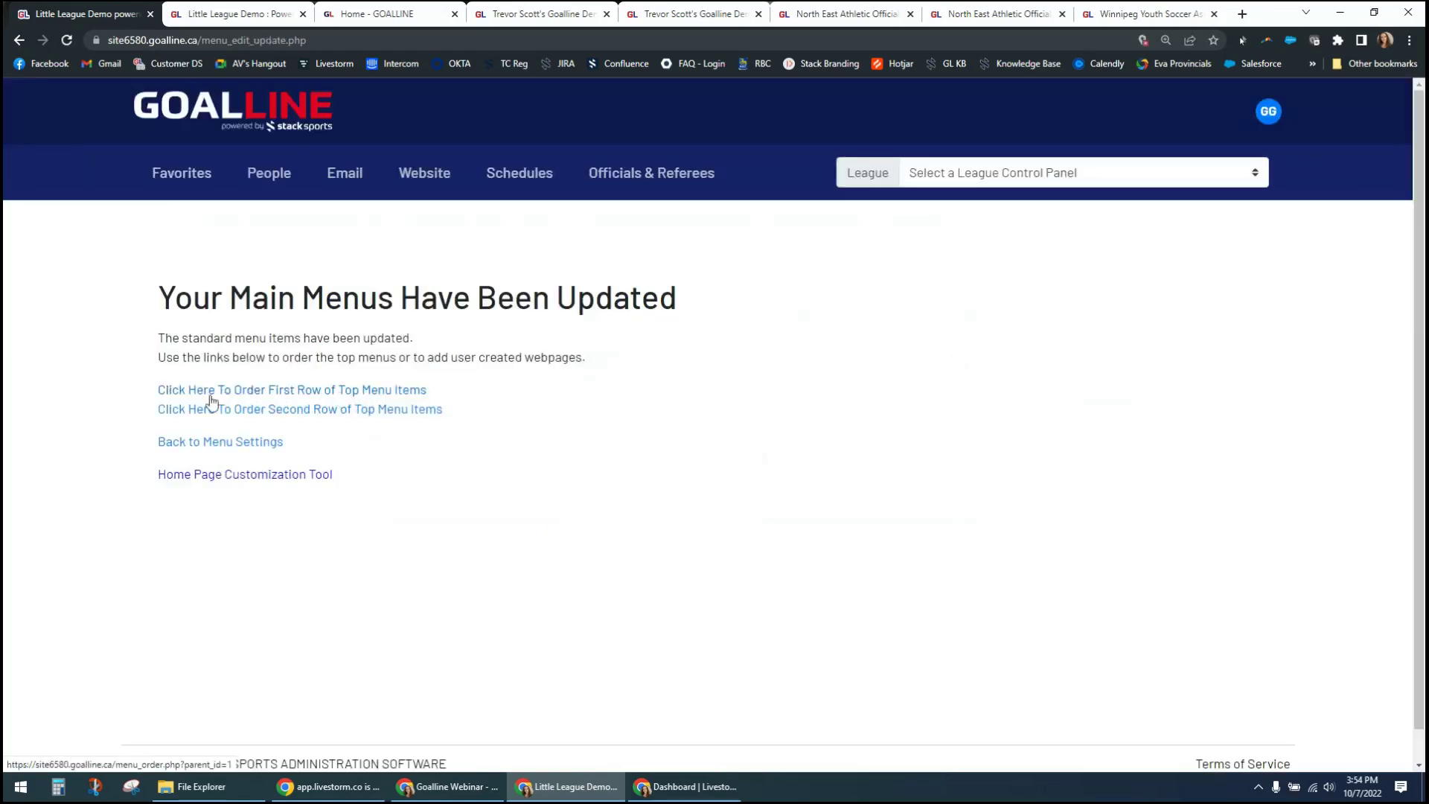
click(312, 391)
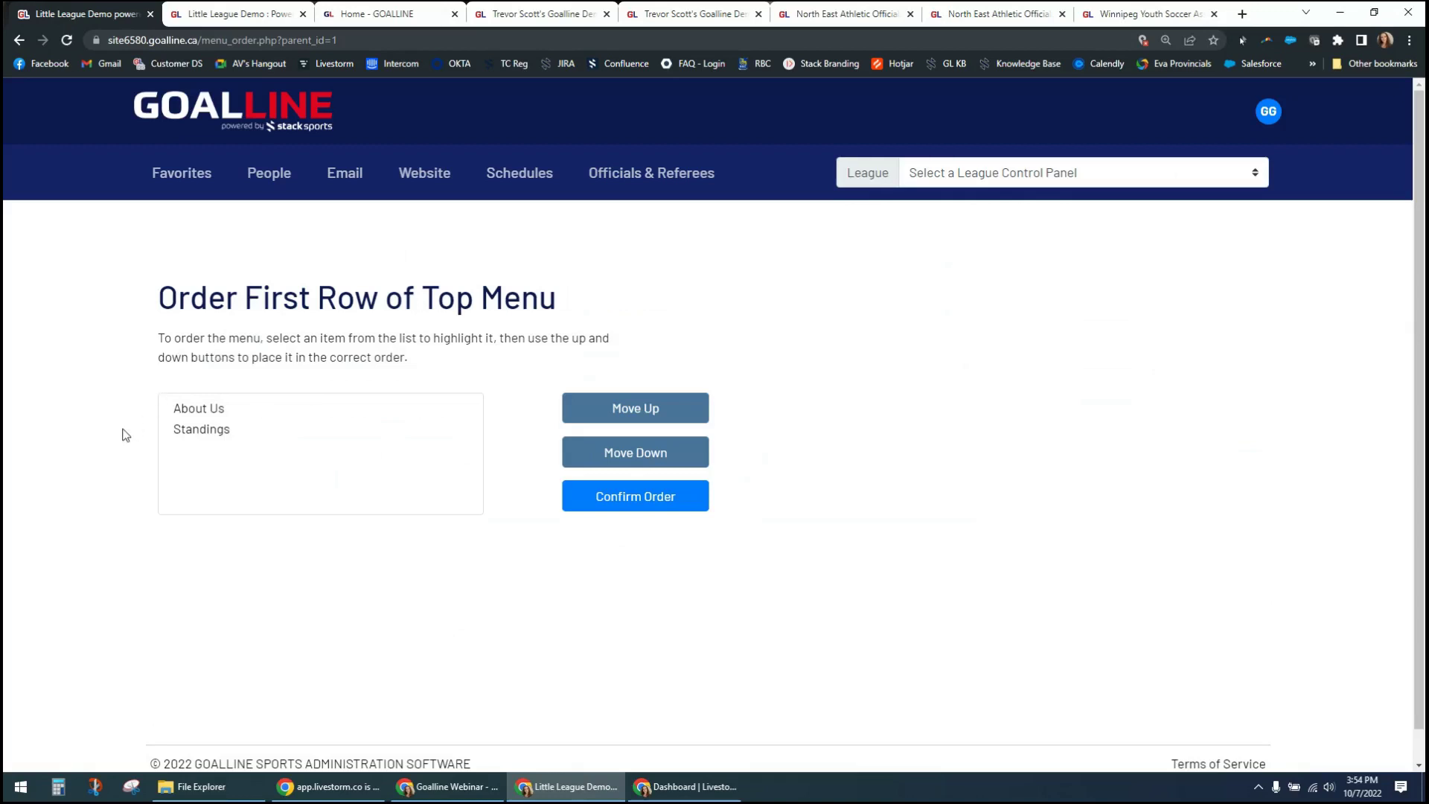
Step: Check the updated menus on the public site by viewing the U13 Girls standings, Events and Venues pages
click(209, 12)
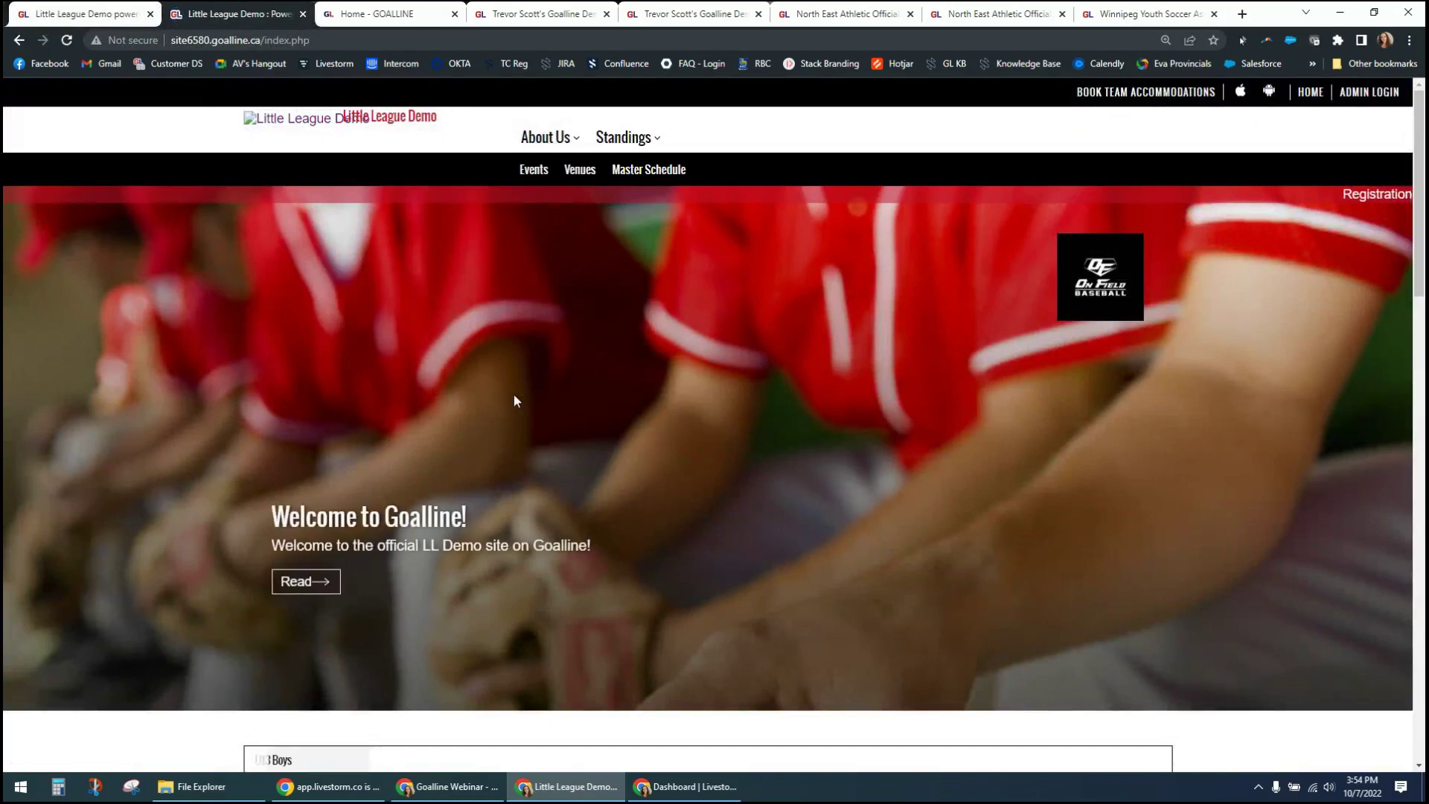
click(642, 139)
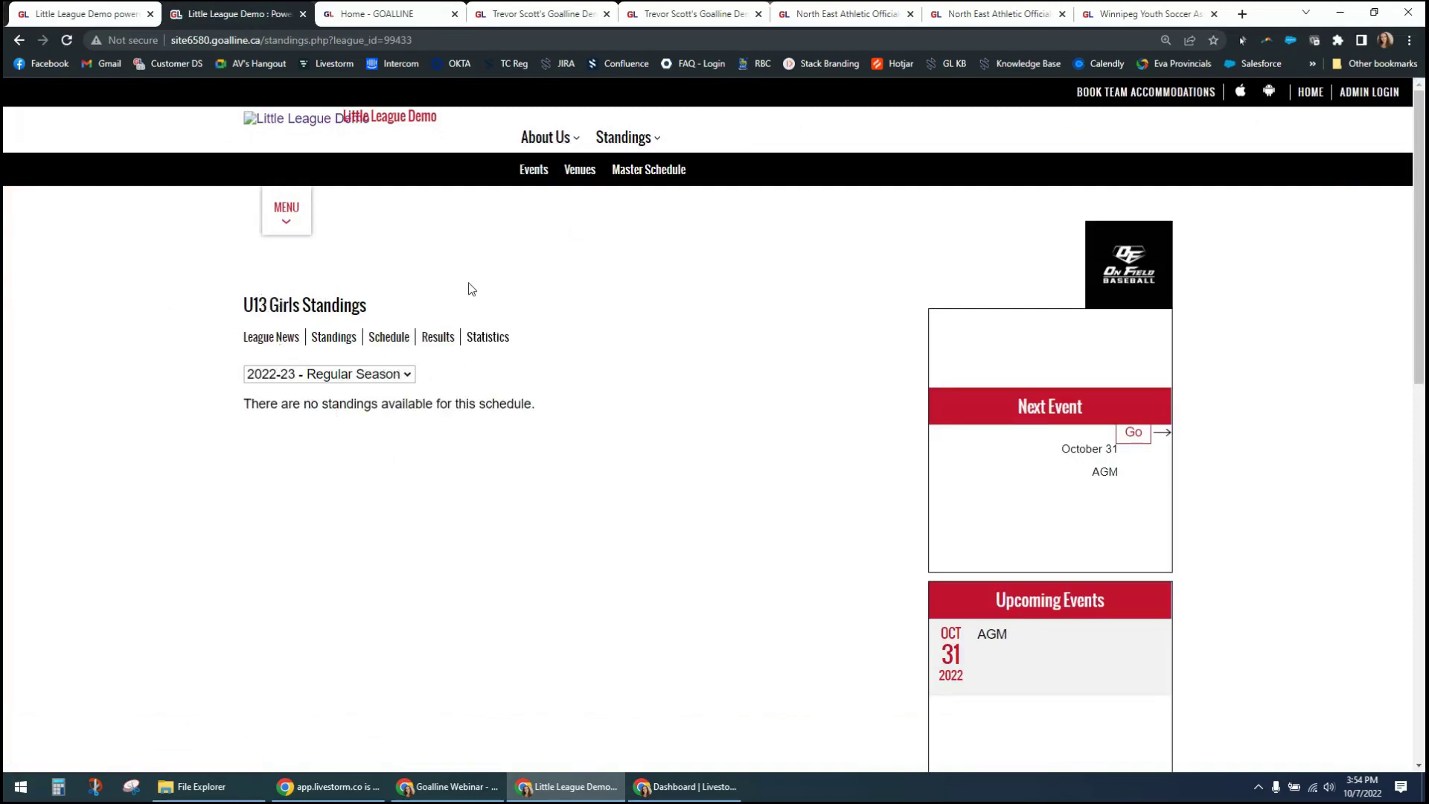
click(285, 229)
click(535, 170)
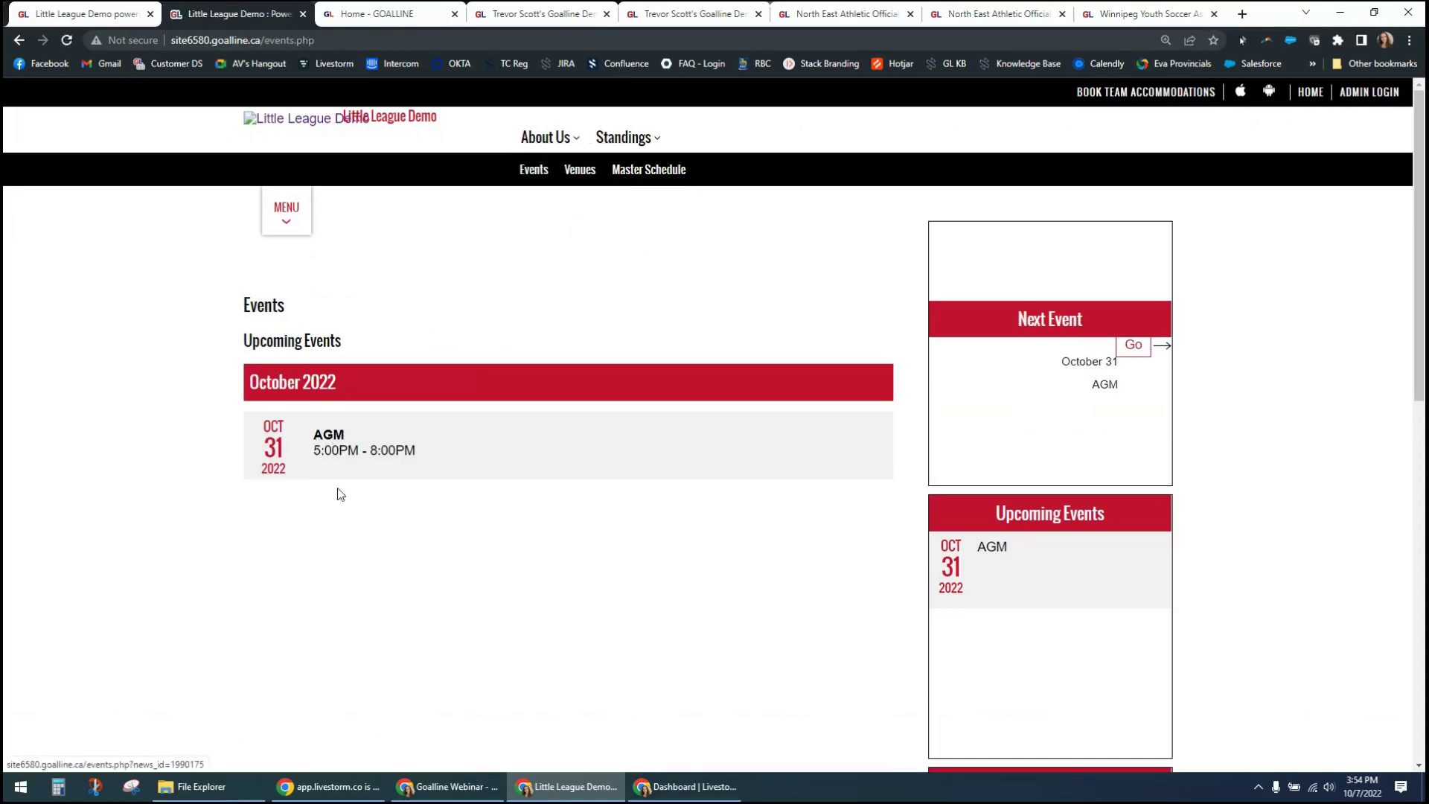
click(580, 169)
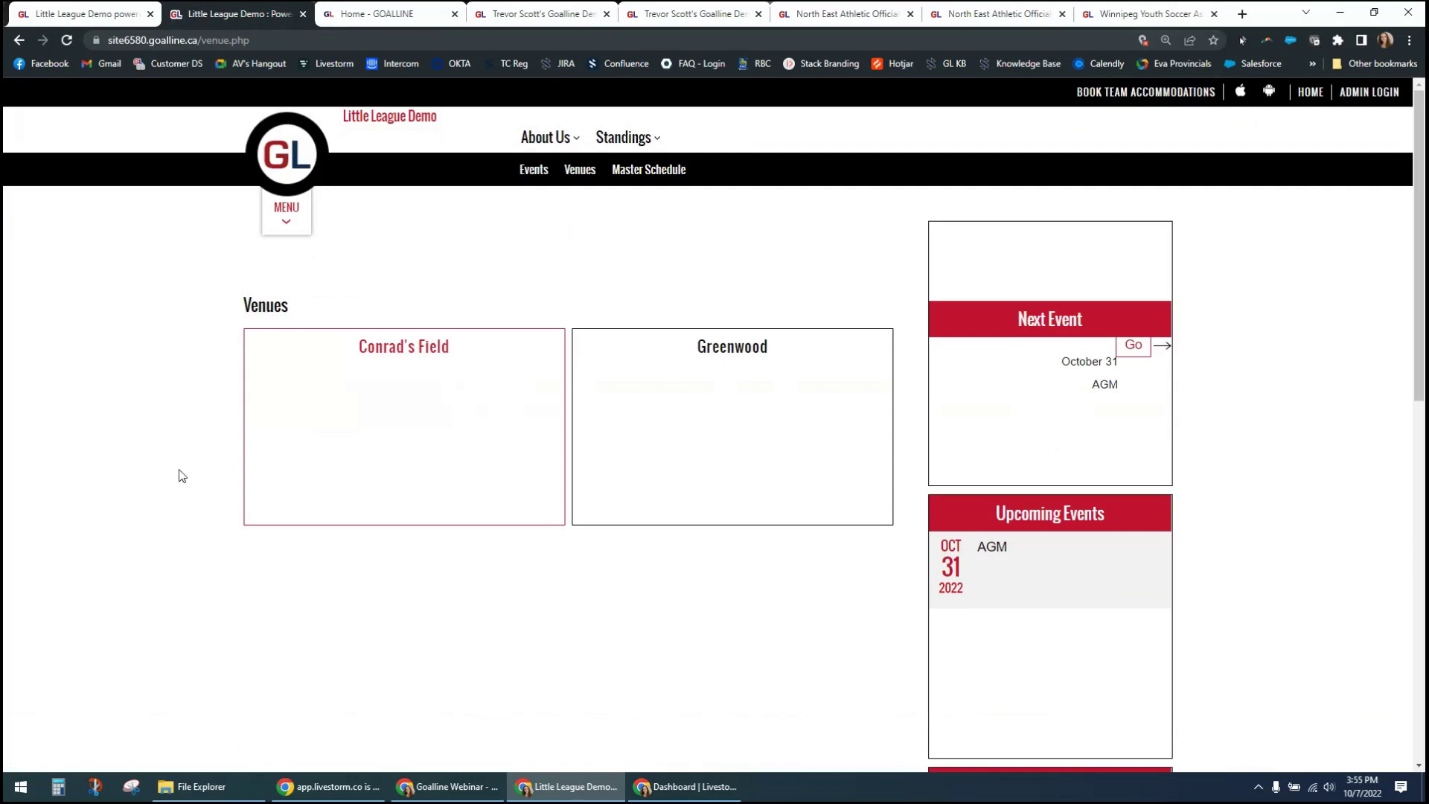
Step: View the public Master Schedule from Oct 2022 to Nov 2022, look at the AGM event's details, and return to the home page
click(662, 171)
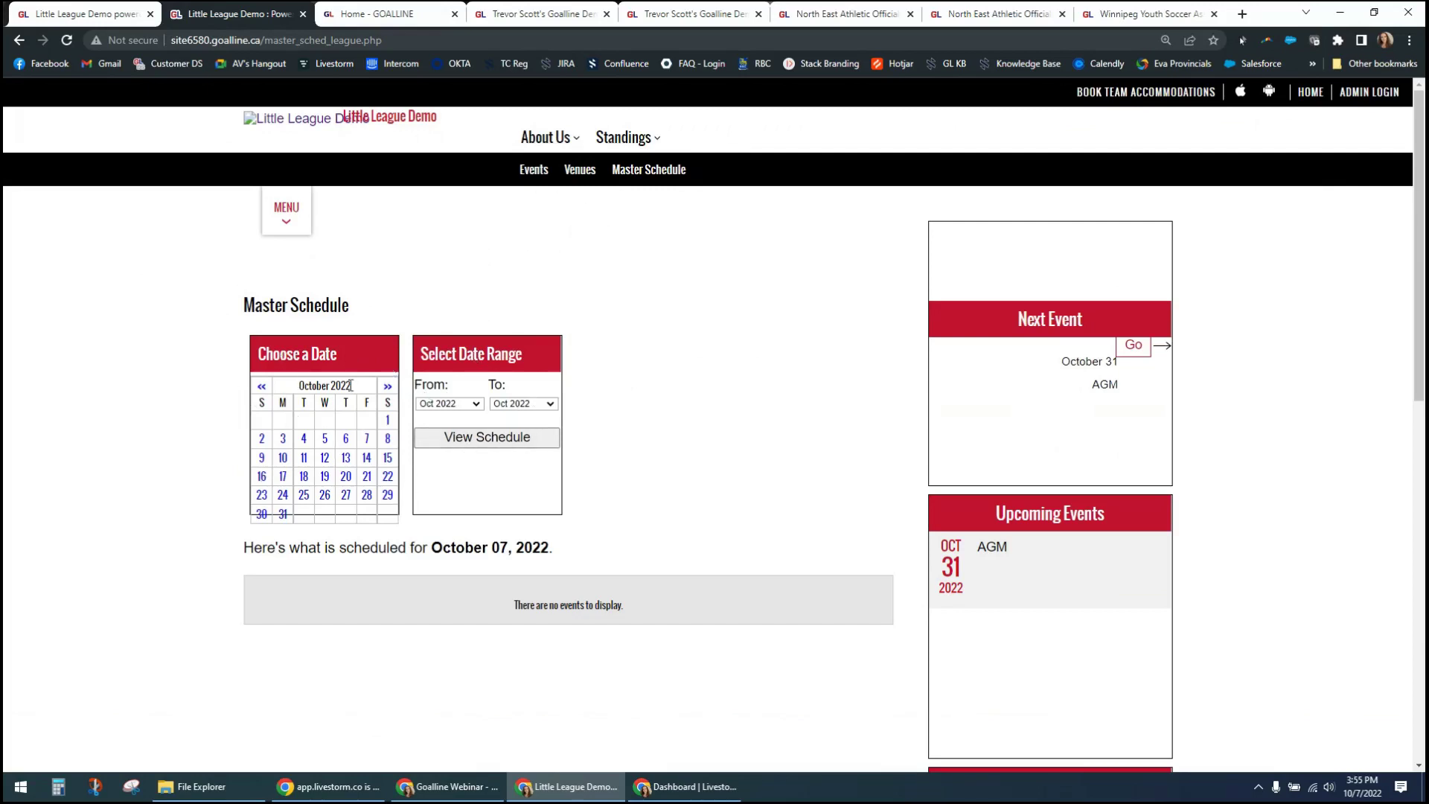
click(551, 404)
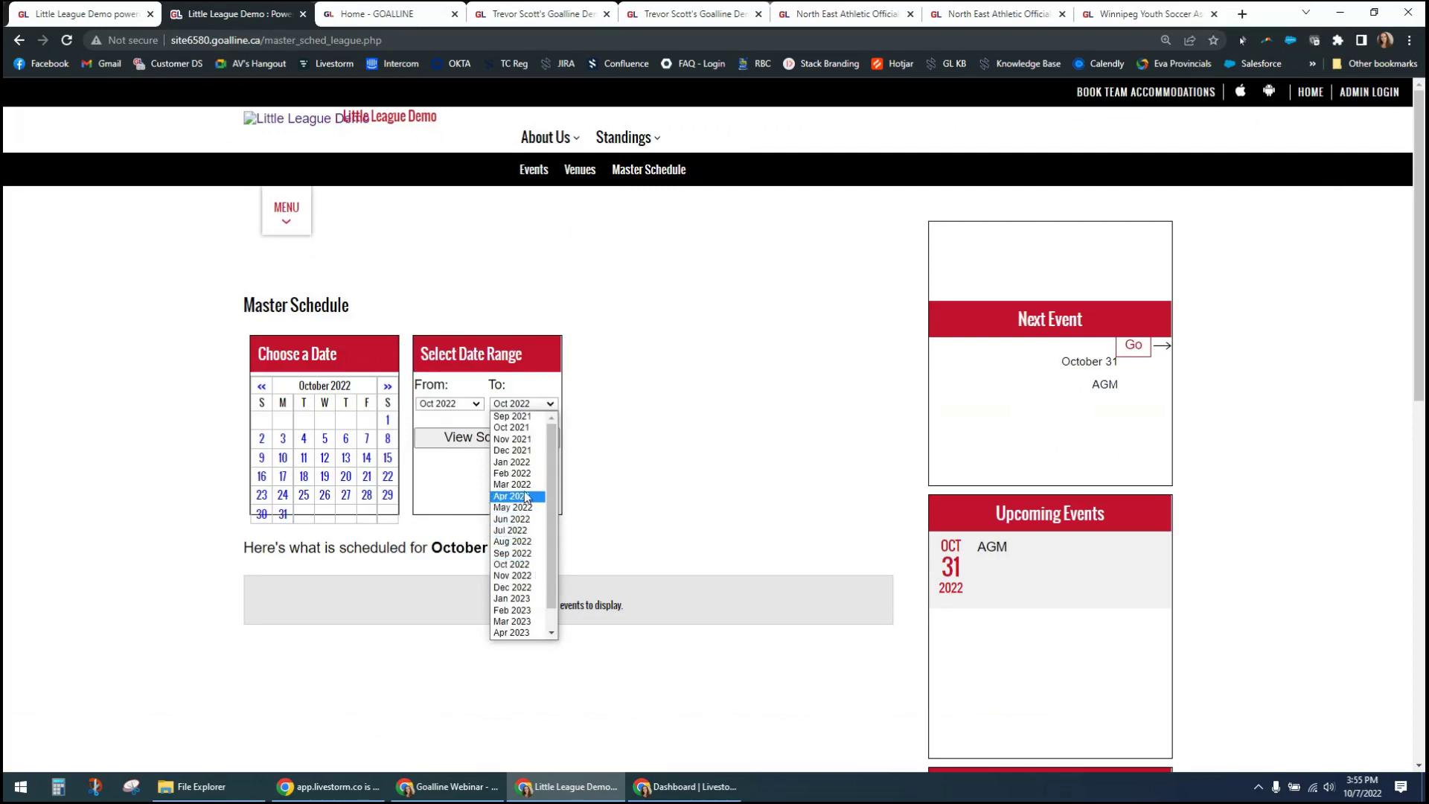
click(528, 576)
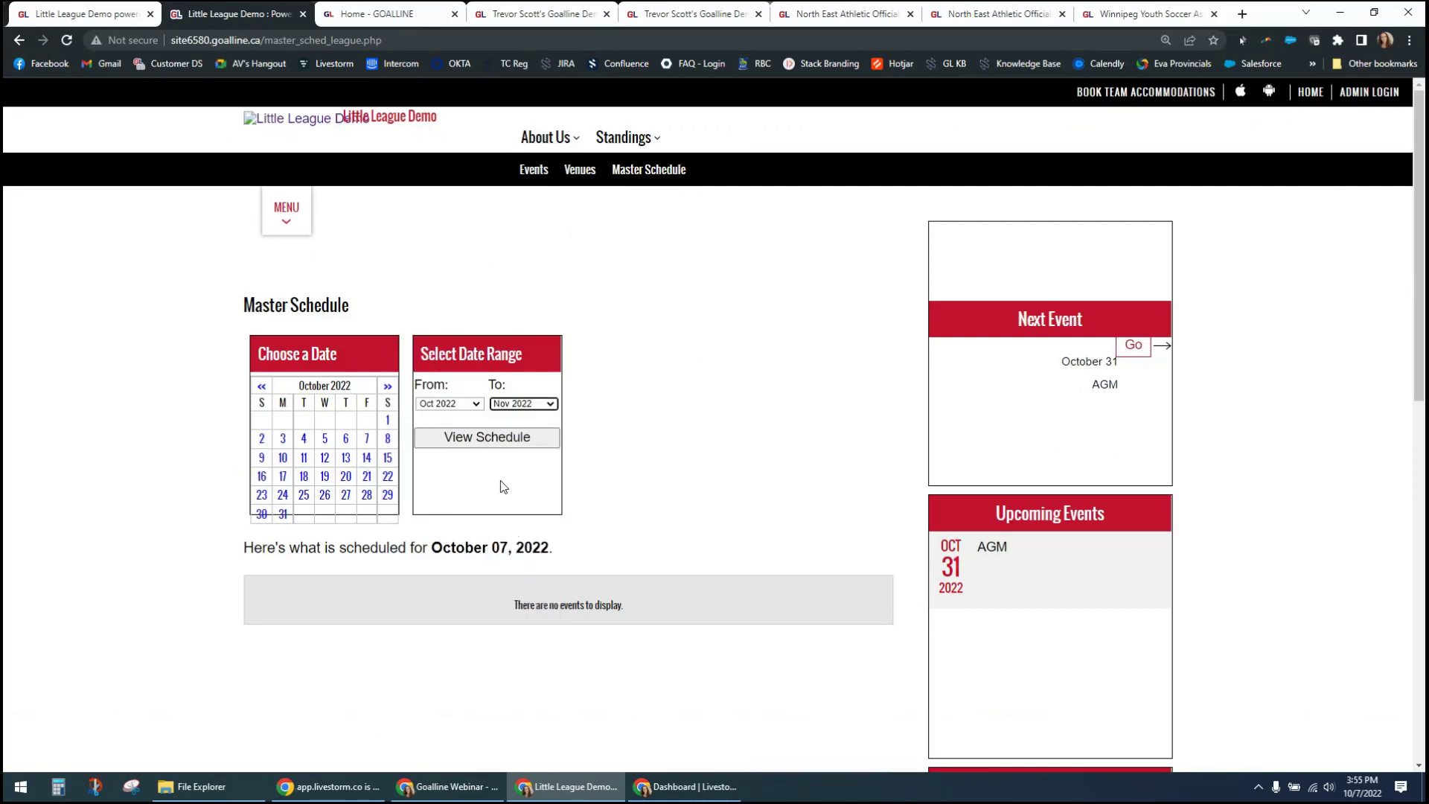
click(510, 439)
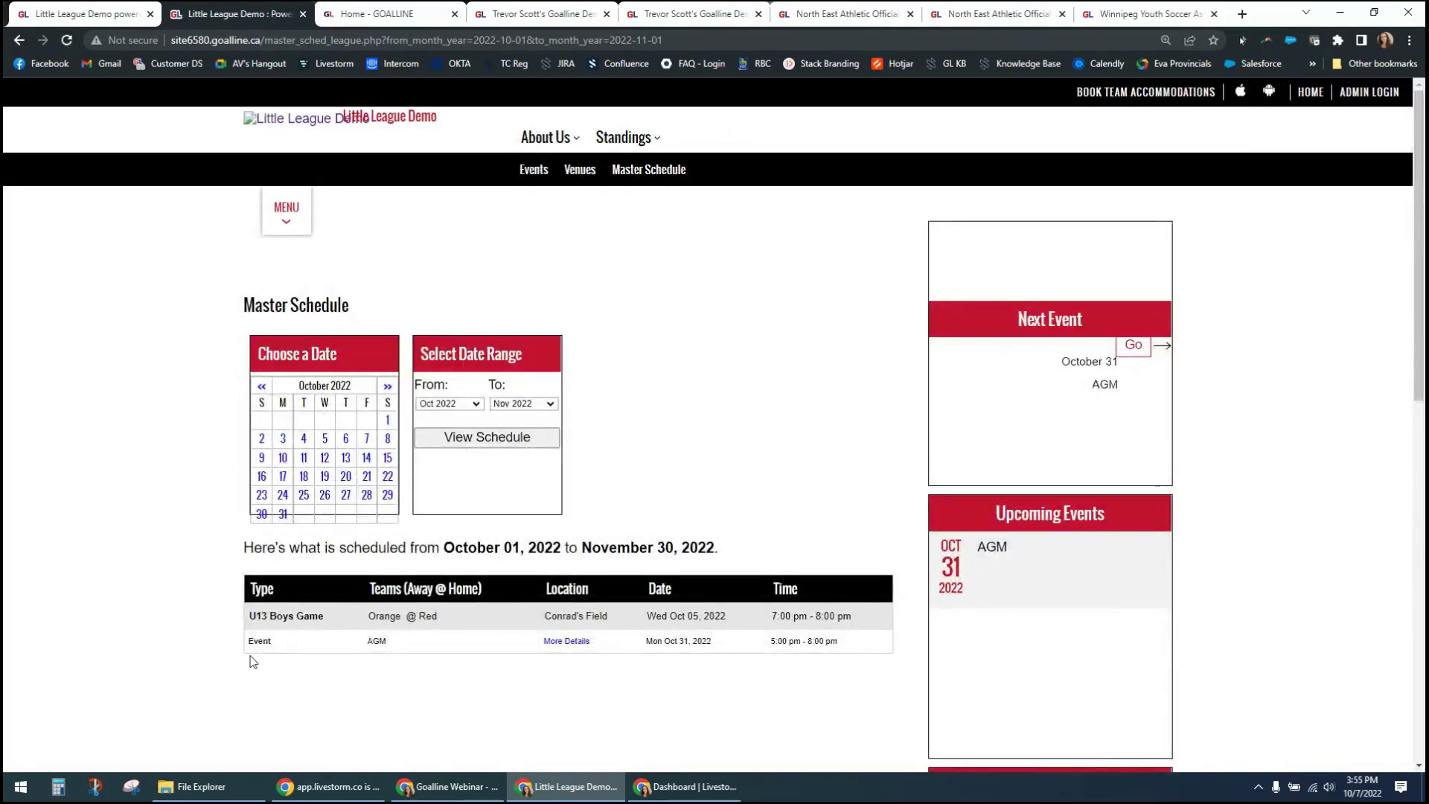
click(553, 642)
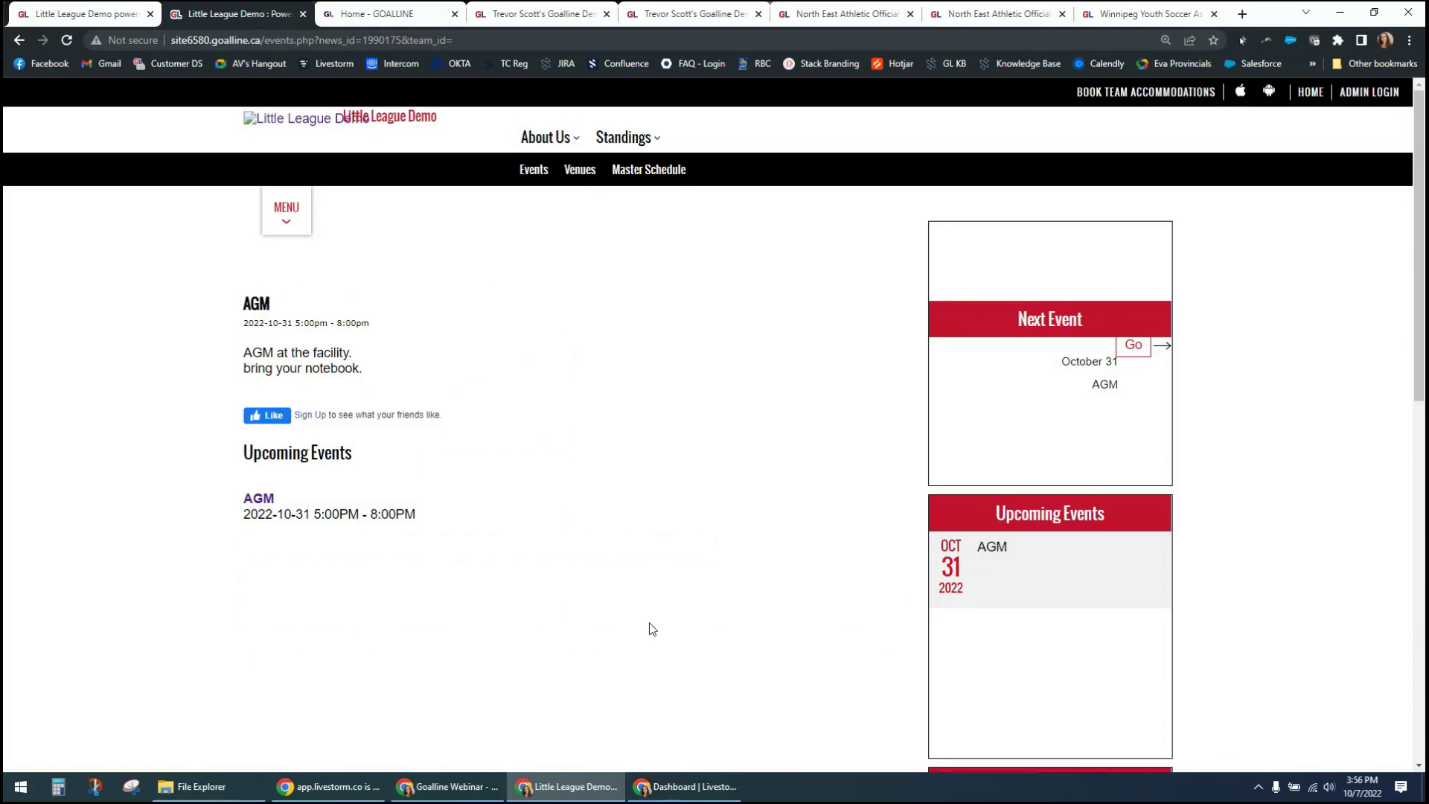
click(308, 125)
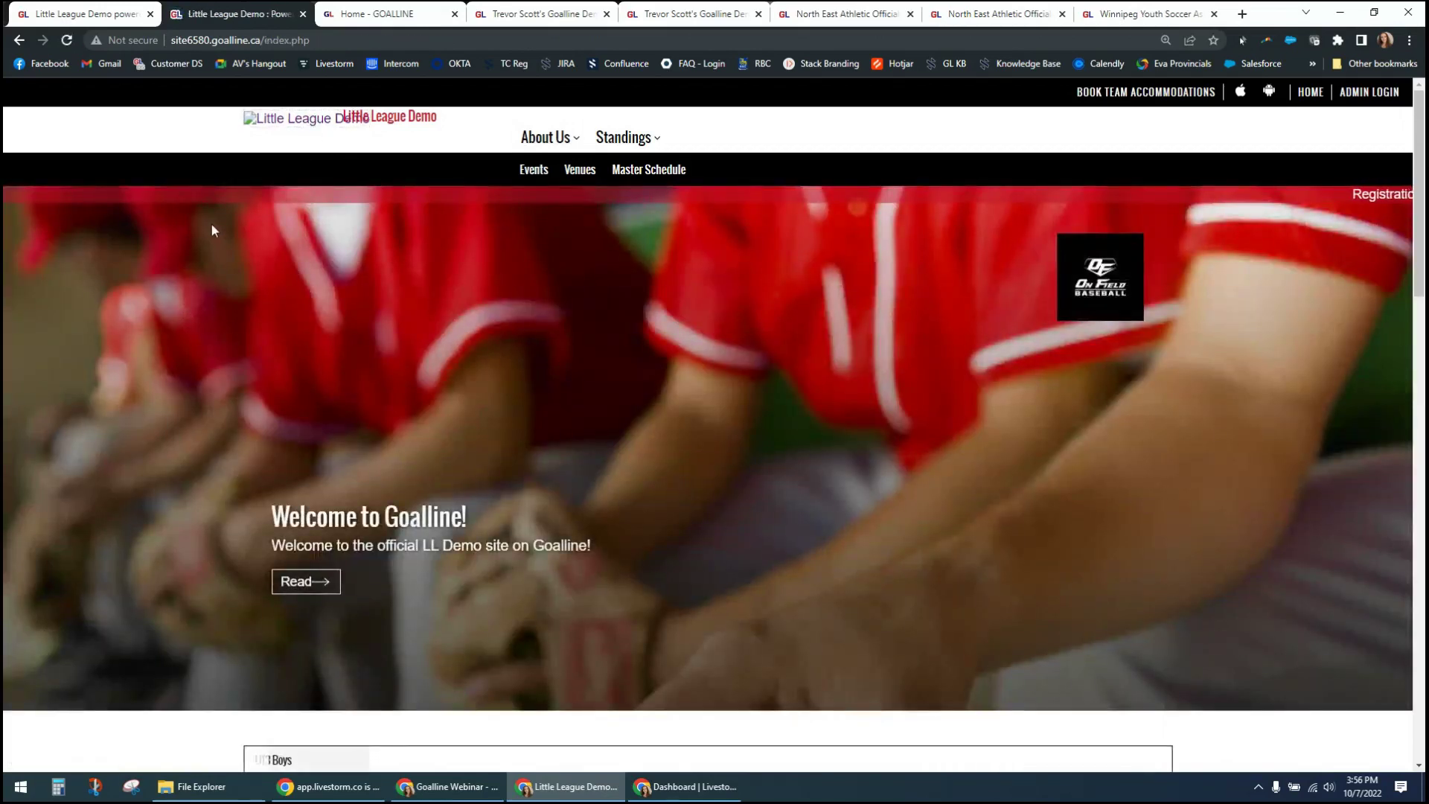
Step: In the standard menu settings, change the public menu title of News Archives to News and save it
click(111, 14)
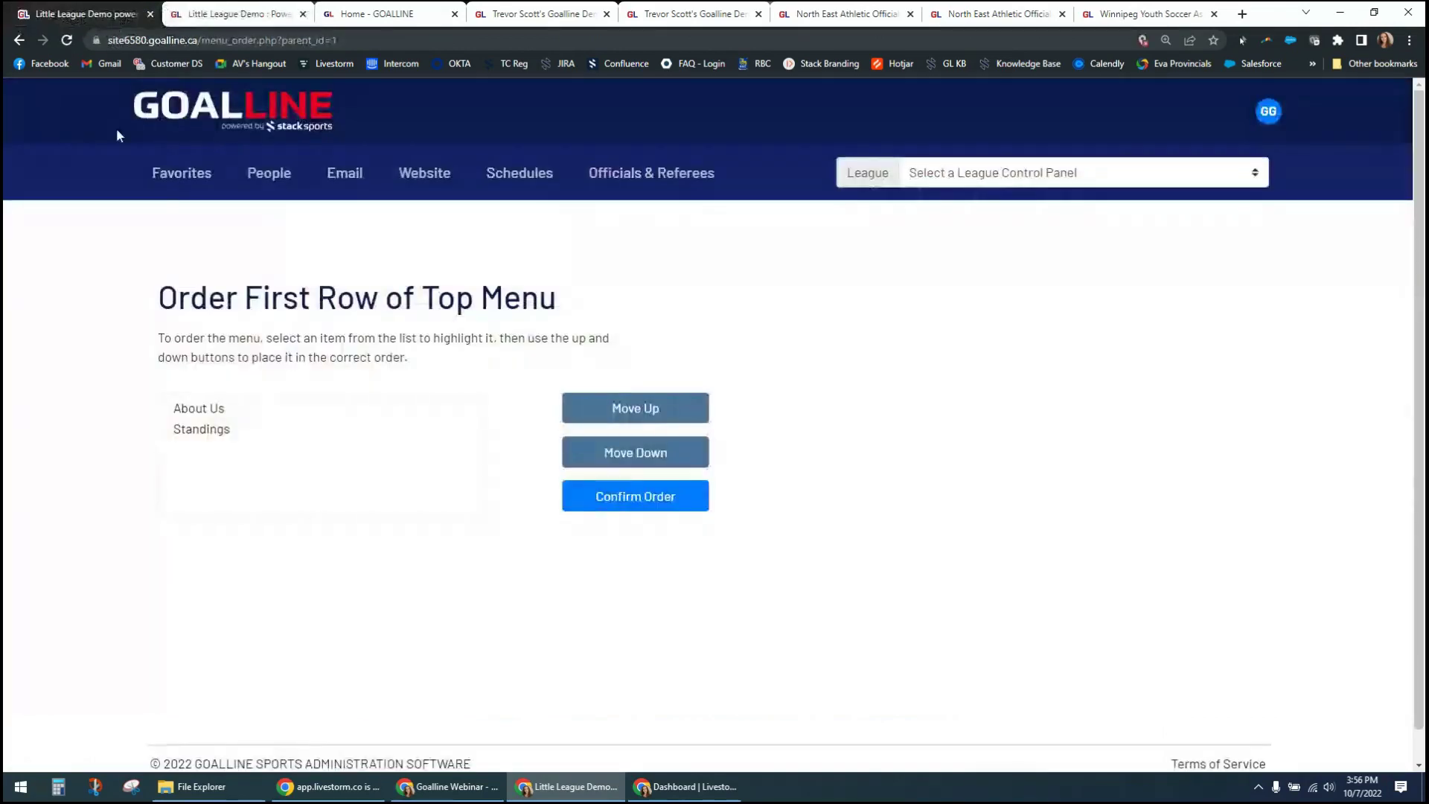
click(424, 175)
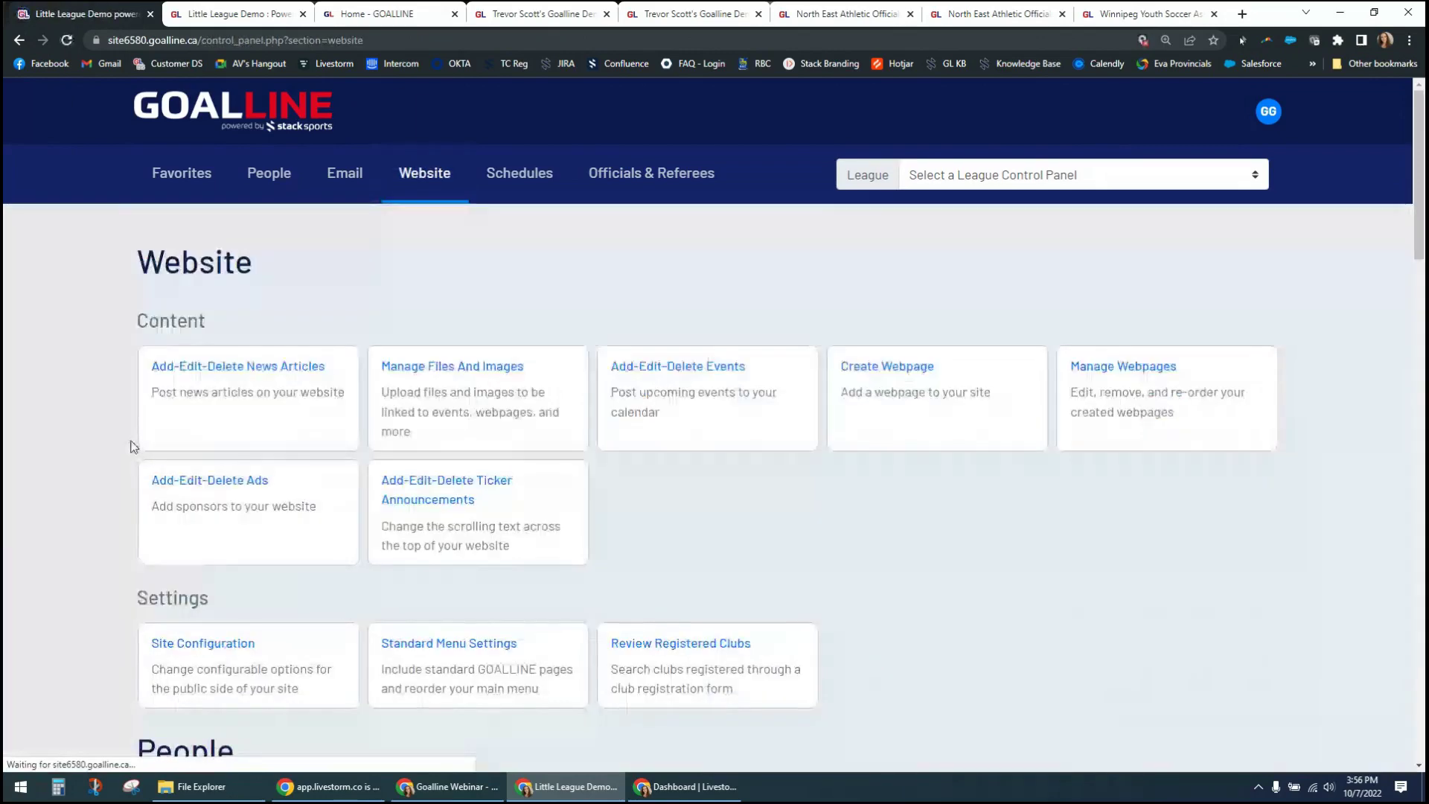
click(438, 654)
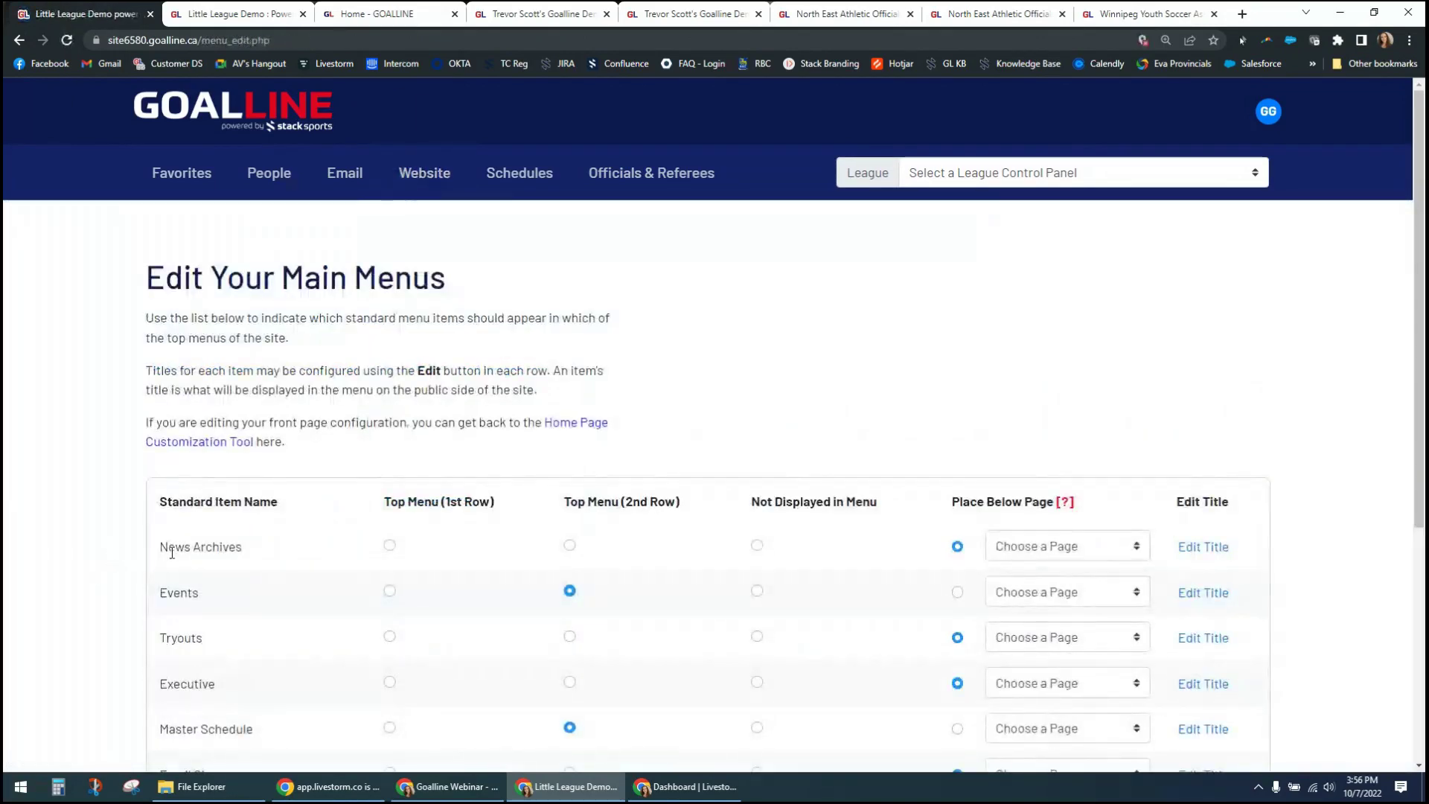
drag(163, 552, 250, 556)
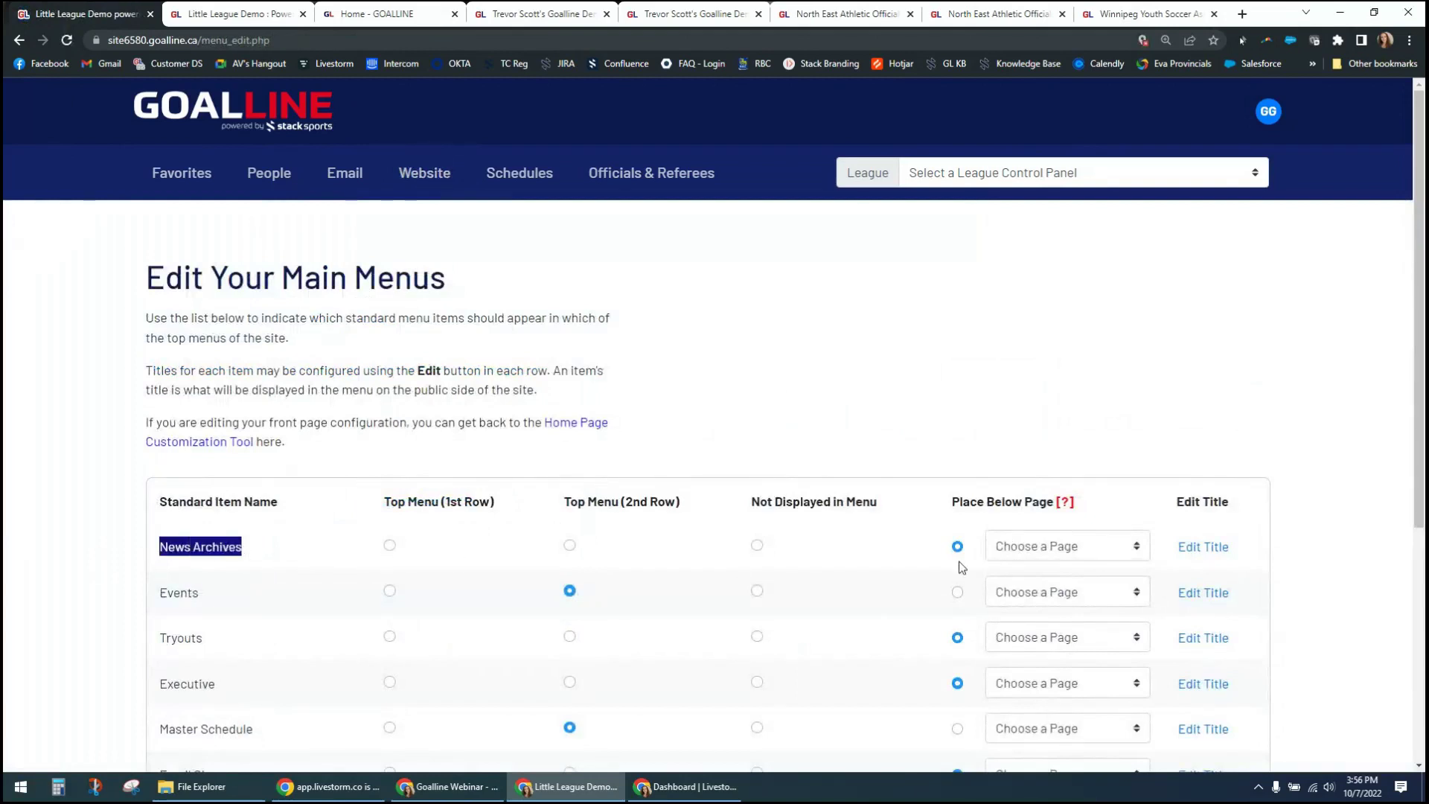
click(1212, 548)
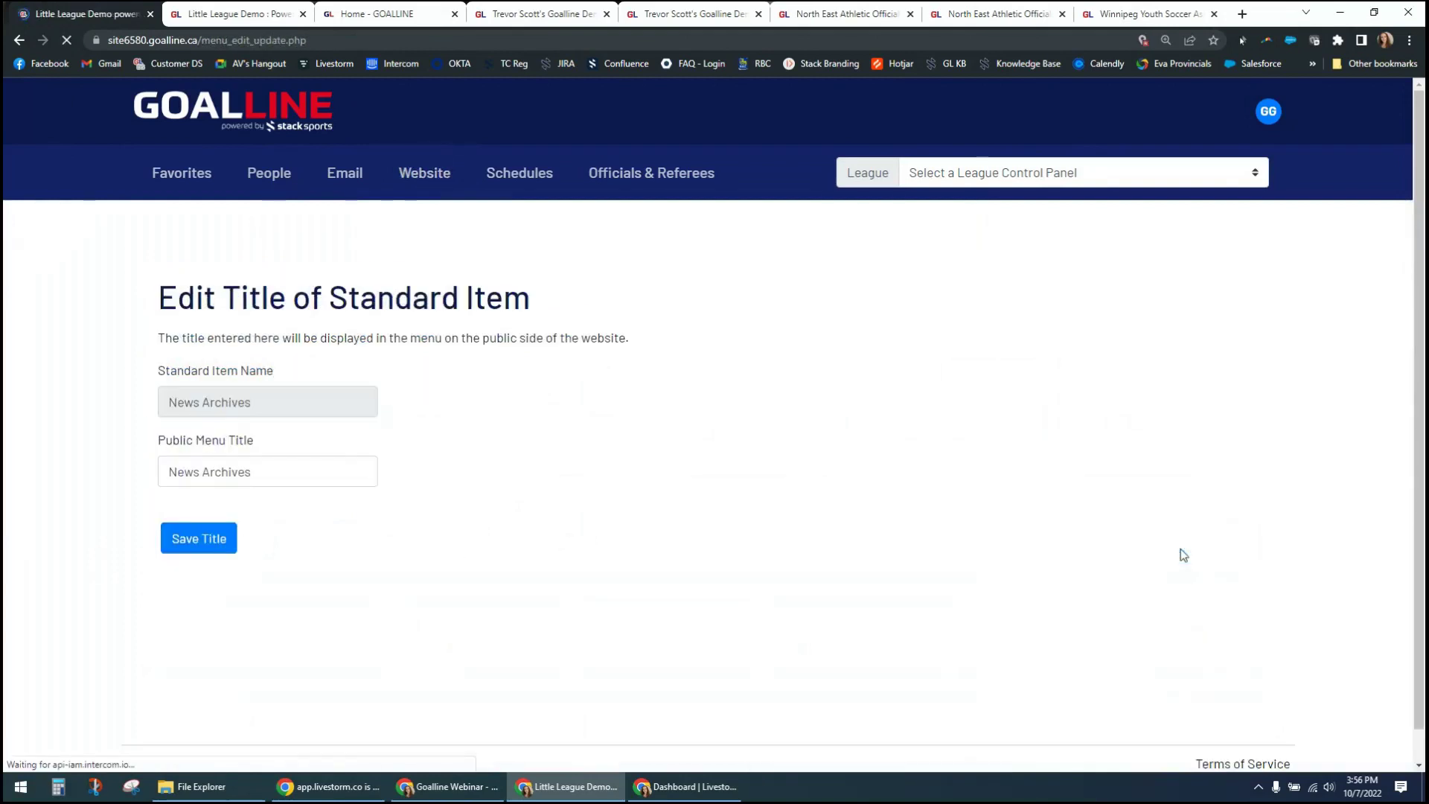
click(275, 469)
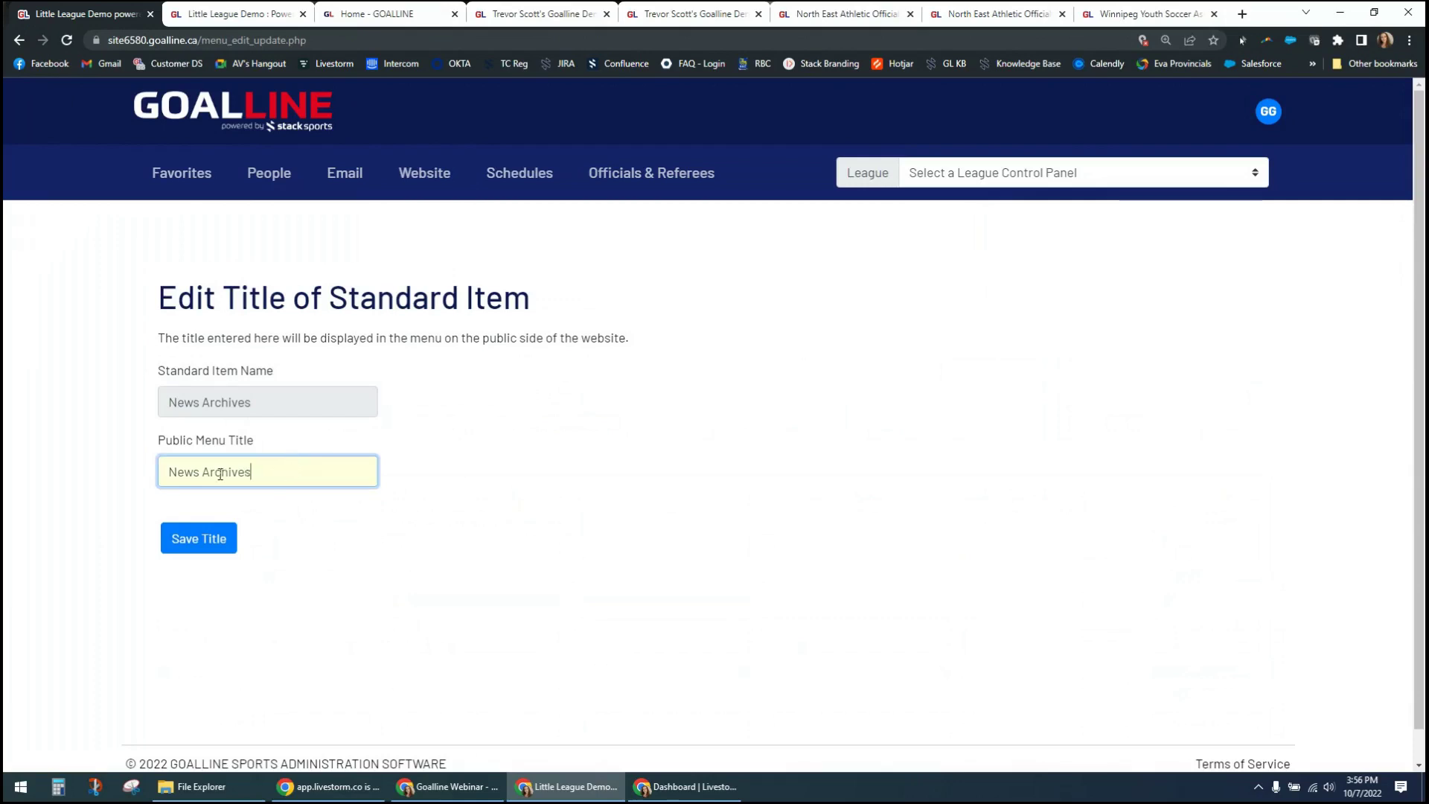
drag(200, 469, 346, 470)
key(BackSpace)
click(454, 475)
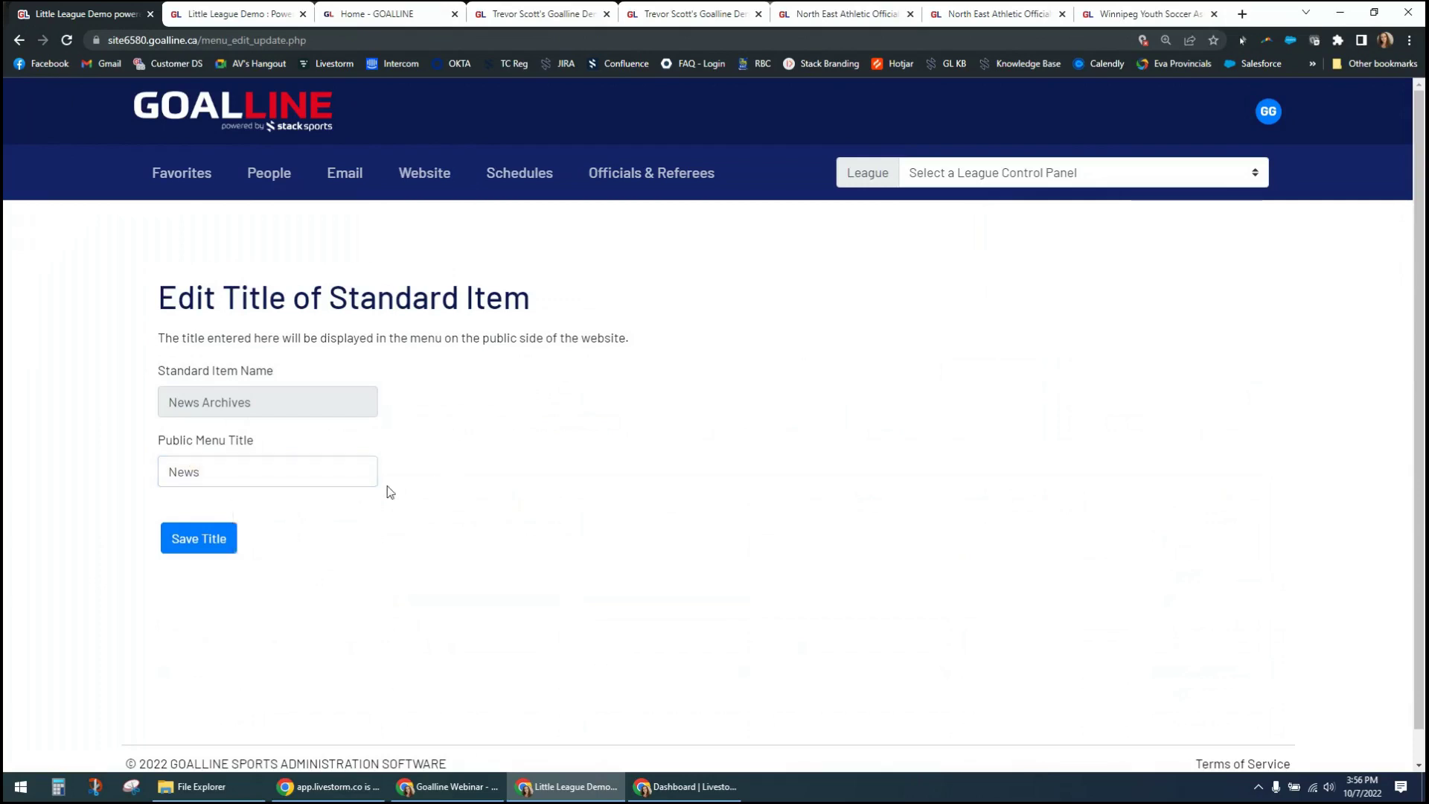
click(212, 539)
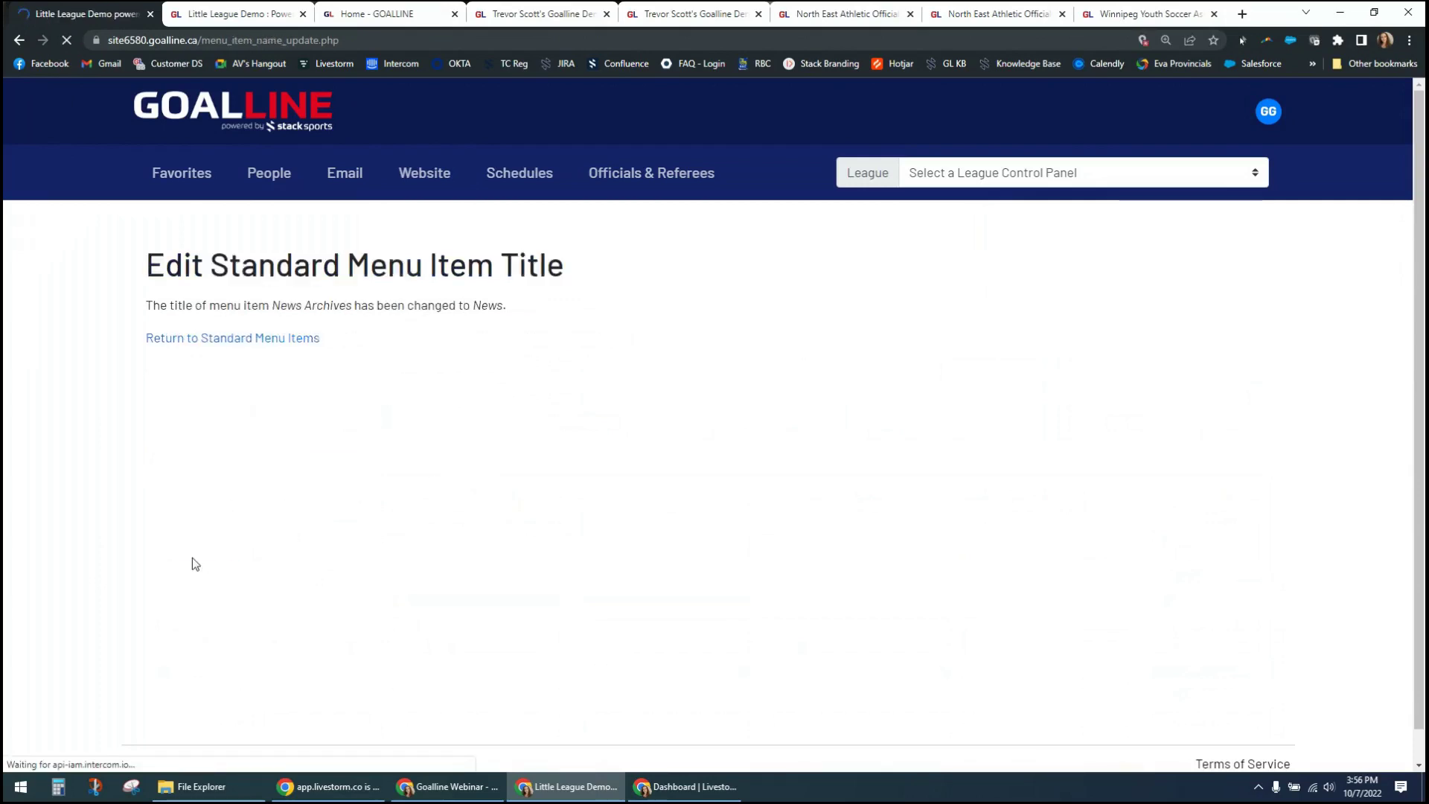
Step: Check the public site's About Us page and its page menu, and return to the home page
click(233, 15)
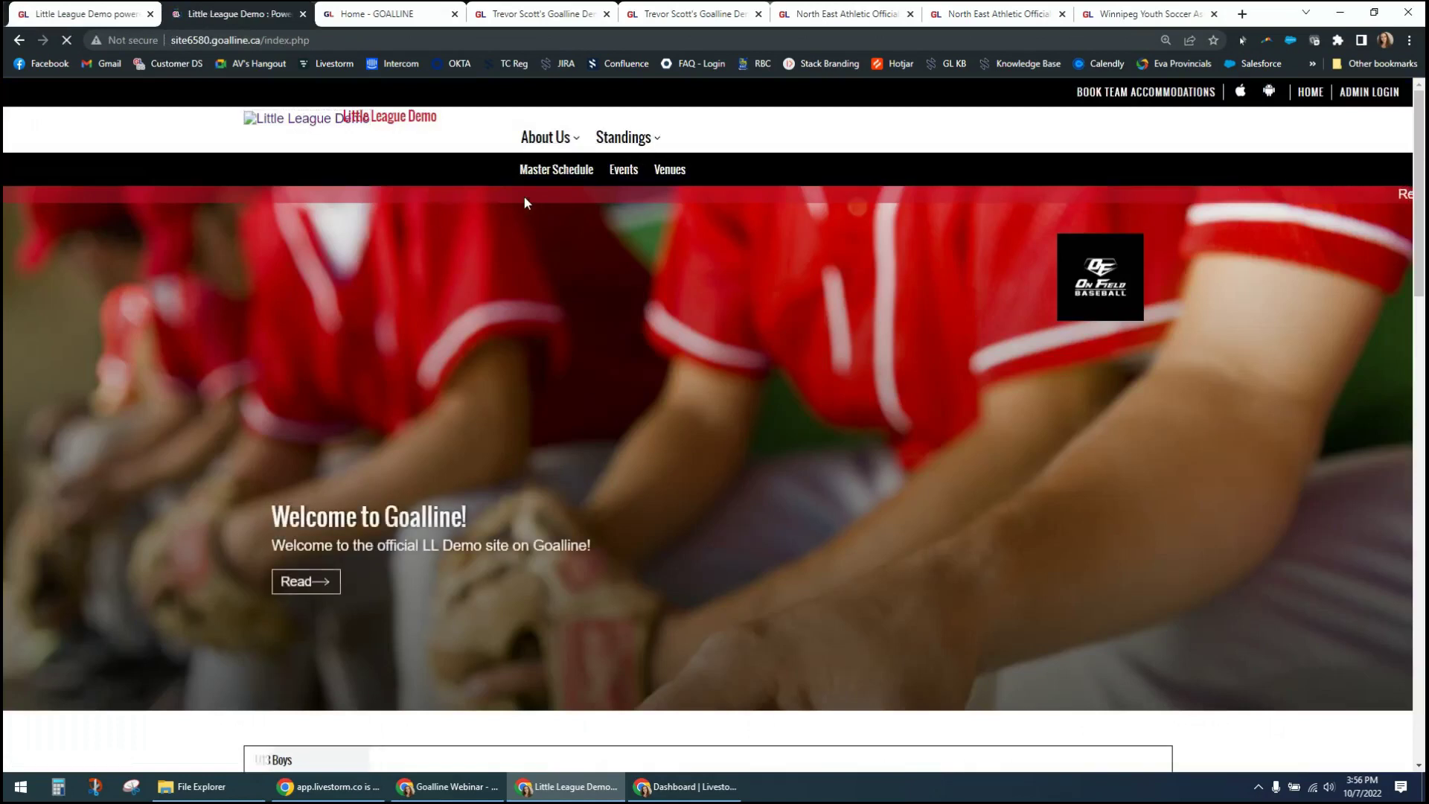
click(556, 139)
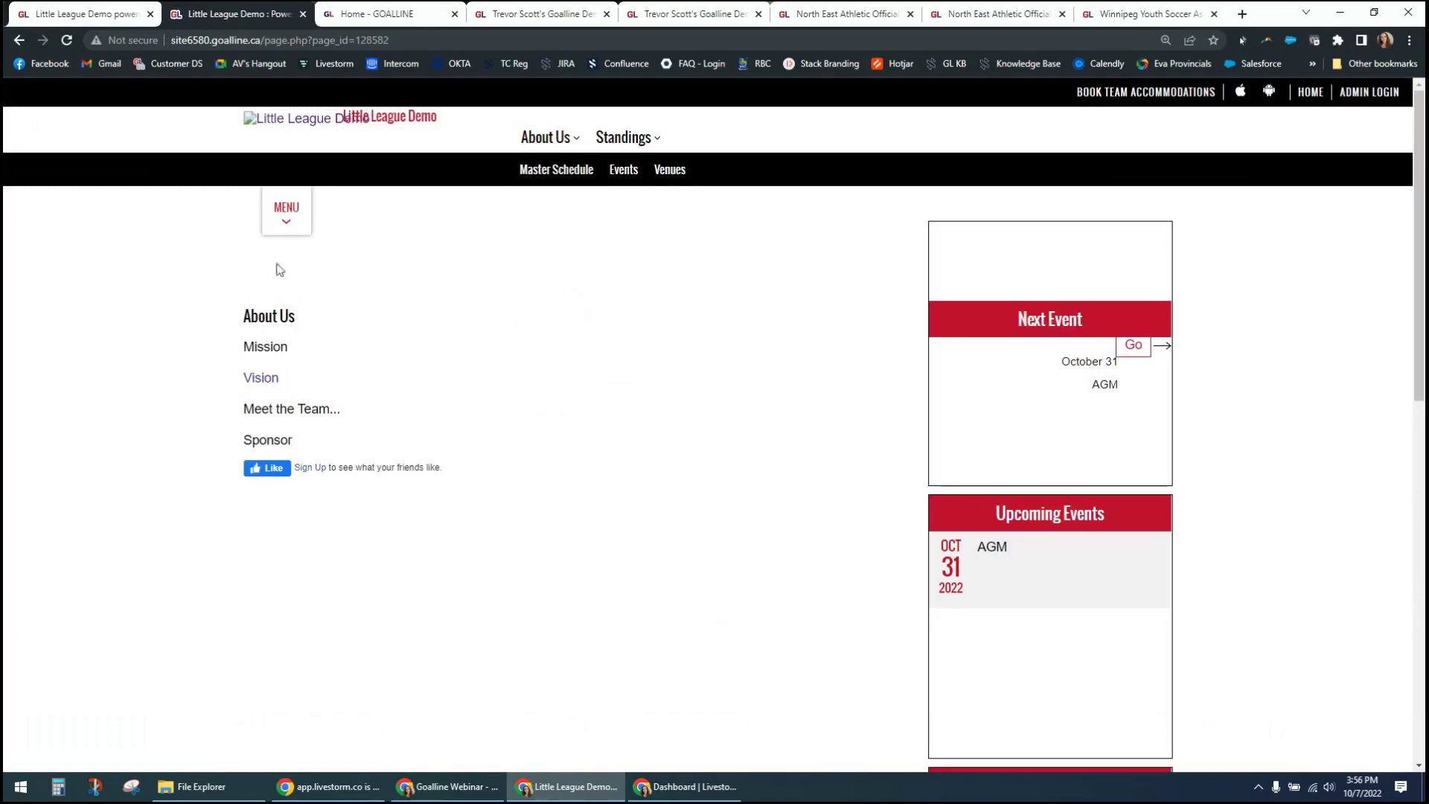
click(294, 220)
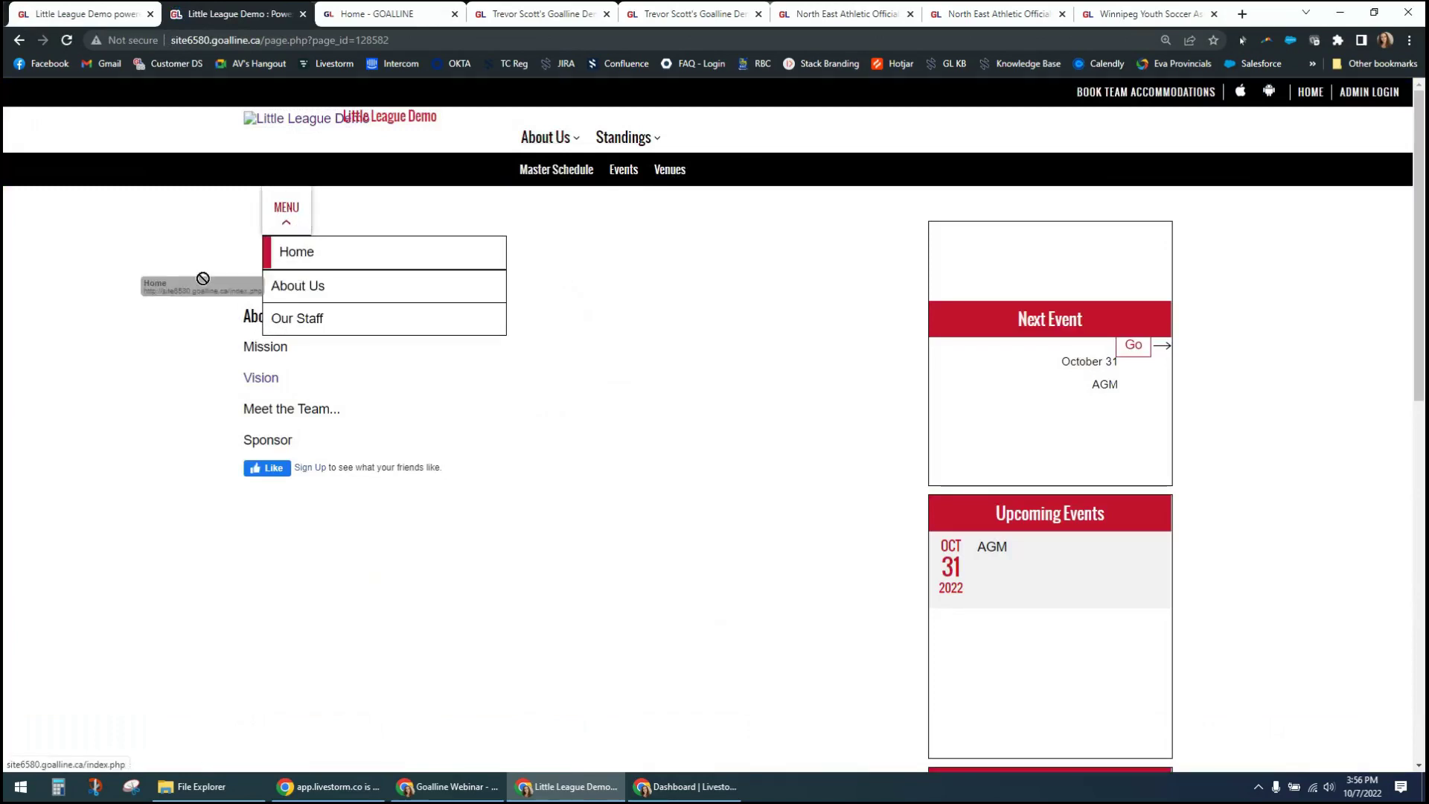
click(321, 119)
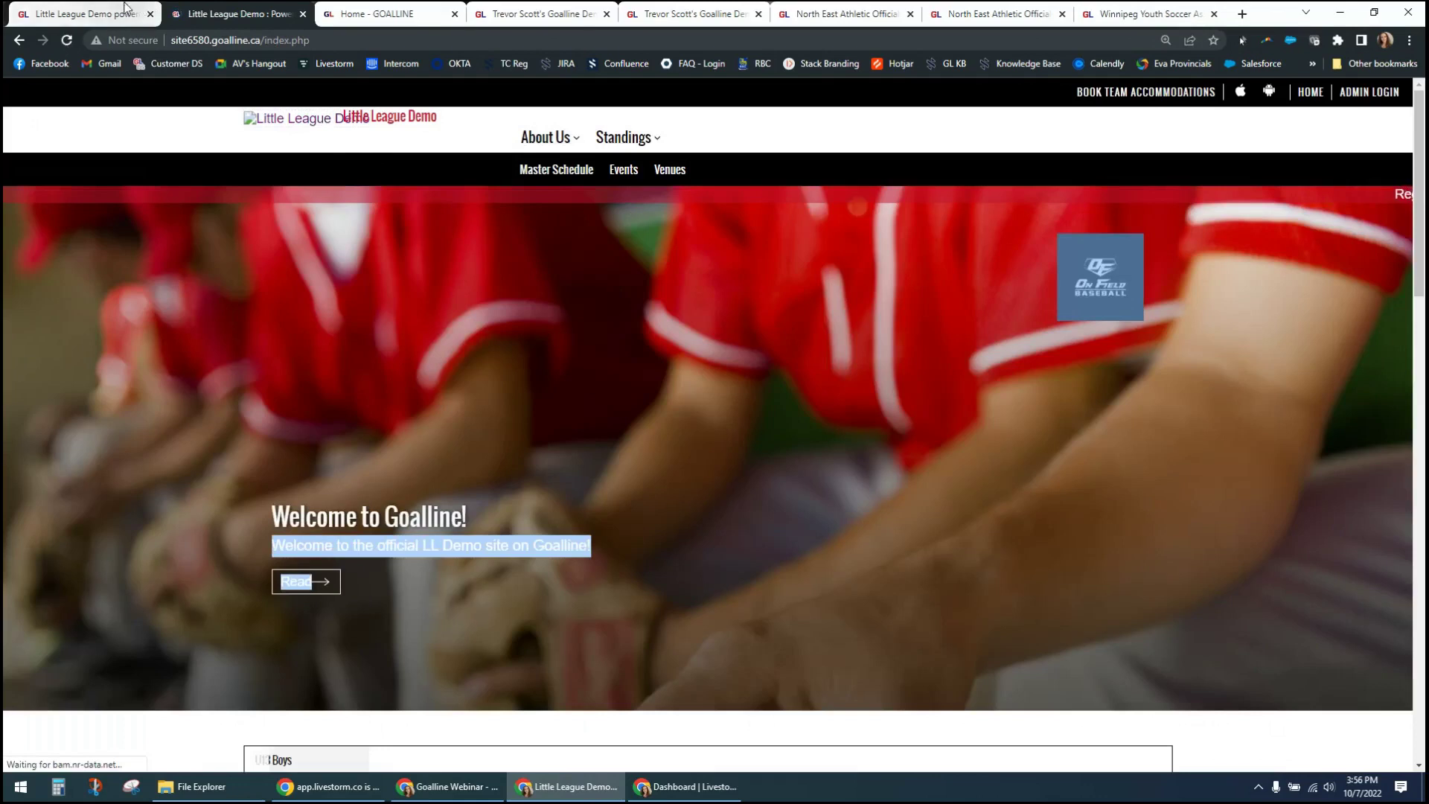
Step: Return to the standard menu items, change the public menu title of Executive to Committee, and save it
click(325, 18)
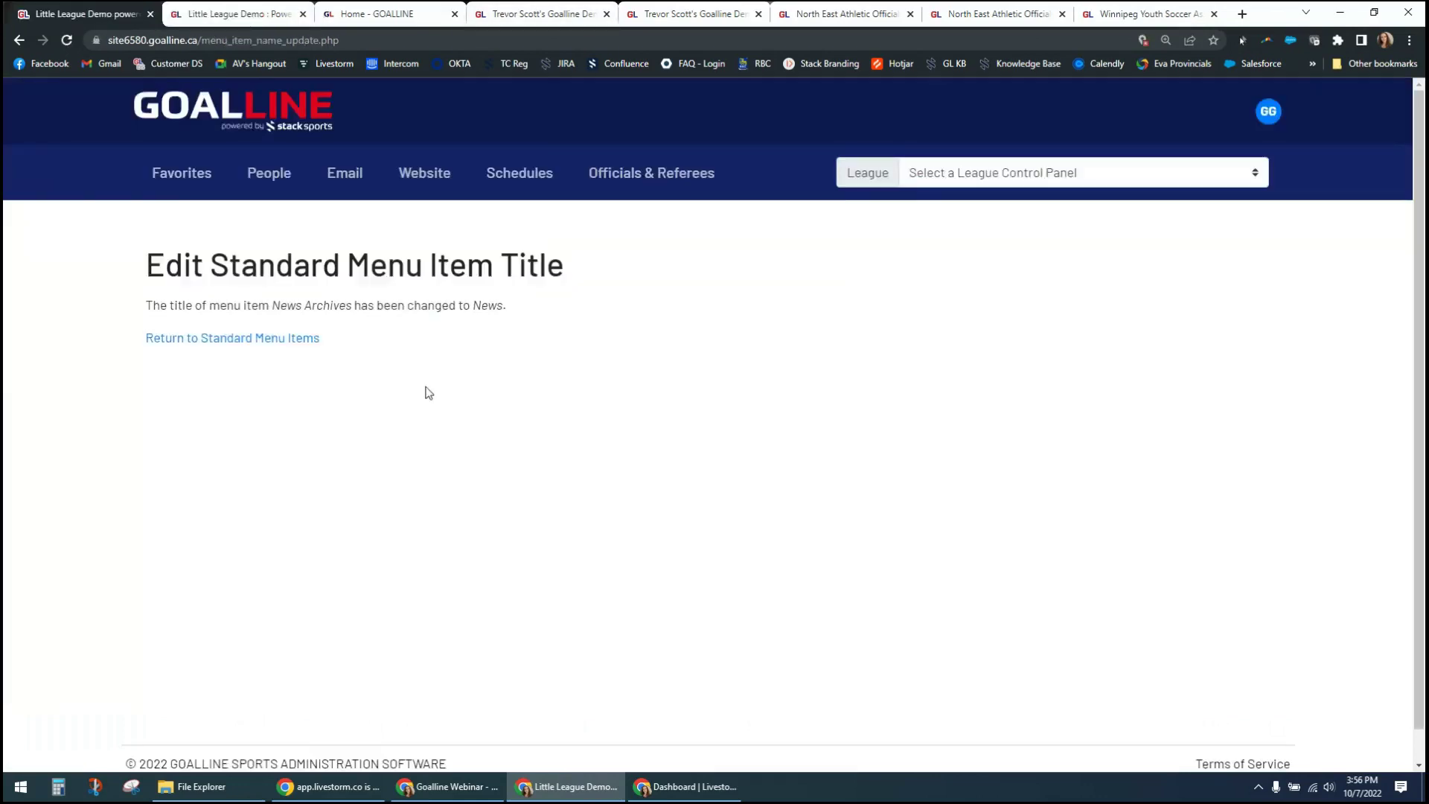
click(265, 339)
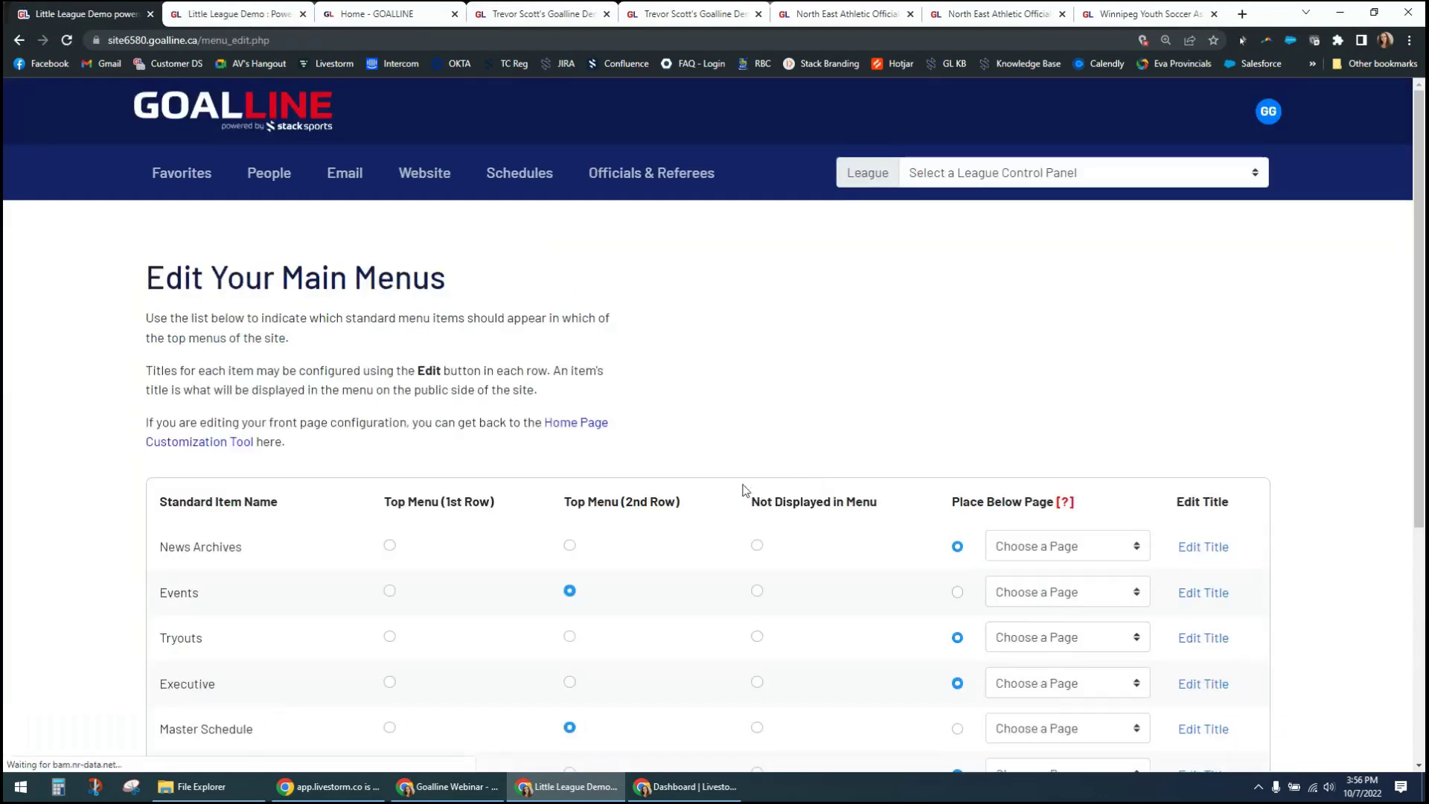
scroll(670, 516, down, 4)
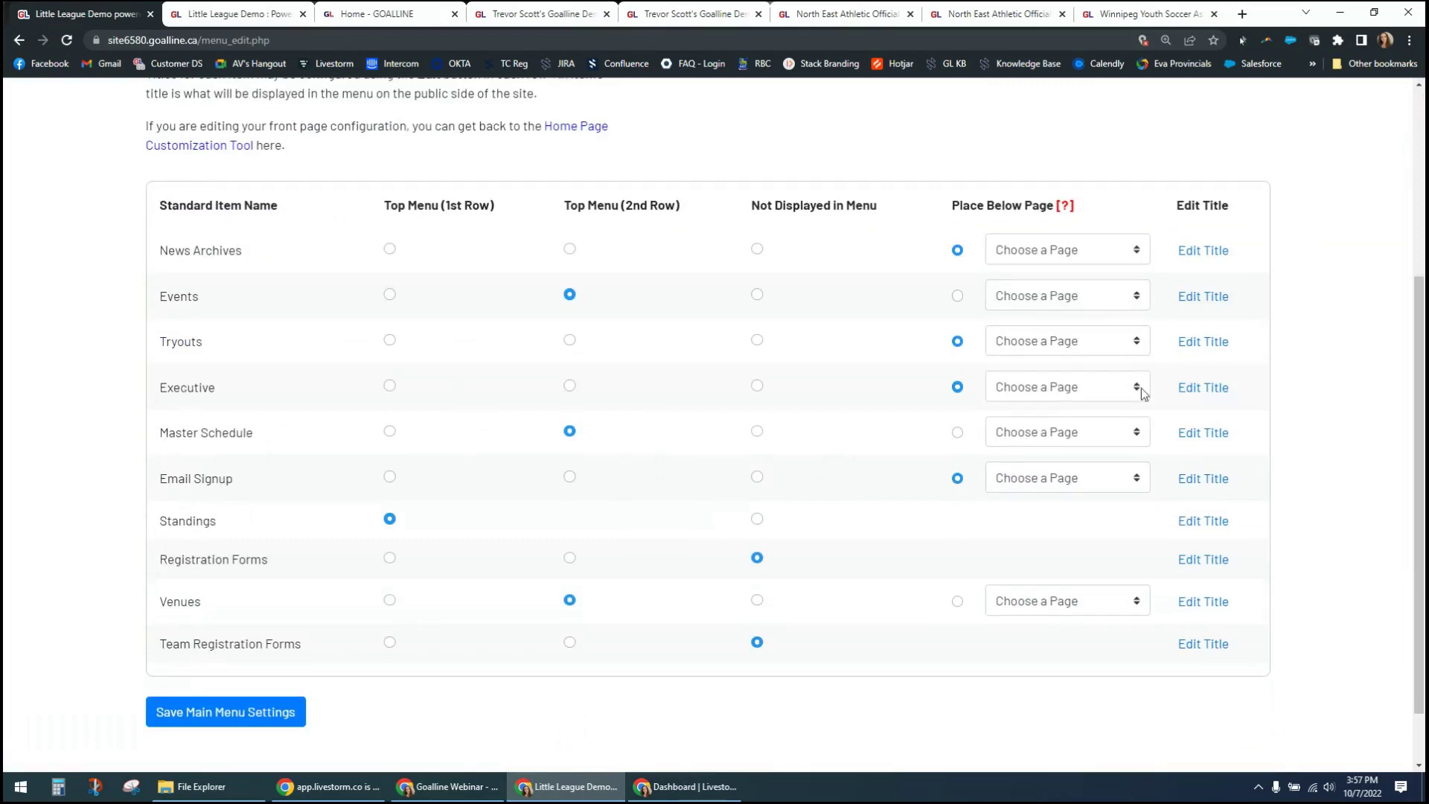
click(1215, 388)
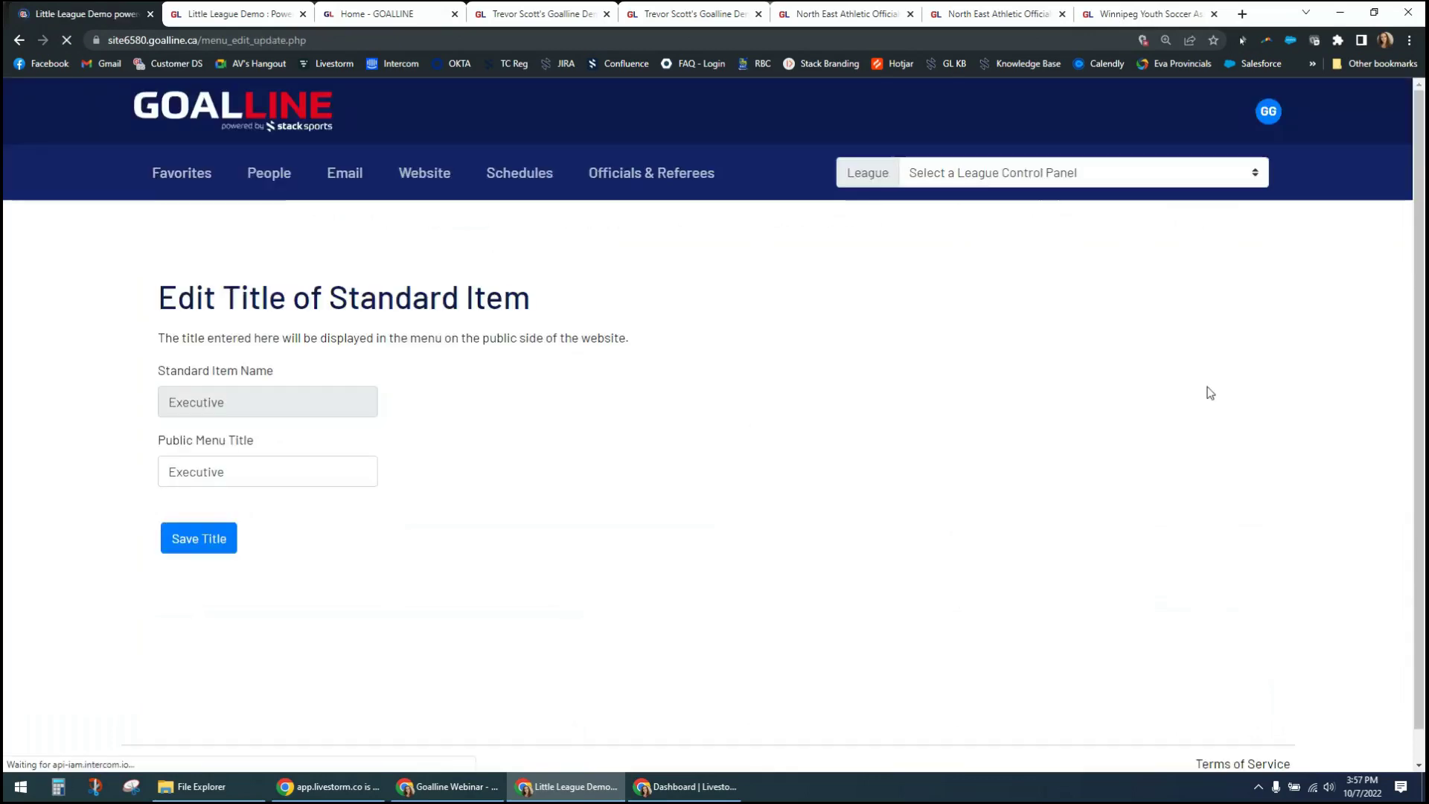
double_click(271, 475)
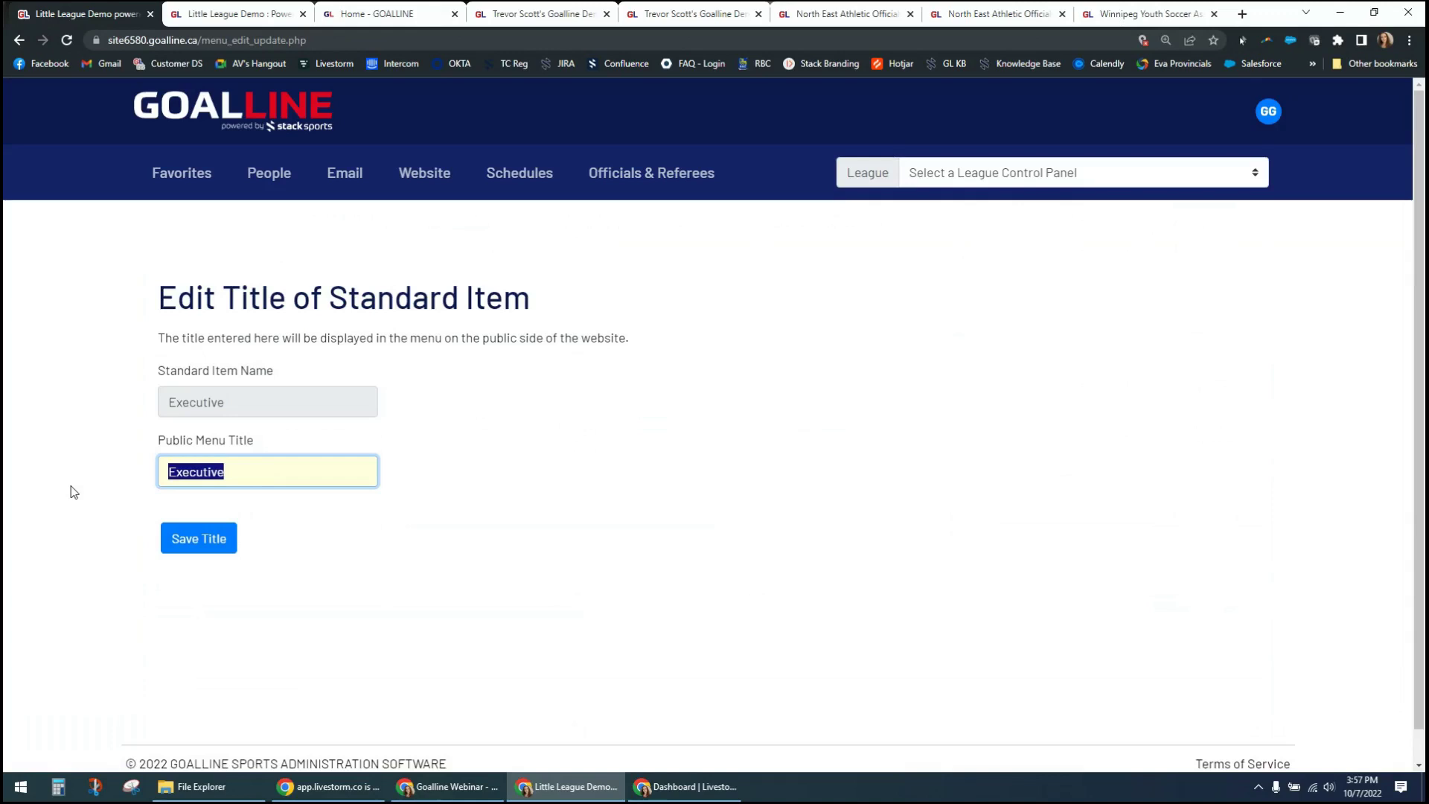
text(Boa)
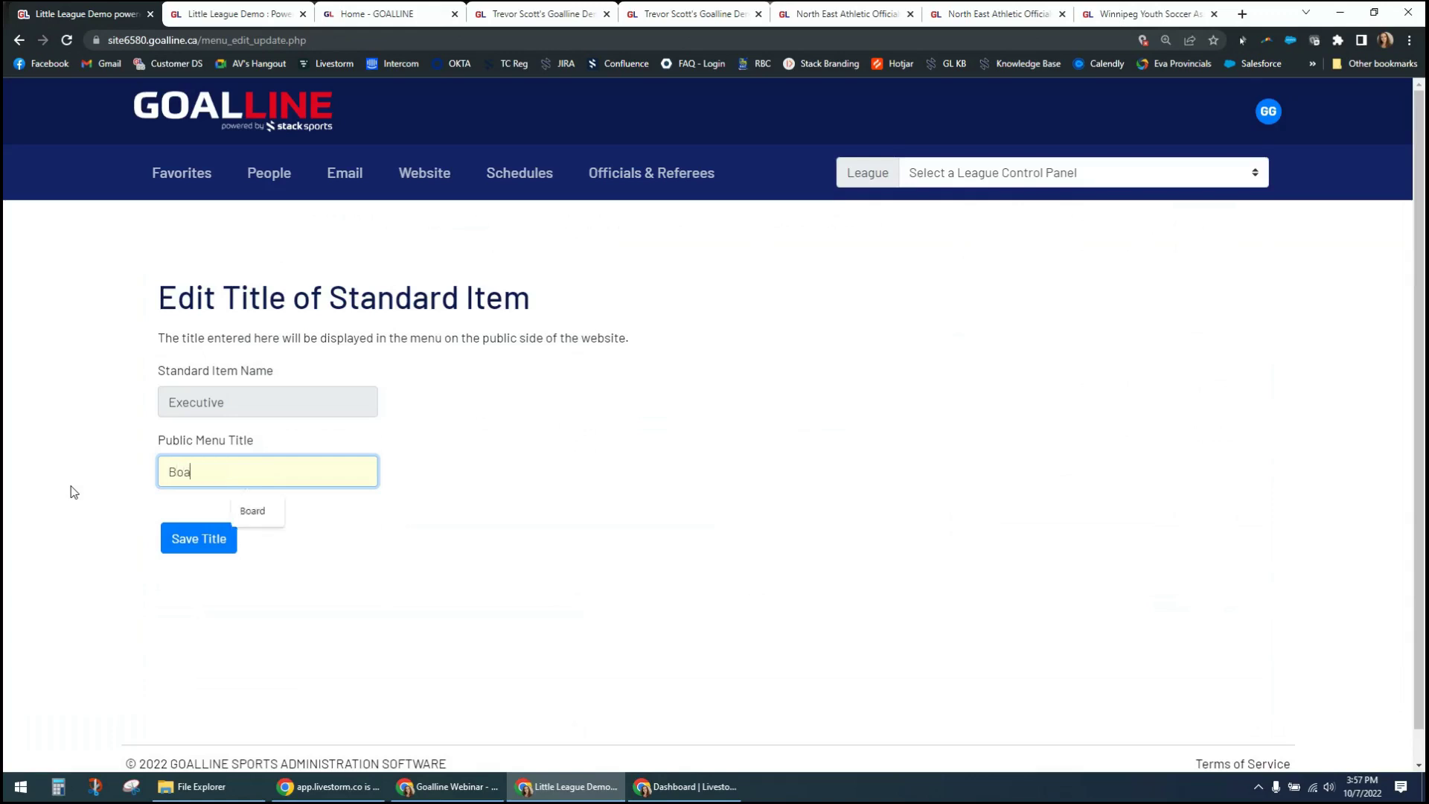
key(BackSpace)
key(BackSpace)
text(Committee)
click(191, 553)
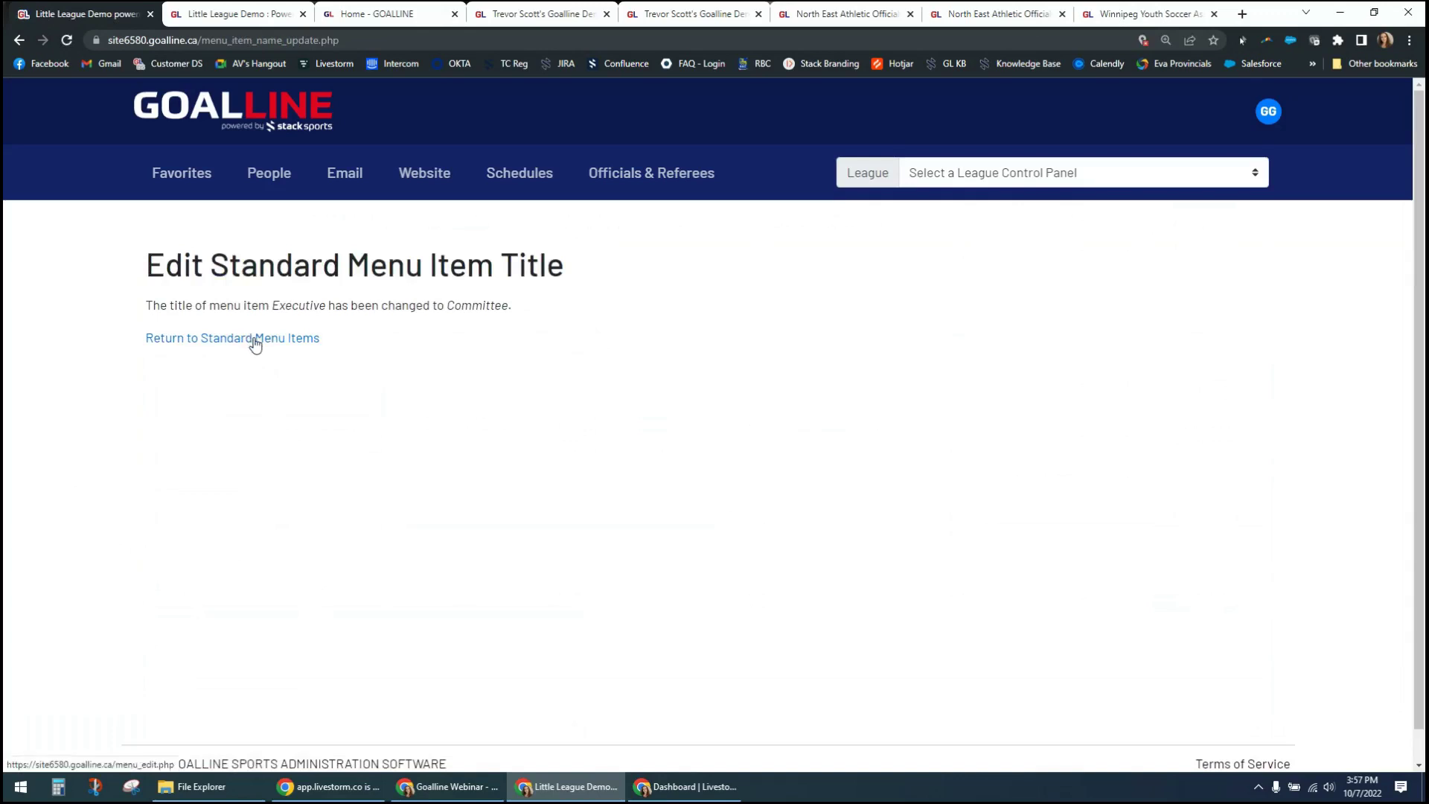
Step: Review the menu placement of all standard items and go back to the main control panel
click(253, 340)
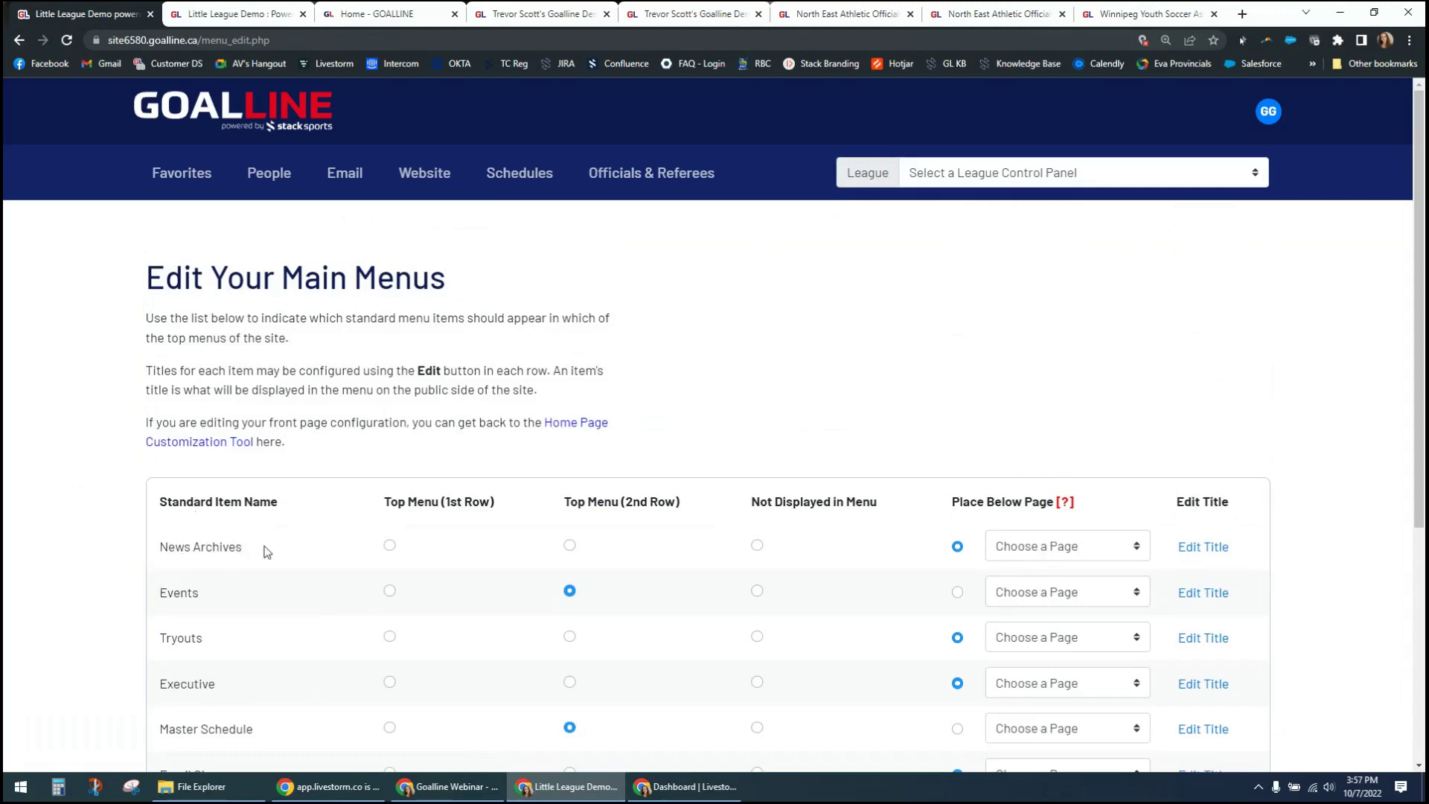
scroll(87, 653, down, 1)
scroll(87, 653, down, 1)
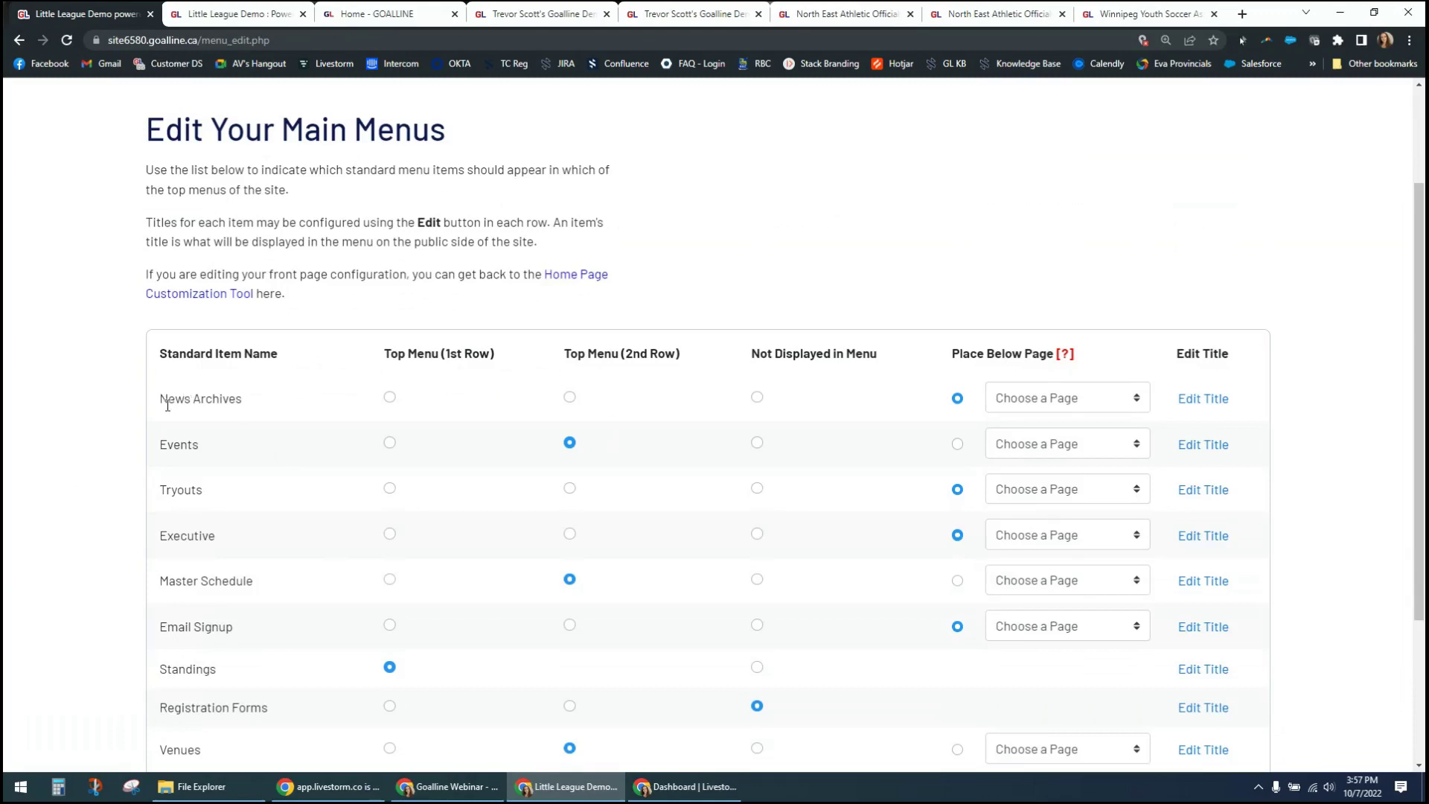
scroll(51, 534, down, 2)
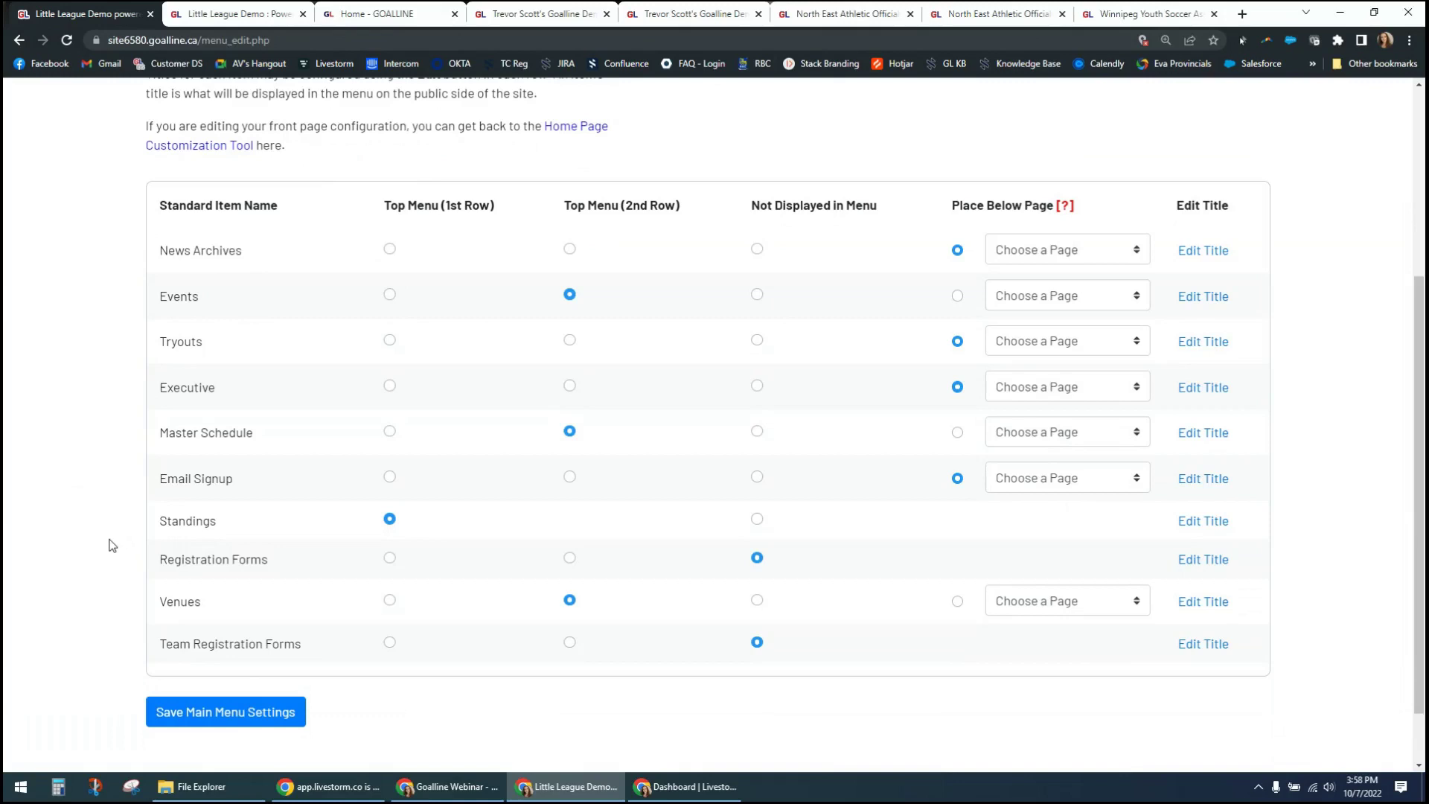
scroll(155, 206, up, 4)
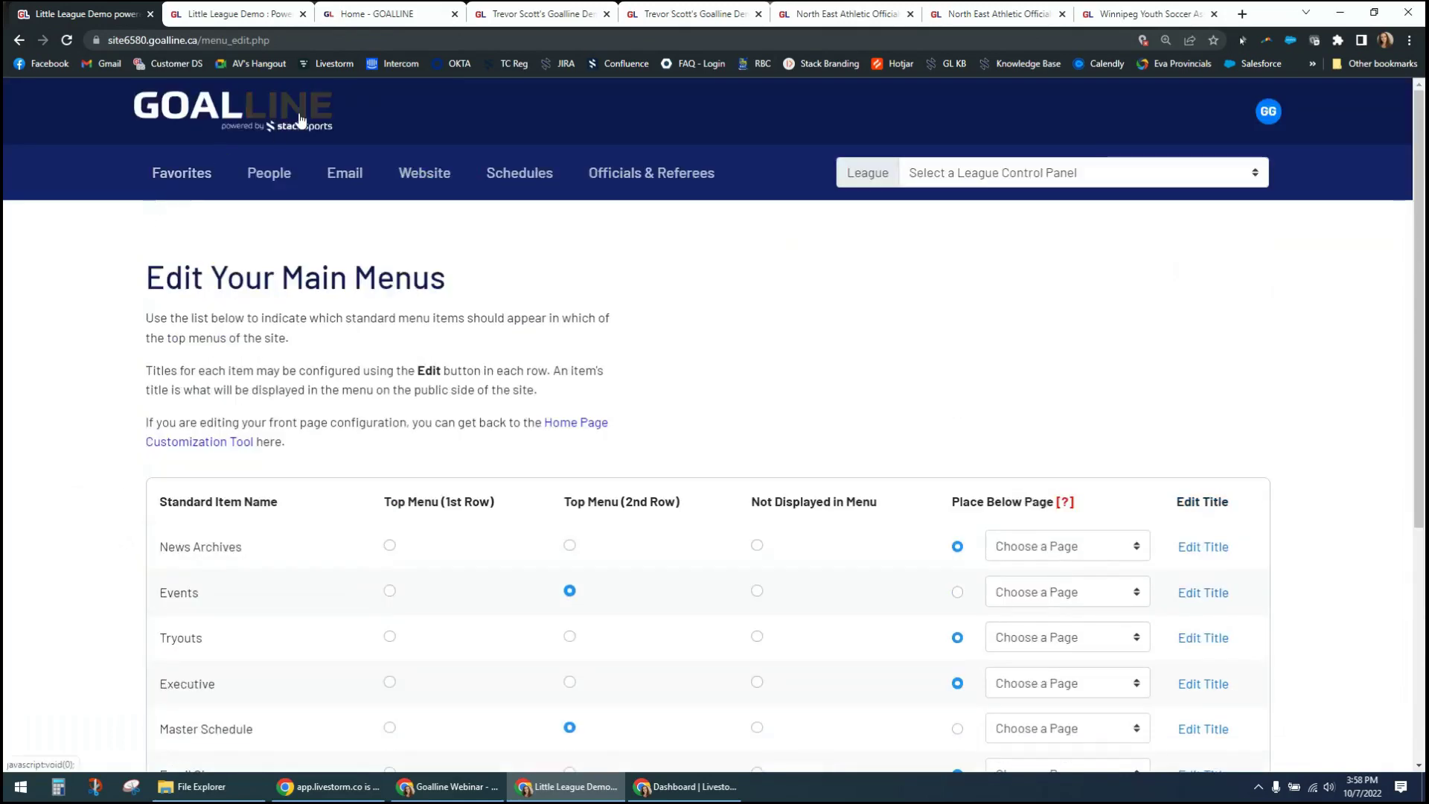
click(300, 119)
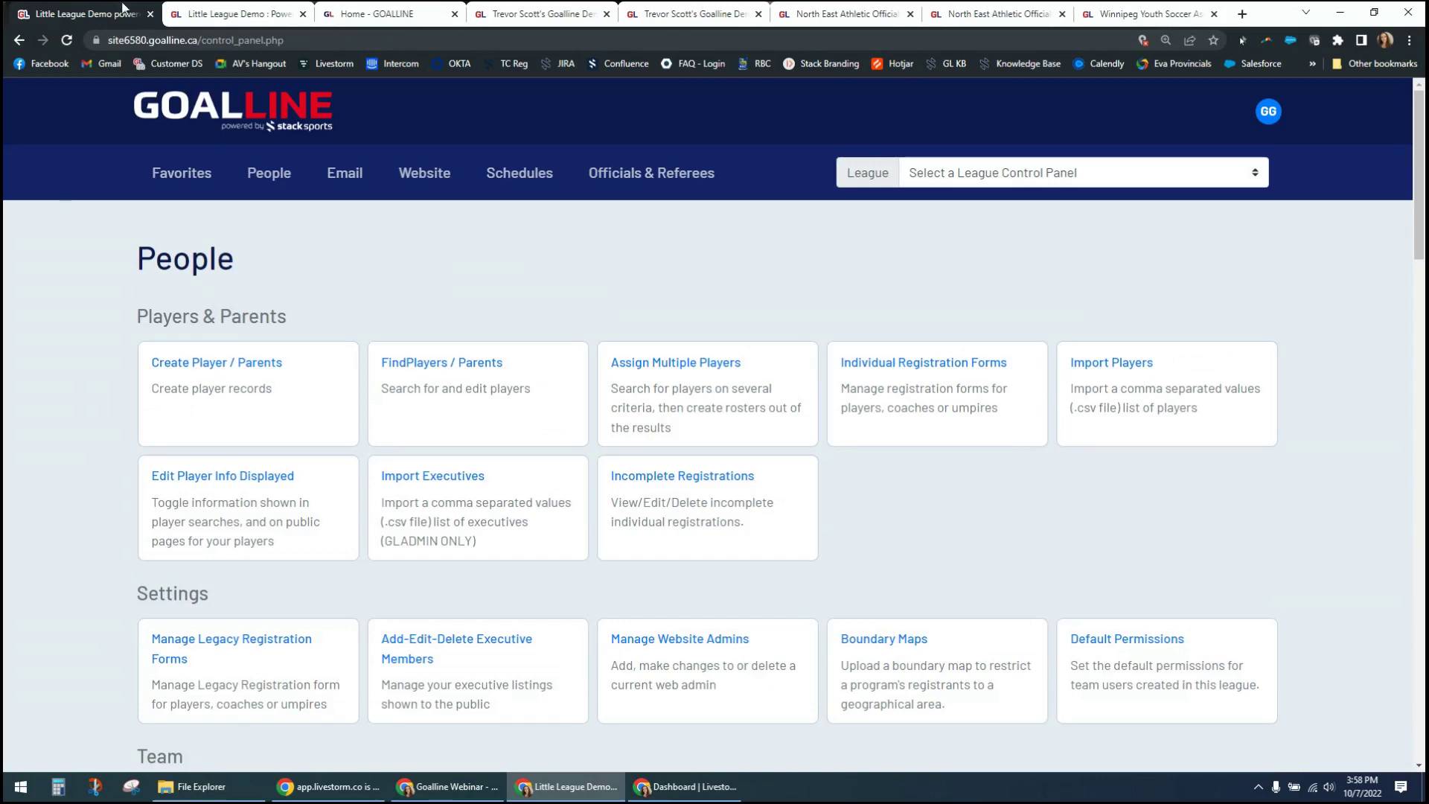
Step: Reload the public home page and look over its games, practices, scores, leaders and events sections
click(219, 14)
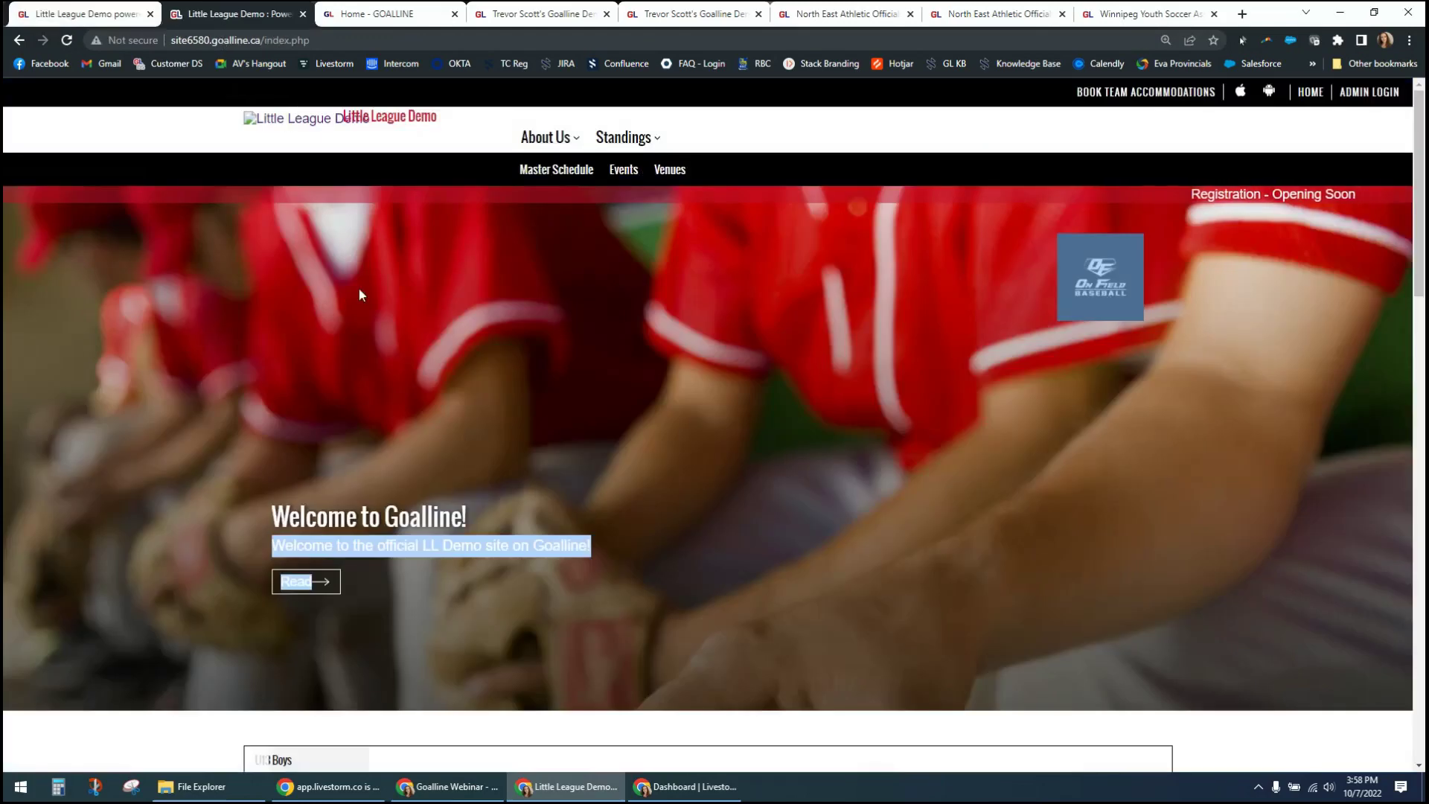
click(281, 125)
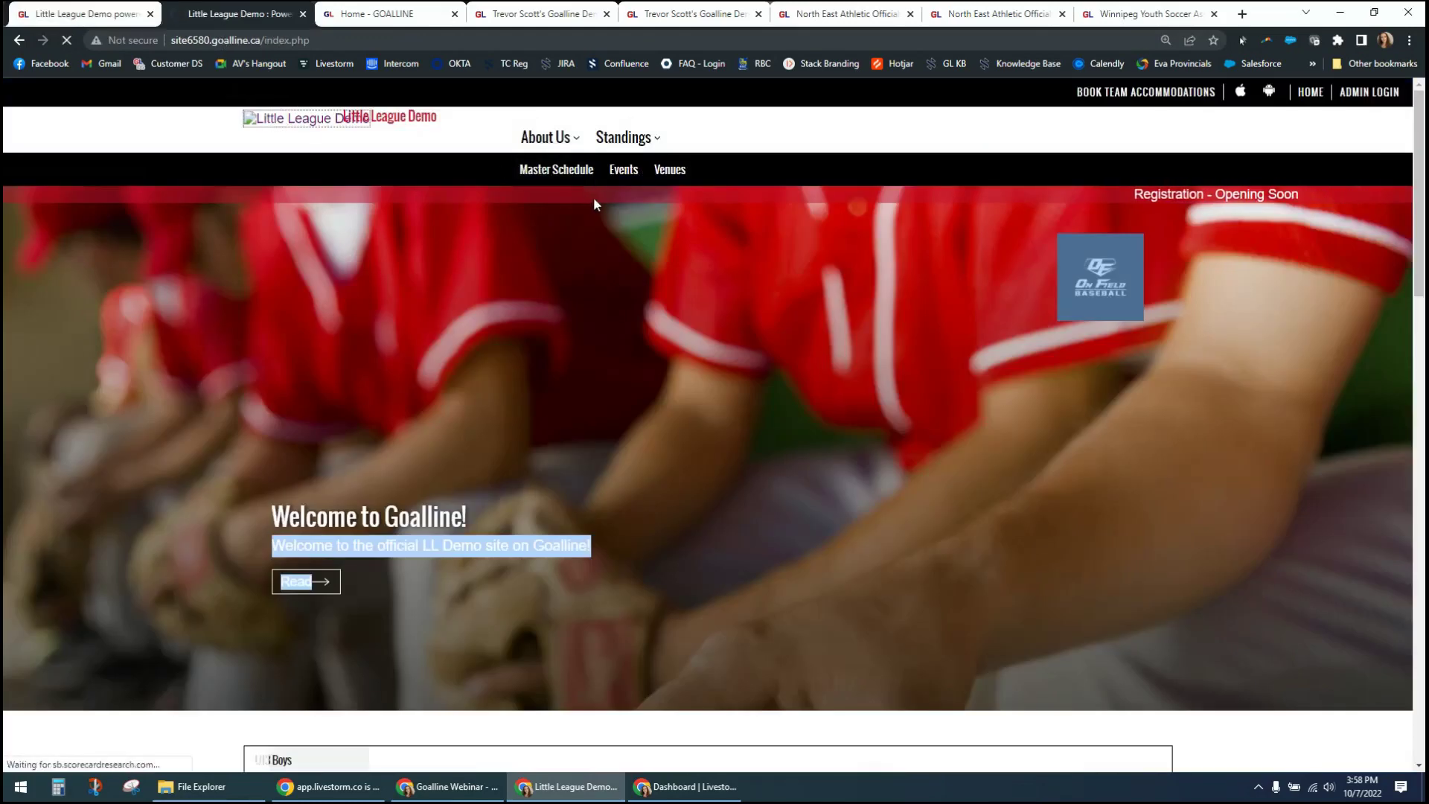
scroll(944, 614, down, 8)
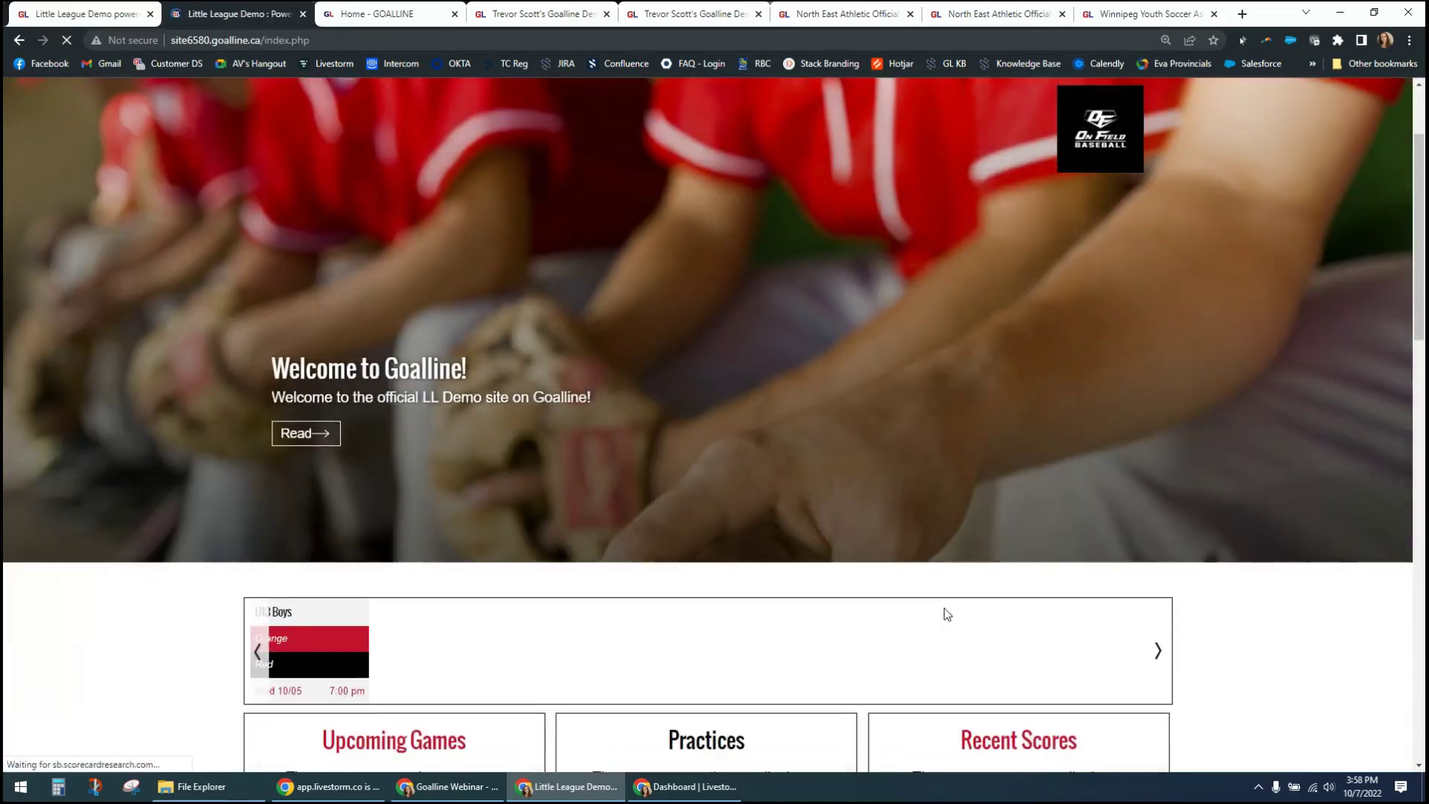
scroll(944, 615, down, 2)
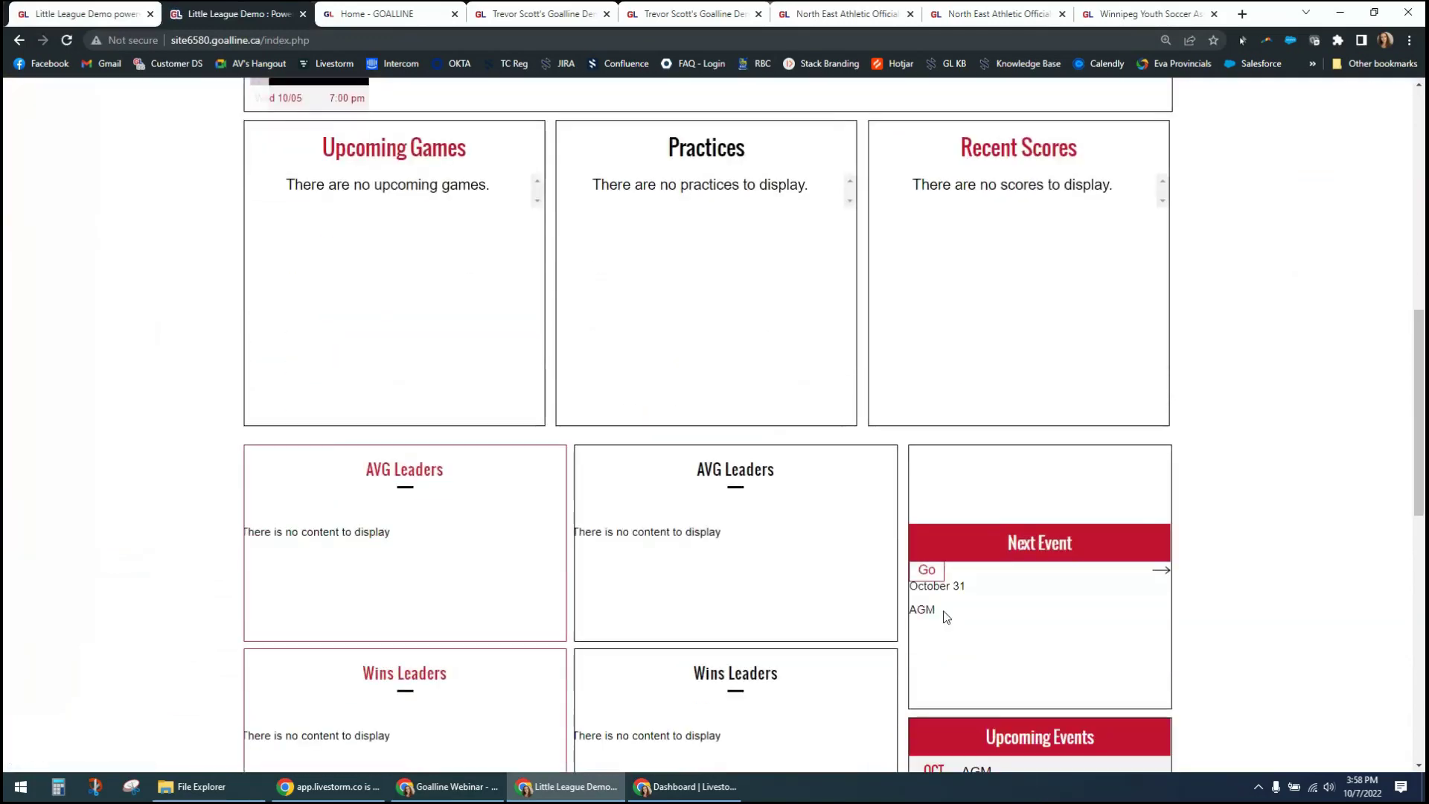
scroll(941, 615, up, 6)
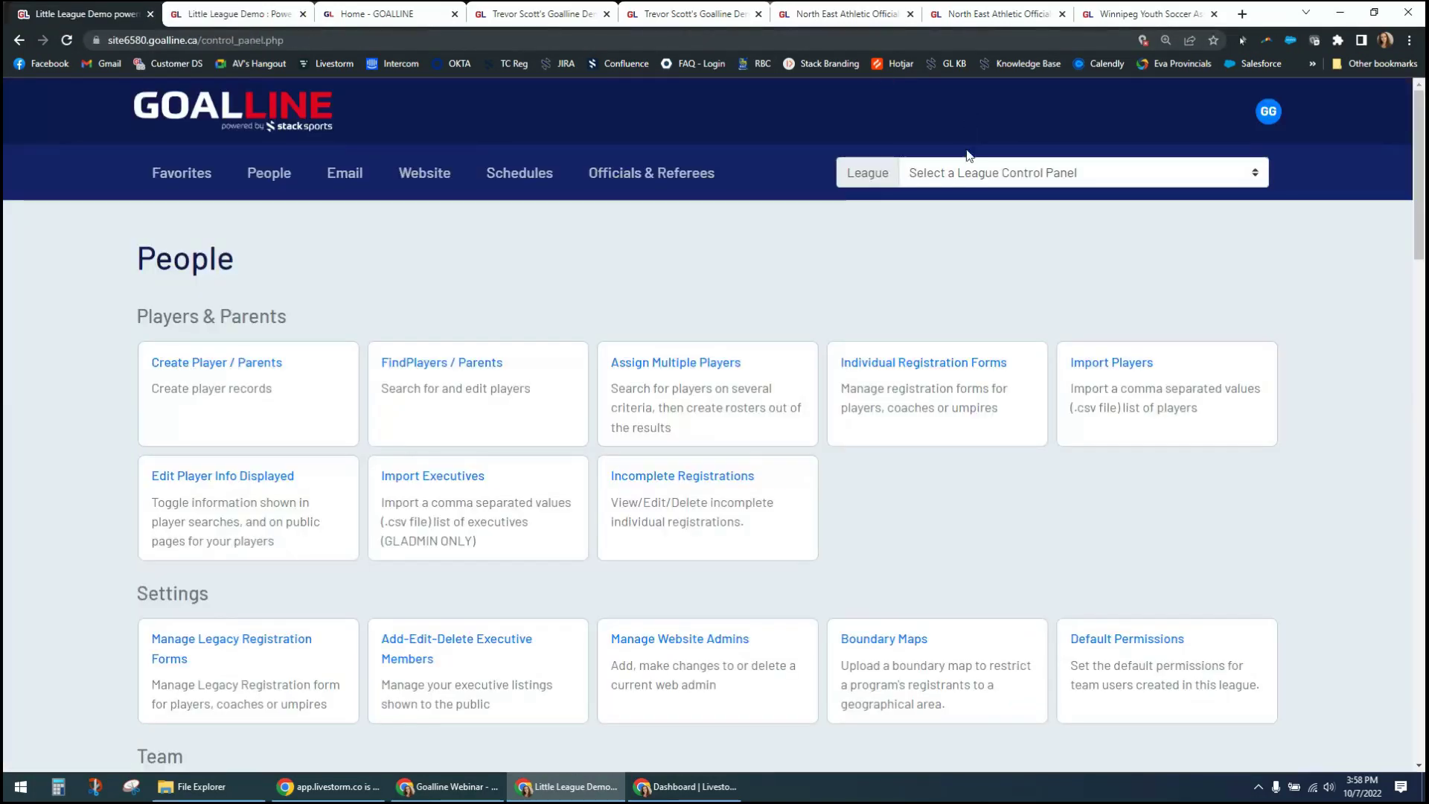
Step: In the U13 Boys league, try to report the Orange at Red game in the 2022-23 Regular Season schedule and open that schedule's details for editing
click(971, 173)
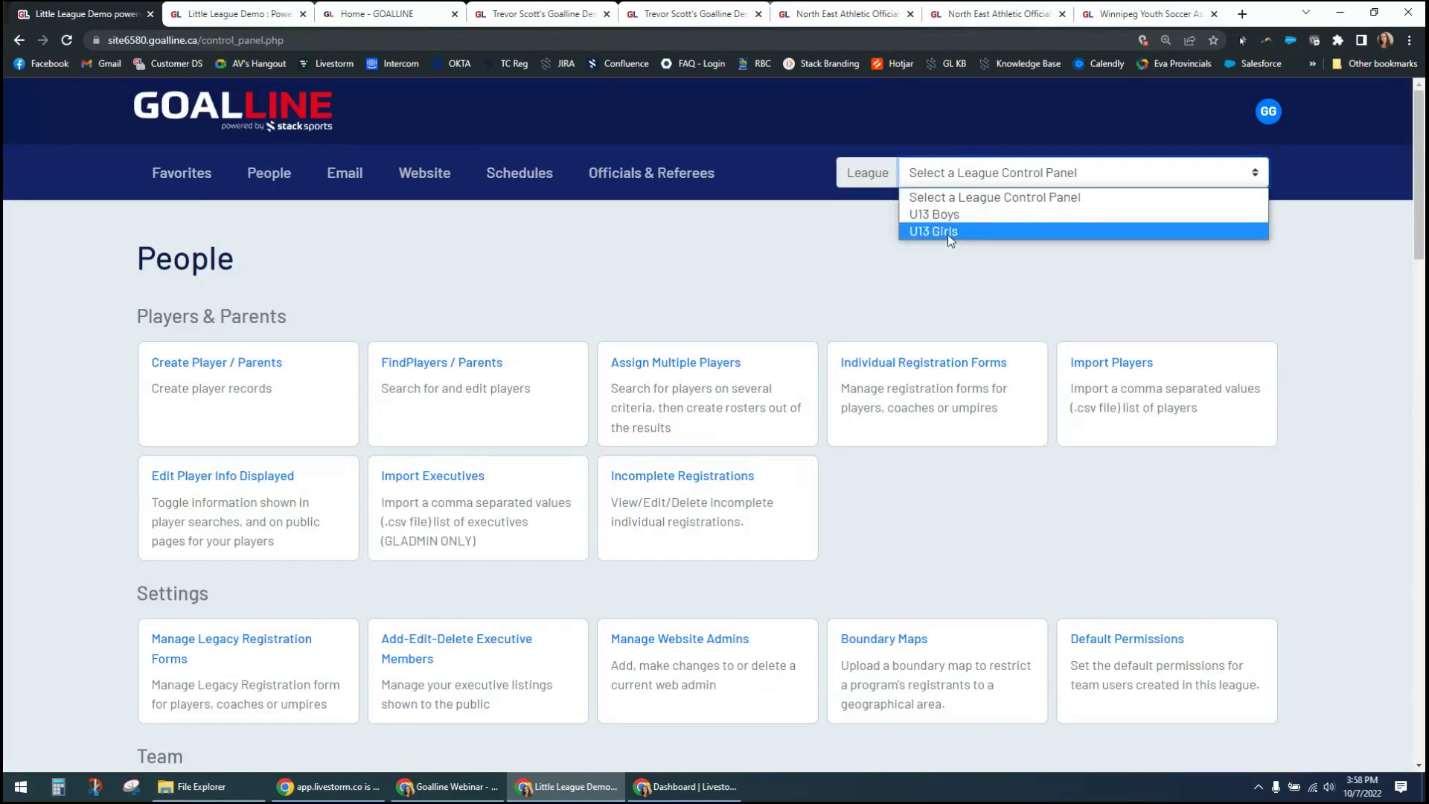
click(936, 214)
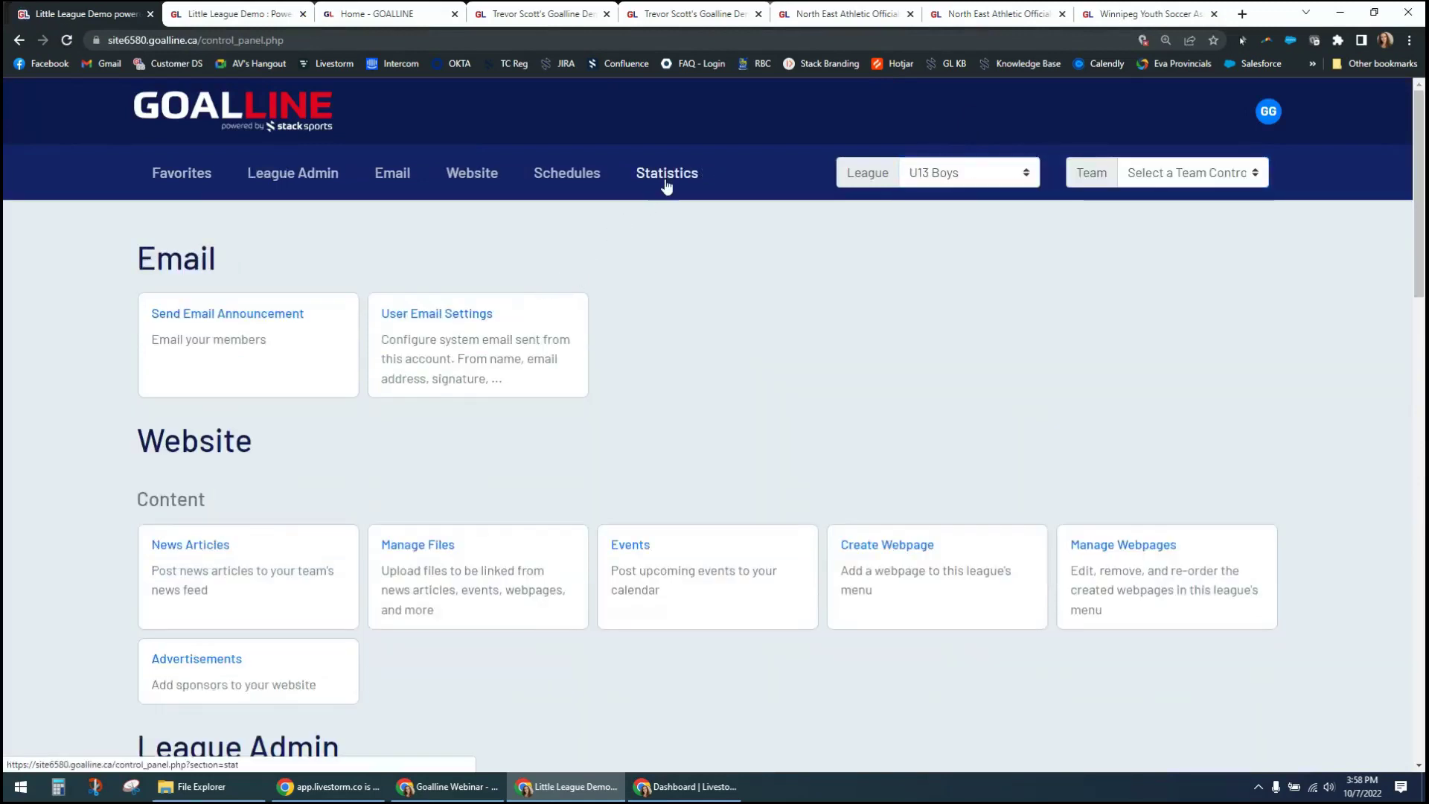
click(667, 179)
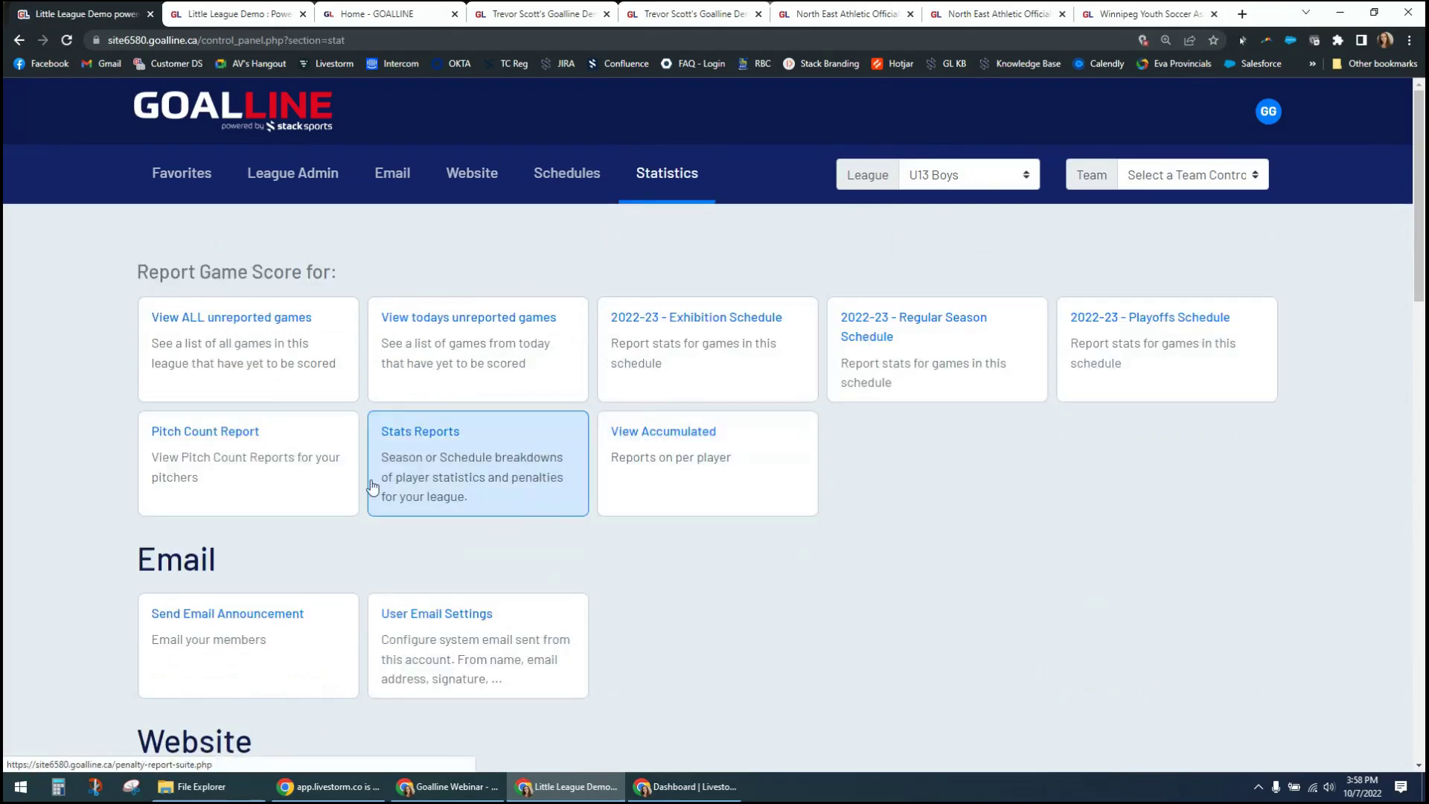
click(856, 350)
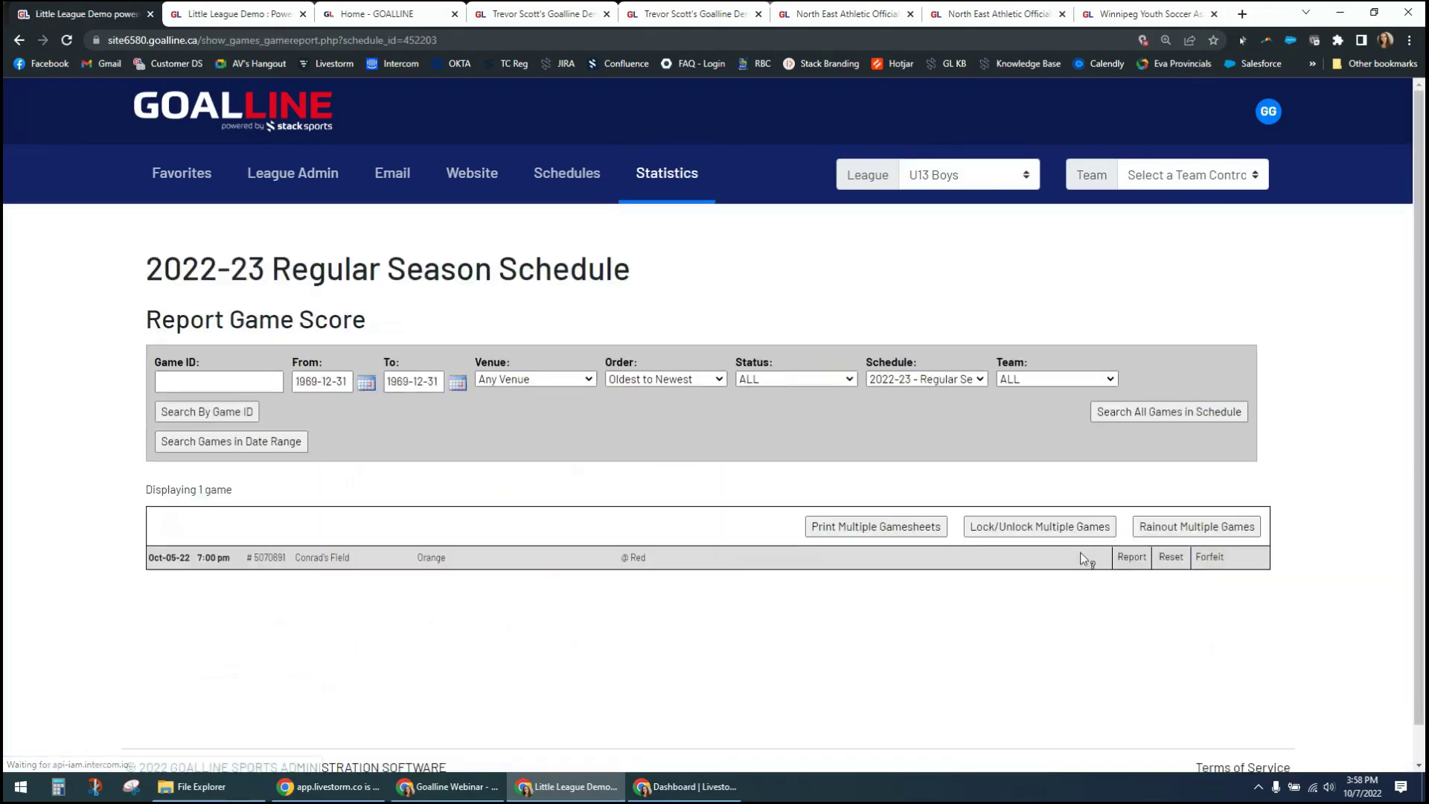
click(1134, 559)
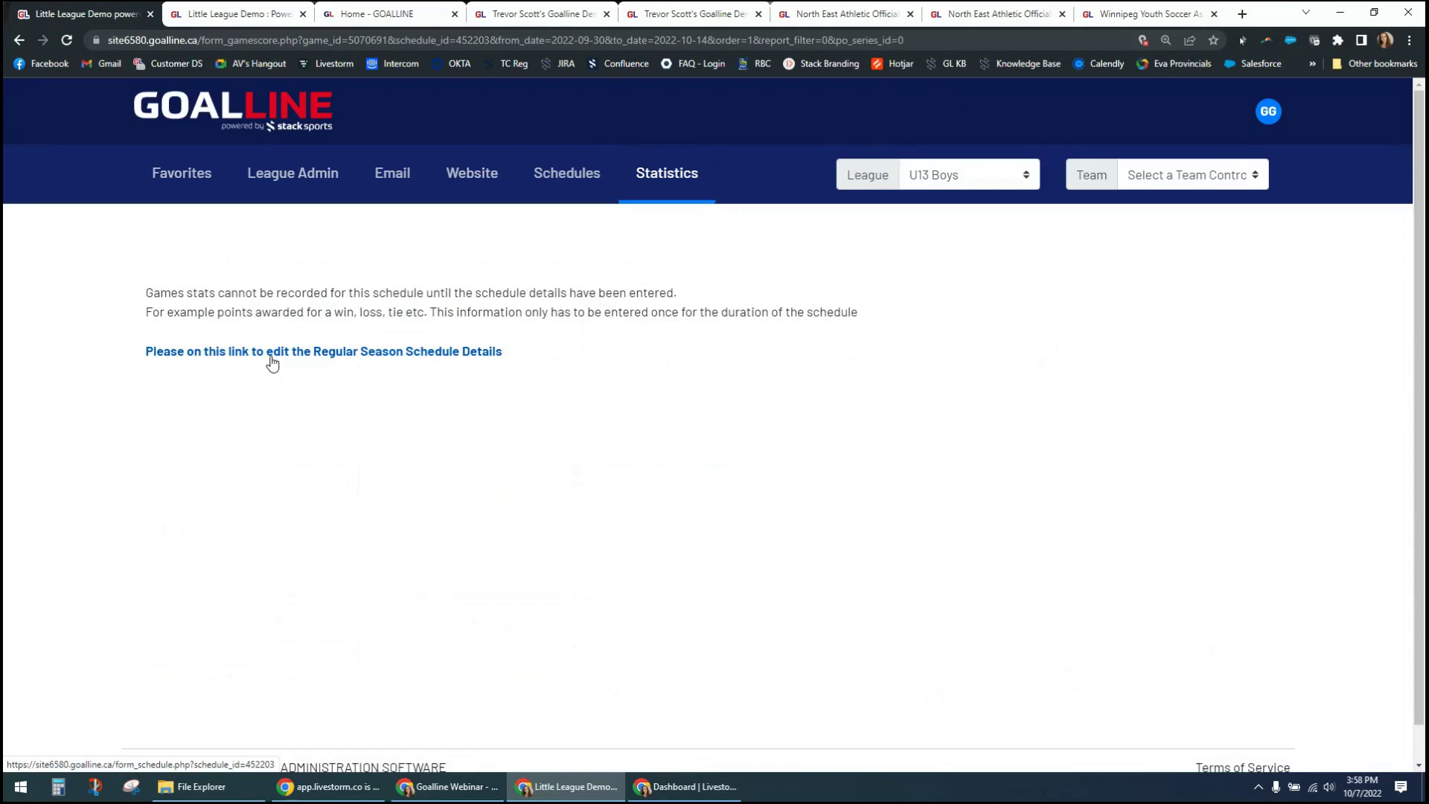
click(270, 353)
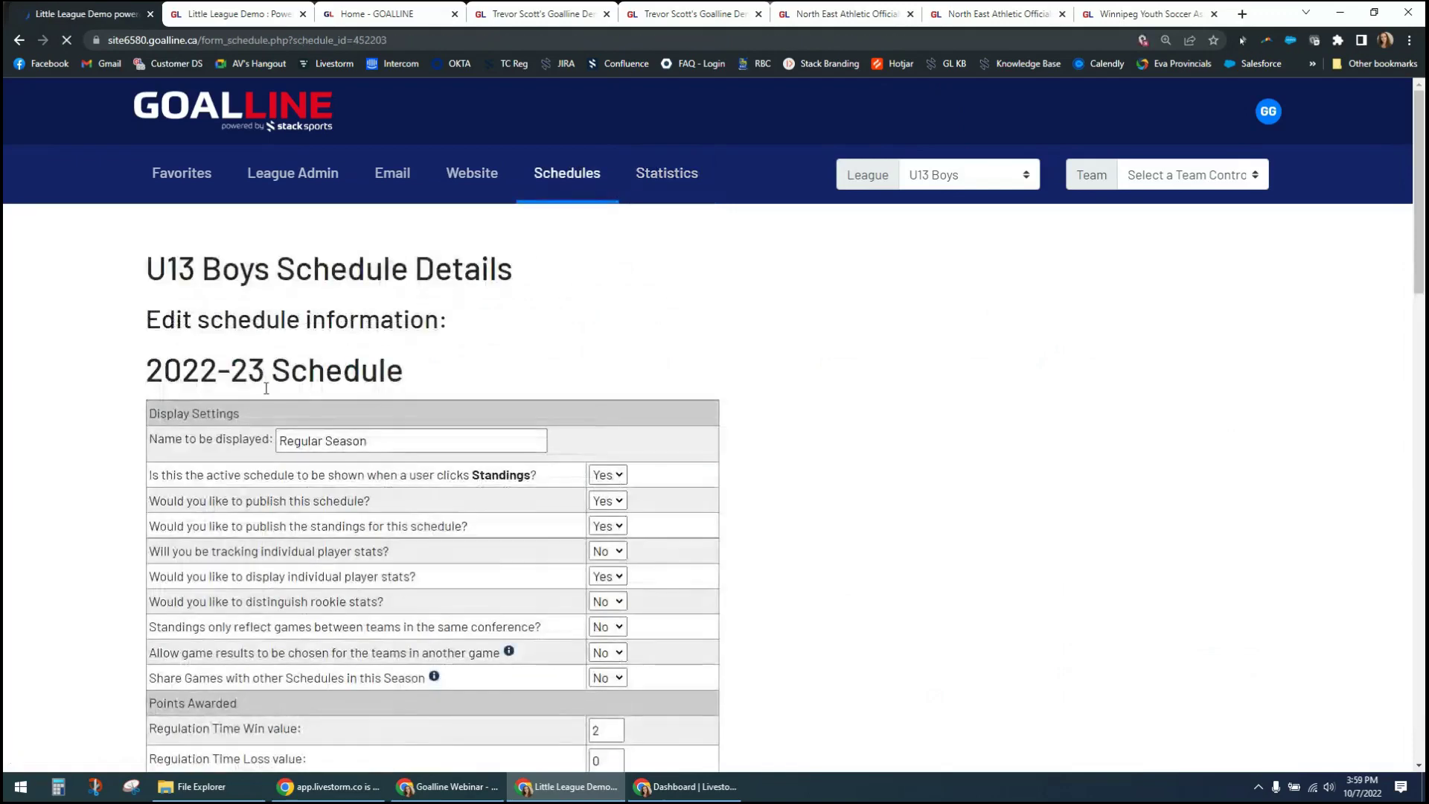
Step: Save the U13 Boys 2022-23 Regular Season schedule details, keeping the listed teams selected and standings regeneration enabled
scroll(817, 521, down, 7)
scroll(816, 518, down, 10)
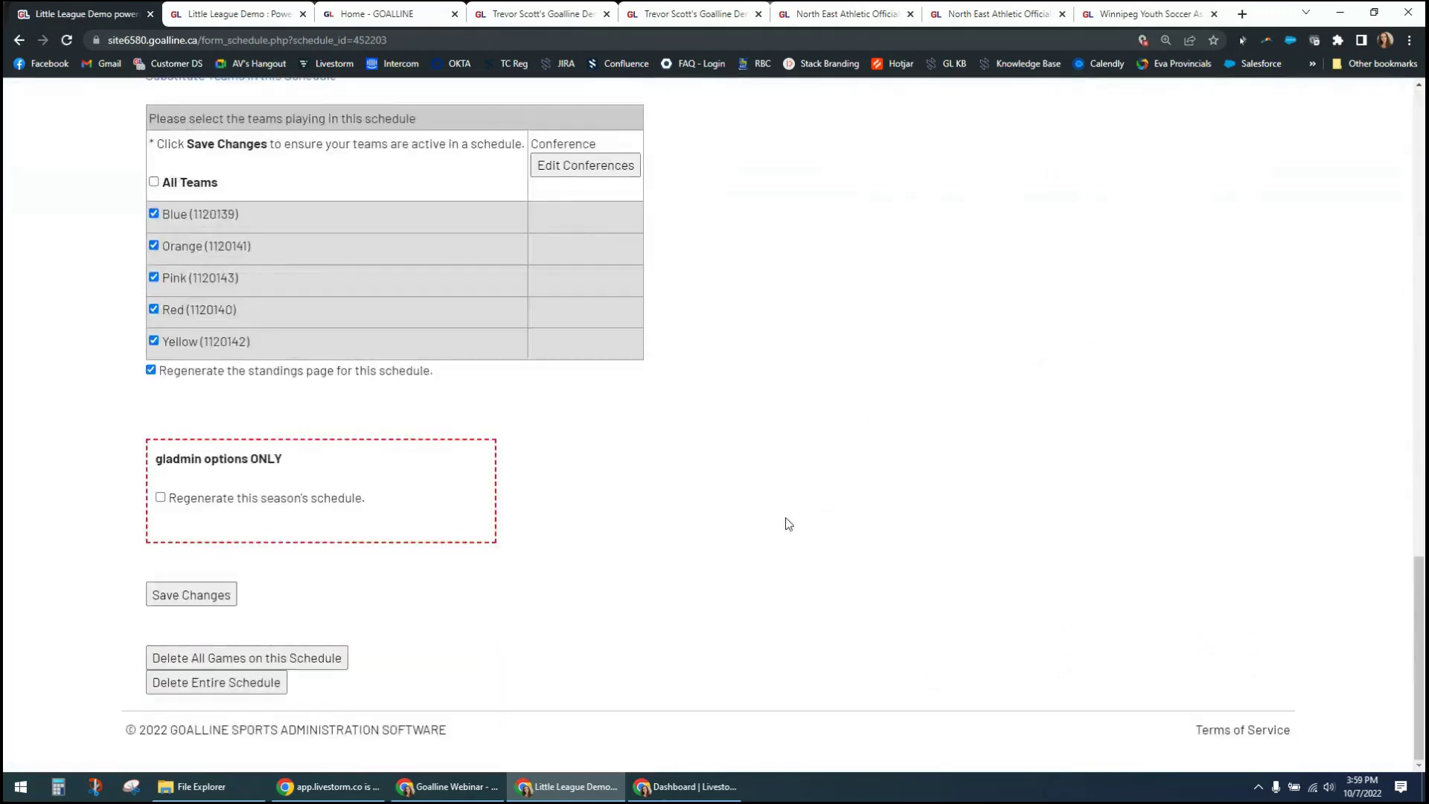
click(192, 595)
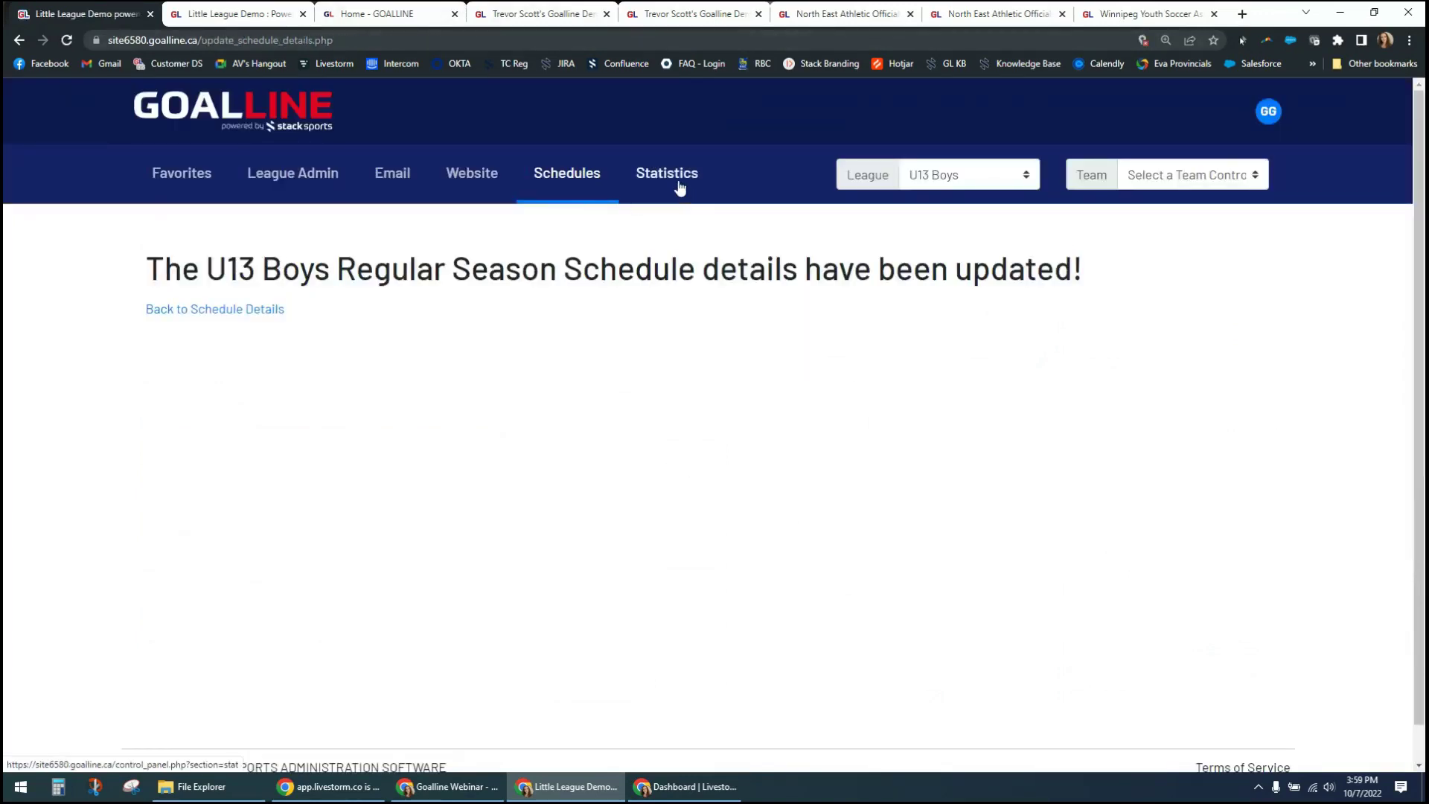
Step: Report the Orange at Red game in the 2022-23 Regular Season schedule with Orange 1 and Red 4, and submit the report
click(679, 186)
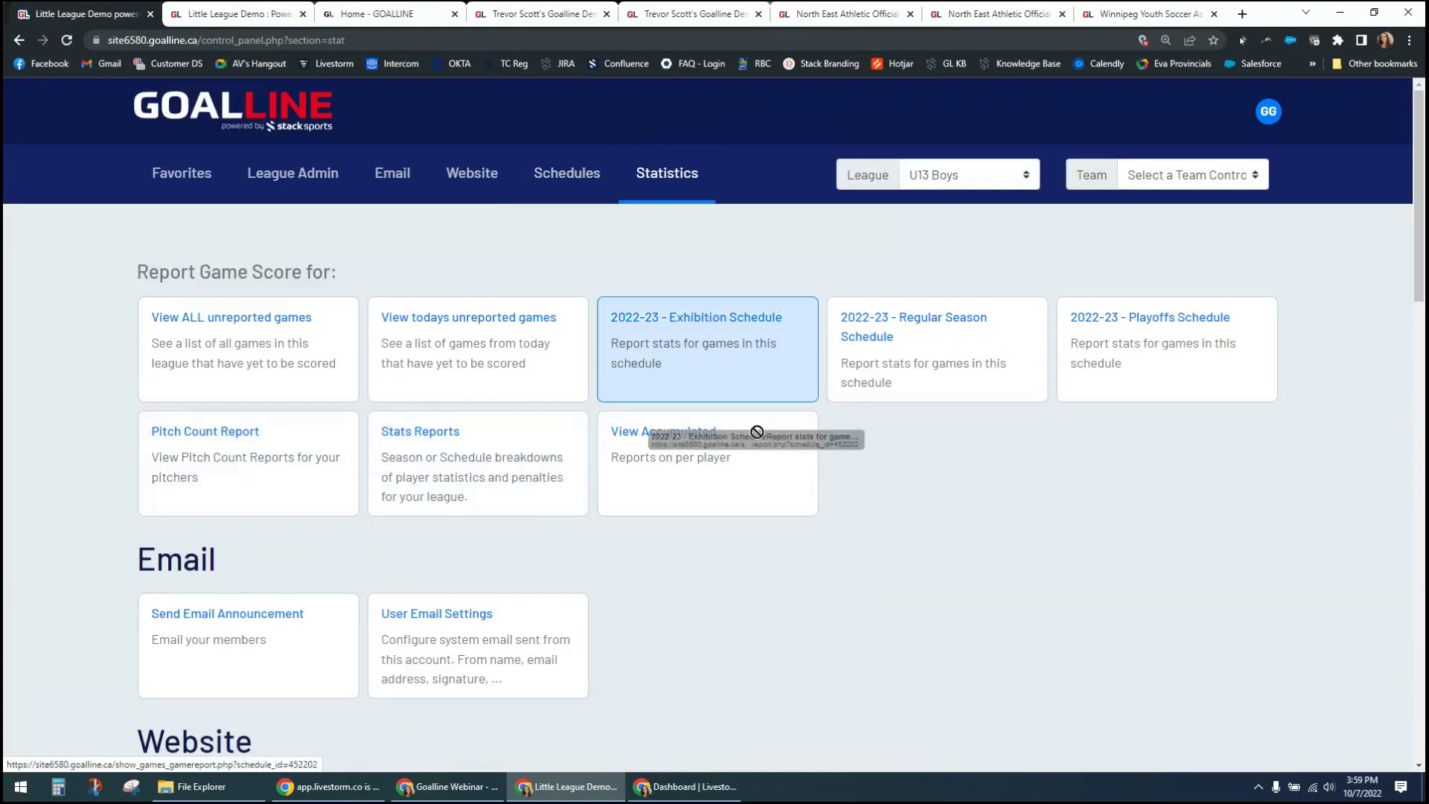
click(868, 363)
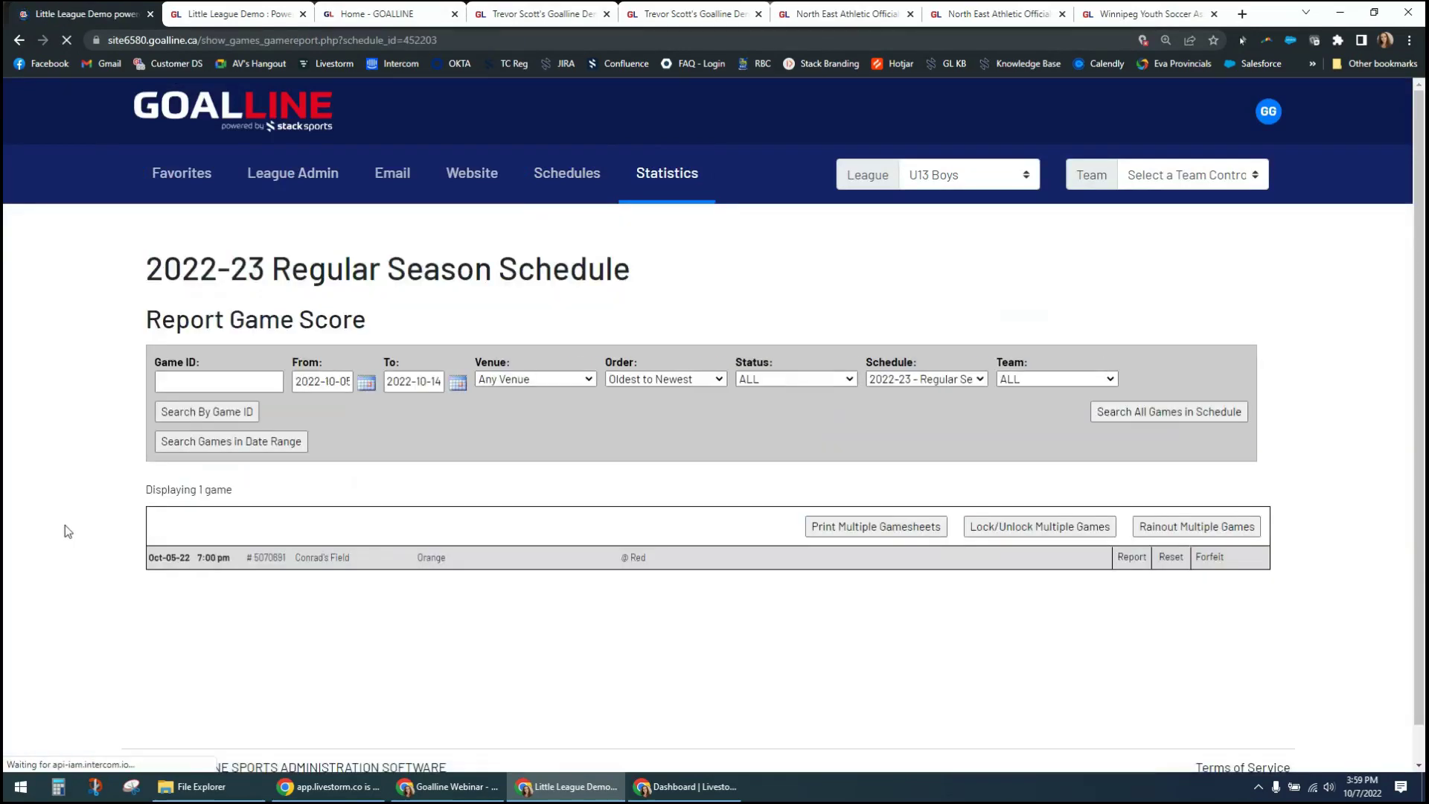
click(1131, 559)
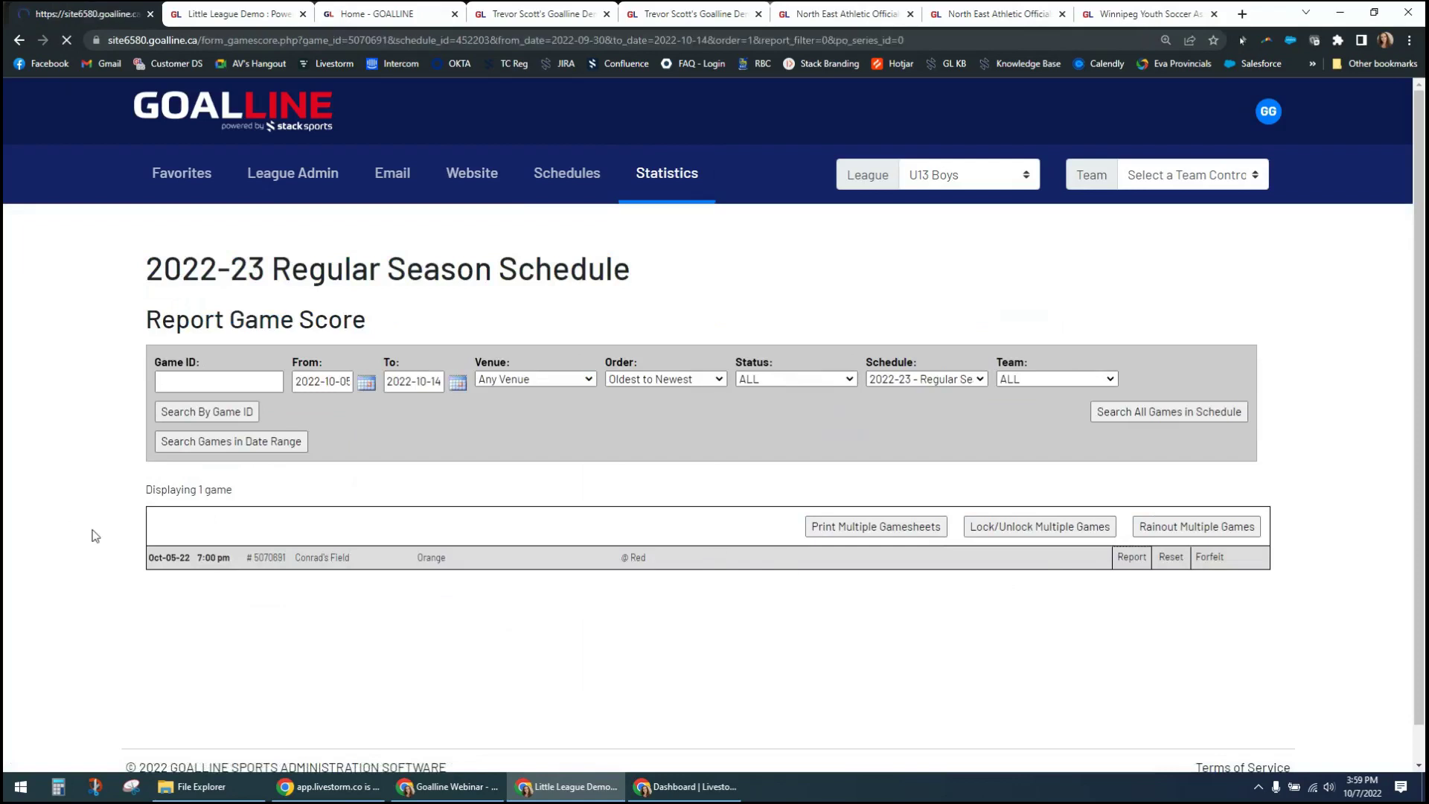
click(268, 361)
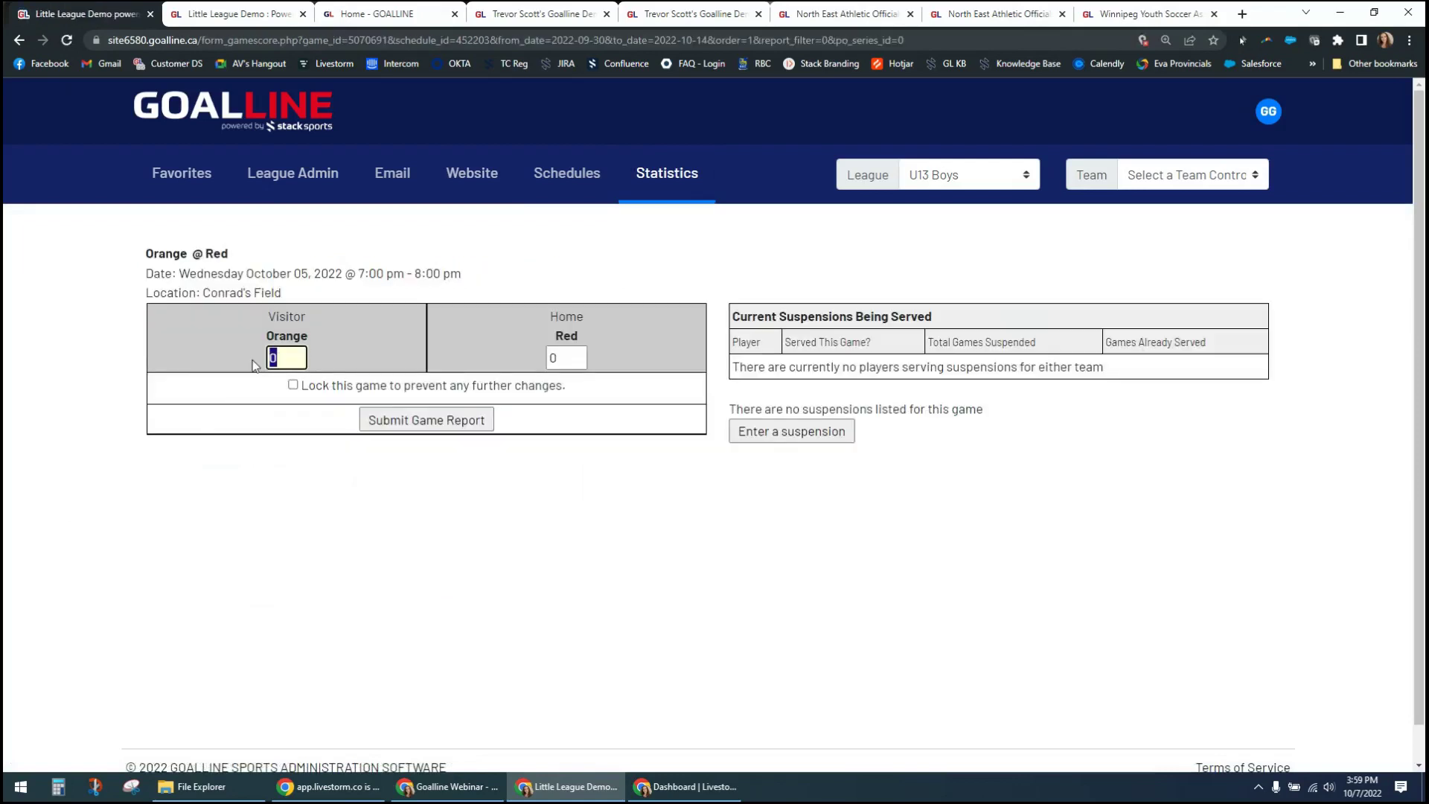
text(1)
click(572, 357)
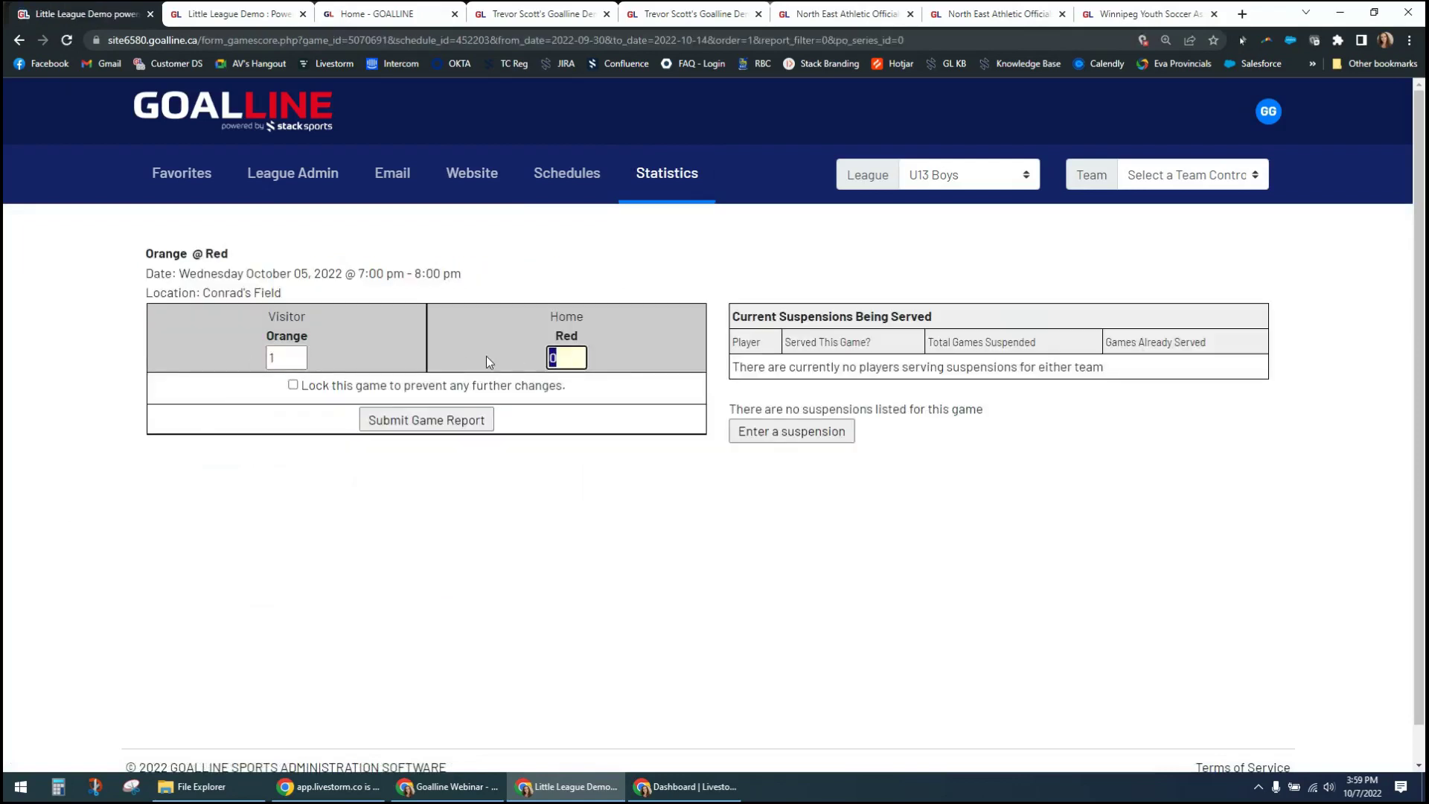
text(4)
click(420, 429)
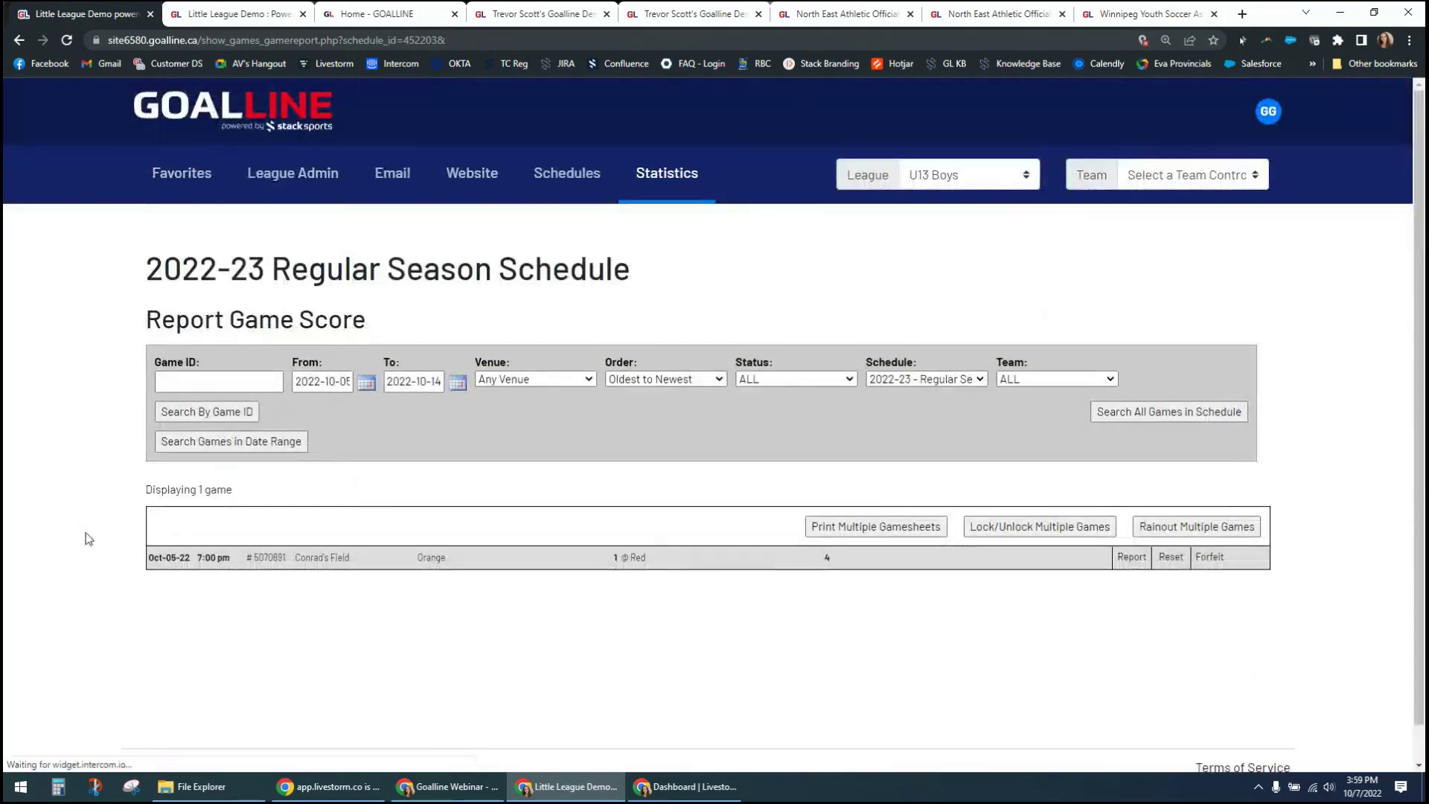
Step: Reload the public home page and check the reported score in the scoreboard and Recent Scores, plus the leaders and events sections
click(231, 14)
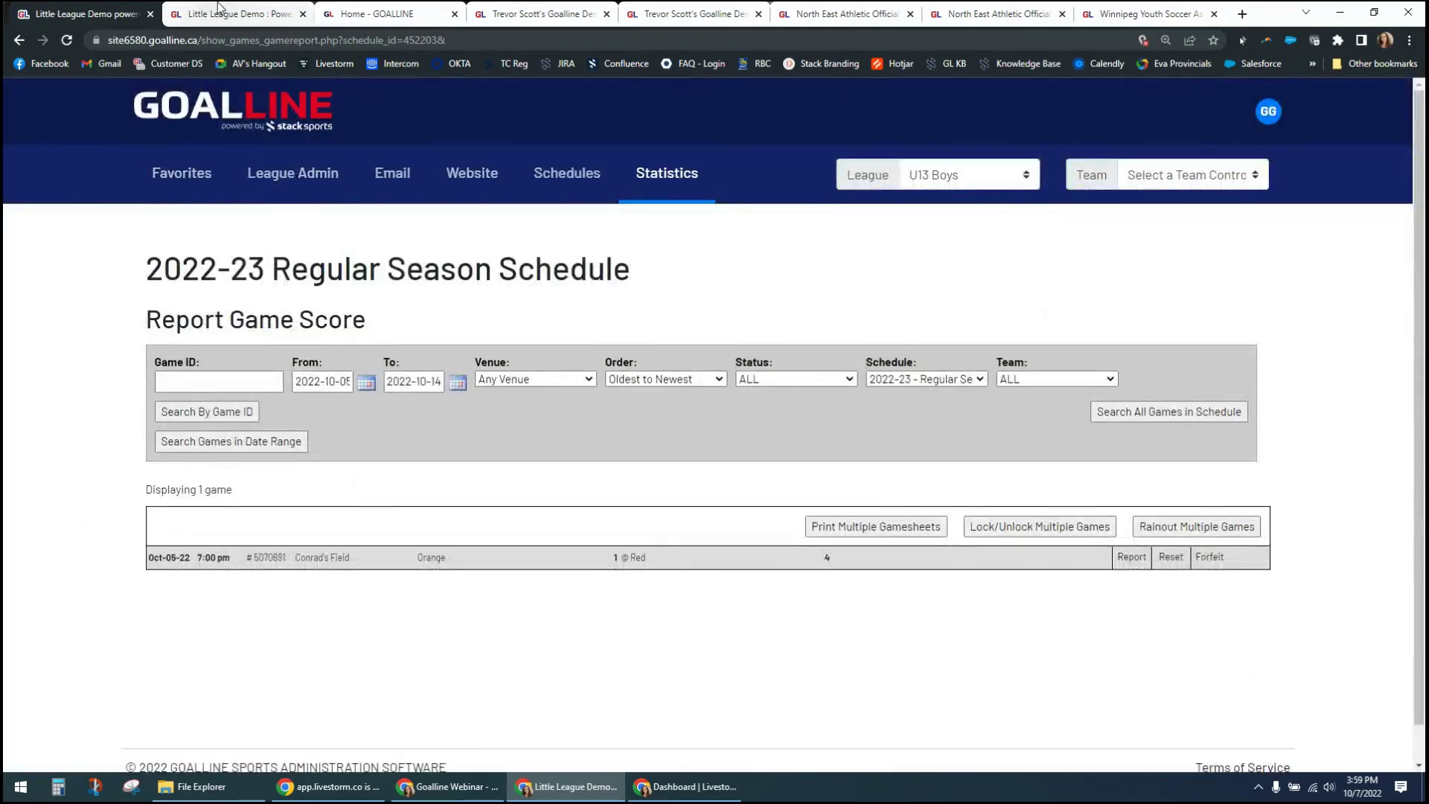
key(F5)
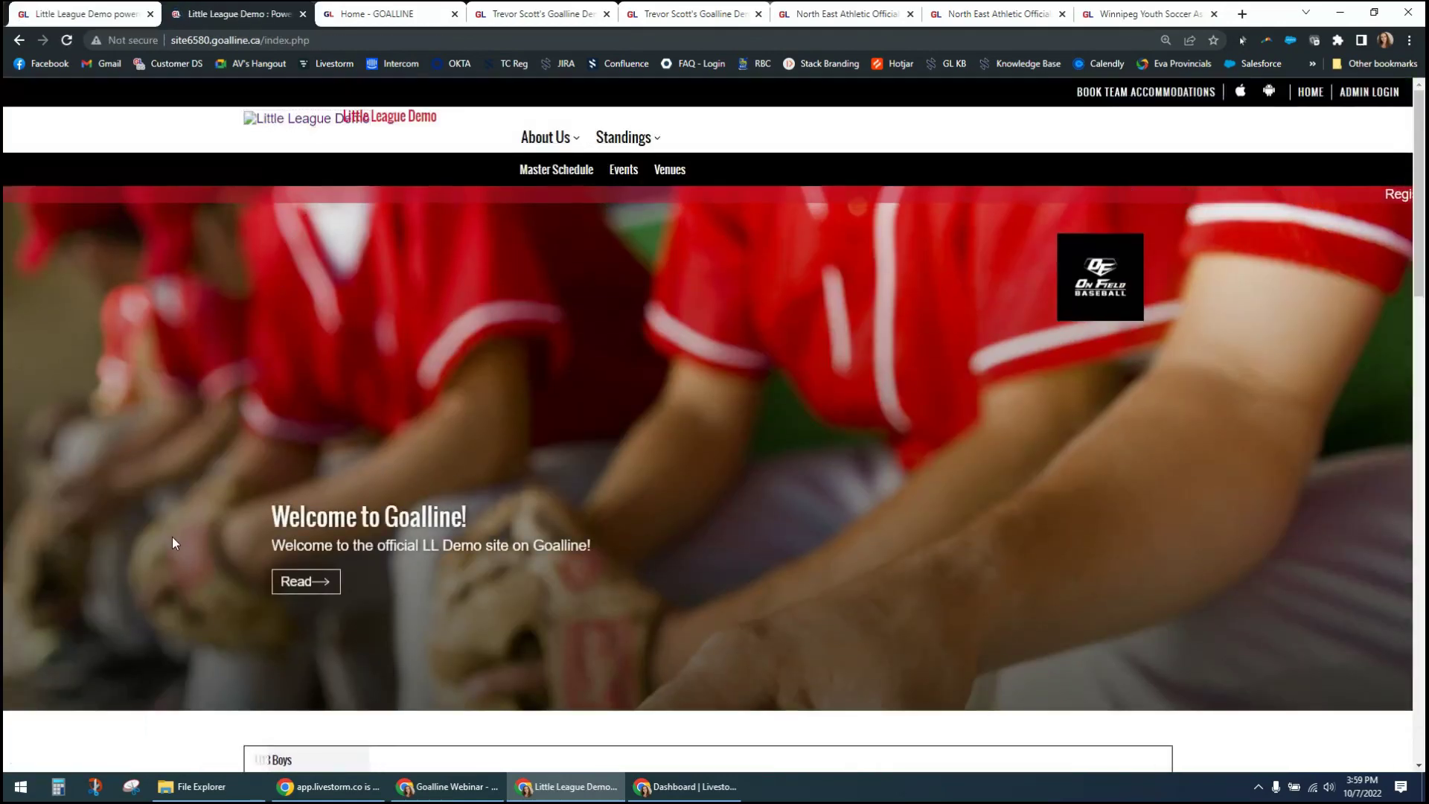
scroll(172, 559, down, 5)
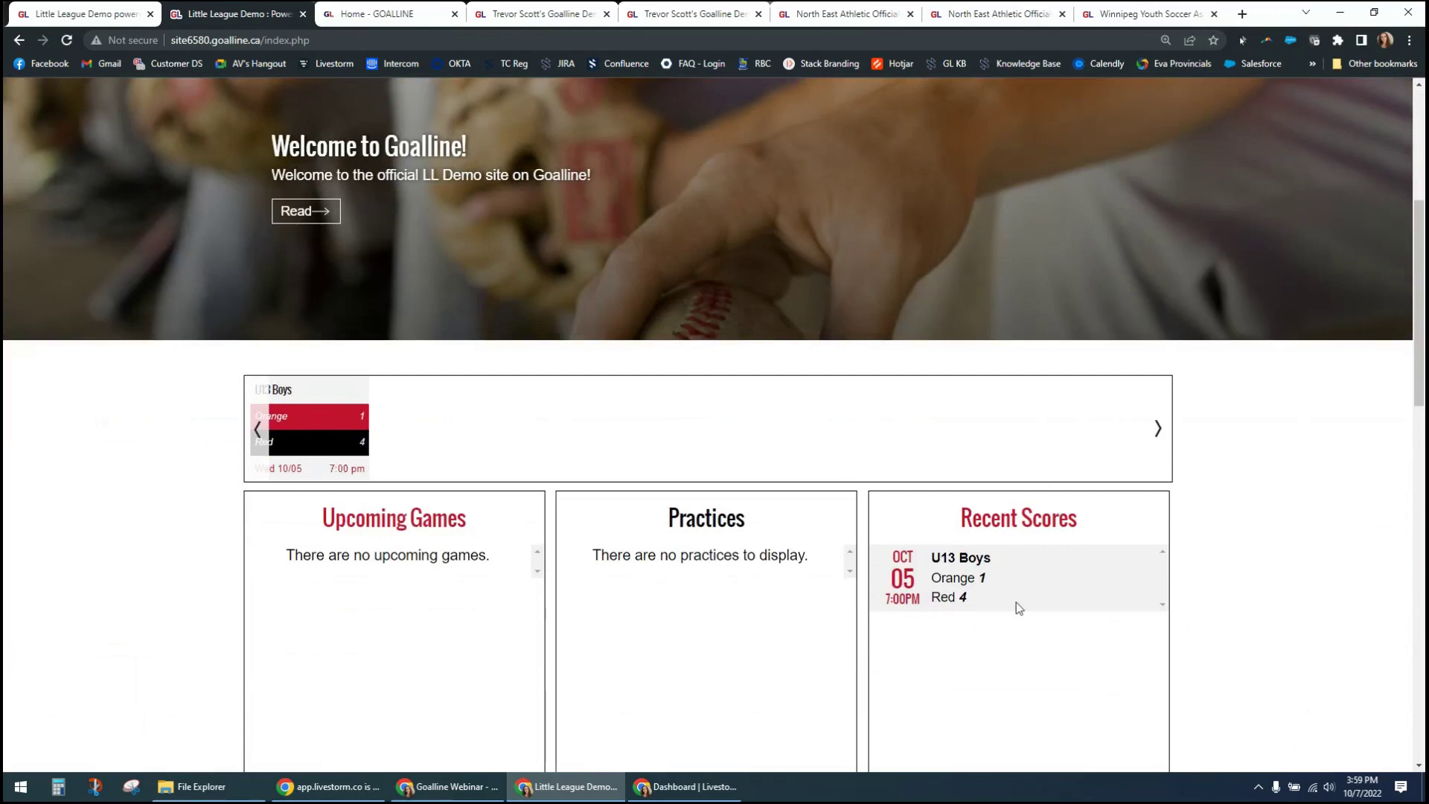
scroll(1185, 626, down, 5)
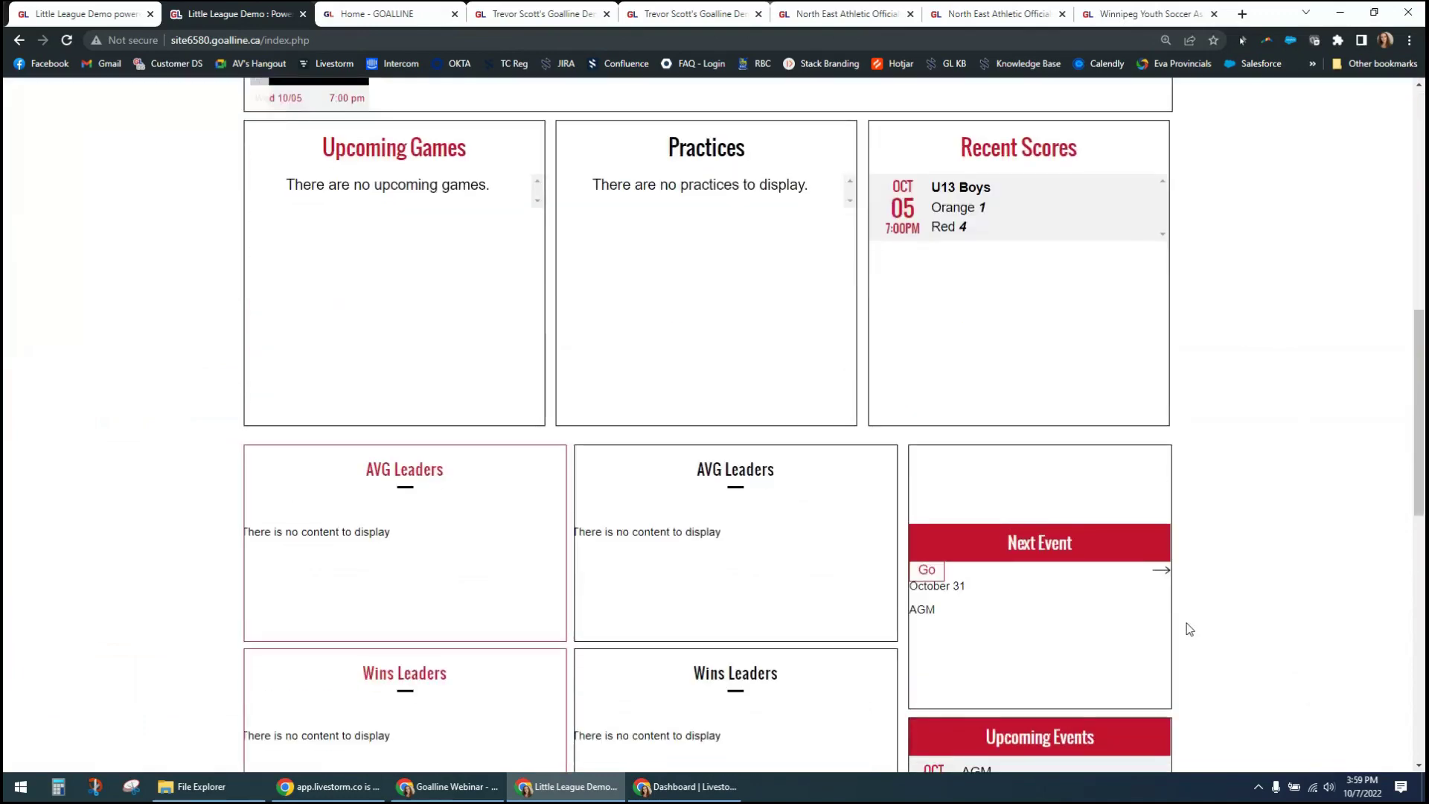
scroll(1189, 629, down, 5)
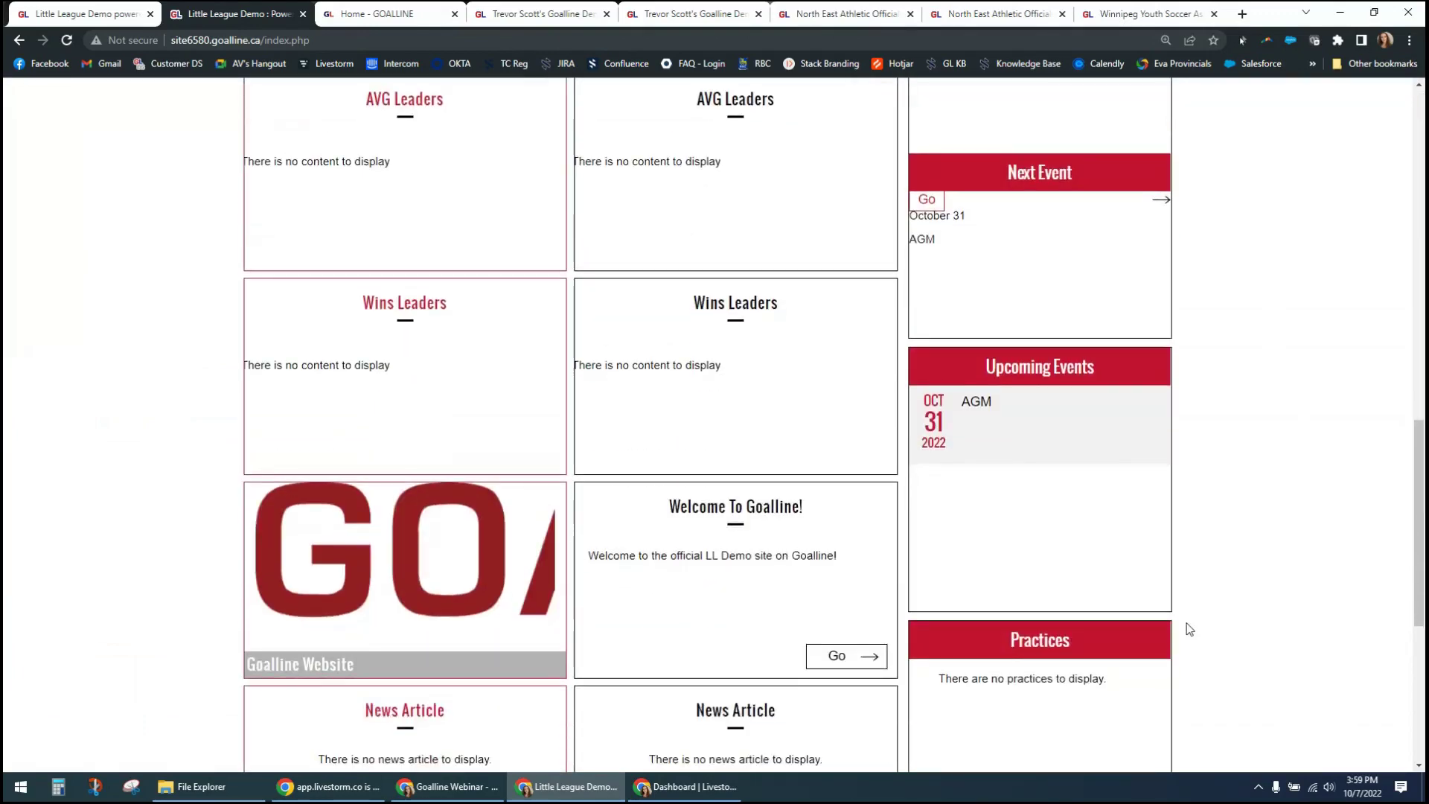
scroll(1187, 627, up, 3)
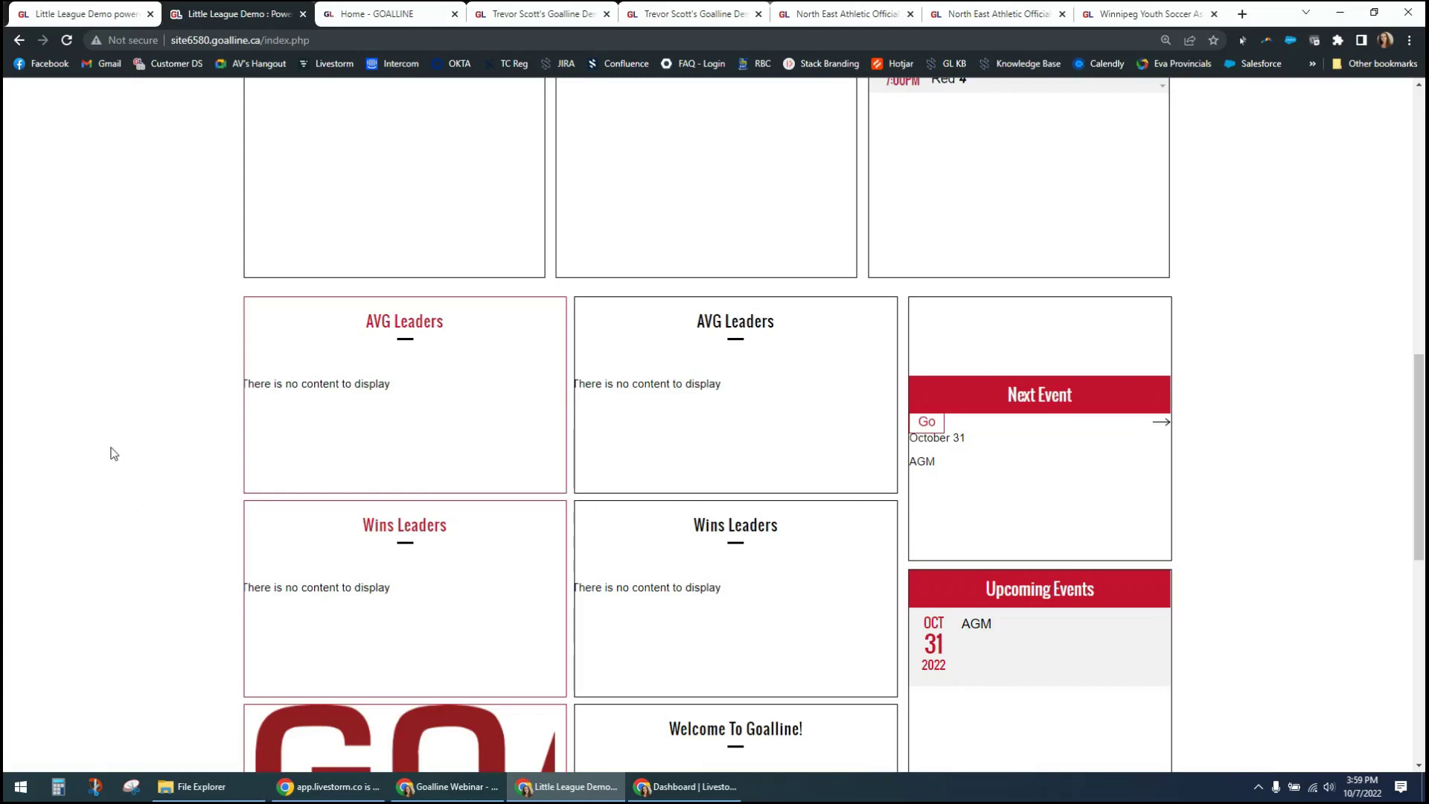
key(alt+Tab)
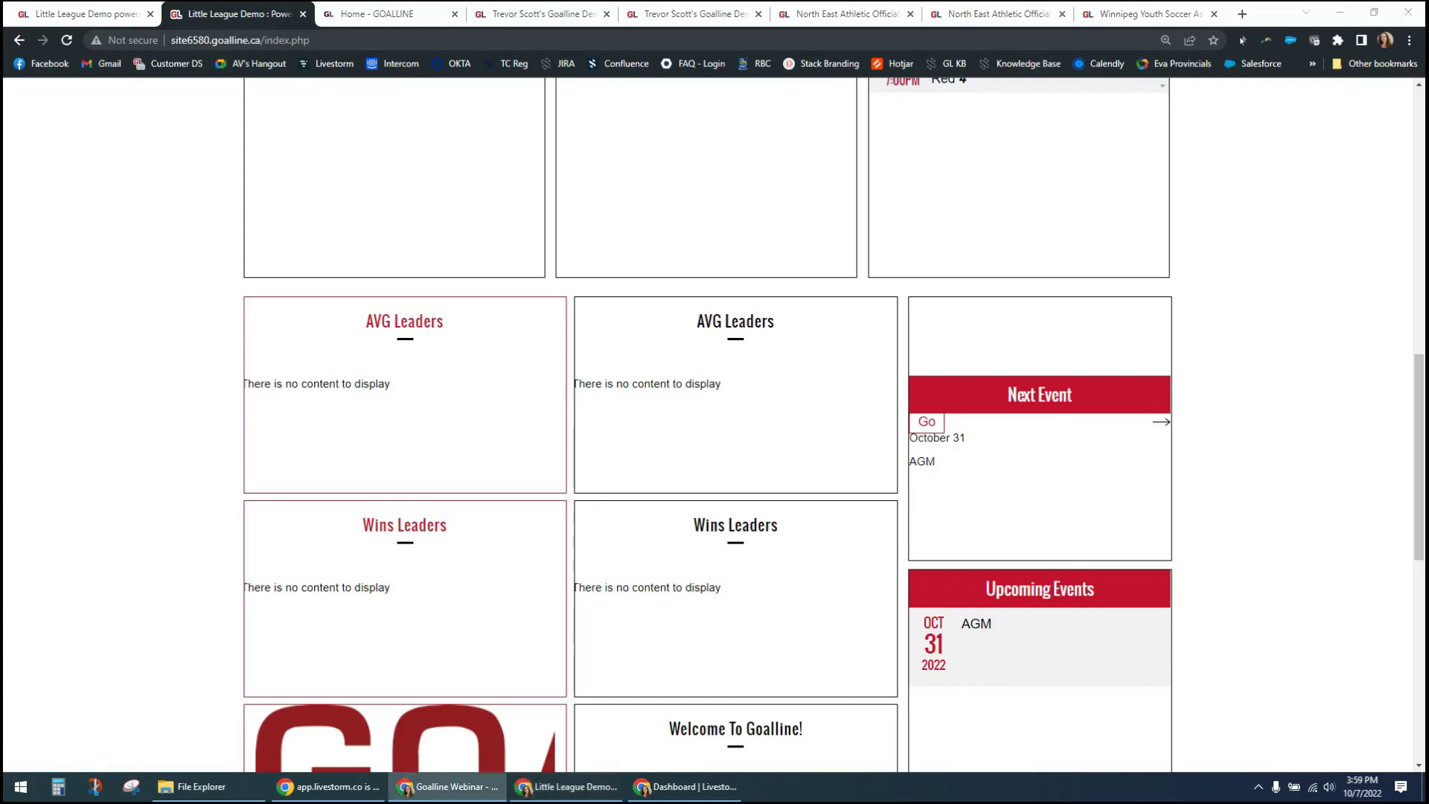